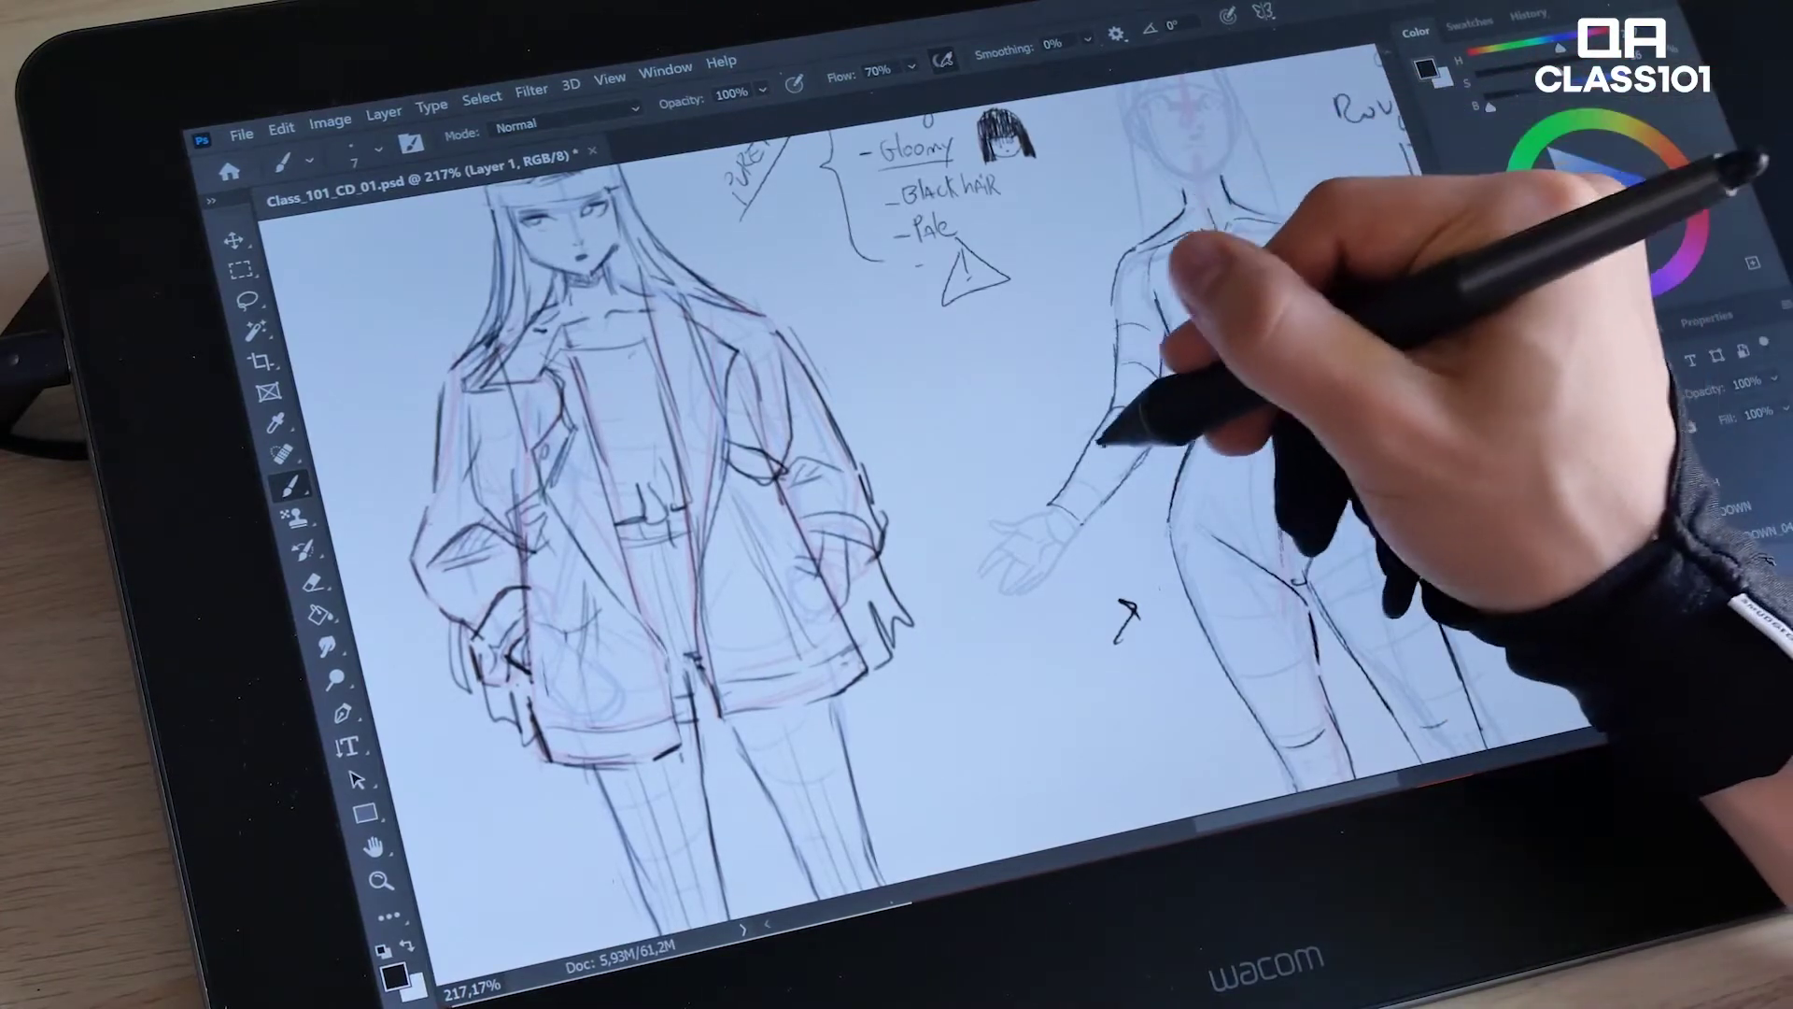
# Draw small arrow marks beside the fourth figure's lower legs with the Brush
pyautogui.press('z')
pyautogui.moveTo(1299, 439); pyautogui.dragTo(1223, 447)
pyautogui.moveTo(1294, 624); pyautogui.dragTo(1342, 626)
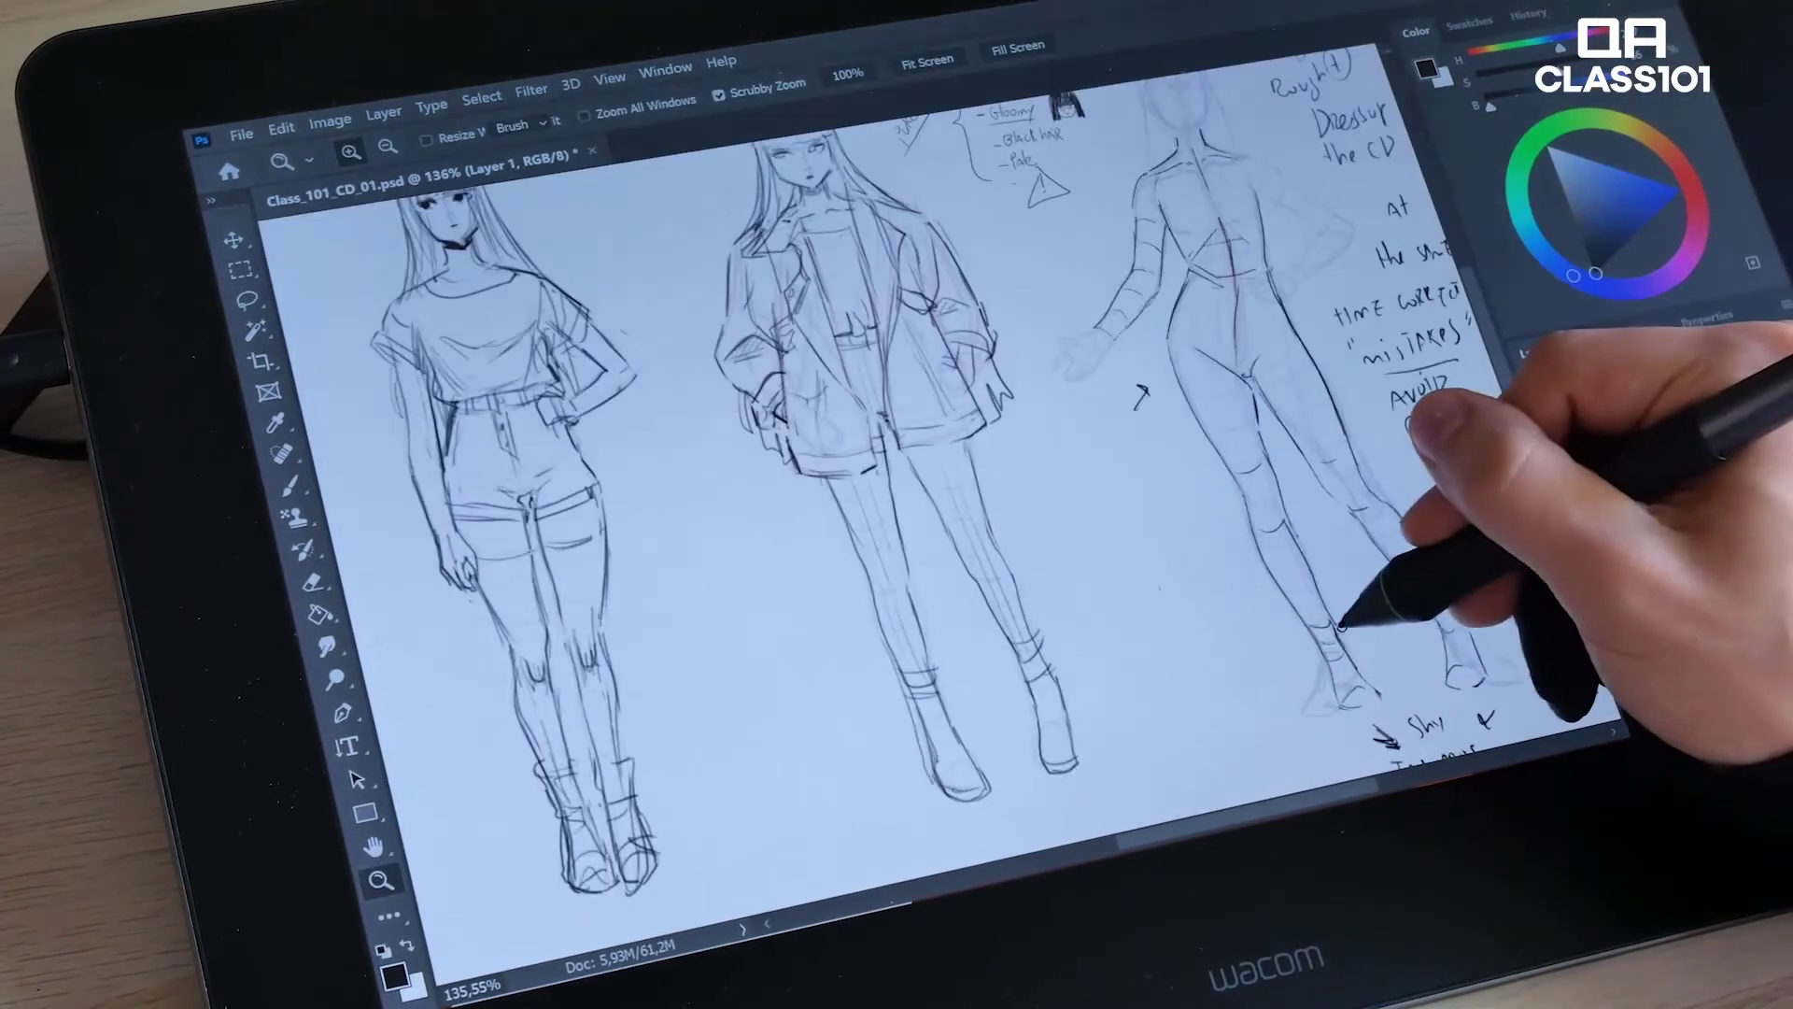
pyautogui.press('b')
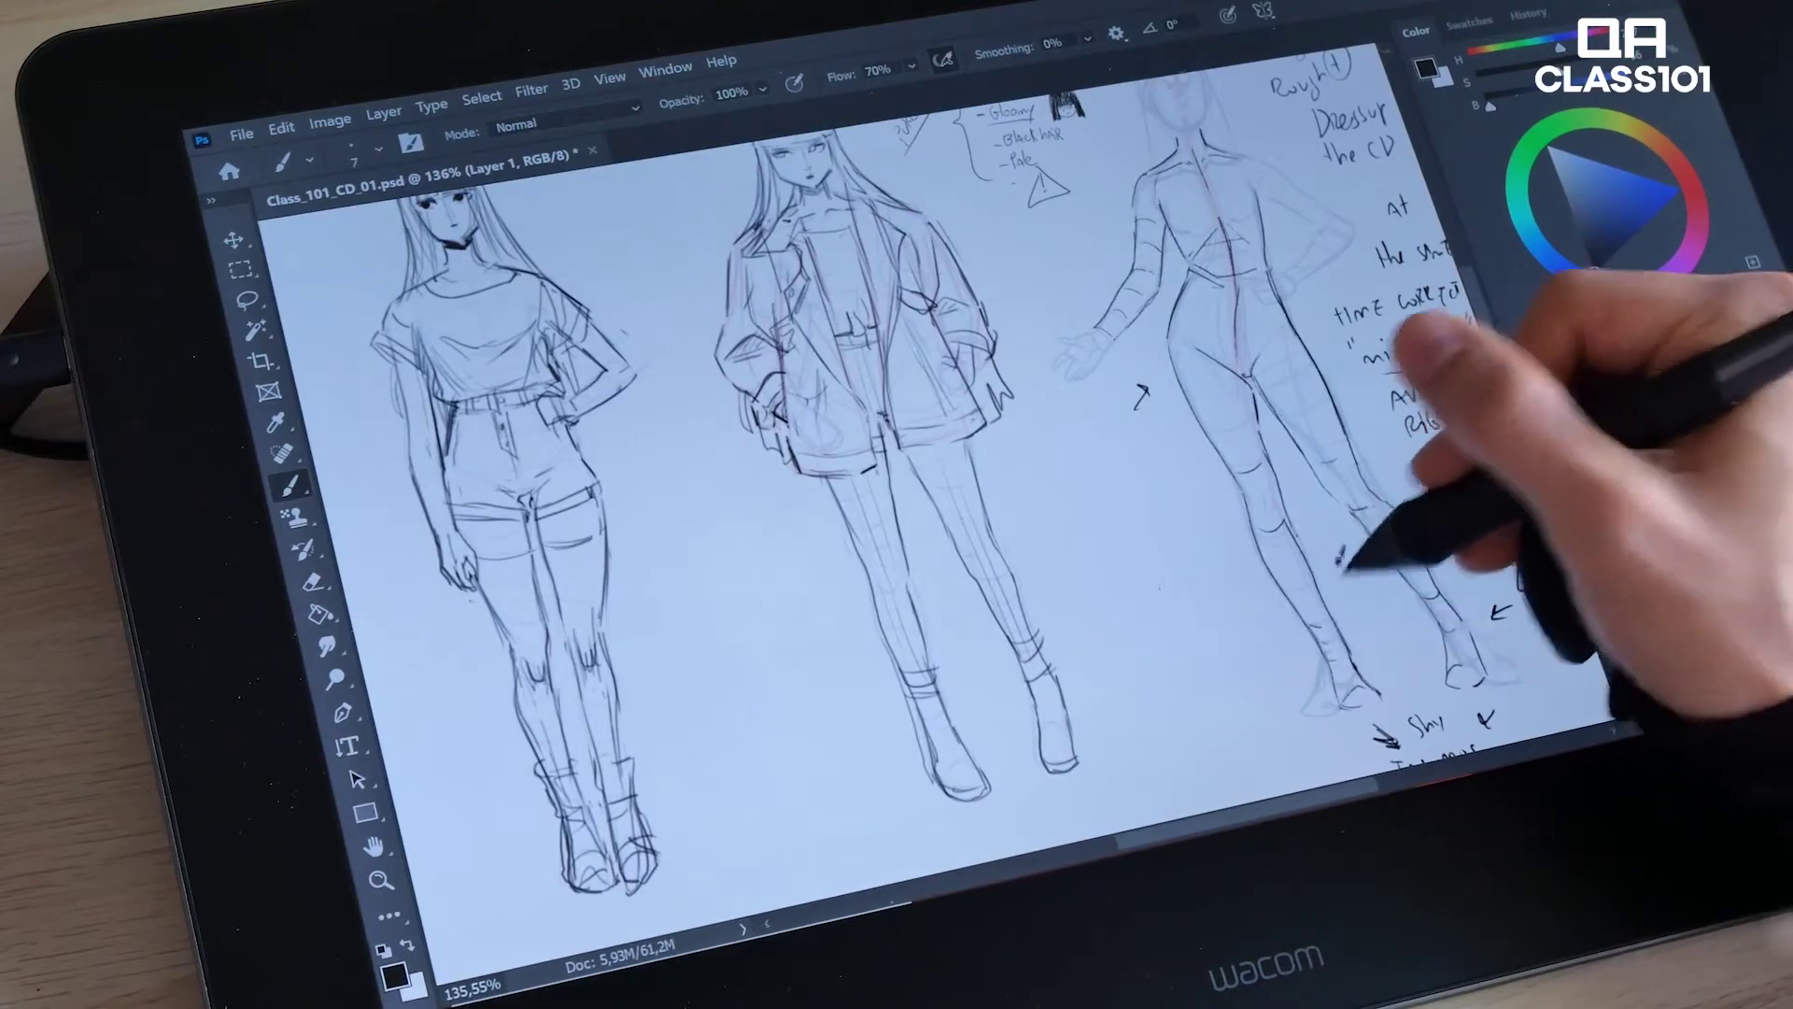
pyautogui.moveTo(1245, 673); pyautogui.dragTo(1302, 633)
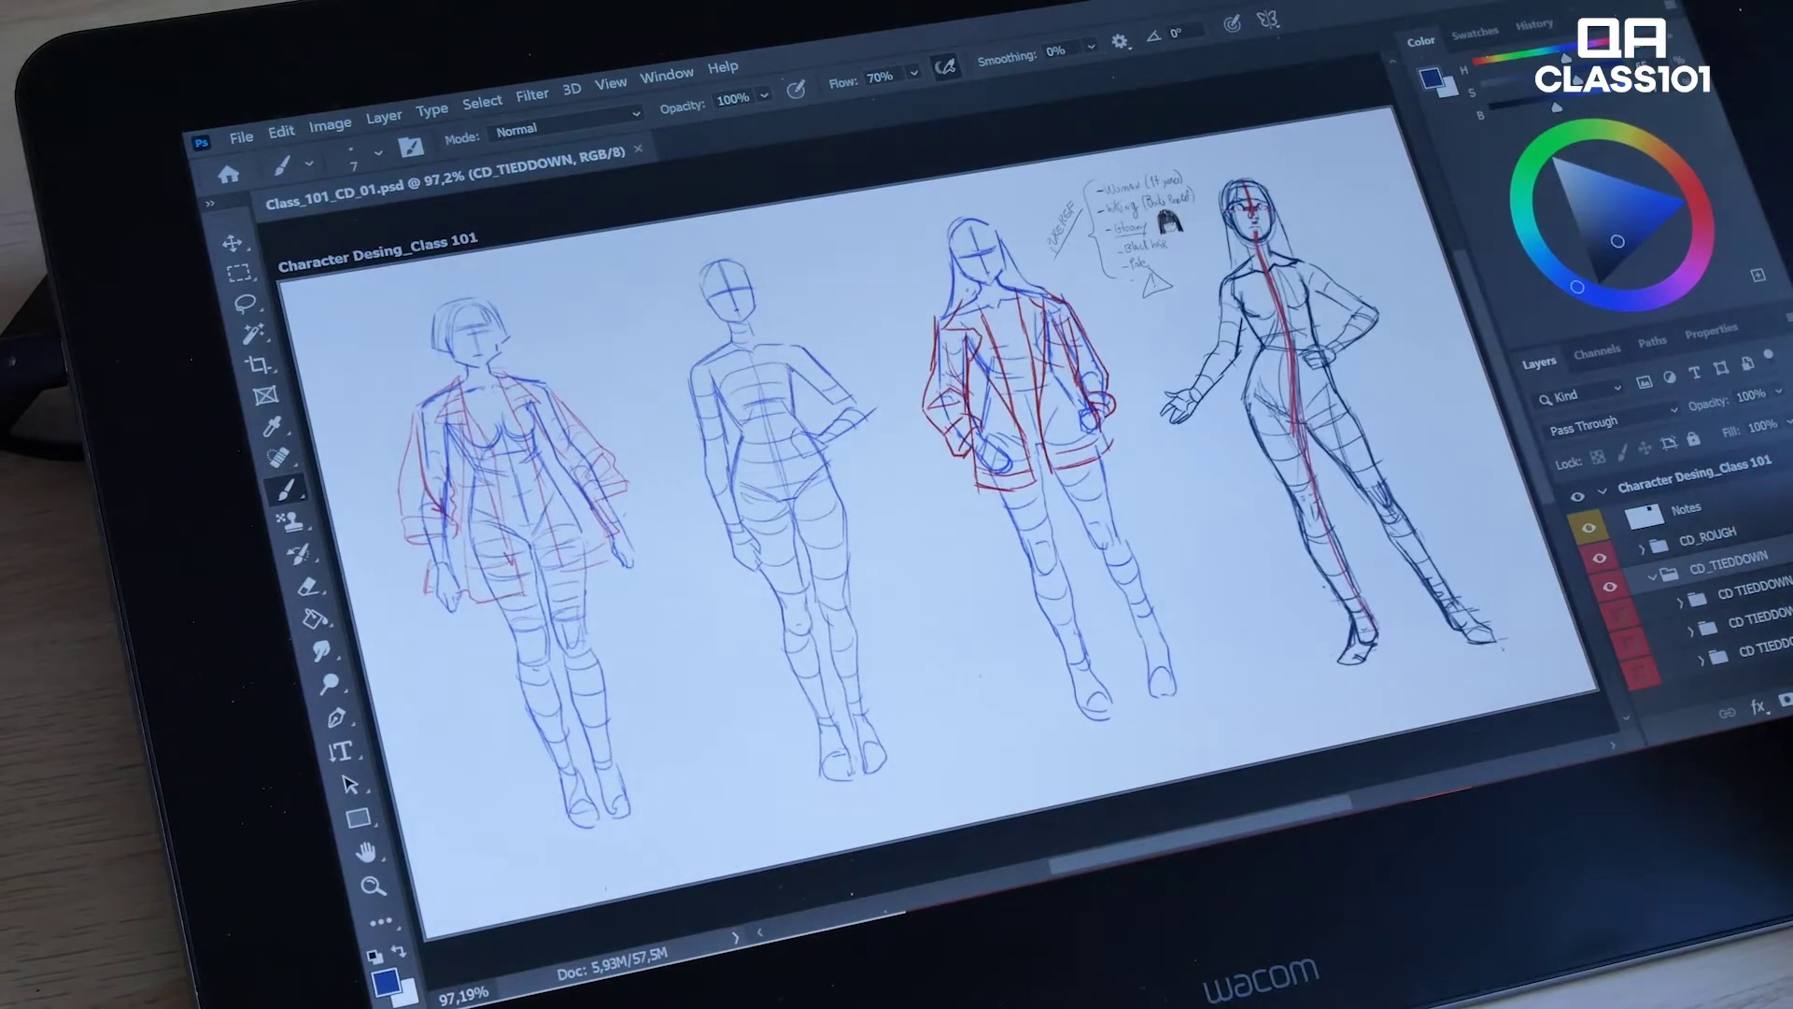
# Lower the CD_ROUGH group's opacity to 15% and briefly hide and show the group to check its contents
pyautogui.click(1707, 533)
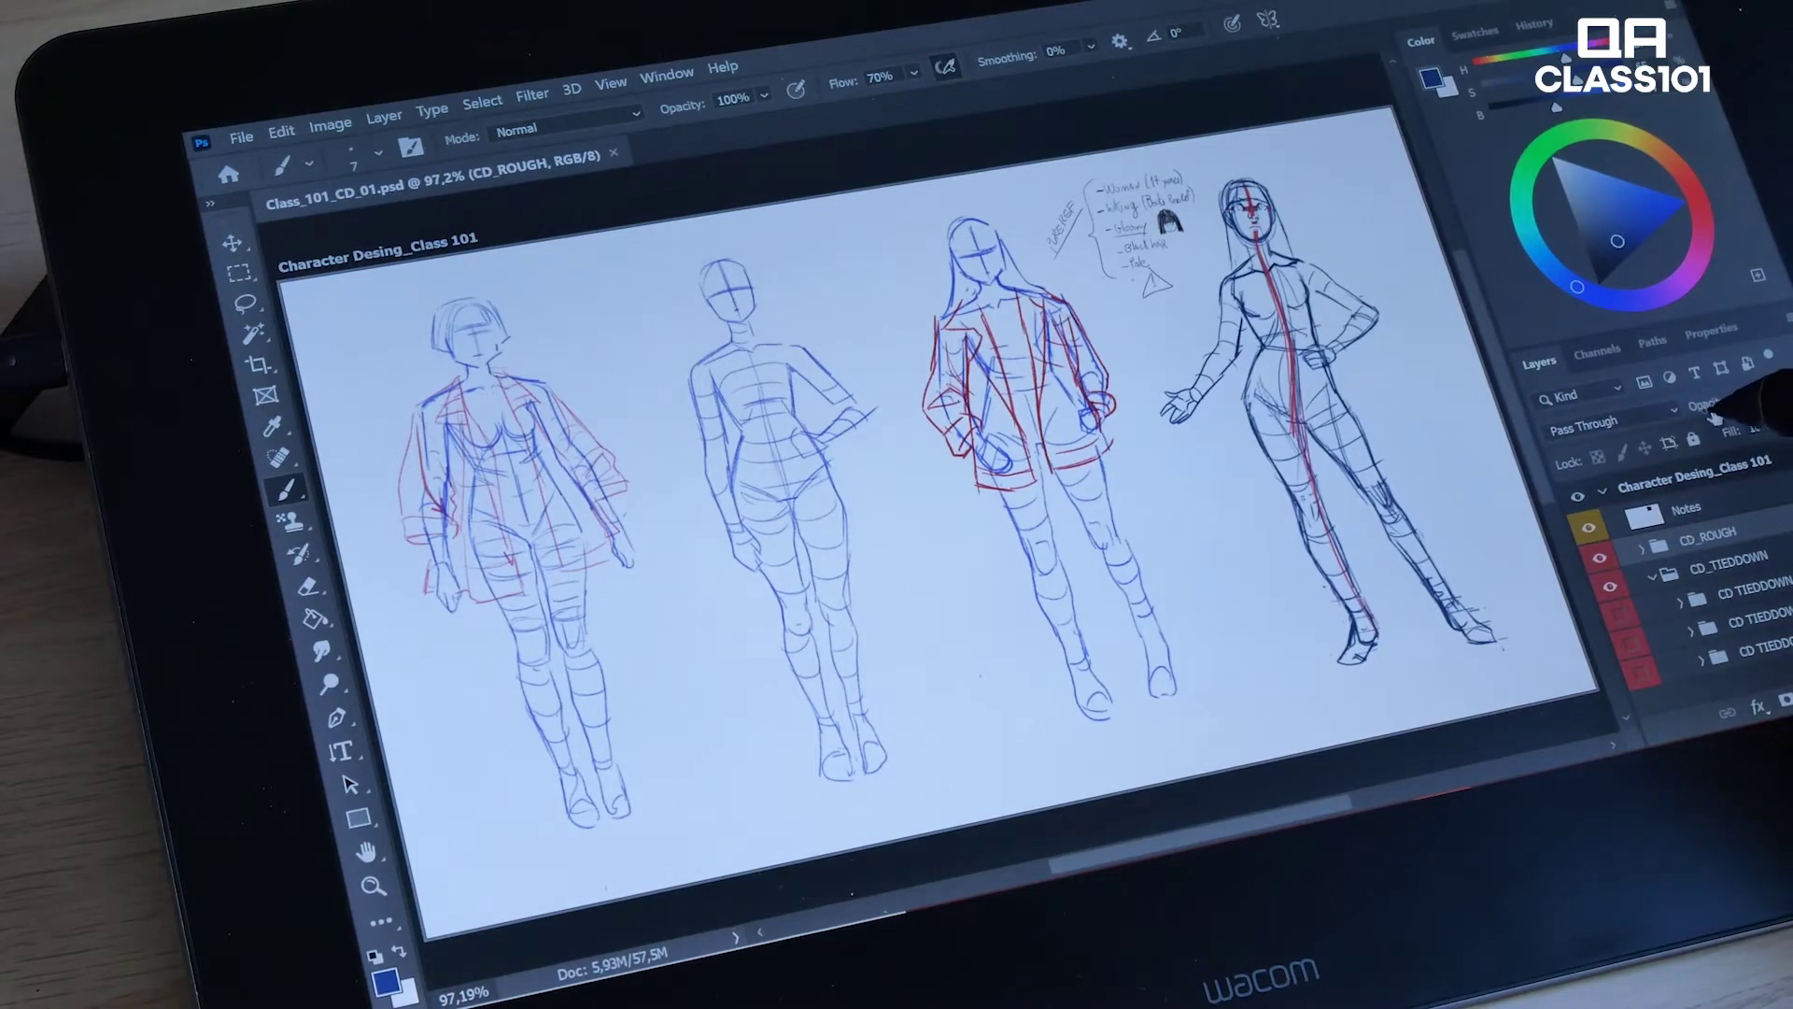
pyautogui.moveTo(1700, 446); pyautogui.dragTo(1645, 474)
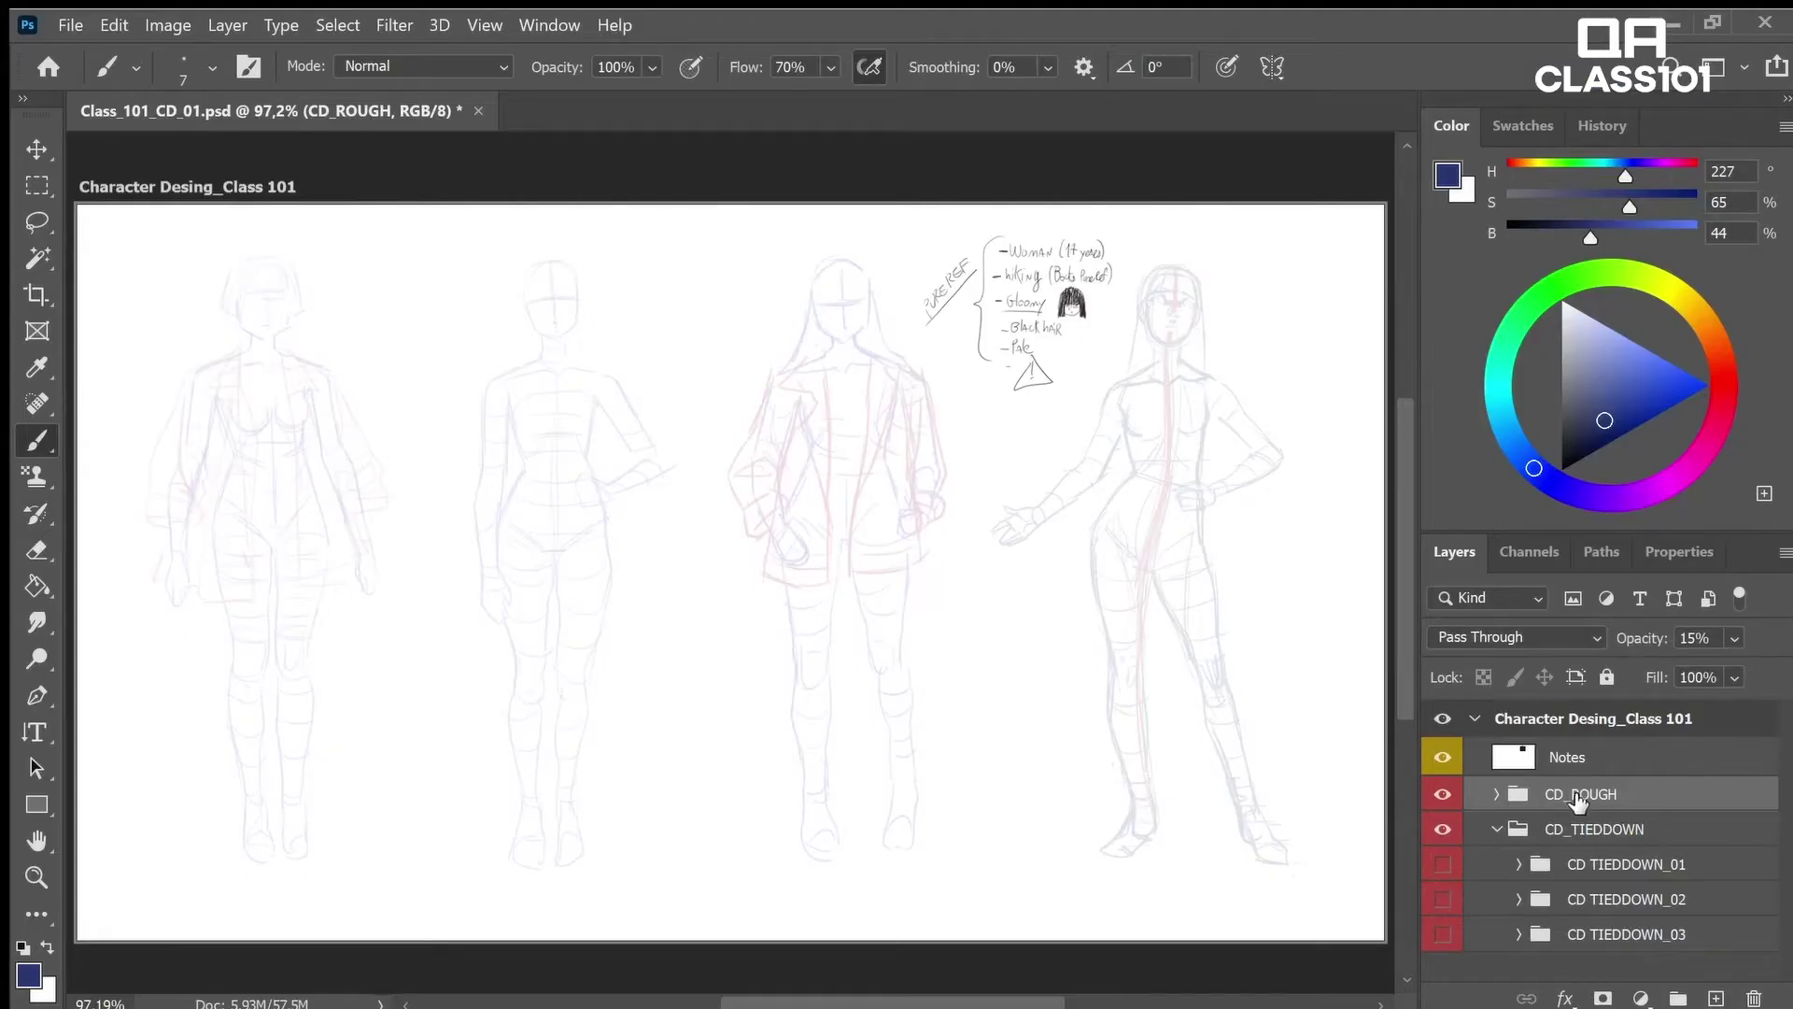
pyautogui.click(1443, 795)
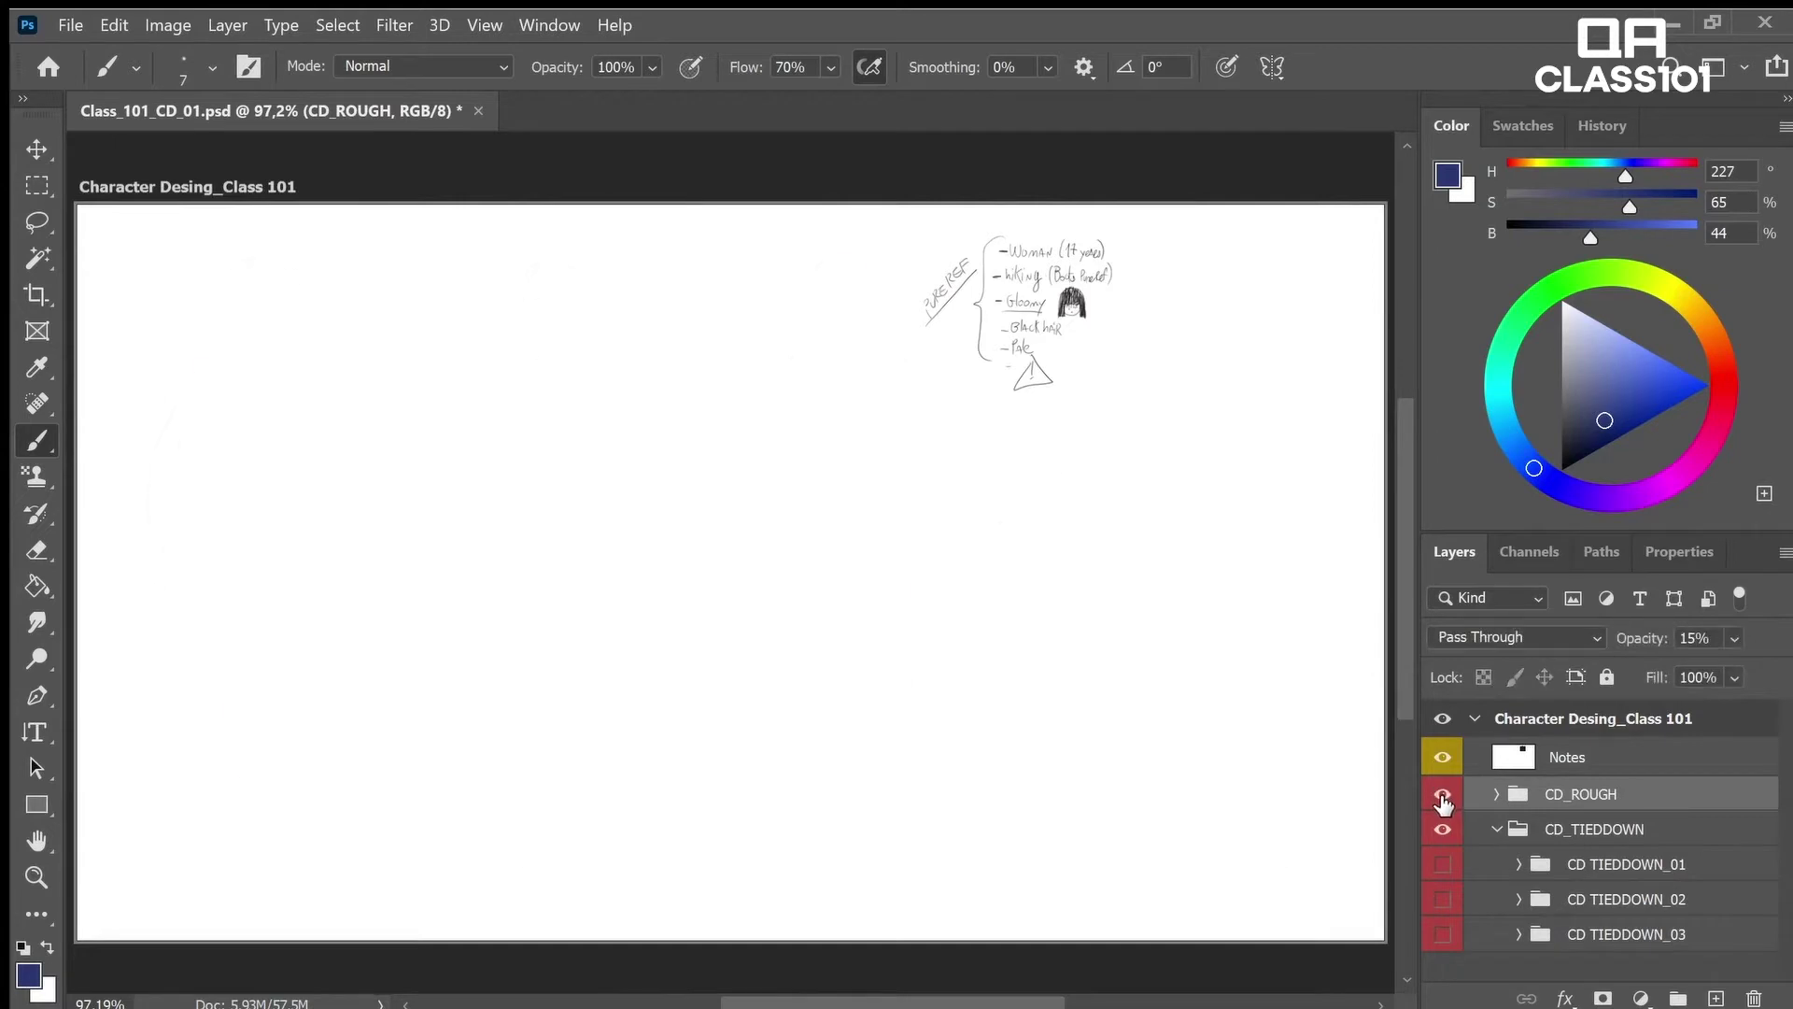
pyautogui.click(1443, 795)
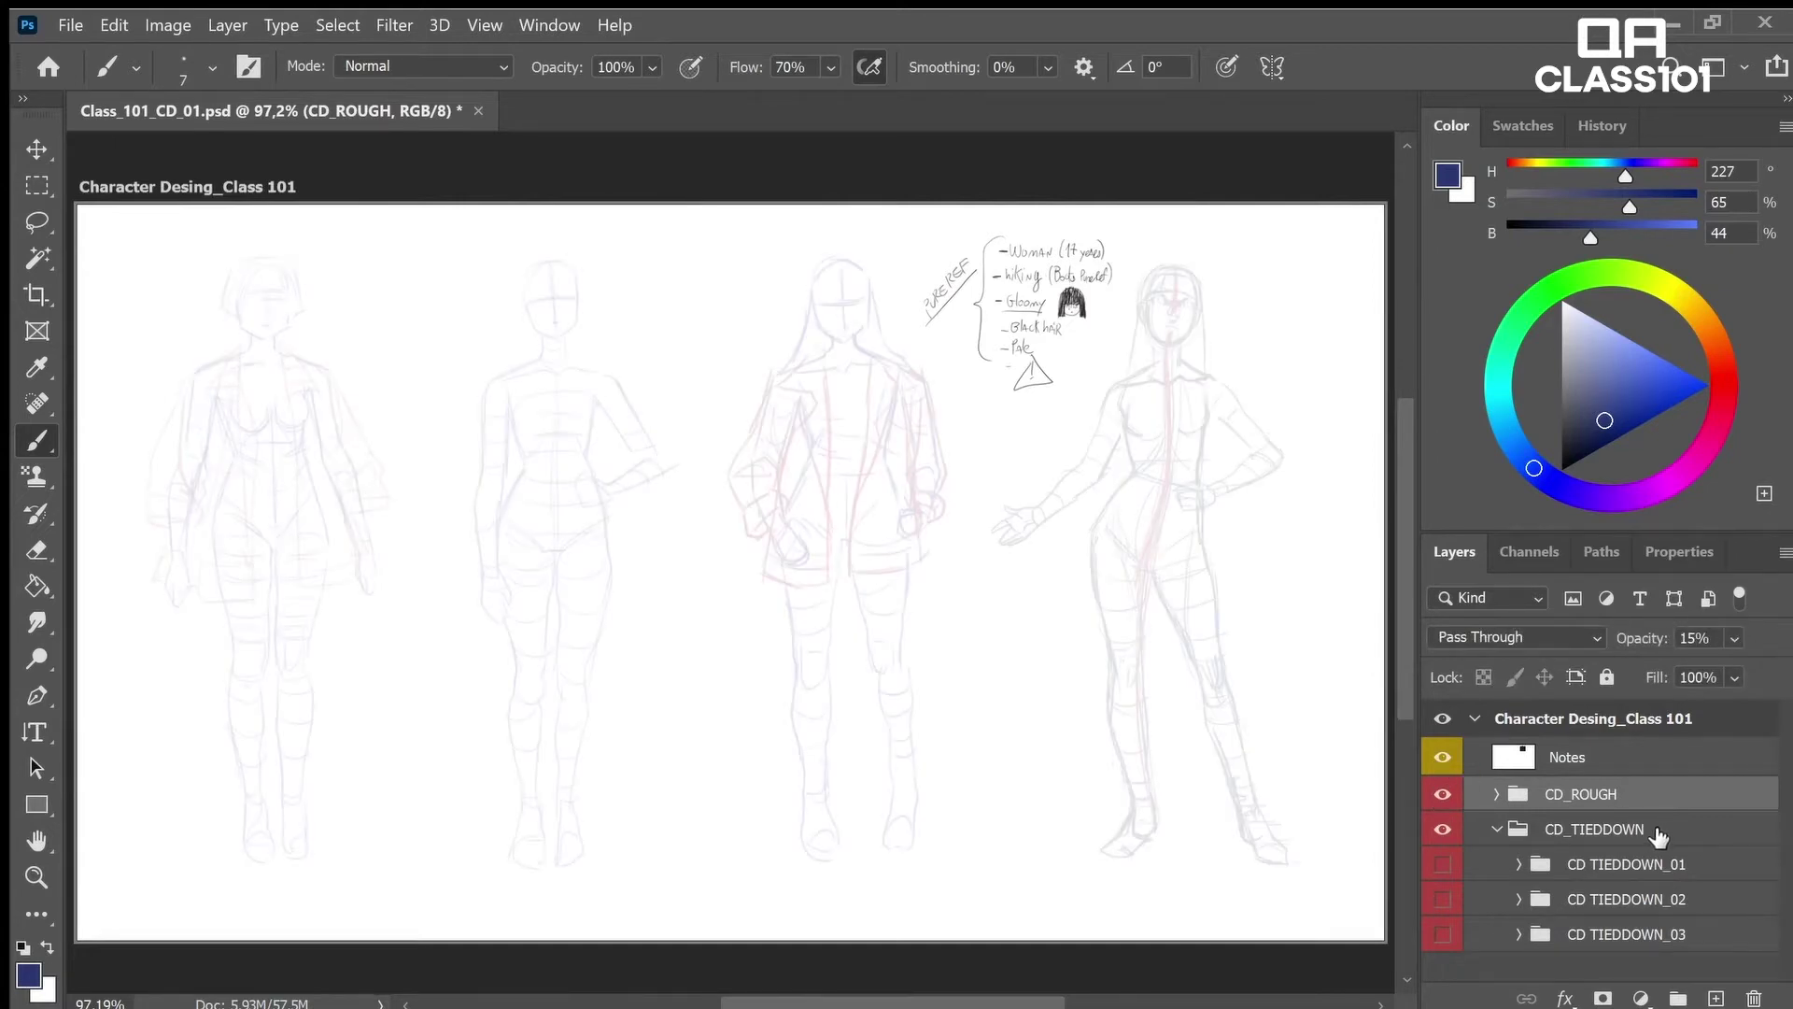
# Make the groups CD TIEDDOWN_01, CD TIEDDOWN_02 and CD TIEDDOWN_03 visible and try adding a new group inside CD_TIEDDOWN
pyautogui.click(1658, 830)
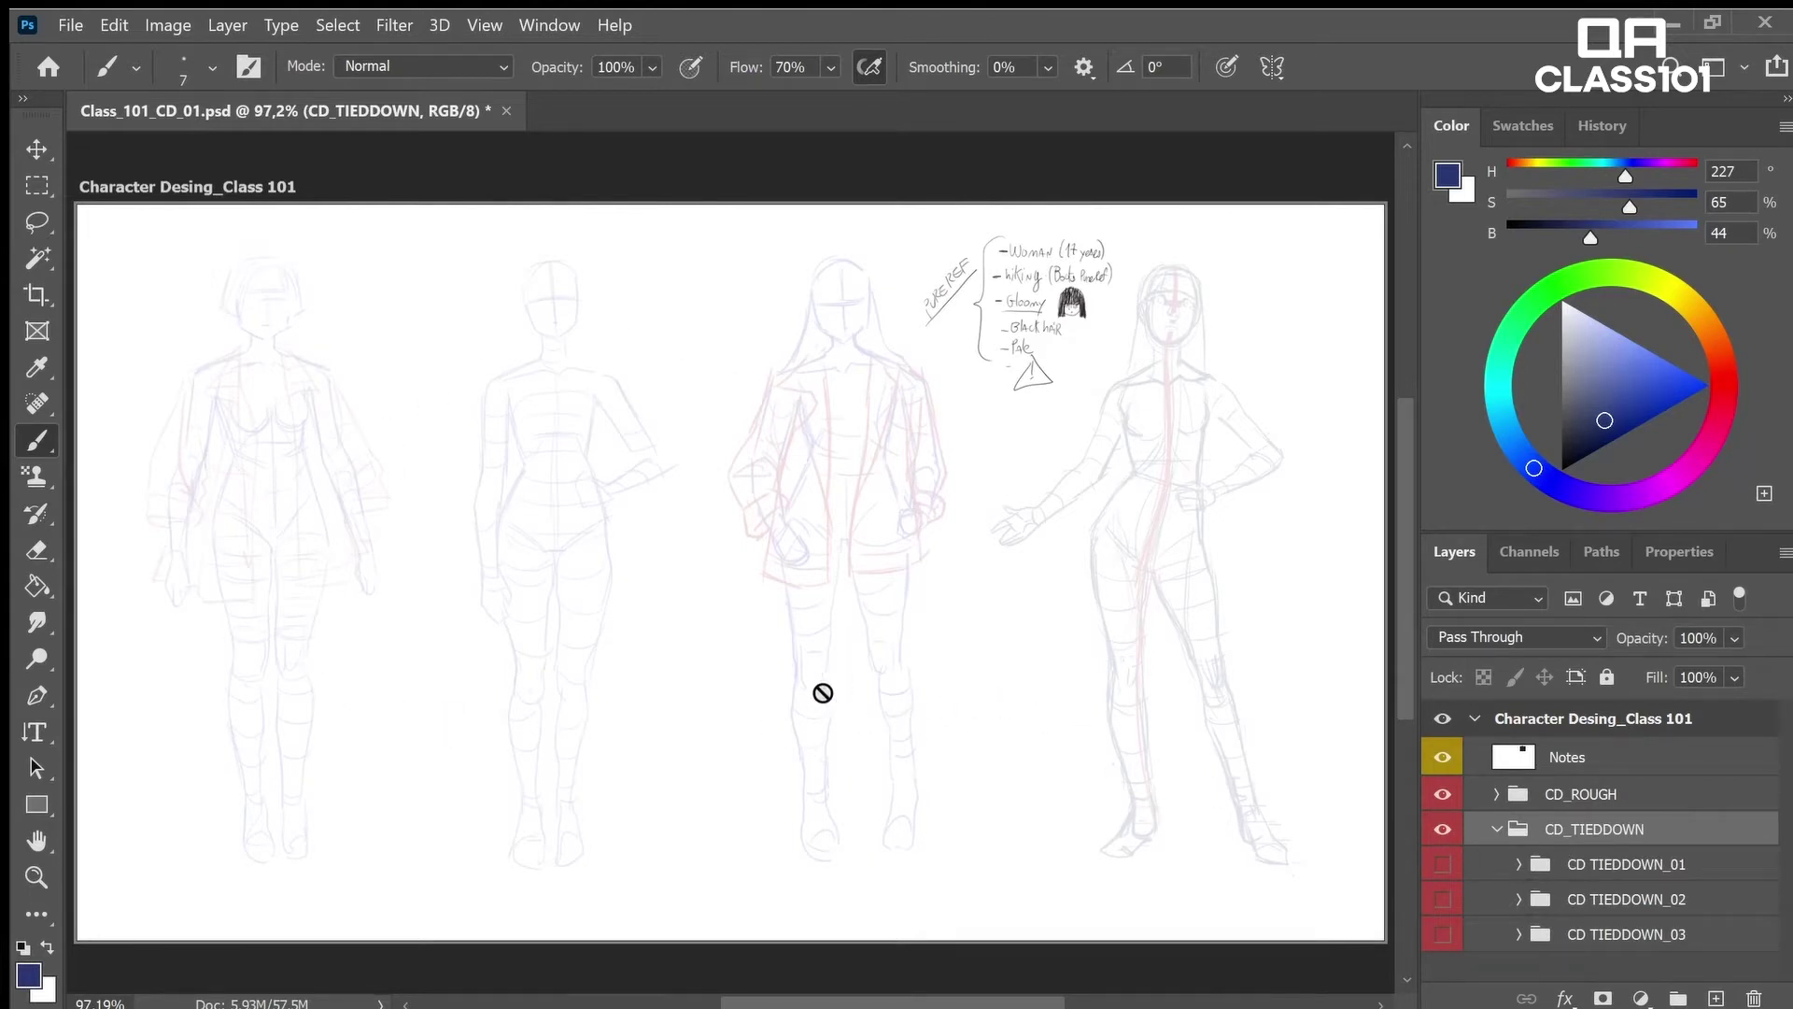
pyautogui.click(1443, 864)
pyautogui.click(1445, 899)
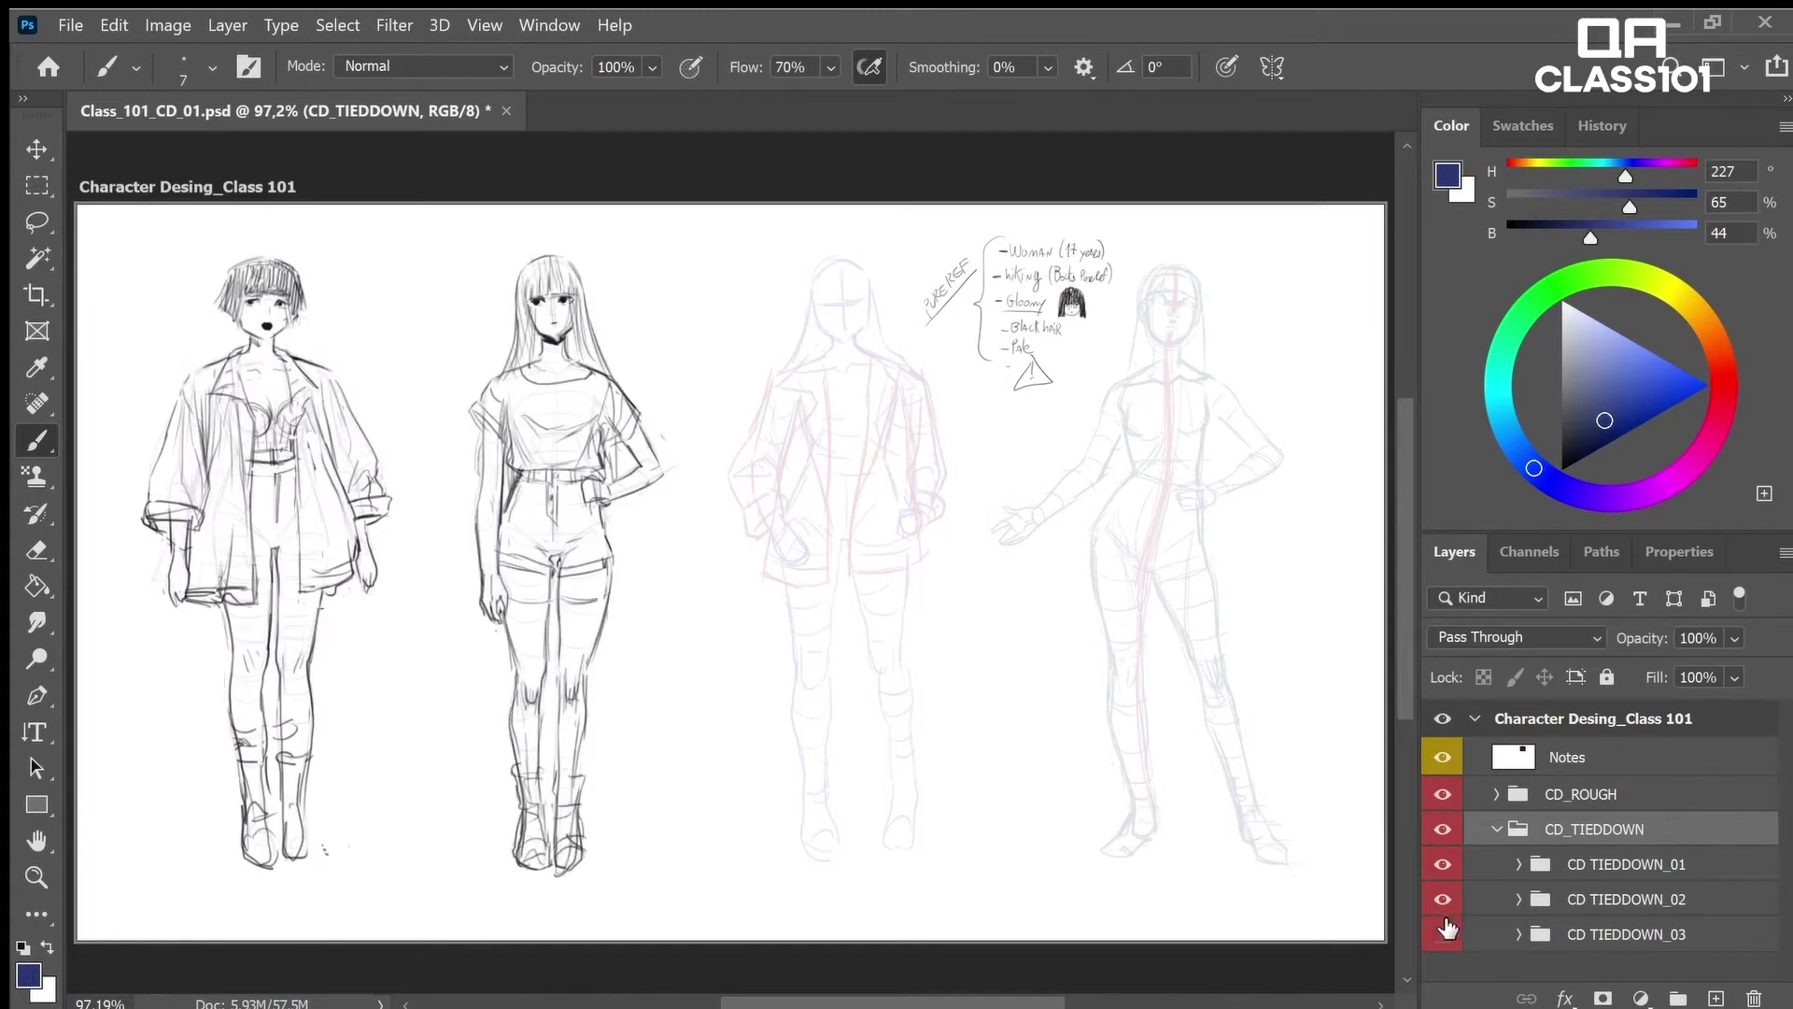
pyautogui.click(1443, 934)
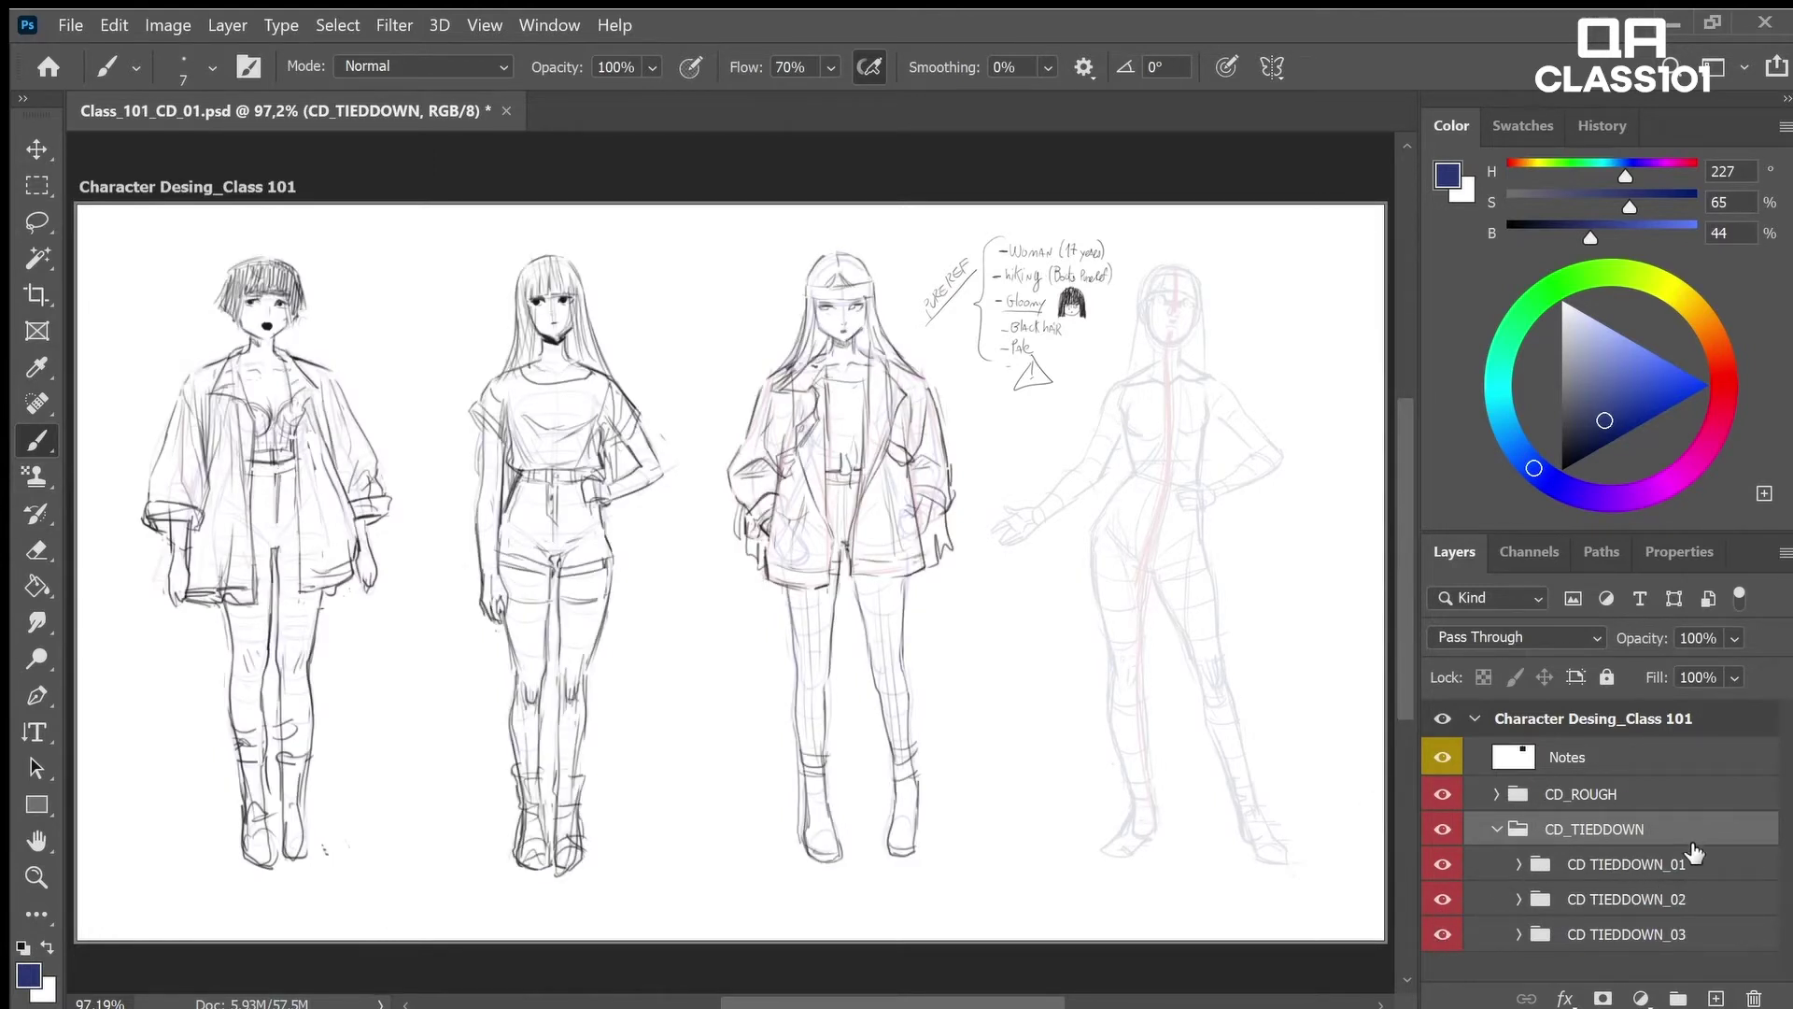
pyautogui.click(1708, 876)
pyautogui.click(1678, 998)
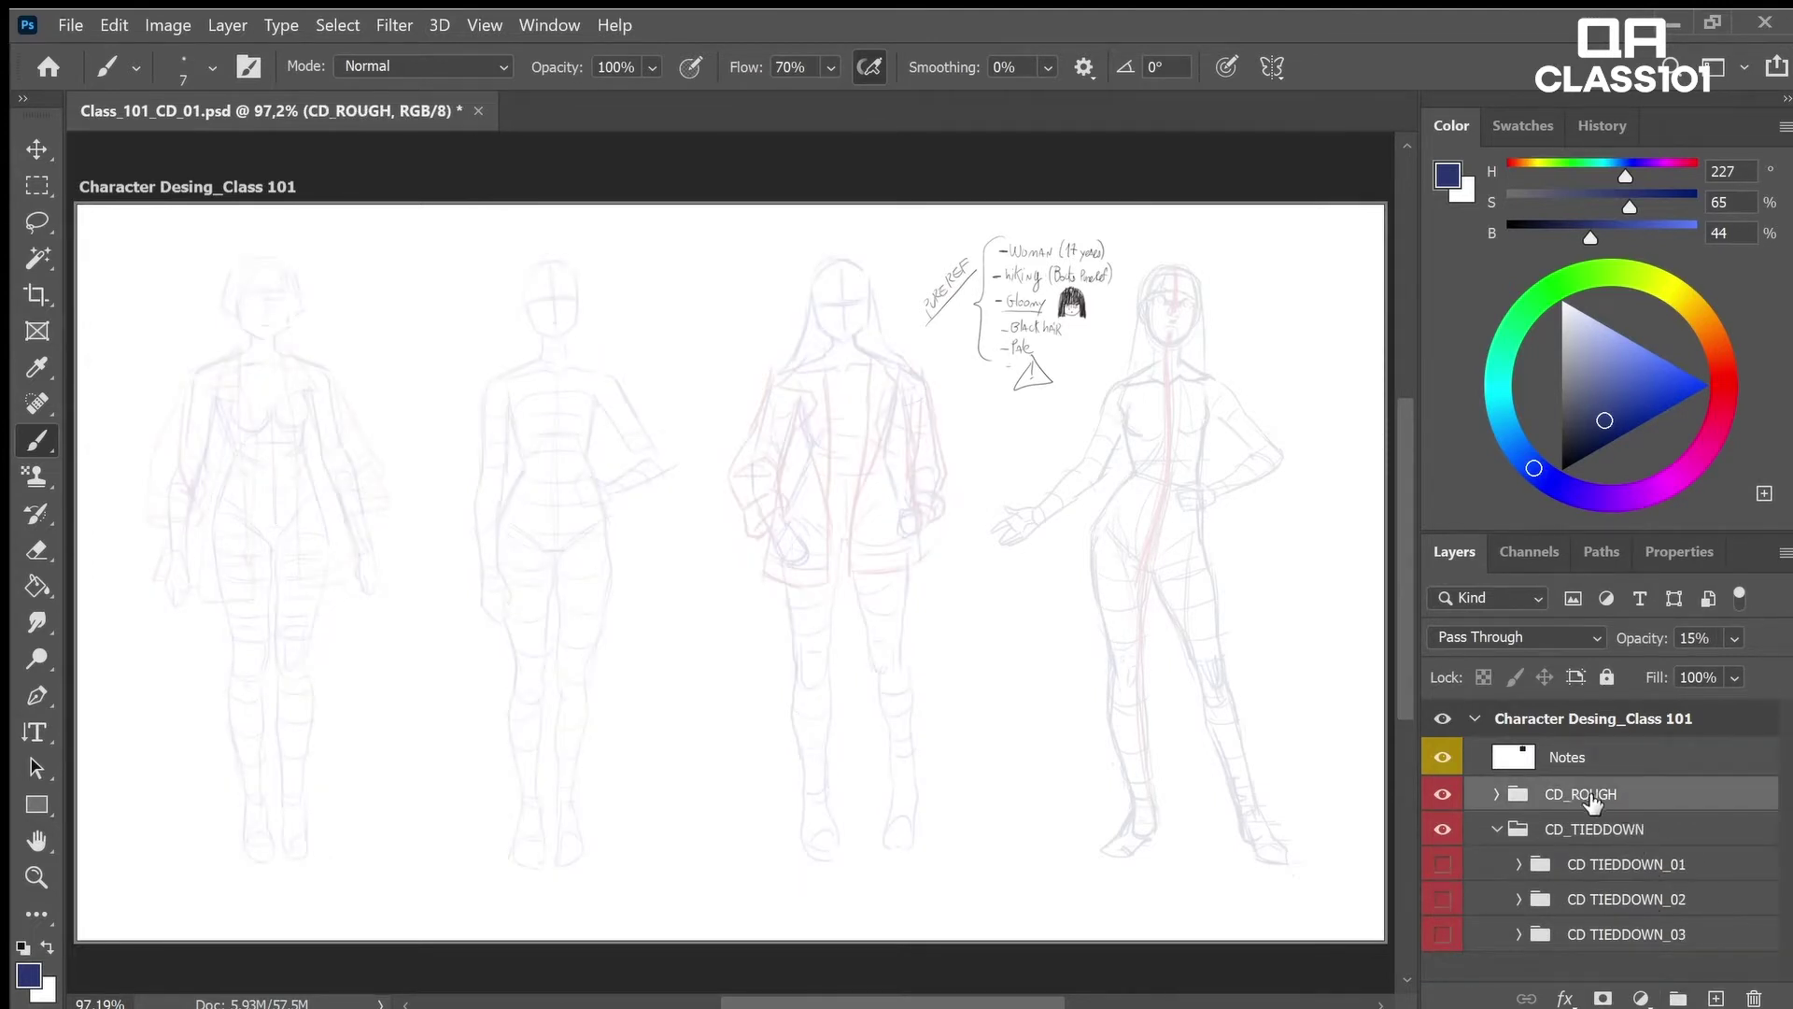
# Hide and show the CD_ROUGH group as a check, and display the three numbered groups inside CD_TIEDDOWN
pyautogui.click(1443, 796)
pyautogui.click(1443, 795)
pyautogui.click(1669, 835)
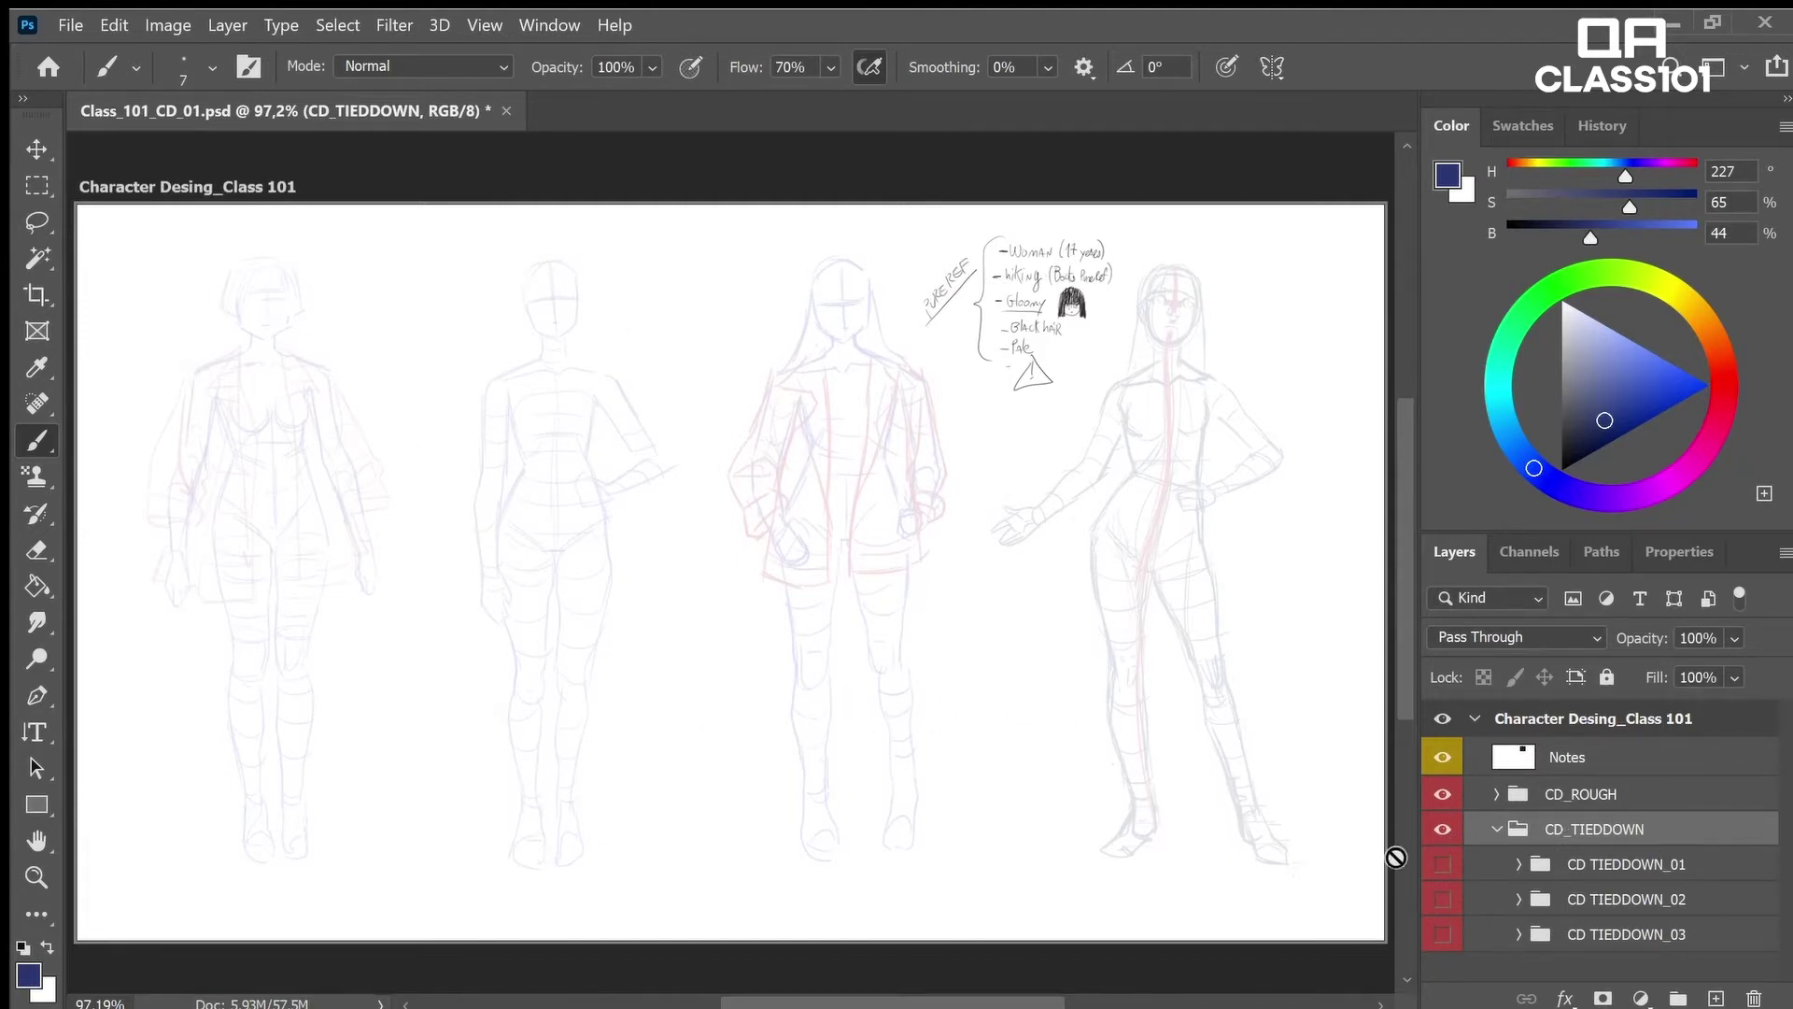
pyautogui.click(1442, 864)
pyautogui.click(1442, 898)
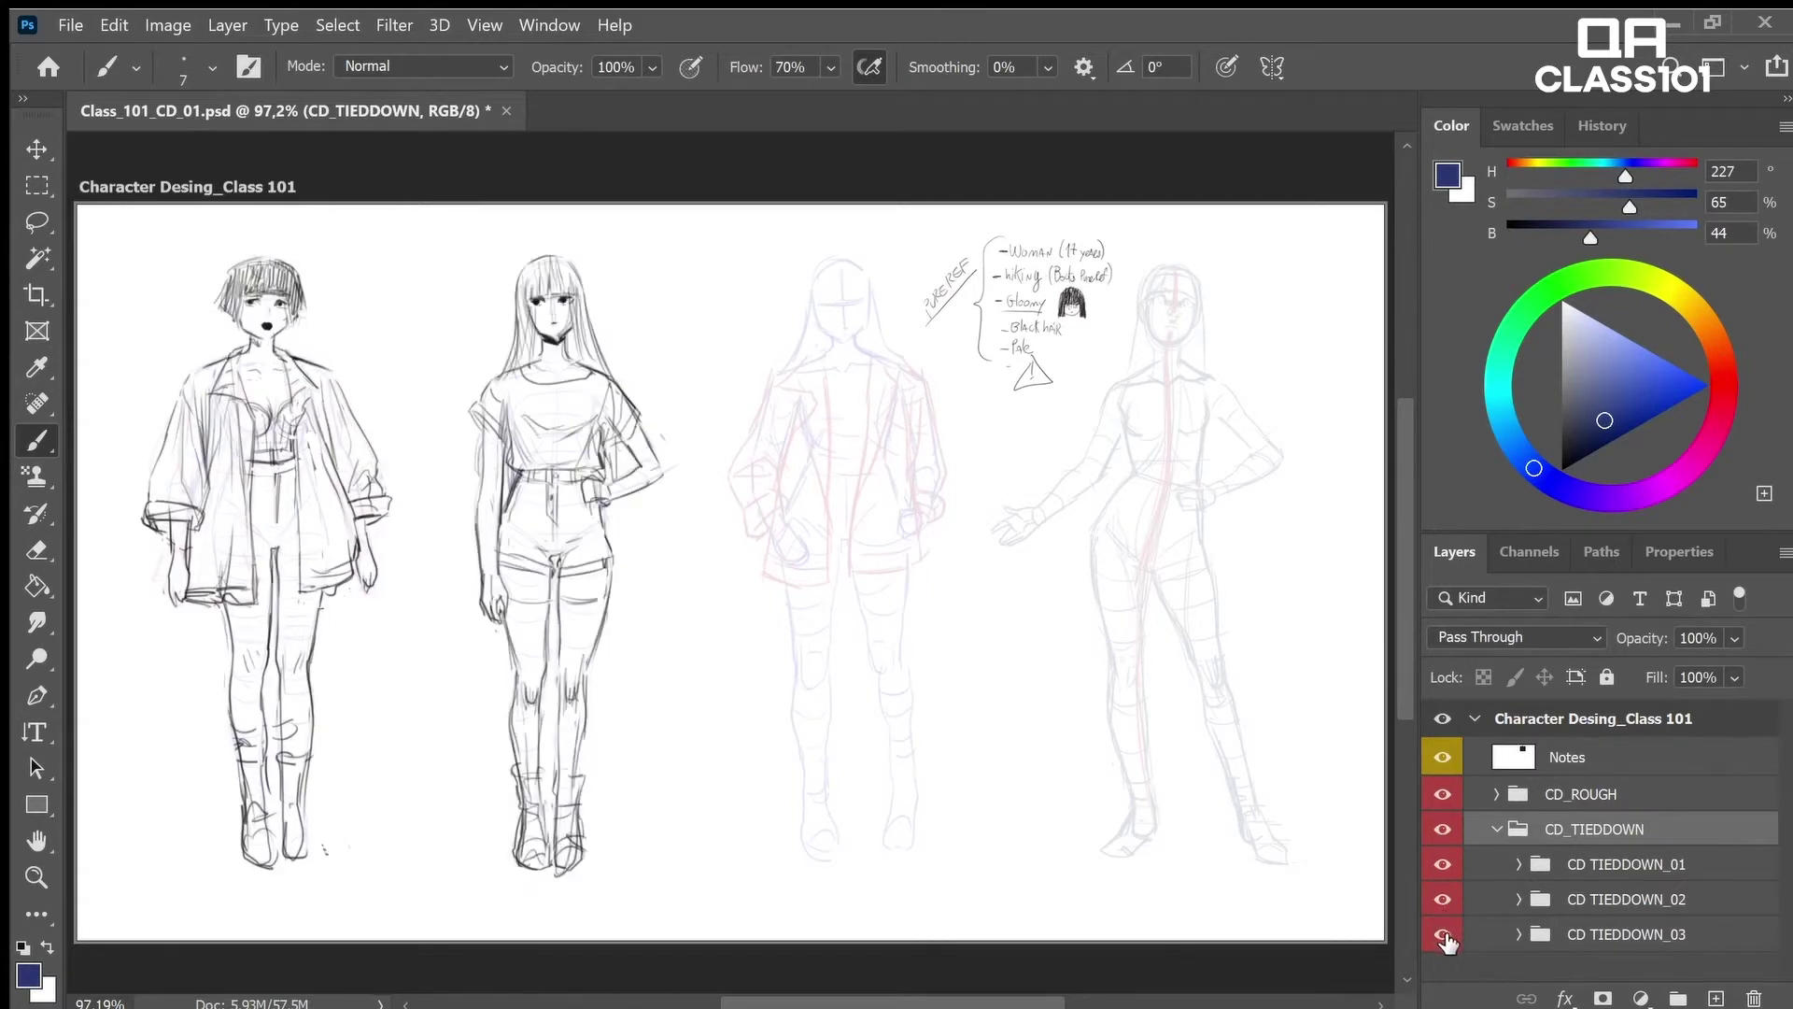
pyautogui.click(1443, 934)
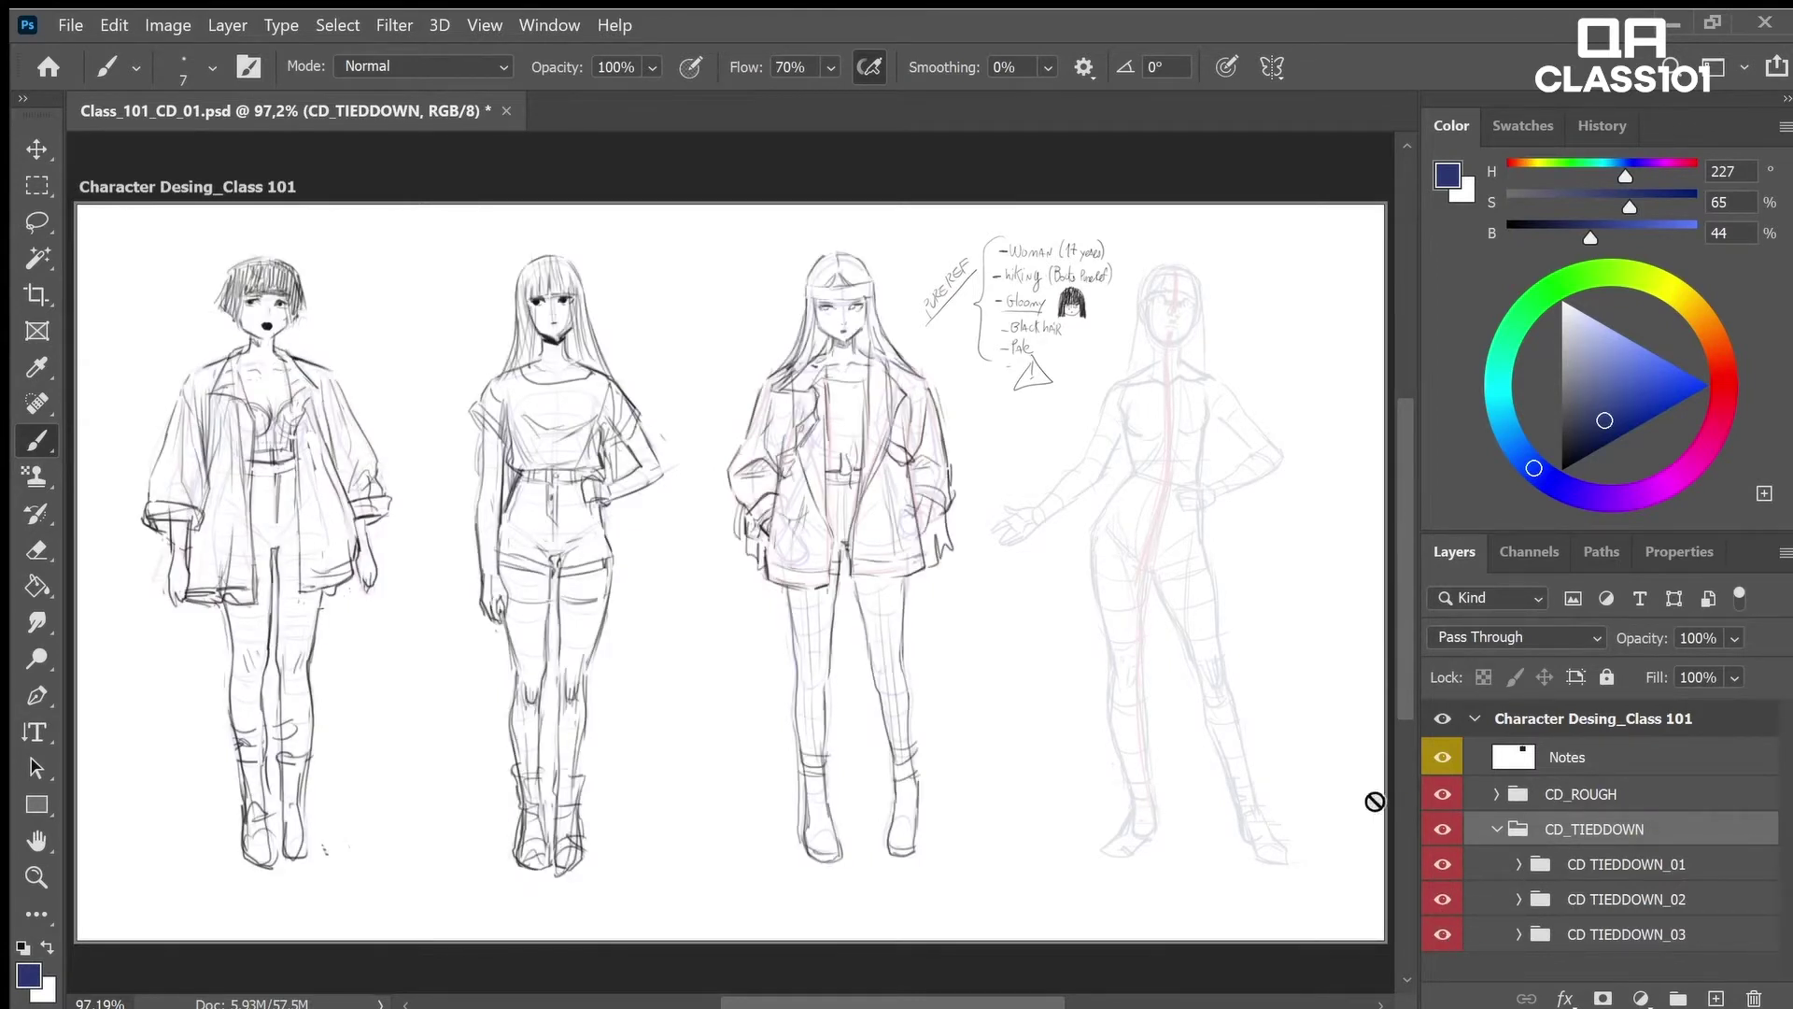
# Create a group named CD TIEDDOWN_04 inside CD_TIEDDOWN and add an empty layer to it
pyautogui.click(1705, 872)
pyautogui.click(1679, 997)
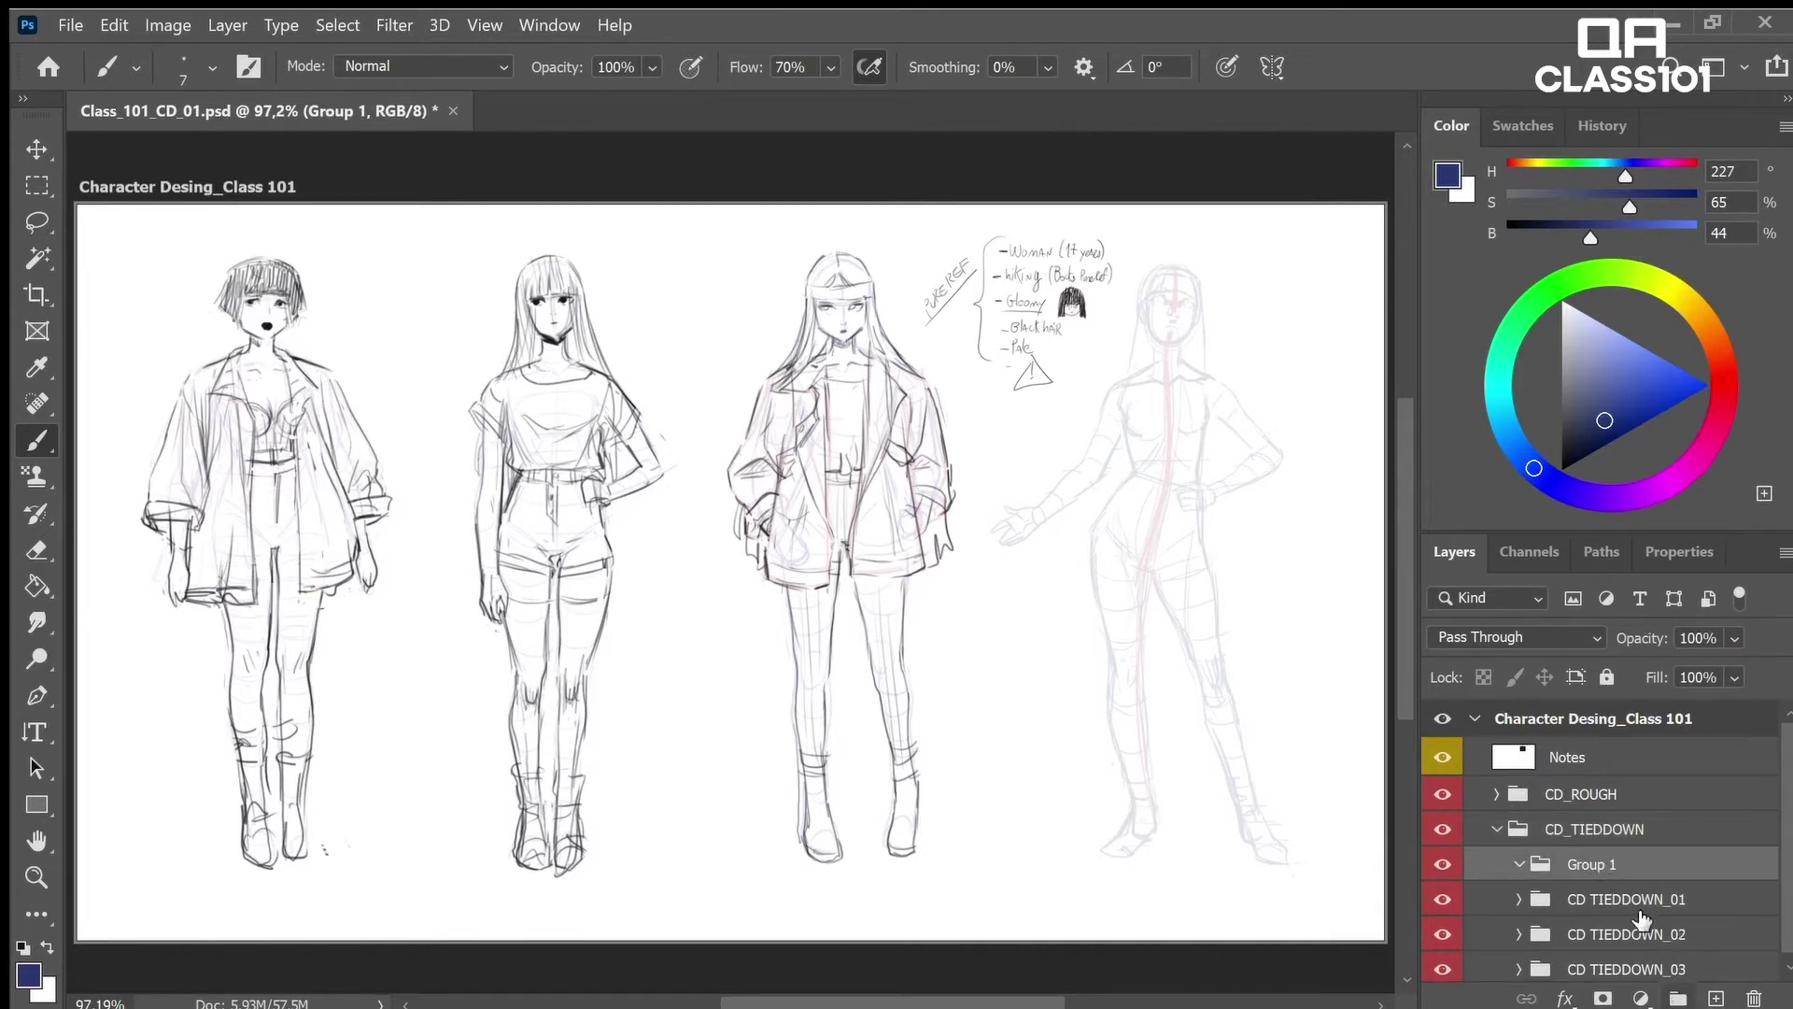
pyautogui.doubleClick(1601, 866)
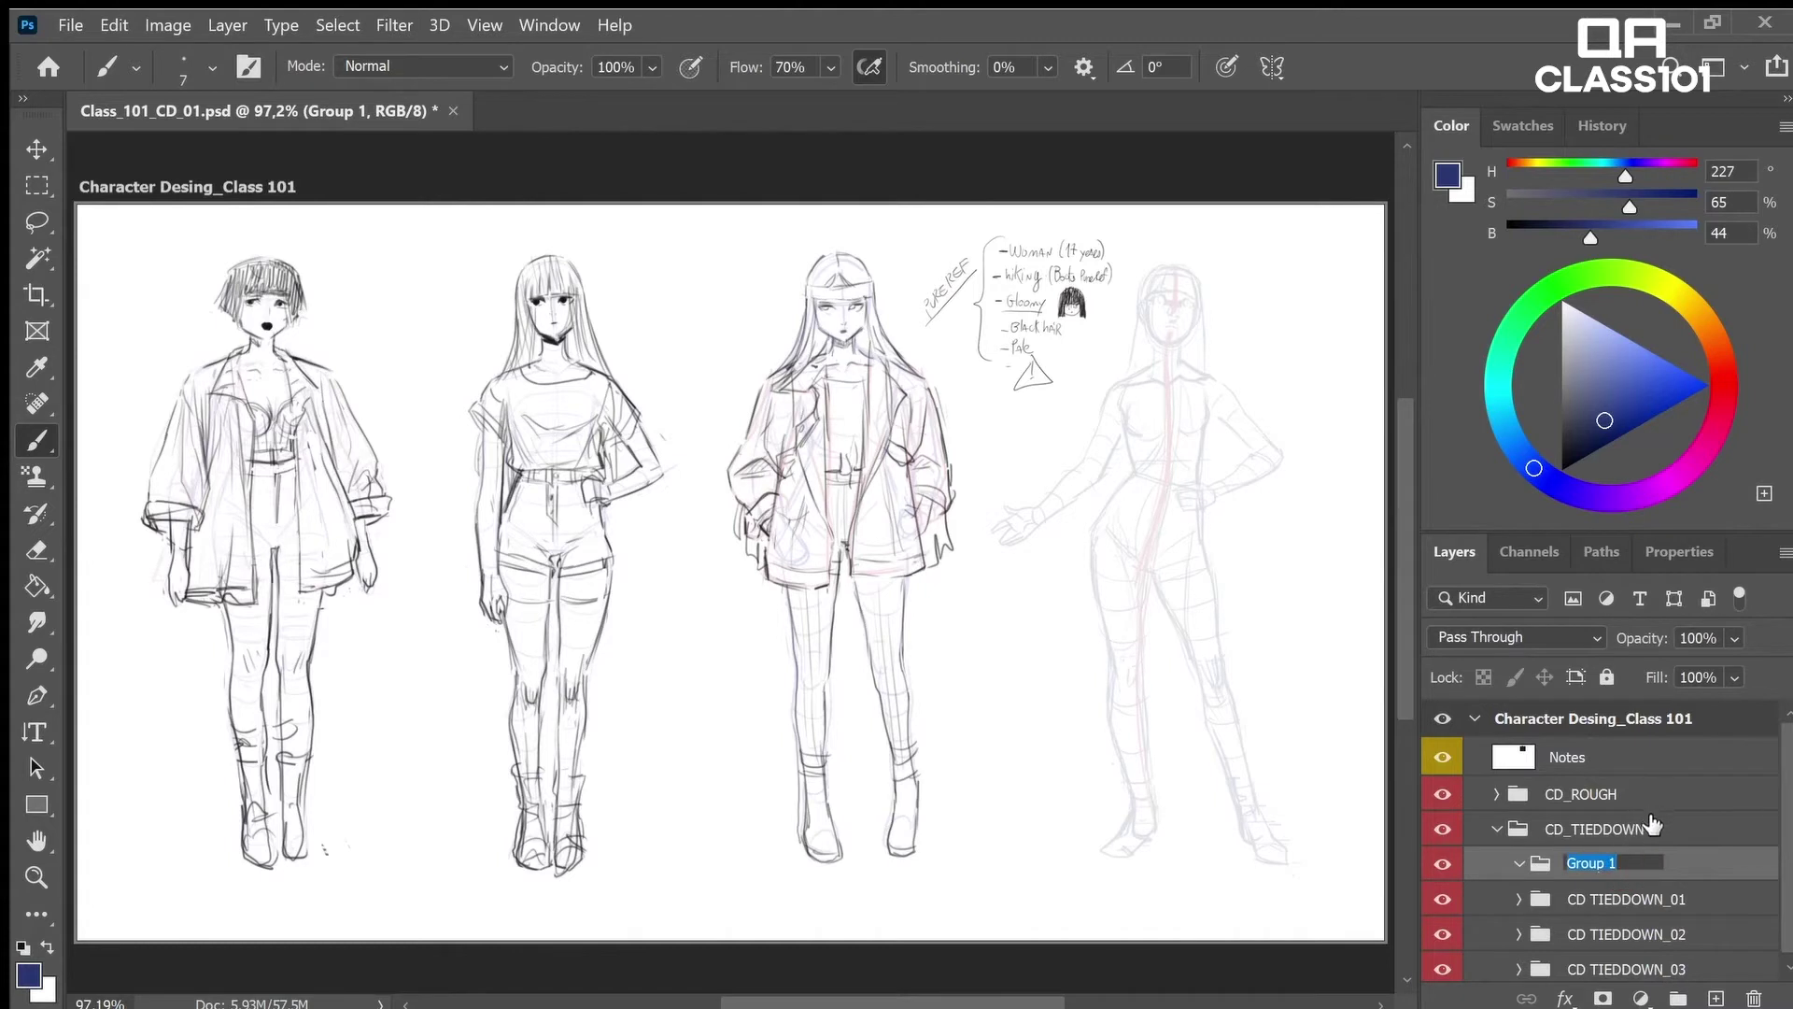
pyautogui.write('CD TIEDDOWN_04')
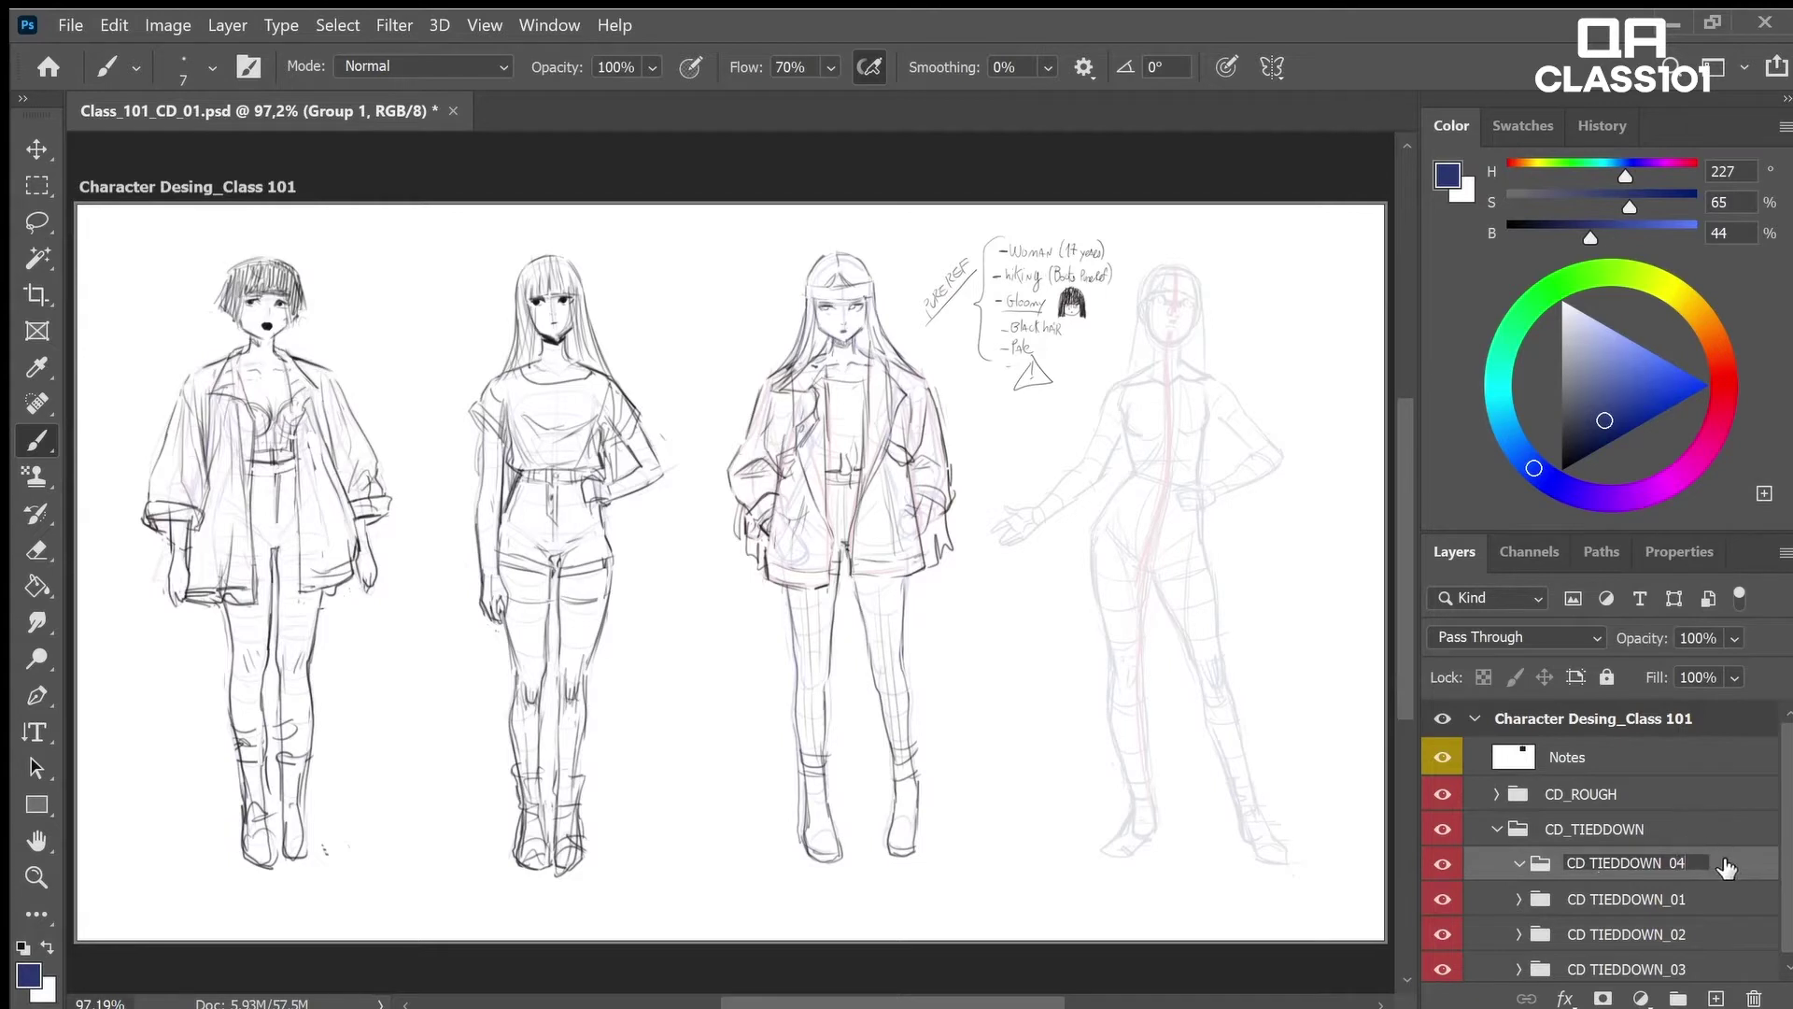
pyautogui.click(1726, 867)
pyautogui.doubleClick(1694, 868)
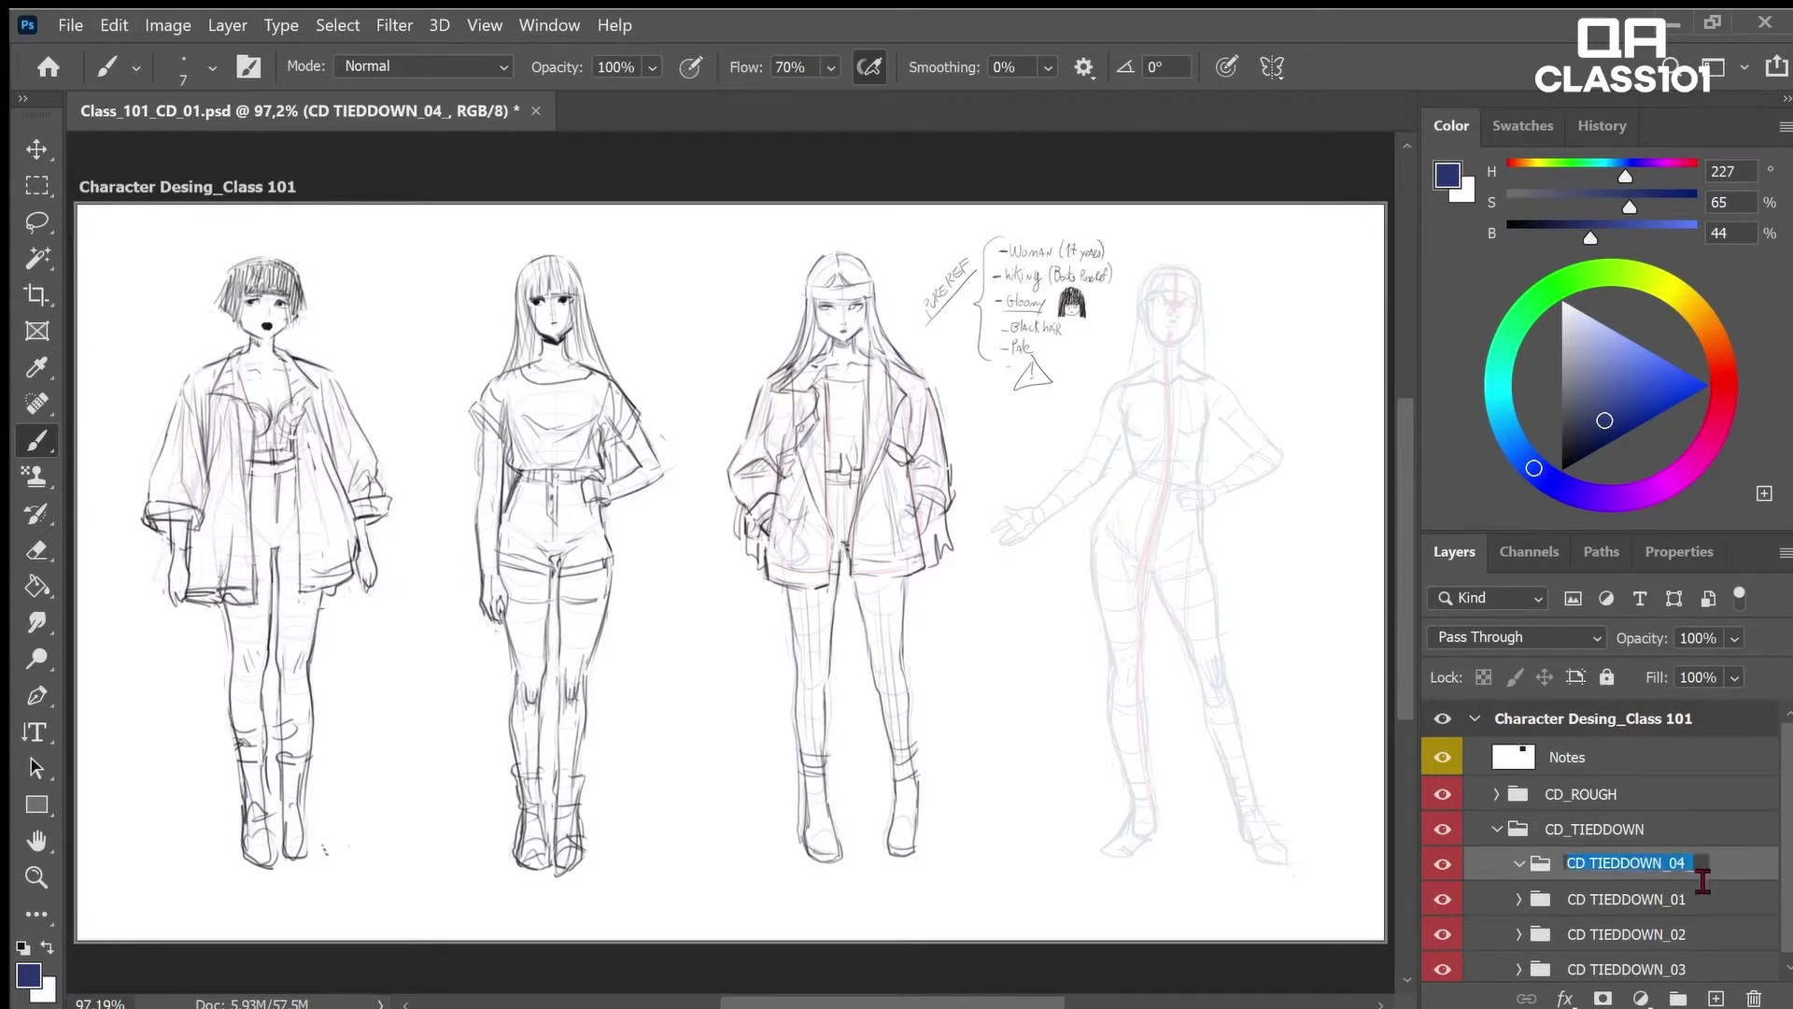
pyautogui.press('Right')
pyautogui.press('BackSpace')
pyautogui.click(1743, 870)
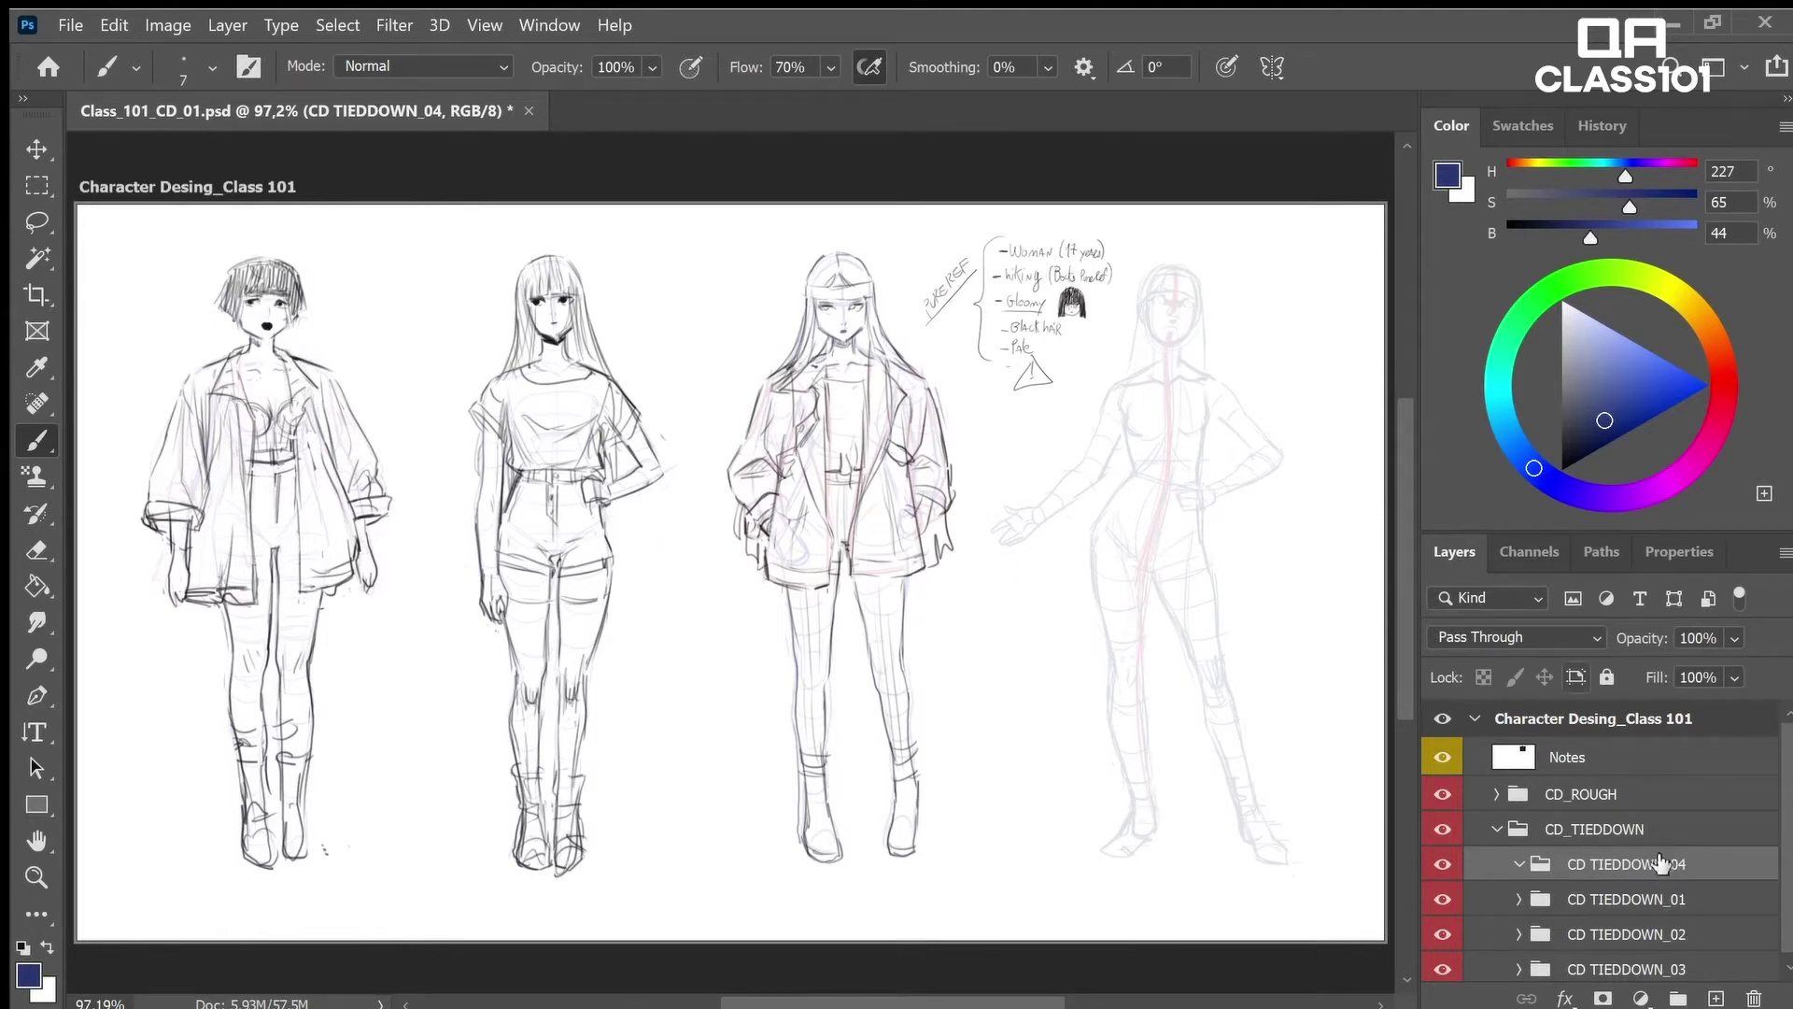
pyautogui.click(1719, 997)
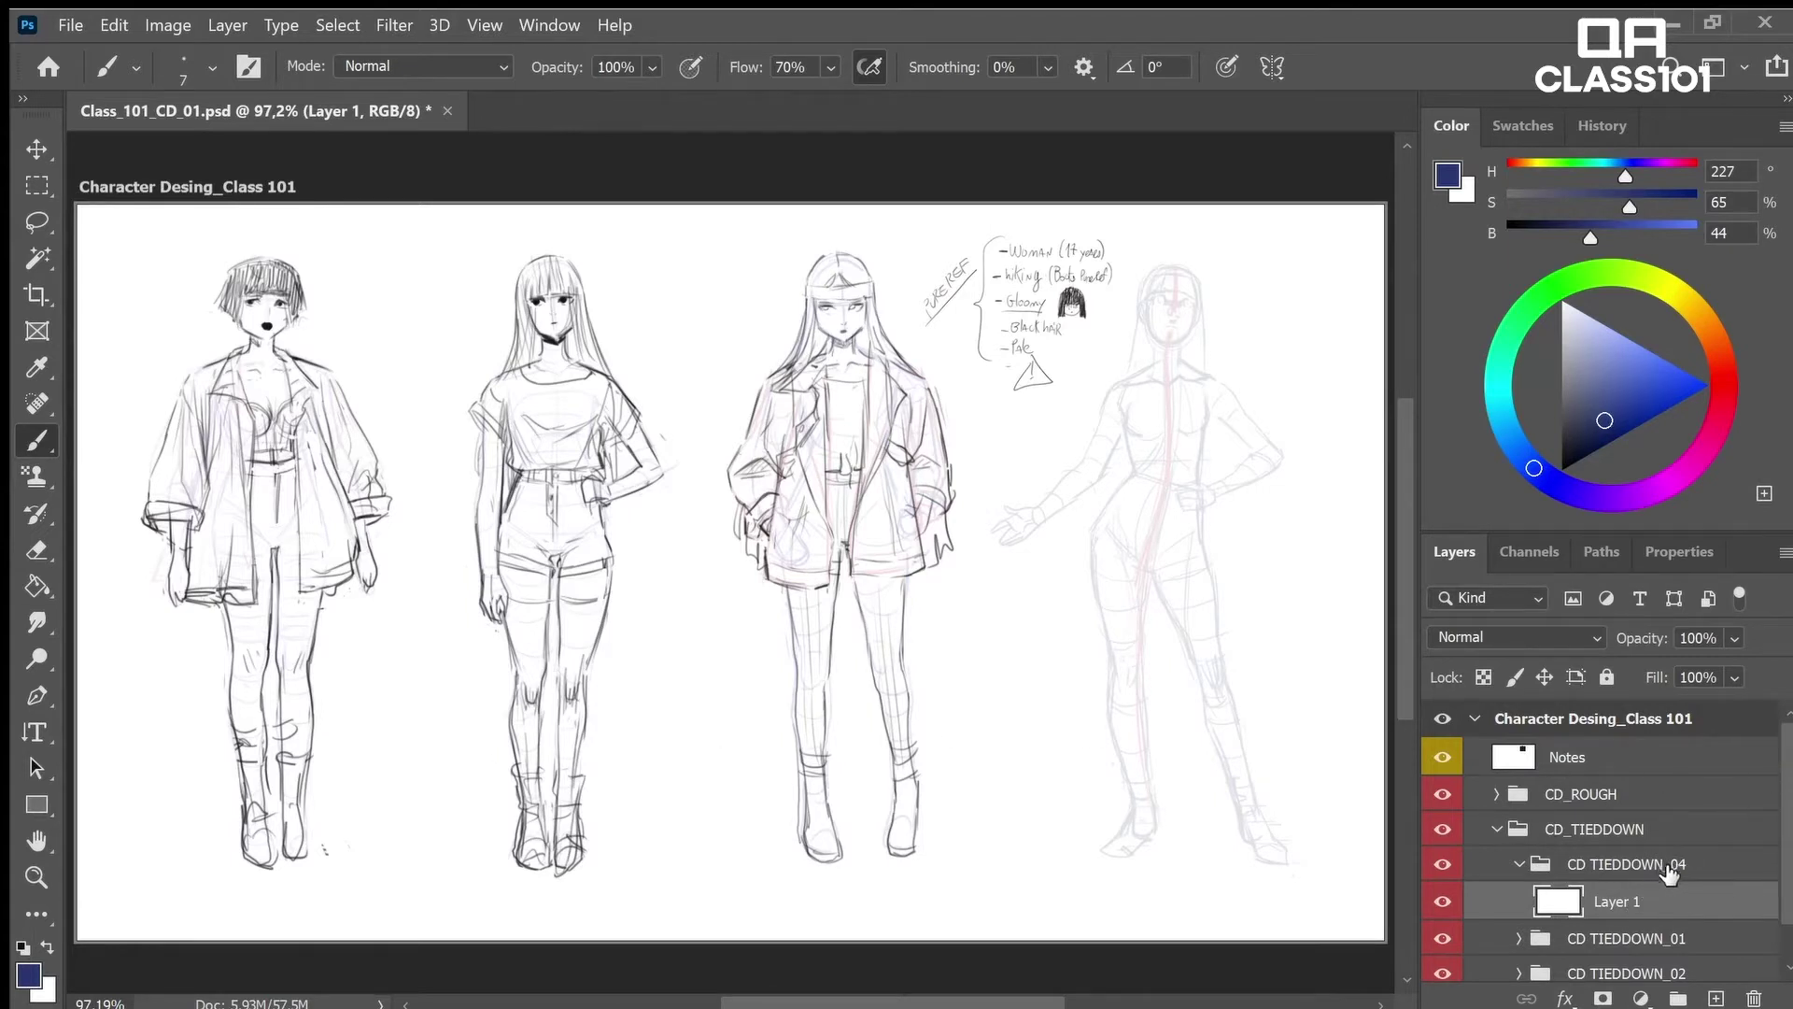
pyautogui.moveTo(1669, 870)
pyautogui.mouseDown()
pyautogui.moveTo(1678, 963)
pyautogui.moveTo(1678, 836)
pyautogui.mouseUp()
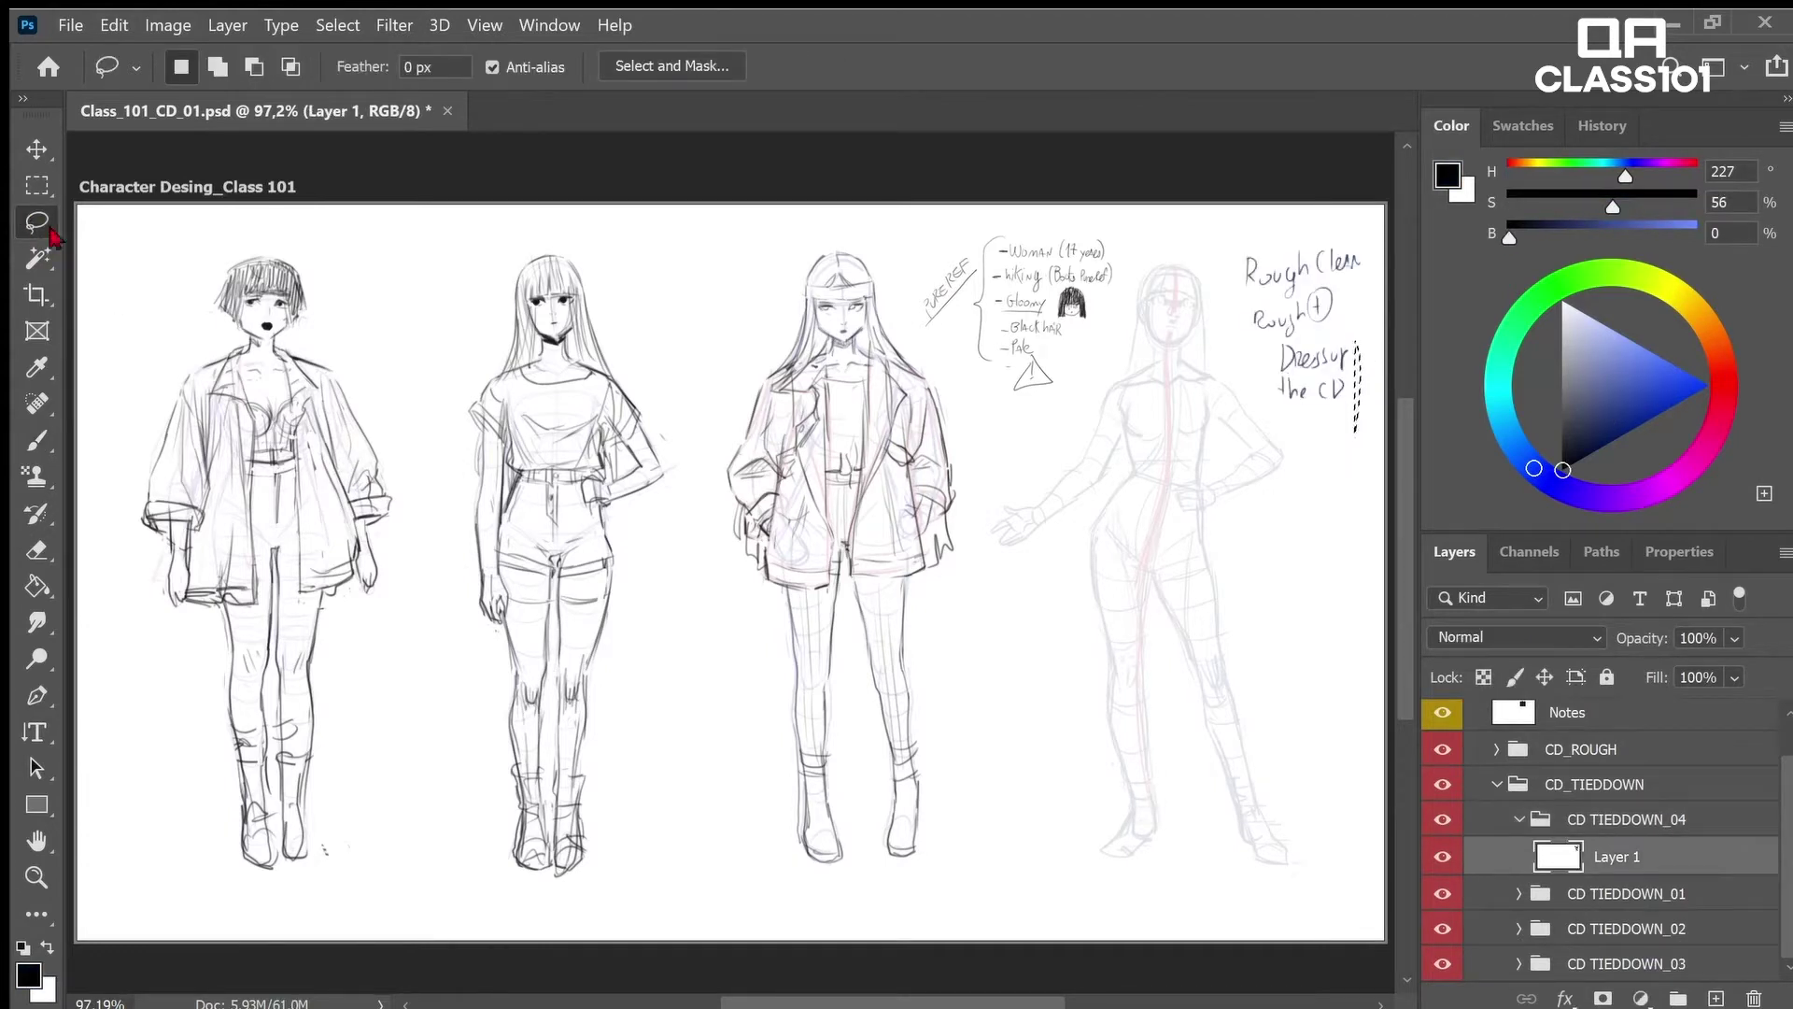
# Try deleting the handwritten notes beside the fourth figure with a lasso selection, restore them and deselect
pyautogui.moveTo(1346, 461)
pyautogui.mouseDown()
pyautogui.moveTo(1363, 244)
pyautogui.moveTo(1231, 318)
pyautogui.moveTo(1322, 465)
pyautogui.mouseUp()
pyautogui.press('Delete')
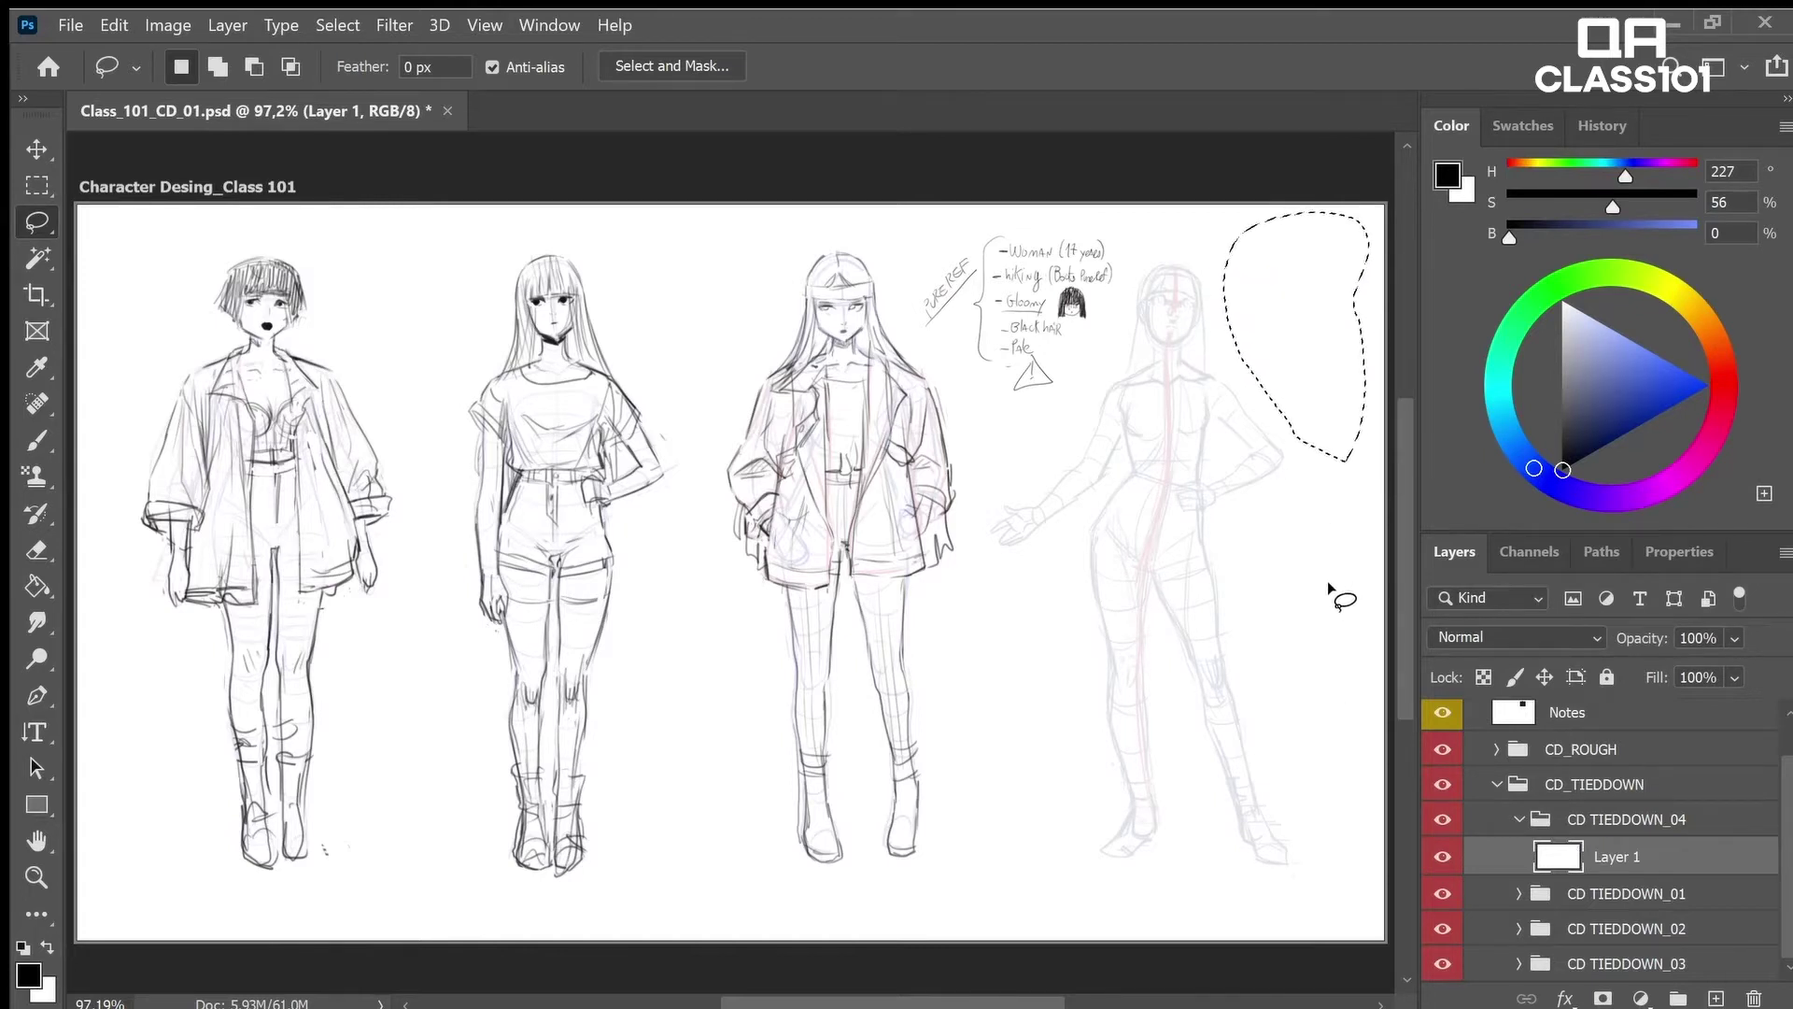
pyautogui.hotkey('ctrl', 'z')
pyautogui.hotkey('ctrl', 'd')
# Examine the three dressed character sketches and the faded fourth figure at a closer zoom
pyautogui.press('b')
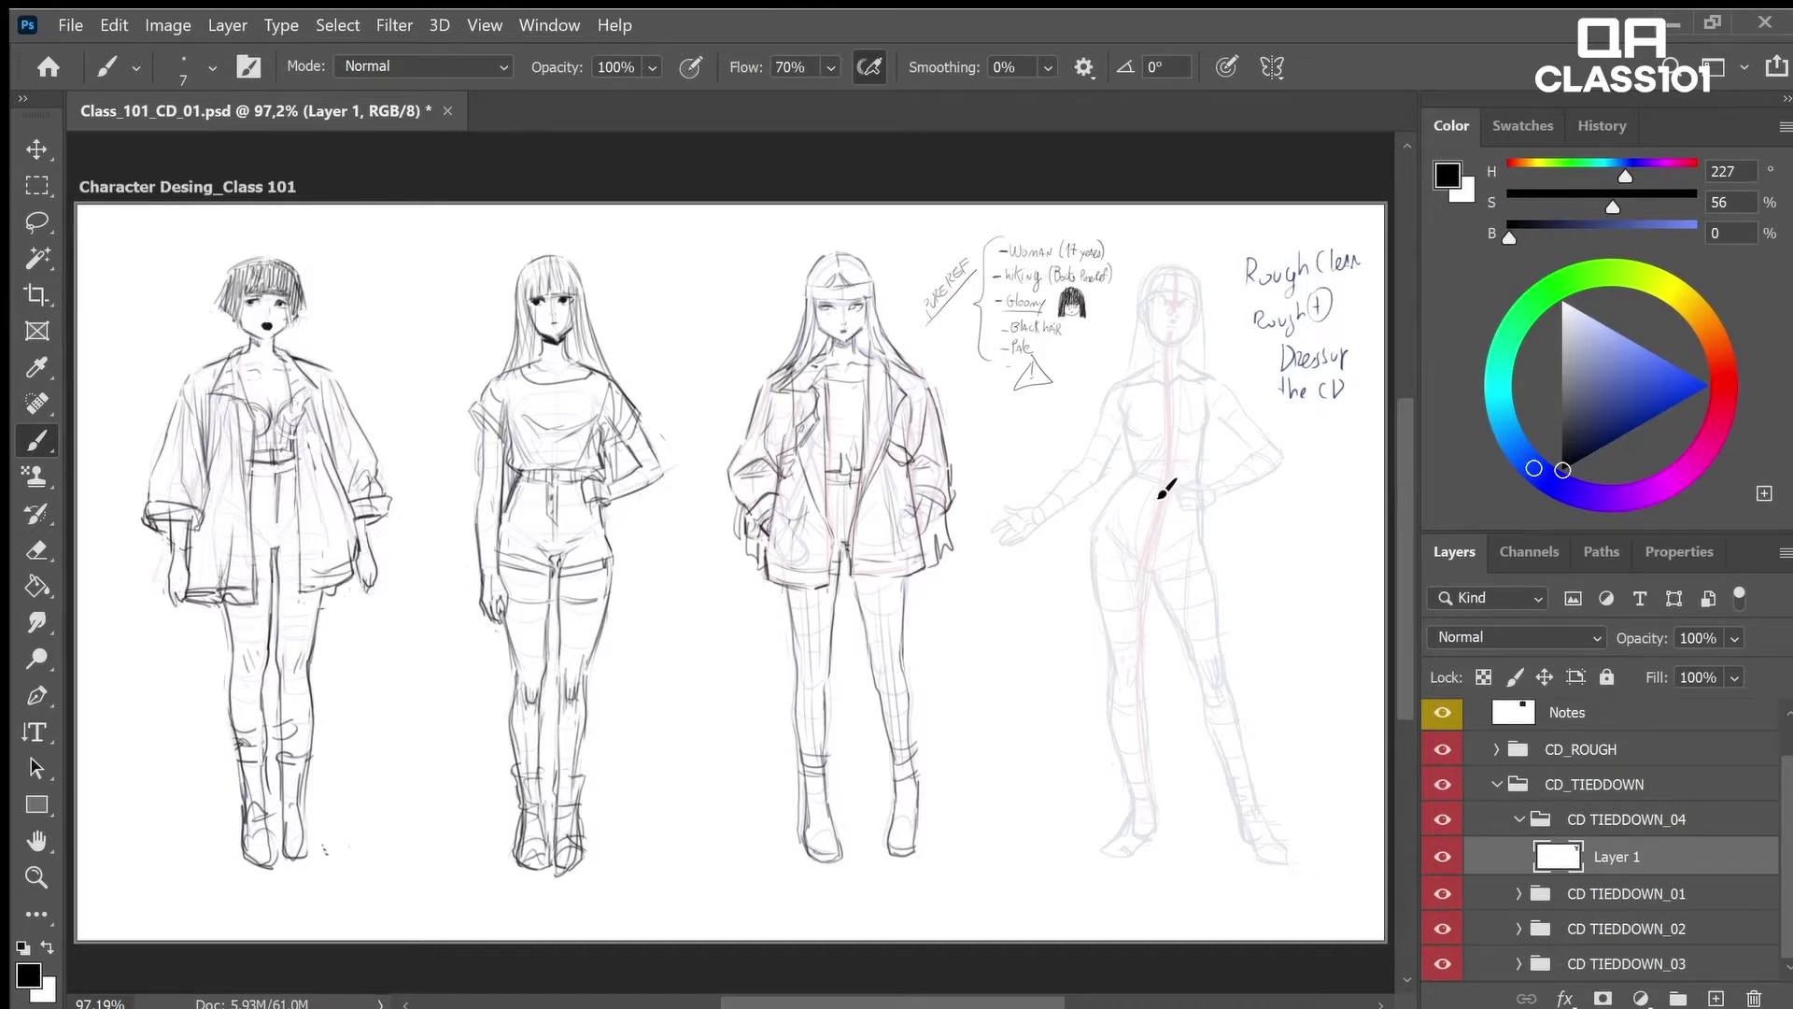
pyautogui.press('z')
pyautogui.moveTo(1130, 492)
pyautogui.mouseDown()
pyautogui.moveTo(1148, 501)
pyautogui.moveTo(1179, 471)
pyautogui.moveTo(1131, 469)
pyautogui.mouseUp()
pyautogui.press('b')
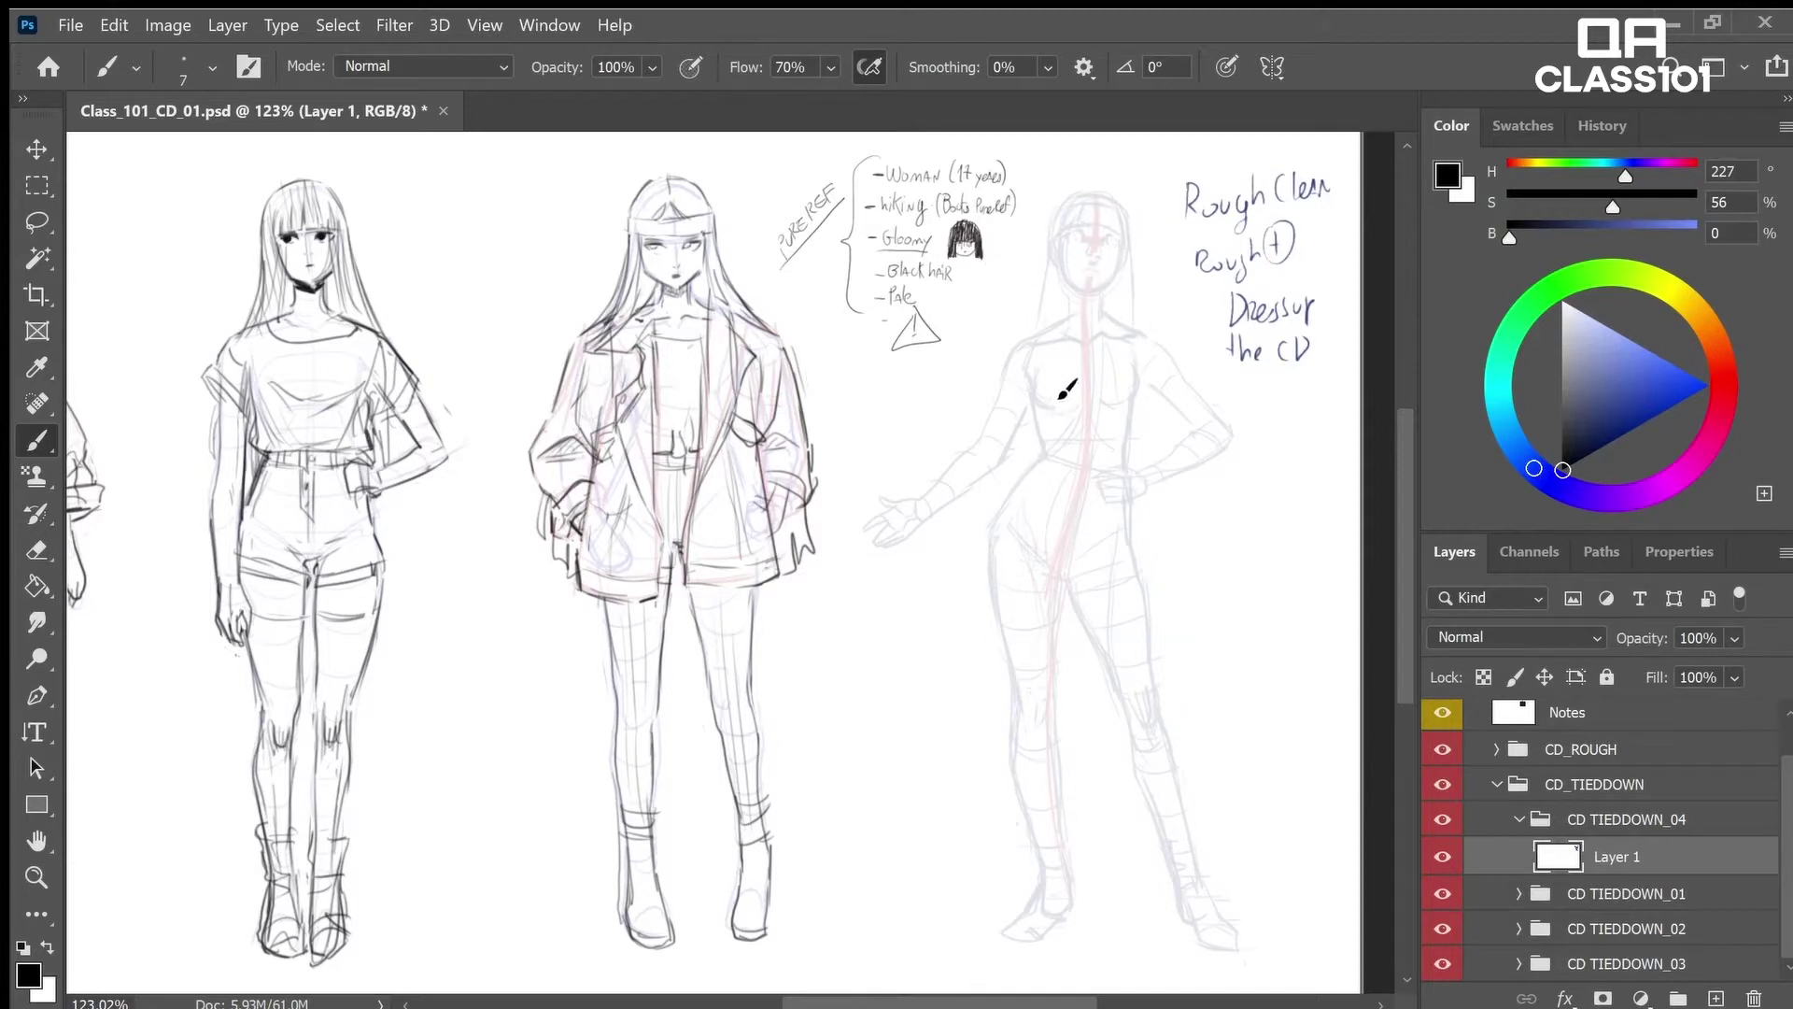
pyautogui.hscroll(-2, 1121, 513)
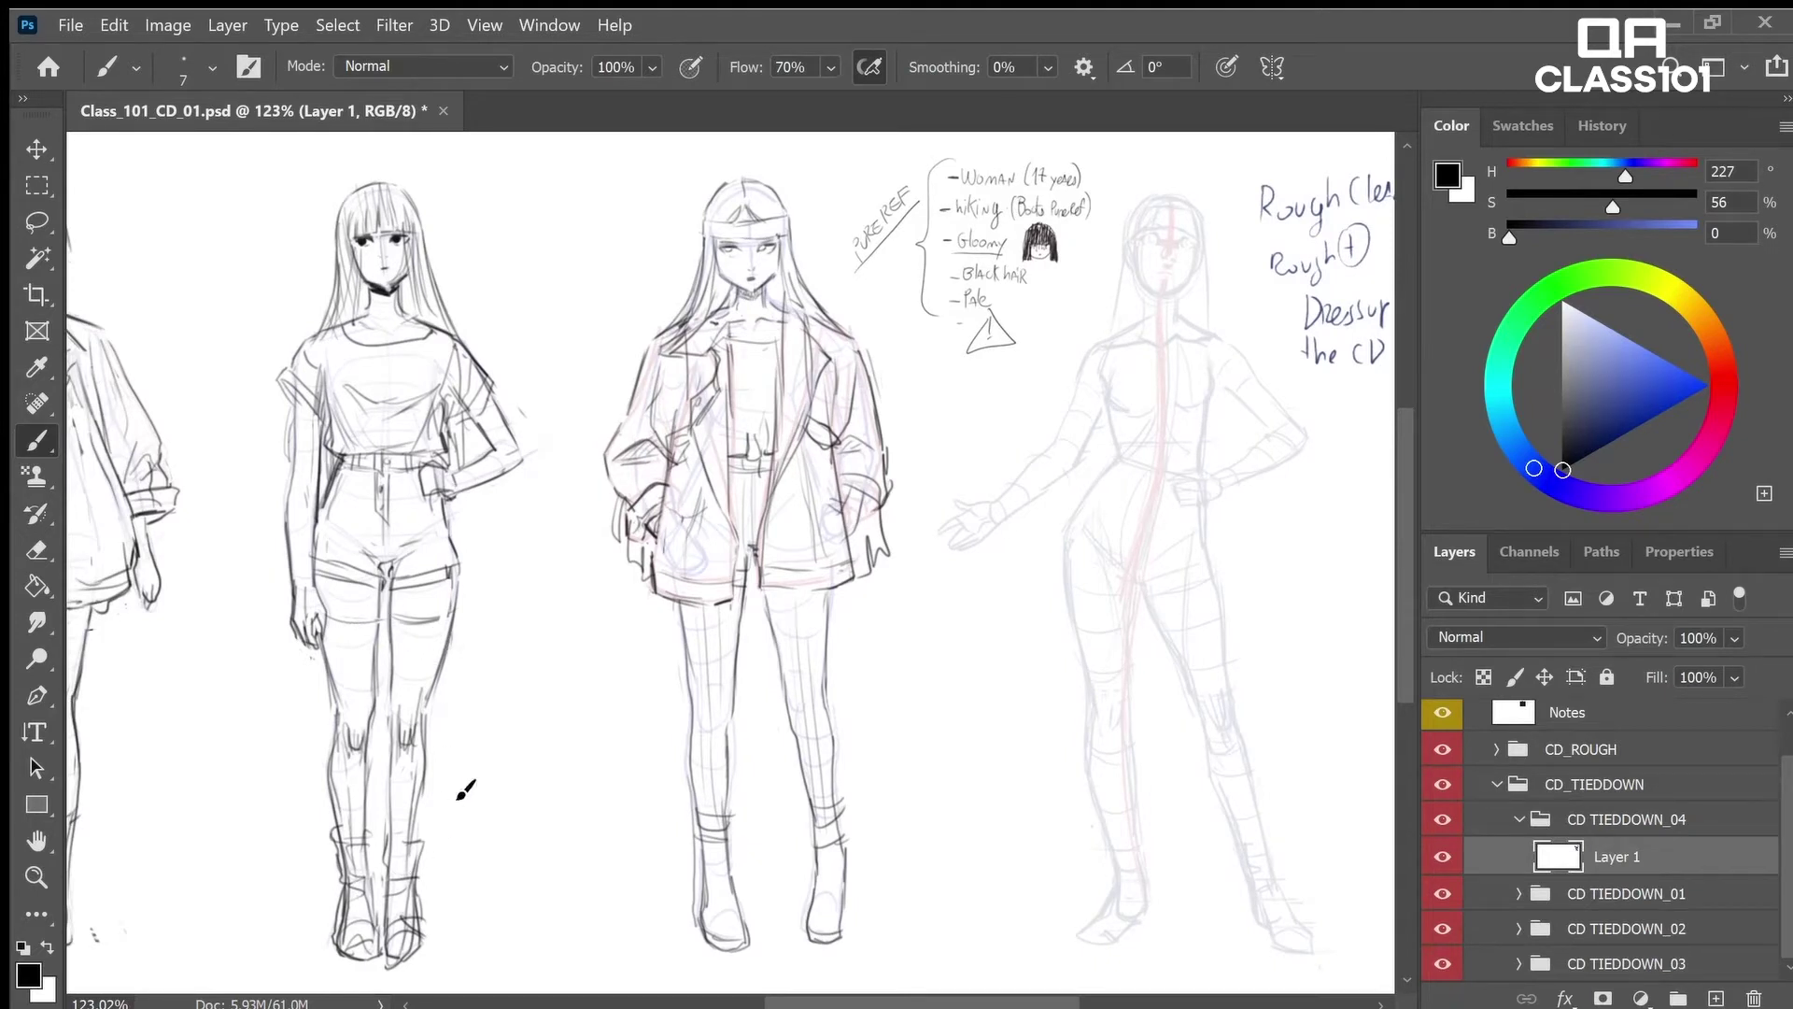
pyautogui.moveTo(860, 788); pyautogui.dragTo(1157, 744)
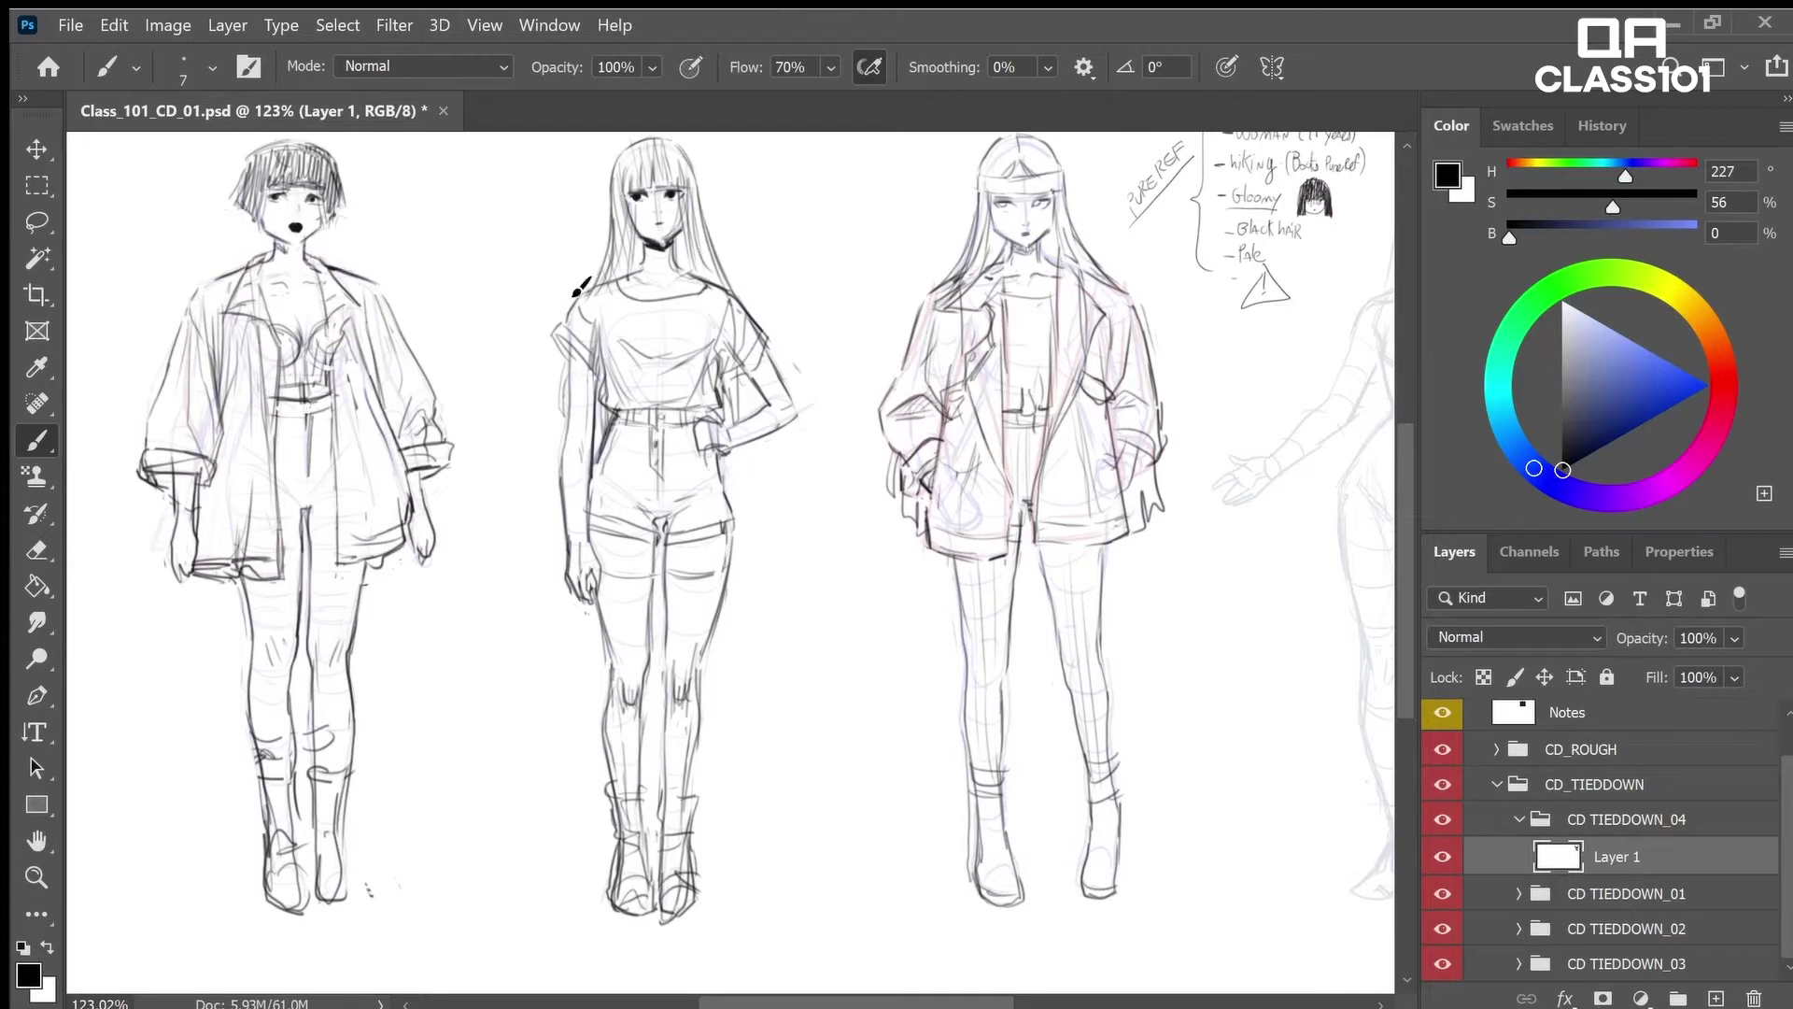
pyautogui.moveTo(1074, 523); pyautogui.dragTo(1043, 548)
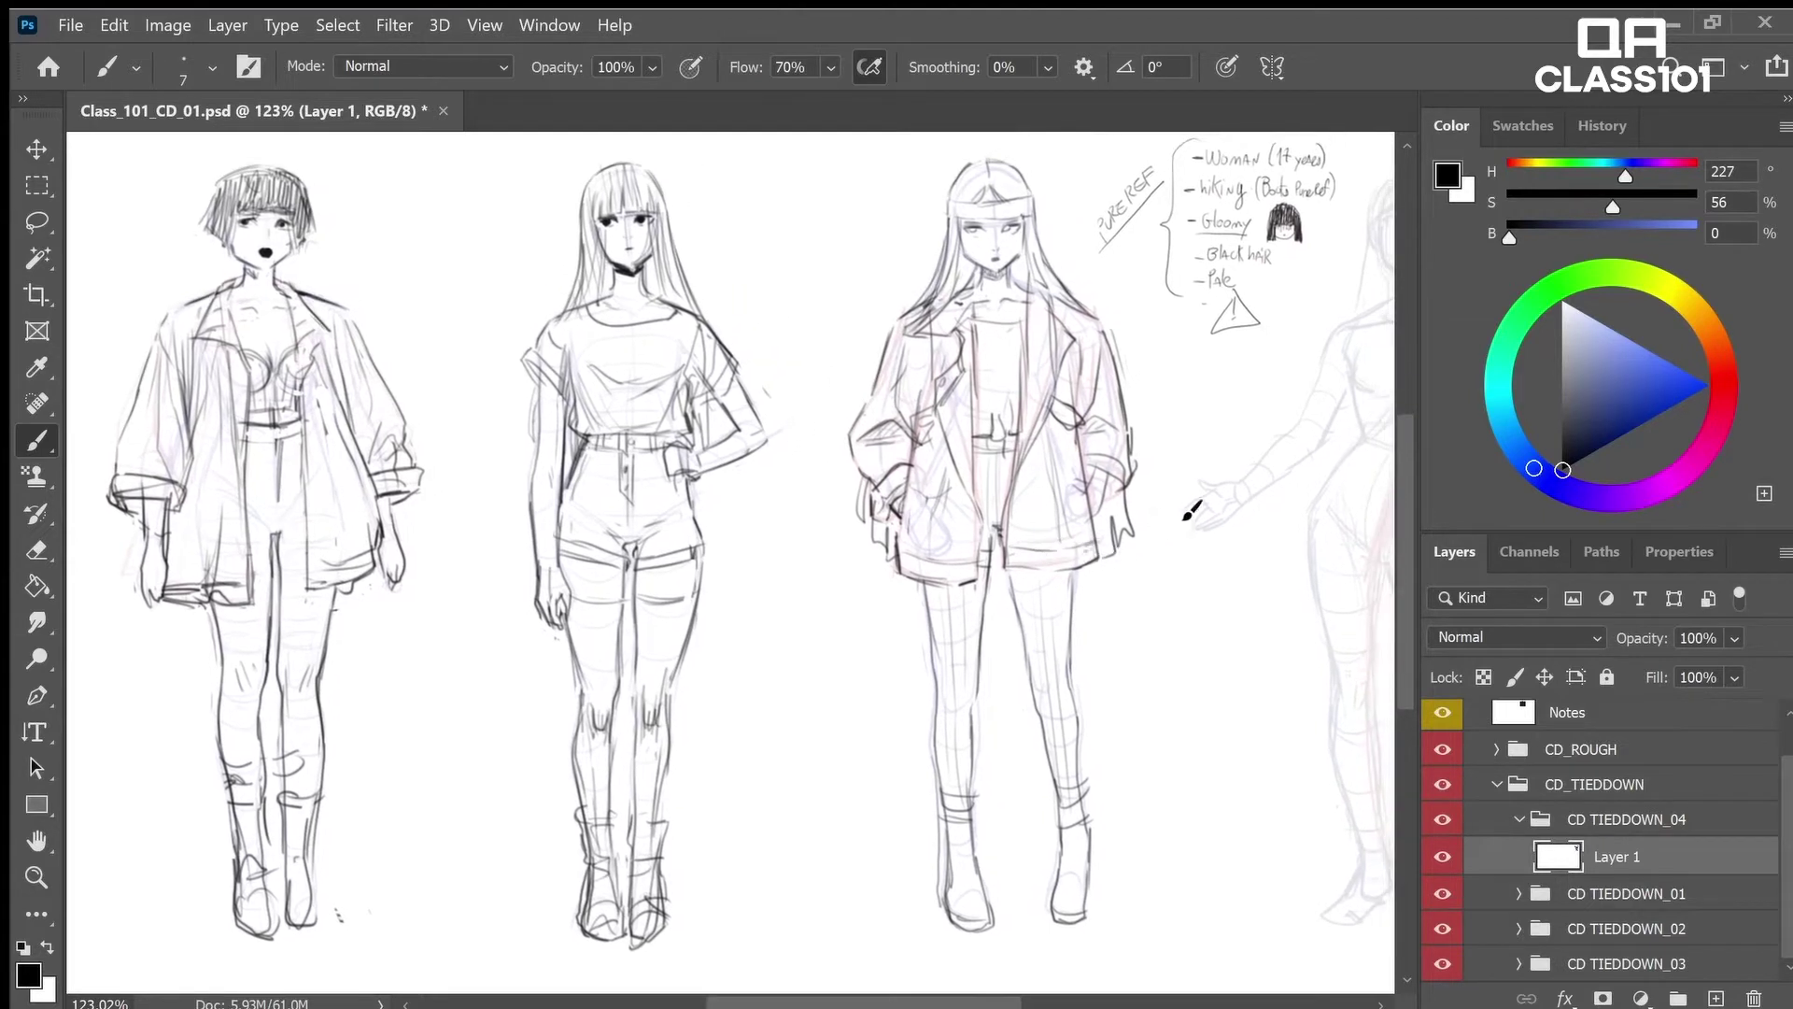
pyautogui.hscroll(6, 1086, 599)
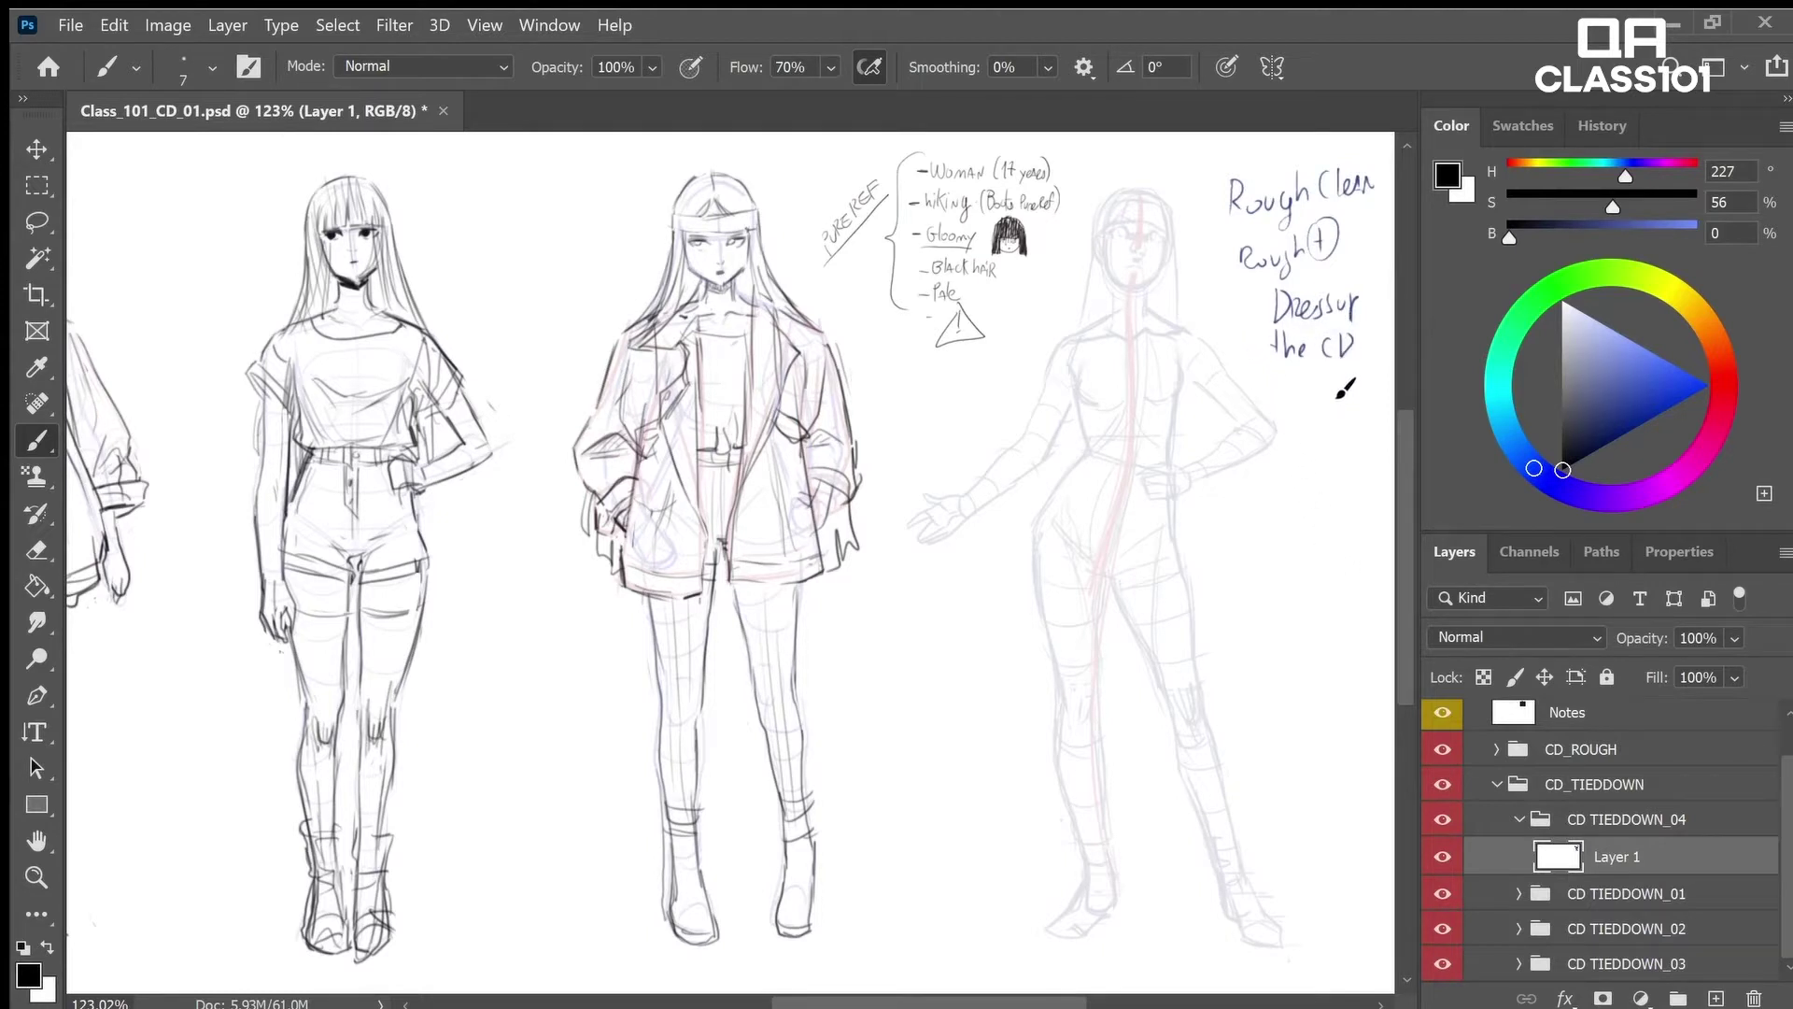
# Handwrite "At the same time correct mistakes" below the existing notes beside the fourth figure
pyautogui.moveTo(1320, 425); pyautogui.dragTo(1336, 428)
pyautogui.moveTo(1326, 414)
pyautogui.mouseDown()
pyautogui.moveTo(1343, 412)
pyautogui.moveTo(1294, 481)
pyautogui.mouseUp()
pyautogui.moveTo(1289, 464)
pyautogui.mouseDown()
pyautogui.moveTo(1319, 479)
pyautogui.moveTo(1378, 465)
pyautogui.mouseUp()
pyautogui.moveTo(1371, 461); pyautogui.dragTo(1372, 481)
pyautogui.moveTo(1229, 515)
pyautogui.mouseDown()
pyautogui.moveTo(1231, 537)
pyautogui.moveTo(1238, 519)
pyautogui.mouseUp()
pyautogui.moveTo(1240, 523)
pyautogui.mouseDown()
pyautogui.moveTo(1276, 538)
pyautogui.moveTo(1343, 519)
pyautogui.moveTo(1354, 534)
pyautogui.mouseUp()
pyautogui.moveTo(1235, 582); pyautogui.dragTo(1320, 579)
pyautogui.moveTo(1334, 560); pyautogui.dragTo(1342, 580)
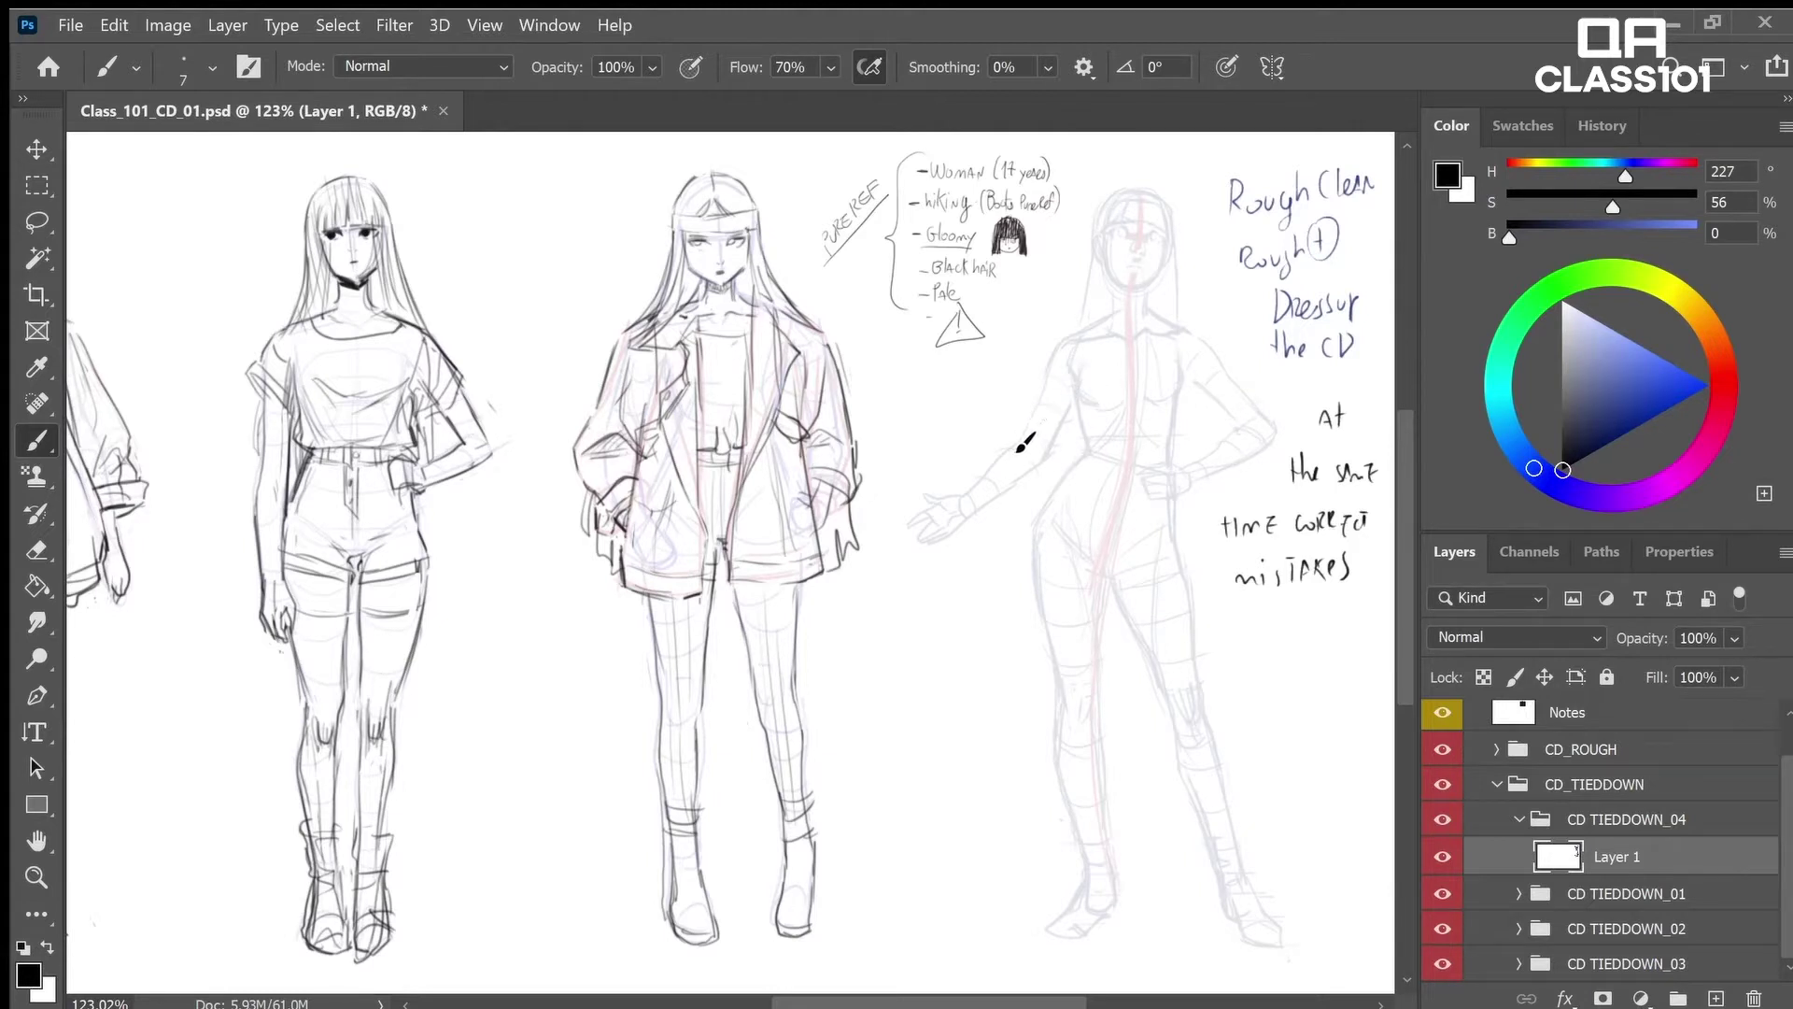
# Draw an S-shaped line of action over the fourth figure from neck to lower leg, and undo the strokes
pyautogui.moveTo(1021, 439); pyautogui.dragTo(1038, 394)
pyautogui.press('e')
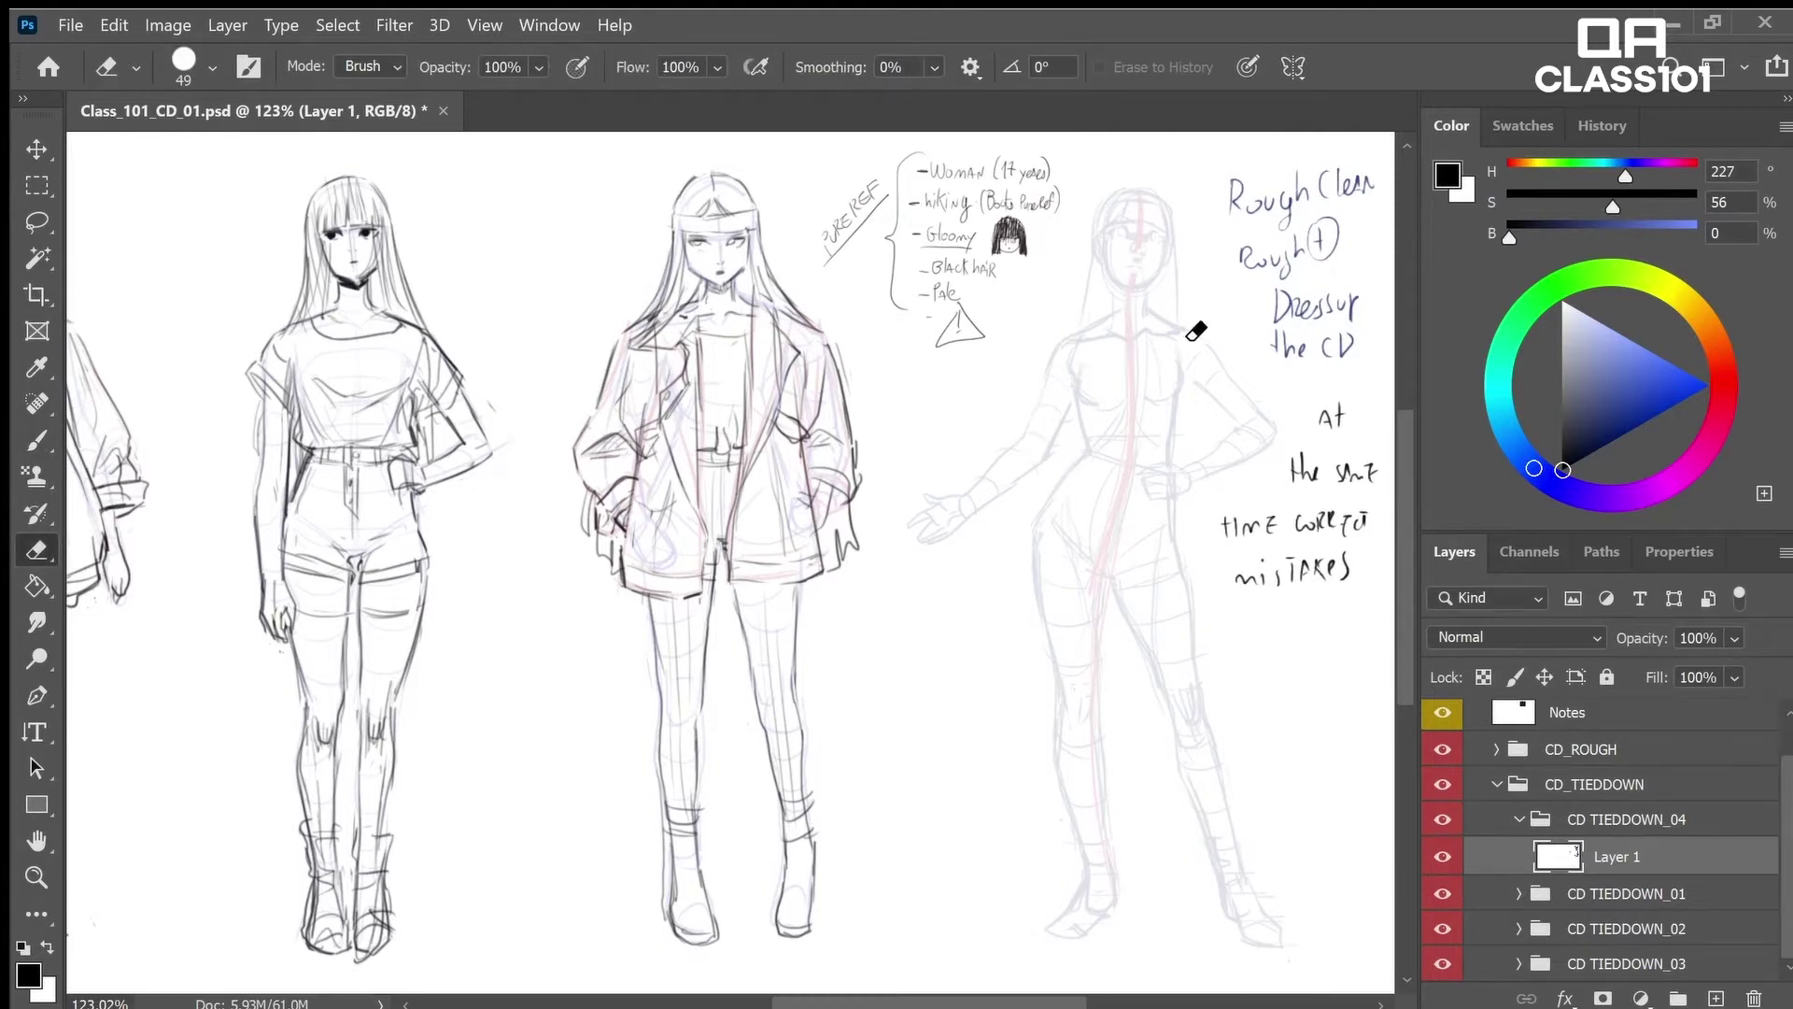
pyautogui.press('b')
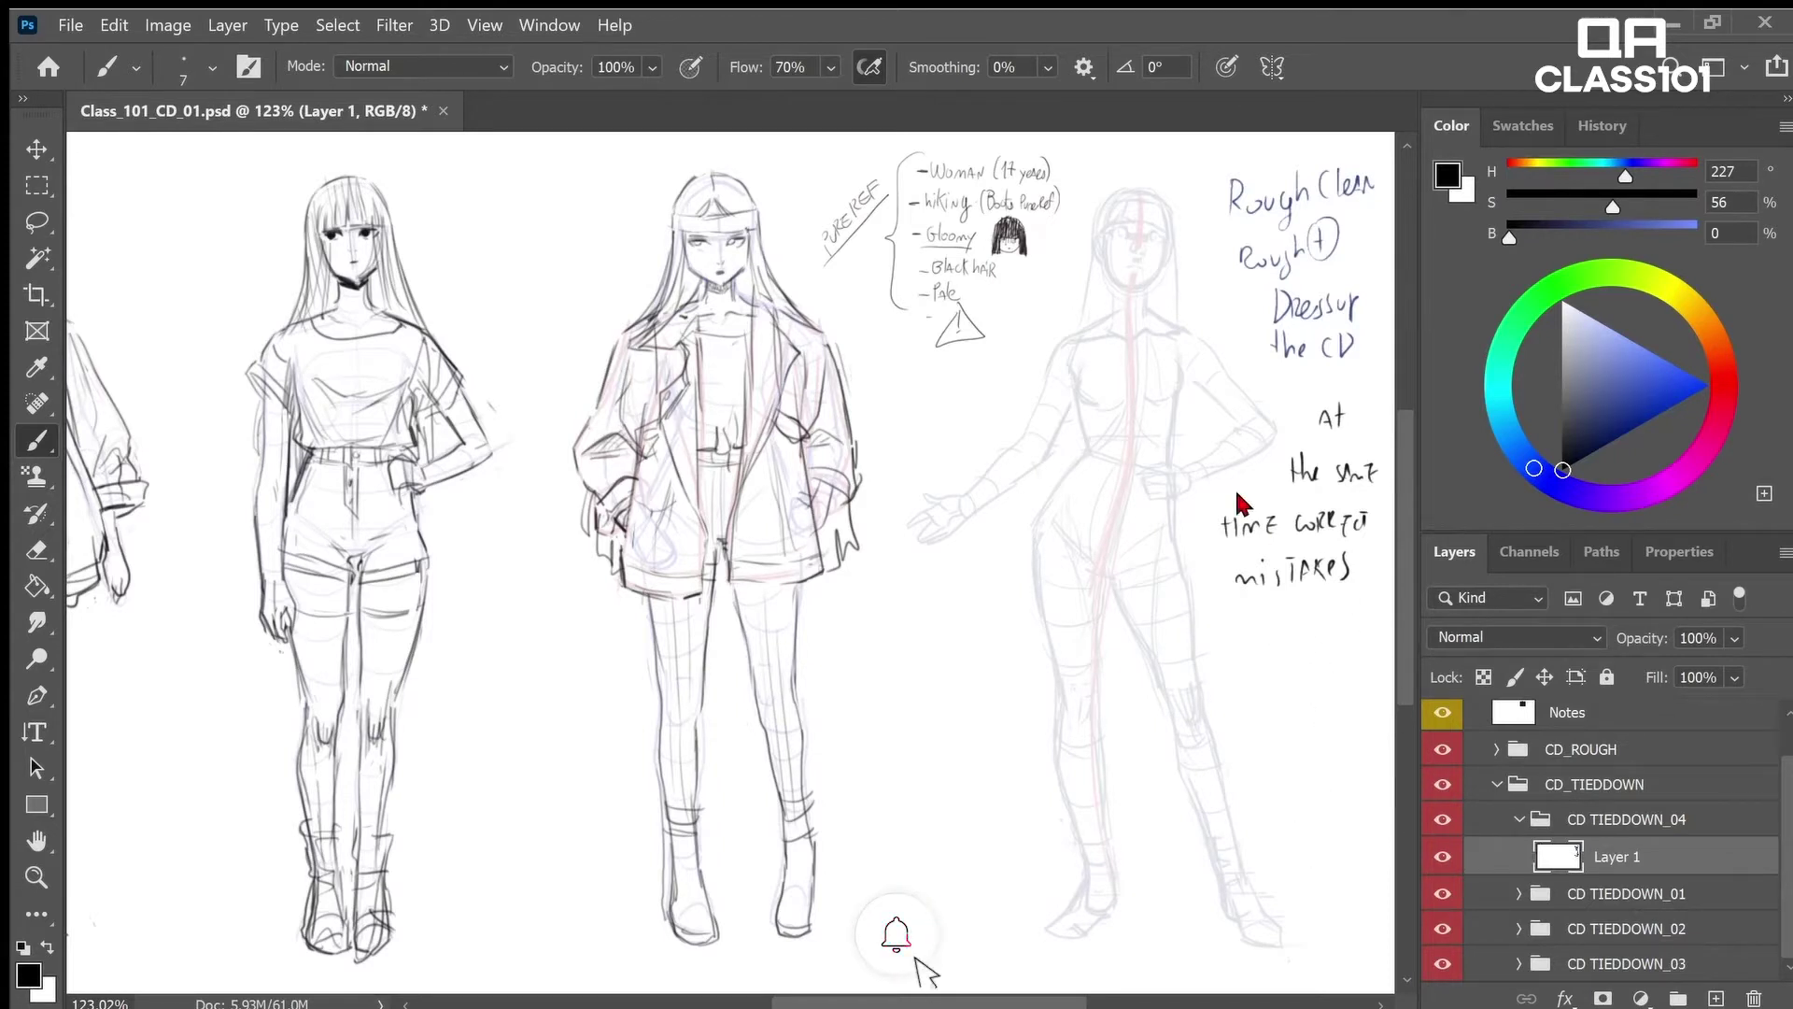
pyautogui.moveTo(1135, 287)
pyautogui.mouseDown()
pyautogui.moveTo(1087, 351)
pyautogui.moveTo(1087, 572)
pyautogui.moveTo(1039, 809)
pyautogui.mouseUp()
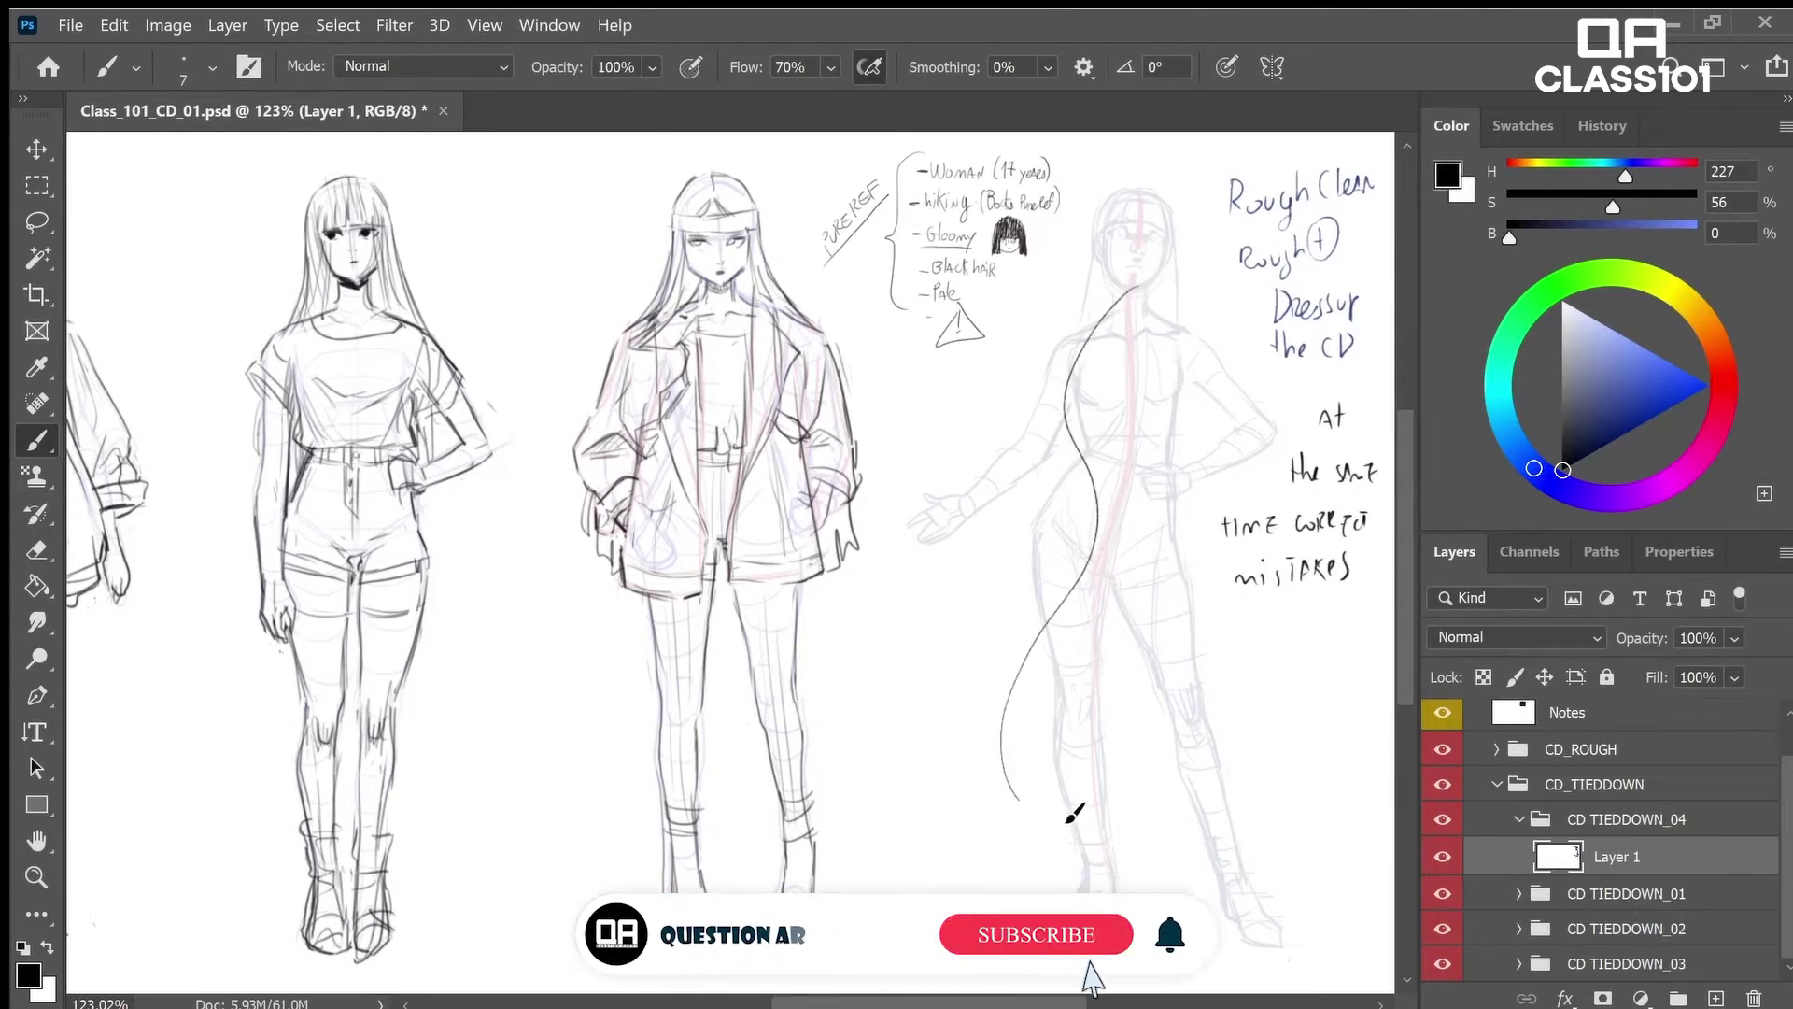
pyautogui.moveTo(1009, 653); pyautogui.dragTo(1071, 720)
pyautogui.hotkey('ctrl', 'z')
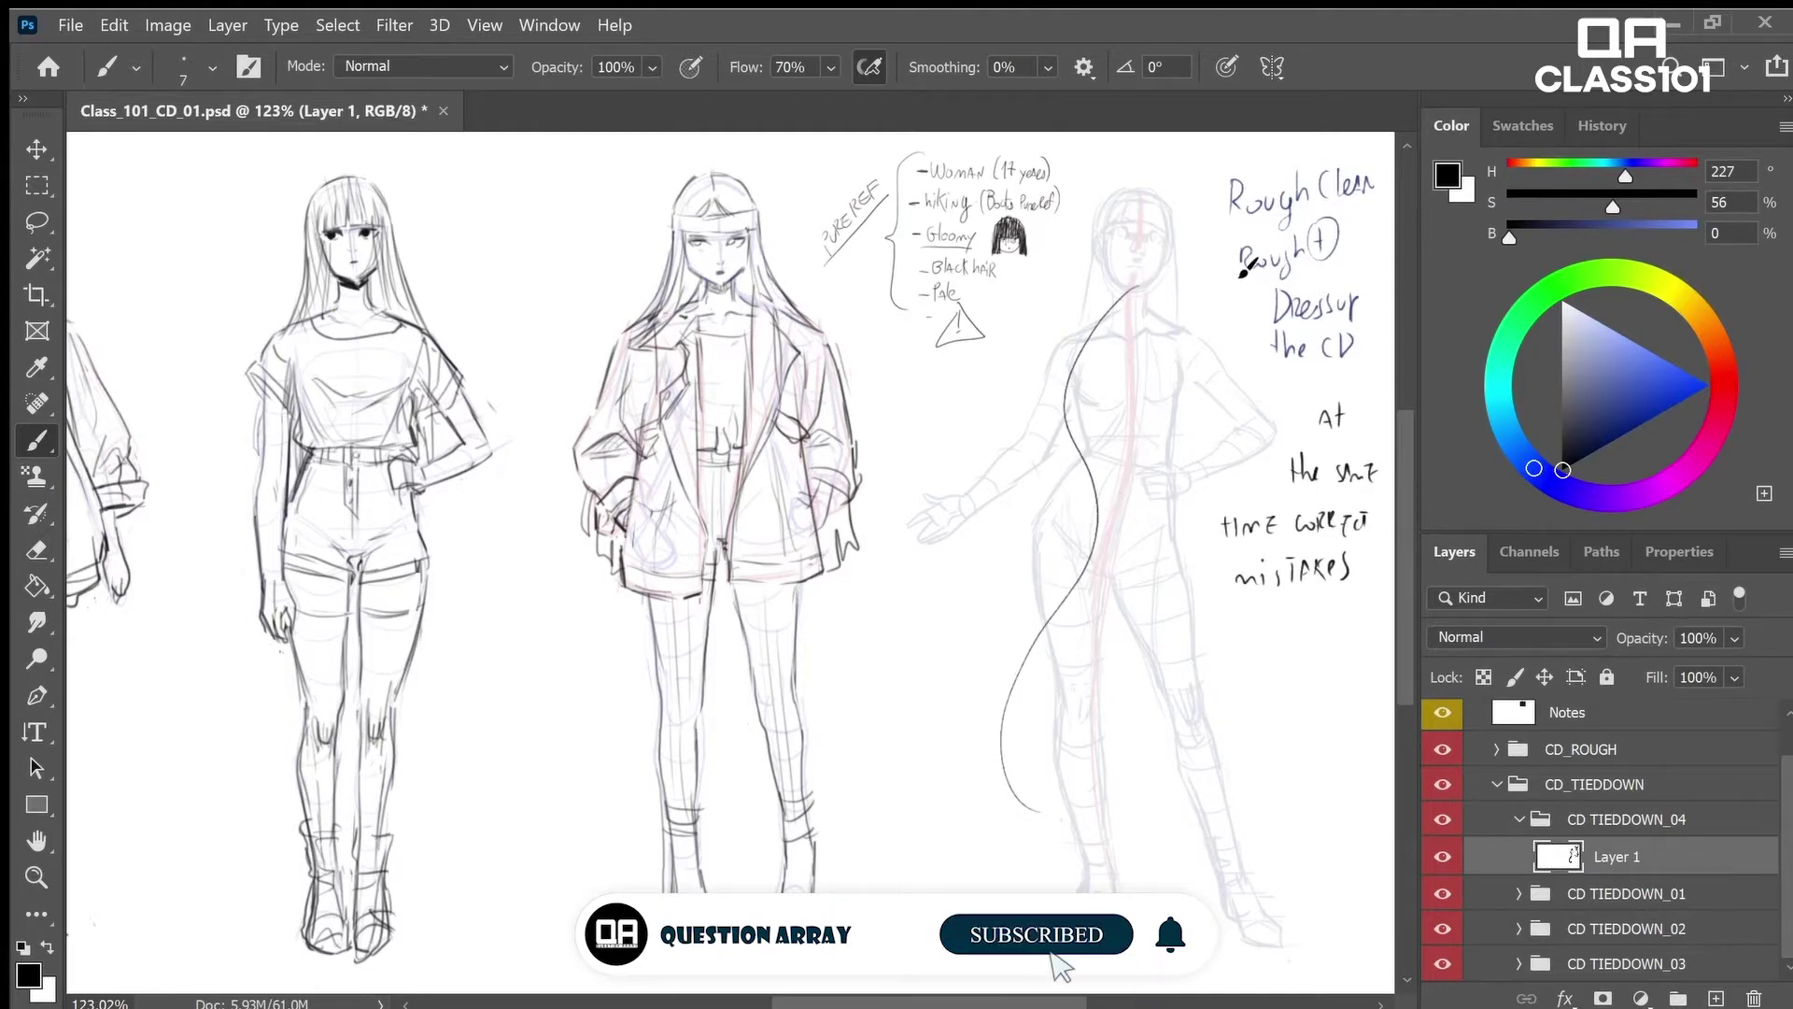
pyautogui.hotkey('ctrl', 'z')
# Erase the stray stroke at the fourth figure's shoulder
pyautogui.press('z')
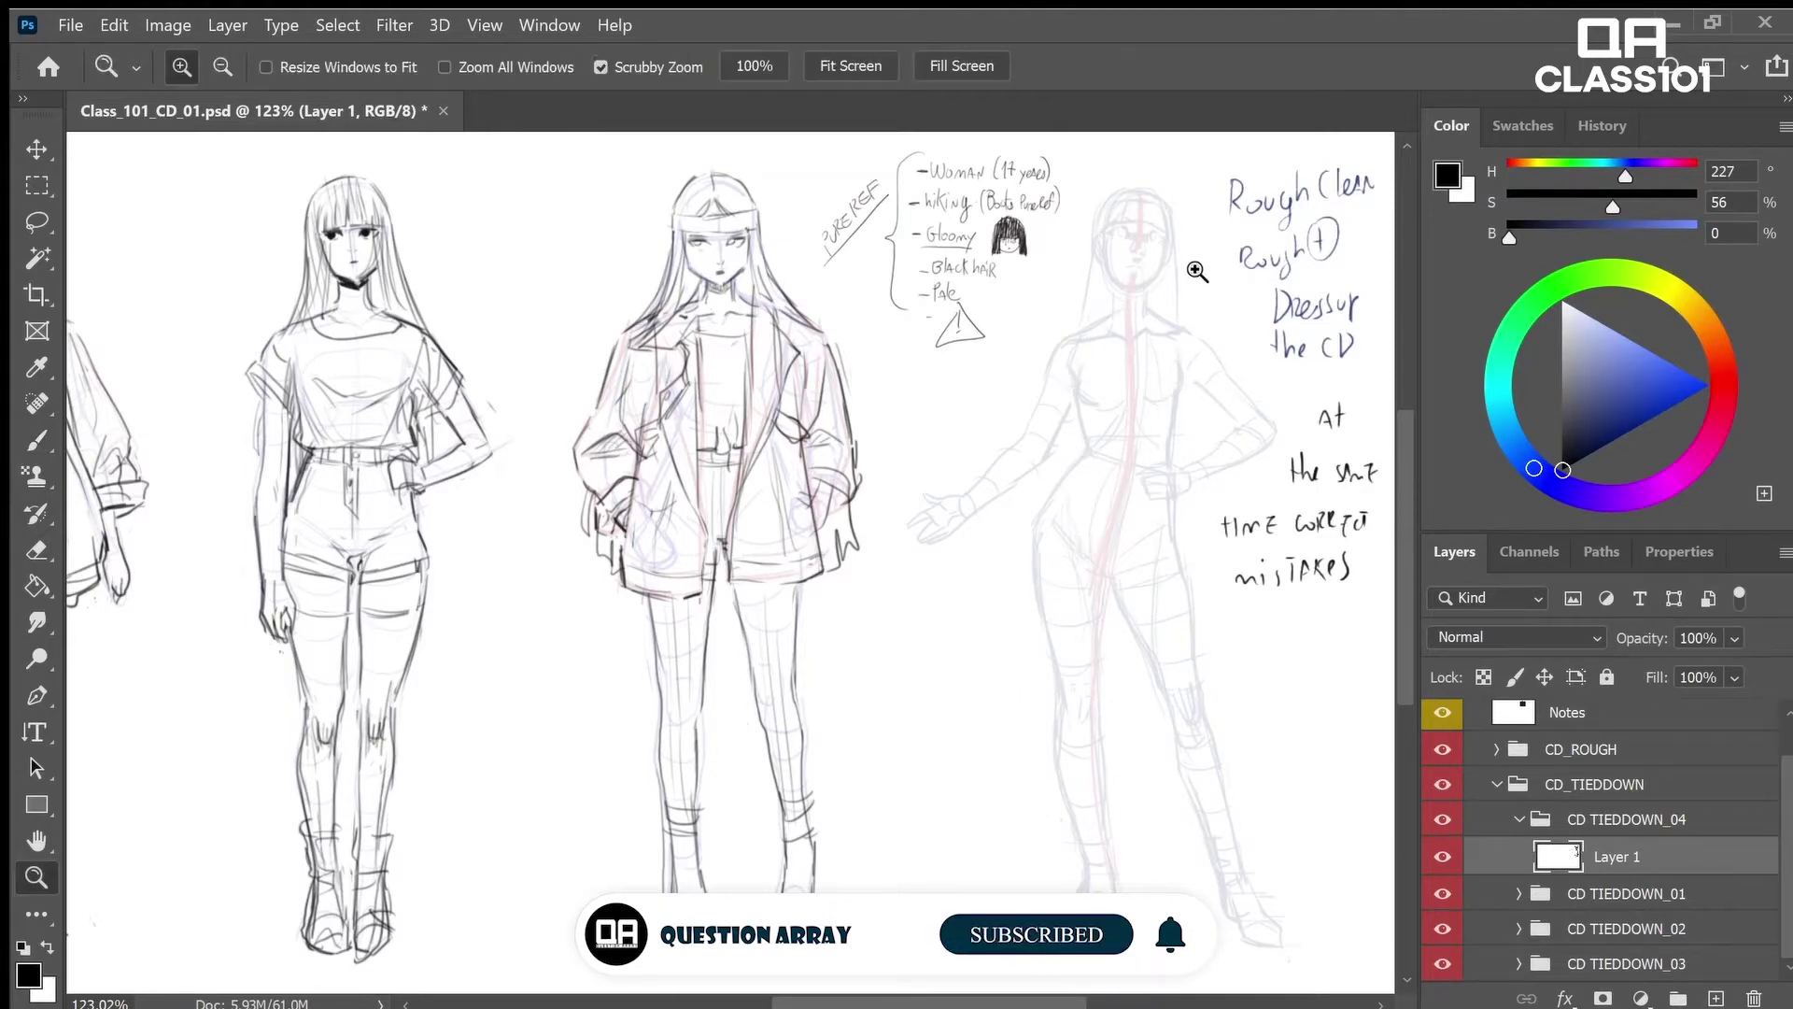
pyautogui.moveTo(1194, 271)
pyautogui.mouseDown()
pyautogui.moveTo(1205, 292)
pyautogui.moveTo(1186, 287)
pyautogui.moveTo(1194, 269)
pyautogui.mouseUp()
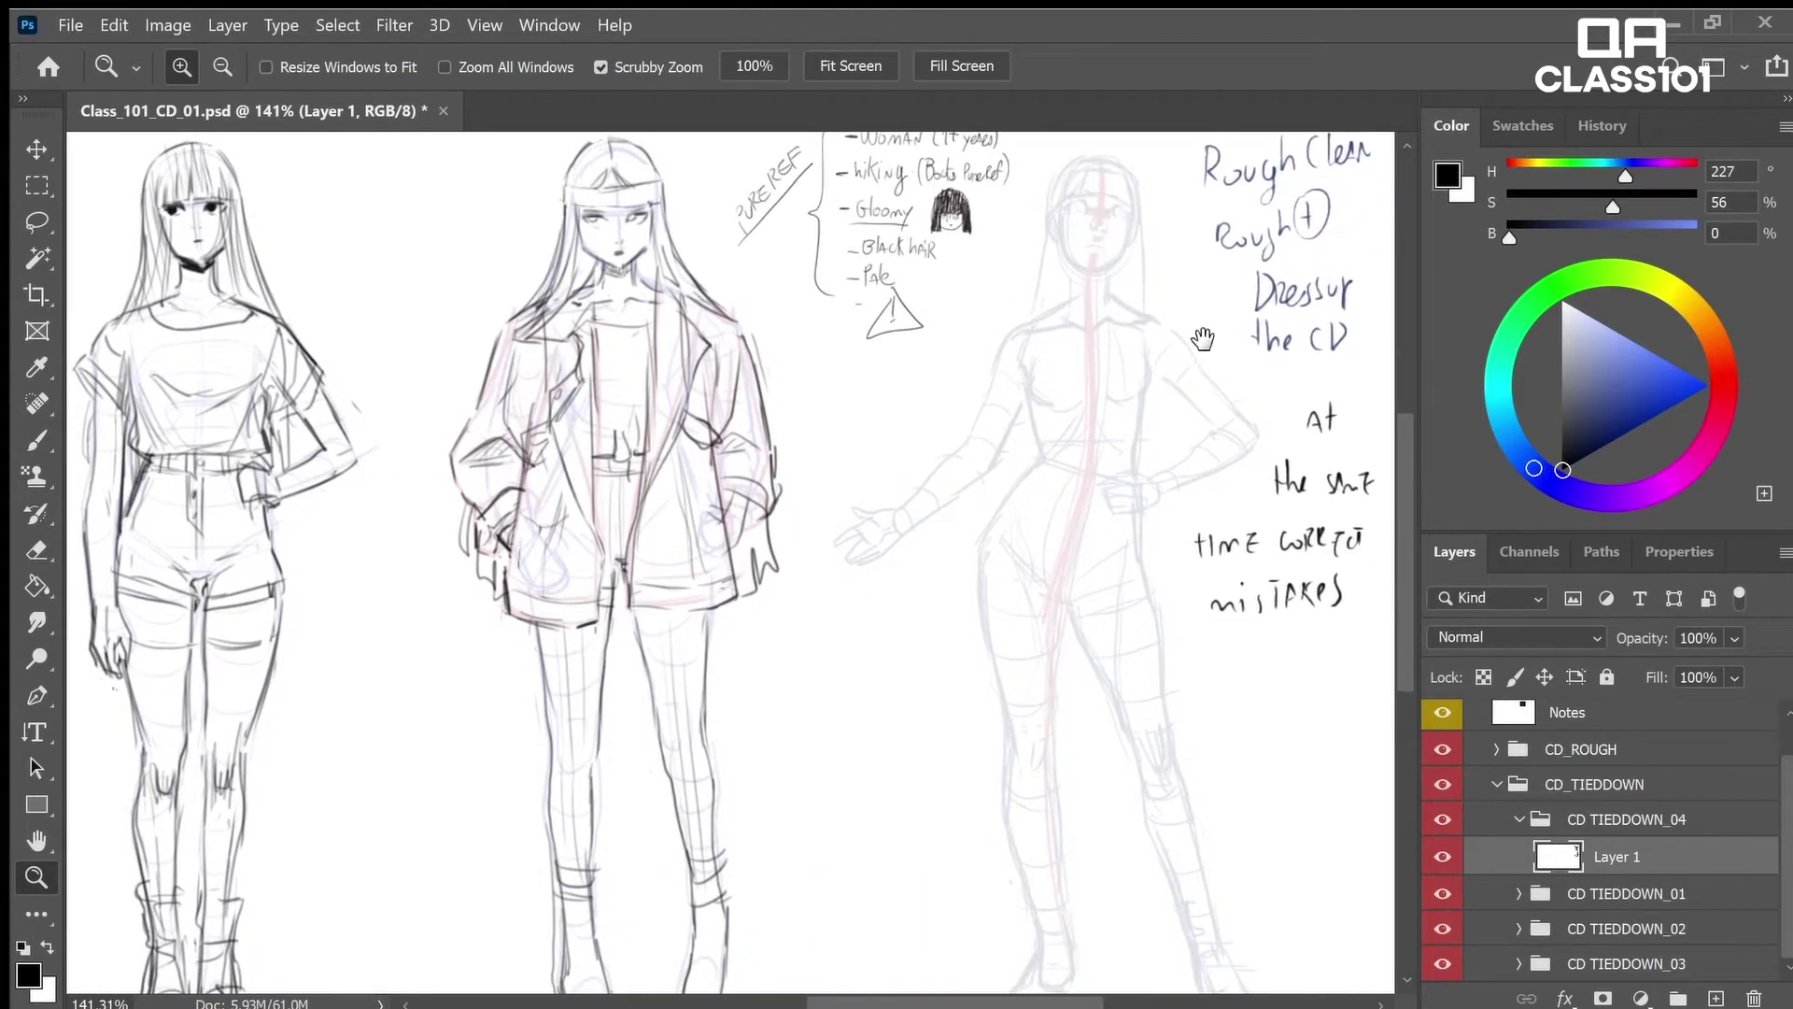
pyautogui.moveTo(1199, 359)
pyautogui.mouseDown()
pyautogui.moveTo(1202, 269)
pyautogui.moveTo(1161, 286)
pyautogui.moveTo(1169, 576)
pyautogui.moveTo(1158, 366)
pyautogui.mouseUp()
pyautogui.press('b')
pyautogui.hotkey('ctrl', 'z')
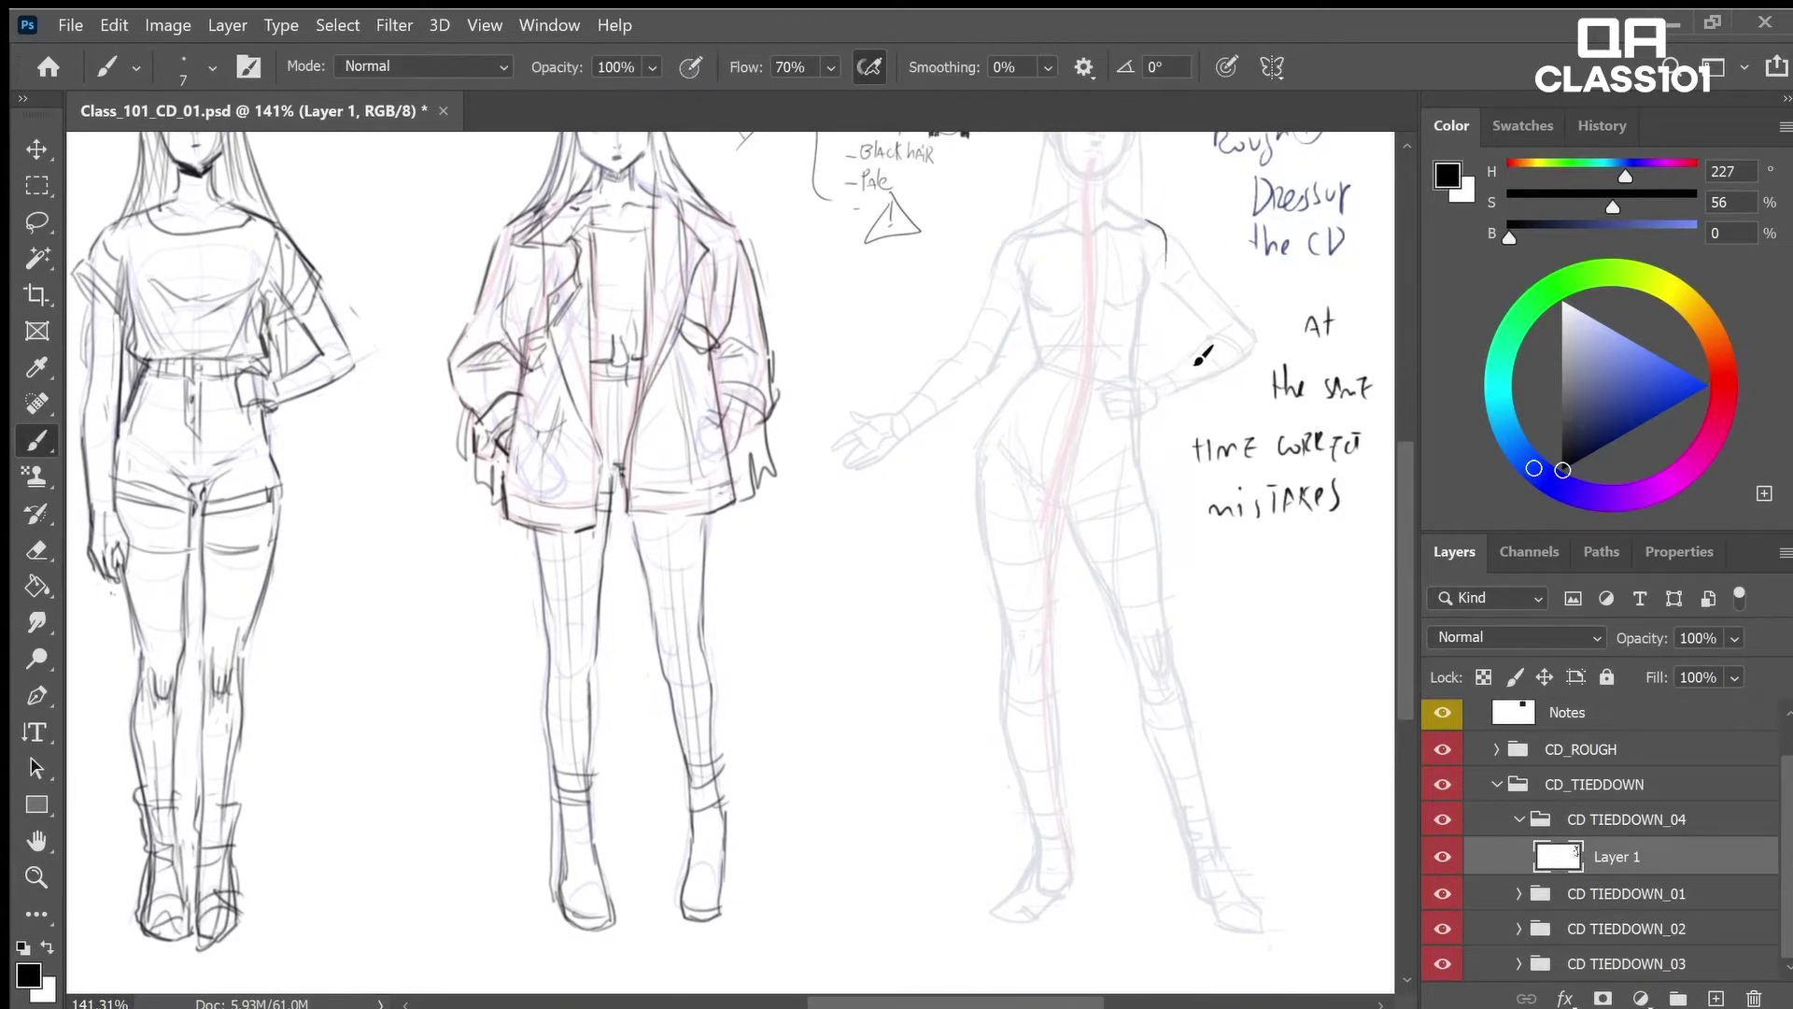
pyautogui.press('e')
pyautogui.moveTo(1149, 224); pyautogui.dragTo(1168, 294)
# Draw both feet of the fourth figure turned inward with arrows below them, and underline and quote the word "mistakes" in the notes
pyautogui.press('b')
pyautogui.moveTo(1042, 848)
pyautogui.mouseDown()
pyautogui.moveTo(1038, 912)
pyautogui.moveTo(1089, 912)
pyautogui.mouseUp()
pyautogui.moveTo(1068, 953); pyautogui.dragTo(1217, 957)
pyautogui.moveTo(1192, 850)
pyautogui.mouseDown()
pyautogui.moveTo(1186, 925)
pyautogui.moveTo(1219, 934)
pyautogui.moveTo(1227, 907)
pyautogui.mouseUp()
pyautogui.moveTo(1226, 533); pyautogui.dragTo(1326, 530)
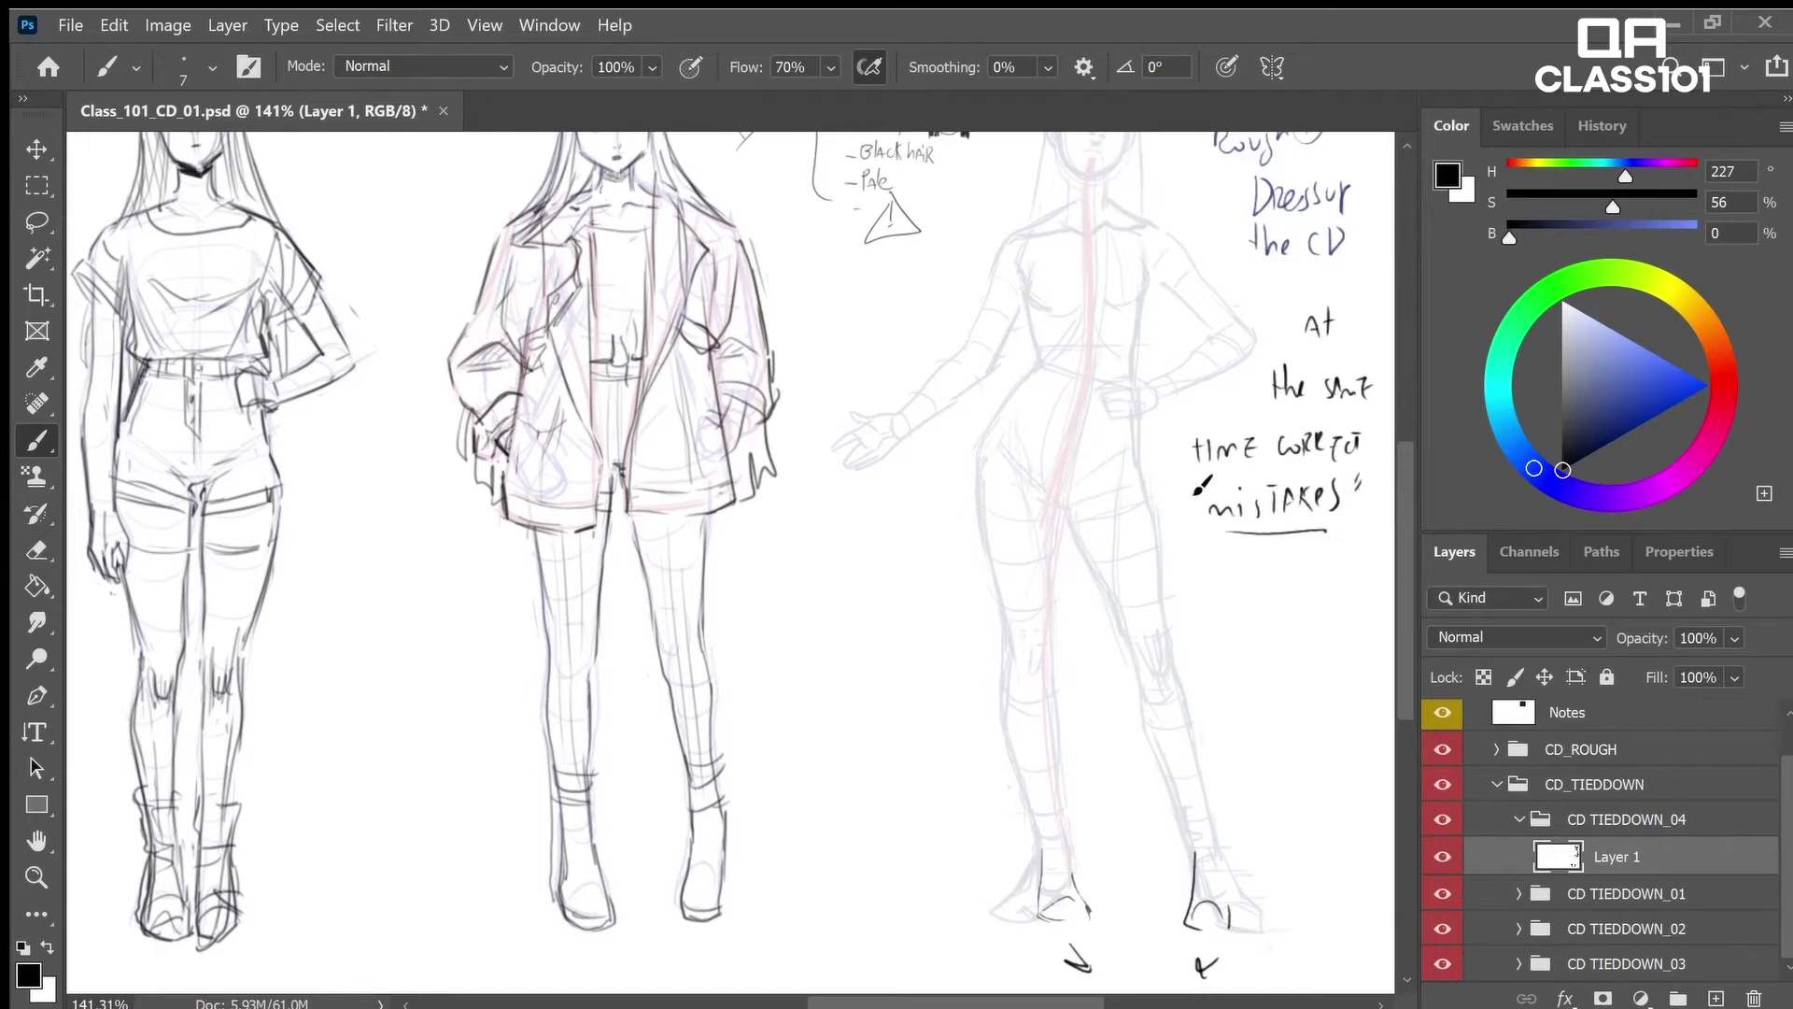
pyautogui.moveTo(1201, 482); pyautogui.dragTo(1204, 493)
pyautogui.moveTo(1230, 929); pyautogui.dragTo(1214, 854)
# Outline the fourth figure's standing leg with thigh, knee and ankle contour lines, plus the extended leg's inner thigh and calf
pyautogui.moveTo(1072, 512); pyautogui.dragTo(1126, 656)
pyautogui.moveTo(1197, 747); pyautogui.dragTo(1160, 665)
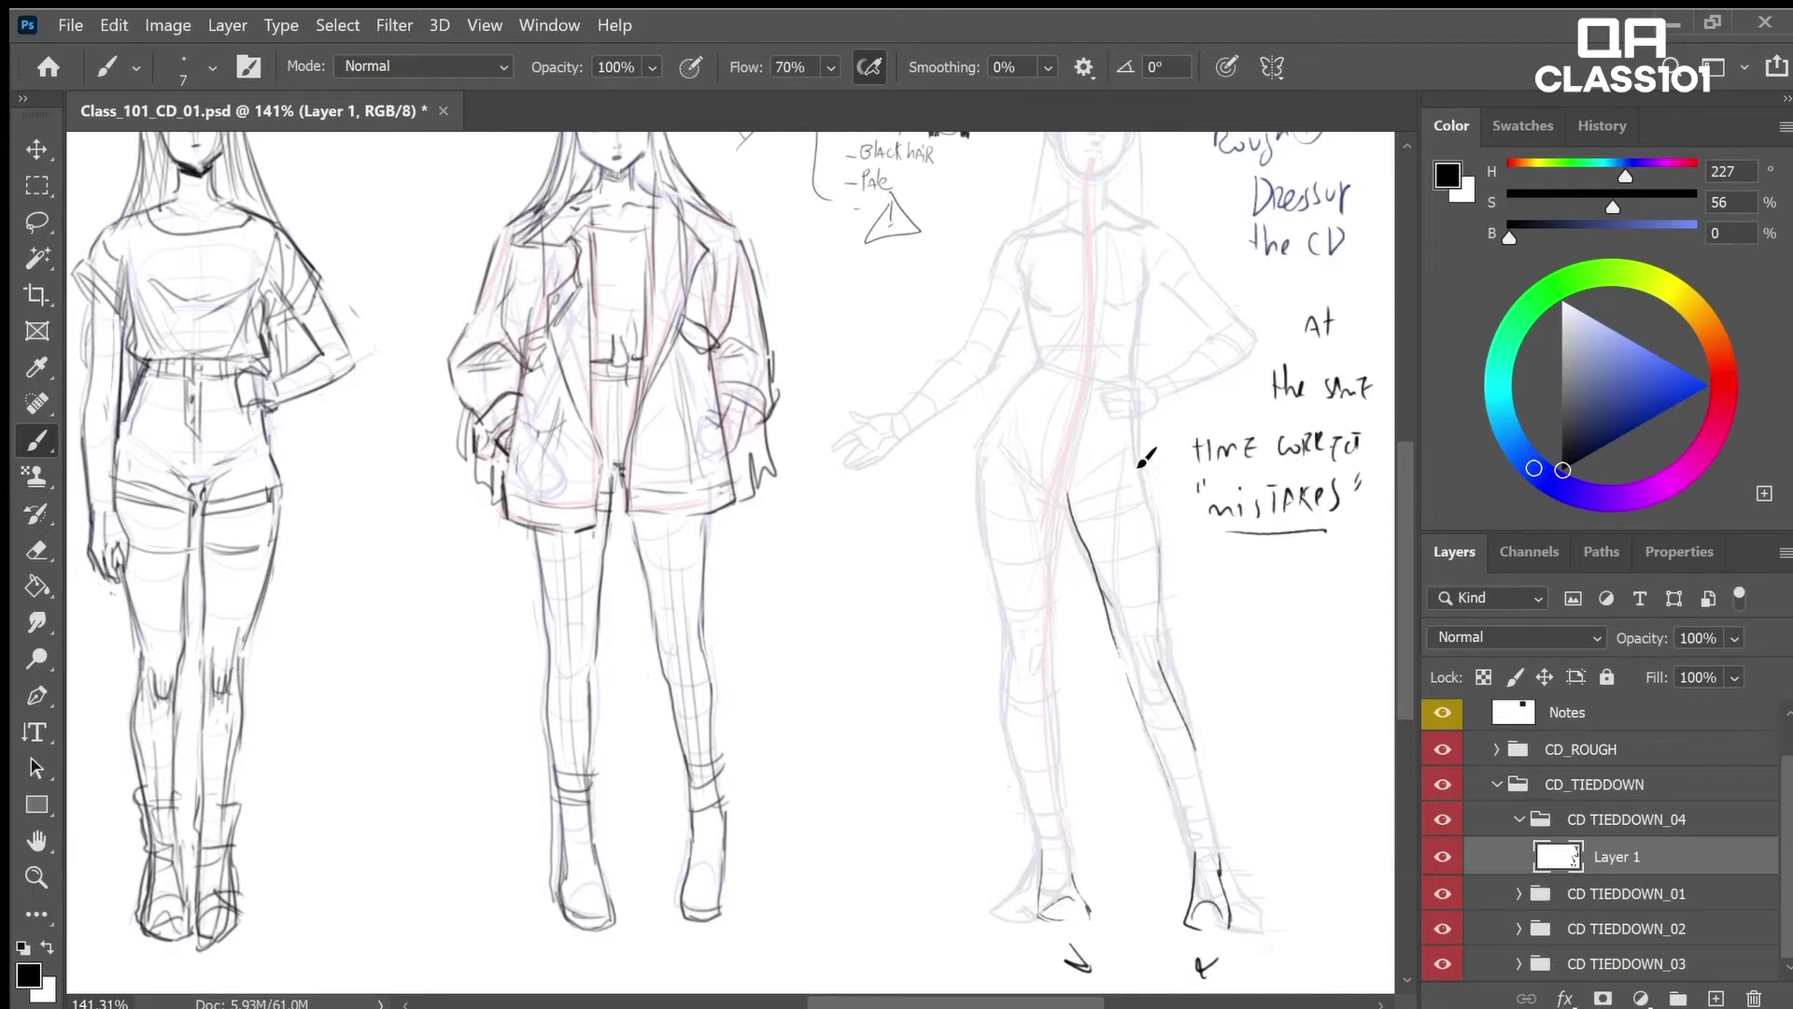
pyautogui.moveTo(978, 439)
pyautogui.mouseDown()
pyautogui.moveTo(1012, 782)
pyautogui.moveTo(1037, 871)
pyautogui.moveTo(1064, 865)
pyautogui.moveTo(1042, 835)
pyautogui.moveTo(1057, 829)
pyautogui.moveTo(1074, 882)
pyautogui.mouseUp()
pyautogui.moveTo(1031, 811)
pyautogui.mouseDown()
pyautogui.moveTo(1036, 869)
pyautogui.moveTo(1066, 855)
pyautogui.moveTo(1046, 687)
pyautogui.mouseUp()
pyautogui.moveTo(1013, 619); pyautogui.dragTo(1043, 614)
pyautogui.moveTo(1054, 705); pyautogui.dragTo(1062, 514)
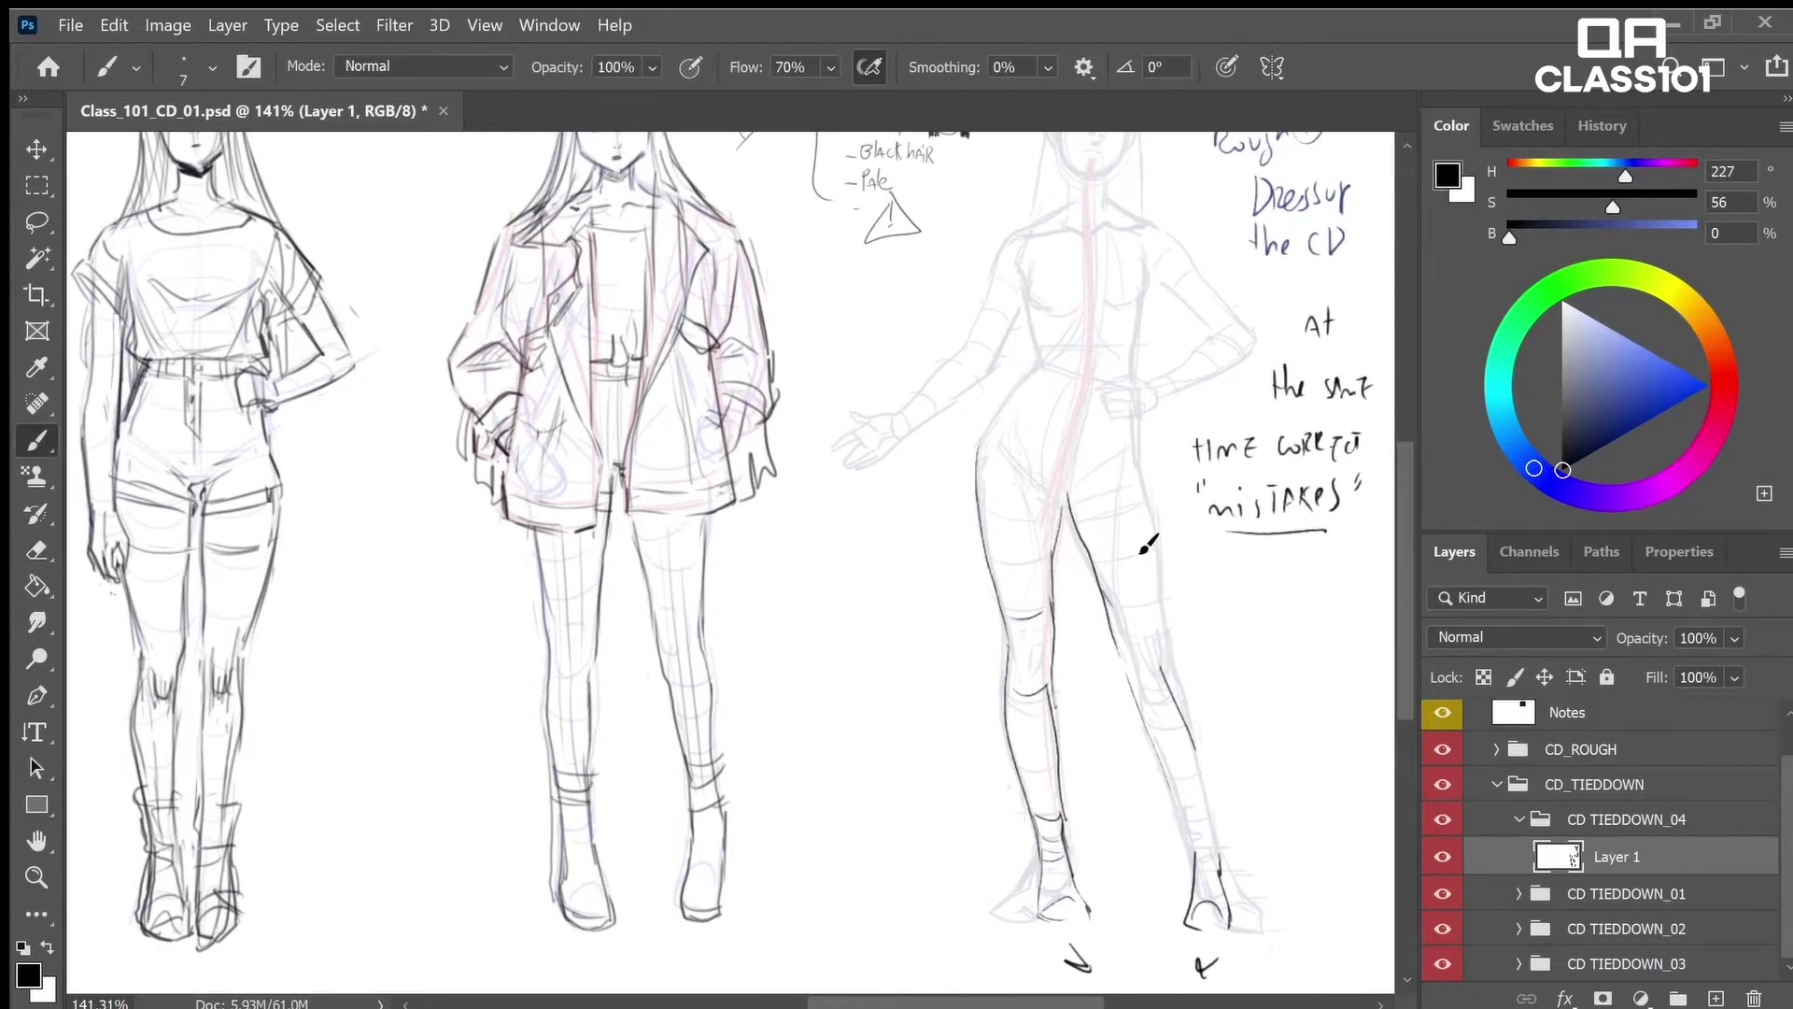
# Outline the extended leg's outer thigh and knee, and handwrite "Shy inwards" below the feet
pyautogui.moveTo(1134, 420); pyautogui.dragTo(1137, 459)
pyautogui.press('e')
pyautogui.press('b')
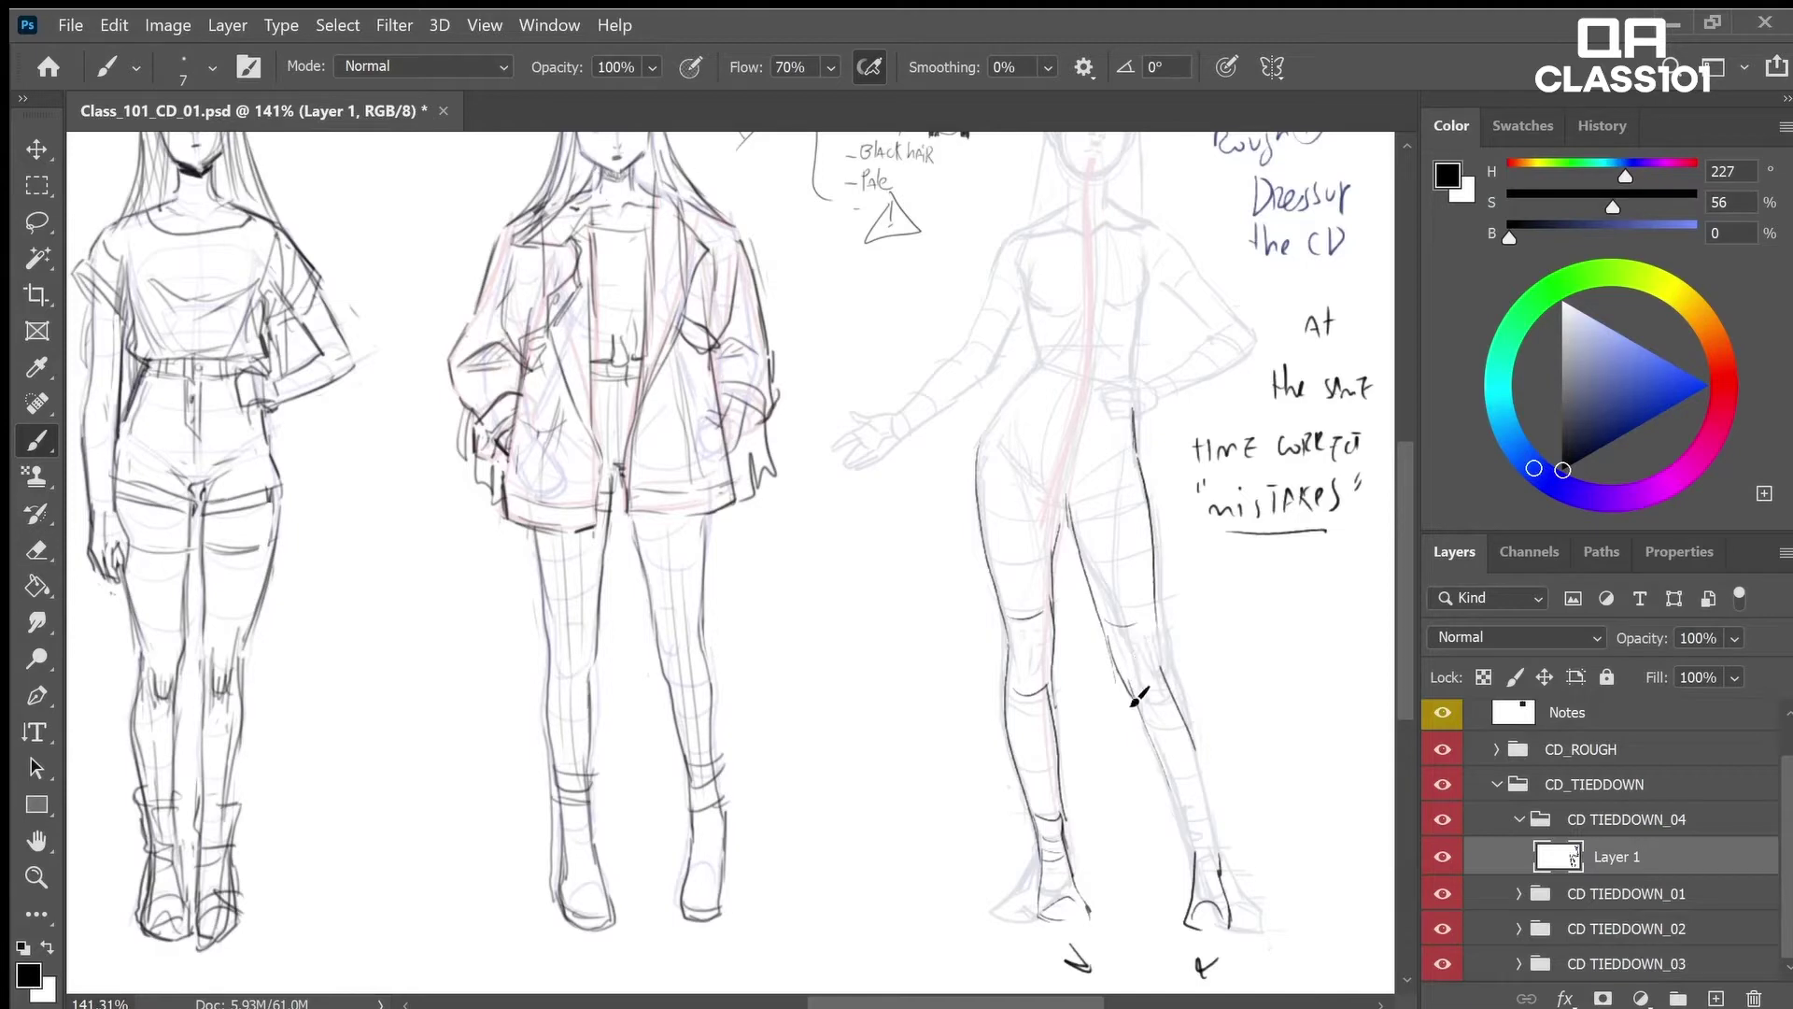
pyautogui.moveTo(1138, 698); pyautogui.dragTo(1167, 682)
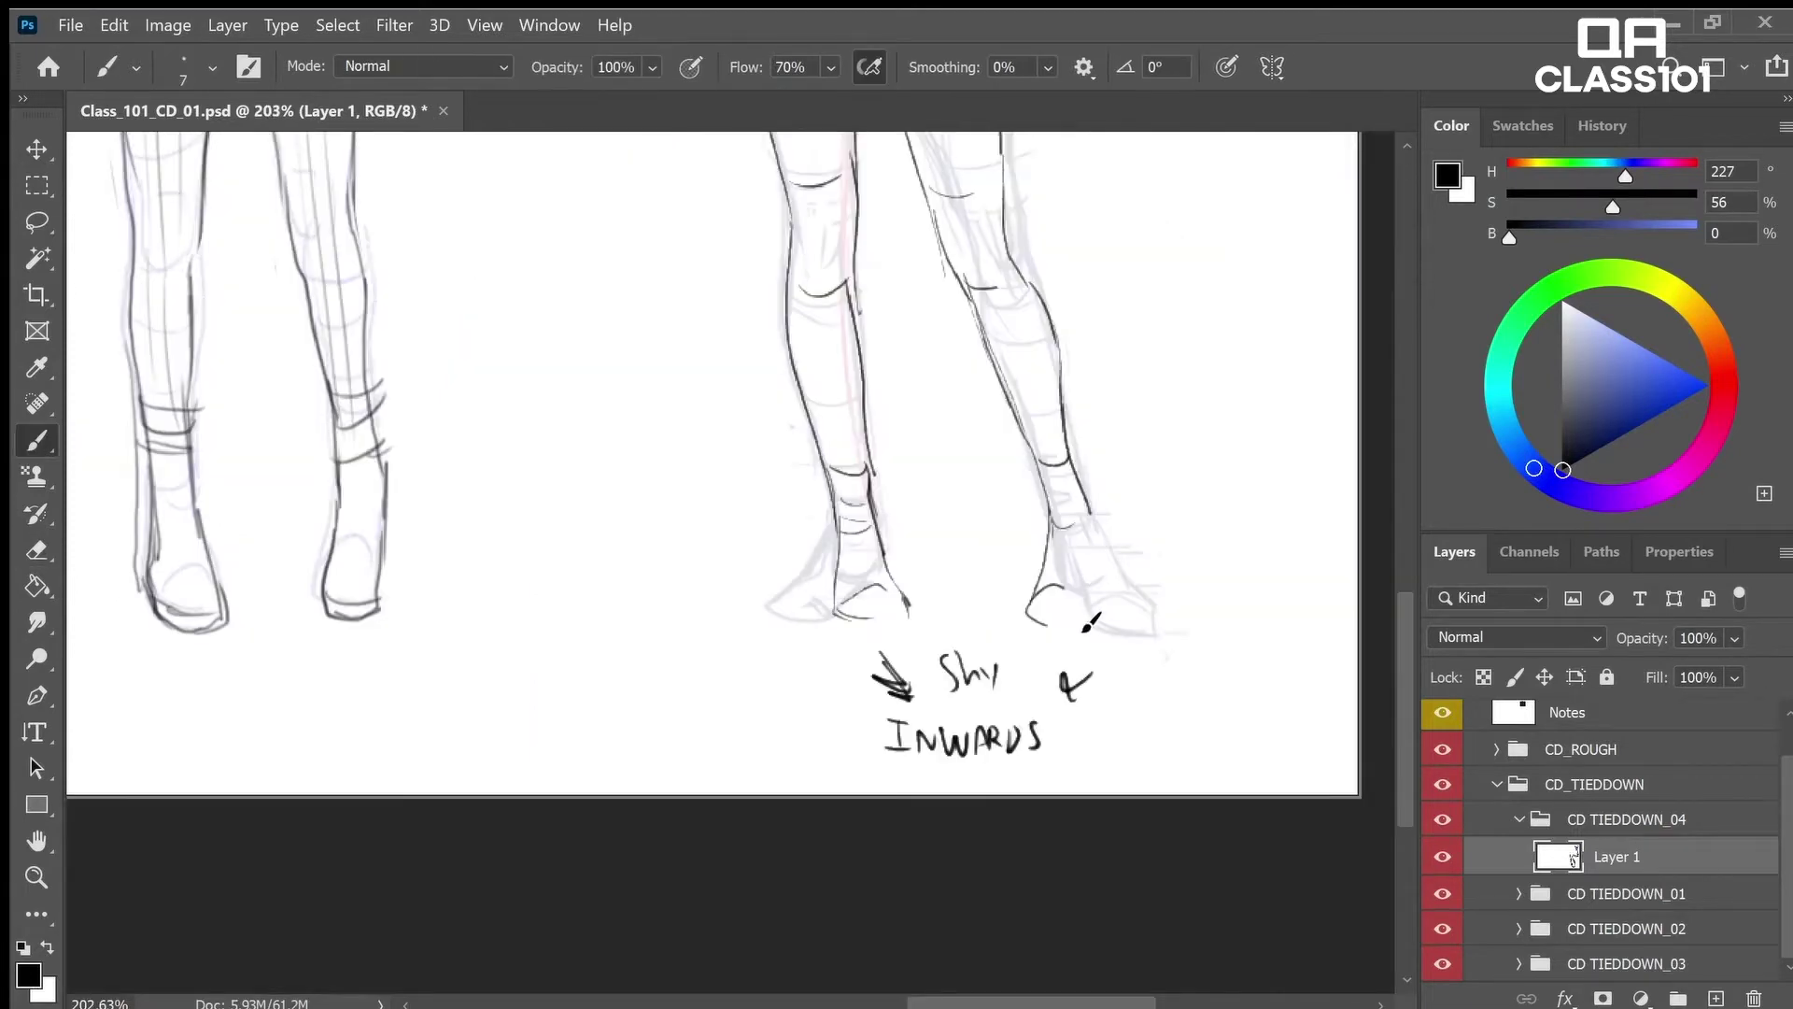
# Complete the extended leg's inward-turned foot with its sole, ankle and outer edge
pyautogui.moveTo(1073, 626); pyautogui.dragTo(1094, 620)
pyautogui.moveTo(1096, 541); pyautogui.dragTo(1100, 612)
pyautogui.moveTo(1100, 338); pyautogui.dragTo(1130, 606)
pyautogui.moveTo(1103, 546); pyautogui.dragTo(1125, 641)
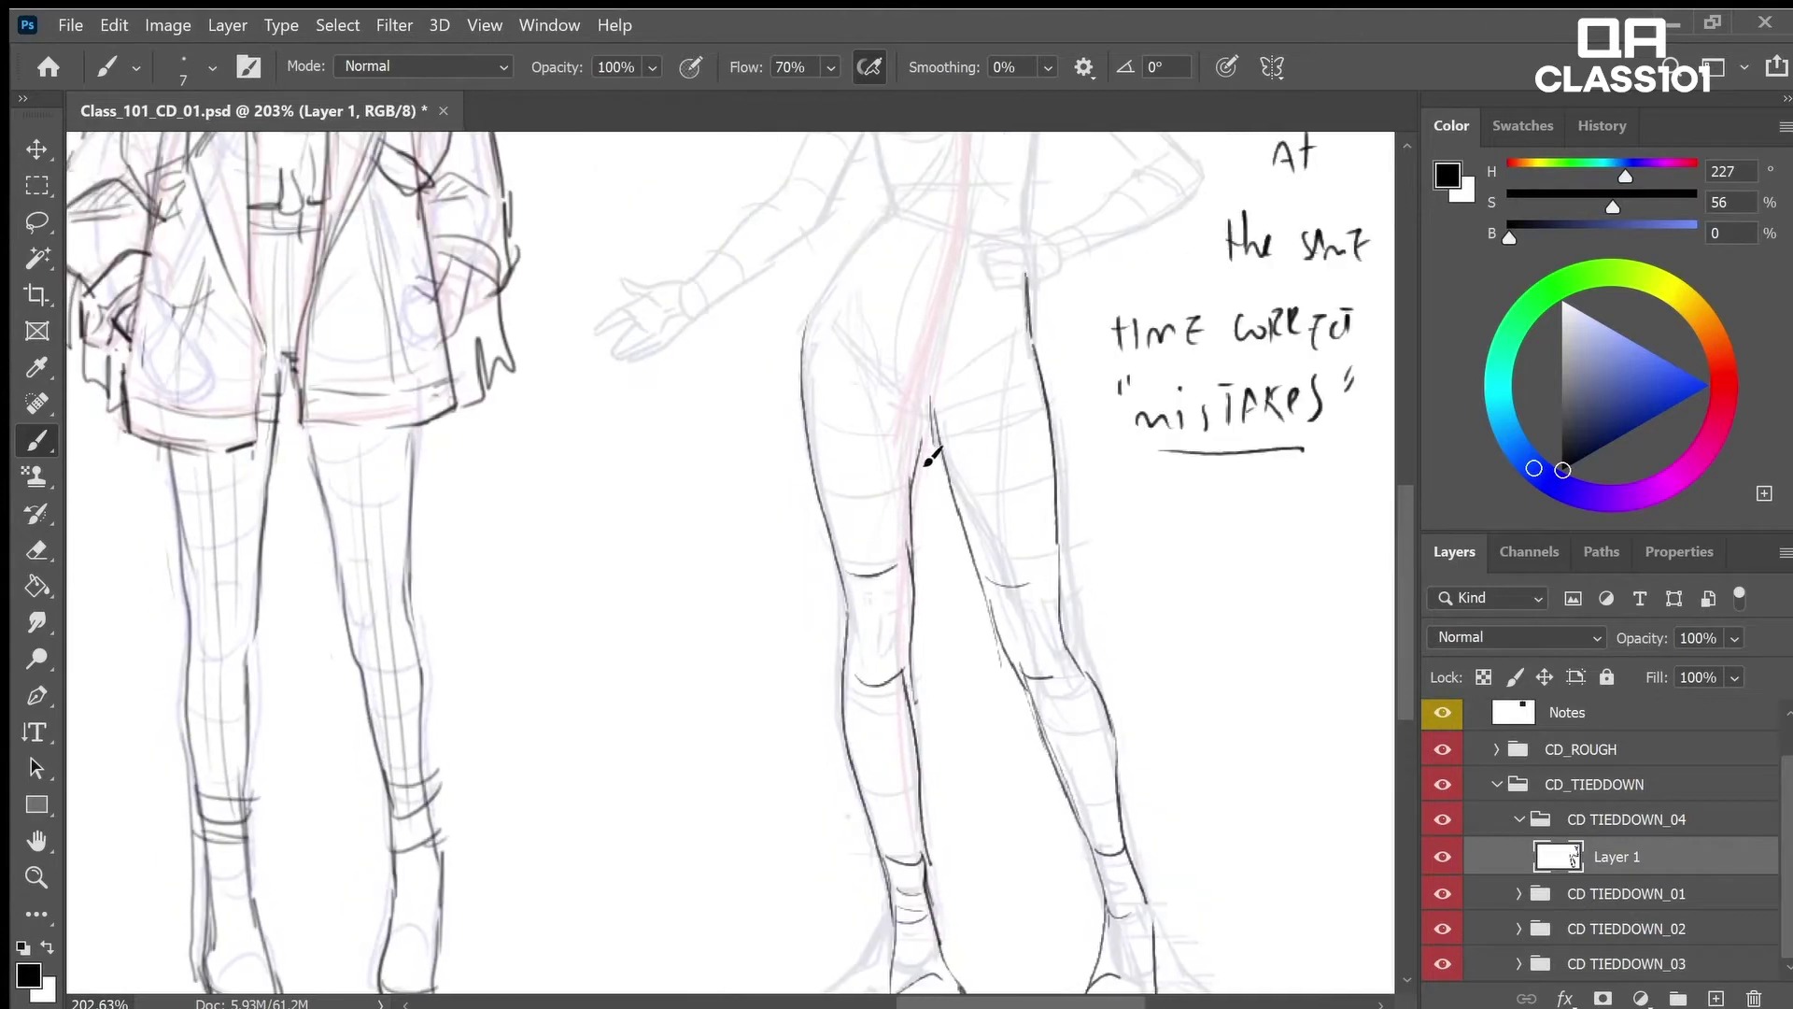
# Redraw the inner thigh of the standing leg, and outline the crotch, outer hip and pelvis centre line
pyautogui.moveTo(911, 493); pyautogui.dragTo(918, 460)
pyautogui.hotkey('ctrl', 'z')
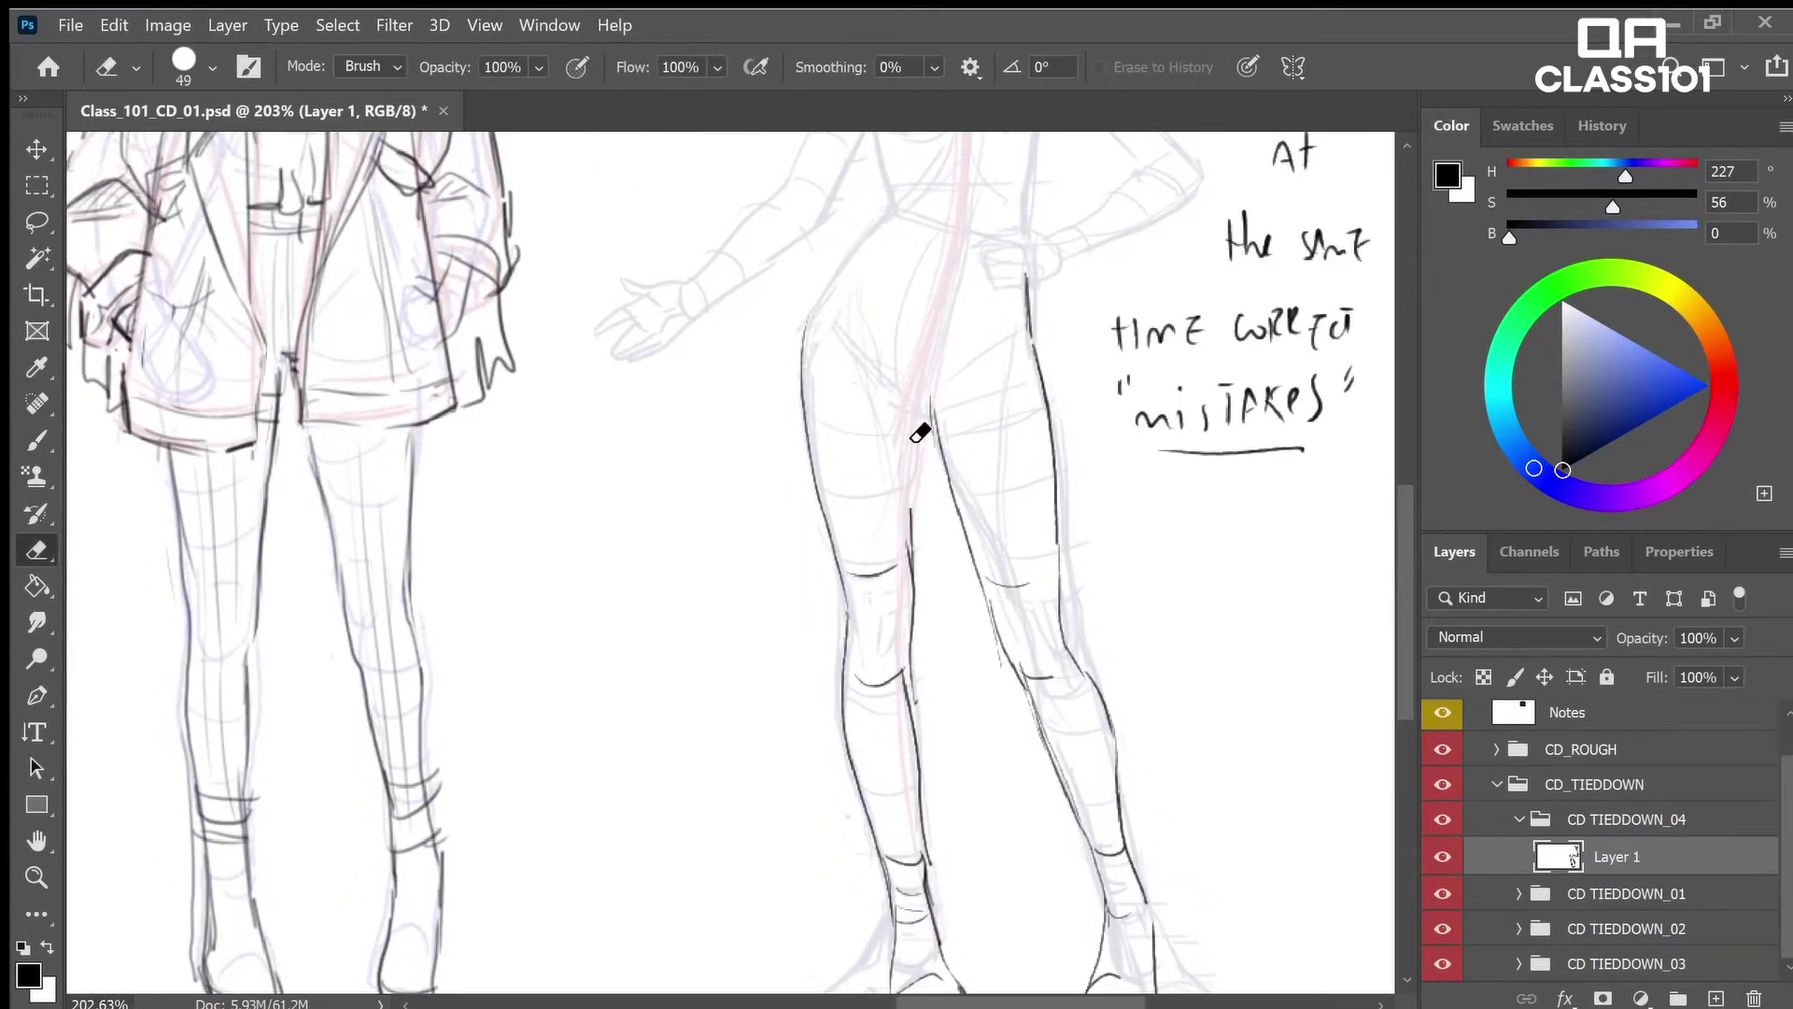
pyautogui.moveTo(915, 505)
pyautogui.mouseDown()
pyautogui.moveTo(908, 422)
pyautogui.moveTo(838, 348)
pyautogui.moveTo(878, 222)
pyautogui.mouseUp()
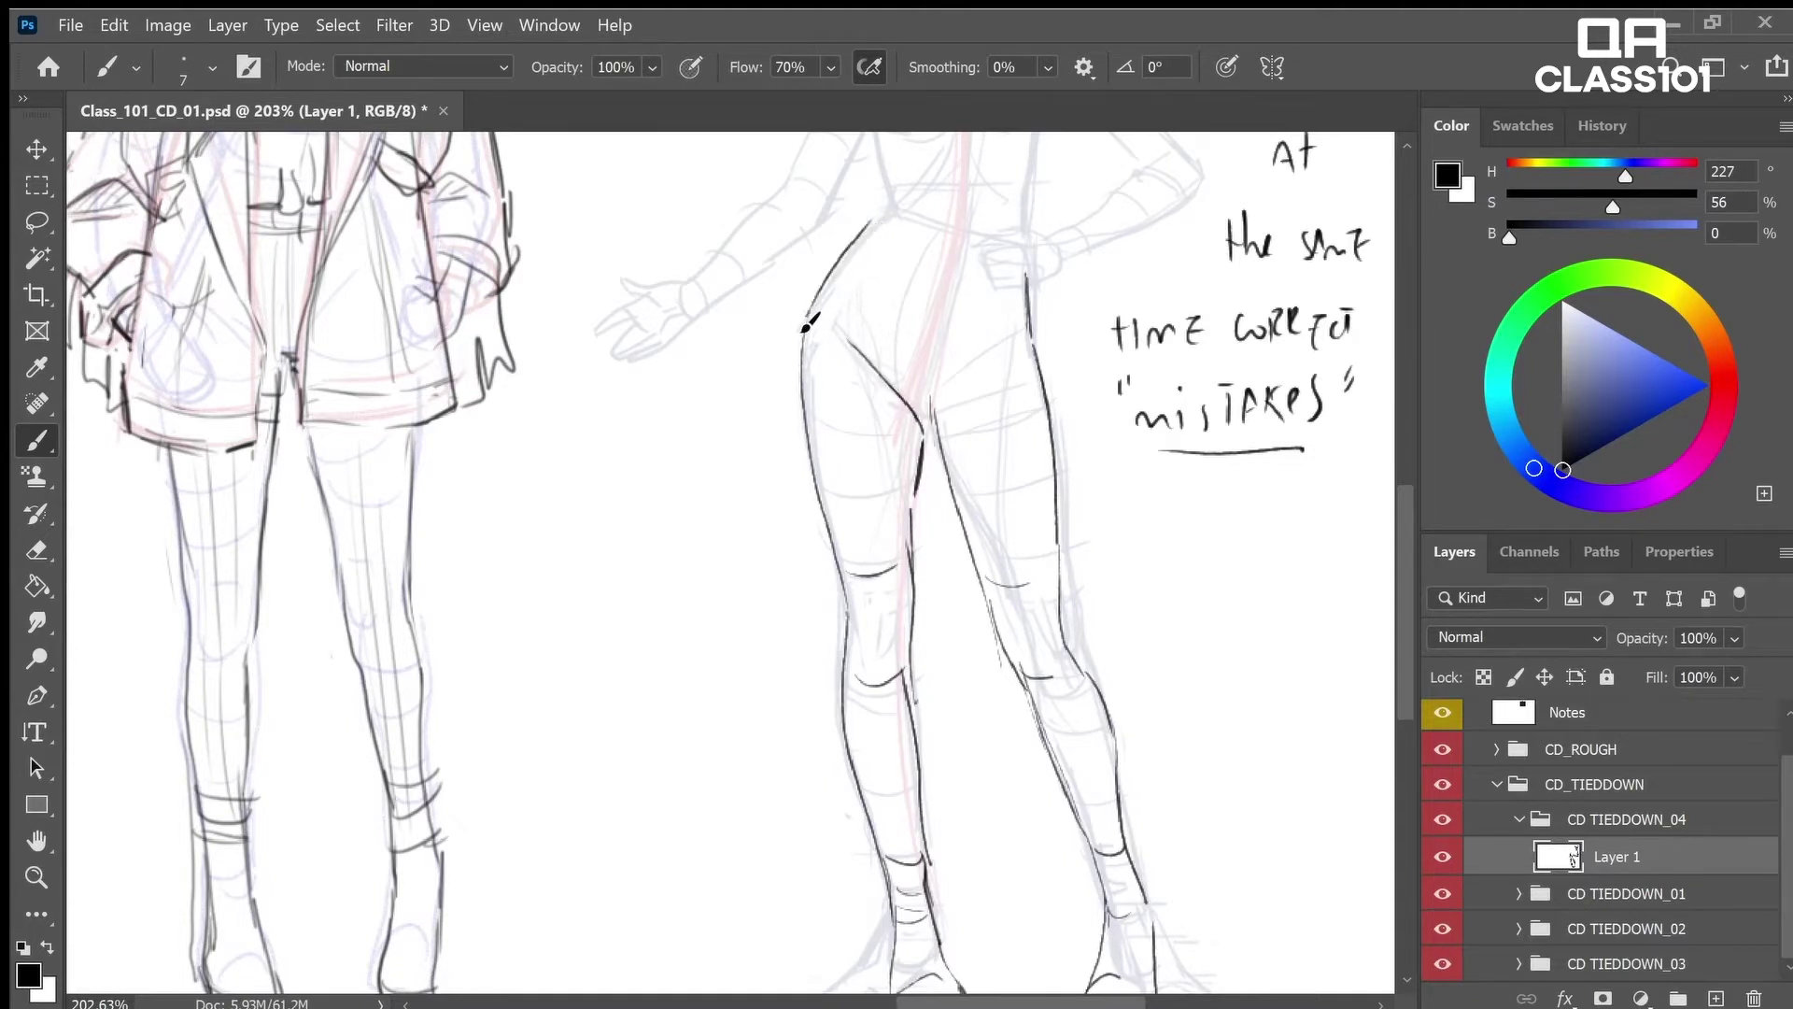
pyautogui.moveTo(809, 322); pyautogui.dragTo(887, 210)
pyautogui.moveTo(929, 421); pyautogui.dragTo(962, 250)
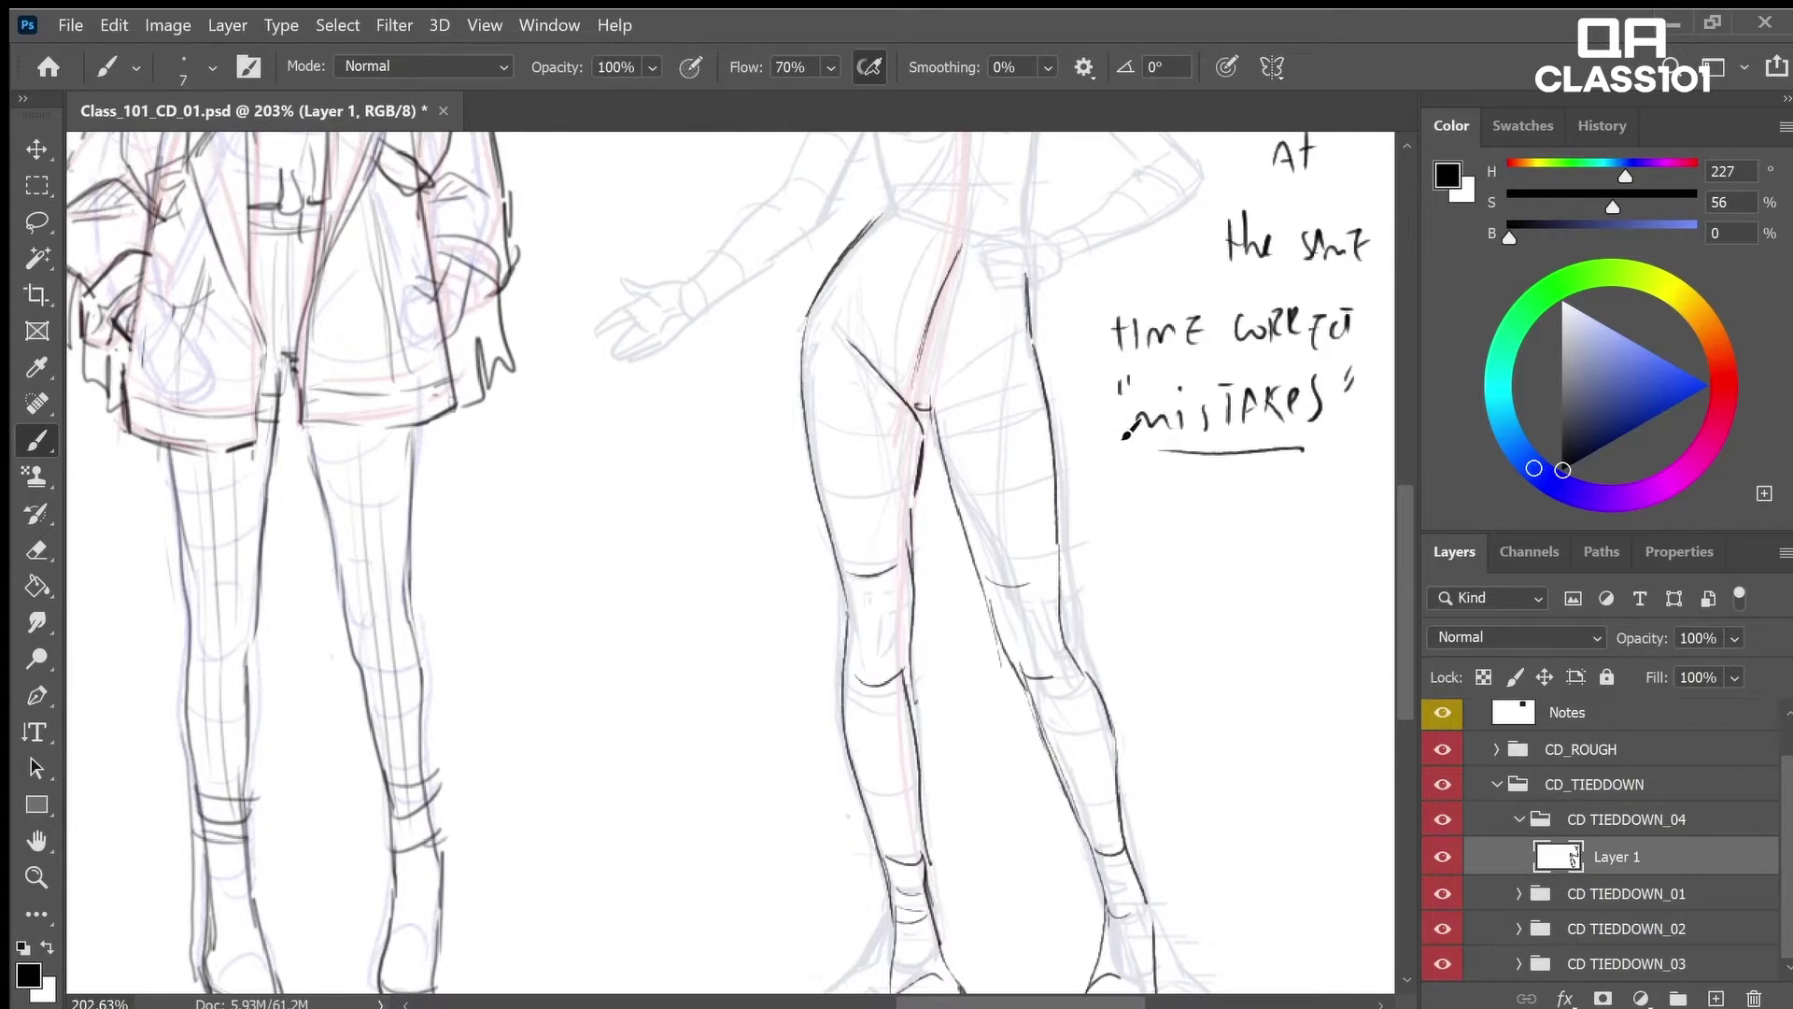
# Mark the fourth figure's bent elbow with an X, and undo both strokes
pyautogui.press('z')
pyautogui.moveTo(1137, 434)
pyautogui.mouseDown()
pyautogui.moveTo(1112, 473)
pyautogui.moveTo(1124, 608)
pyautogui.moveTo(1211, 733)
pyautogui.mouseUp()
pyautogui.press('b')
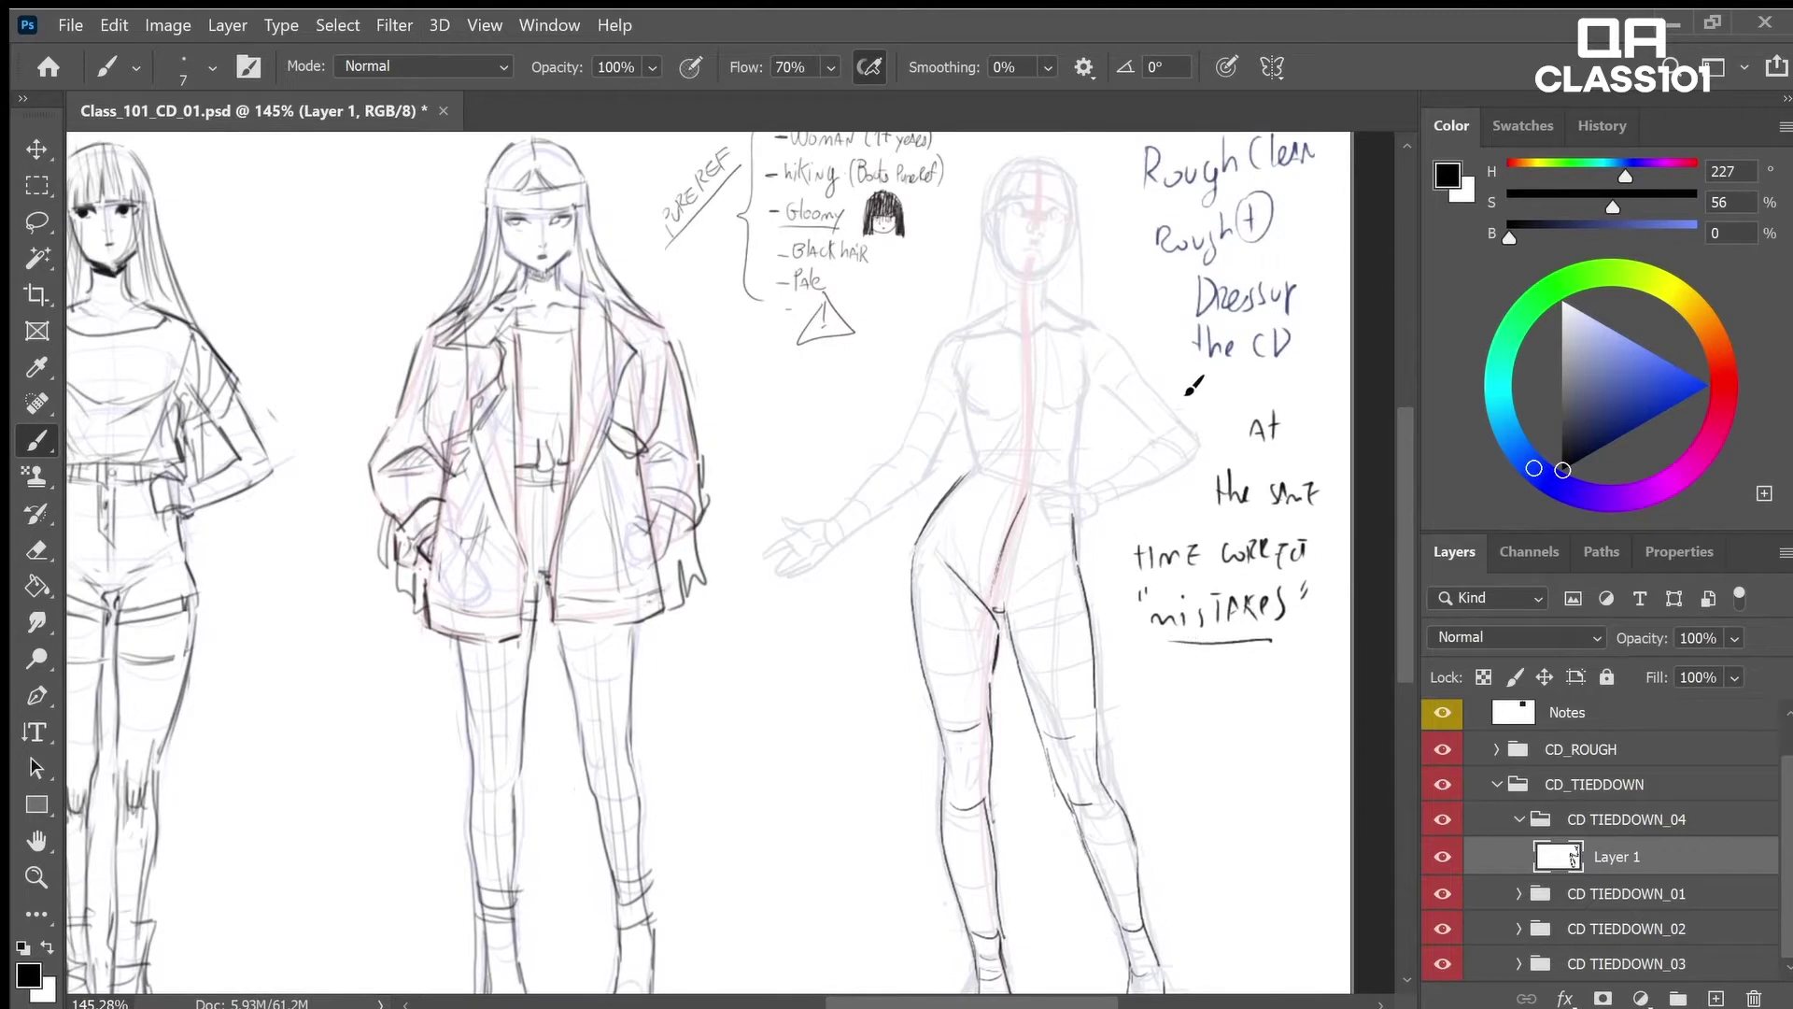
pyautogui.moveTo(1181, 383); pyautogui.dragTo(1113, 464)
pyautogui.moveTo(1121, 402); pyautogui.dragTo(1203, 418)
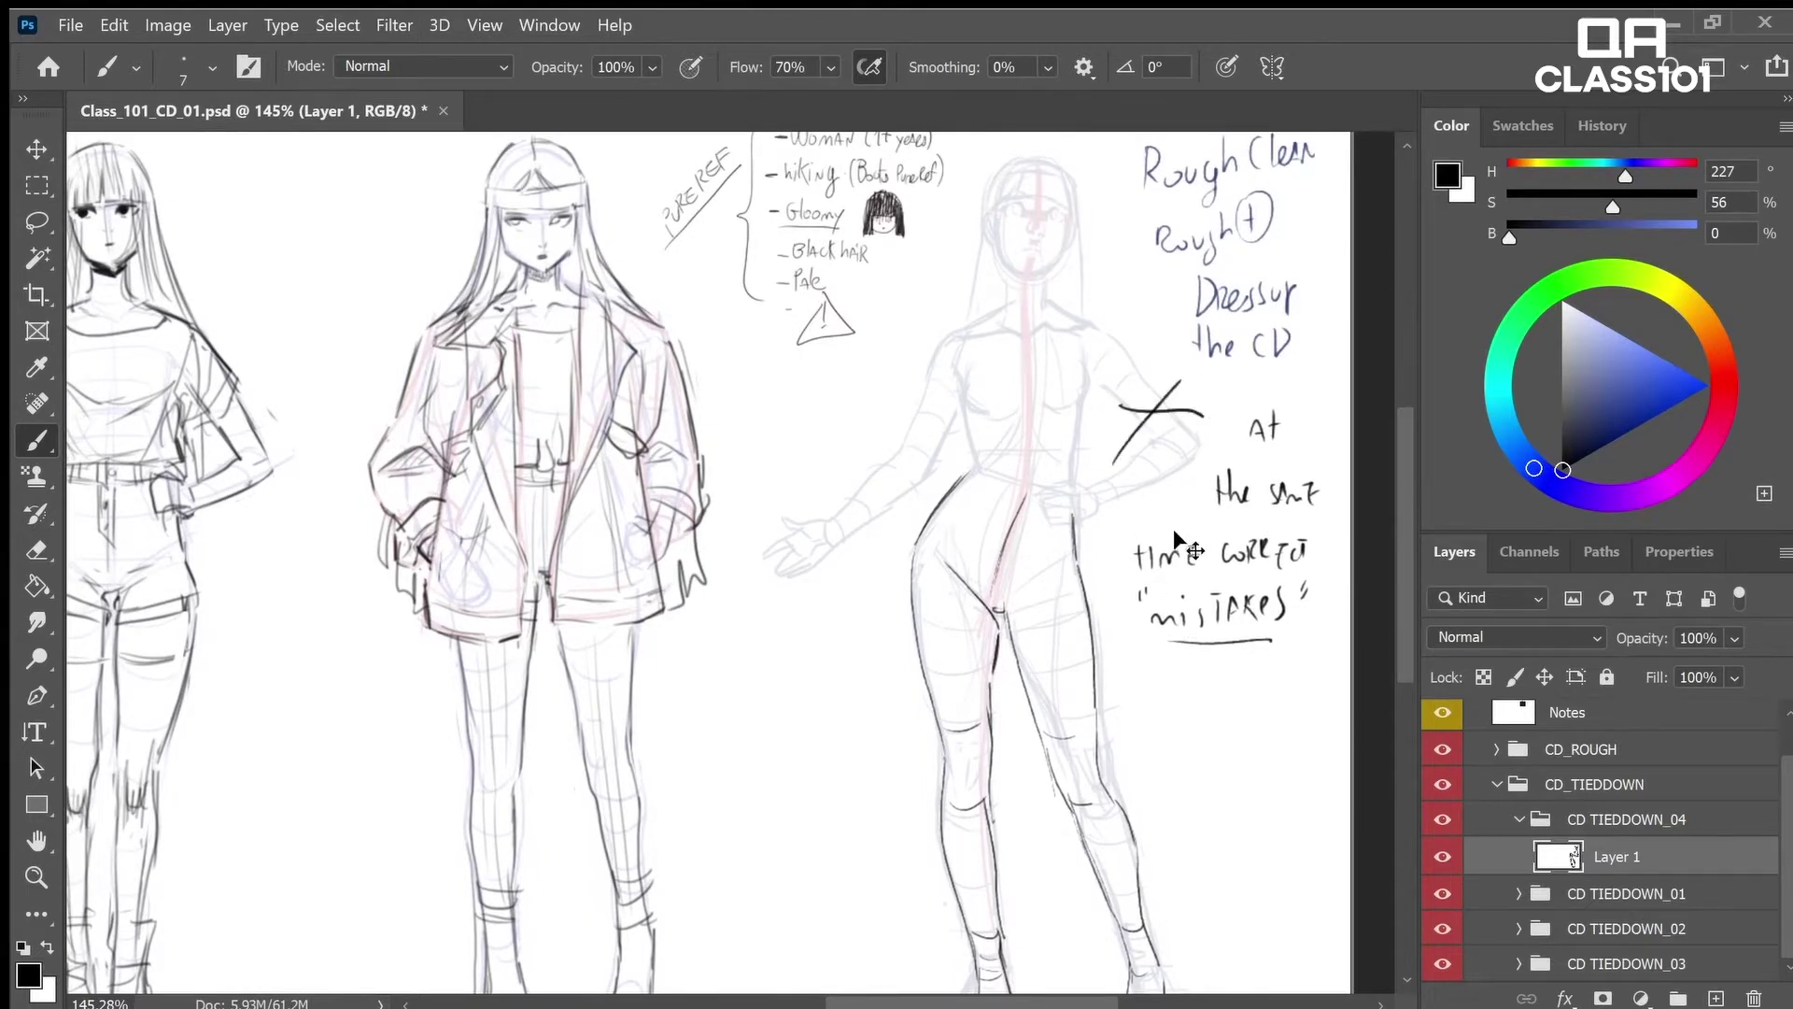
pyautogui.hotkey('ctrl', 'z')
pyautogui.hotkey('ctrl', 'z')
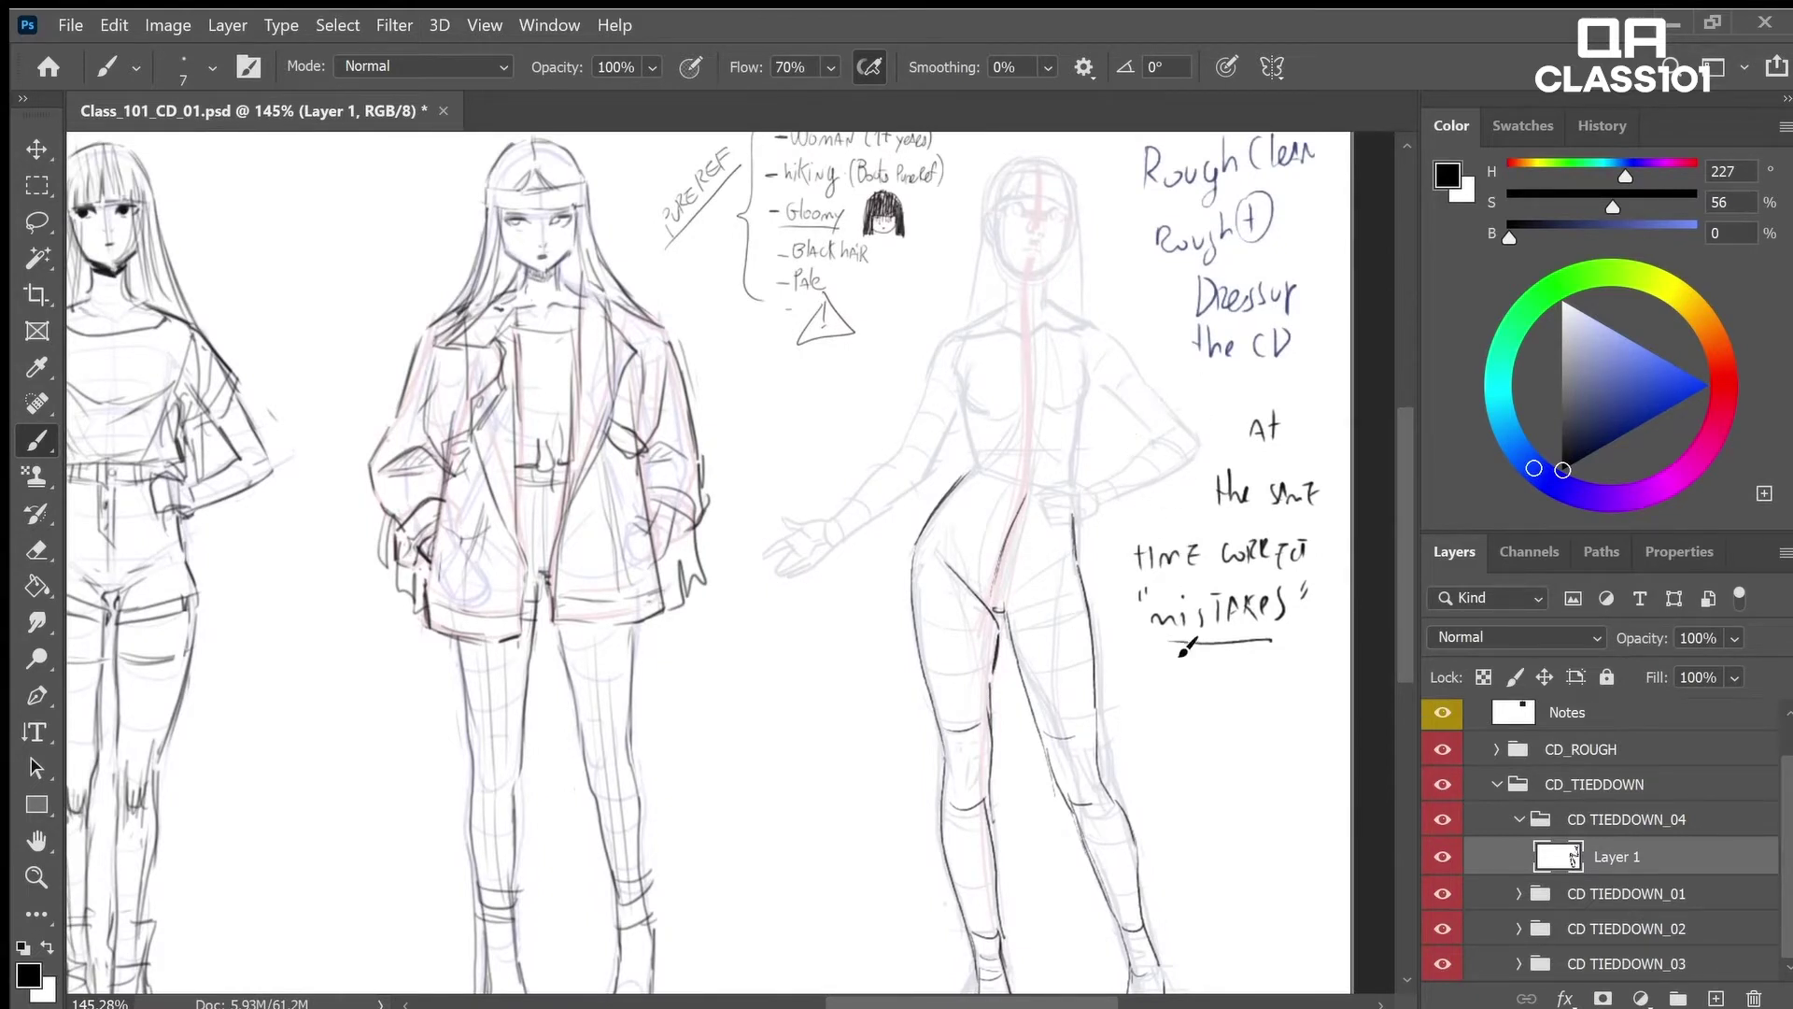
# Handwrite "AVOID RIGID" below the notes, and outline both sides of the fourth figure's torso and the neck
pyautogui.moveTo(1179, 728)
pyautogui.mouseDown()
pyautogui.moveTo(1240, 717)
pyautogui.moveTo(1180, 705)
pyautogui.moveTo(1196, 688)
pyautogui.moveTo(1245, 673)
pyautogui.moveTo(1255, 692)
pyautogui.moveTo(1230, 700)
pyautogui.moveTo(1221, 657)
pyautogui.mouseUp()
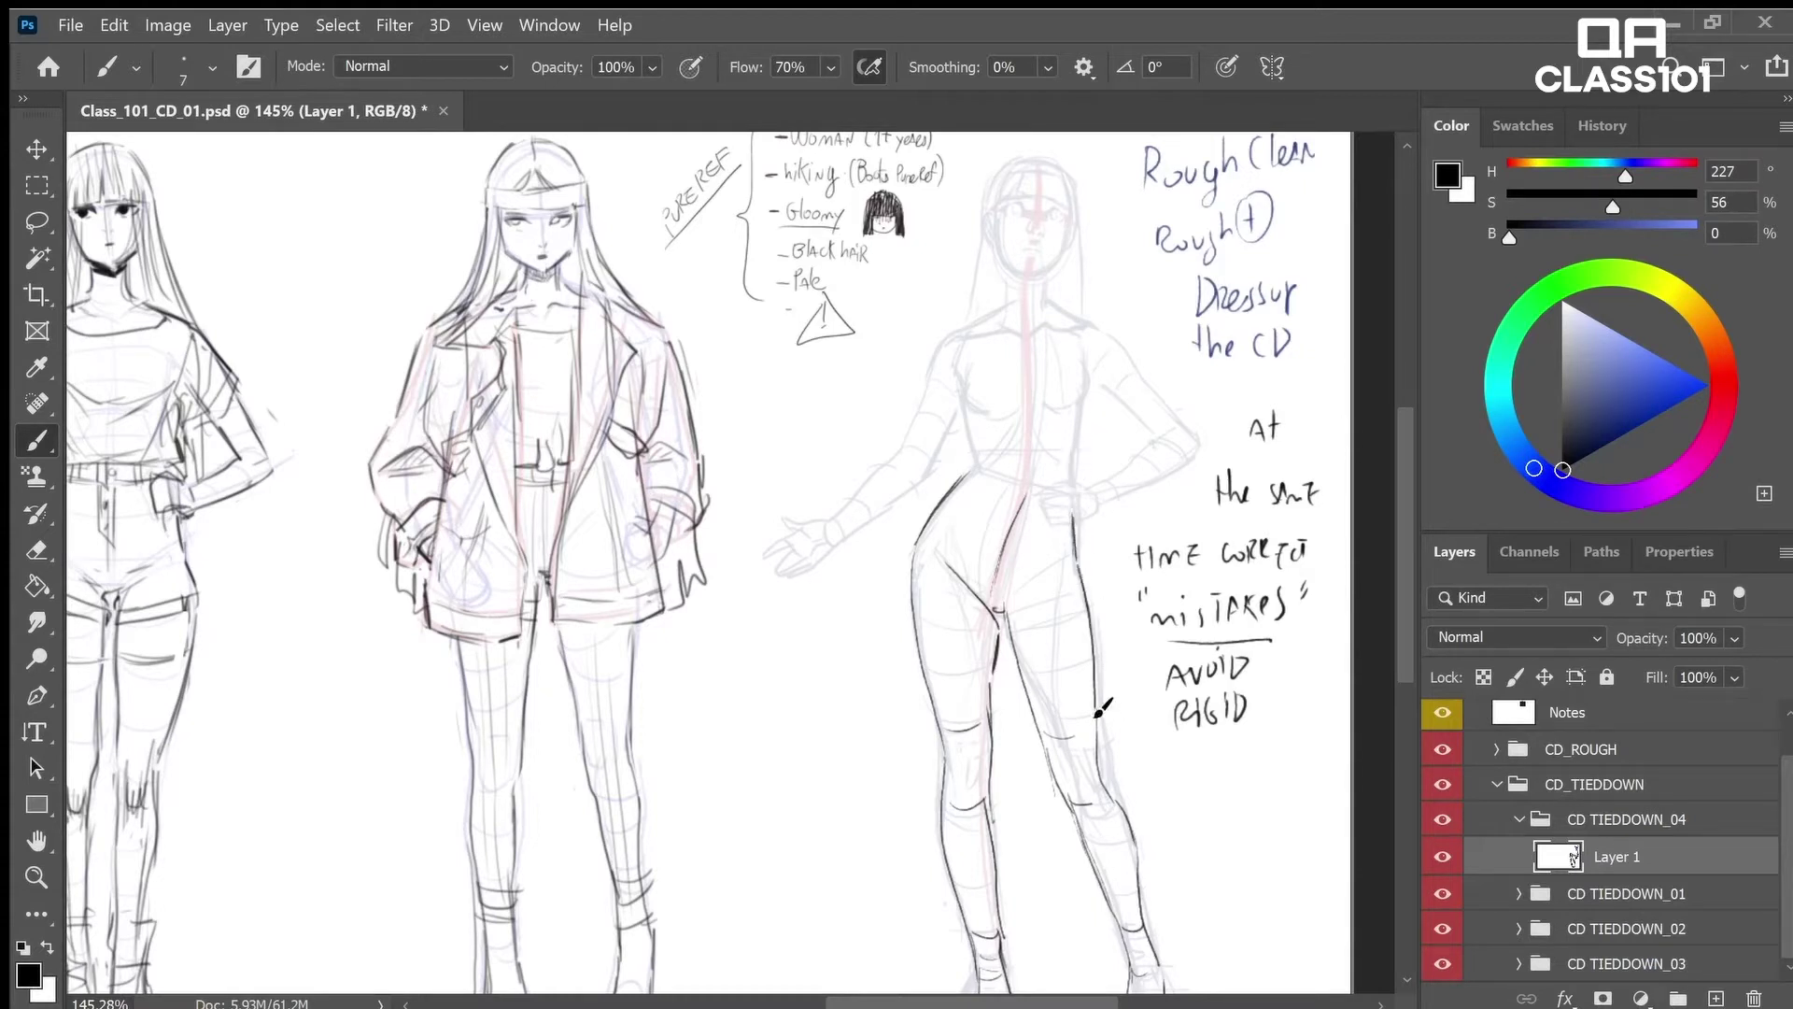
pyautogui.moveTo(1073, 547); pyautogui.dragTo(1091, 370)
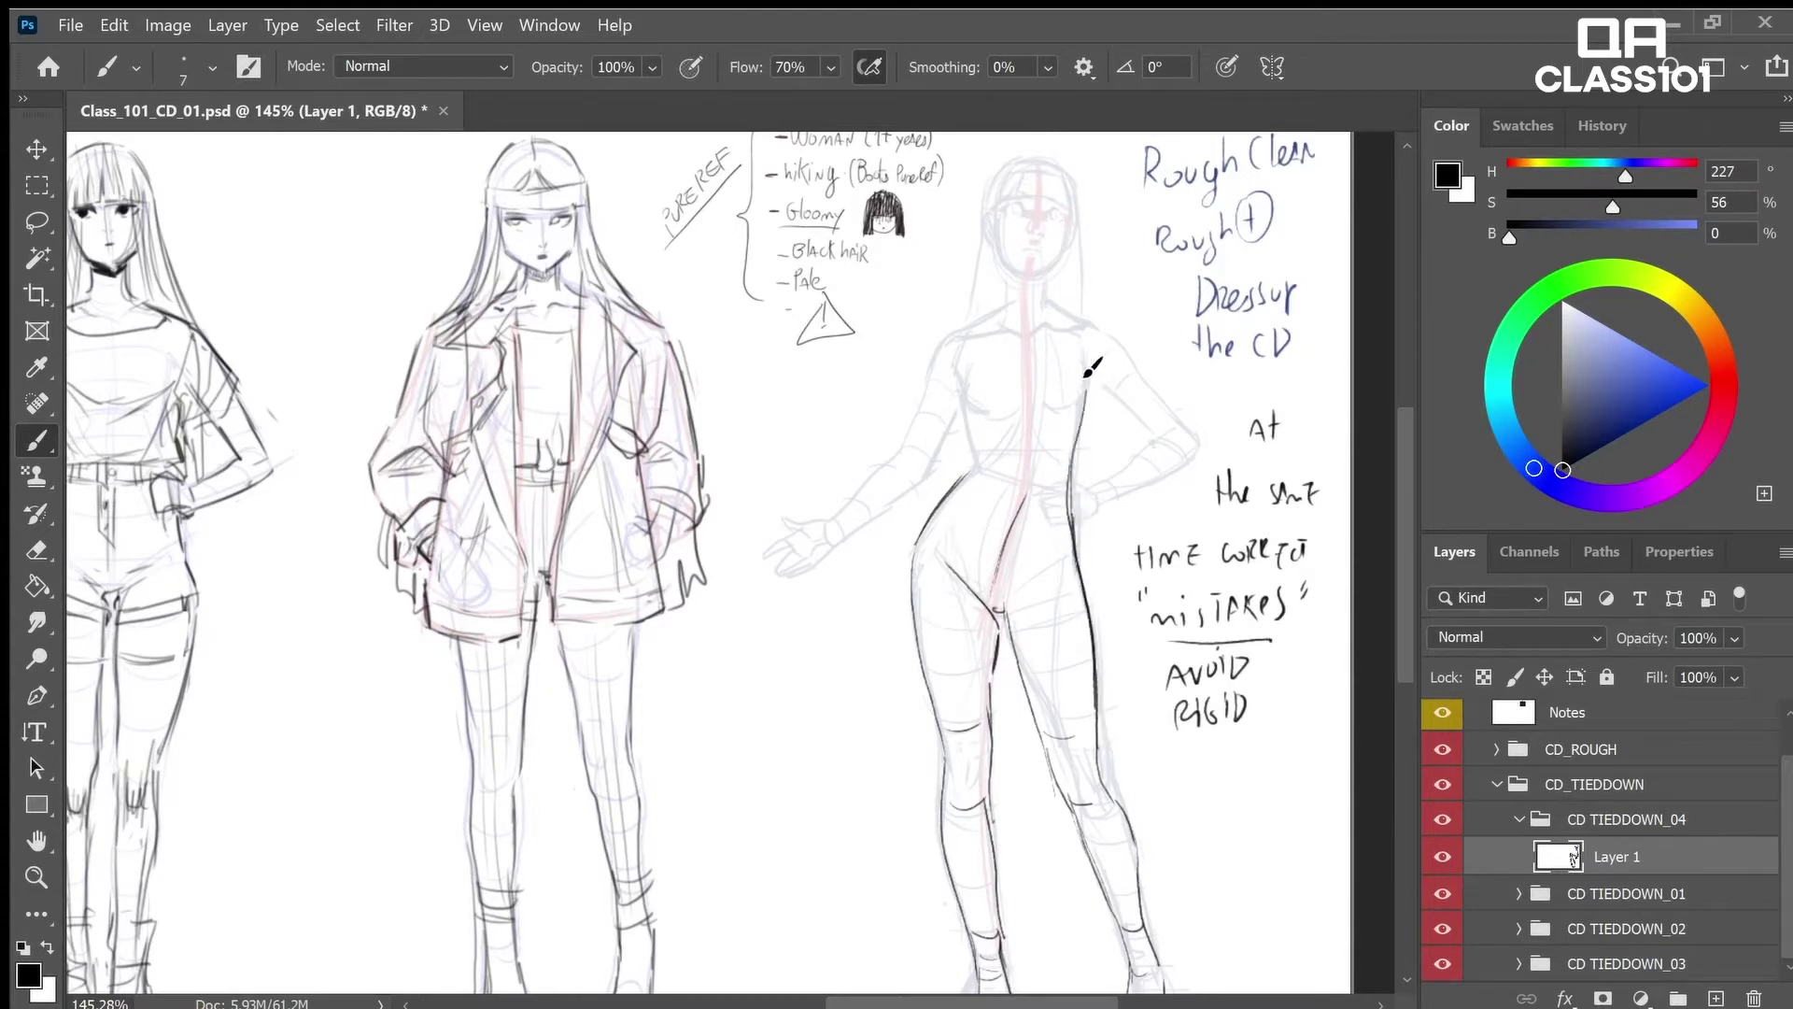
pyautogui.moveTo(945, 501)
pyautogui.mouseDown()
pyautogui.moveTo(967, 432)
pyautogui.moveTo(961, 349)
pyautogui.moveTo(1014, 281)
pyautogui.mouseUp()
pyautogui.hotkey('ctrl', 'z')
pyautogui.moveTo(1044, 268); pyautogui.dragTo(1045, 295)
# Draw an arrow and a warning triangle beside the extended leg's foot, and another arrow pointing at the opposite hip
pyautogui.moveTo(1130, 596); pyautogui.dragTo(1124, 499)
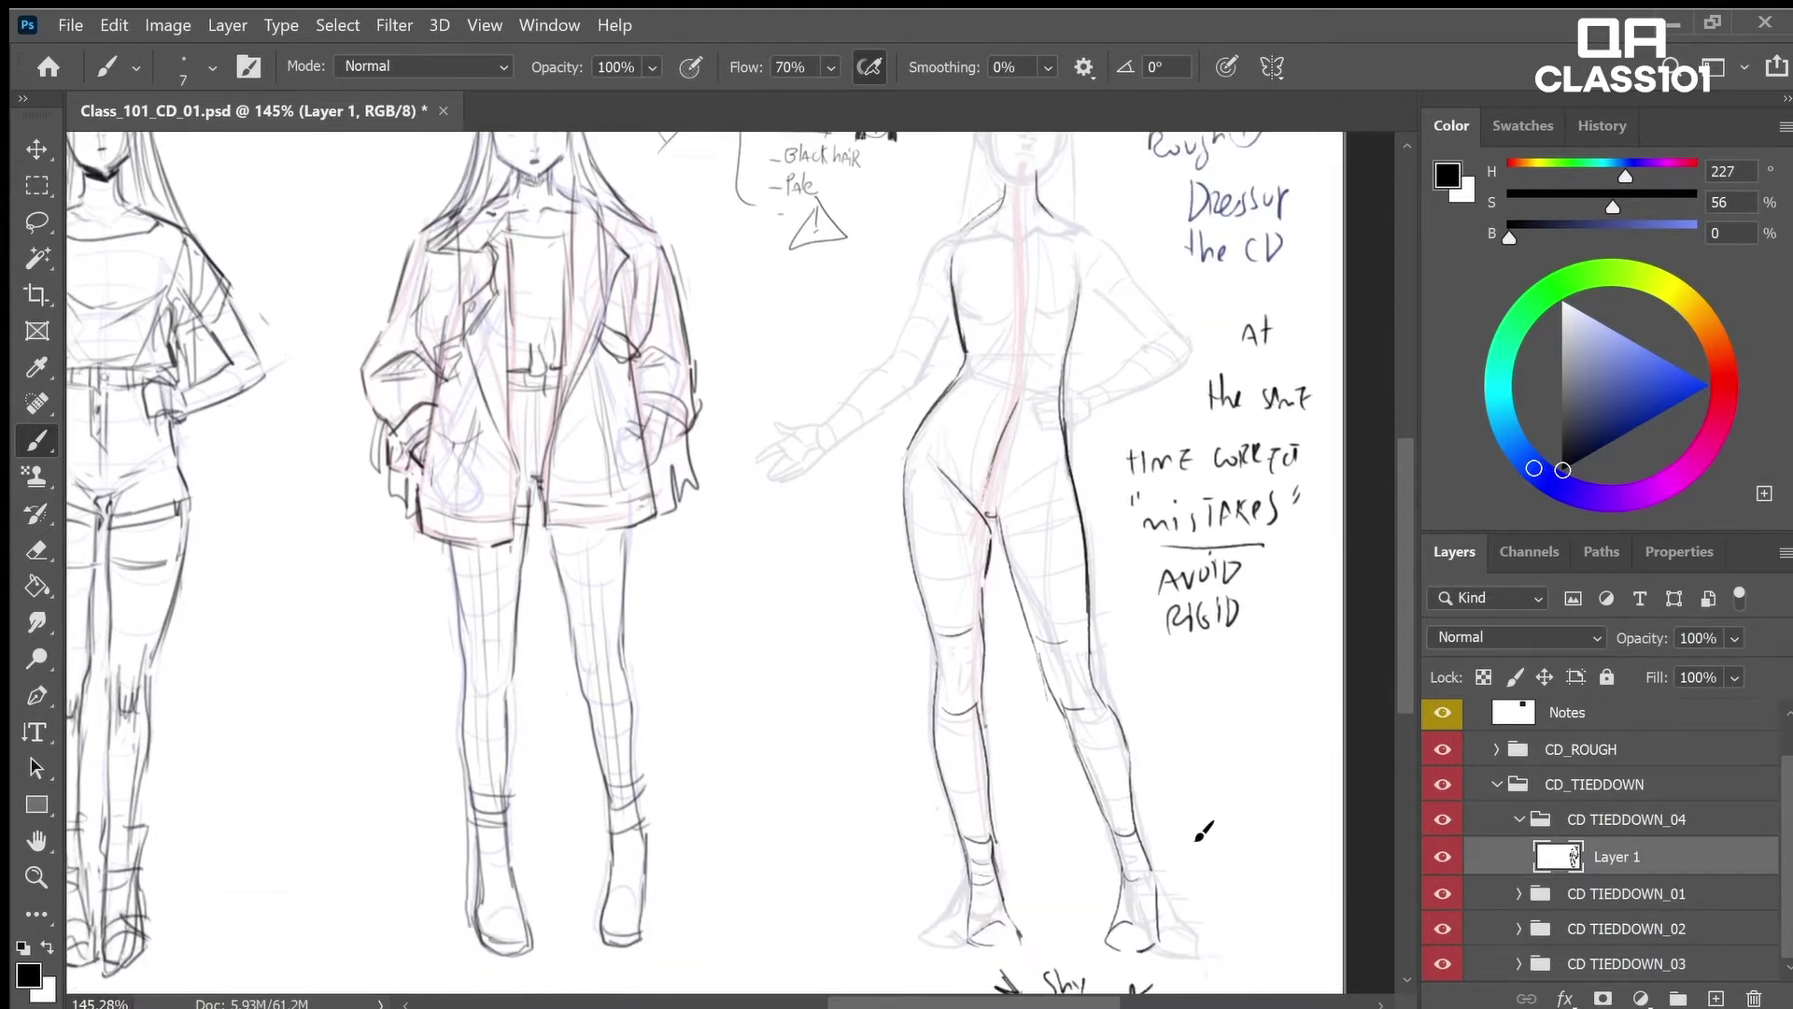
pyautogui.moveTo(1220, 867); pyautogui.dragTo(1190, 871)
pyautogui.moveTo(1205, 860); pyautogui.dragTo(1207, 878)
pyautogui.moveTo(1252, 815)
pyautogui.mouseDown()
pyautogui.moveTo(1278, 849)
pyautogui.moveTo(1258, 789)
pyautogui.mouseUp()
pyautogui.moveTo(1260, 805); pyautogui.dragTo(1257, 834)
pyautogui.click(1257, 846)
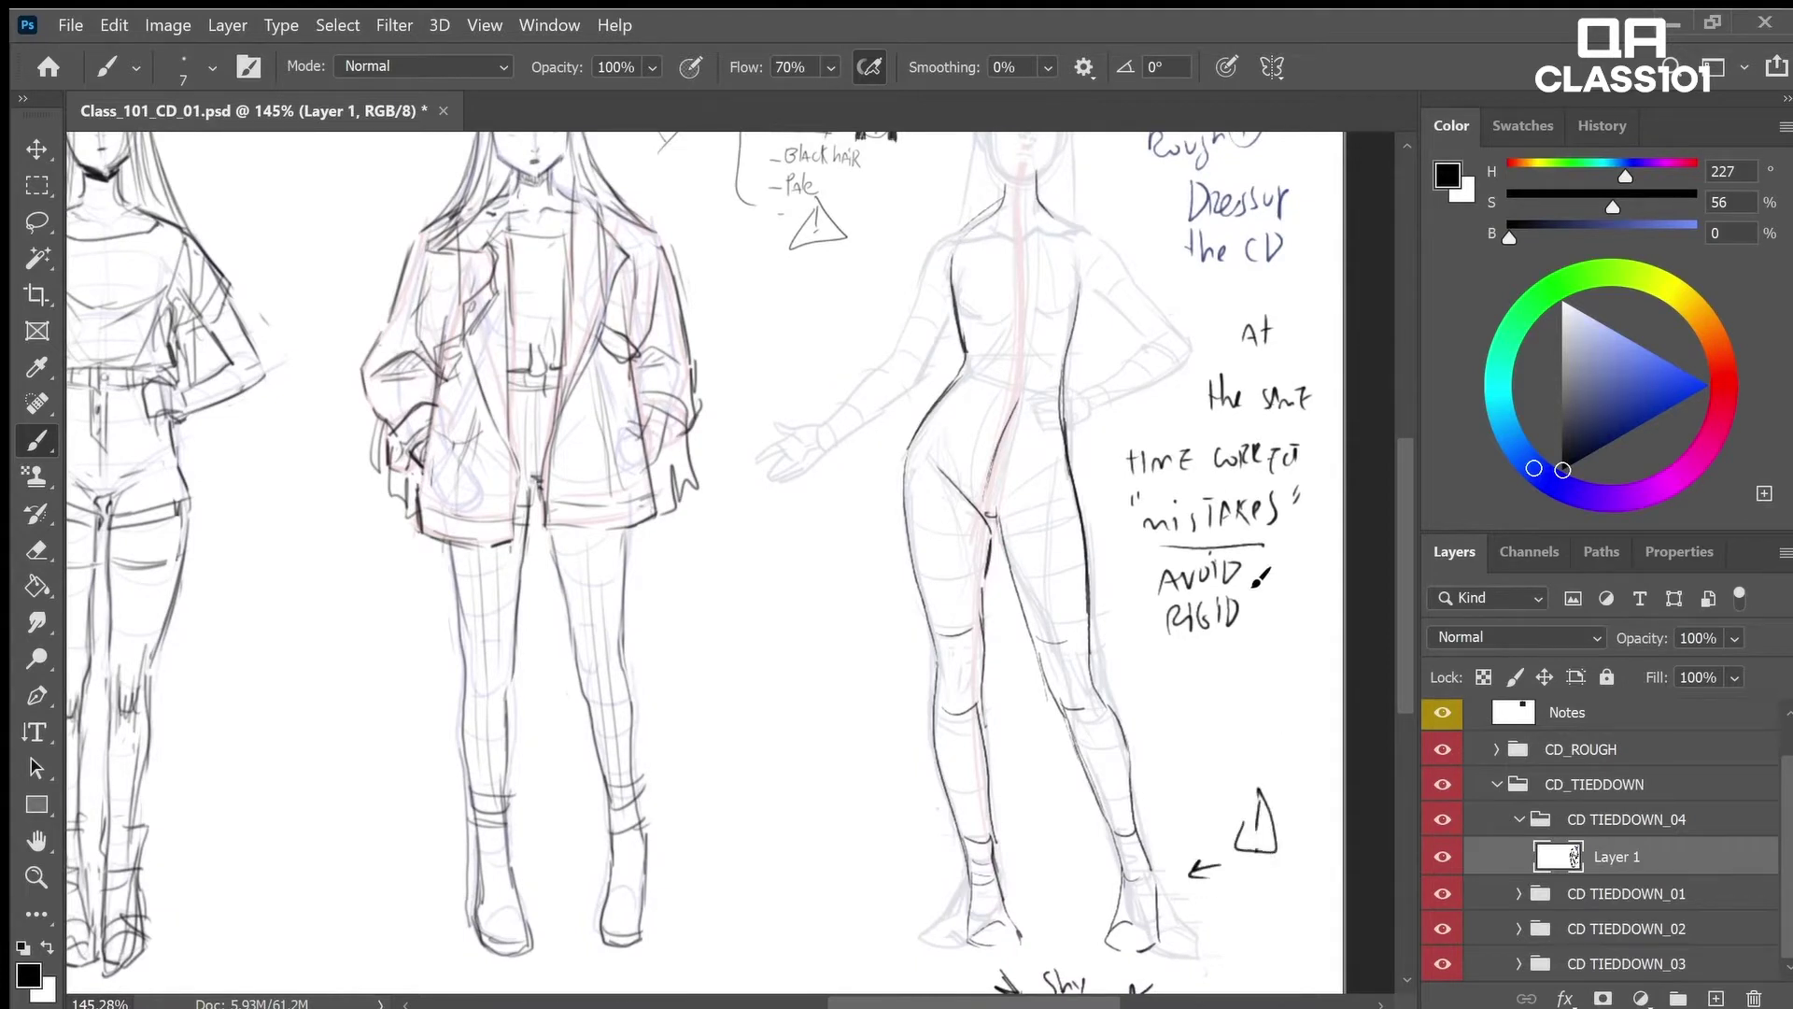
pyautogui.moveTo(1231, 421); pyautogui.dragTo(1247, 528)
pyautogui.moveTo(856, 639); pyautogui.dragTo(877, 614)
pyautogui.moveTo(869, 611); pyautogui.dragTo(875, 624)
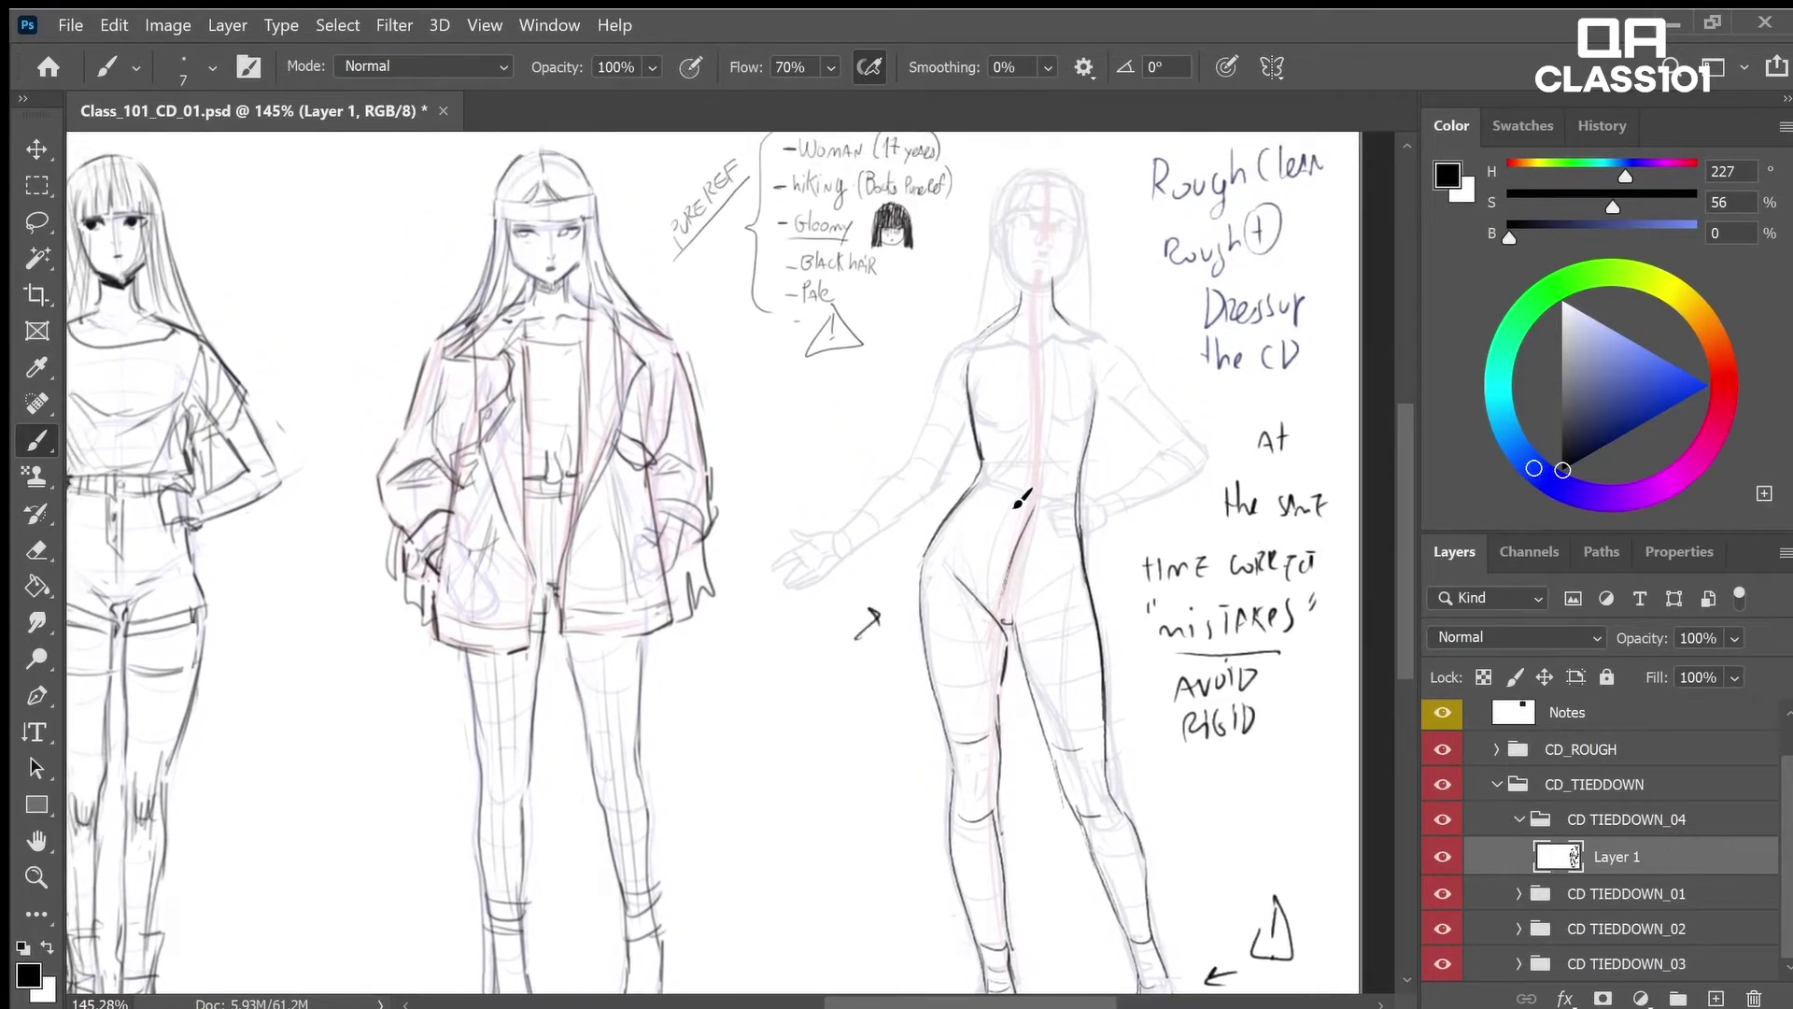
# Draw a tall upward arrow beside the fourth figure's standing leg, and undo it
pyautogui.moveTo(907, 952); pyautogui.dragTo(896, 702)
pyautogui.moveTo(897, 702); pyautogui.dragTo(918, 750)
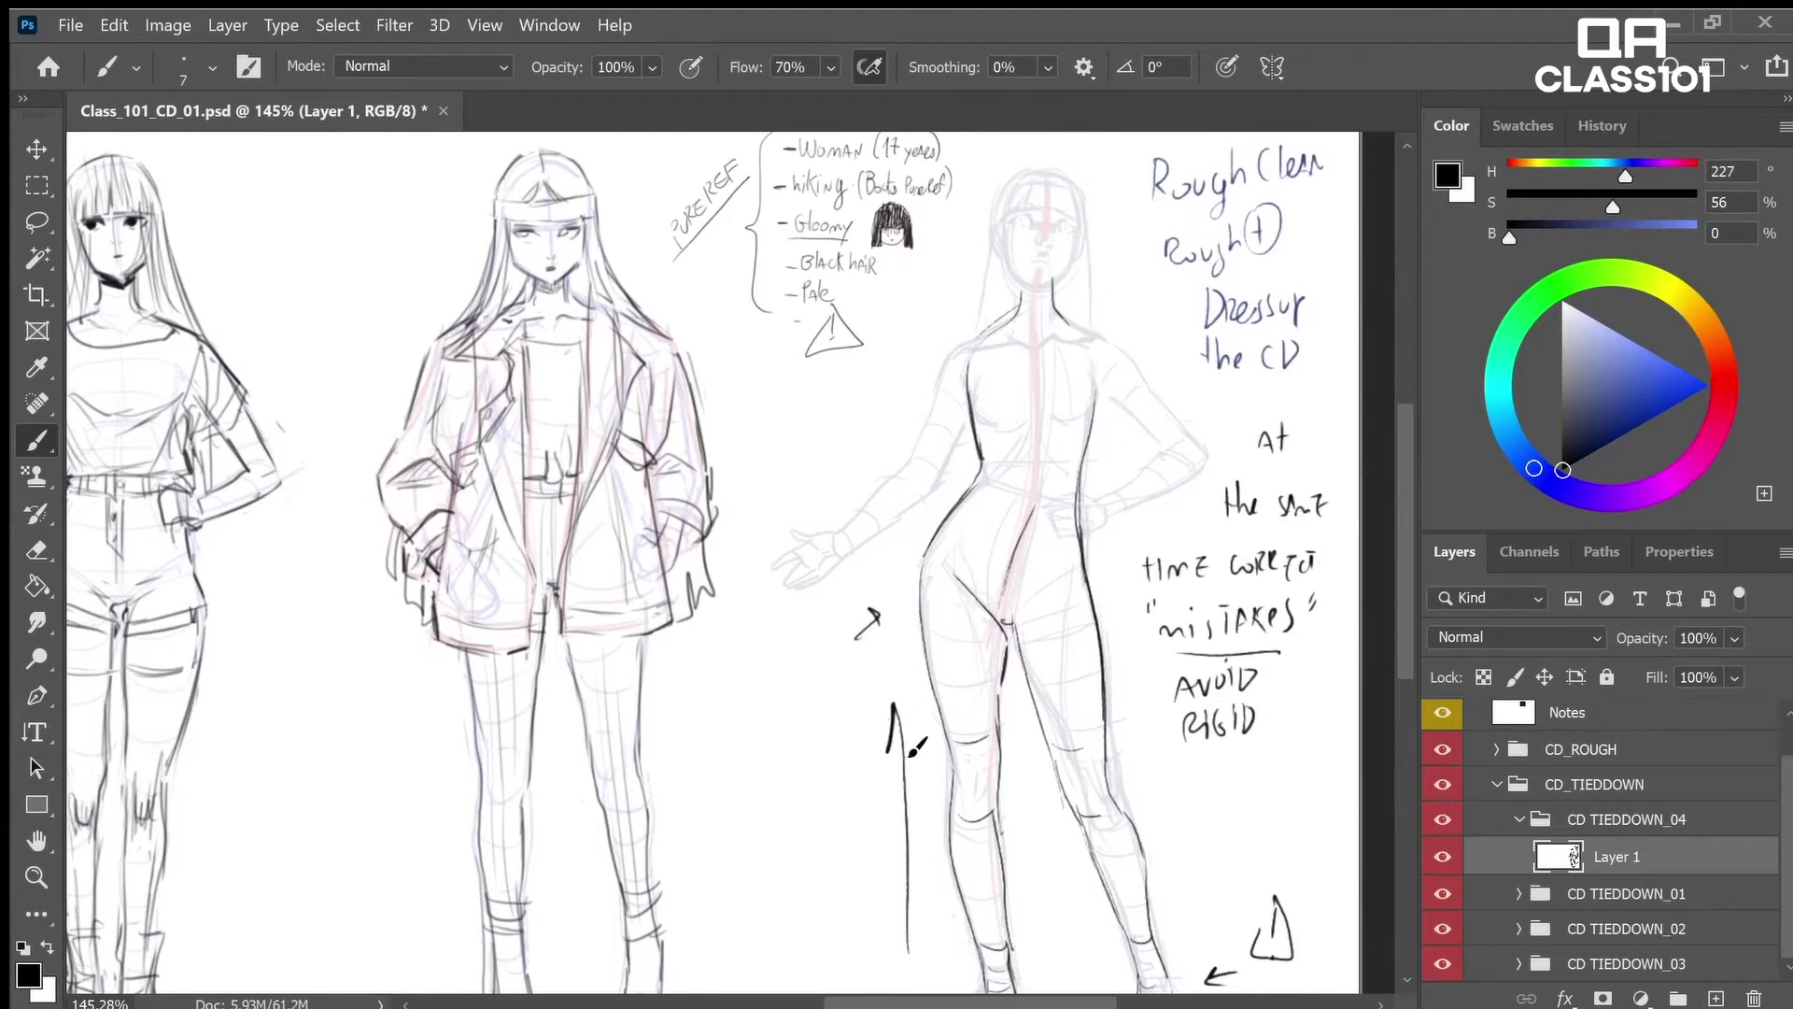
pyautogui.hotkey('ctrl', 'z')
pyautogui.hotkey('ctrl', 'z')
# Draw the fourth figure's collarbones, torso centre line, rib cage edge and waist lines
pyautogui.moveTo(978, 478)
pyautogui.mouseDown()
pyautogui.moveTo(1014, 504)
pyautogui.moveTo(1076, 486)
pyautogui.moveTo(1044, 448)
pyautogui.moveTo(1030, 320)
pyautogui.mouseUp()
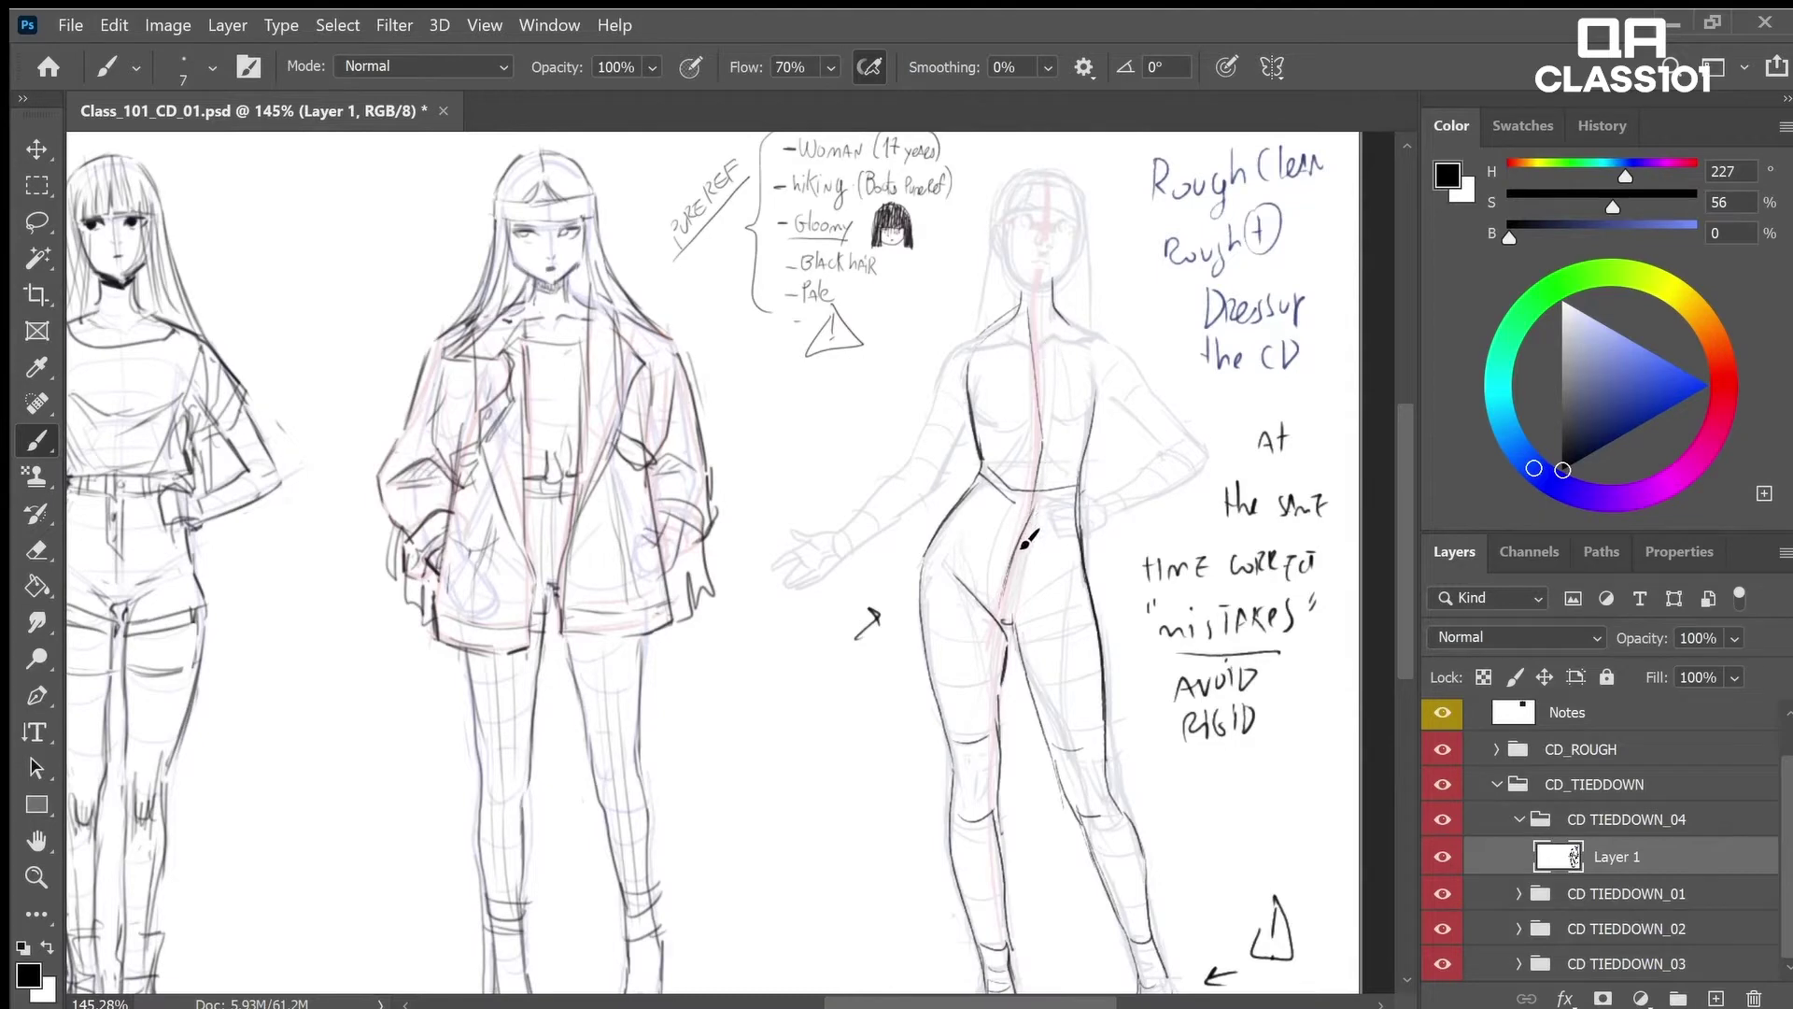
pyautogui.scroll(2, 1027, 540)
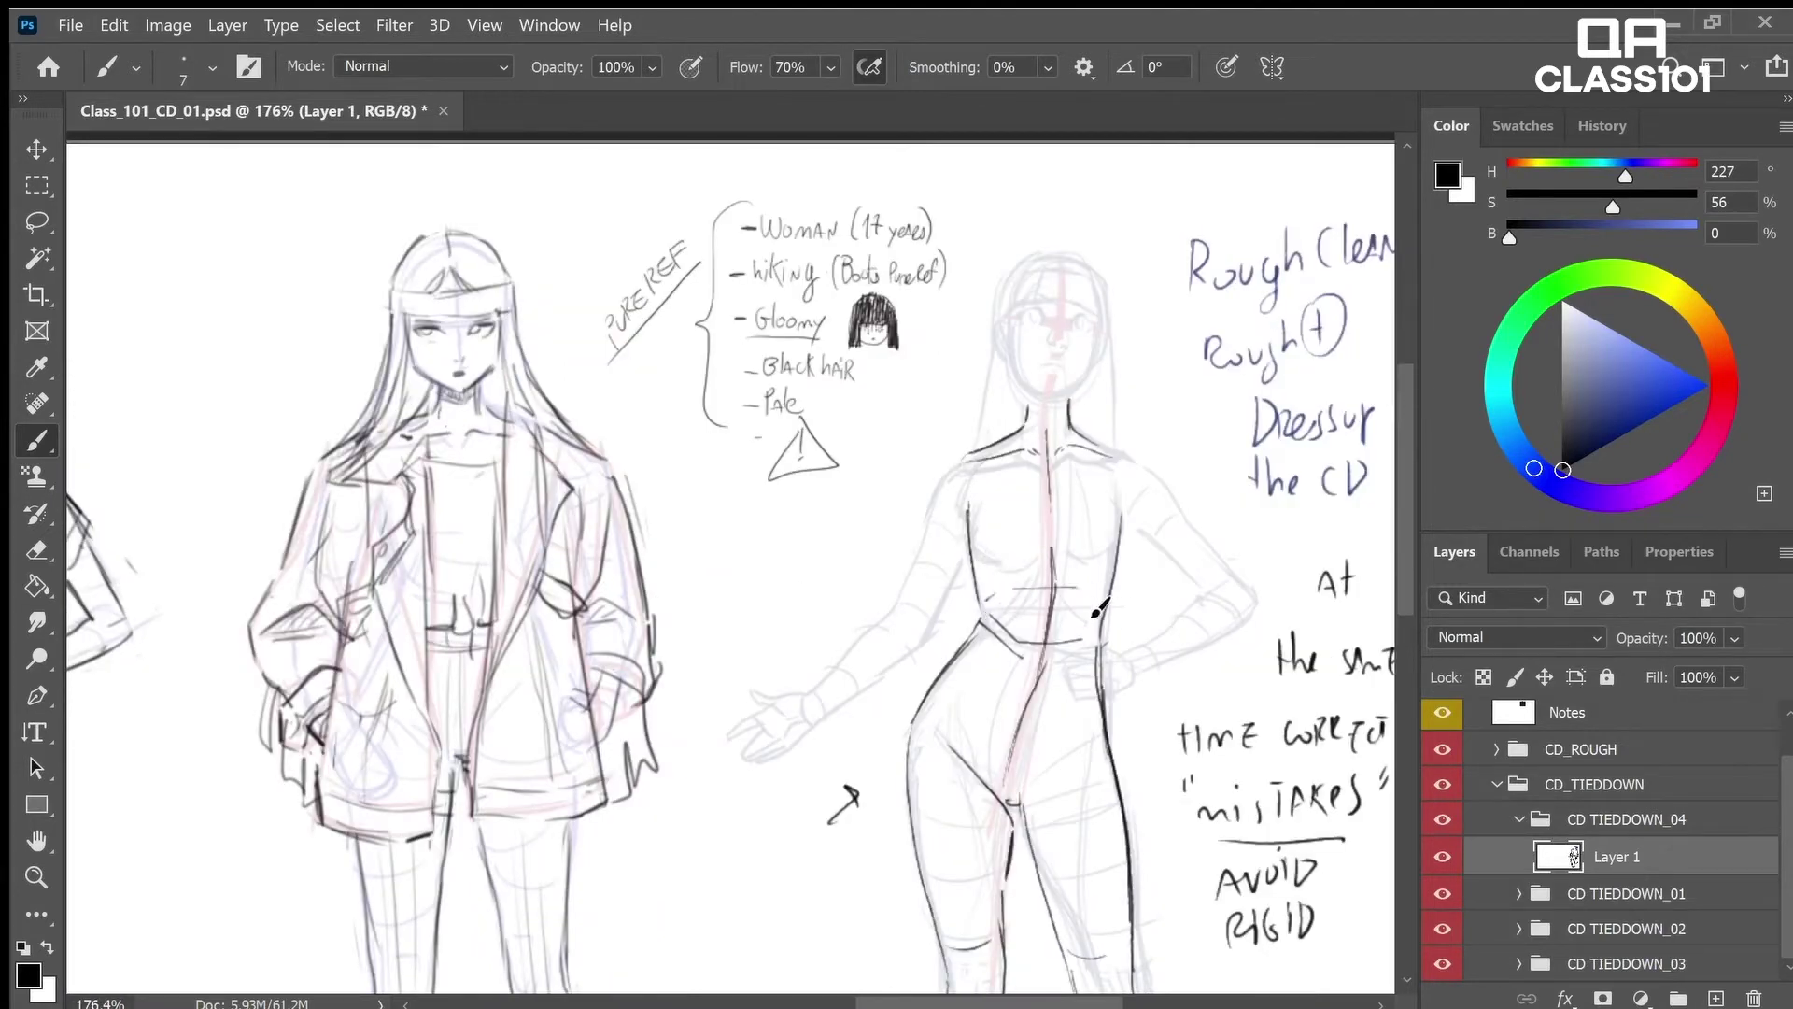
pyautogui.moveTo(994, 612); pyautogui.dragTo(1051, 561)
pyautogui.press('z')
pyautogui.moveTo(1248, 564); pyautogui.dragTo(1210, 563)
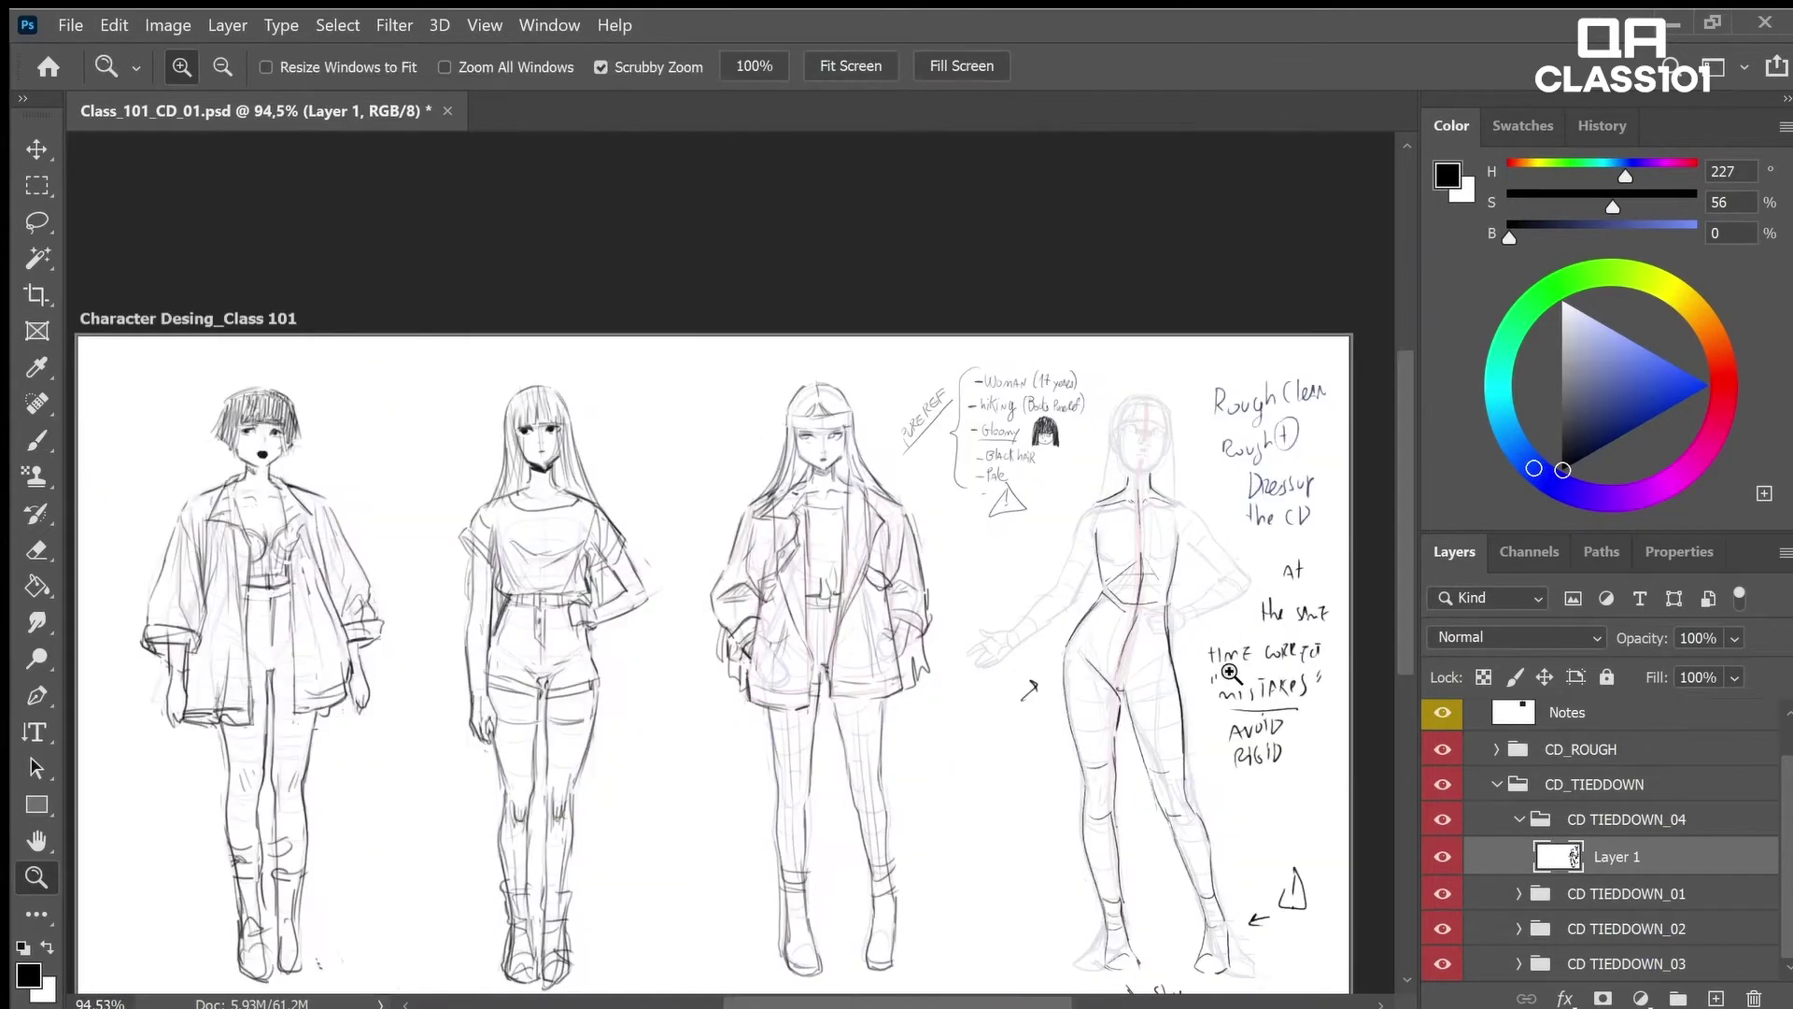
pyautogui.moveTo(1201, 794); pyautogui.dragTo(1166, 744)
pyautogui.press('e')
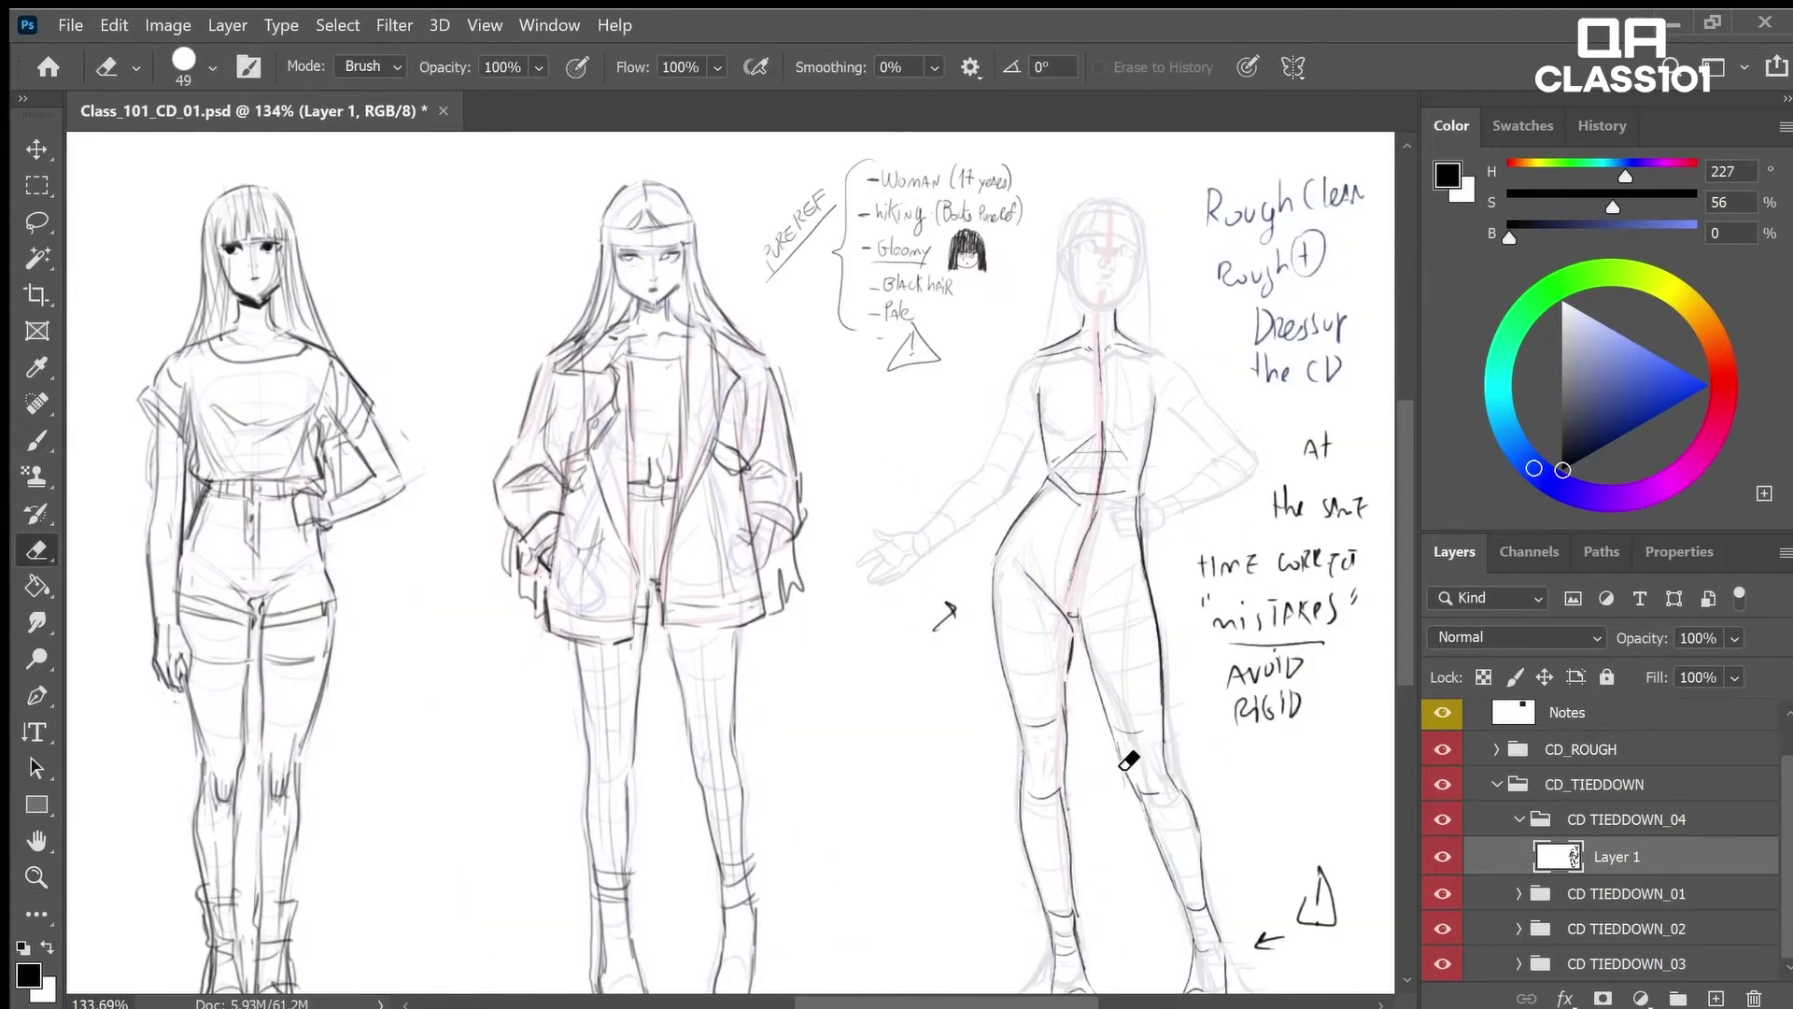
pyautogui.press('b')
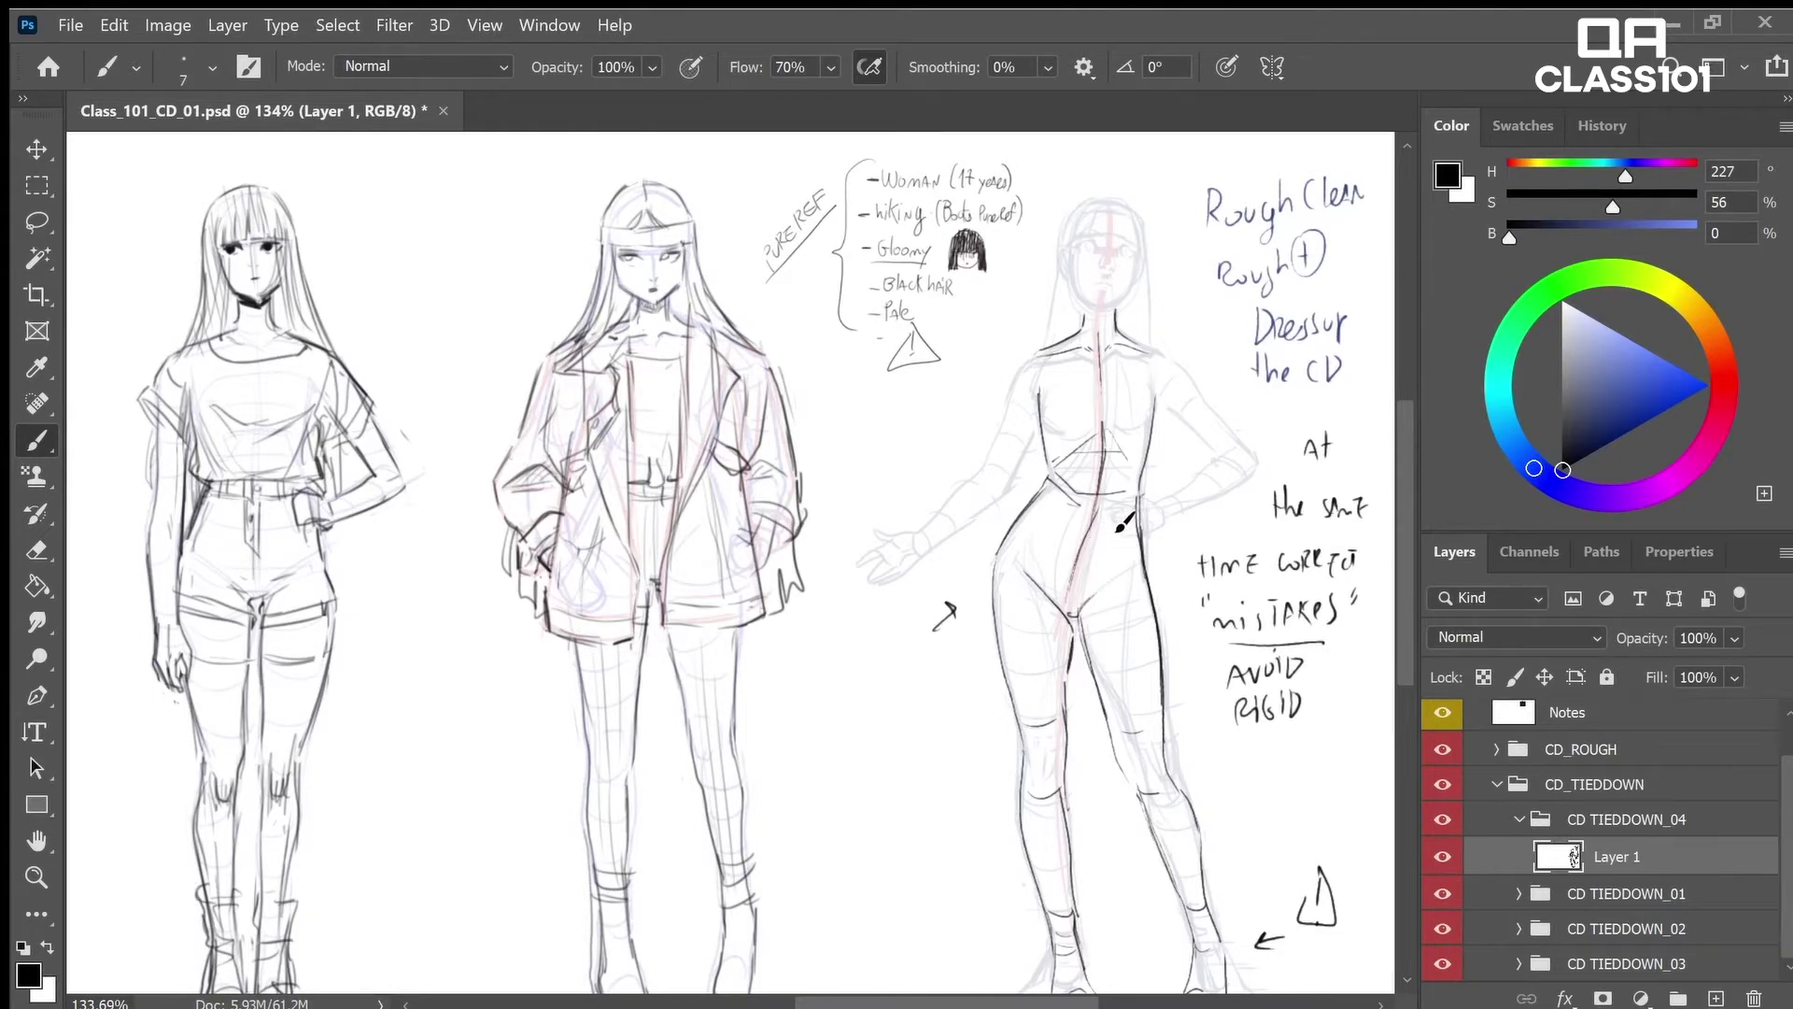
# Outline the fourth figure's outstretched arm from shoulder to wrist, with contour lines across the upper arm, elbow and forearm
pyautogui.press('z')
pyautogui.moveTo(1058, 379); pyautogui.dragTo(1095, 394)
pyautogui.press('b')
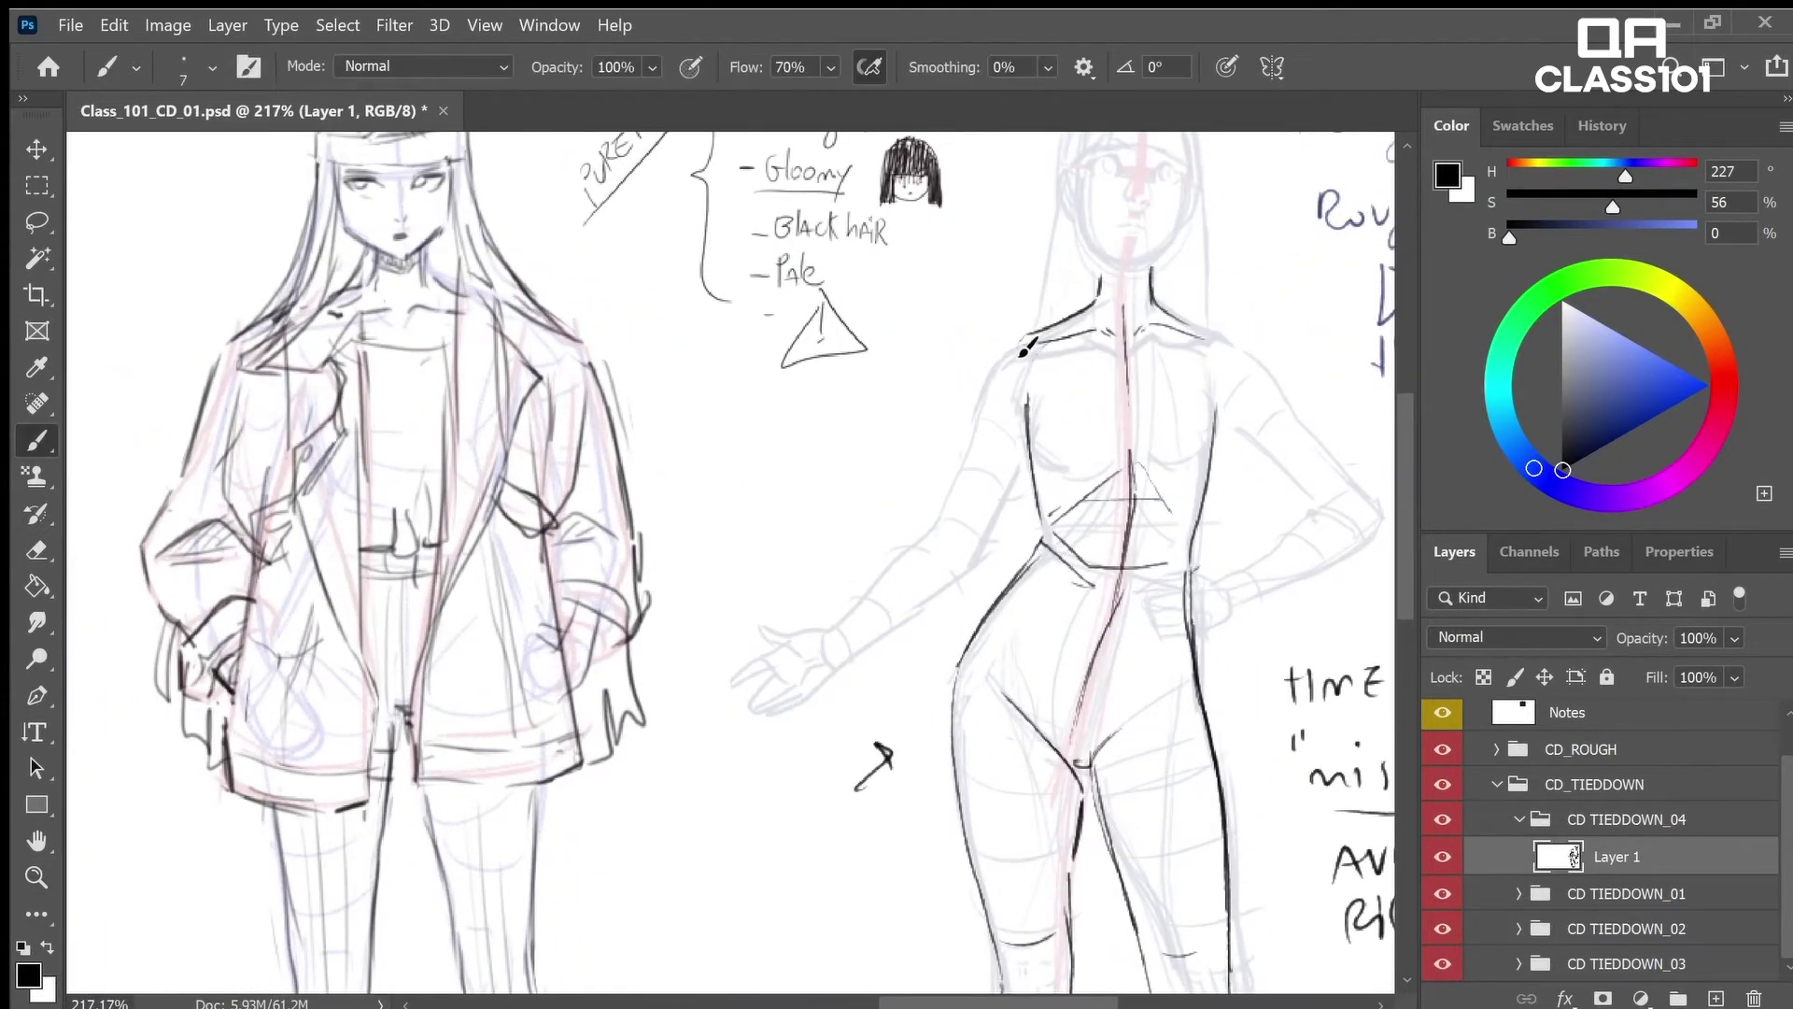
pyautogui.moveTo(1025, 341)
pyautogui.mouseDown()
pyautogui.moveTo(996, 367)
pyautogui.moveTo(945, 507)
pyautogui.moveTo(976, 542)
pyautogui.moveTo(1024, 459)
pyautogui.mouseUp()
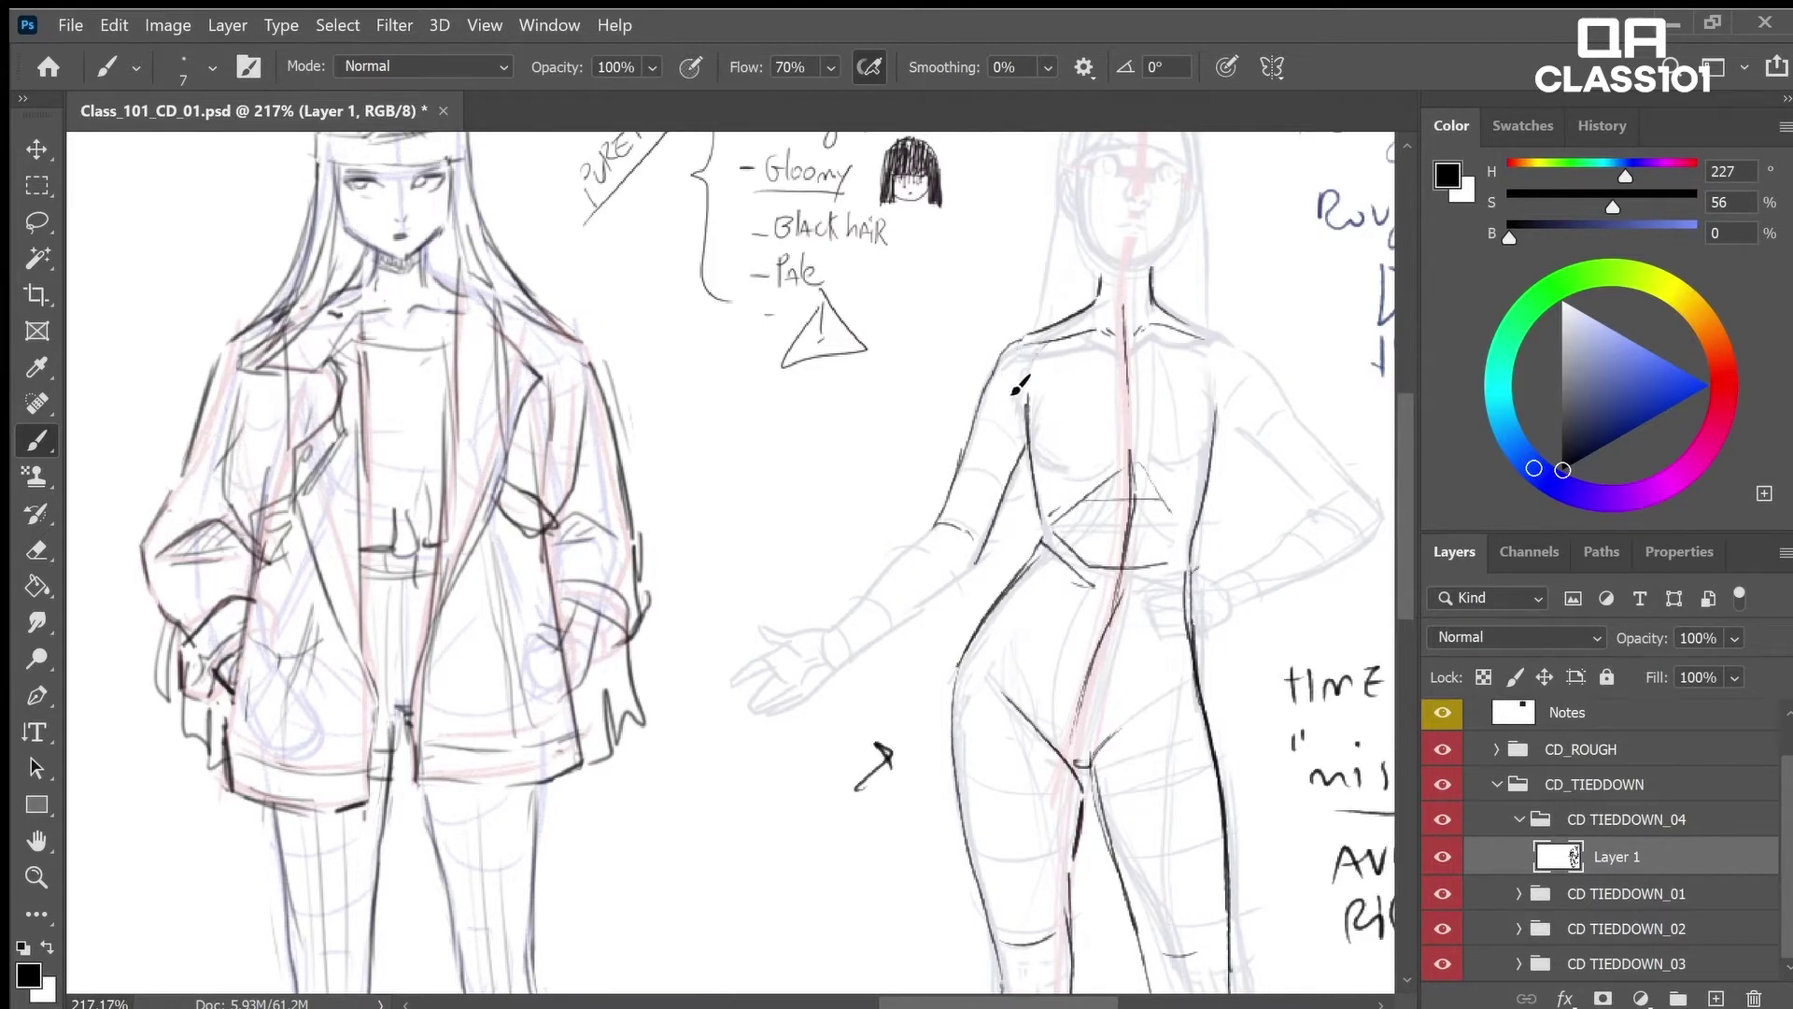
pyautogui.press('e')
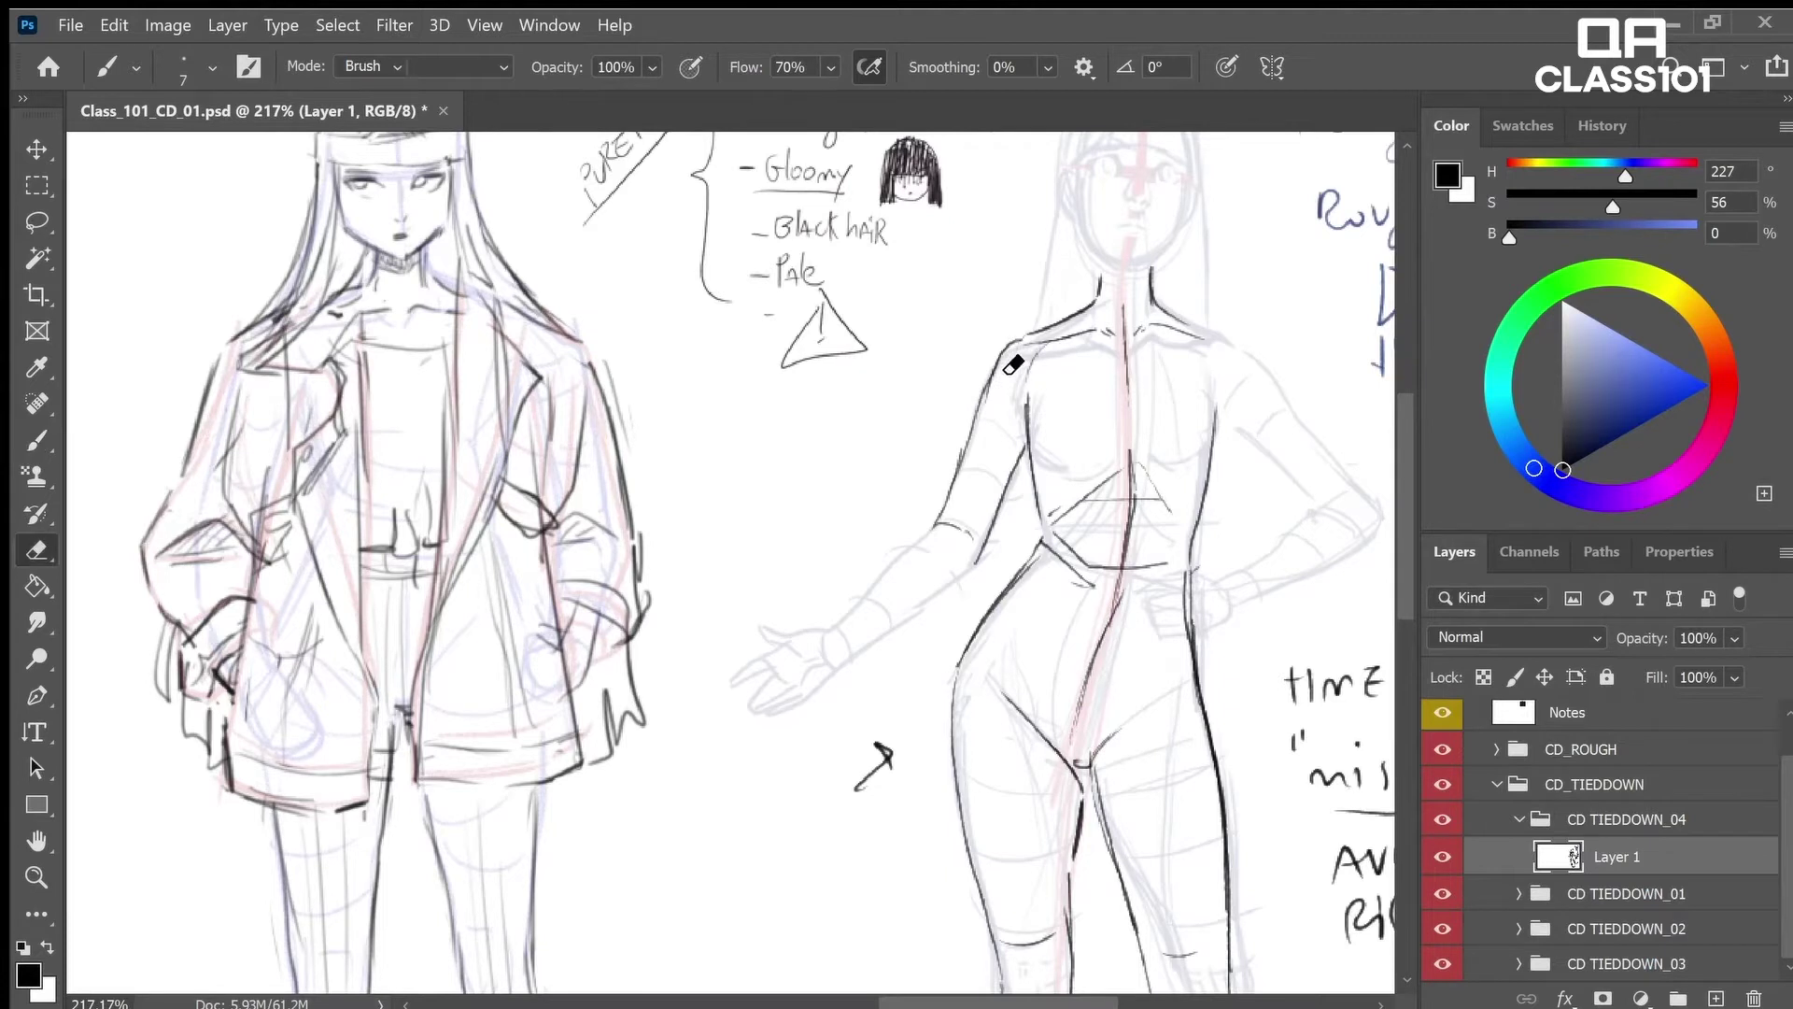
pyautogui.press('b')
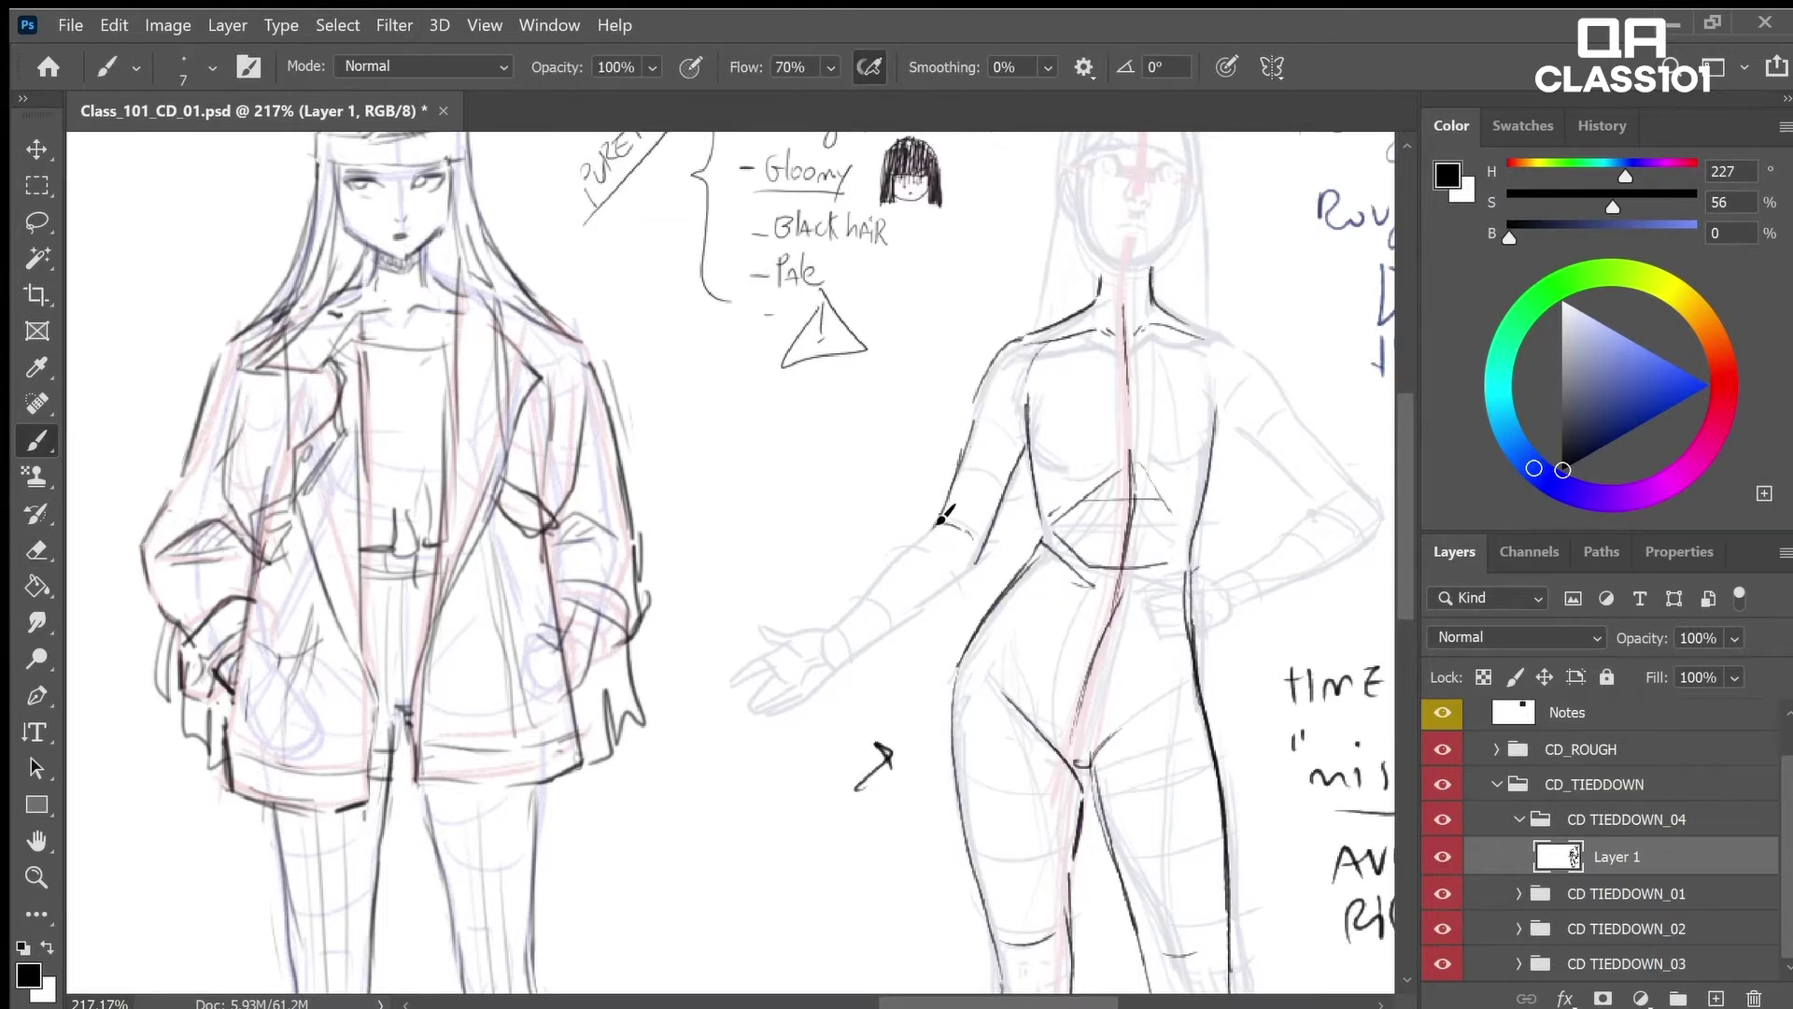
pyautogui.moveTo(941, 521)
pyautogui.mouseDown()
pyautogui.moveTo(829, 618)
pyautogui.moveTo(934, 600)
pyautogui.mouseUp()
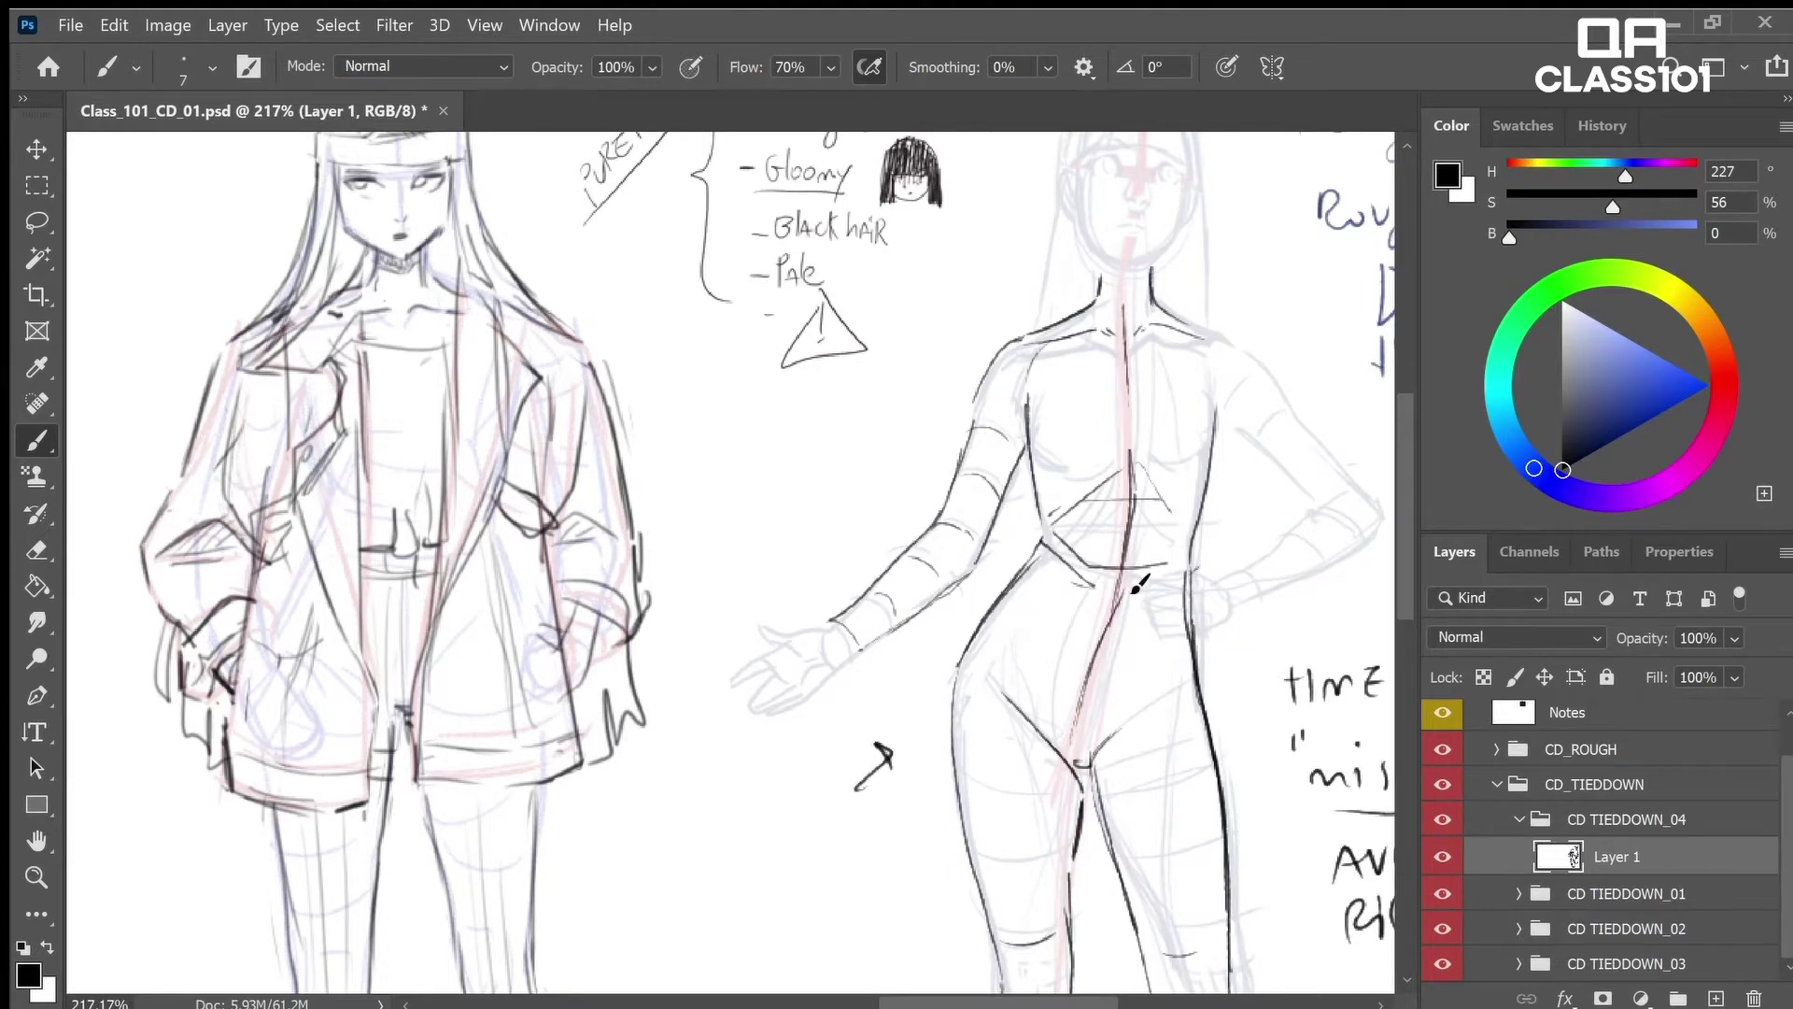
# Add a curved arrow and a short handwritten note beside the standing leg's shin
pyautogui.press('z')
pyautogui.moveTo(1136, 587); pyautogui.dragTo(1055, 584)
pyautogui.moveTo(1225, 644); pyautogui.dragTo(1211, 608)
pyautogui.moveTo(1128, 915)
pyautogui.mouseDown()
pyautogui.moveTo(1151, 880)
pyautogui.moveTo(1109, 871)
pyautogui.mouseUp()
pyautogui.press('b')
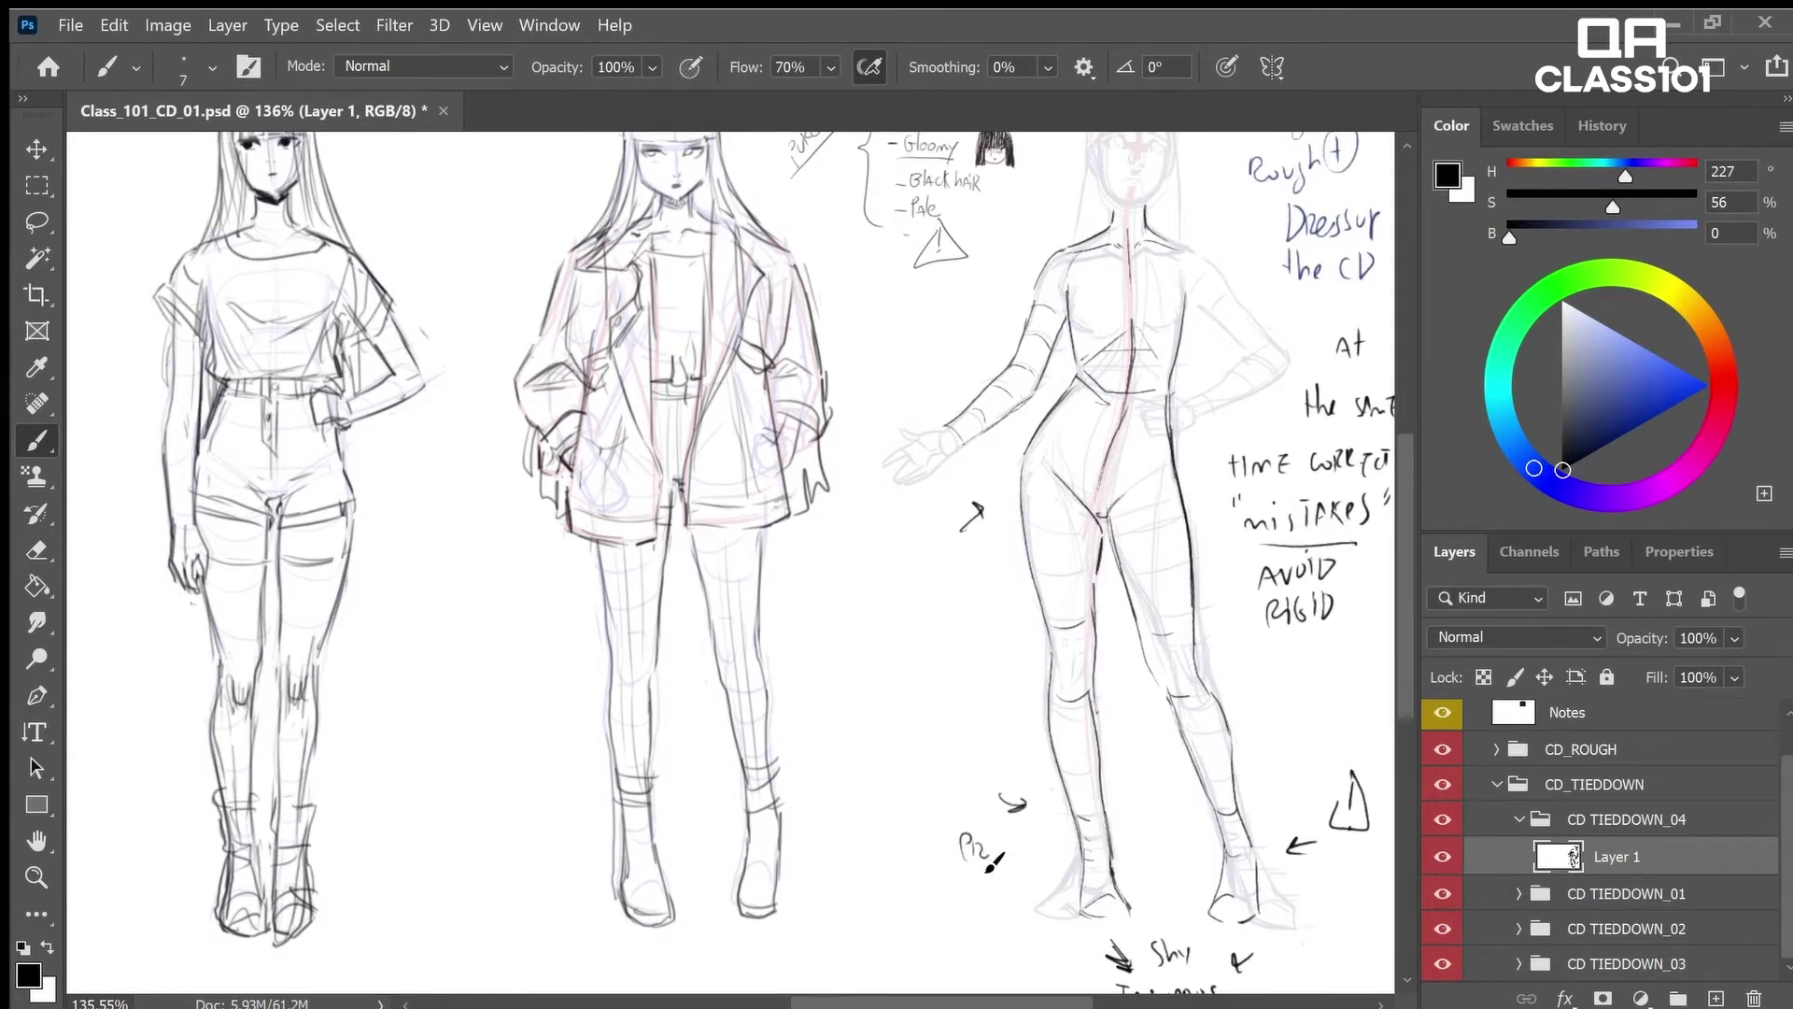
# Undo the X over the bent arm, draw a straight arm hanging beside the hip instead, and outline the outstretched hand
pyautogui.scroll(3, 1035, 864)
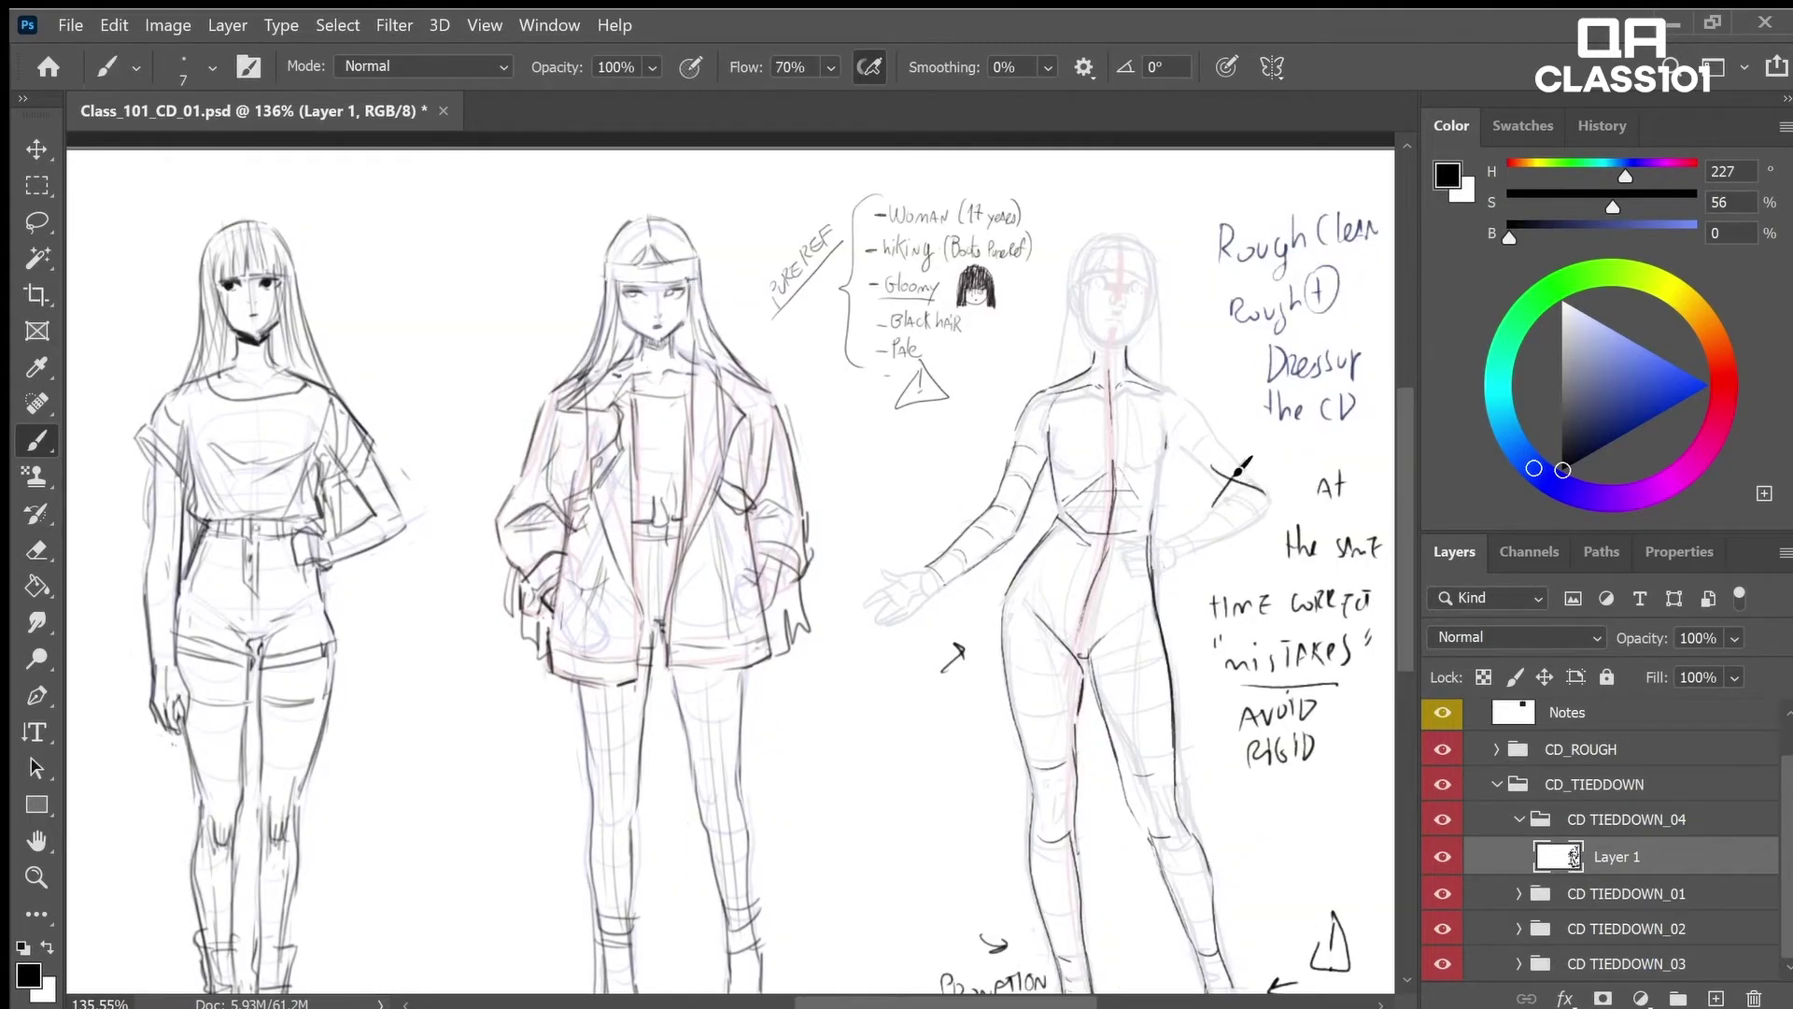
pyautogui.hotkey('ctrl', 'z')
pyautogui.hotkey('ctrl', 'z')
pyautogui.moveTo(1153, 521); pyautogui.dragTo(1158, 446)
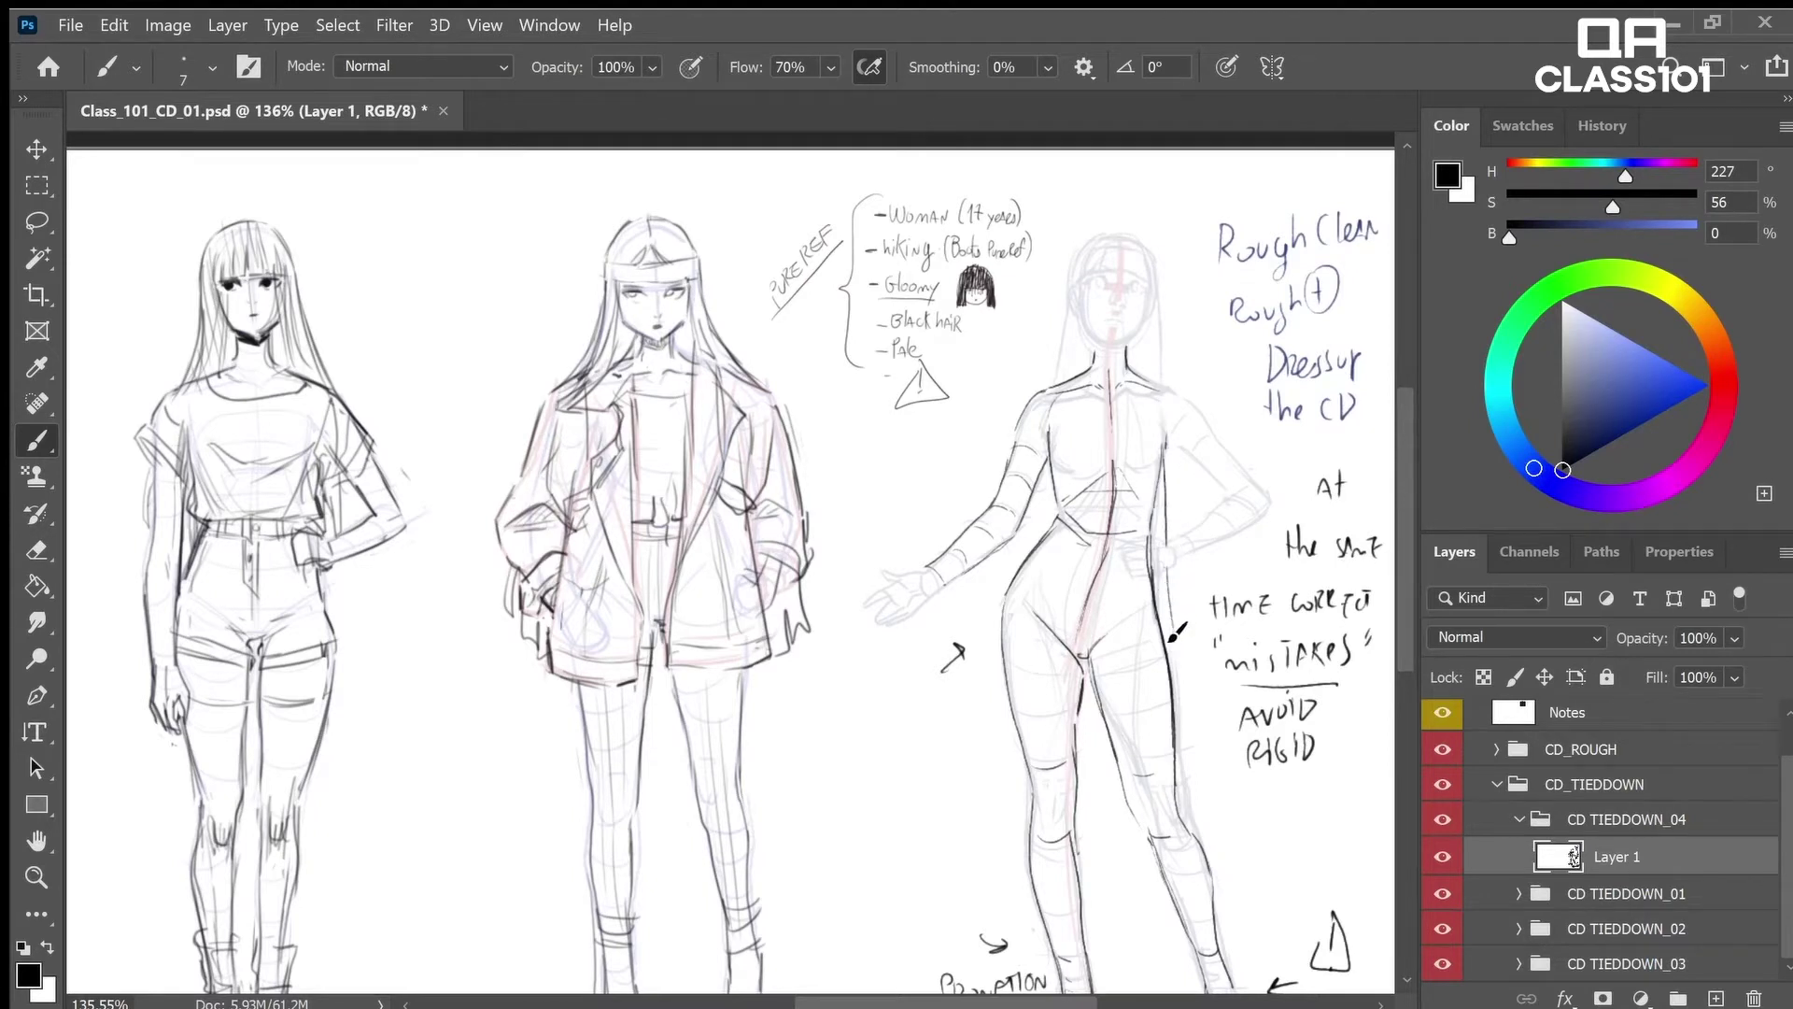
pyautogui.moveTo(1195, 689); pyautogui.dragTo(1179, 424)
pyautogui.moveTo(1197, 549); pyautogui.dragTo(1191, 432)
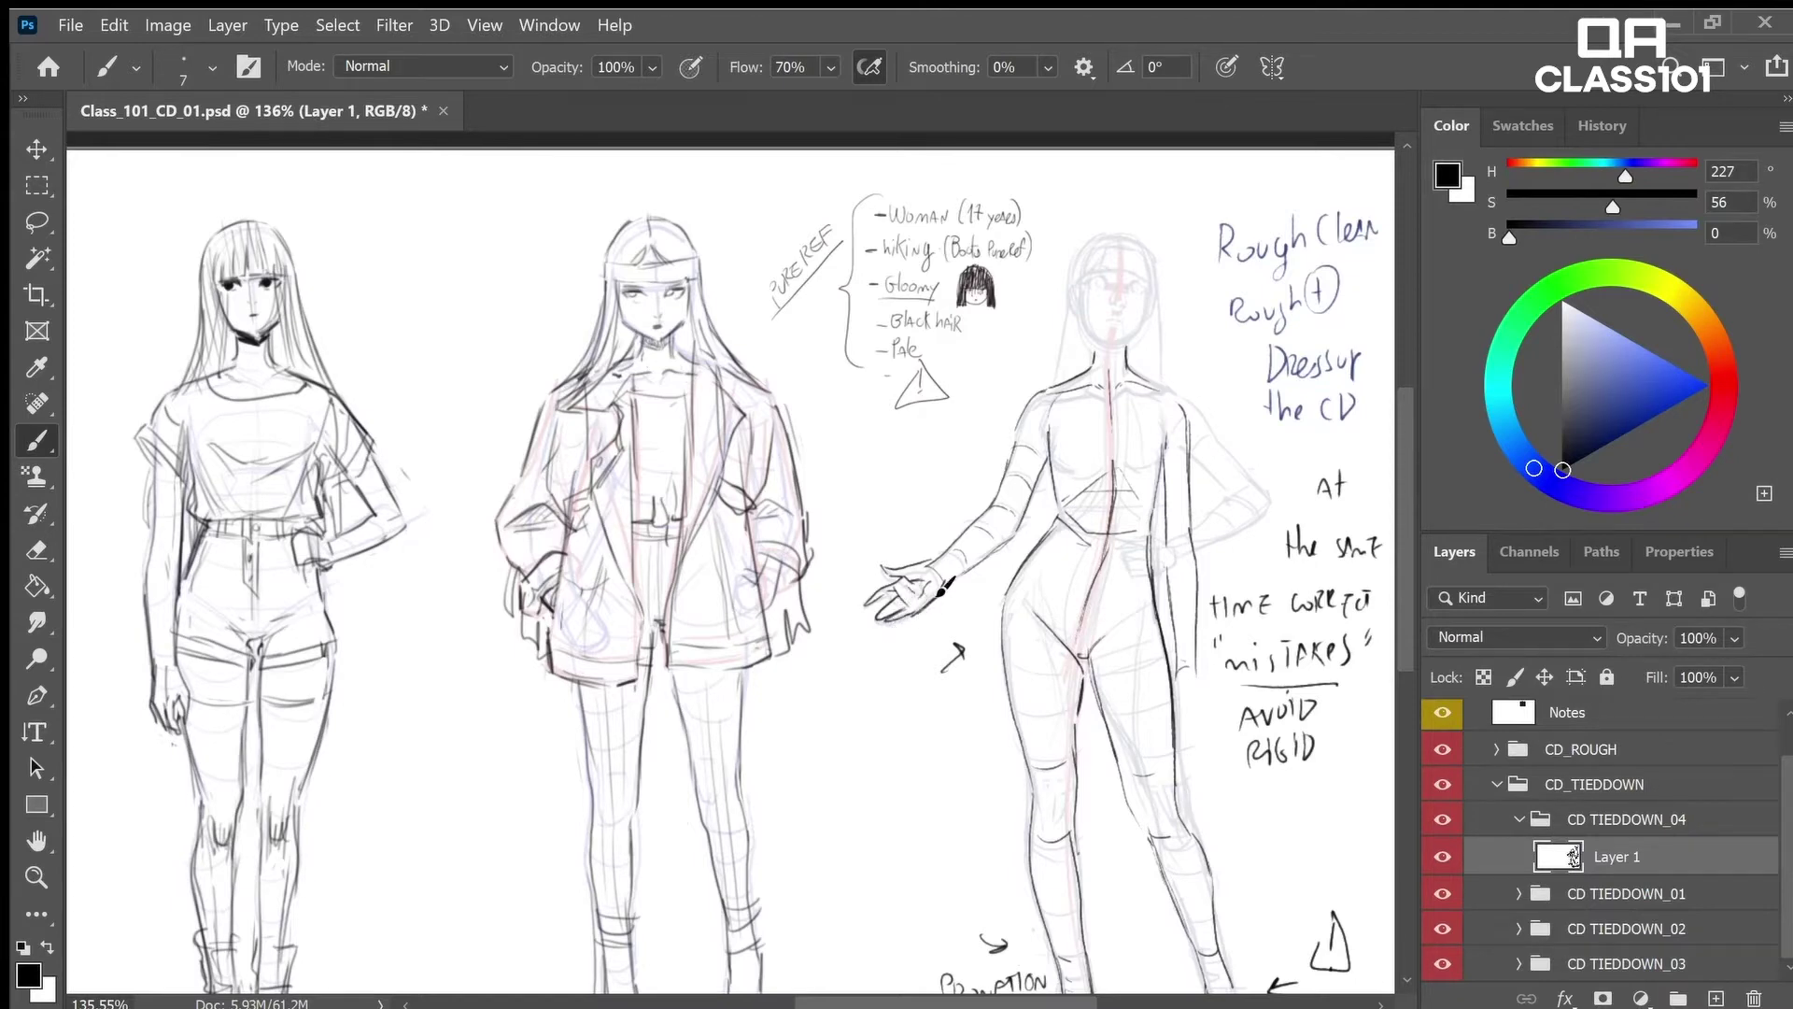
# Clean up the wrist and palm lines of the fourth figure's outstretched hand
pyautogui.press('z')
pyautogui.moveTo(903, 597); pyautogui.dragTo(926, 600)
pyautogui.press('e')
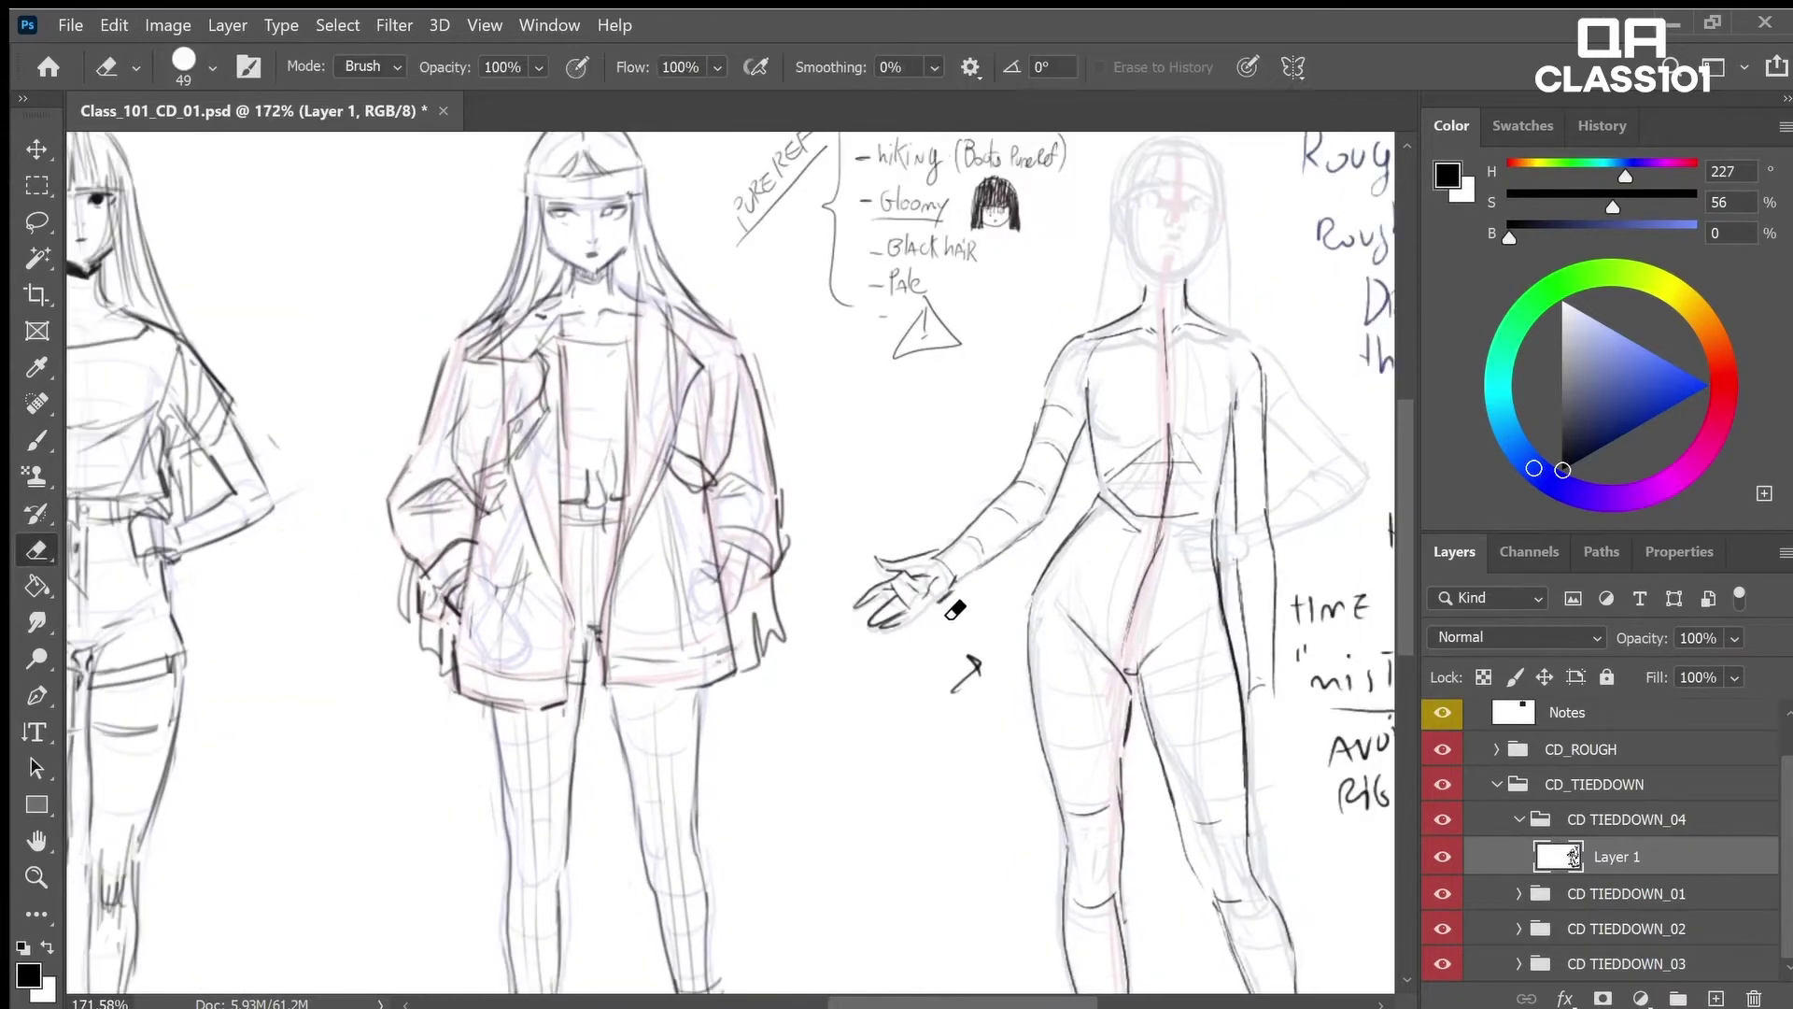
pyautogui.press('b')
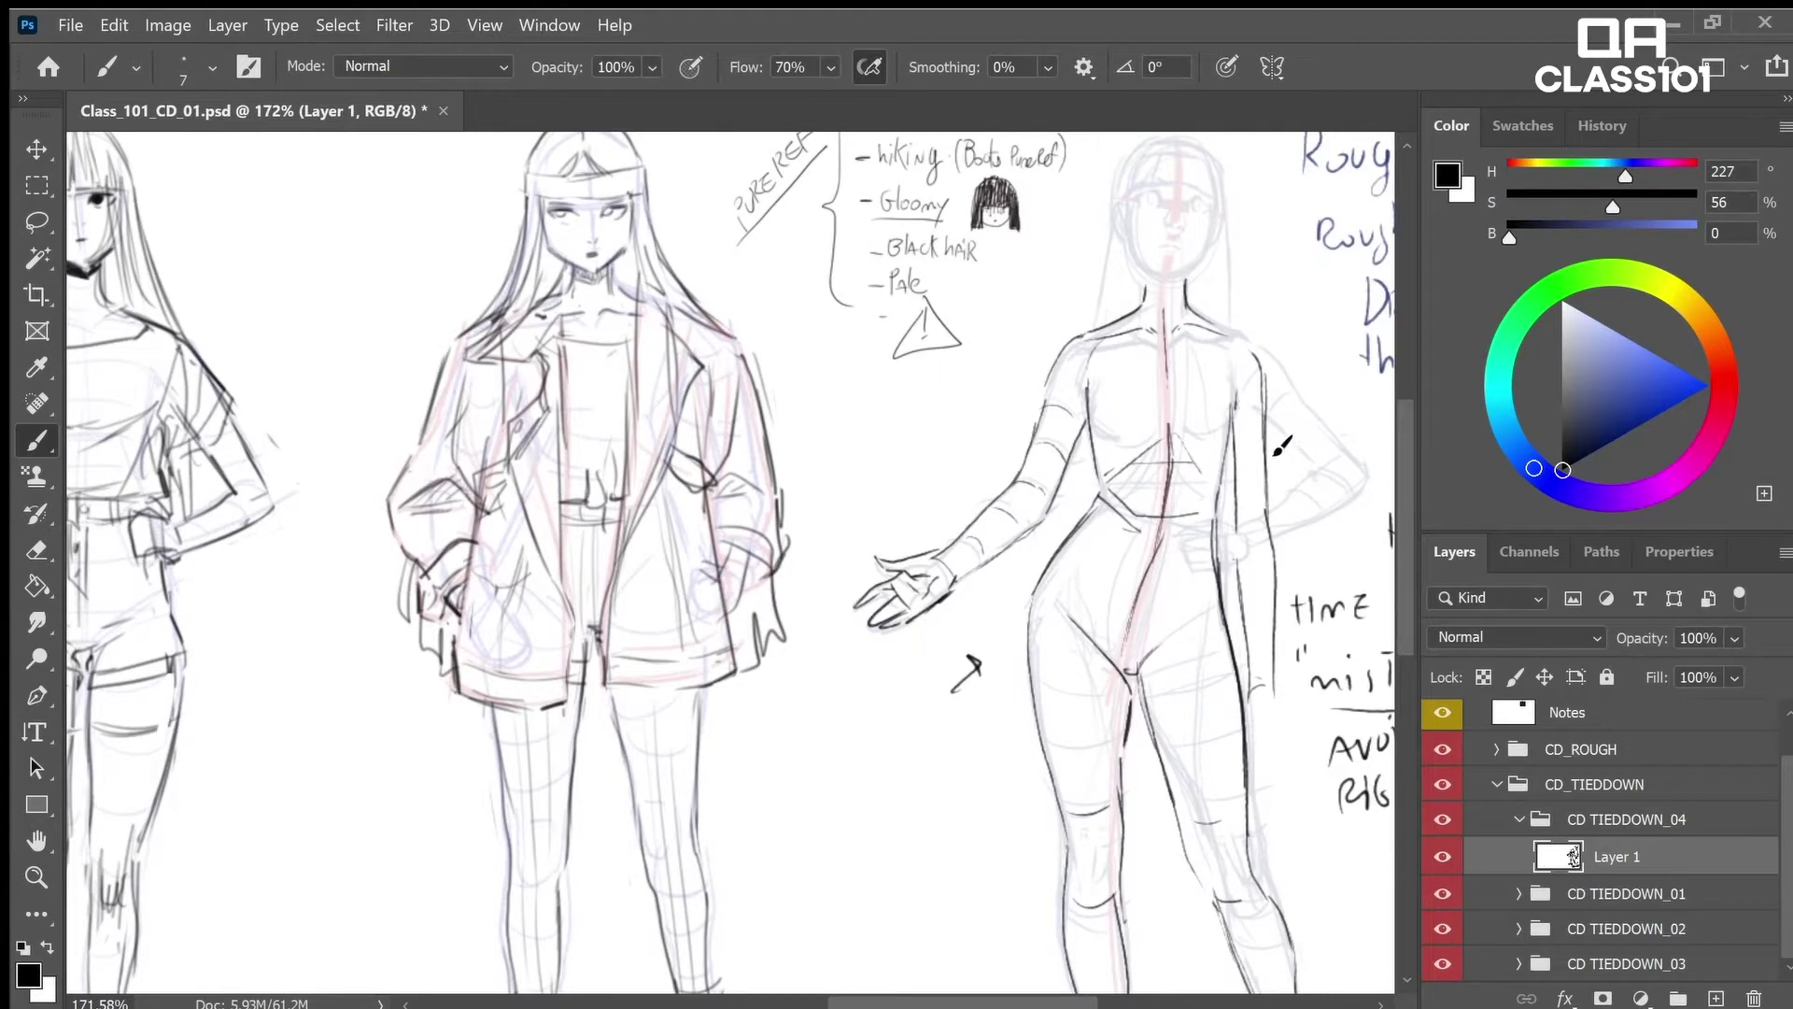
pyautogui.moveTo(1282, 447); pyautogui.dragTo(1273, 412)
pyautogui.press('e')
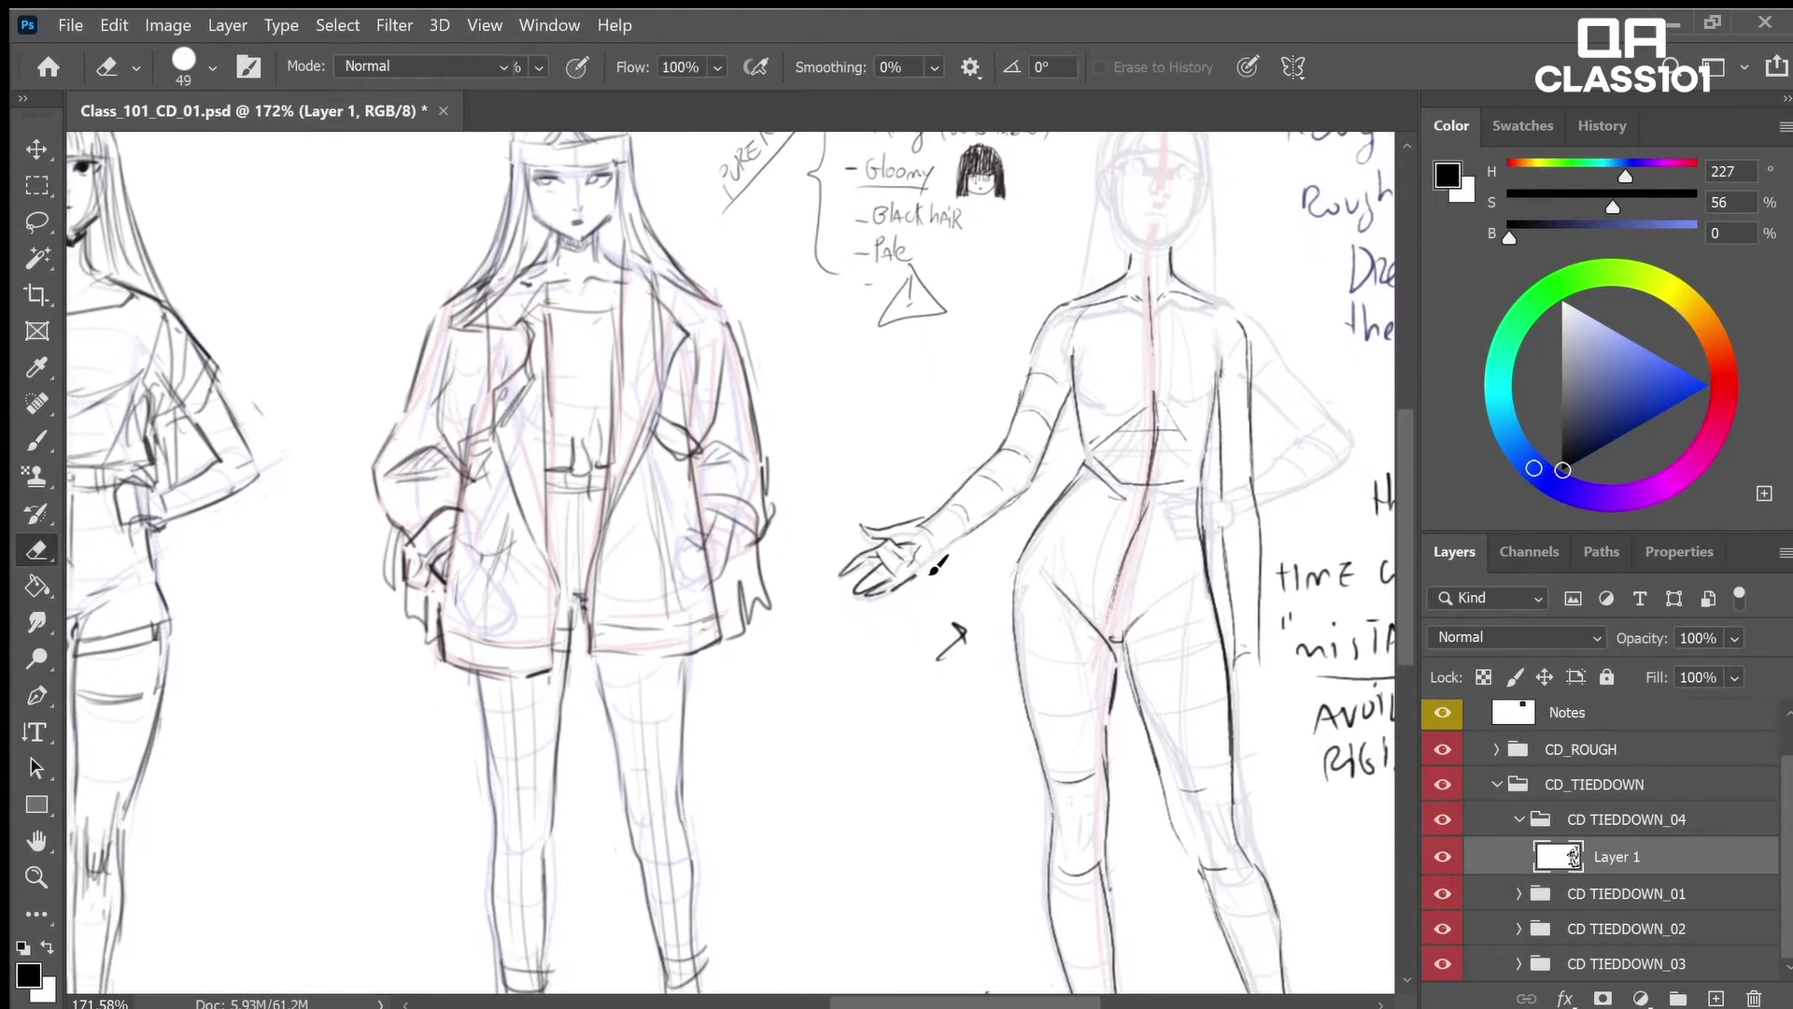
pyautogui.press('b')
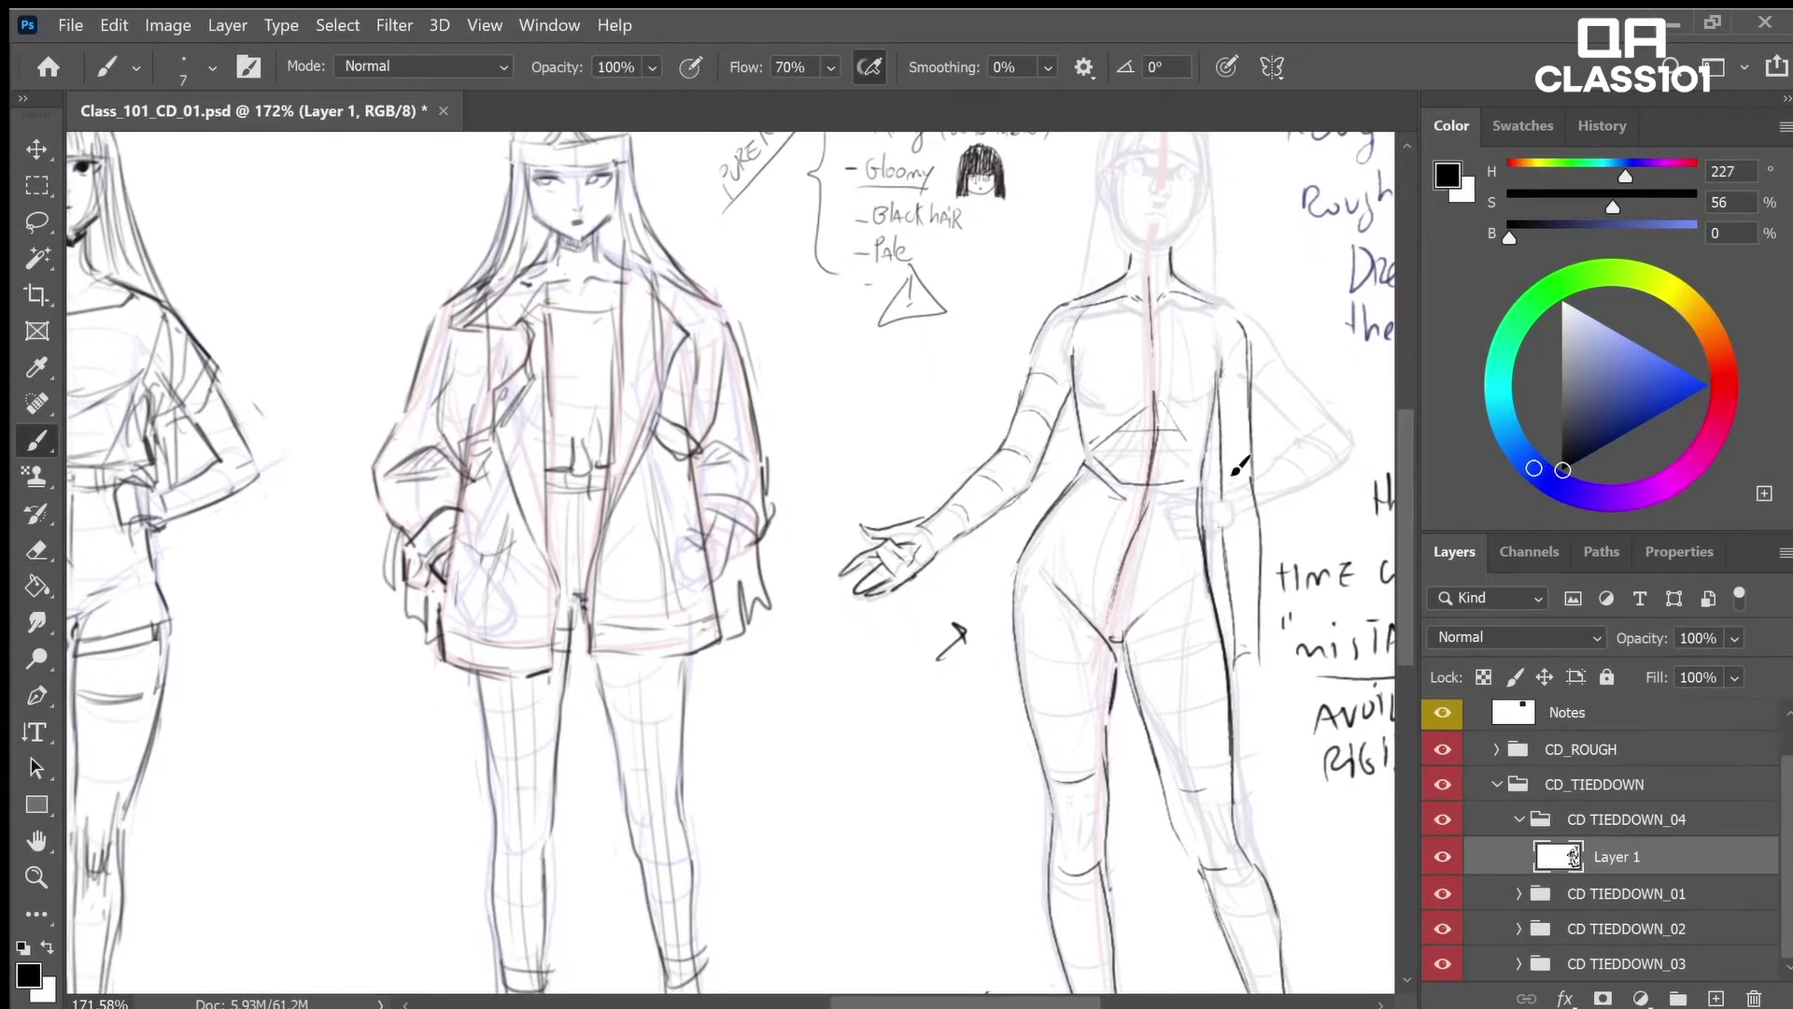
# Redraw the hanging arm's elbow and forearm beside the hip and outline its relaxed hand against the thigh
pyautogui.press('e')
pyautogui.press('b')
pyautogui.moveTo(1215, 407); pyautogui.dragTo(1216, 516)
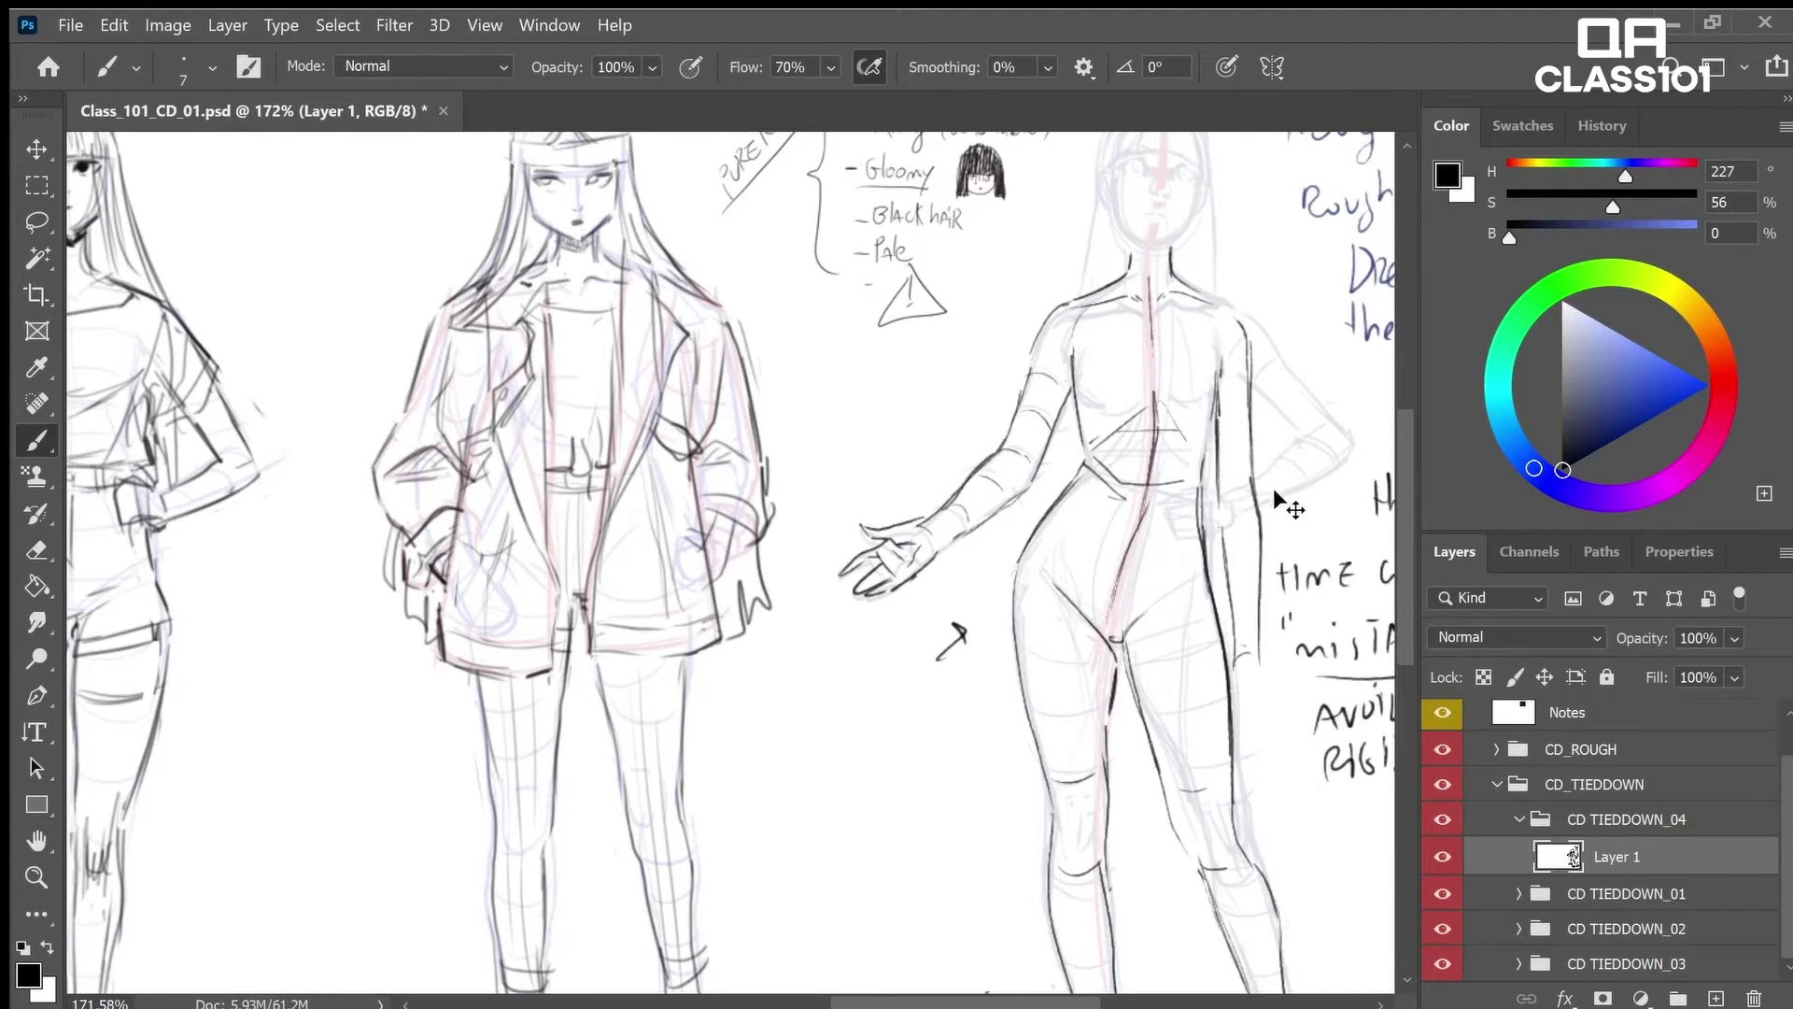
pyautogui.press('e')
pyautogui.press('b')
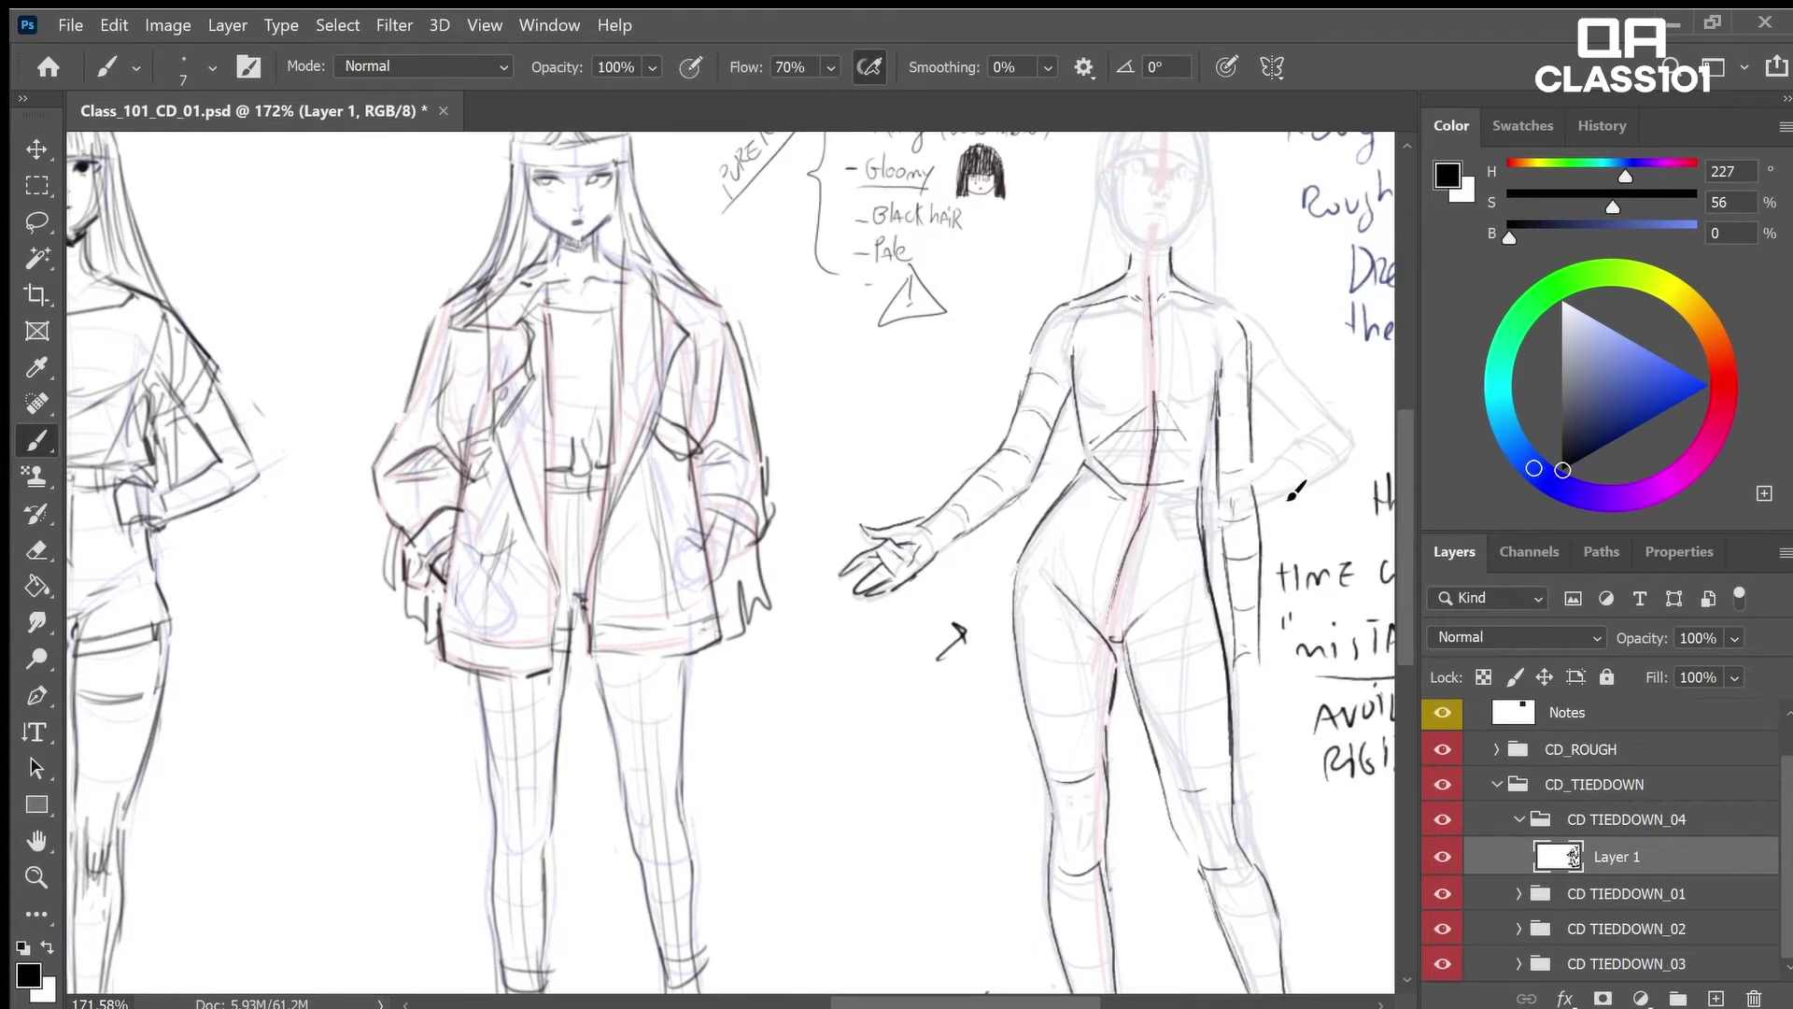
pyautogui.moveTo(1244, 487); pyautogui.dragTo(1234, 661)
pyautogui.moveTo(1235, 659); pyautogui.dragTo(1259, 482)
pyautogui.hotkey('ctrl', 'z')
pyautogui.moveTo(1230, 639); pyautogui.dragTo(1221, 725)
pyautogui.moveTo(1259, 660)
pyautogui.mouseDown()
pyautogui.moveTo(1251, 726)
pyautogui.moveTo(1229, 717)
pyautogui.mouseUp()
# Try an upward-arching eye line with a small eye circle and an upward arrow on the fourth figure's head
pyautogui.press('z')
pyautogui.moveTo(1299, 566); pyautogui.dragTo(1214, 566)
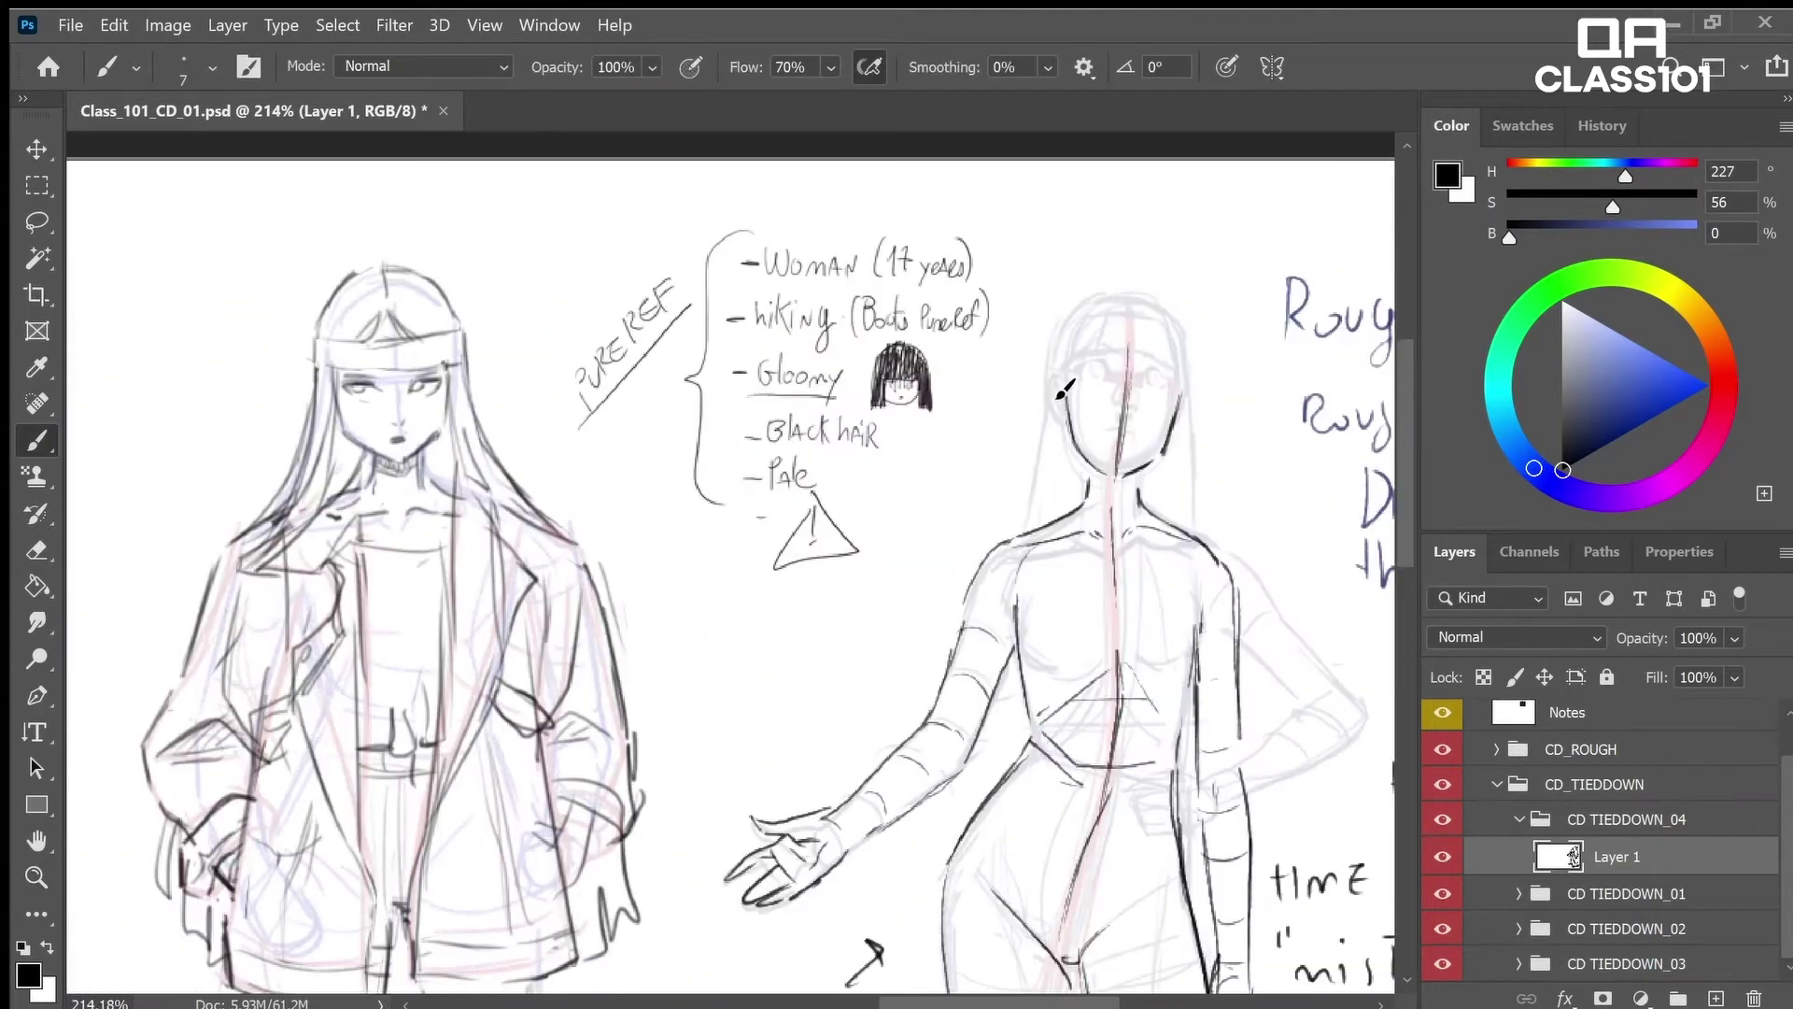
pyautogui.moveTo(1061, 379); pyautogui.dragTo(1192, 406)
pyautogui.moveTo(1091, 367); pyautogui.dragTo(1089, 372)
pyautogui.moveTo(1148, 308); pyautogui.dragTo(1149, 251)
pyautogui.moveTo(1135, 272); pyautogui.dragTo(1162, 276)
pyautogui.moveTo(1139, 377)
pyautogui.mouseDown()
pyautogui.moveTo(1070, 390)
pyautogui.moveTo(1196, 390)
pyautogui.mouseUp()
pyautogui.press('e')
pyautogui.press('b')
pyautogui.moveTo(1068, 394)
pyautogui.mouseDown()
pyautogui.moveTo(1175, 402)
pyautogui.moveTo(1117, 475)
pyautogui.mouseUp()
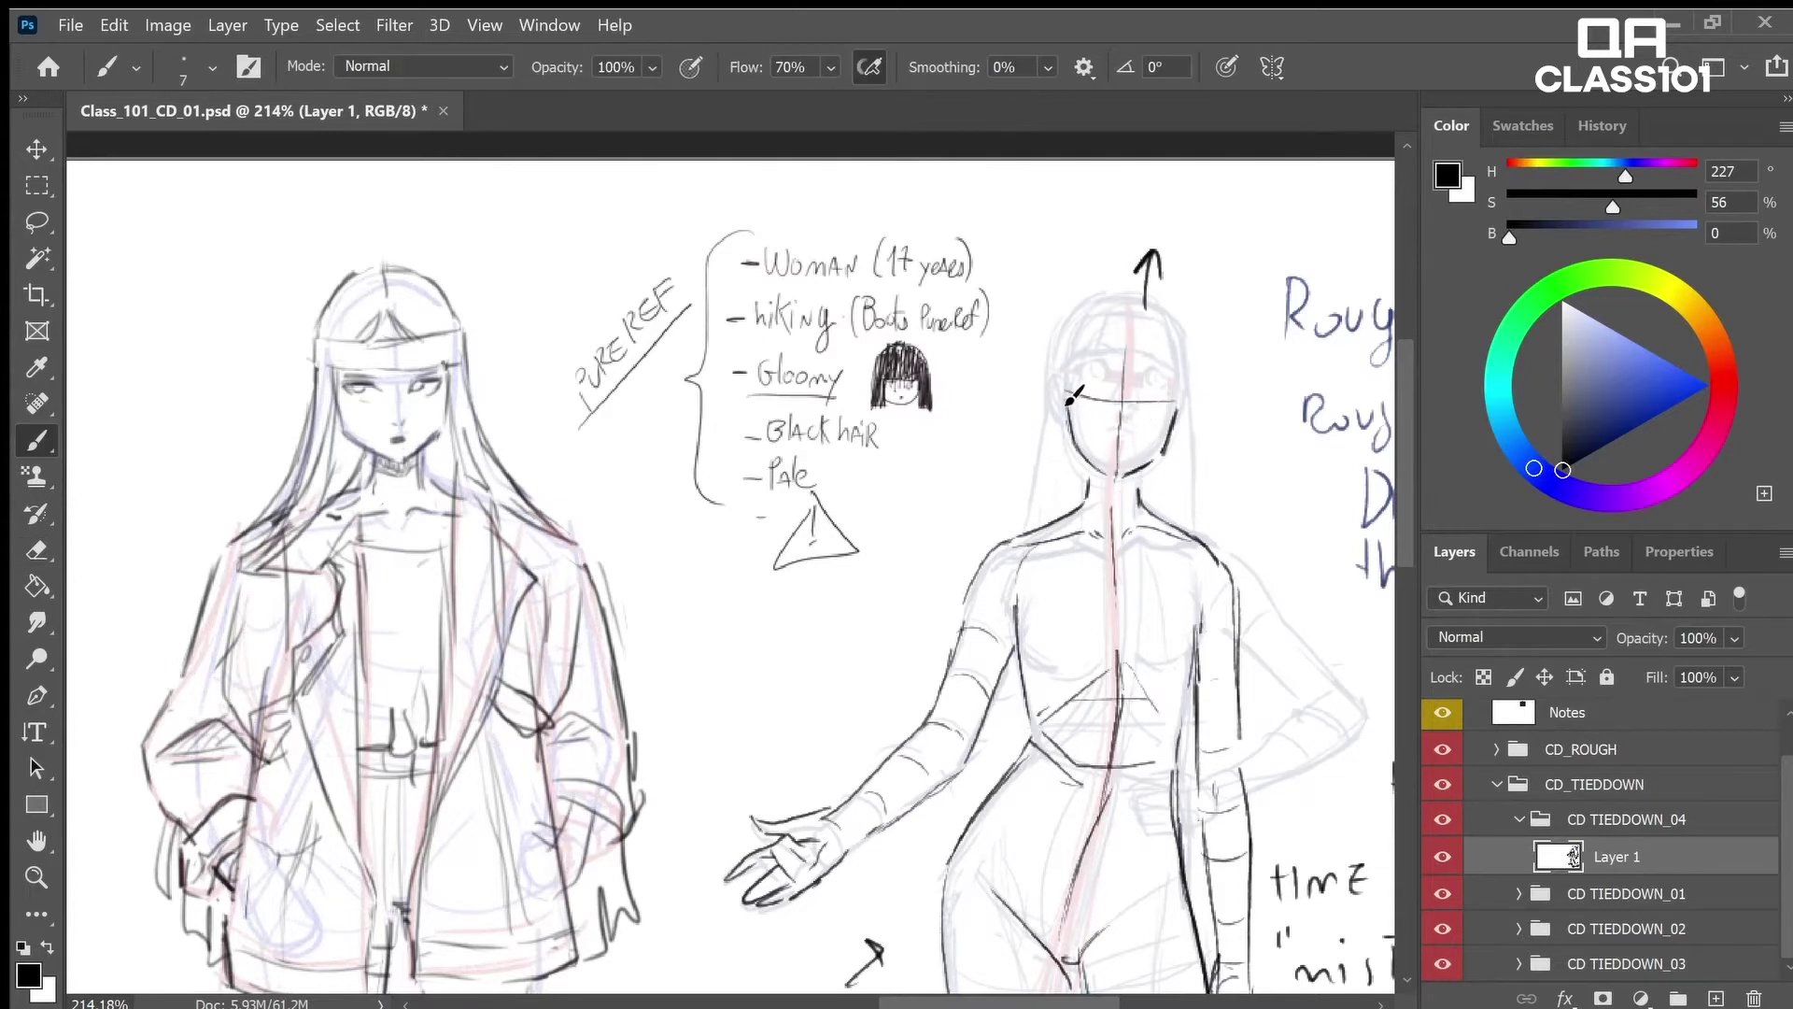
pyautogui.moveTo(1061, 378)
pyautogui.mouseDown()
pyautogui.moveTo(1129, 363)
pyautogui.moveTo(1193, 403)
pyautogui.moveTo(1094, 354)
pyautogui.moveTo(1148, 250)
pyautogui.moveTo(1162, 273)
pyautogui.mouseUp()
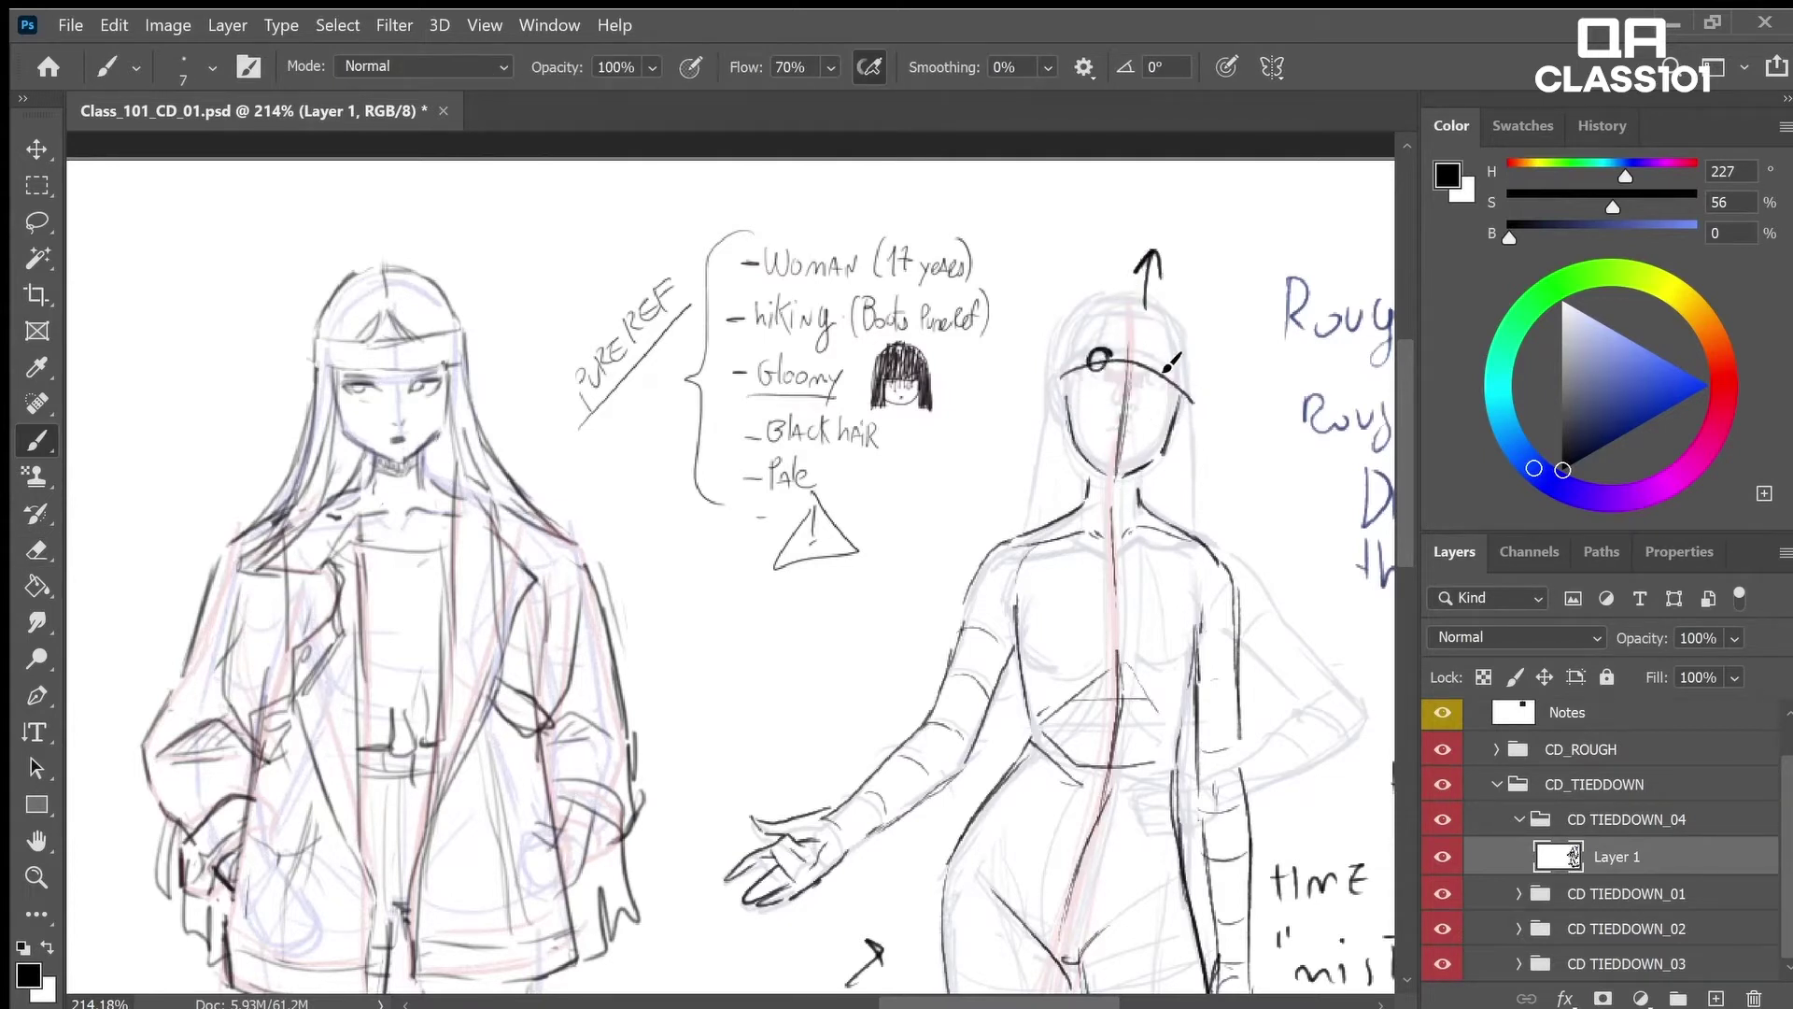
pyautogui.moveTo(1138, 364)
pyautogui.mouseDown()
pyautogui.moveTo(1156, 396)
pyautogui.moveTo(1139, 373)
pyautogui.moveTo(1123, 445)
pyautogui.moveTo(1158, 389)
pyautogui.moveTo(1118, 458)
pyautogui.moveTo(1095, 375)
pyautogui.moveTo(1089, 403)
pyautogui.moveTo(1067, 396)
pyautogui.moveTo(1203, 408)
pyautogui.mouseUp()
pyautogui.press('e')
pyautogui.press('b')
# Draw a downward-curving eye line across the face with a downward arrow beside the jaw, and erase the upward arrow above the head
pyautogui.moveTo(1067, 392)
pyautogui.mouseDown()
pyautogui.moveTo(1137, 415)
pyautogui.moveTo(1122, 363)
pyautogui.moveTo(1115, 477)
pyautogui.mouseUp()
pyautogui.press('e')
pyautogui.press('b')
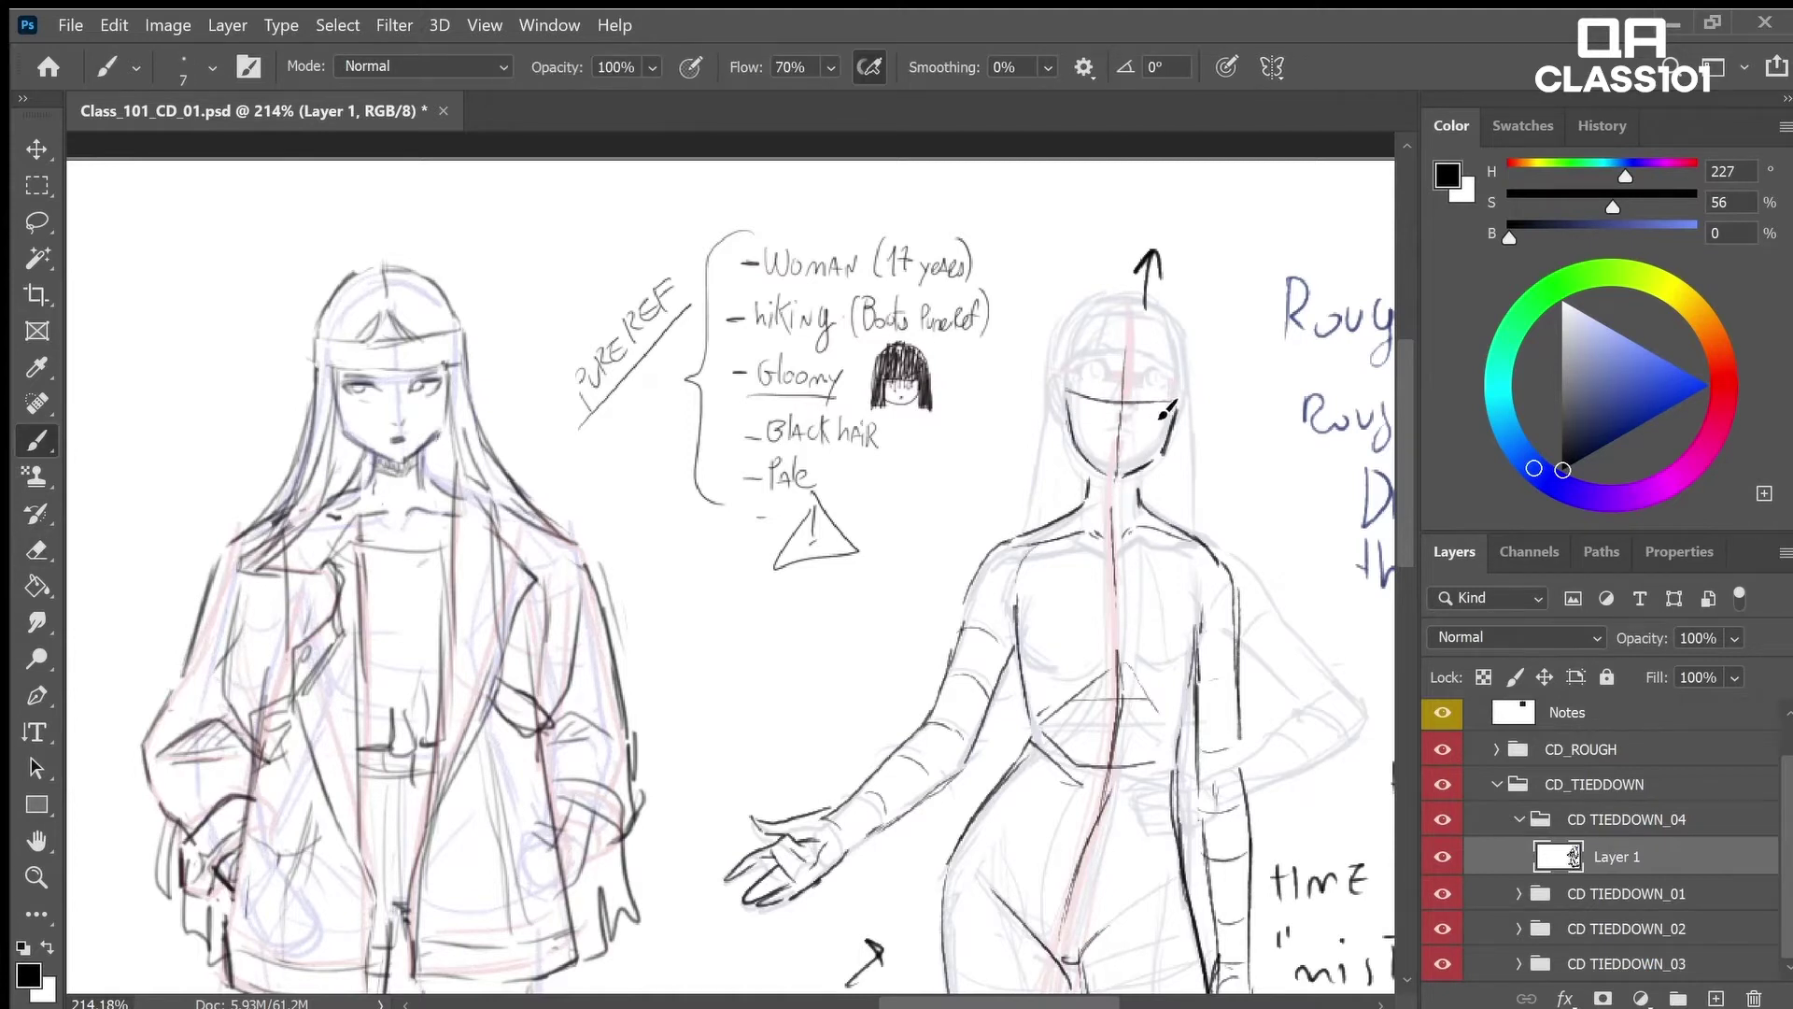
pyautogui.moveTo(1084, 396)
pyautogui.mouseDown()
pyautogui.moveTo(1186, 395)
pyautogui.moveTo(1197, 493)
pyautogui.mouseUp()
pyautogui.moveTo(1189, 476); pyautogui.dragTo(1206, 474)
pyautogui.press('e')
pyautogui.moveTo(1147, 250); pyautogui.dragTo(1156, 309)
# Handwrite the note "Looking INSIDE" beside the downward arrow, with a box around "INSIDE"
pyautogui.press('b')
pyautogui.moveTo(1231, 450); pyautogui.dragTo(1229, 486)
pyautogui.moveTo(1242, 475); pyautogui.dragTo(1250, 484)
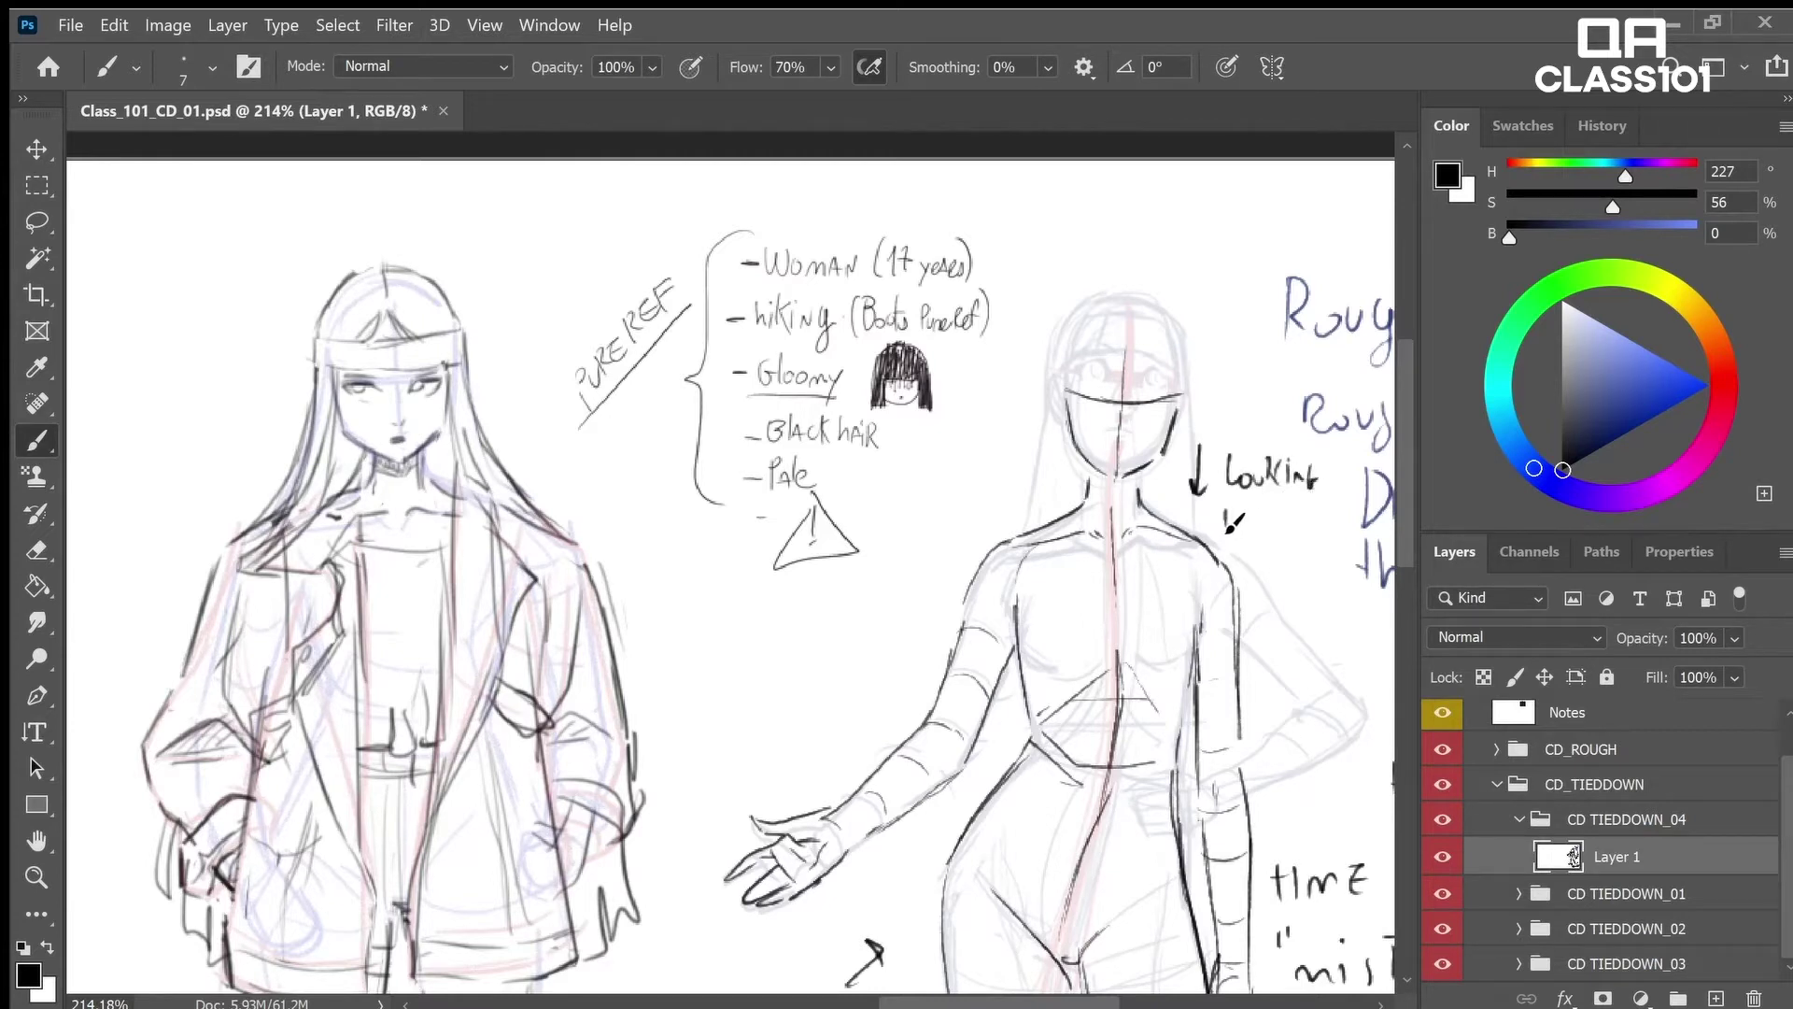
pyautogui.moveTo(752, 411)
pyautogui.mouseDown()
pyautogui.moveTo(753, 359)
pyautogui.moveTo(728, 427)
pyautogui.mouseUp()
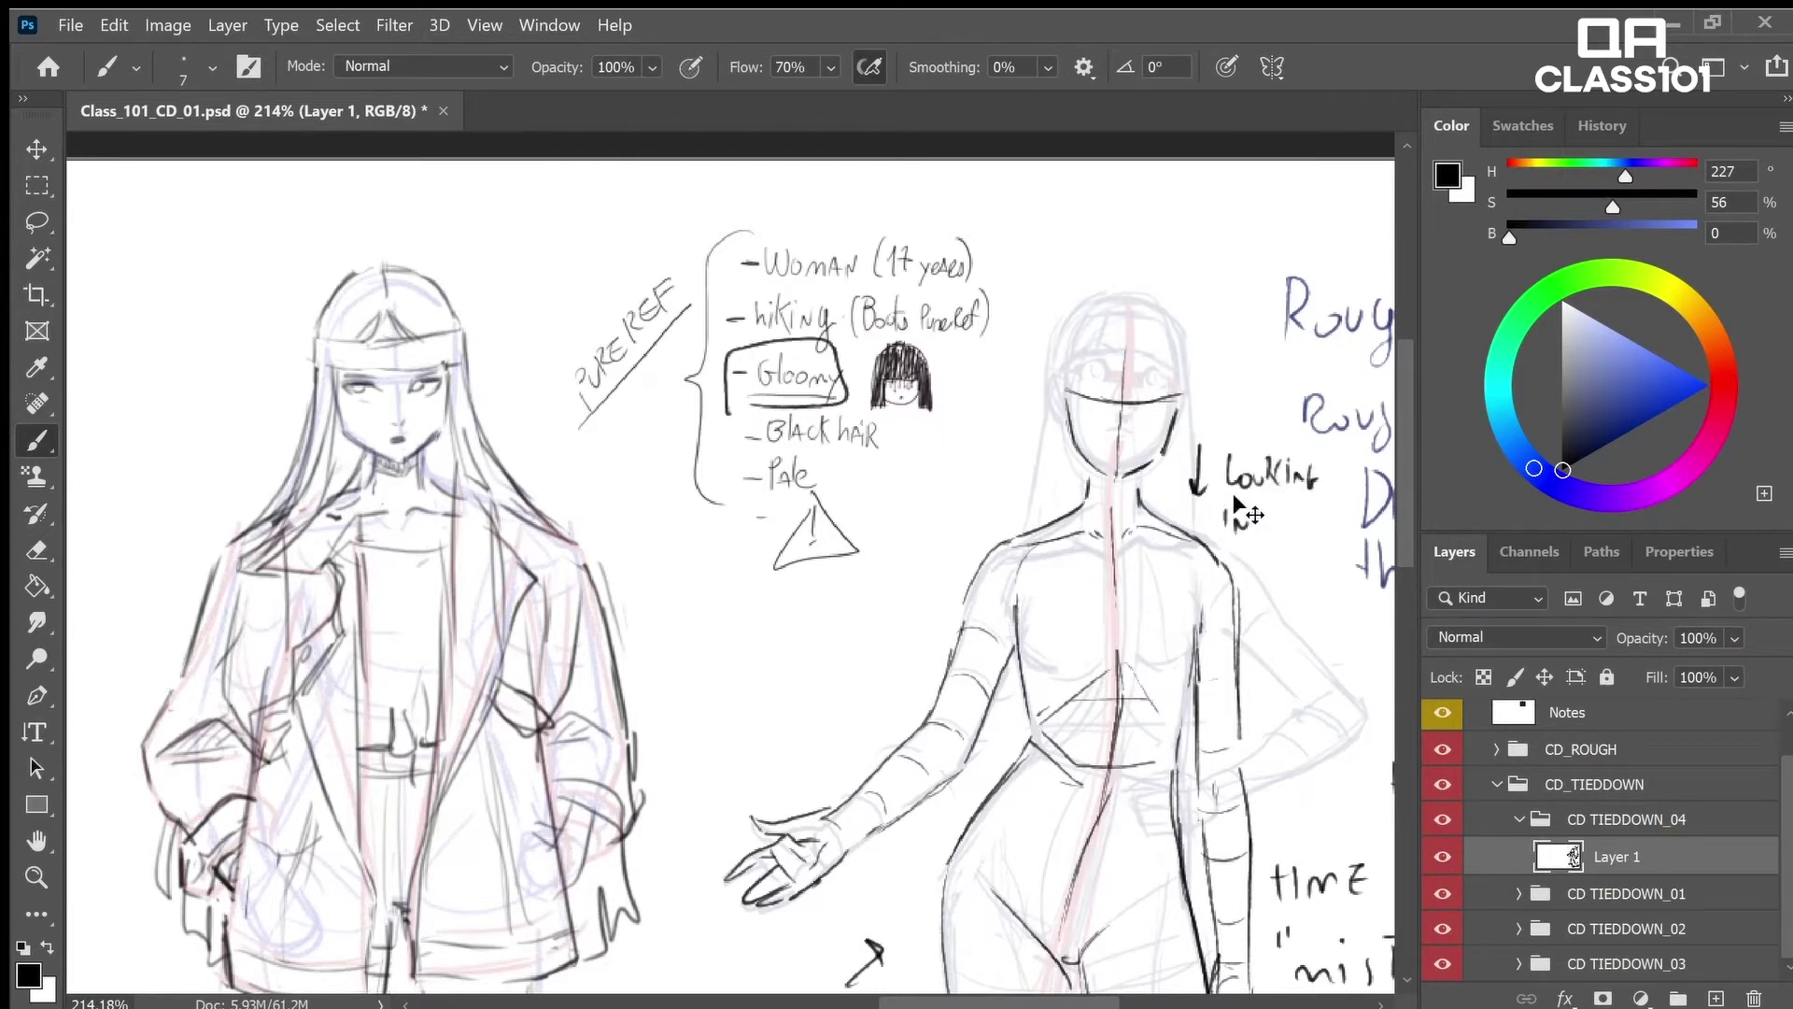
pyautogui.hotkey('ctrl', 'z')
pyautogui.moveTo(1264, 512)
pyautogui.mouseDown()
pyautogui.moveTo(1261, 554)
pyautogui.moveTo(1267, 532)
pyautogui.moveTo(1305, 542)
pyautogui.moveTo(1297, 567)
pyautogui.moveTo(1257, 514)
pyautogui.moveTo(1220, 539)
pyautogui.mouseUp()
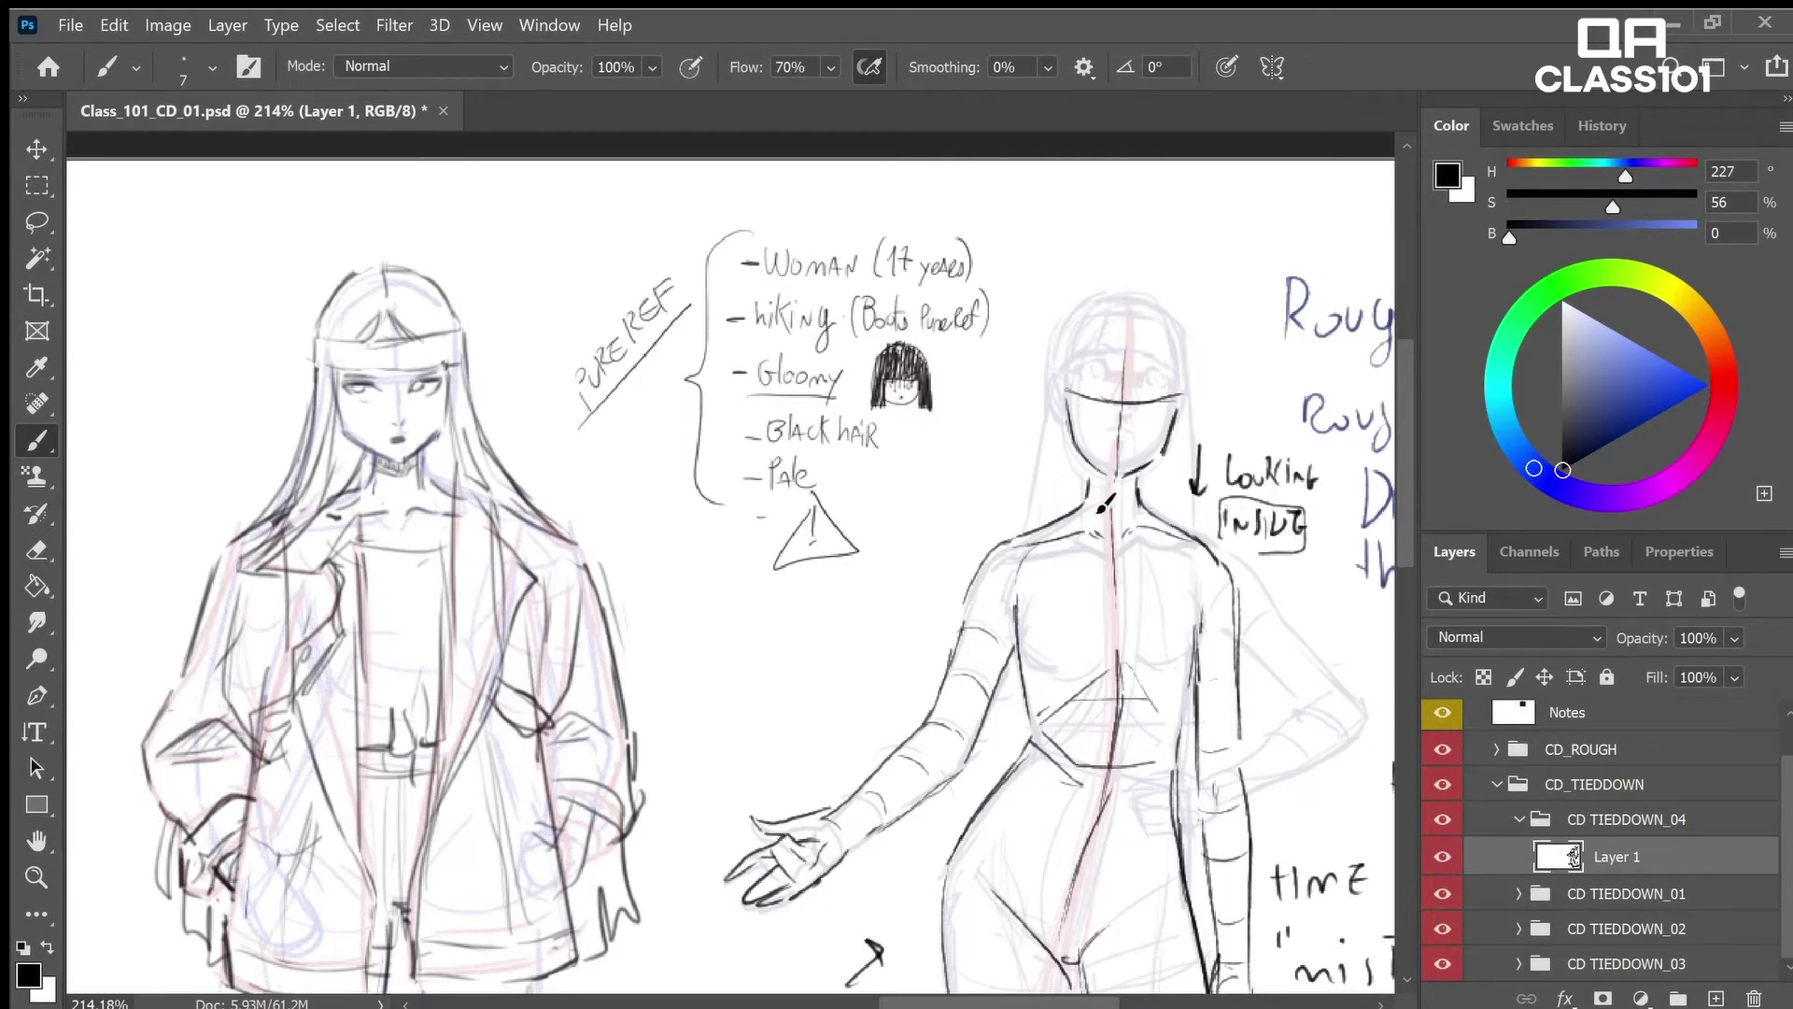
# Outline the fourth figure's skull and ears, then redraw a shorter, lower eye line and the face's centre line
pyautogui.moveTo(1066, 437)
pyautogui.mouseDown()
pyautogui.moveTo(1065, 342)
pyautogui.moveTo(1062, 368)
pyautogui.moveTo(1107, 323)
pyautogui.moveTo(1057, 367)
pyautogui.moveTo(1183, 351)
pyautogui.moveTo(1174, 431)
pyautogui.mouseUp()
pyautogui.press('e')
pyautogui.press('b')
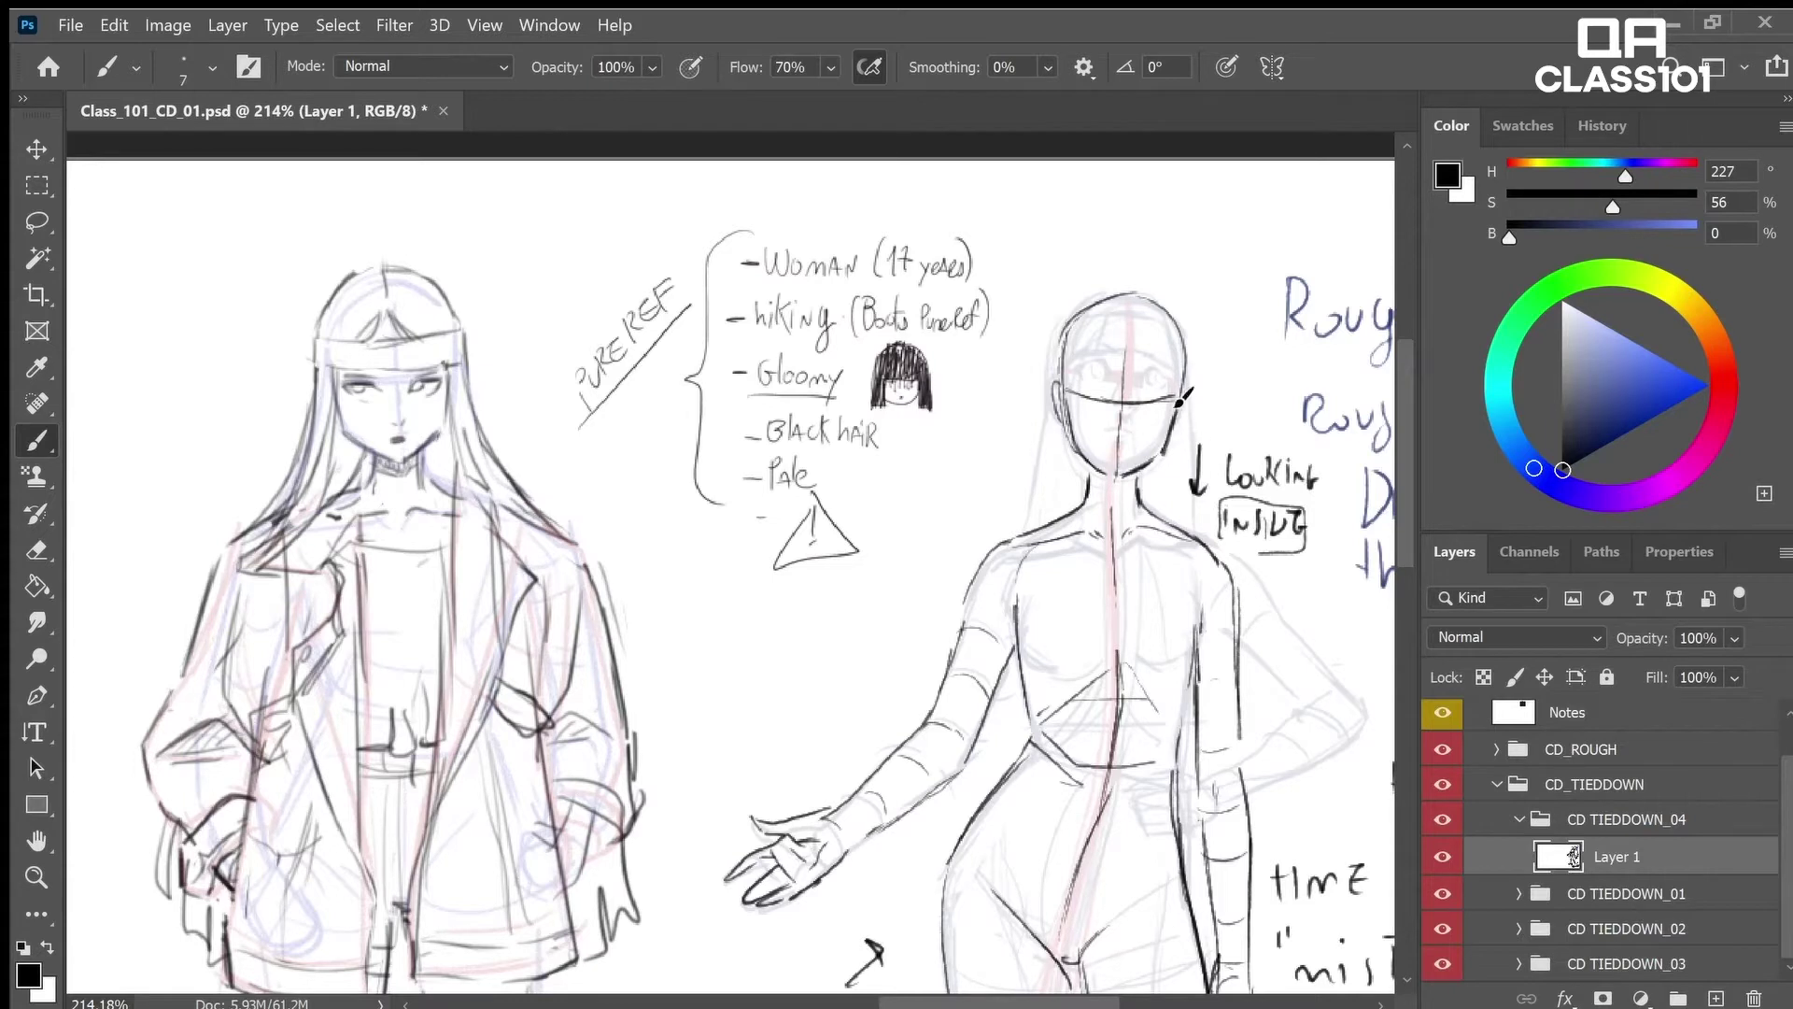
pyautogui.press('e')
pyautogui.moveTo(1067, 390); pyautogui.dragTo(1167, 411)
pyautogui.press('b')
pyautogui.moveTo(1117, 472); pyautogui.dragTo(1133, 372)
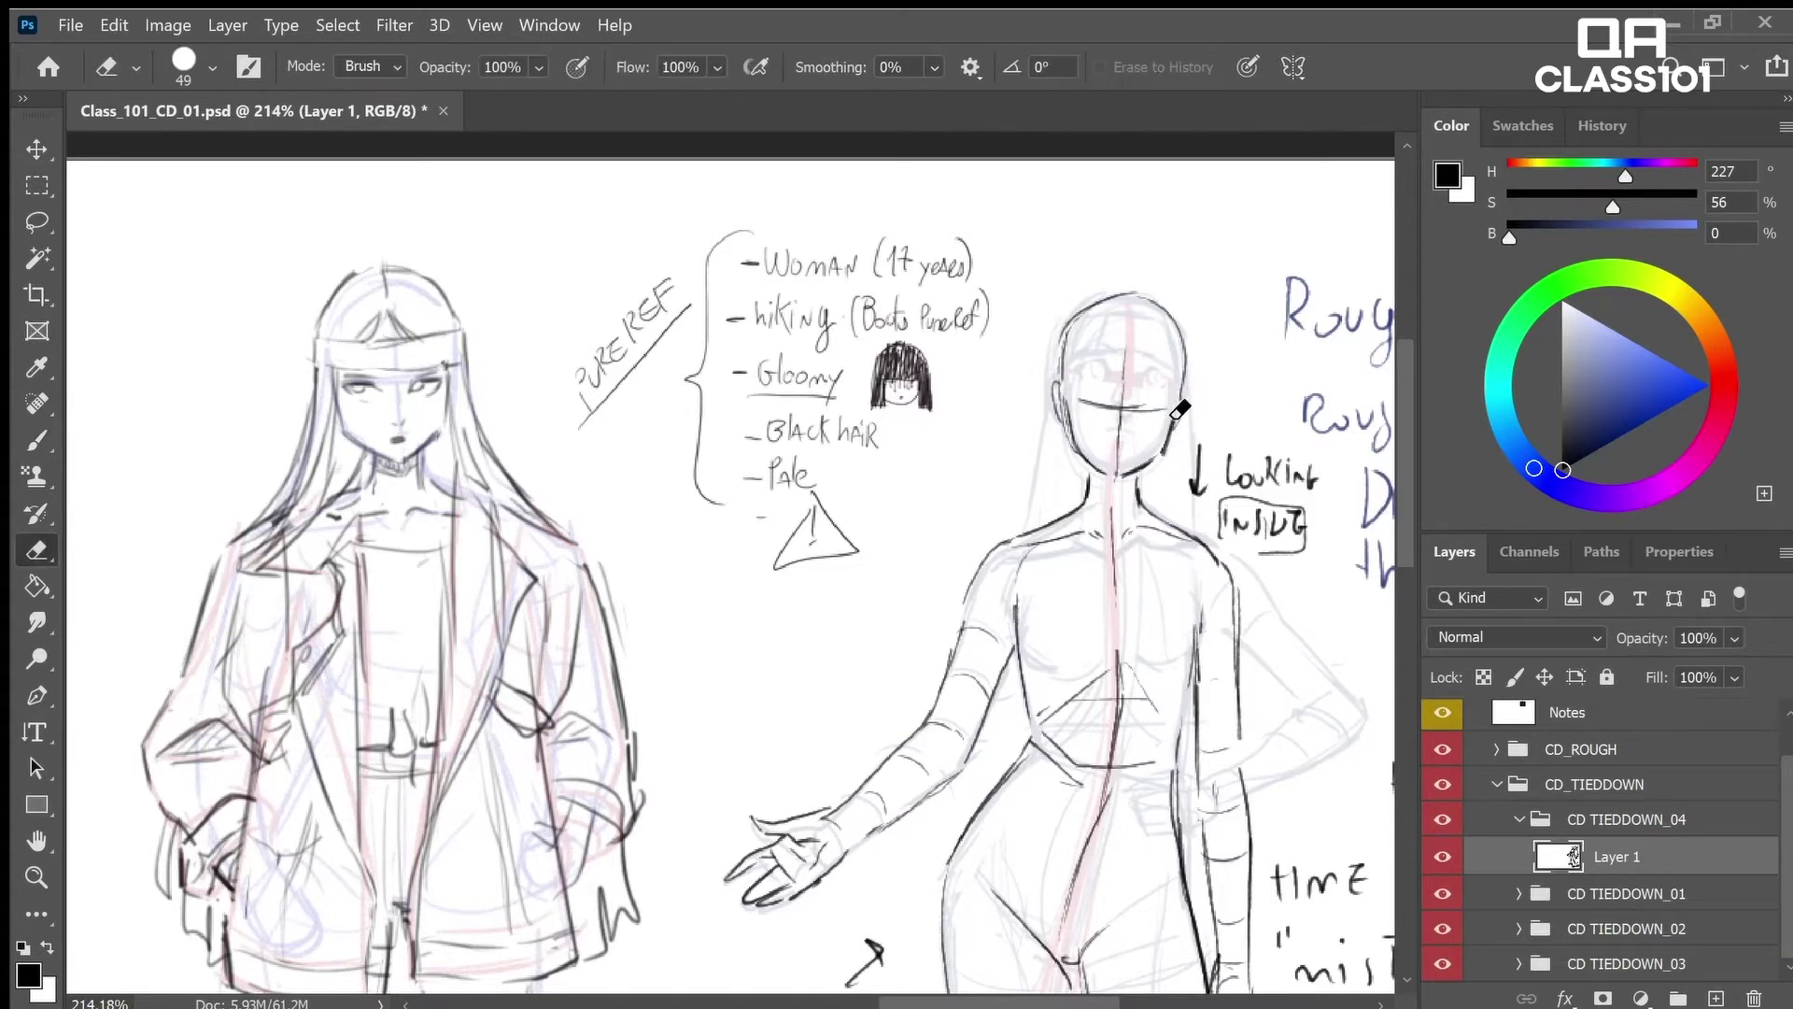
# Select the fourth figure's head outline, move it slightly down, and clear the handwritten notes beside the face and arm
pyautogui.press('z')
pyautogui.moveTo(1184, 404); pyautogui.dragTo(1223, 357)
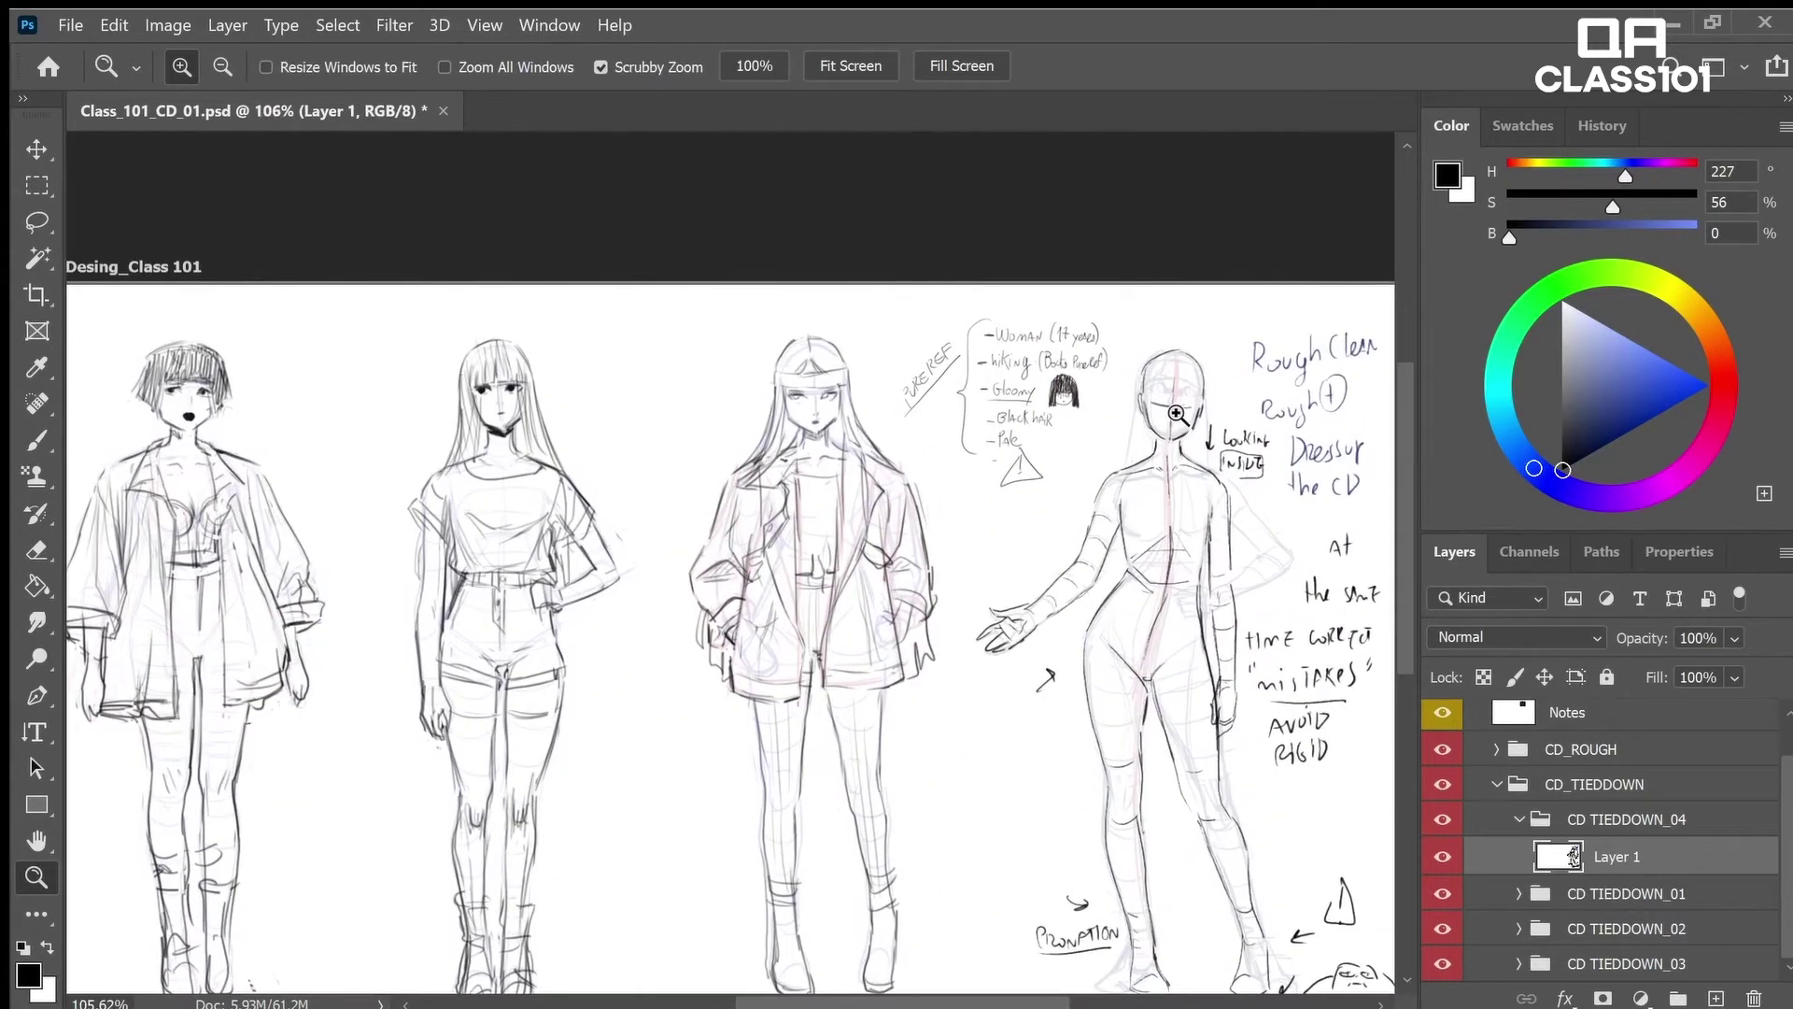
pyautogui.press('alt')
pyautogui.scroll(2, 1219, 385)
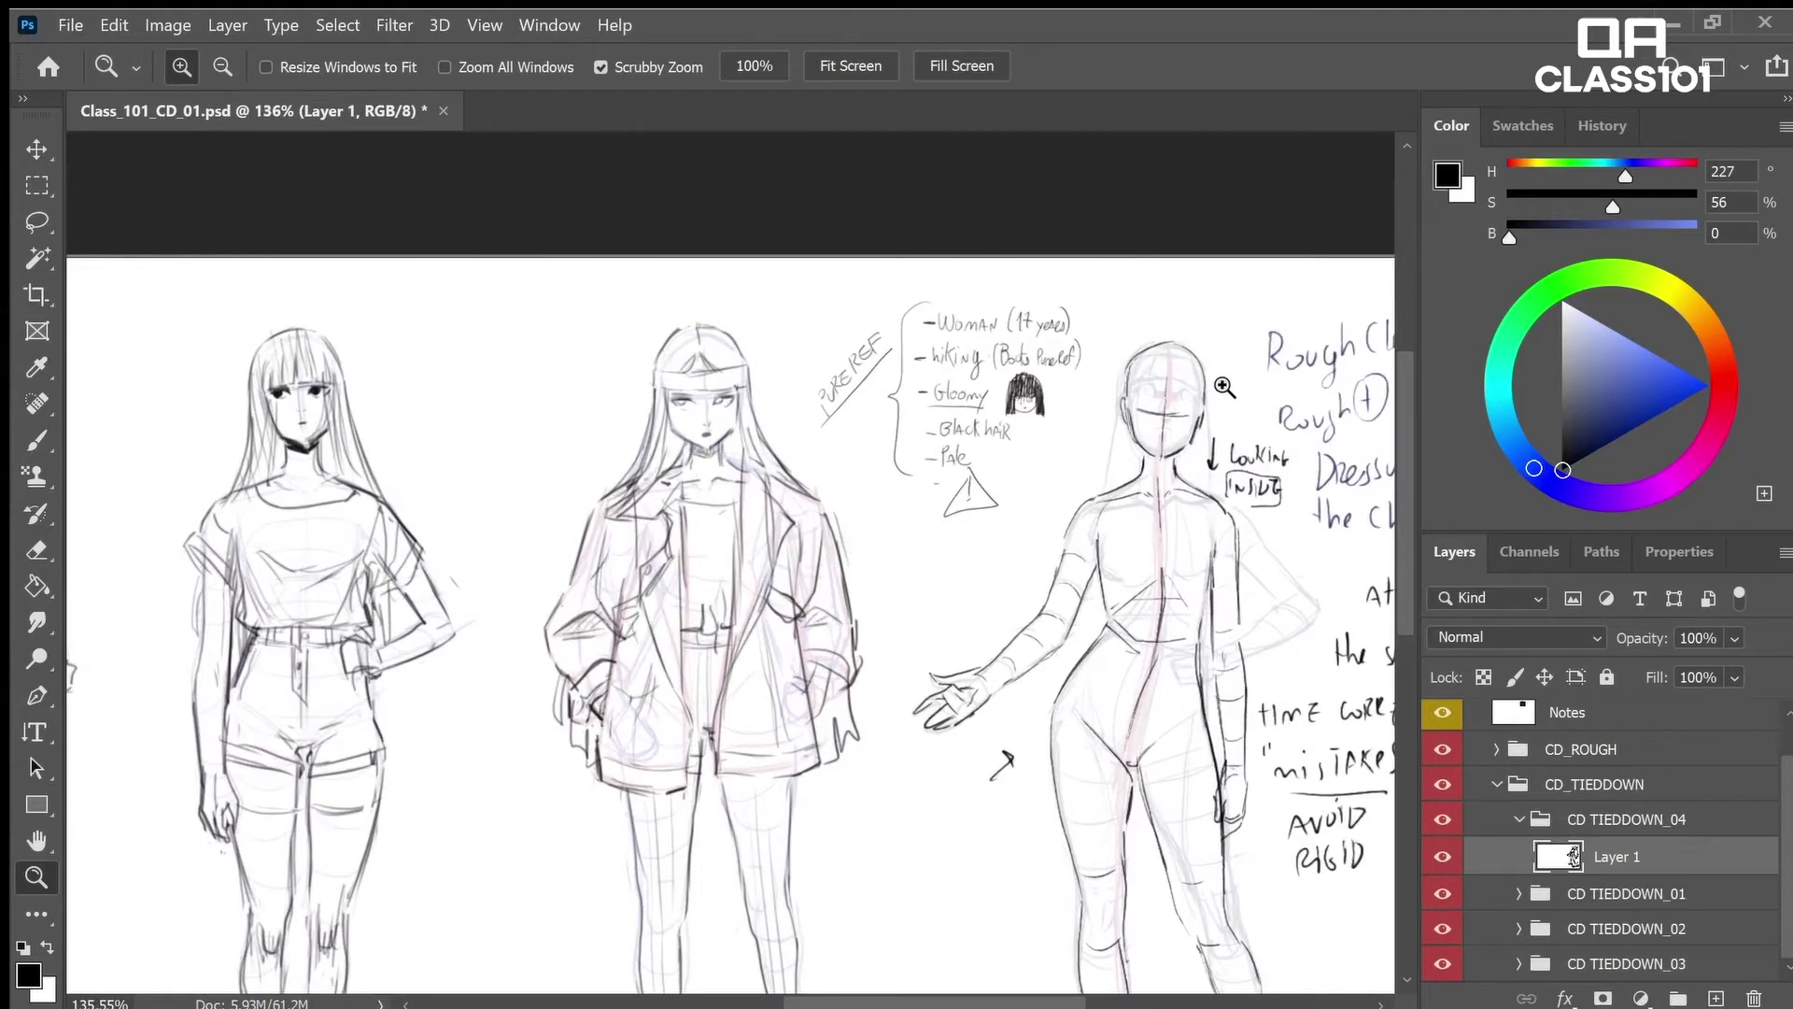
pyautogui.press('b')
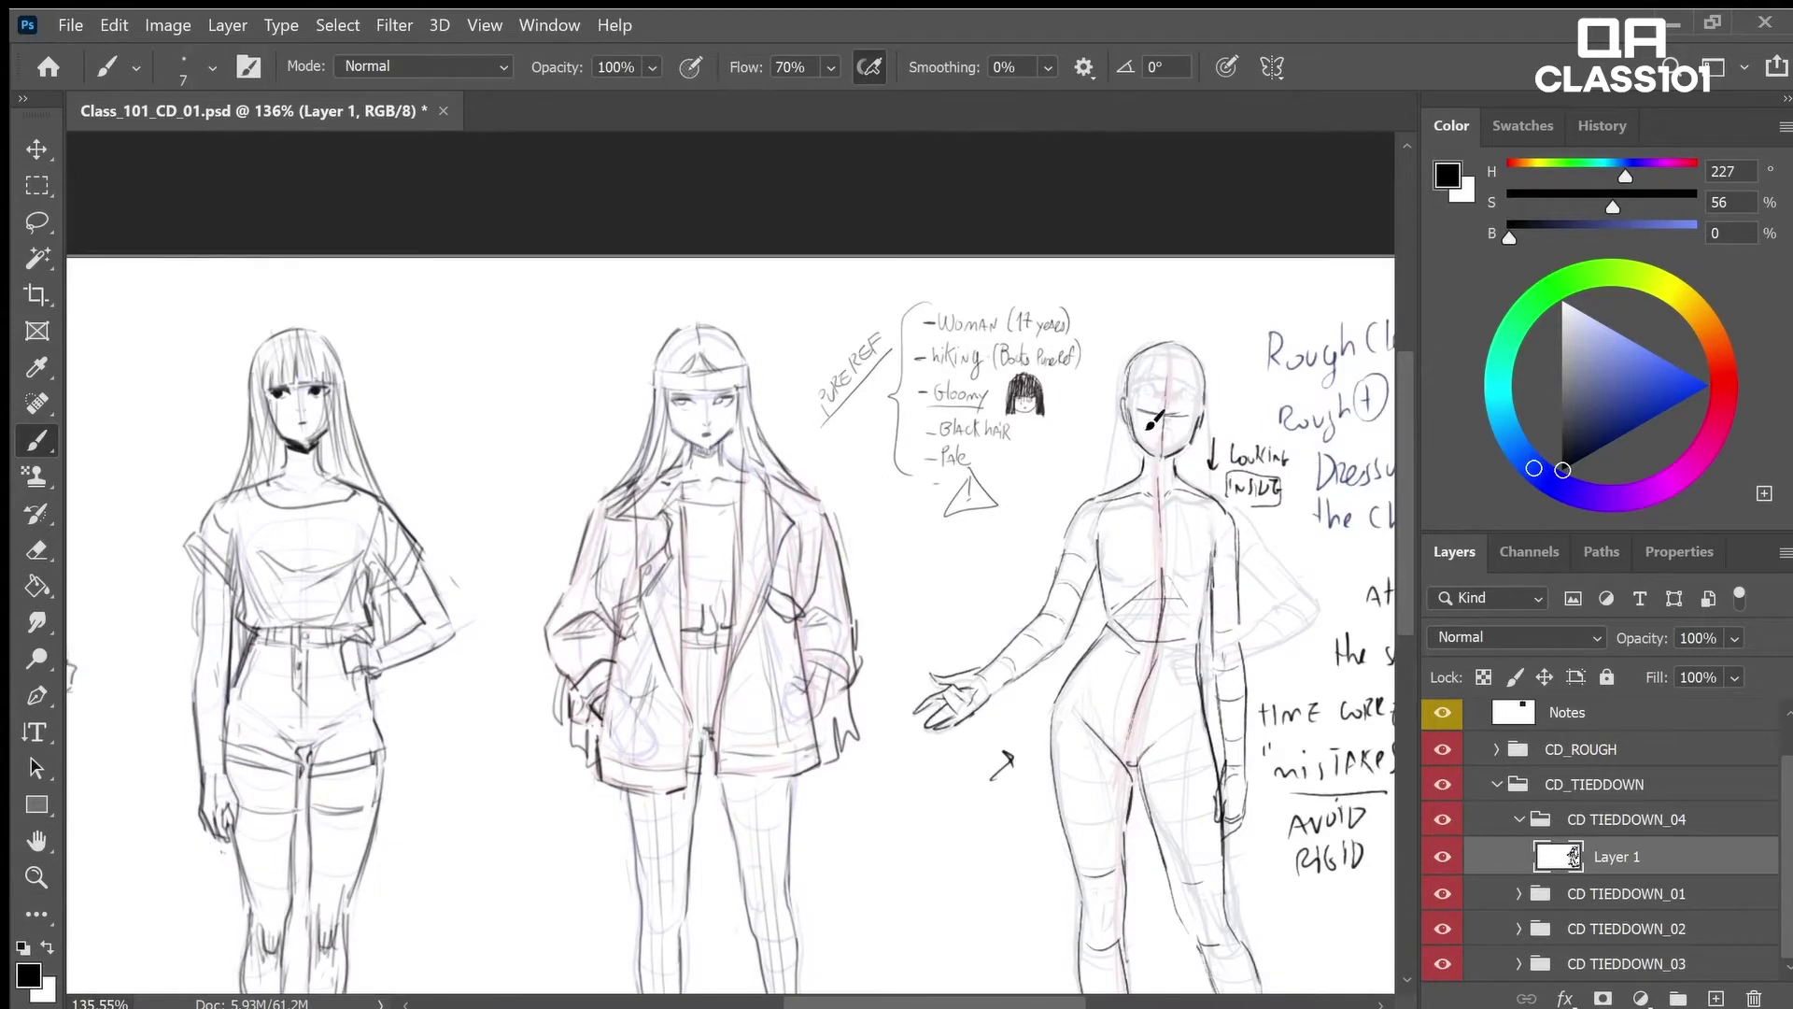
pyautogui.press('z')
pyautogui.moveTo(1202, 364); pyautogui.dragTo(1215, 364)
pyautogui.press('b')
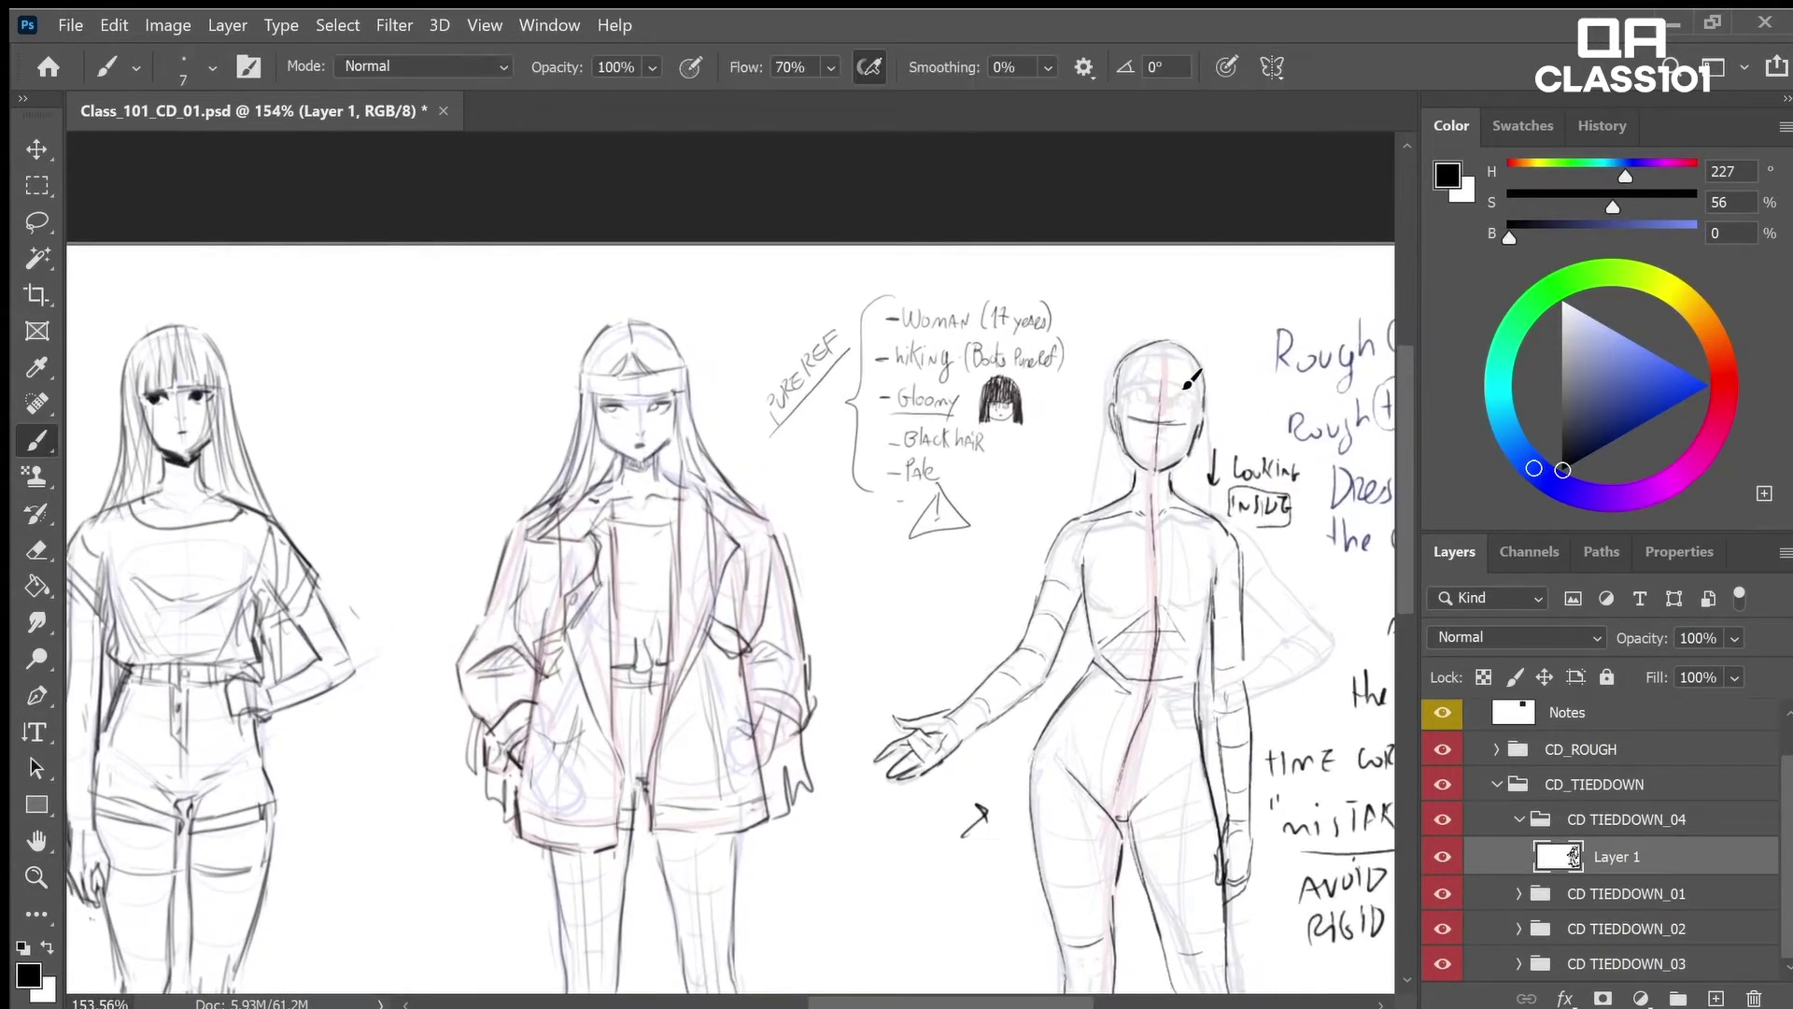
pyautogui.click(39, 221)
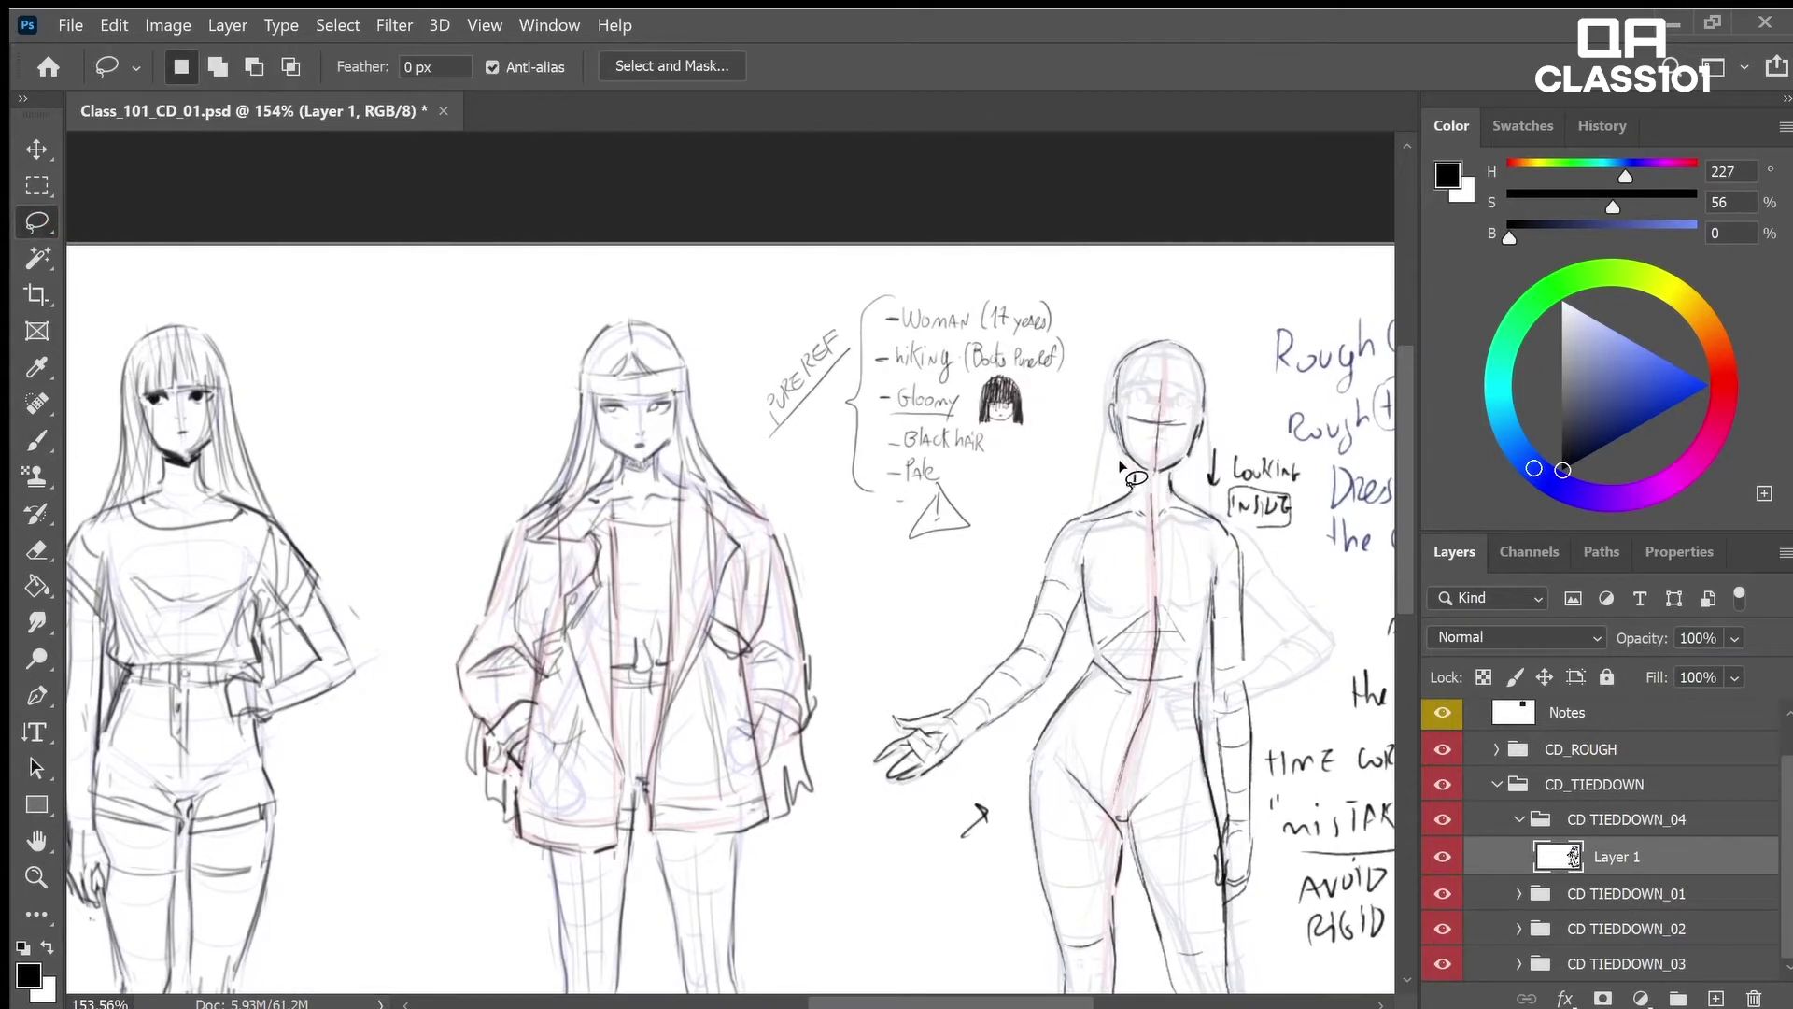
pyautogui.moveTo(1125, 467)
pyautogui.mouseDown()
pyautogui.moveTo(1158, 486)
pyautogui.moveTo(1194, 475)
pyautogui.moveTo(1181, 301)
pyautogui.moveTo(1132, 463)
pyautogui.mouseUp()
pyautogui.press('v')
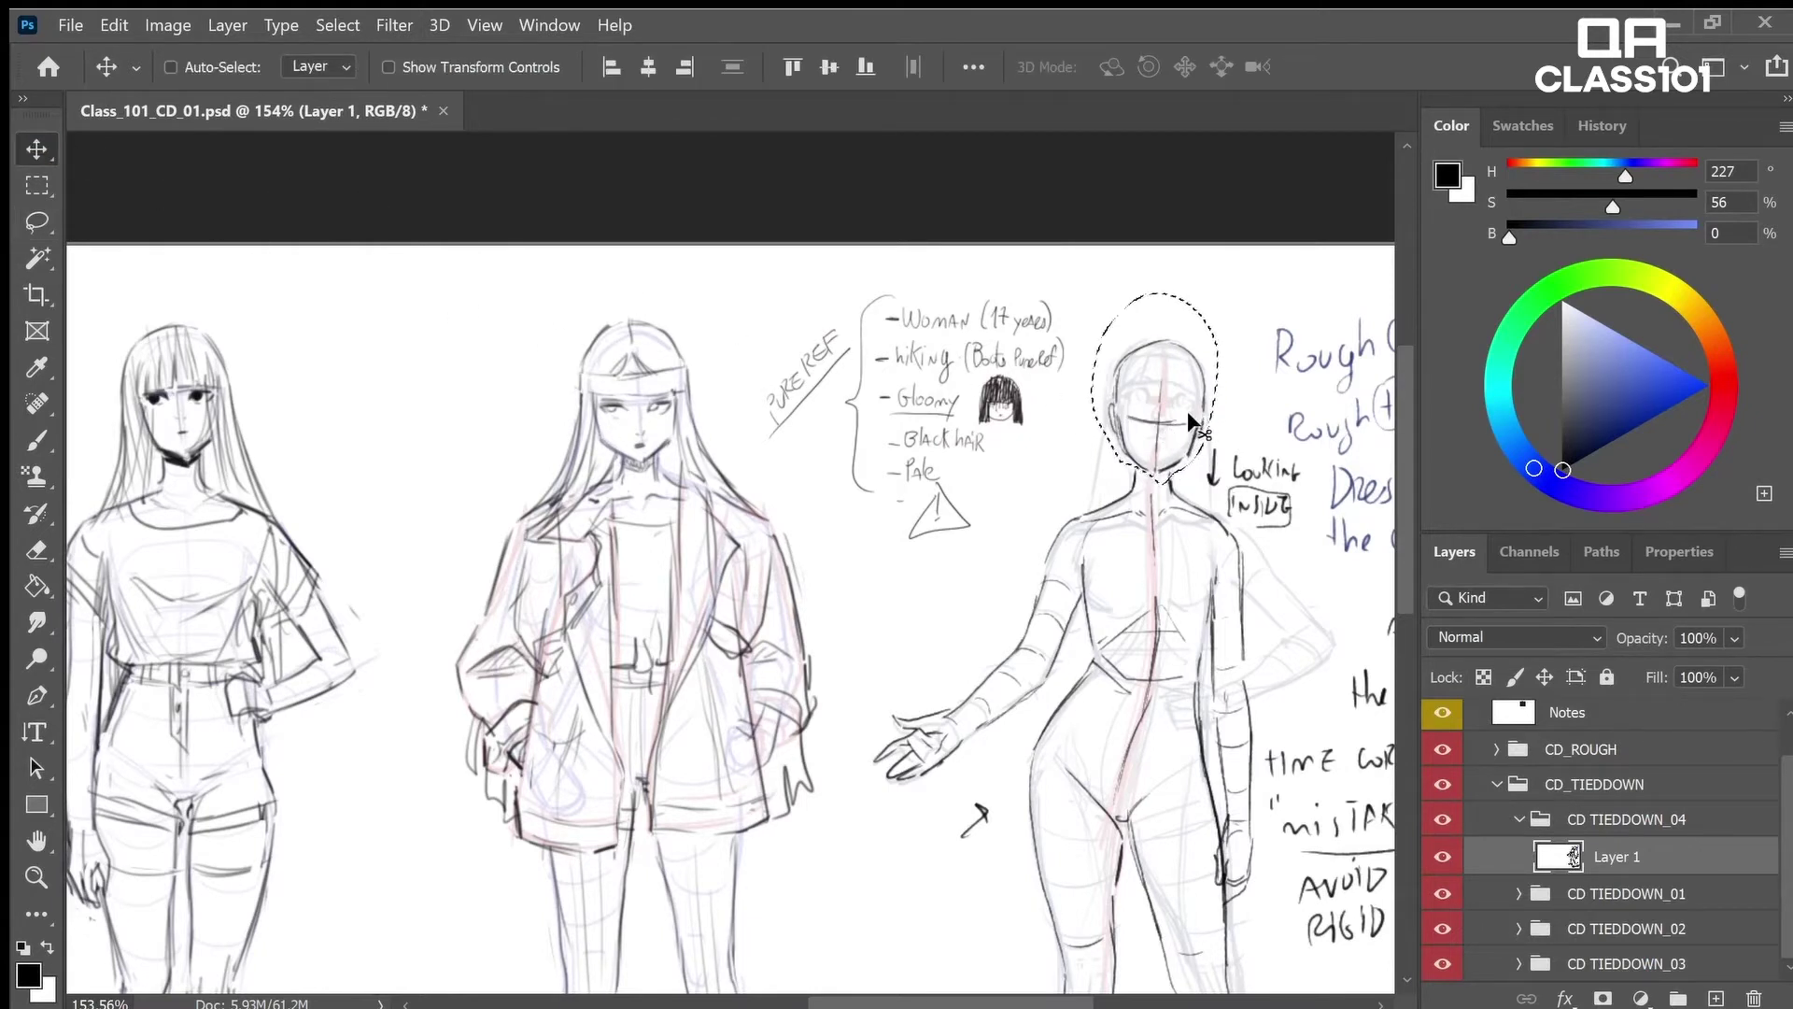
pyautogui.moveTo(1180, 419); pyautogui.dragTo(1184, 434)
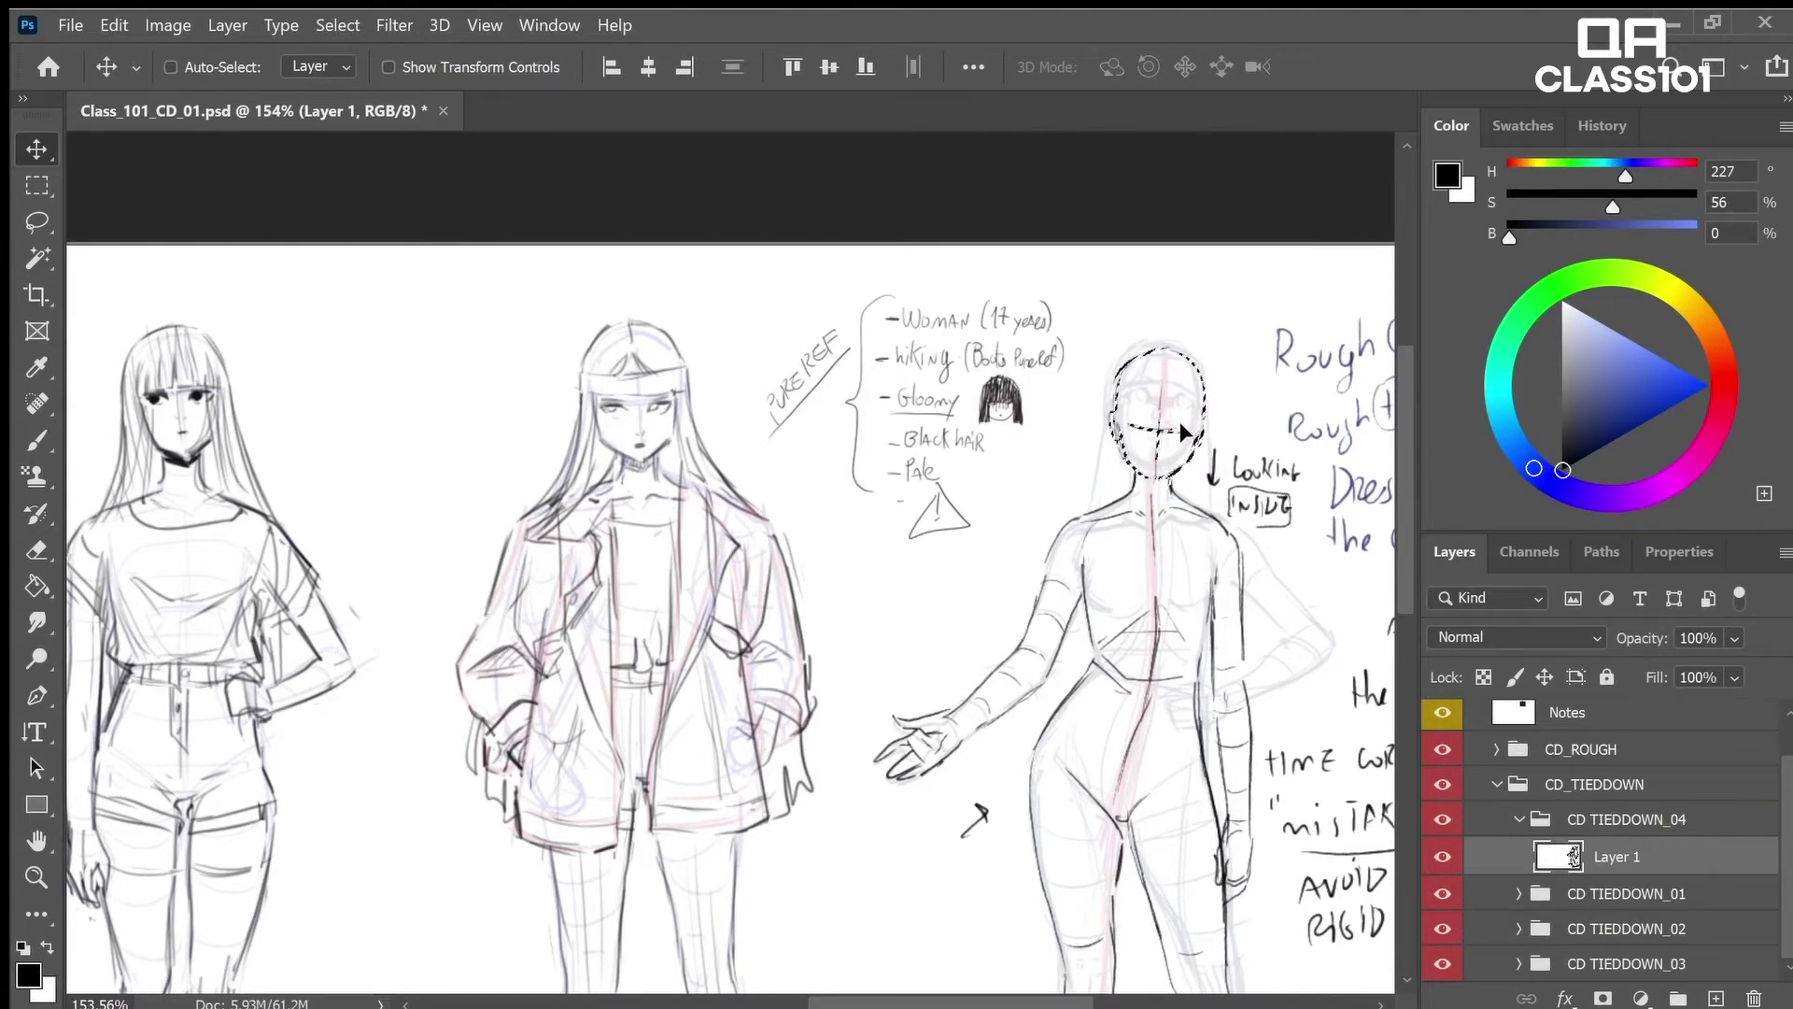
pyautogui.hotkey('ctrl', 'd')
pyautogui.press('z')
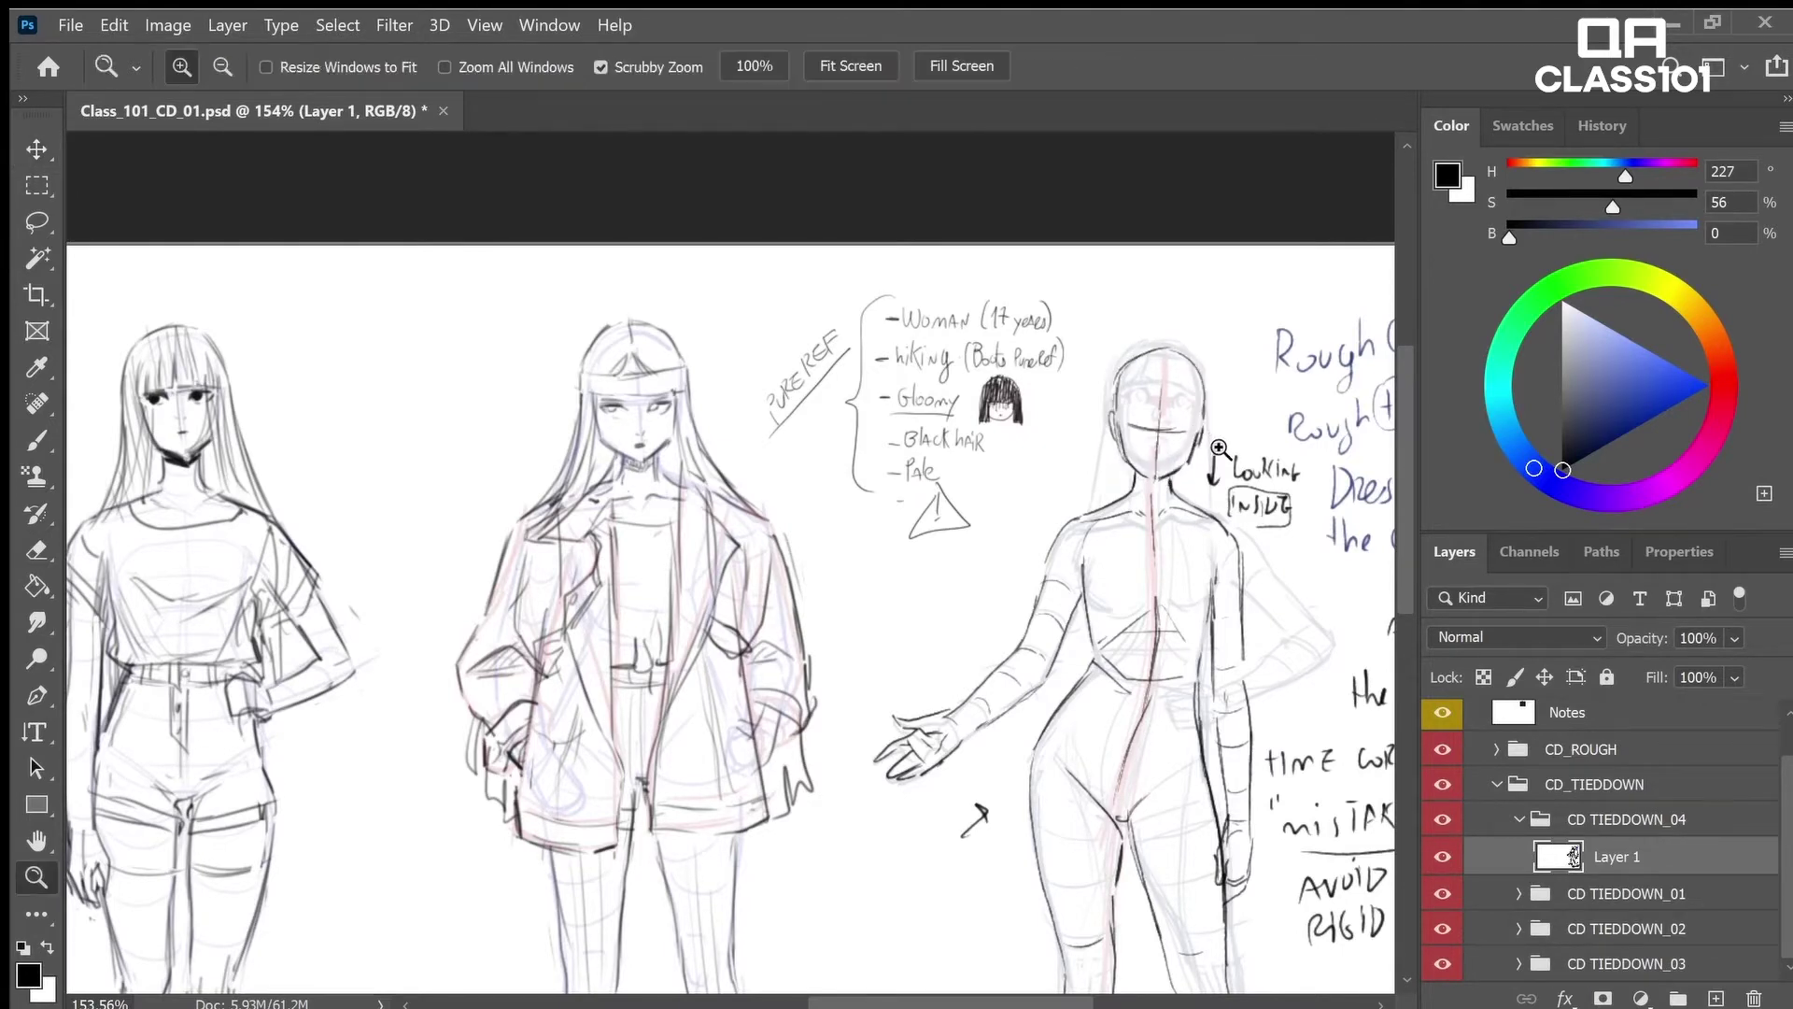
pyautogui.moveTo(1223, 498); pyautogui.dragTo(1213, 503)
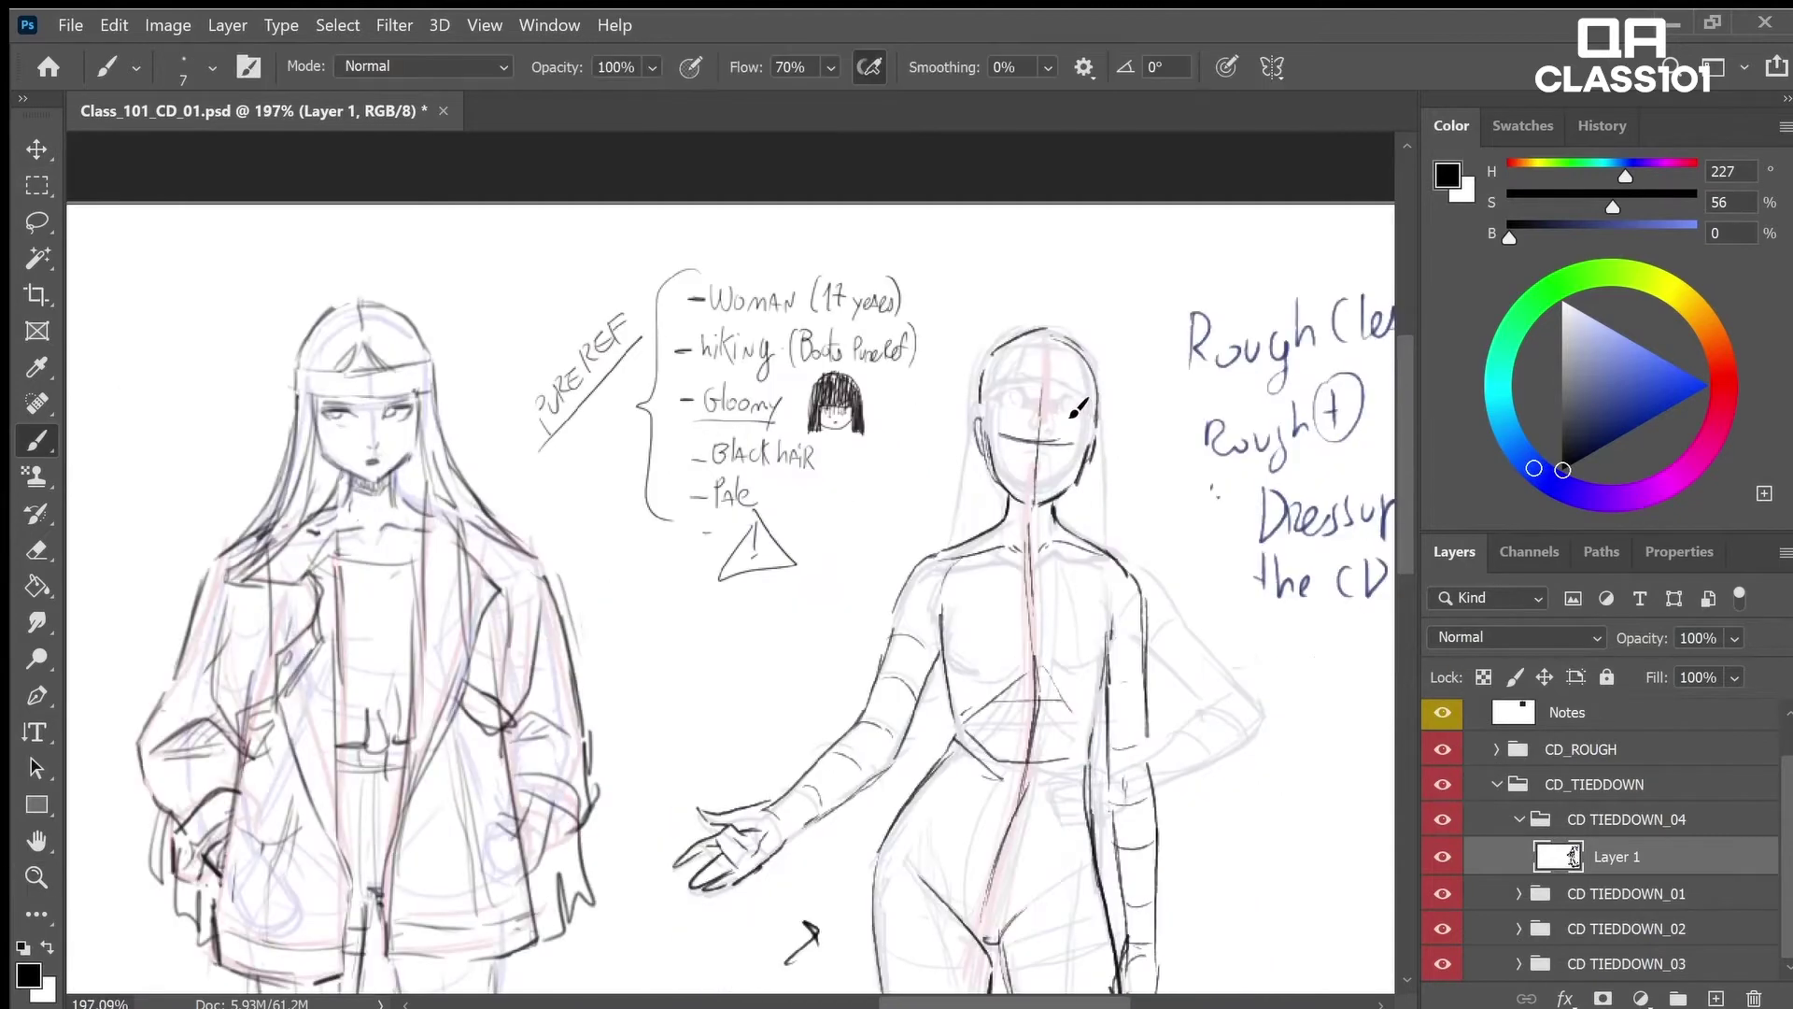
# Scale the fourth figure's head to 105.90%, nudge it slightly left over the neck, and save the file
pyautogui.press('z')
pyautogui.moveTo(1073, 403)
pyautogui.mouseDown()
pyautogui.moveTo(1011, 270)
pyautogui.moveTo(942, 453)
pyautogui.moveTo(1019, 519)
pyautogui.moveTo(1107, 490)
pyautogui.mouseUp()
pyautogui.press('l')
pyautogui.hotkey('ctrl', 't')
pyautogui.moveTo(1135, 273); pyautogui.dragTo(1127, 264)
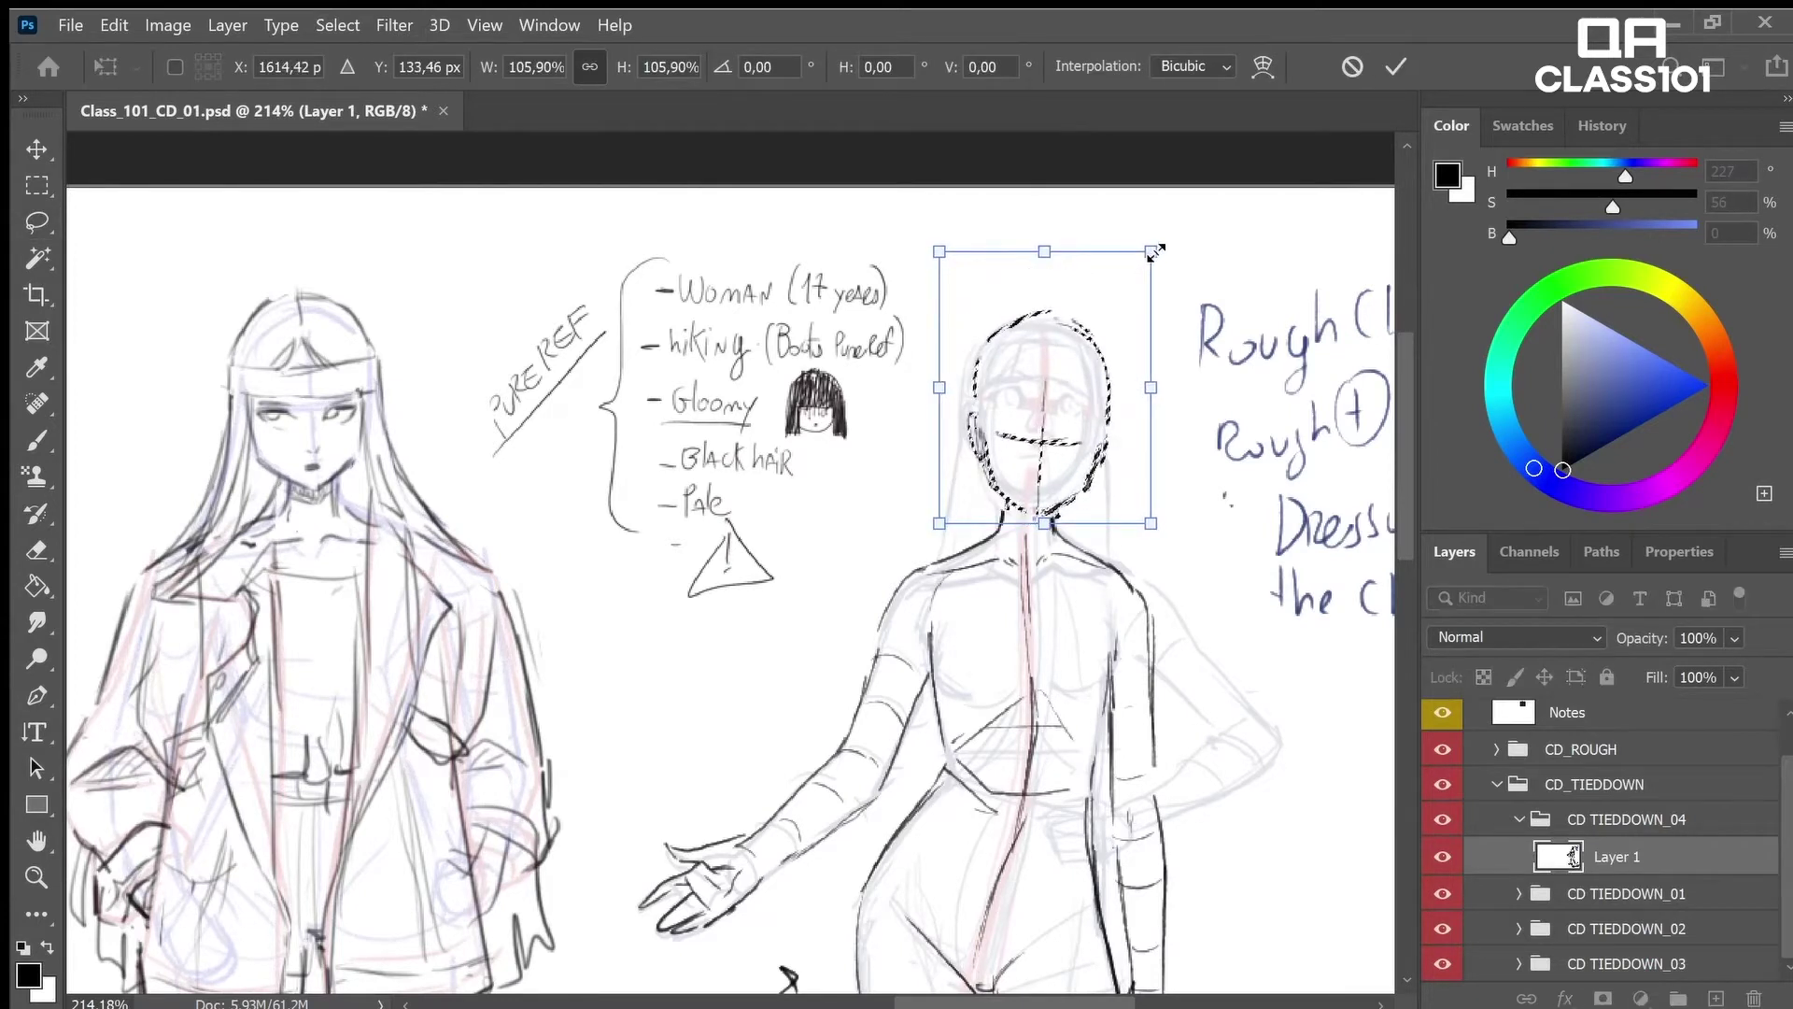
pyautogui.press('Left')
pyautogui.press('Left')
pyautogui.press('Left')
pyautogui.press('Left')
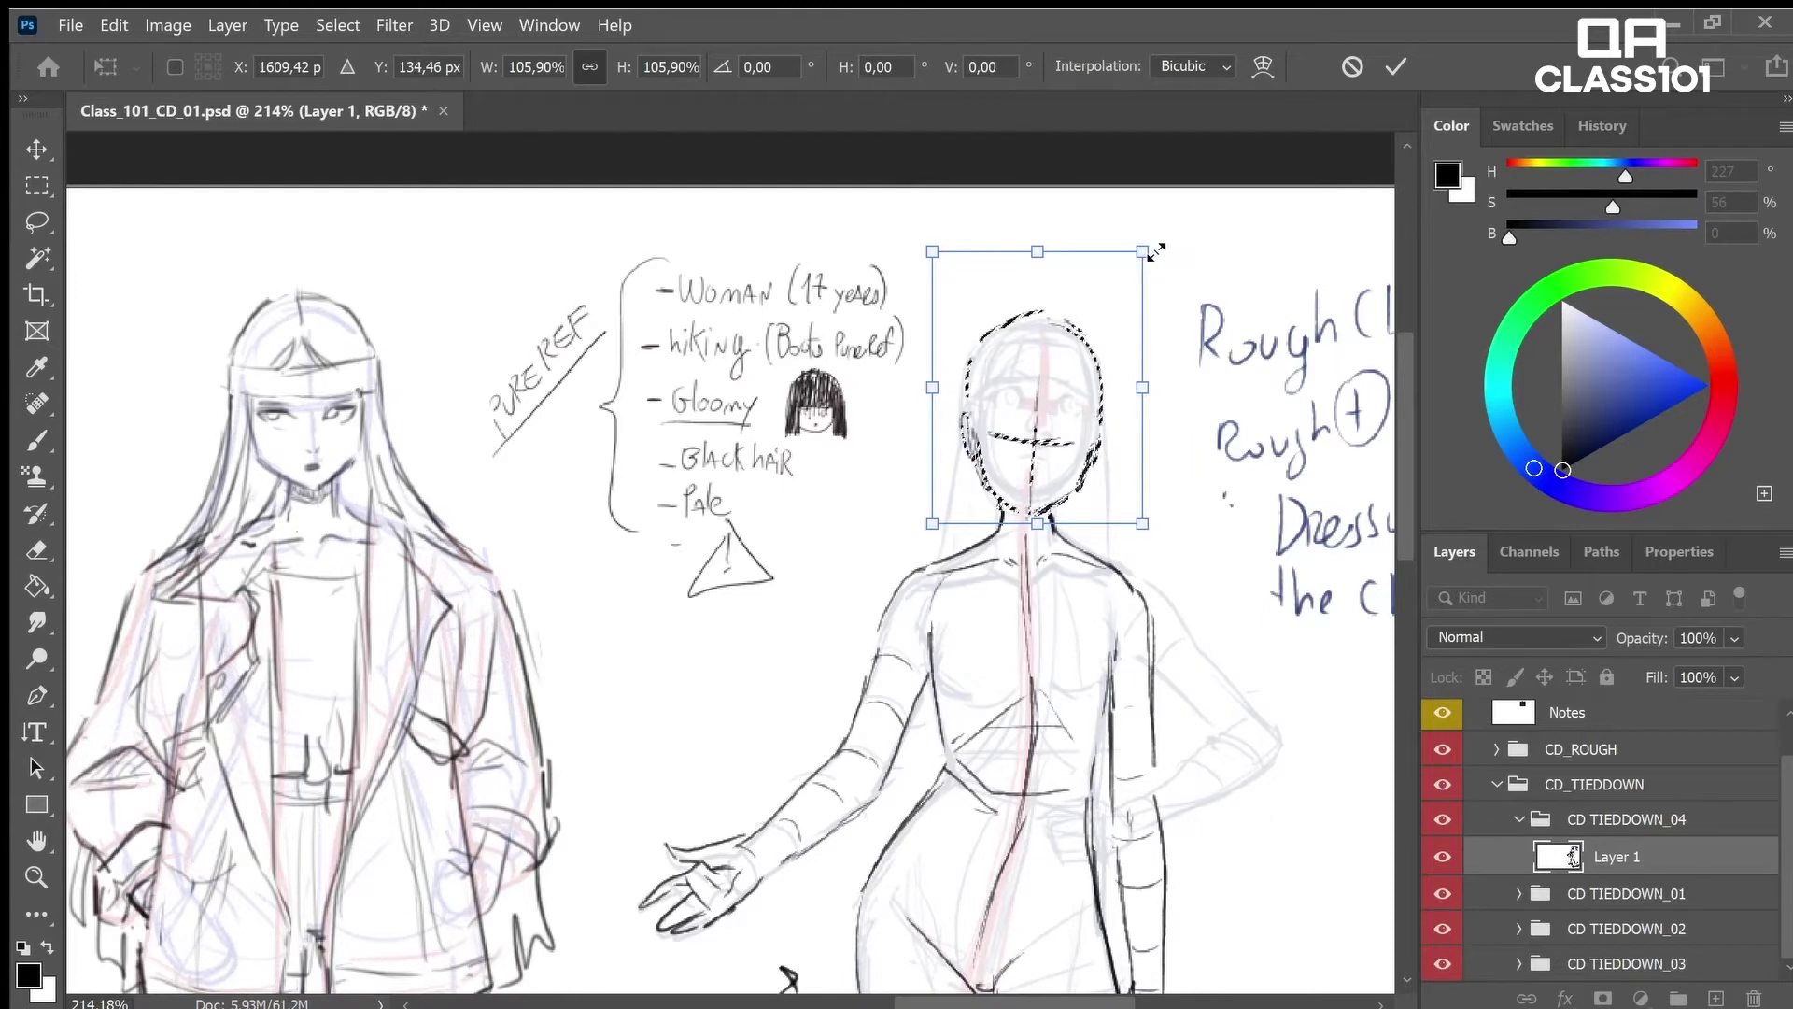
pyautogui.click(1396, 67)
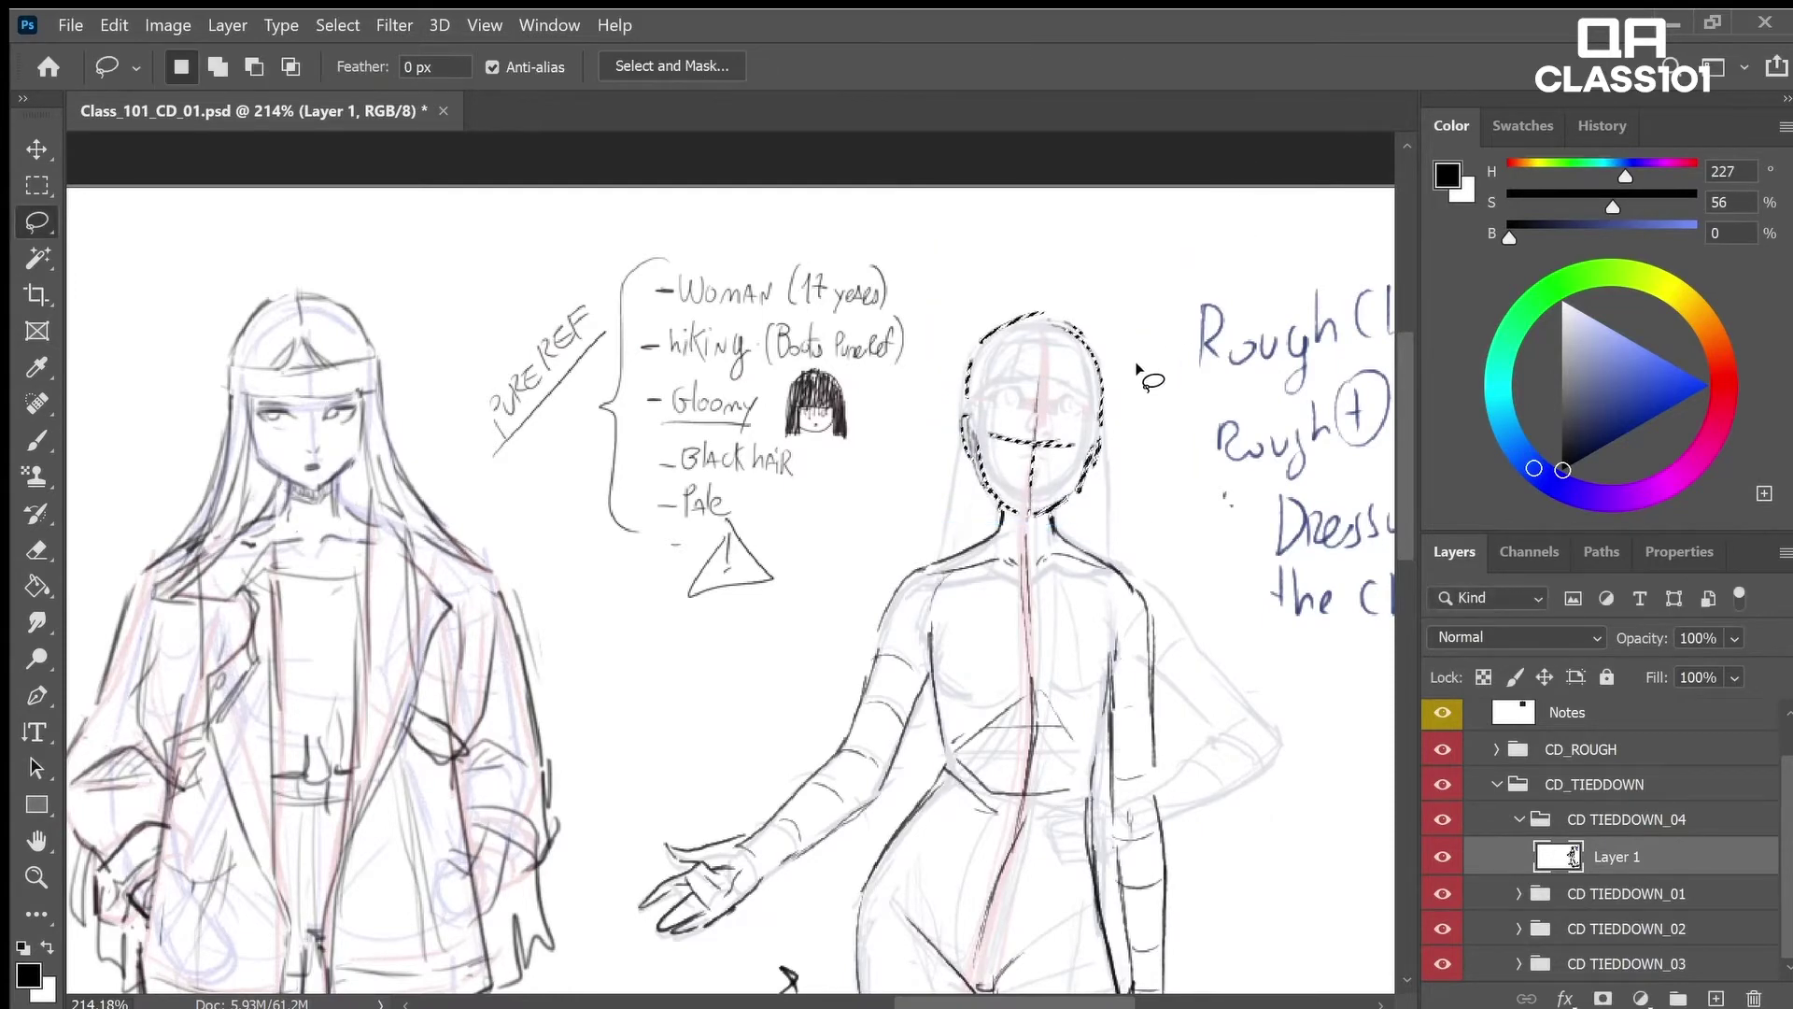
pyautogui.hotkey('ctrl', 'd')
pyautogui.hotkey('ctrl', 's')
# Draw curved contour lines across both thighs and down the shins of the fourth figure
pyautogui.press('z')
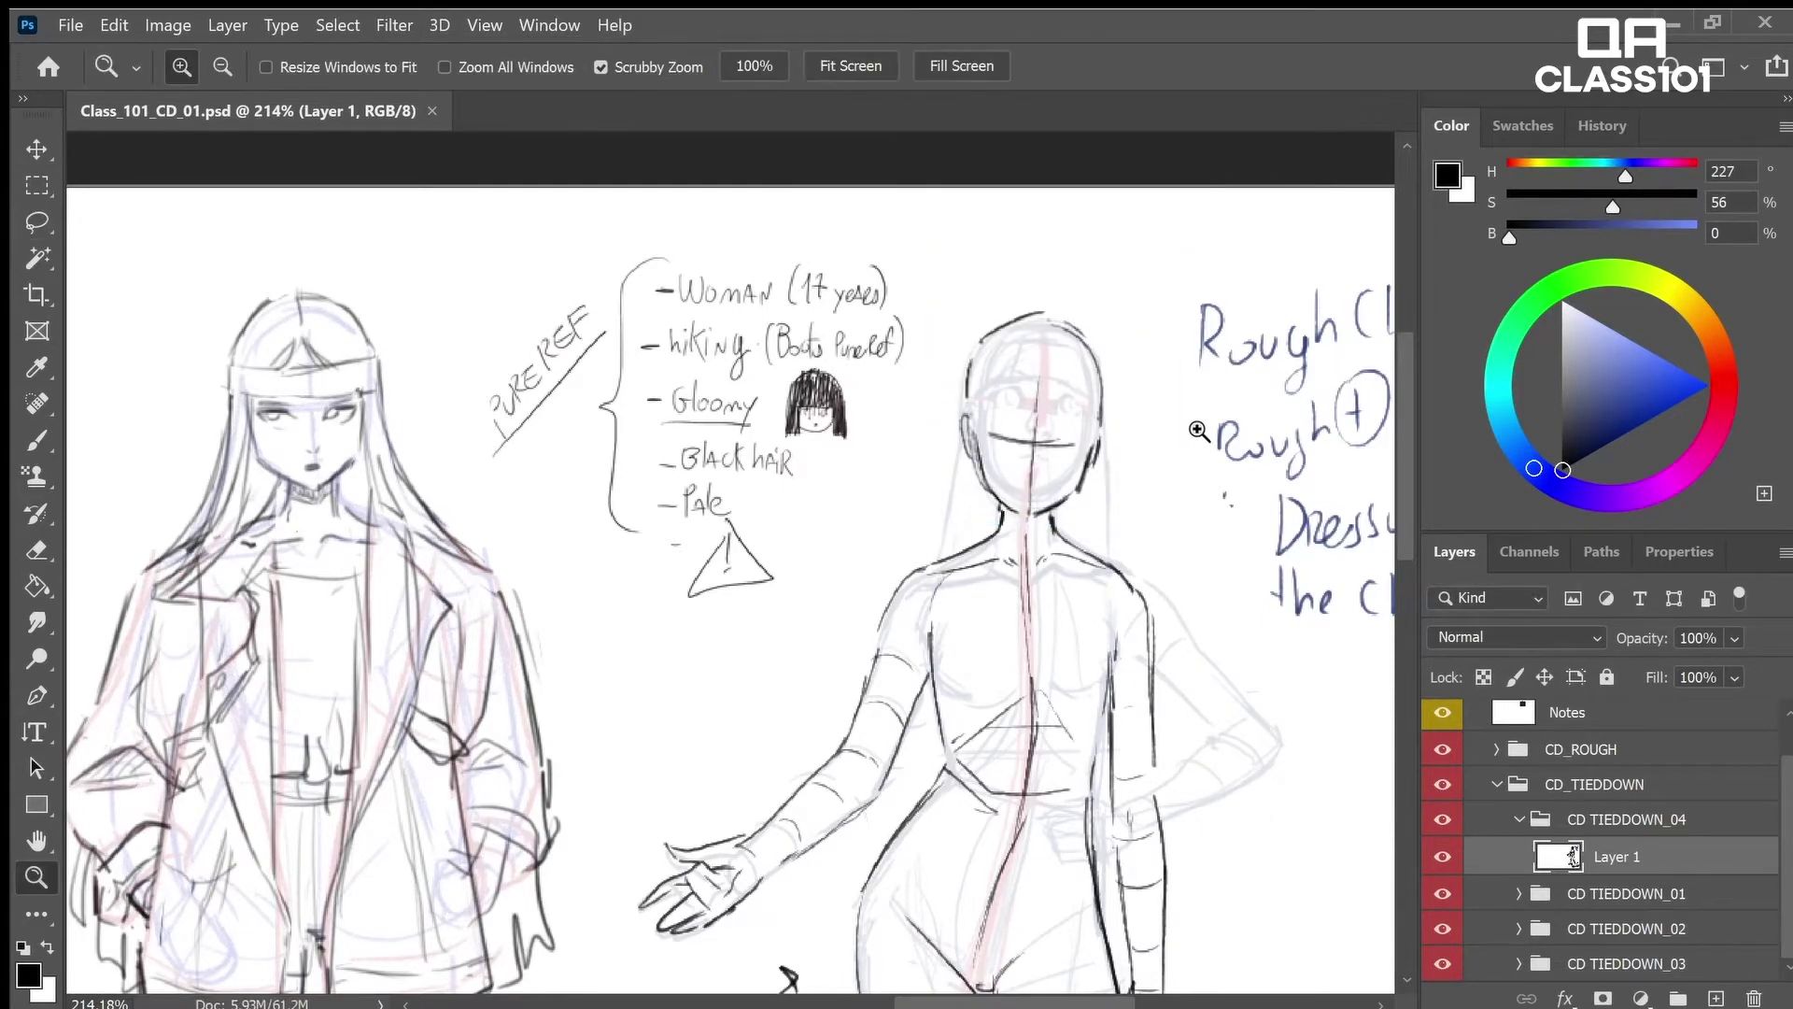
pyautogui.moveTo(1196, 432); pyautogui.dragTo(1186, 446)
pyautogui.press('b')
pyautogui.press('space')
pyautogui.moveTo(1122, 672)
pyautogui.mouseDown()
pyautogui.moveTo(1160, 669)
pyautogui.moveTo(1218, 233)
pyautogui.mouseUp()
pyautogui.moveTo(902, 514); pyautogui.dragTo(1005, 530)
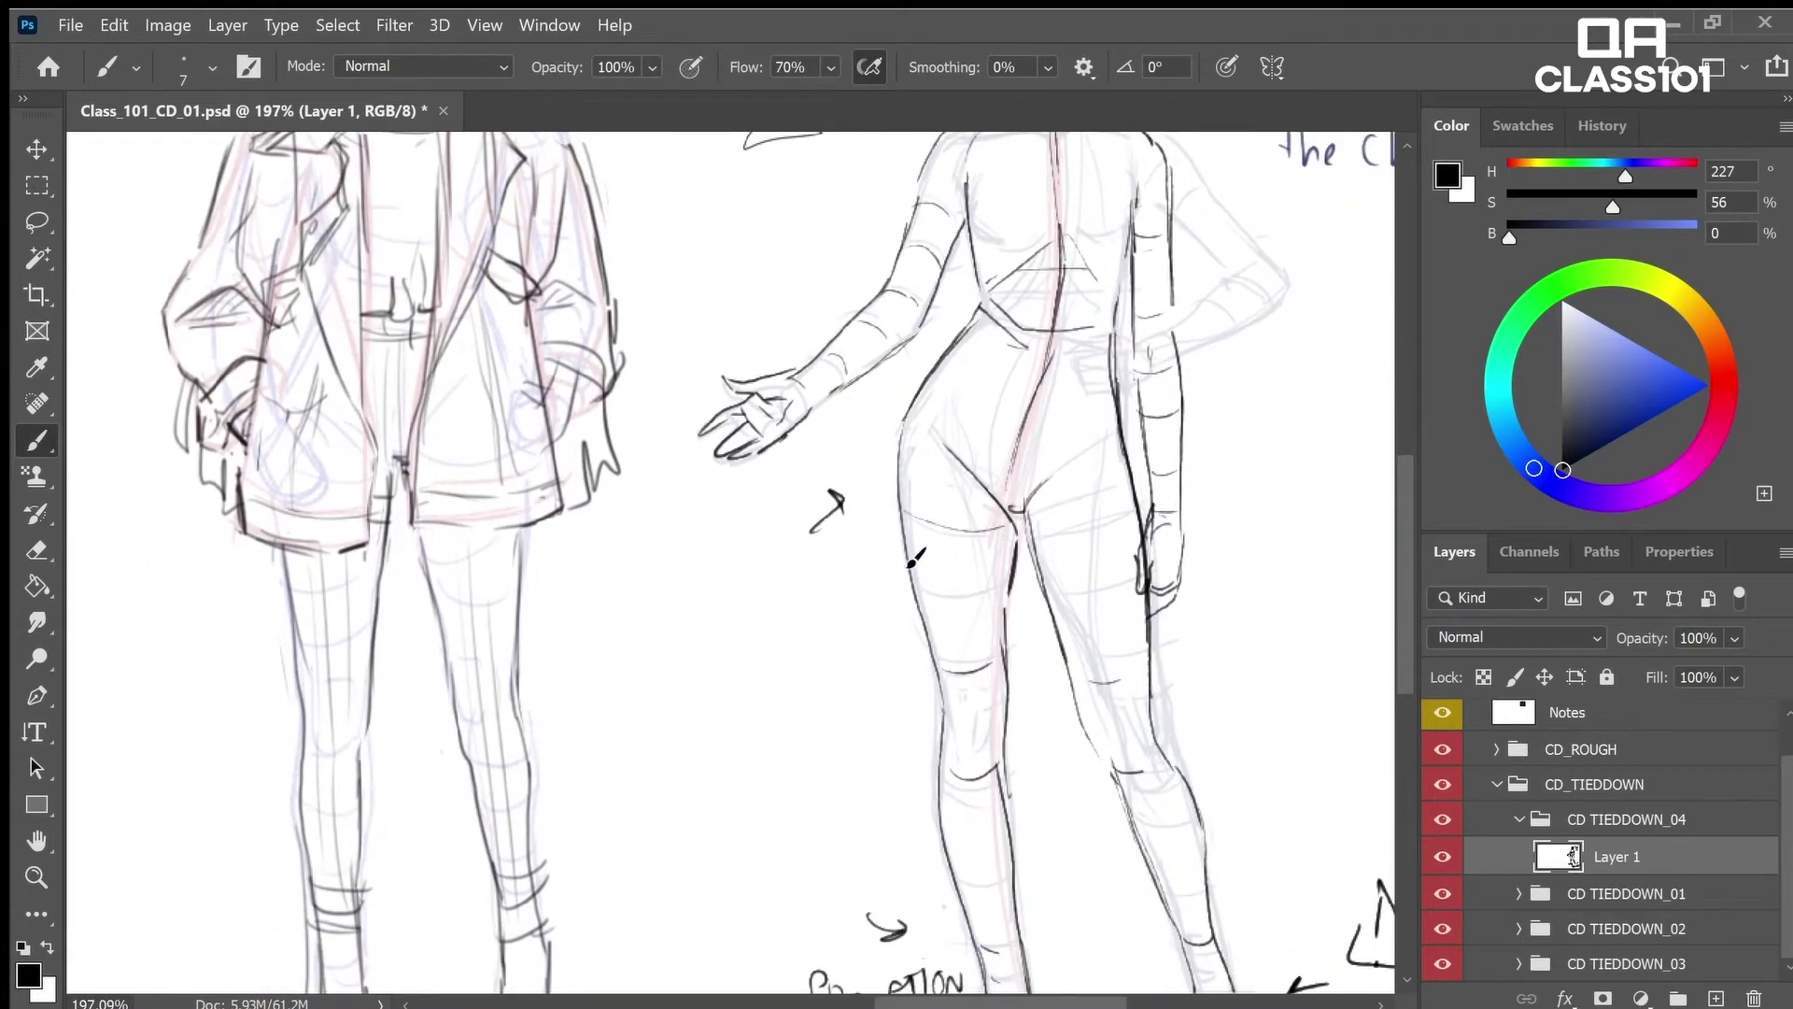
pyautogui.moveTo(904, 565); pyautogui.dragTo(1006, 588)
pyautogui.moveTo(936, 665); pyautogui.dragTo(991, 663)
pyautogui.moveTo(1024, 537); pyautogui.dragTo(1141, 540)
pyautogui.moveTo(1046, 605); pyautogui.dragTo(1145, 615)
pyautogui.moveTo(1066, 659); pyautogui.dragTo(1128, 674)
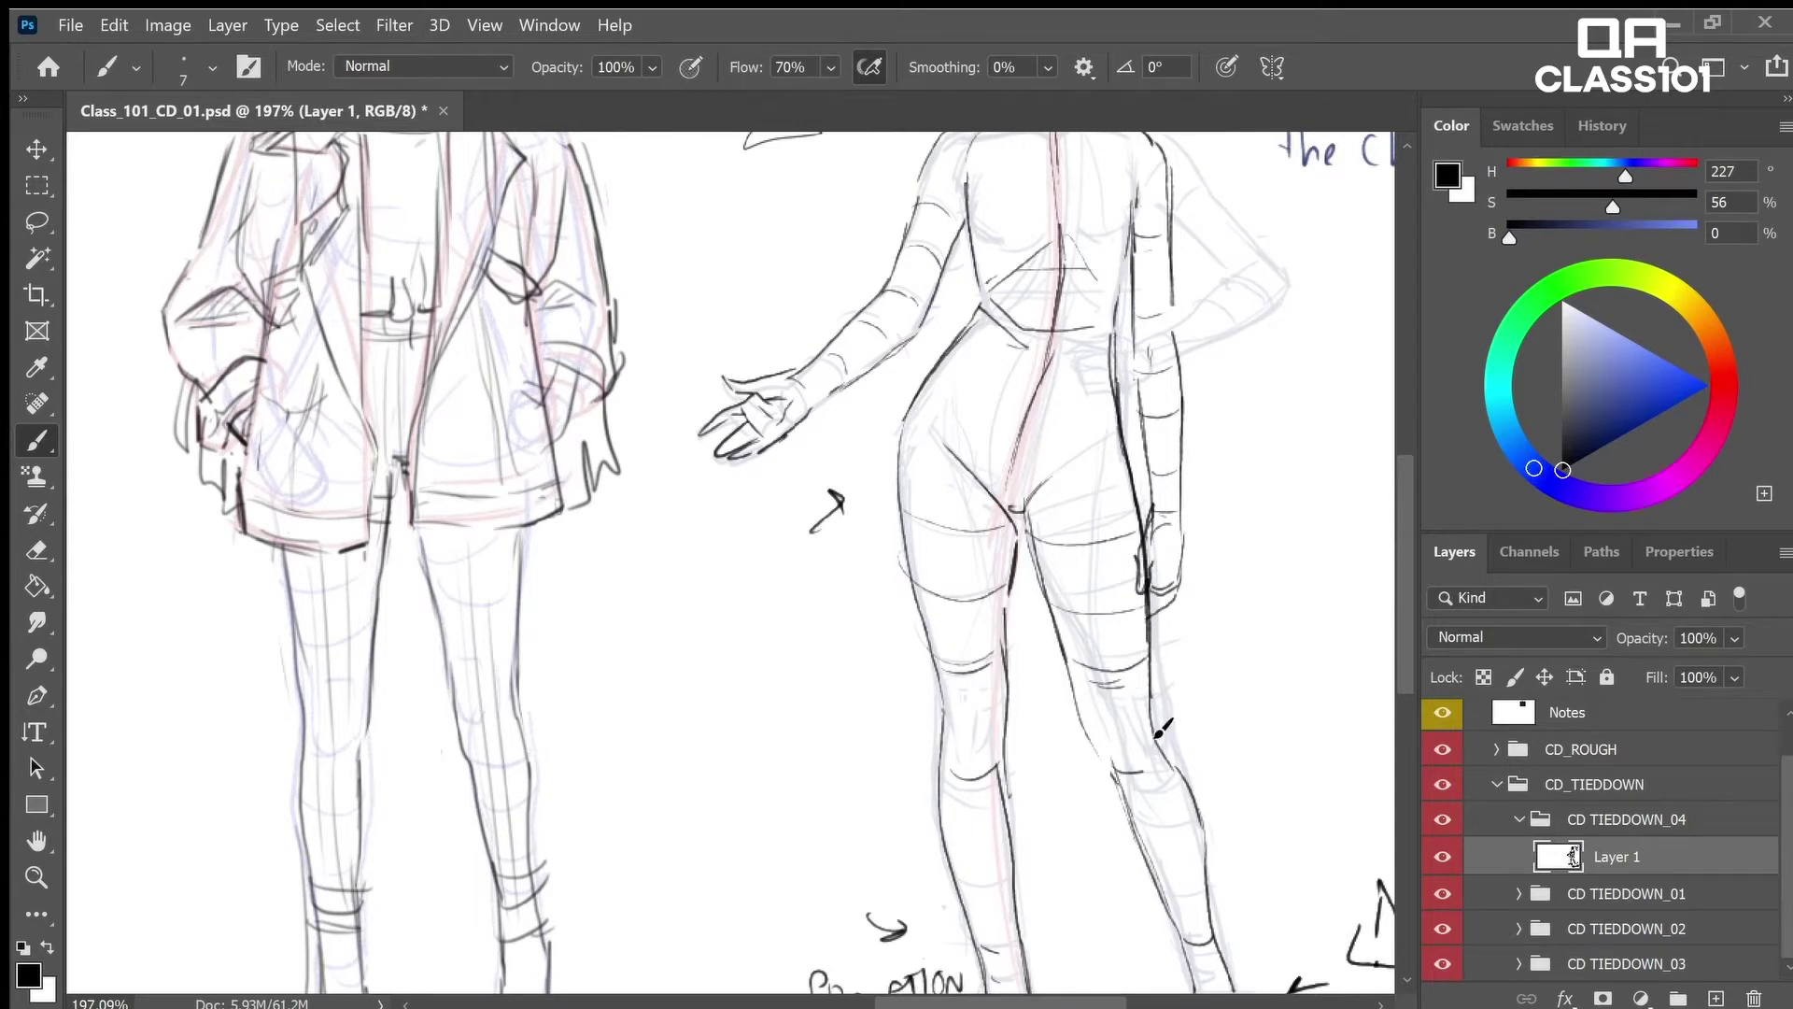
pyautogui.scroll(-1, 1161, 728)
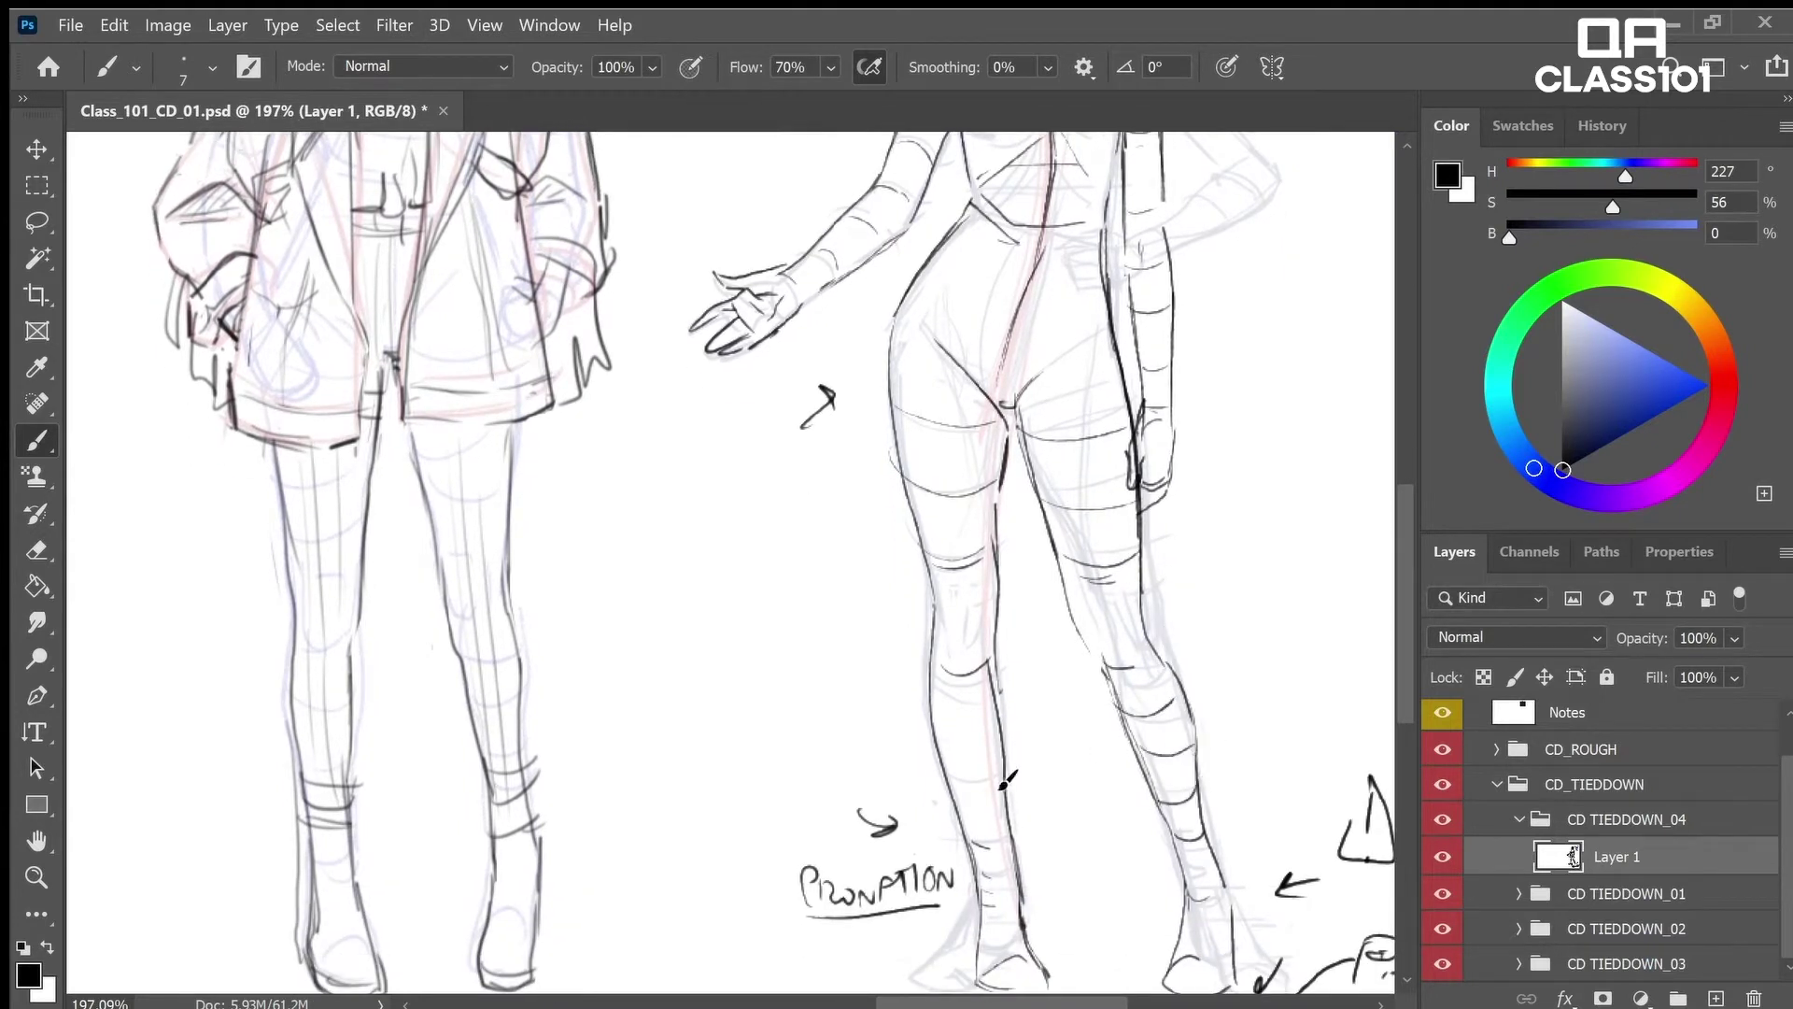
# Add ground guide lines around the fourth figure's feet and a boxed "TD" note above the warning triangle
pyautogui.press('z')
pyautogui.moveTo(1144, 458); pyautogui.dragTo(1145, 703)
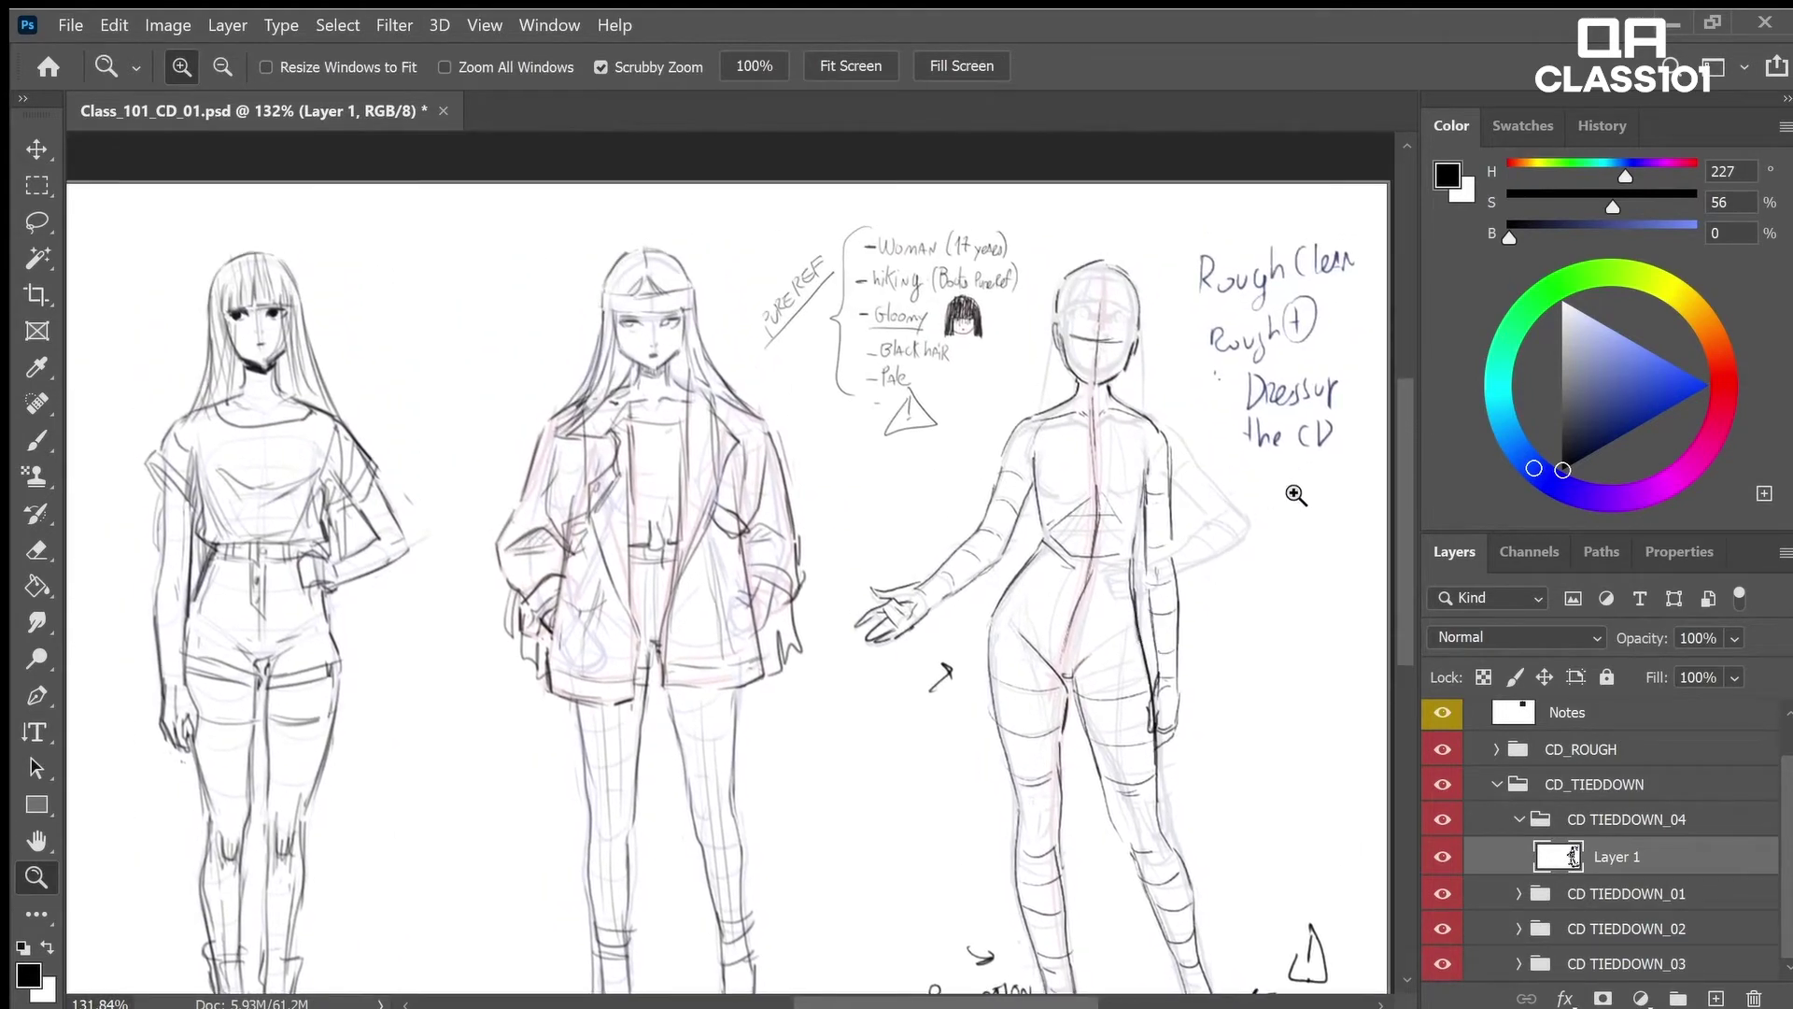
pyautogui.scroll(-3, 1214, 560)
pyautogui.press('b')
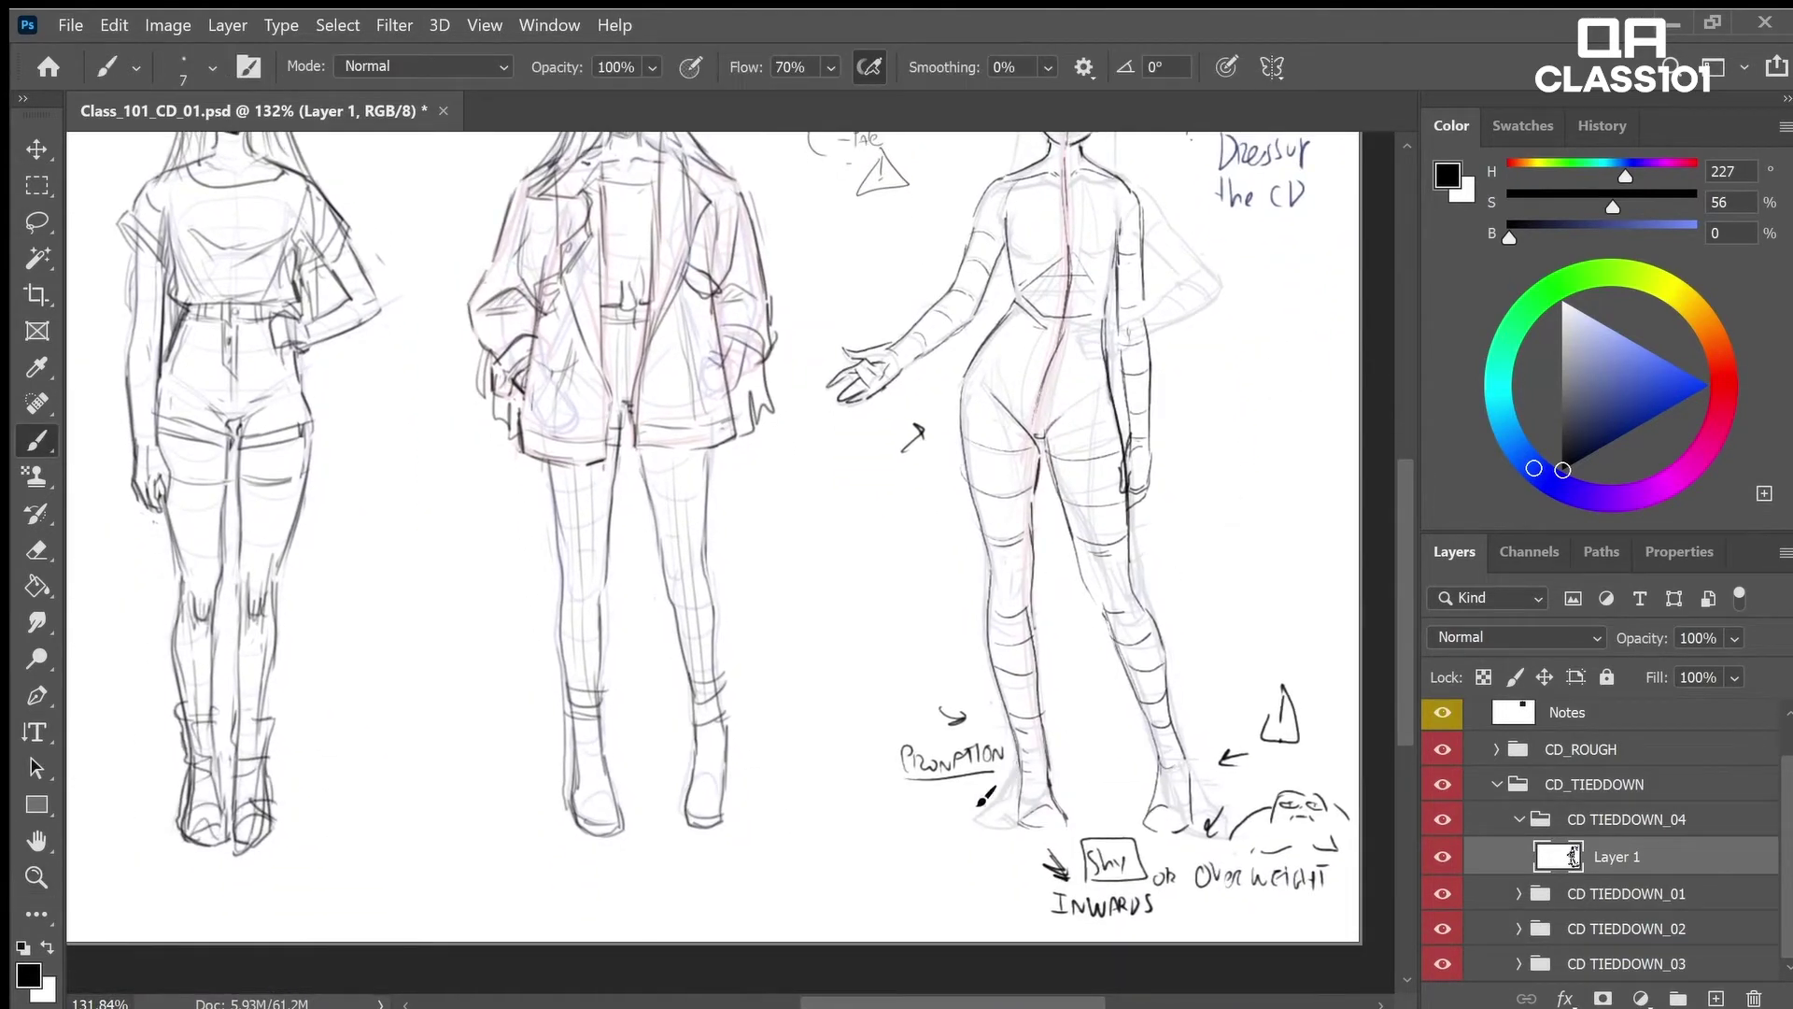
pyautogui.moveTo(1001, 767); pyautogui.dragTo(1050, 837)
pyautogui.moveTo(1069, 766); pyautogui.dragTo(1130, 772)
pyautogui.moveTo(1199, 671)
pyautogui.mouseDown()
pyautogui.moveTo(1217, 697)
pyautogui.moveTo(1259, 692)
pyautogui.mouseUp()
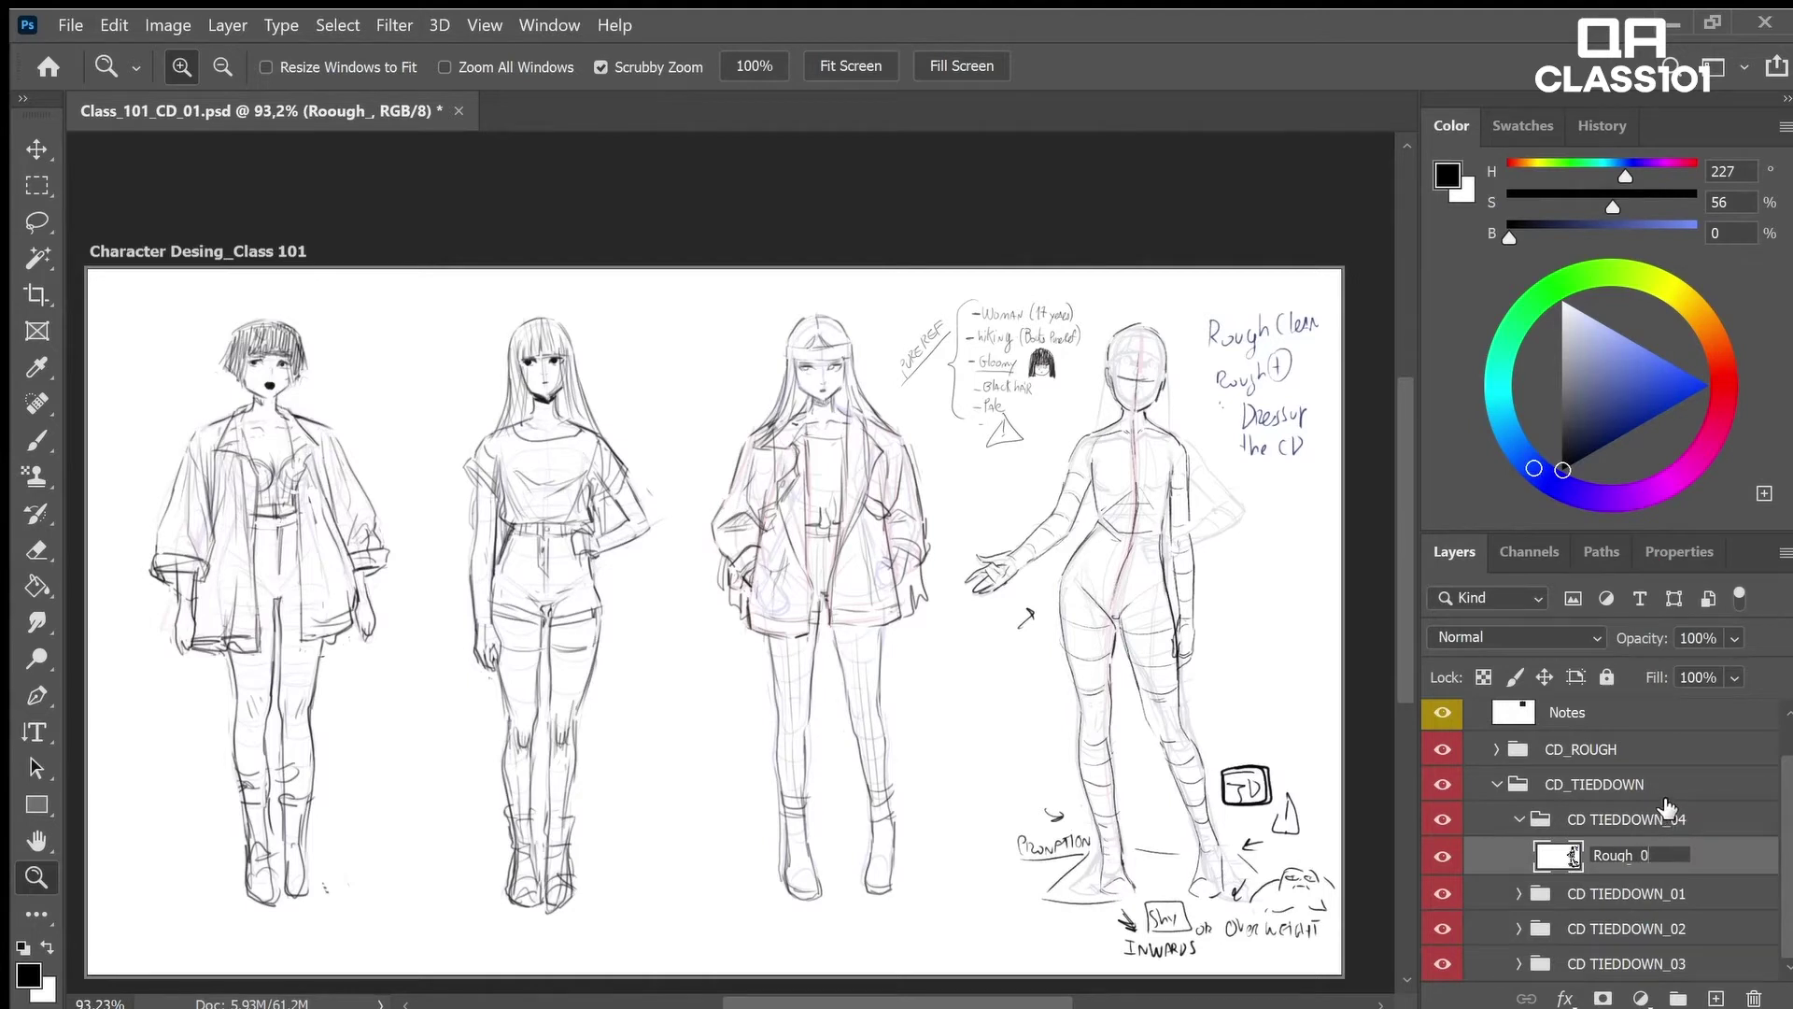
# Rename the body sketch layer in CD TIEDDOWN_04 as Rough_02
pyautogui.press('Return')
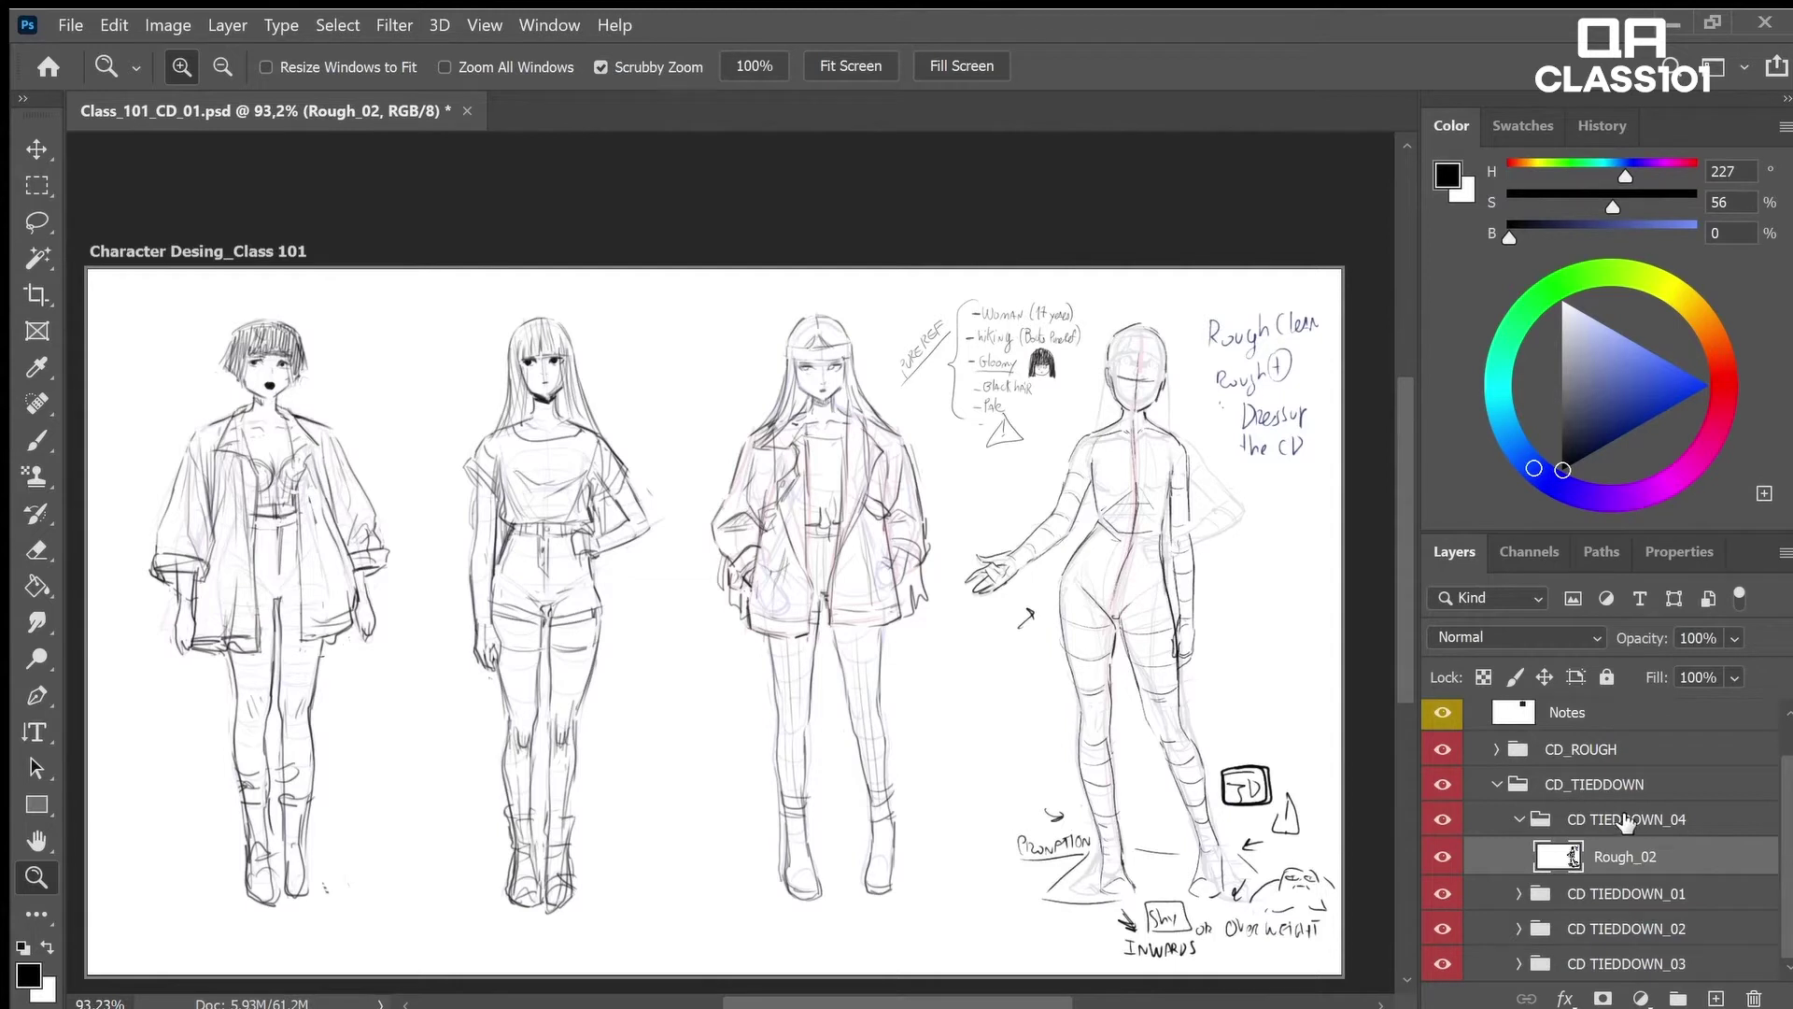
# Hide the CD_ROUGH group and fade the Rough_02 layer to 20% opacity
pyautogui.click(1444, 750)
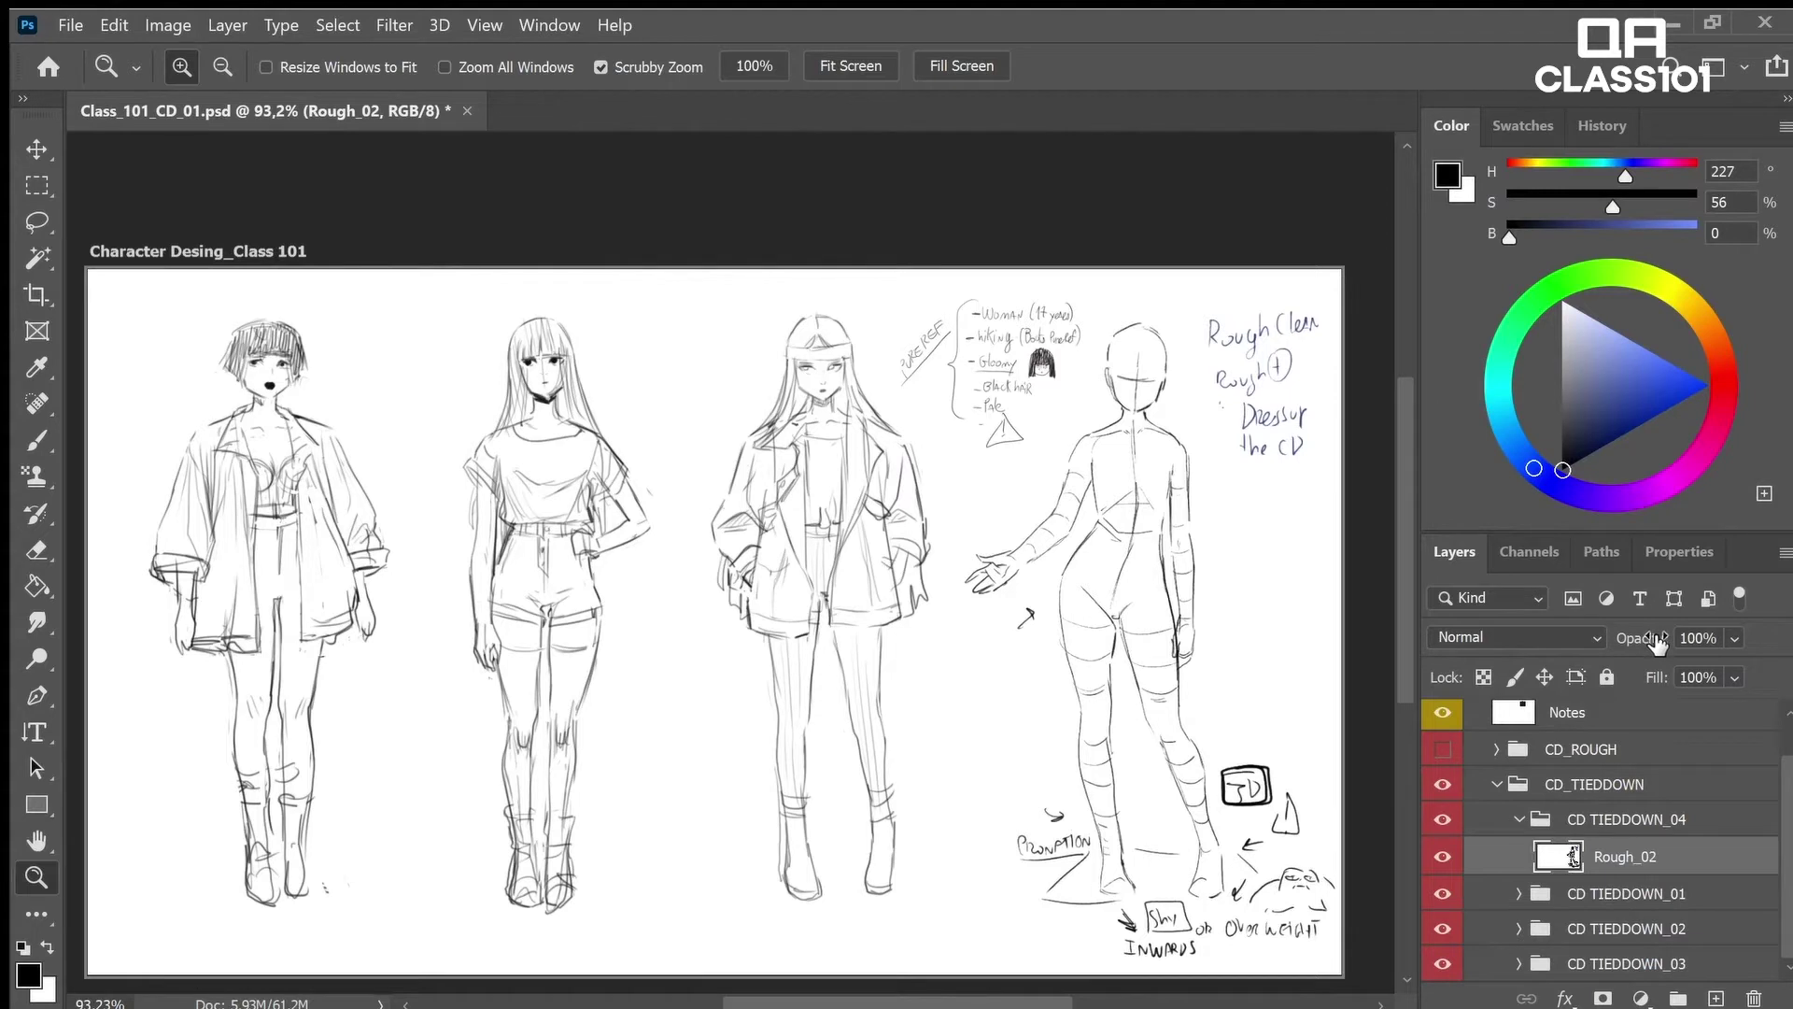
pyautogui.moveTo(1658, 643); pyautogui.dragTo(1565, 717)
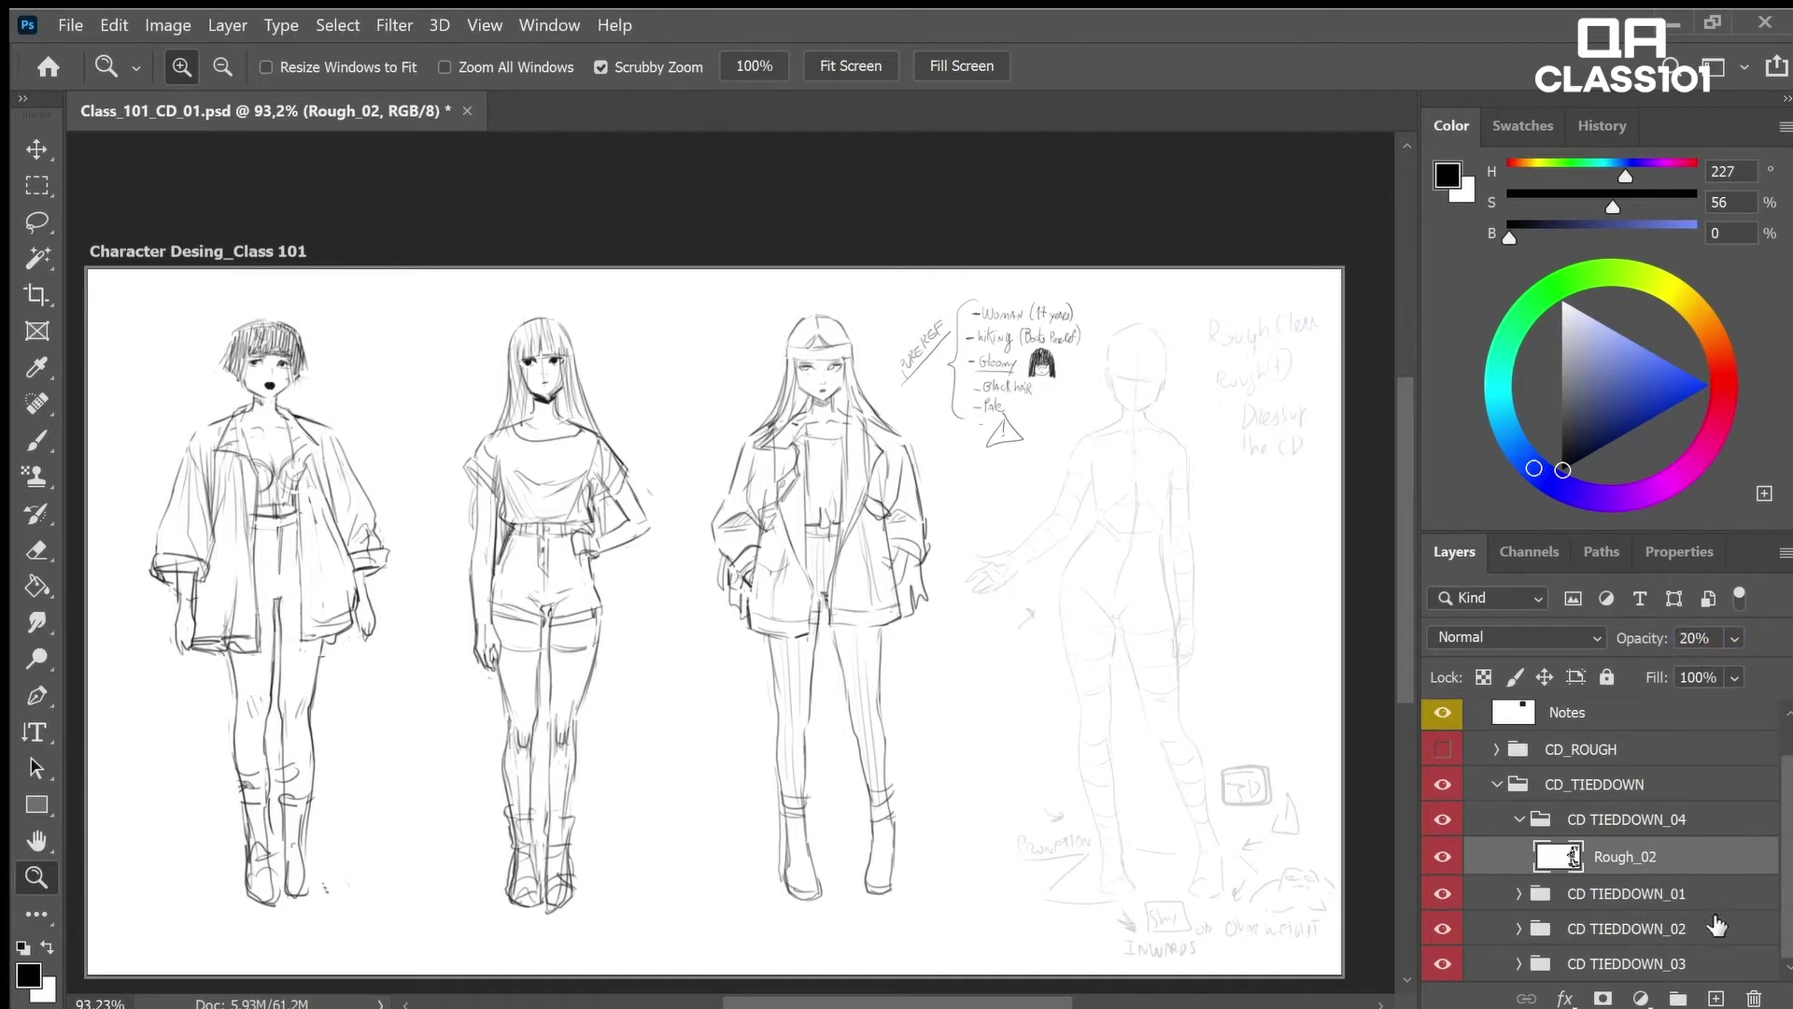
# Add a new layer named Tieddown_01 above Rough_02 in the CD TIEDDOWN_04 group
pyautogui.click(1717, 998)
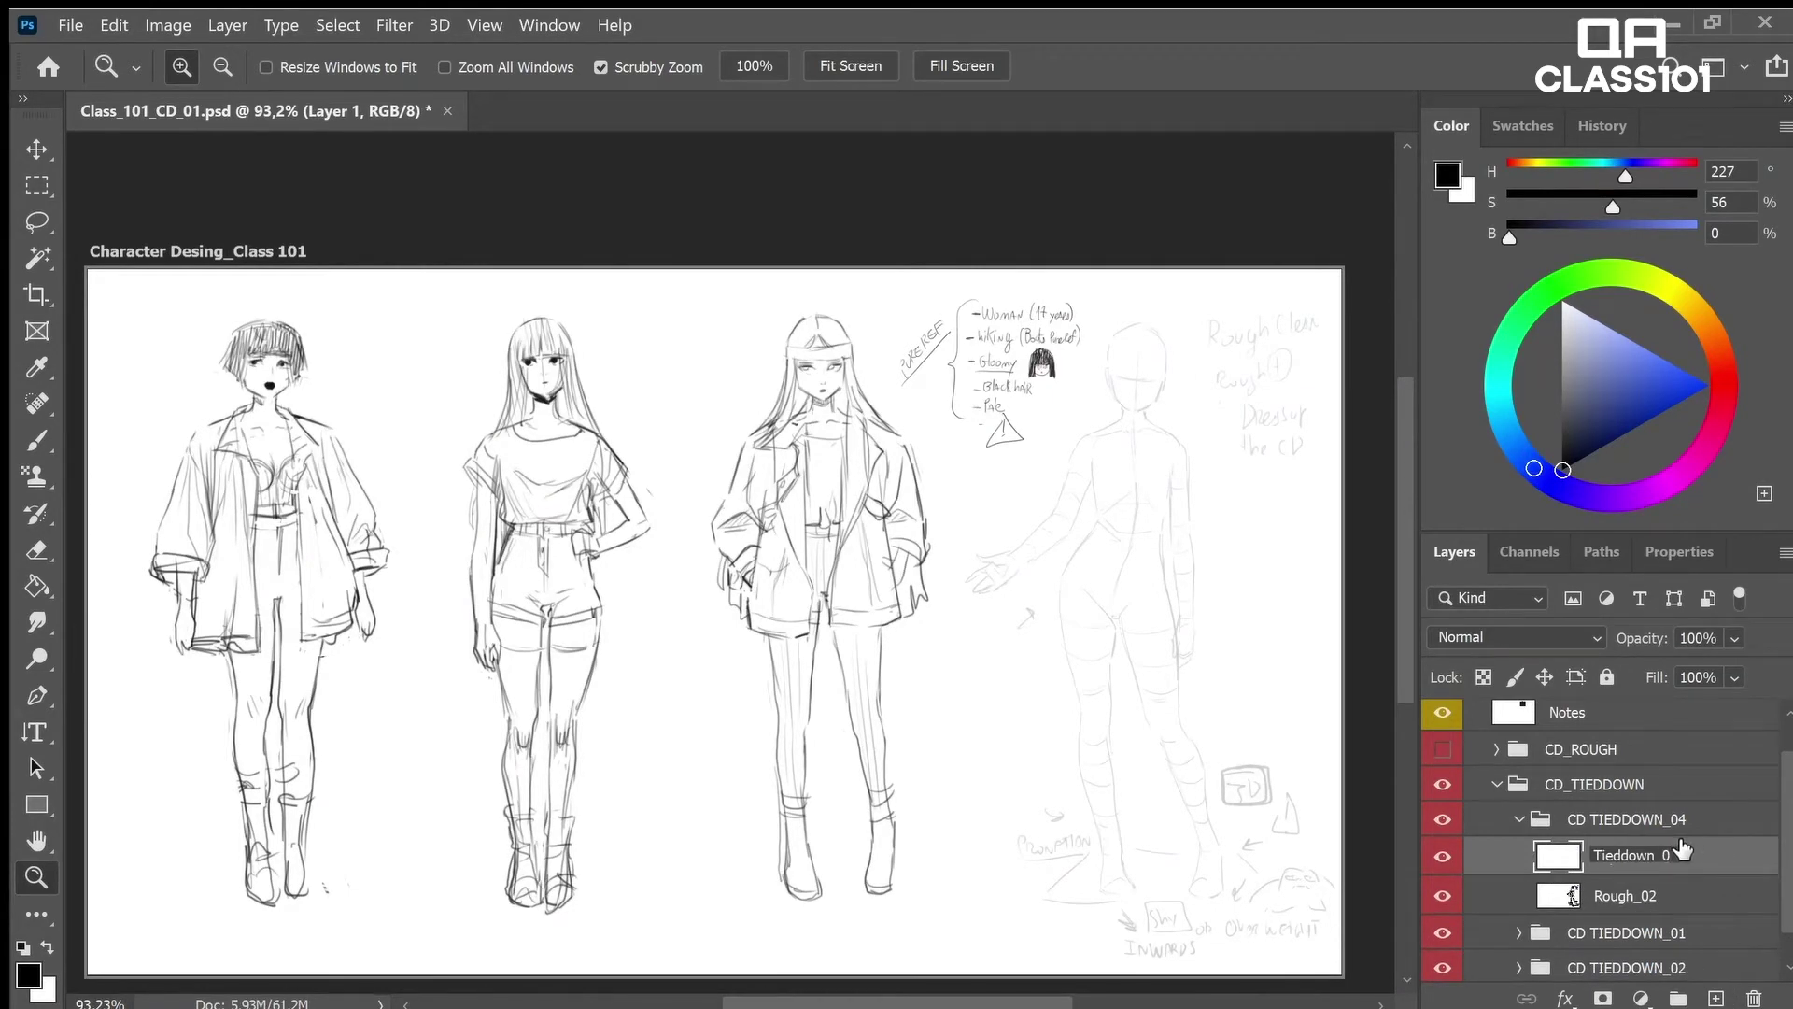
pyautogui.press('Return')
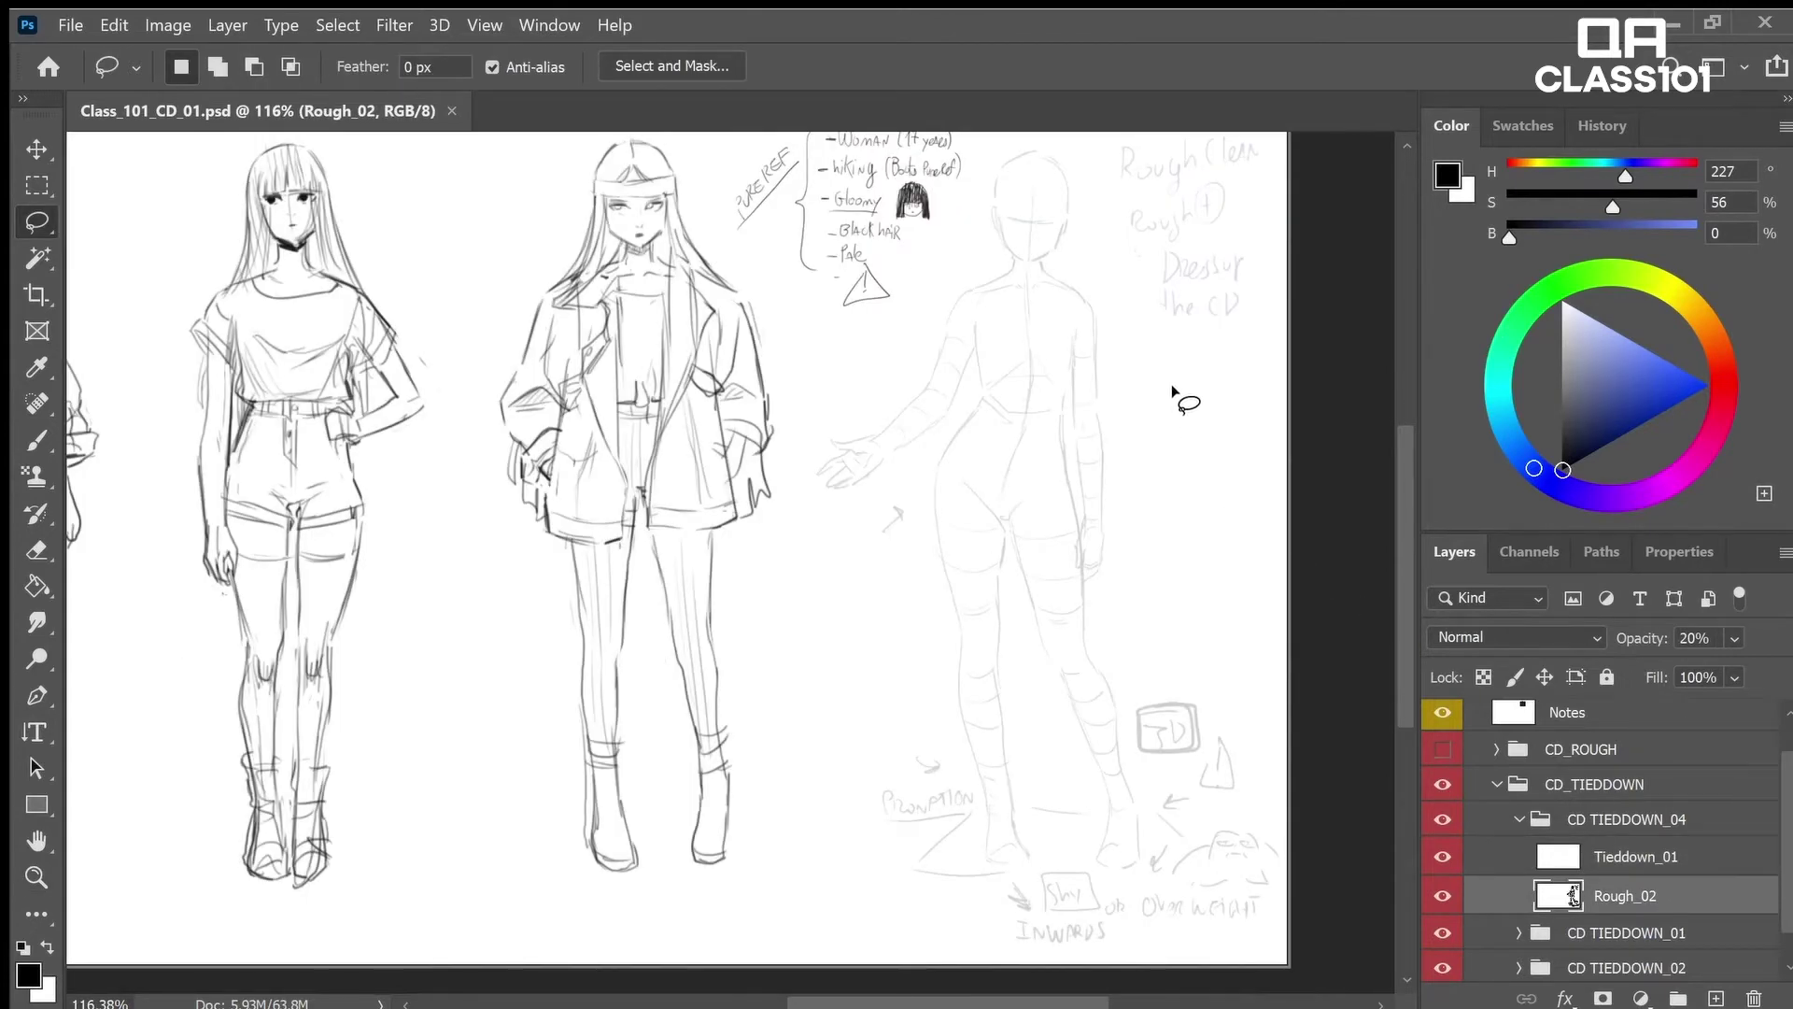
# Flip the Rough_02 drawing horizontally back and forth to check the fourth figure's pose
pyautogui.press('b')
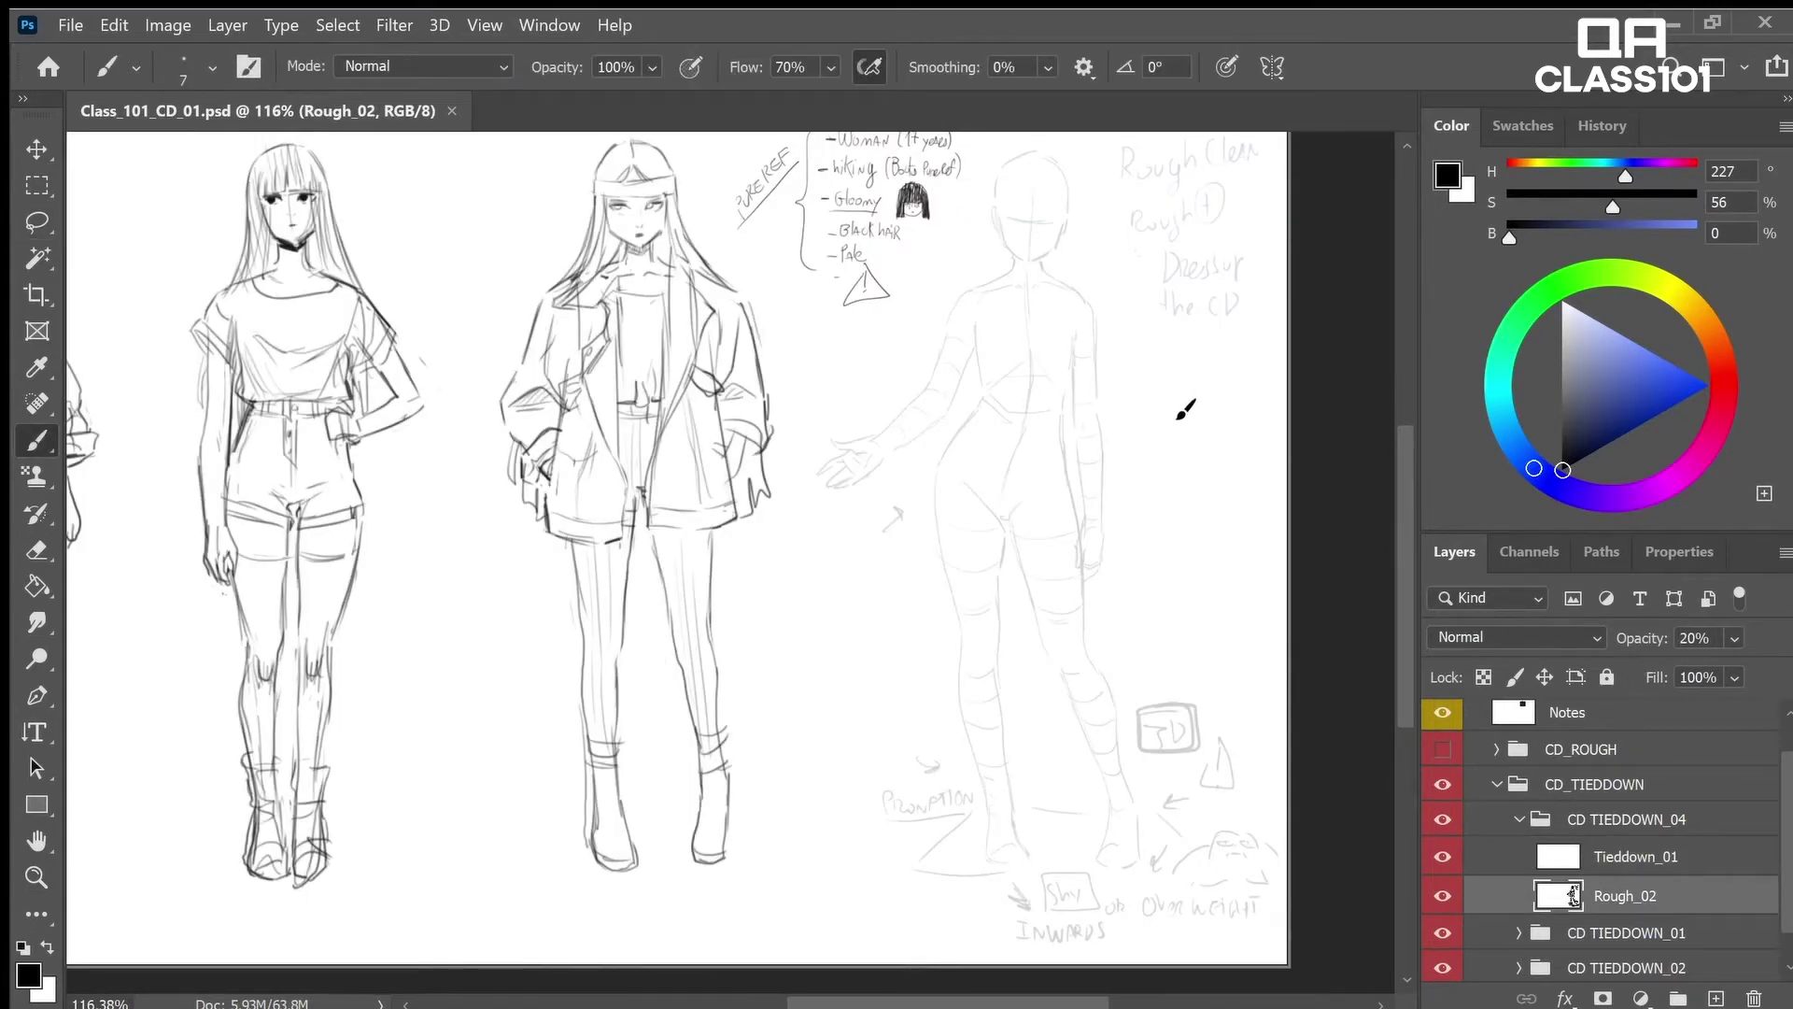
pyautogui.hotkey('ctrl', 'shift', 'h')
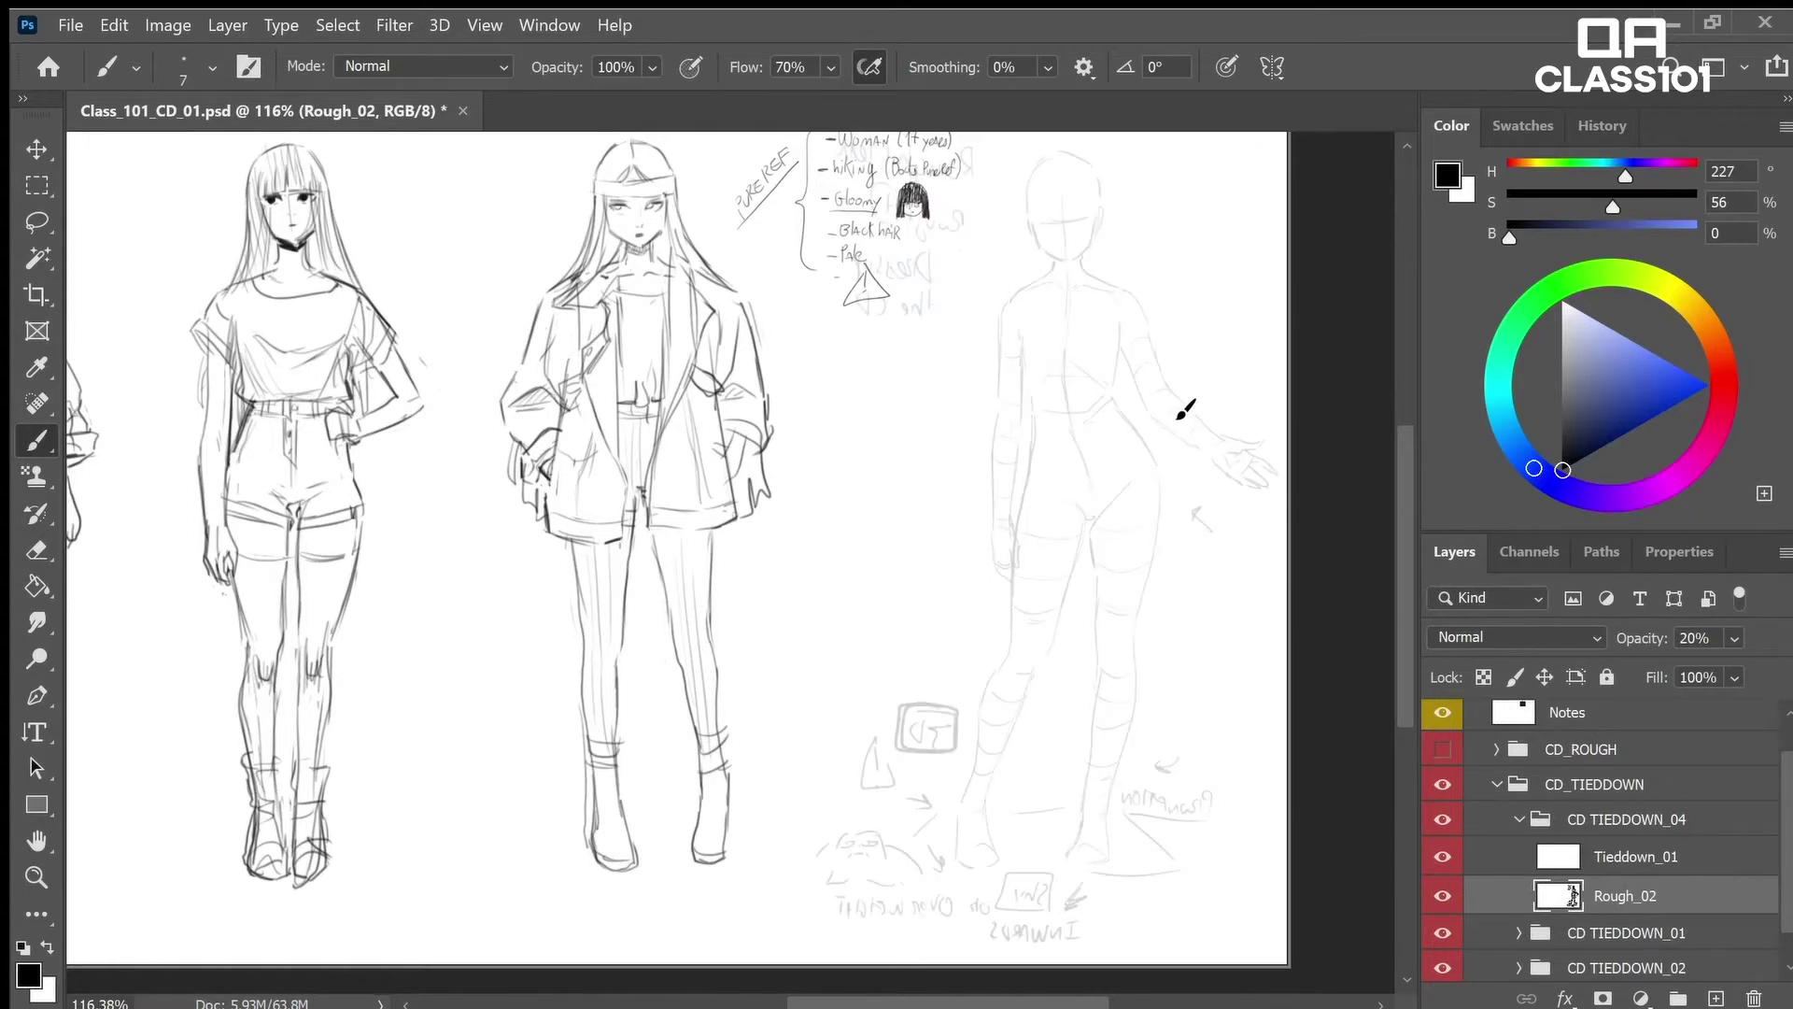
pyautogui.hotkey('ctrl', 'shift', 'h')
pyautogui.hotkey('ctrl', 'shift', 'h')
pyautogui.hotkey('ctrl', 'shift', 'h')
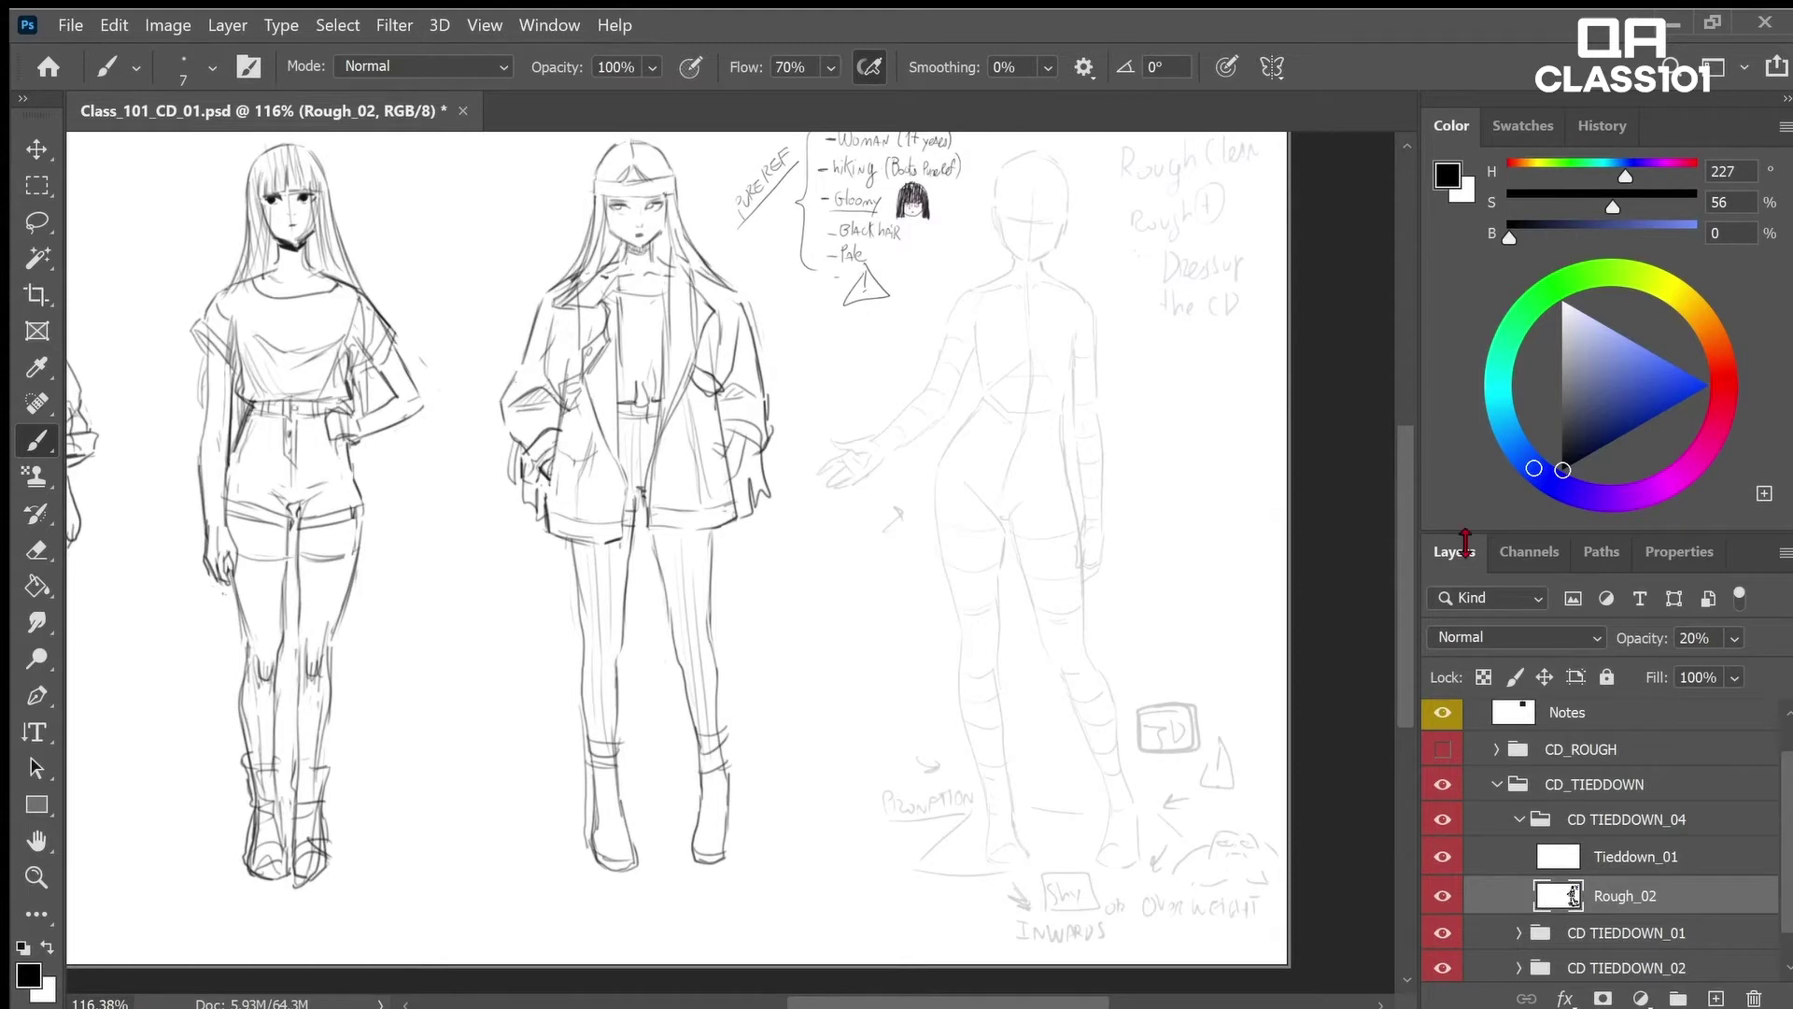
# Restore Rough_02 to 100% opacity and write a "CHECK FLIP" note beside the fourth figure, with FLIP boxed
pyautogui.moveTo(1640, 639); pyautogui.dragTo(1753, 652)
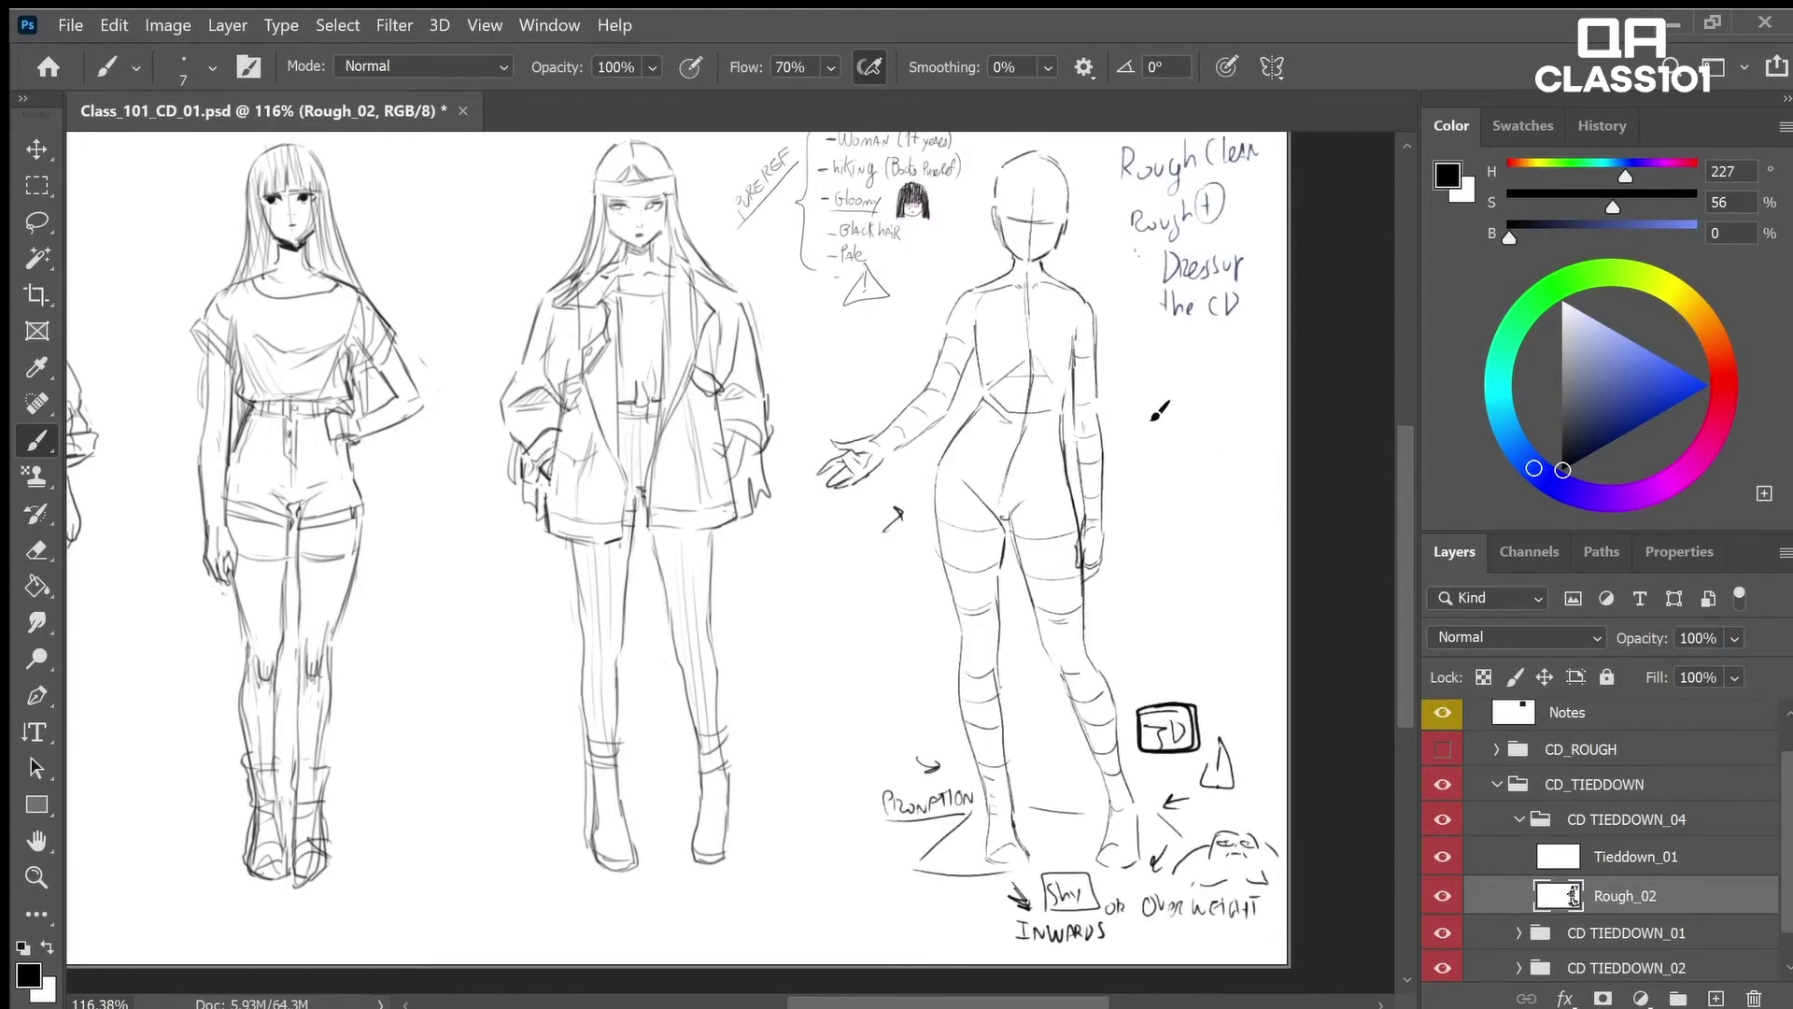
pyautogui.moveTo(1162, 387)
pyautogui.mouseDown()
pyautogui.moveTo(1160, 406)
pyautogui.moveTo(1210, 407)
pyautogui.mouseUp()
pyautogui.moveTo(1216, 385)
pyautogui.mouseDown()
pyautogui.moveTo(1226, 403)
pyautogui.moveTo(1185, 429)
pyautogui.mouseUp()
pyautogui.moveTo(1174, 438); pyautogui.dragTo(1182, 437)
pyautogui.moveTo(1190, 429); pyautogui.dragTo(1201, 448)
pyautogui.moveTo(1212, 426)
pyautogui.mouseDown()
pyautogui.moveTo(1210, 448)
pyautogui.moveTo(1167, 450)
pyautogui.mouseUp()
pyautogui.moveTo(1171, 421); pyautogui.dragTo(1169, 458)
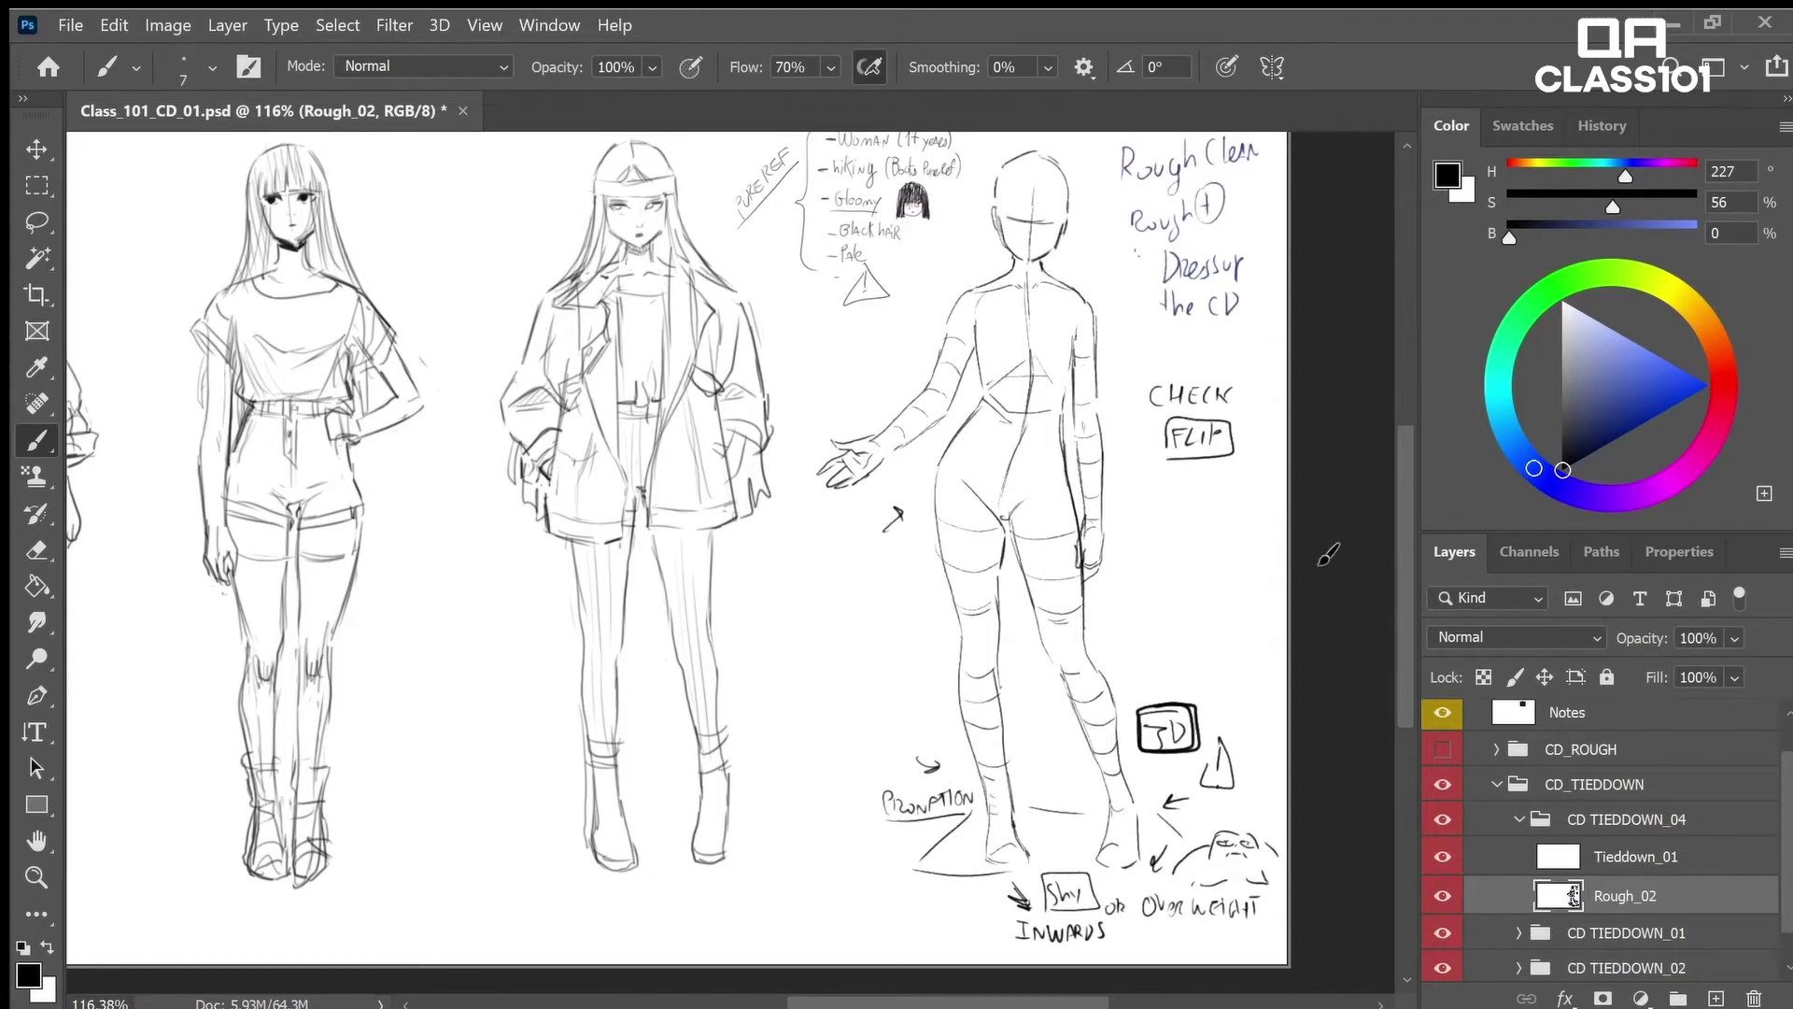
# Mirror the Rough_02 drawing horizontally several times and examine the fourth figure's upper body for mistakes
pyautogui.hotkey('ctrl', 'shift', 'h')
pyautogui.hotkey('ctrl', 'shift', 'h')
pyautogui.hotkey('ctrl', 'shift', 'h')
pyautogui.hotkey('ctrl', 'shift', 'h')
pyautogui.press('space')
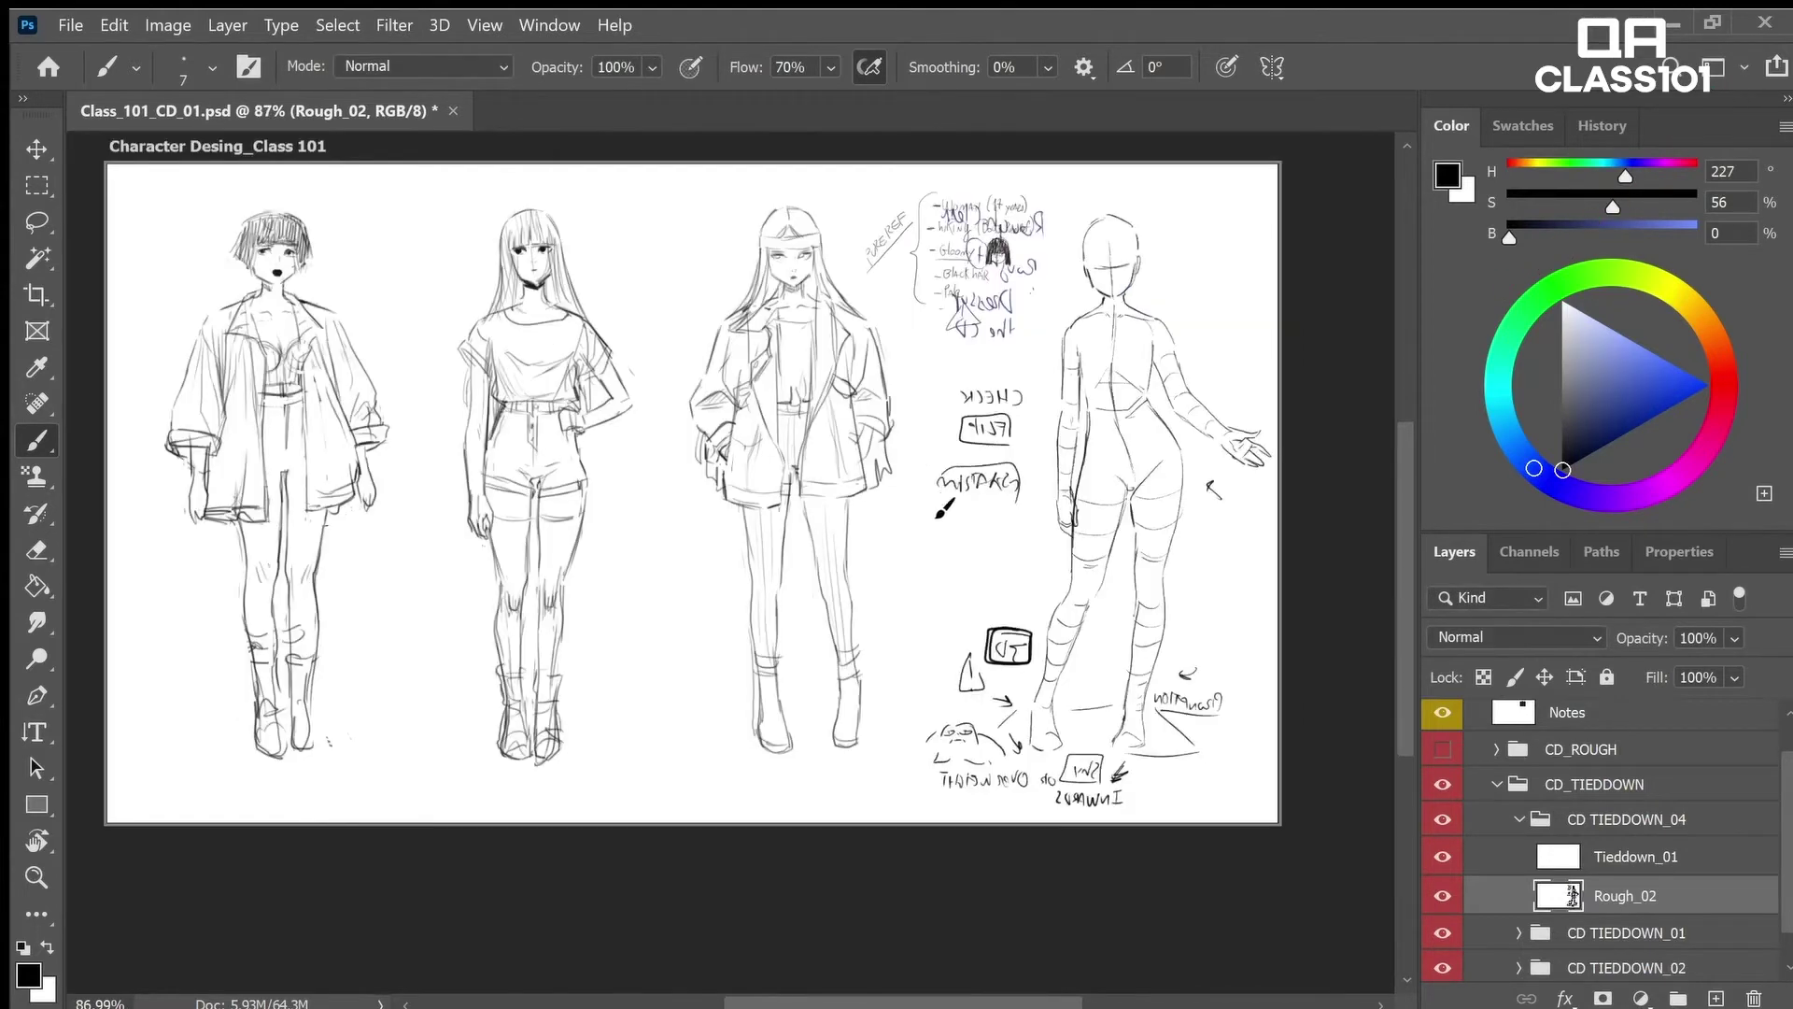
pyautogui.press('z')
pyautogui.moveTo(1120, 290); pyautogui.dragTo(1184, 301)
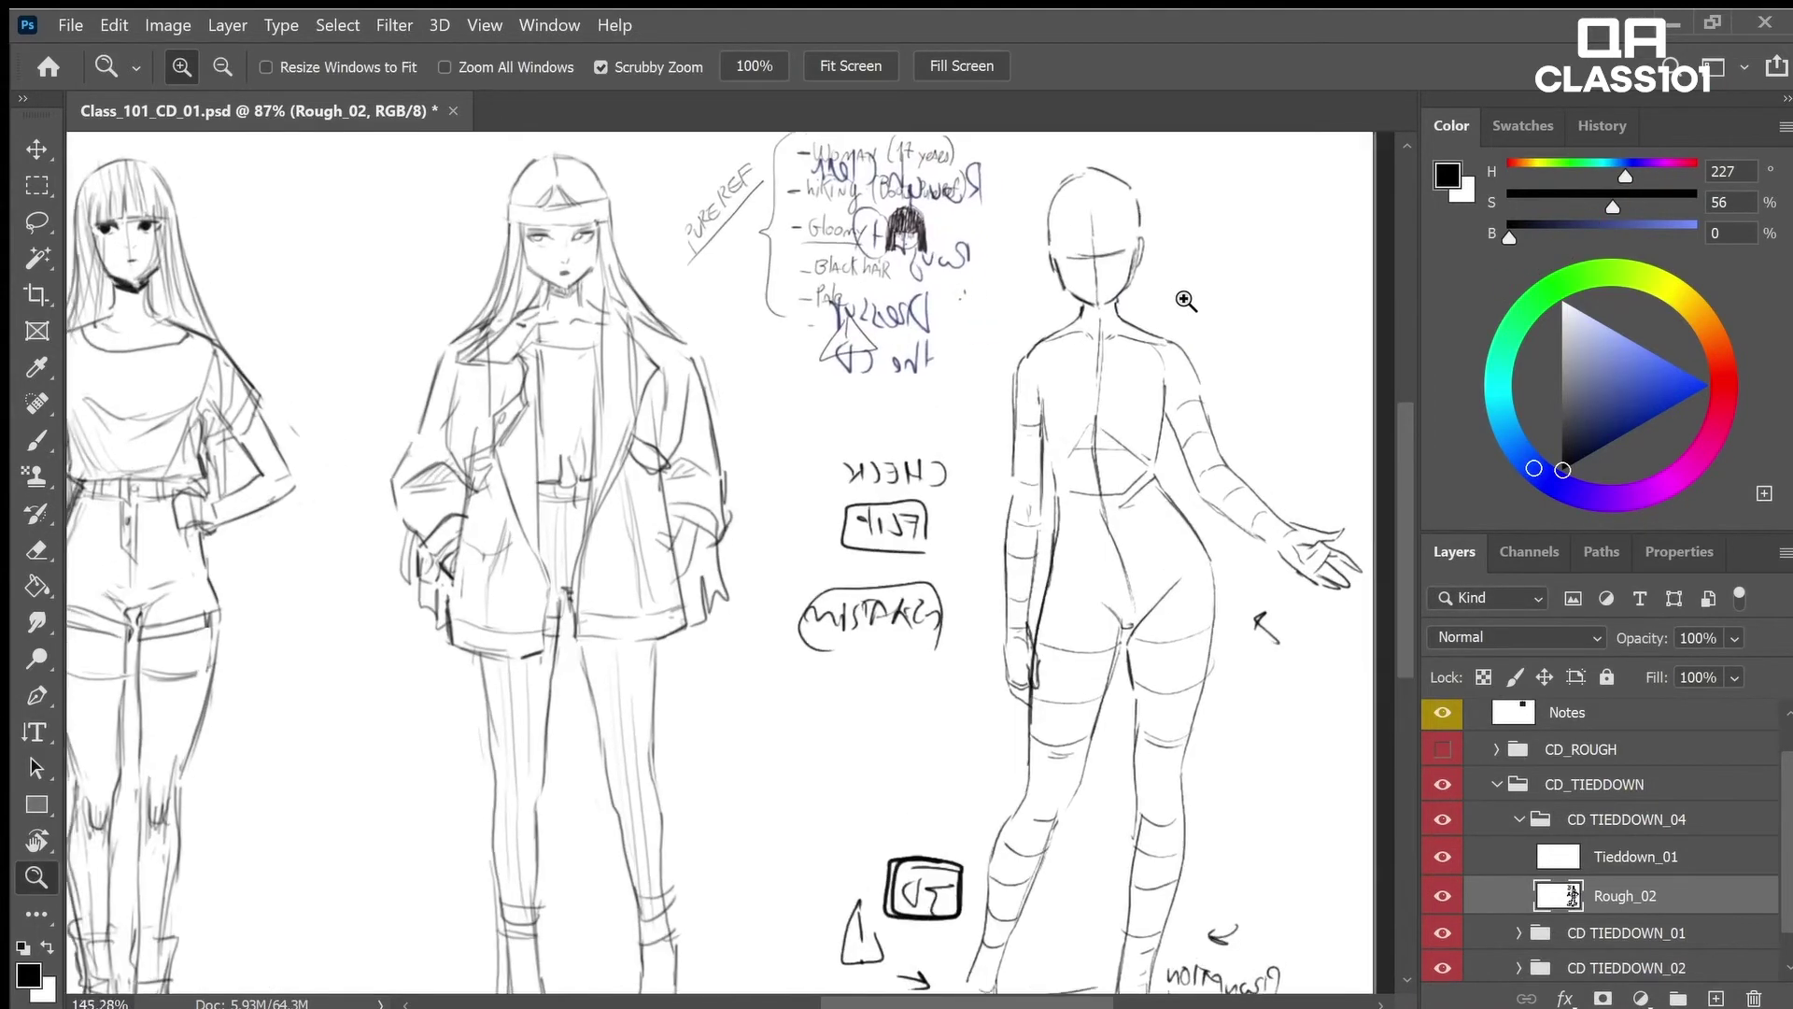
# Correct the shoulder and upper-arm lines of the mirrored fourth figure on Rough_02, undoing the rejected strokes
pyautogui.press('e')
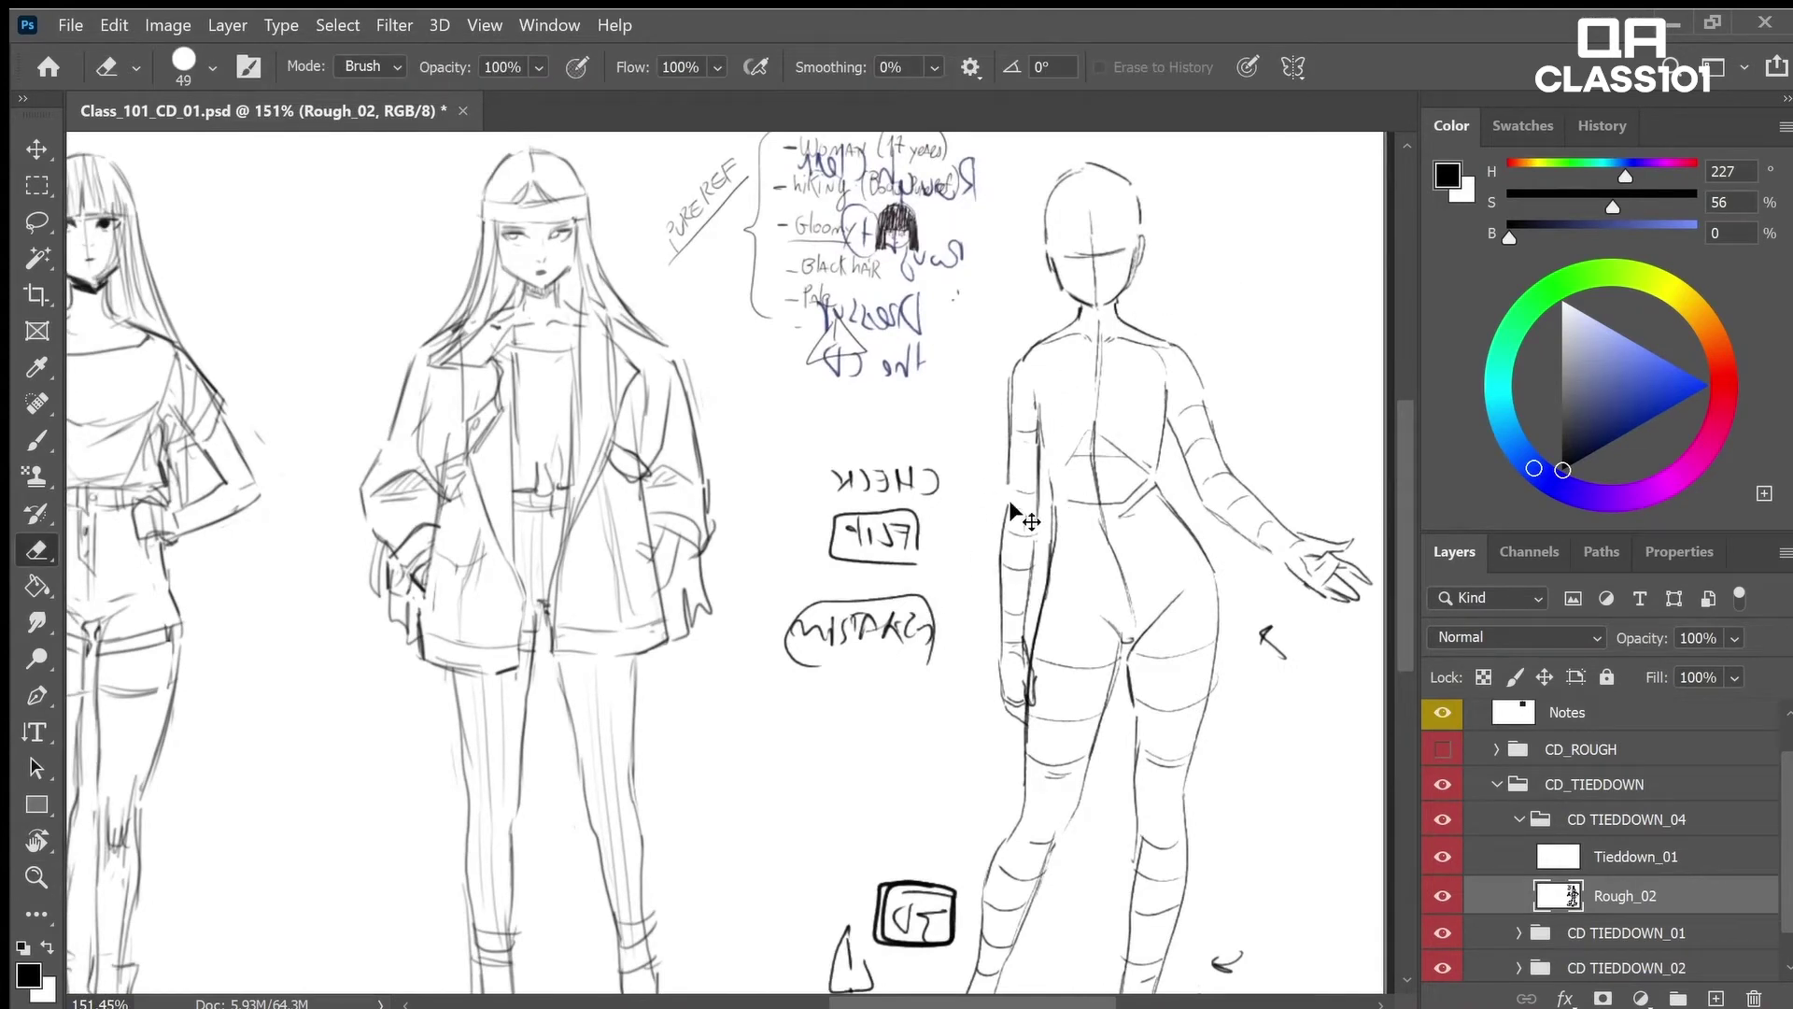
pyautogui.press('b')
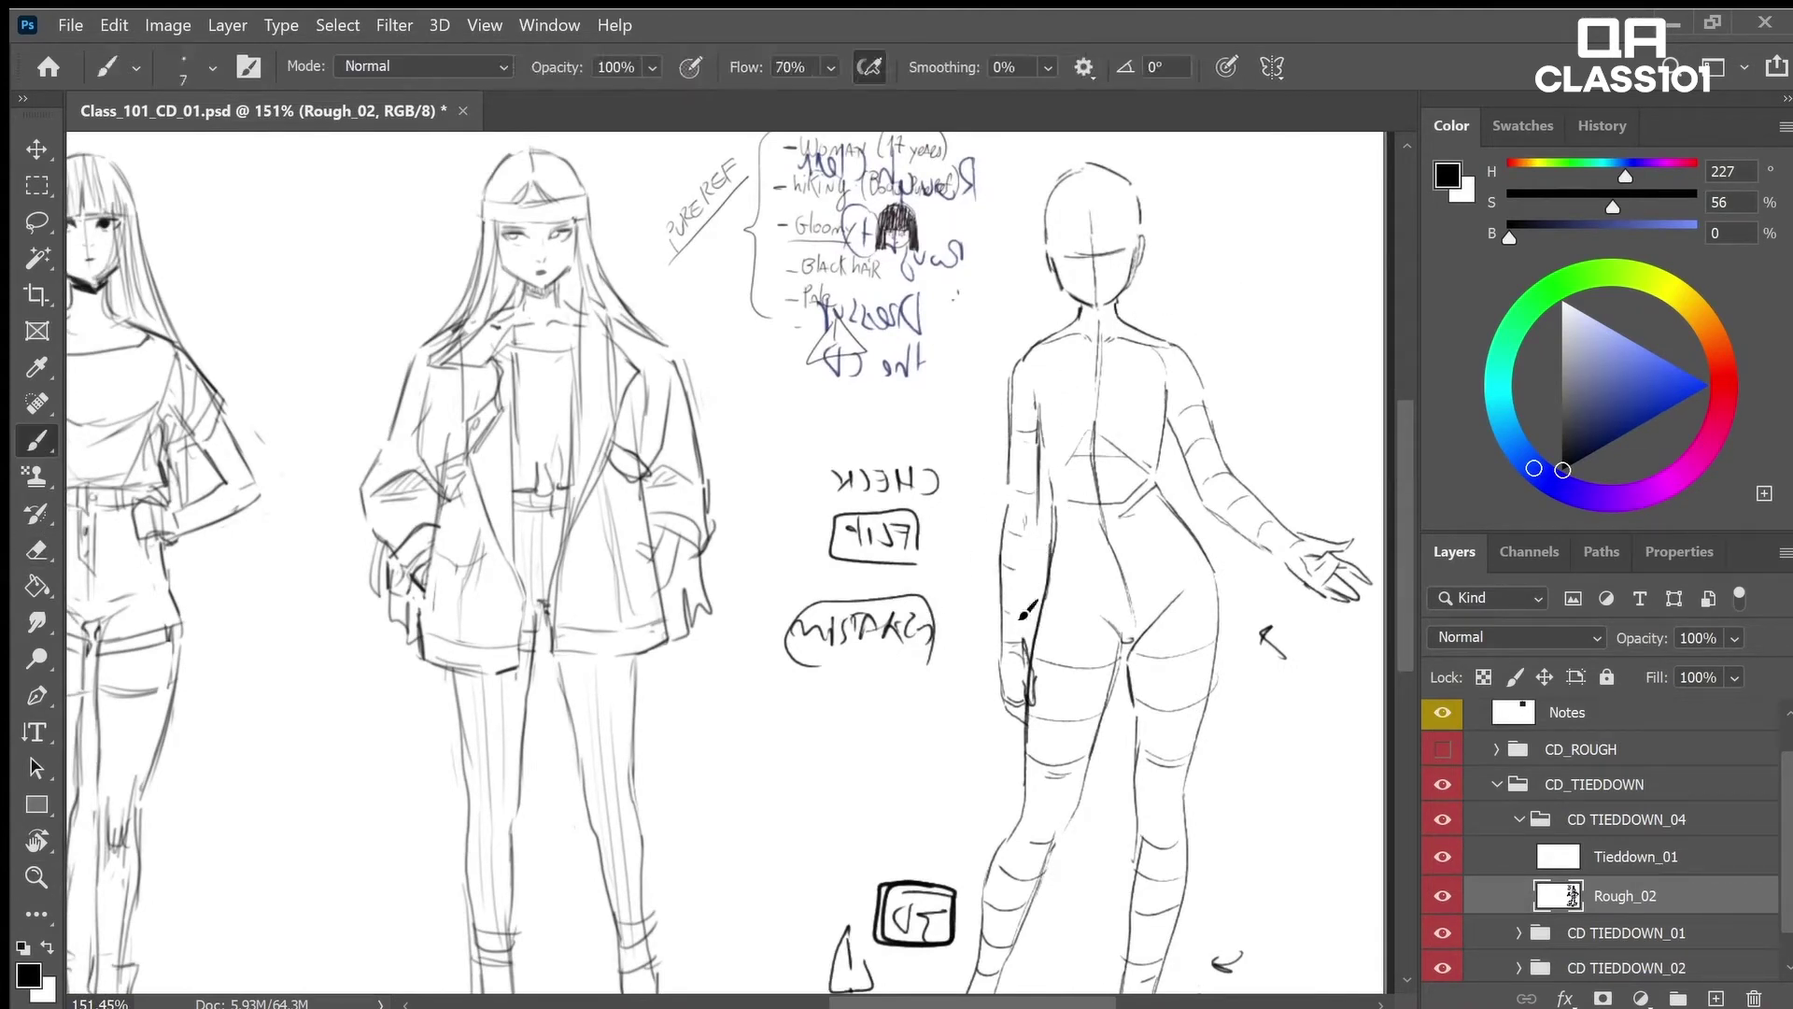
pyautogui.press('e')
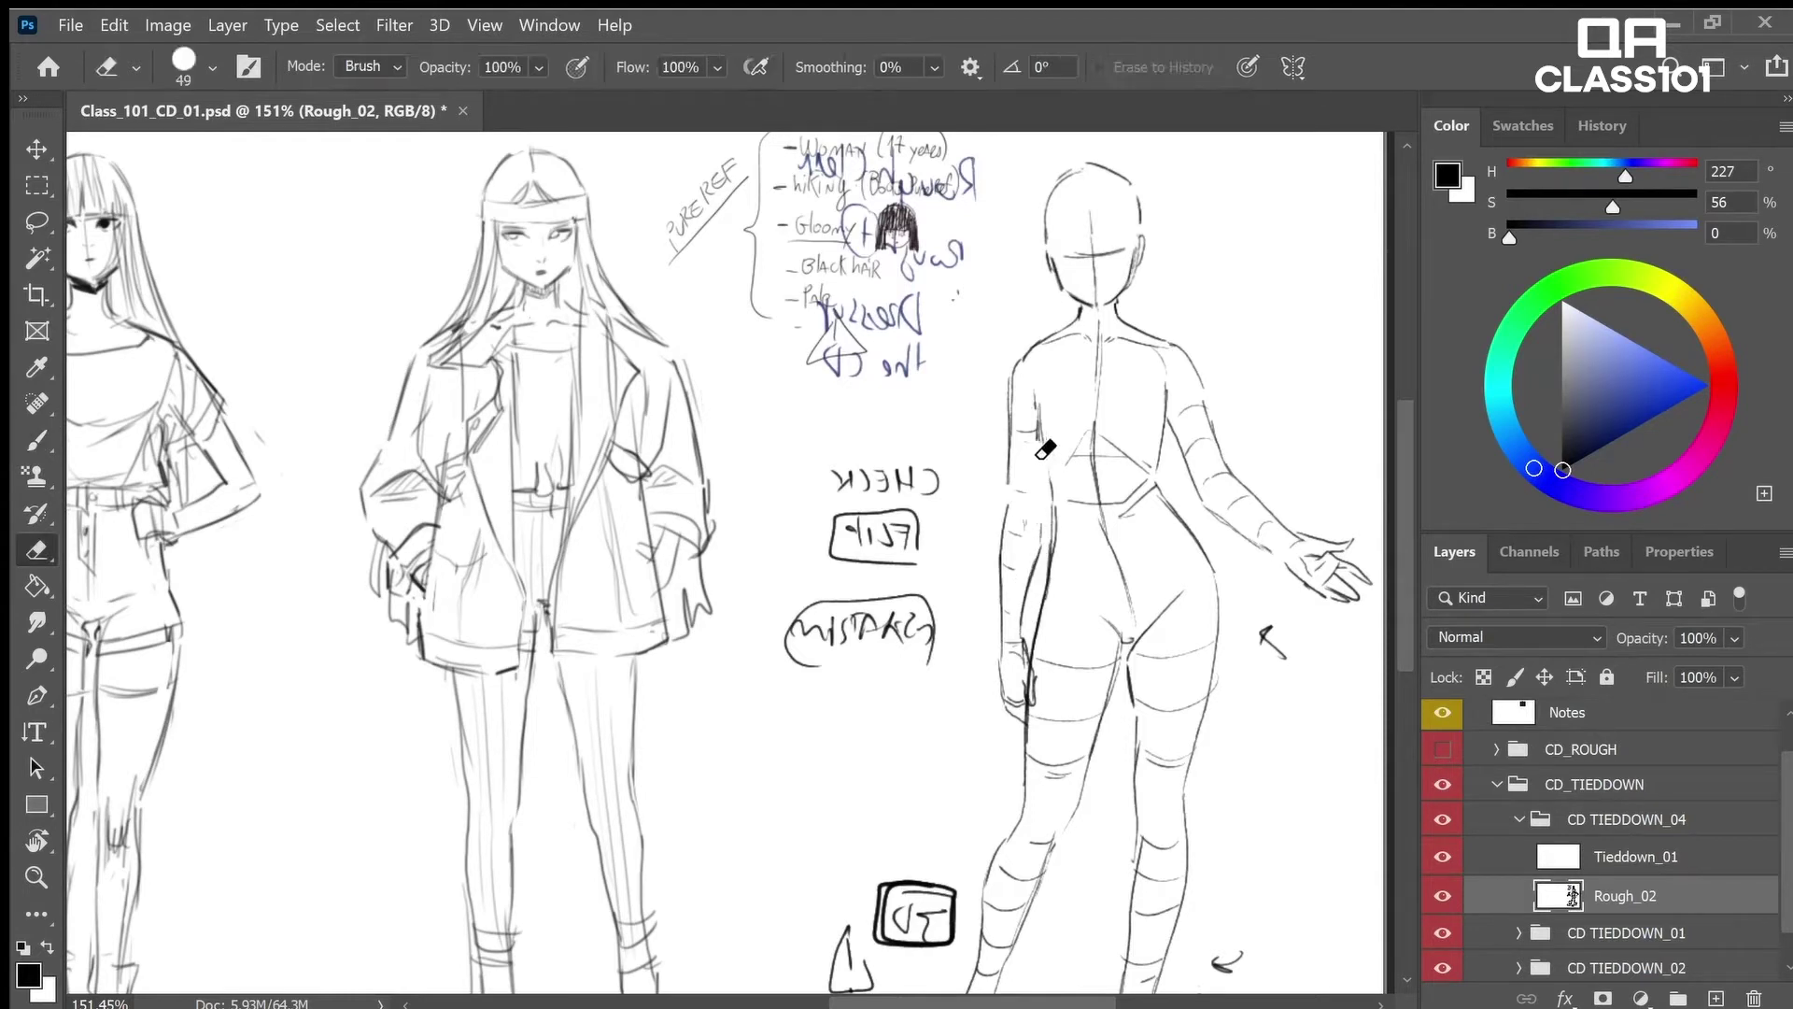
pyautogui.press('b')
pyautogui.press('e')
pyautogui.press('b')
pyautogui.moveTo(1017, 452)
pyautogui.mouseDown()
pyautogui.moveTo(1020, 374)
pyautogui.moveTo(1009, 397)
pyautogui.moveTo(1059, 335)
pyautogui.mouseUp()
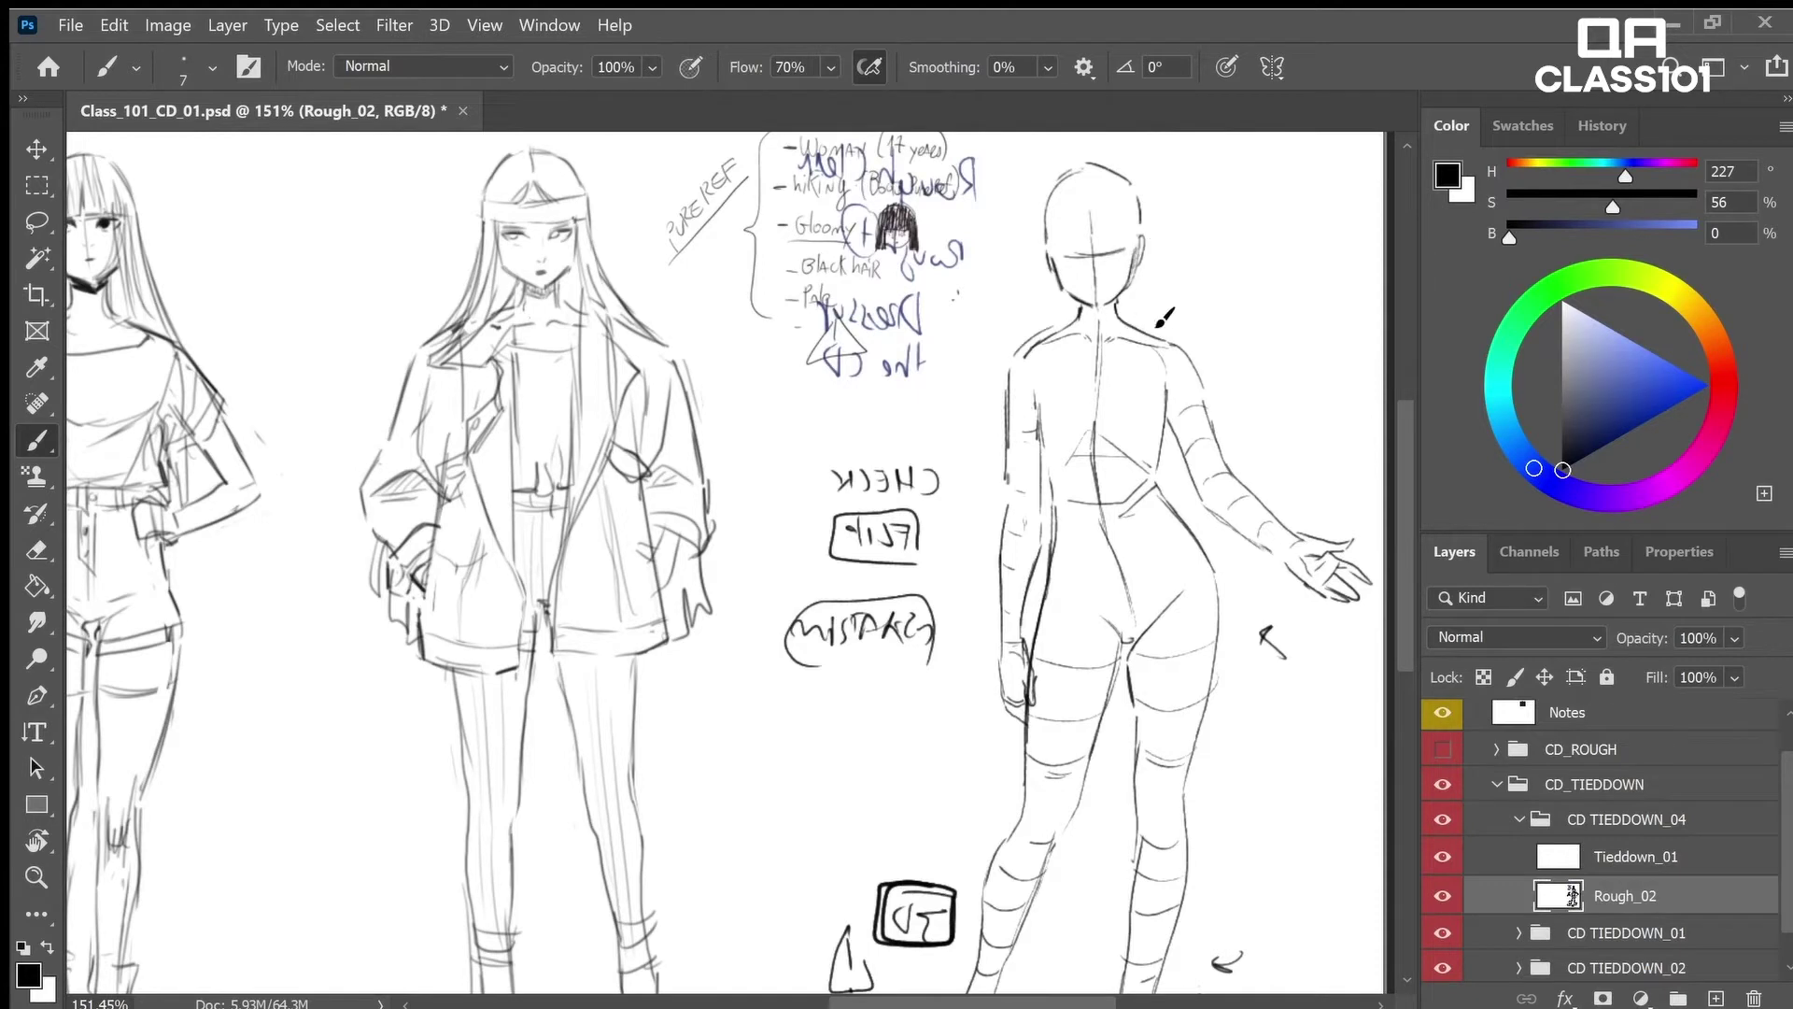
pyautogui.moveTo(1073, 612); pyautogui.dragTo(1235, 532)
pyautogui.moveTo(1064, 336); pyautogui.dragTo(1203, 353)
pyautogui.hotkey('ctrl', 'z')
pyautogui.hotkey('ctrl', 'z')
pyautogui.moveTo(1019, 366)
pyautogui.mouseDown()
pyautogui.moveTo(1048, 343)
pyautogui.moveTo(1029, 353)
pyautogui.moveTo(1098, 346)
pyautogui.mouseUp()
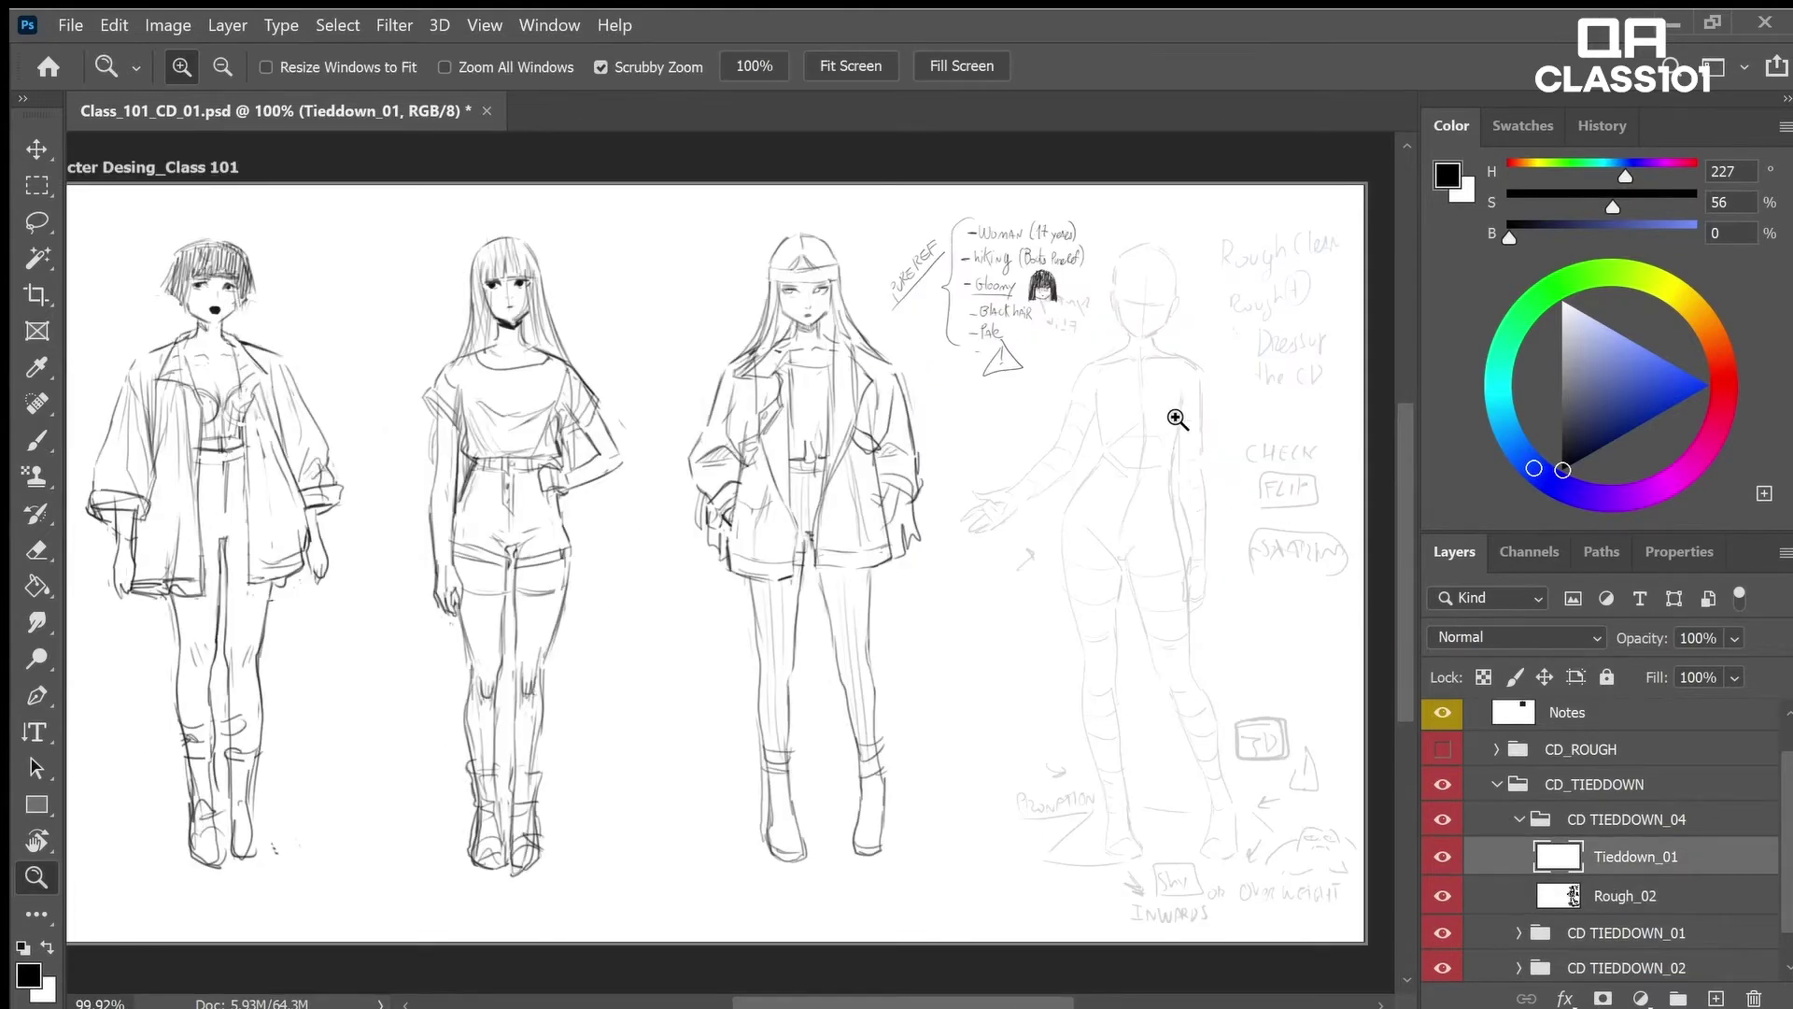
# Draw the waistband's curved upper edge across the fourth figure's waist on Tieddown_01, trying and undoing strokes below it
pyautogui.moveTo(1176, 419); pyautogui.dragTo(1188, 417)
pyautogui.moveTo(1292, 444); pyautogui.dragTo(1270, 445)
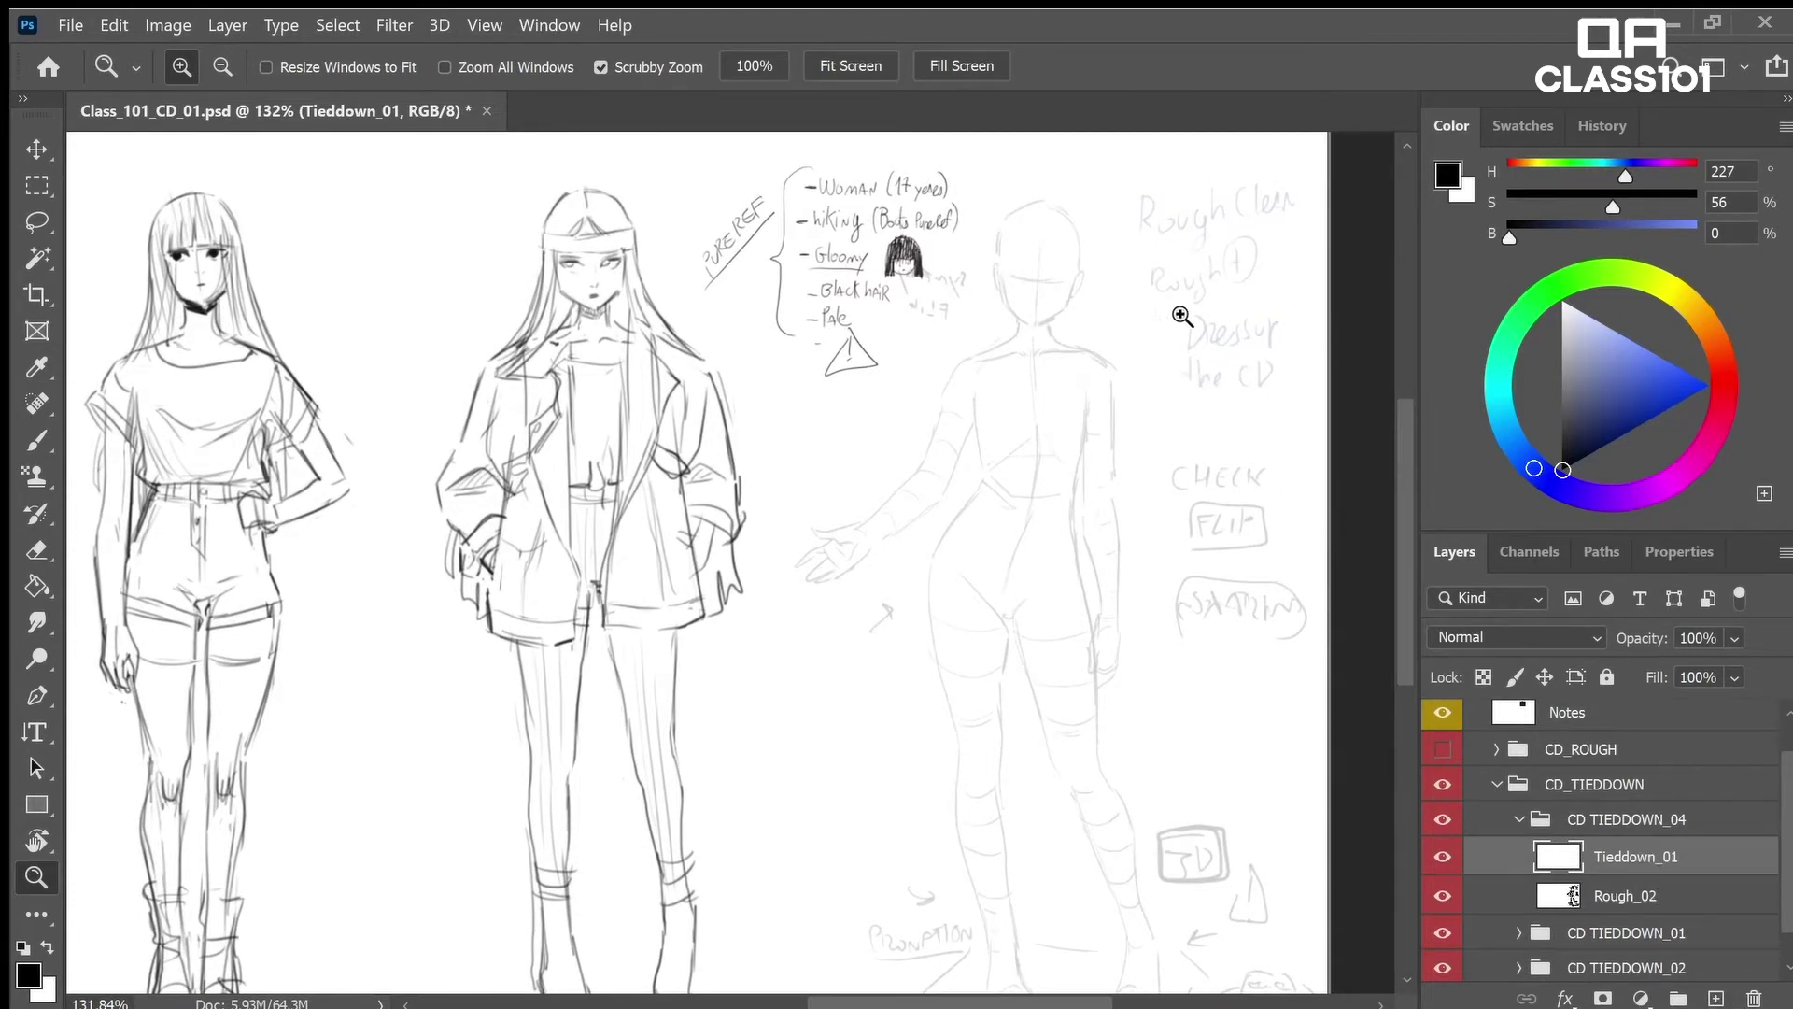
pyautogui.moveTo(1188, 319); pyautogui.dragTo(1161, 328)
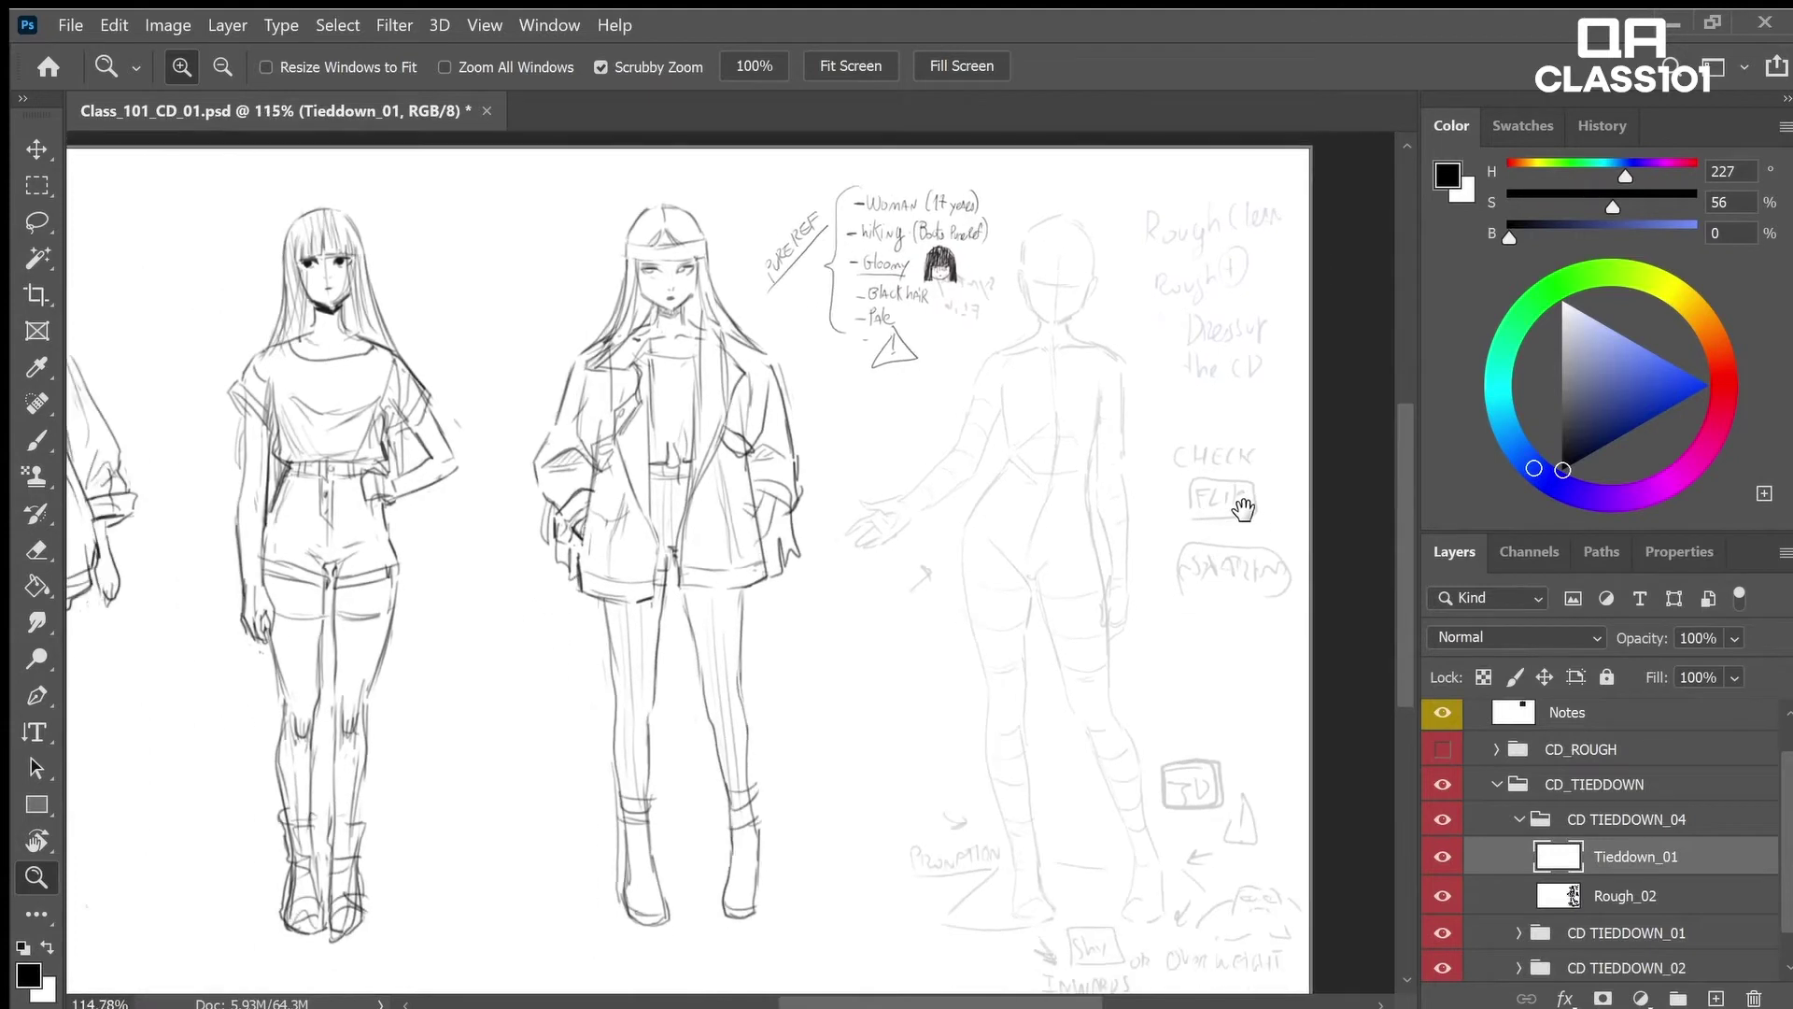
pyautogui.moveTo(1241, 508); pyautogui.dragTo(1224, 492)
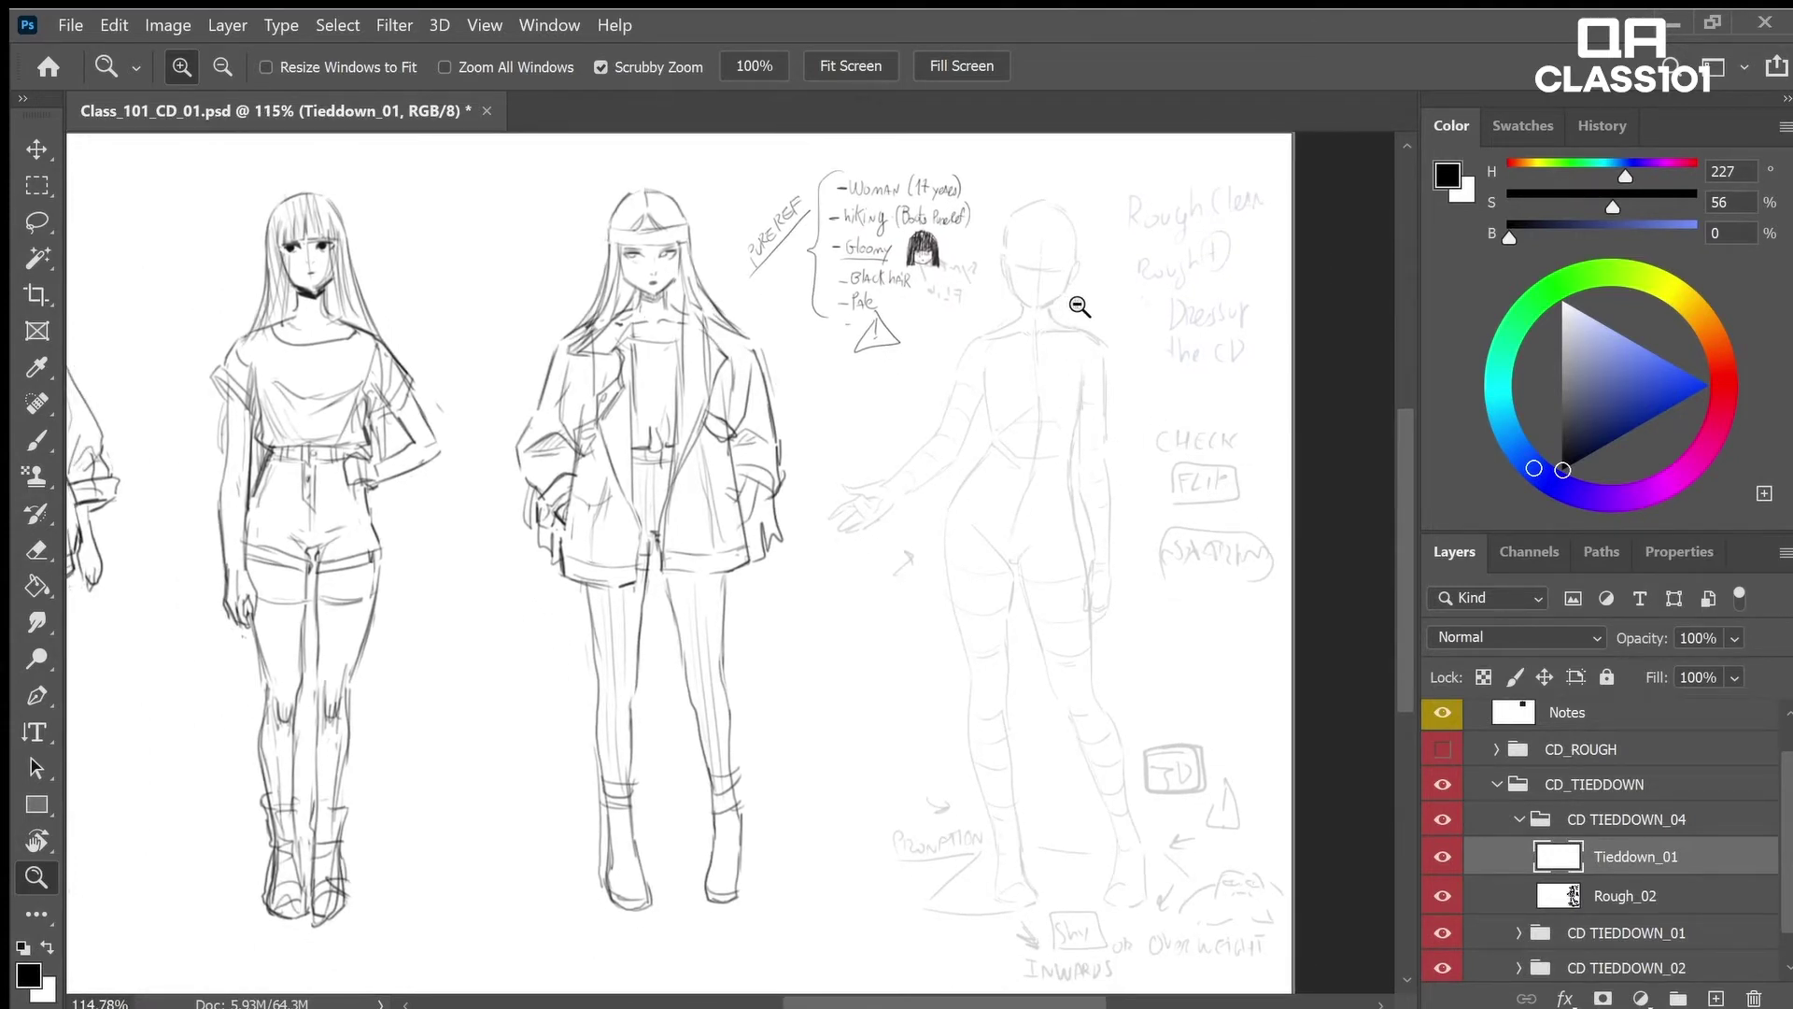
pyautogui.moveTo(1073, 309); pyautogui.dragTo(1083, 305)
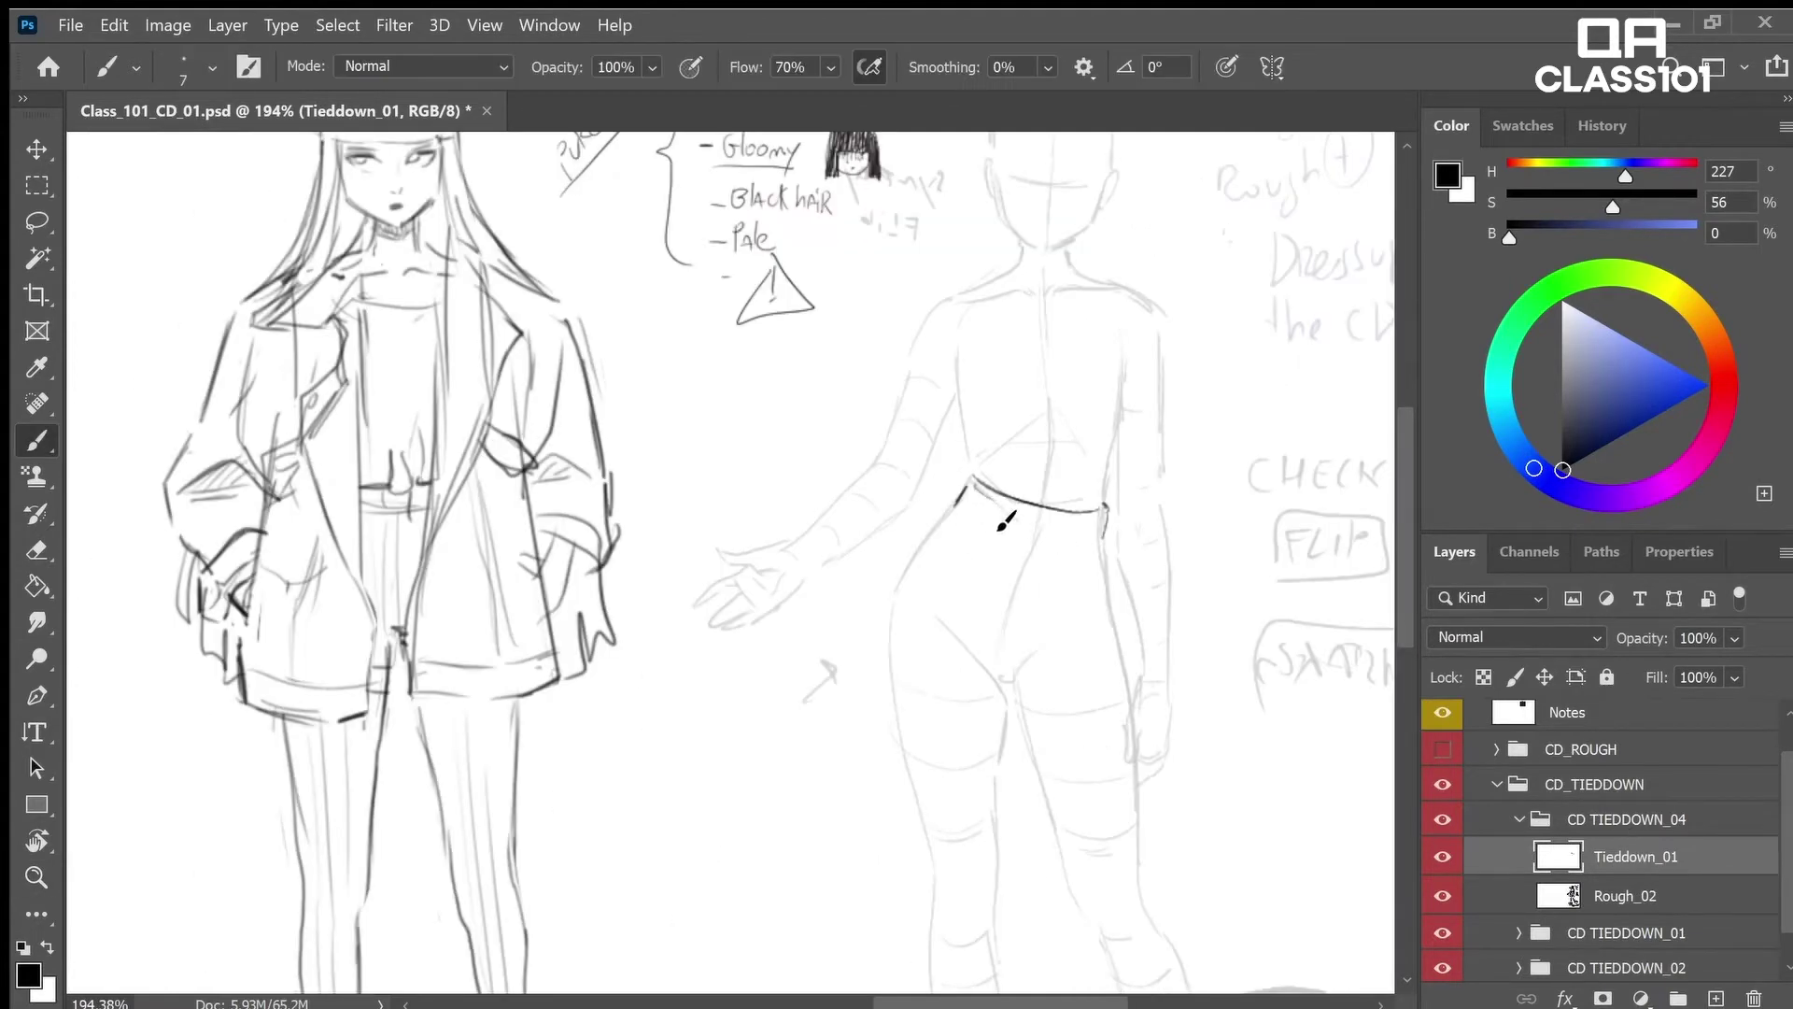
pyautogui.moveTo(968, 514)
pyautogui.mouseDown()
pyautogui.moveTo(1085, 582)
pyautogui.moveTo(968, 518)
pyautogui.moveTo(954, 552)
pyautogui.moveTo(1104, 589)
pyautogui.mouseUp()
pyautogui.hotkey('ctrl', 'z')
pyautogui.hotkey('ctrl', 'z')
pyautogui.hotkey('ctrl', 'z')
pyautogui.hotkey('ctrl', 'z')
# Draw the waistband's lower edge parallel to the upper one and close its ends
pyautogui.press('e')
pyautogui.press('b')
pyautogui.moveTo(963, 502)
pyautogui.mouseDown()
pyautogui.moveTo(1050, 564)
pyautogui.moveTo(1087, 542)
pyautogui.mouseUp()
pyautogui.press('e')
pyautogui.press('b')
pyautogui.moveTo(962, 503)
pyautogui.mouseDown()
pyautogui.moveTo(1078, 554)
pyautogui.moveTo(1107, 512)
pyautogui.mouseUp()
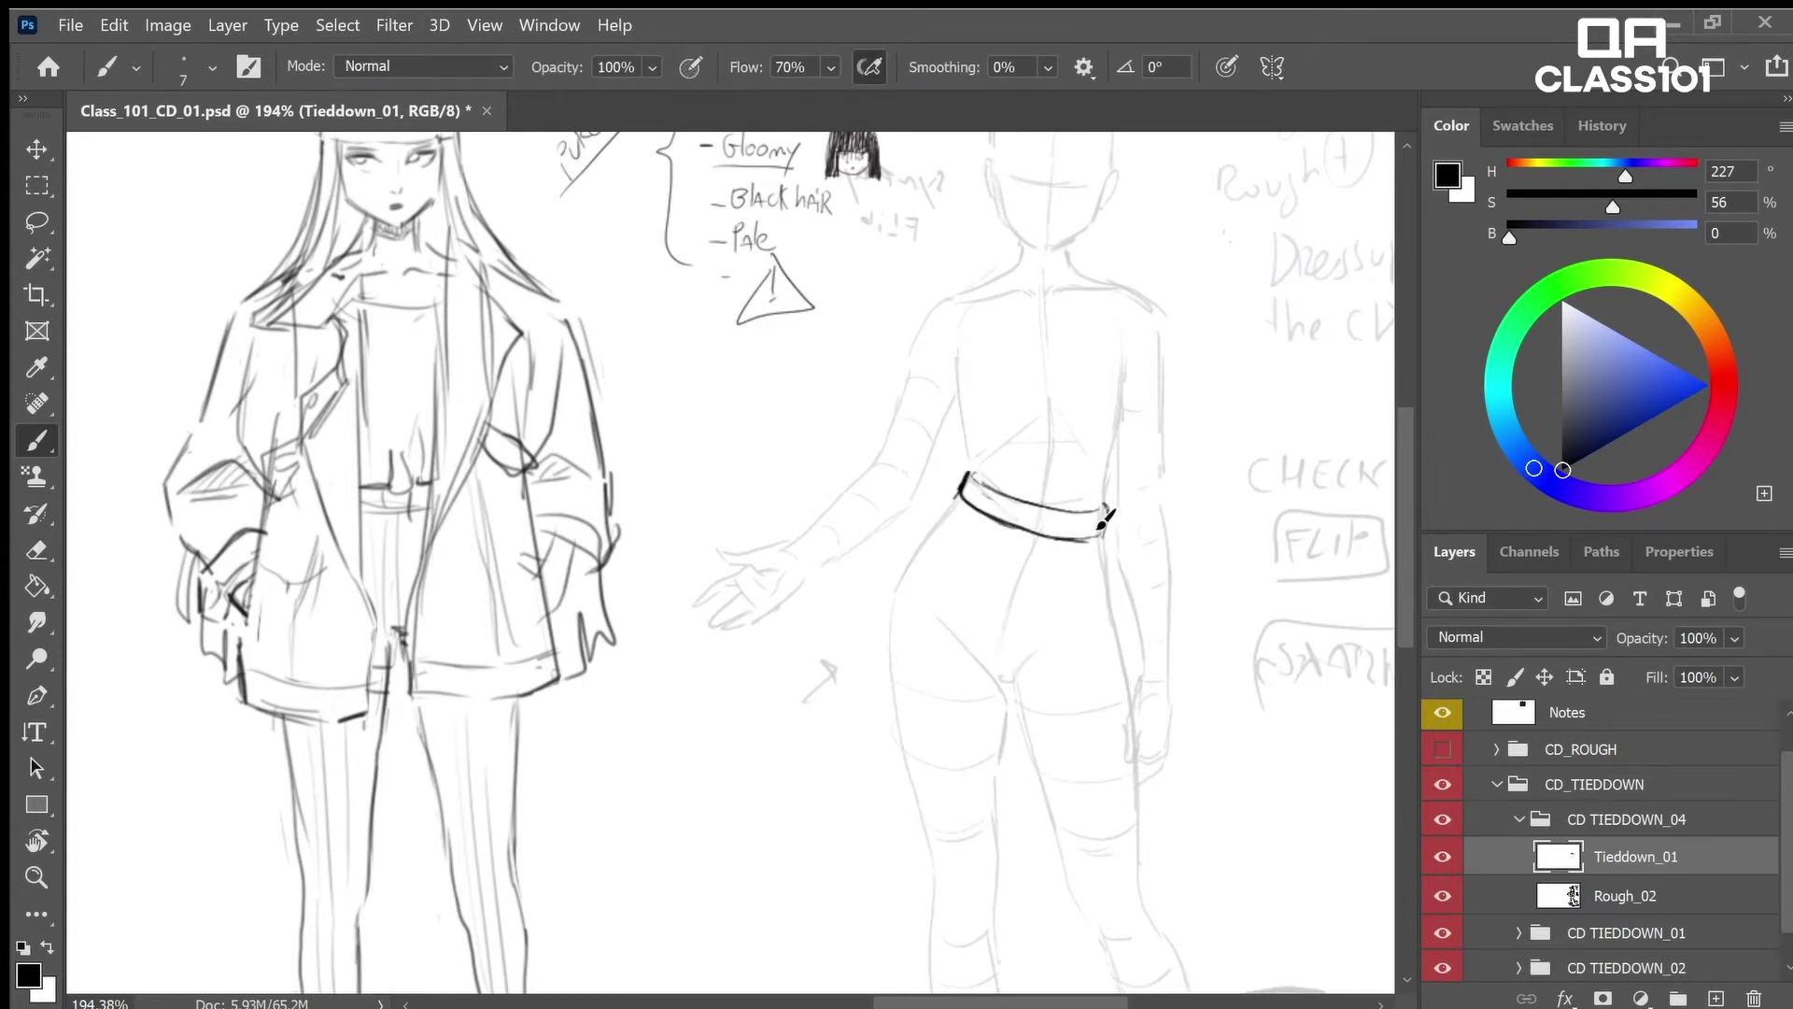
# Add belt loops to the waistband and draw the fitted top's side lines along the torso
pyautogui.moveTo(972, 473); pyautogui.dragTo(992, 461)
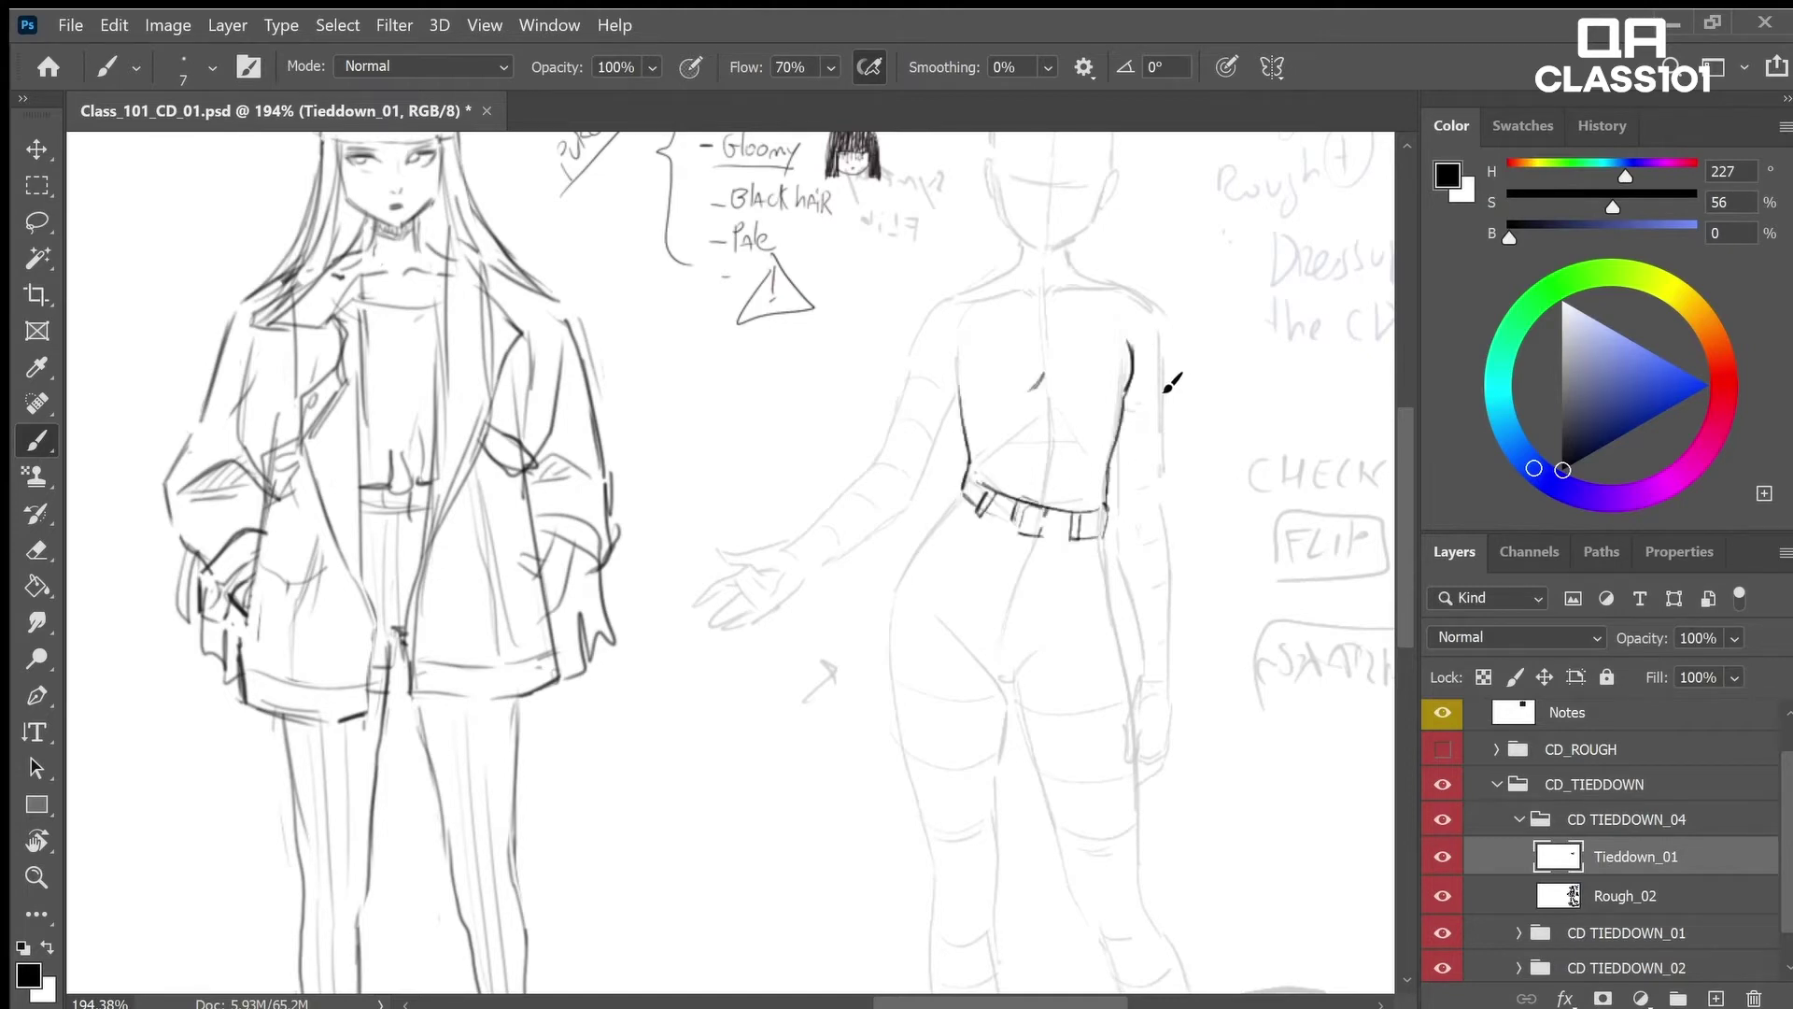
pyautogui.press('z')
pyautogui.moveTo(1163, 401)
pyautogui.mouseDown()
pyautogui.moveTo(1135, 404)
pyautogui.moveTo(1167, 408)
pyautogui.mouseUp()
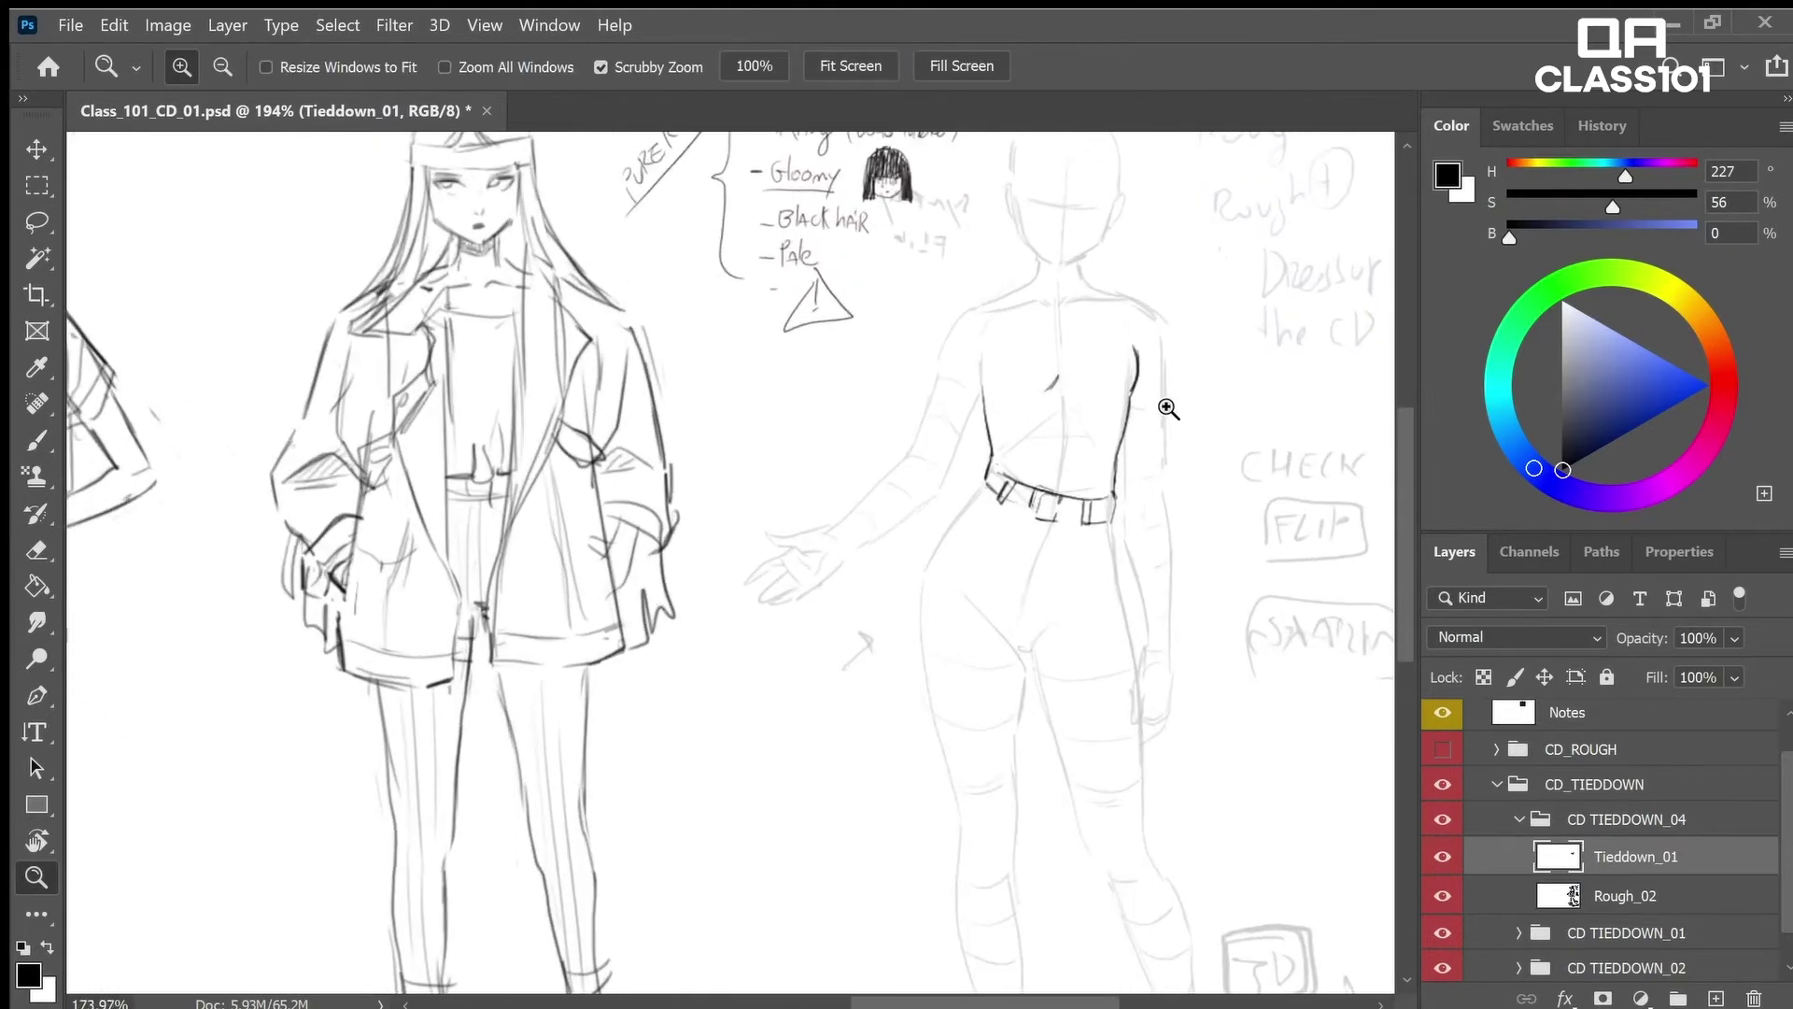
pyautogui.press('e')
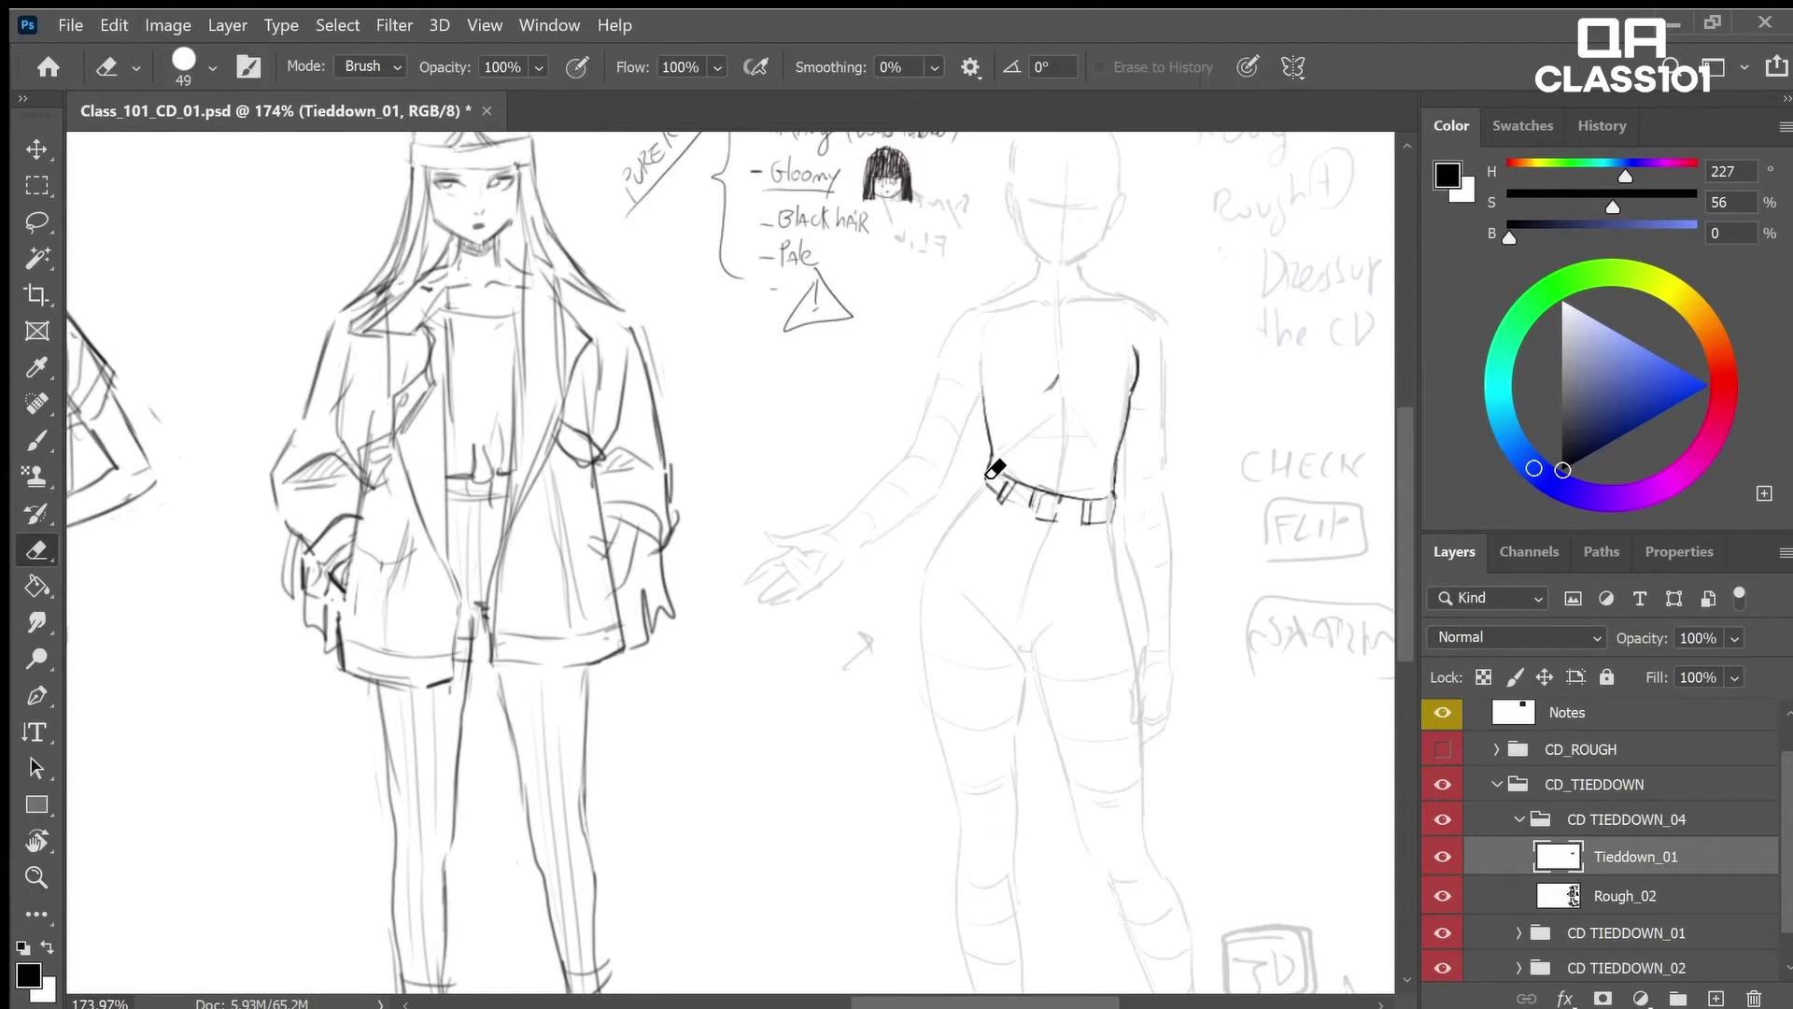
pyautogui.press('b')
pyautogui.moveTo(988, 461); pyautogui.dragTo(983, 373)
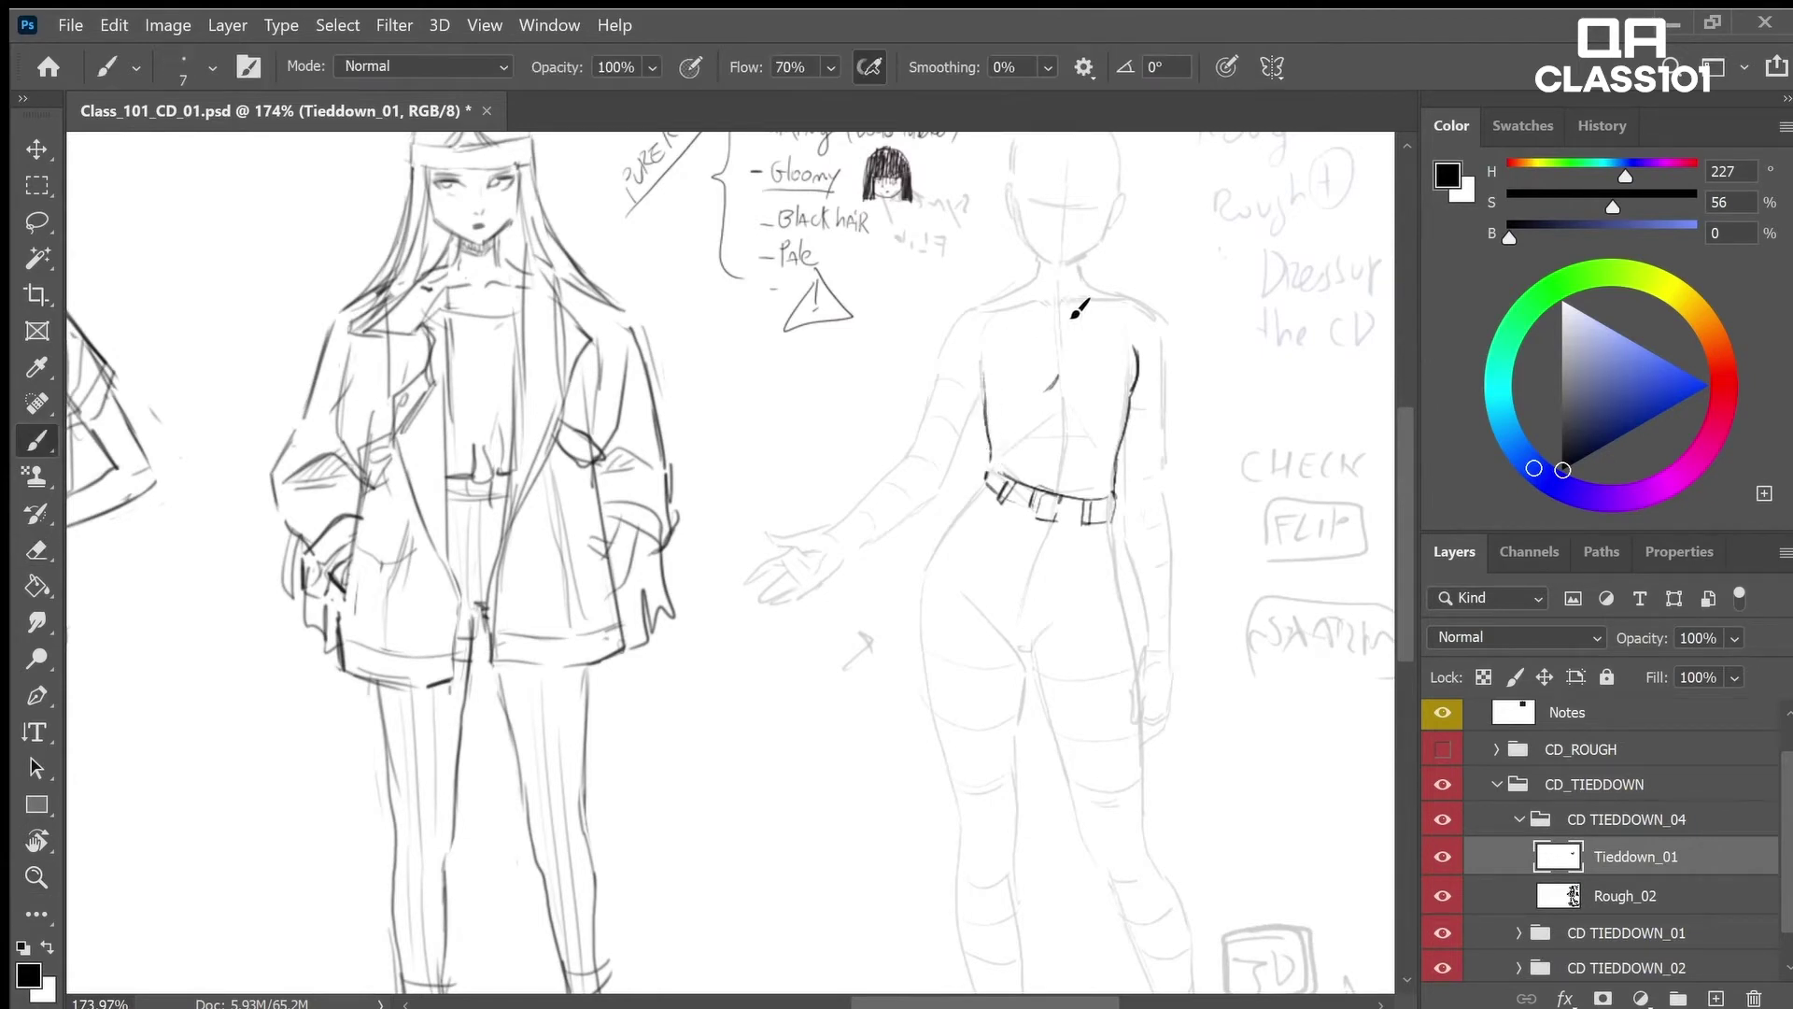
# Outline the long sleeve of the fourth figure's hanging arm from the shoulder down to the cuff at the wrist
pyautogui.moveTo(1126, 435)
pyautogui.mouseDown()
pyautogui.moveTo(1146, 707)
pyautogui.moveTo(1179, 707)
pyautogui.moveTo(1160, 341)
pyautogui.mouseUp()
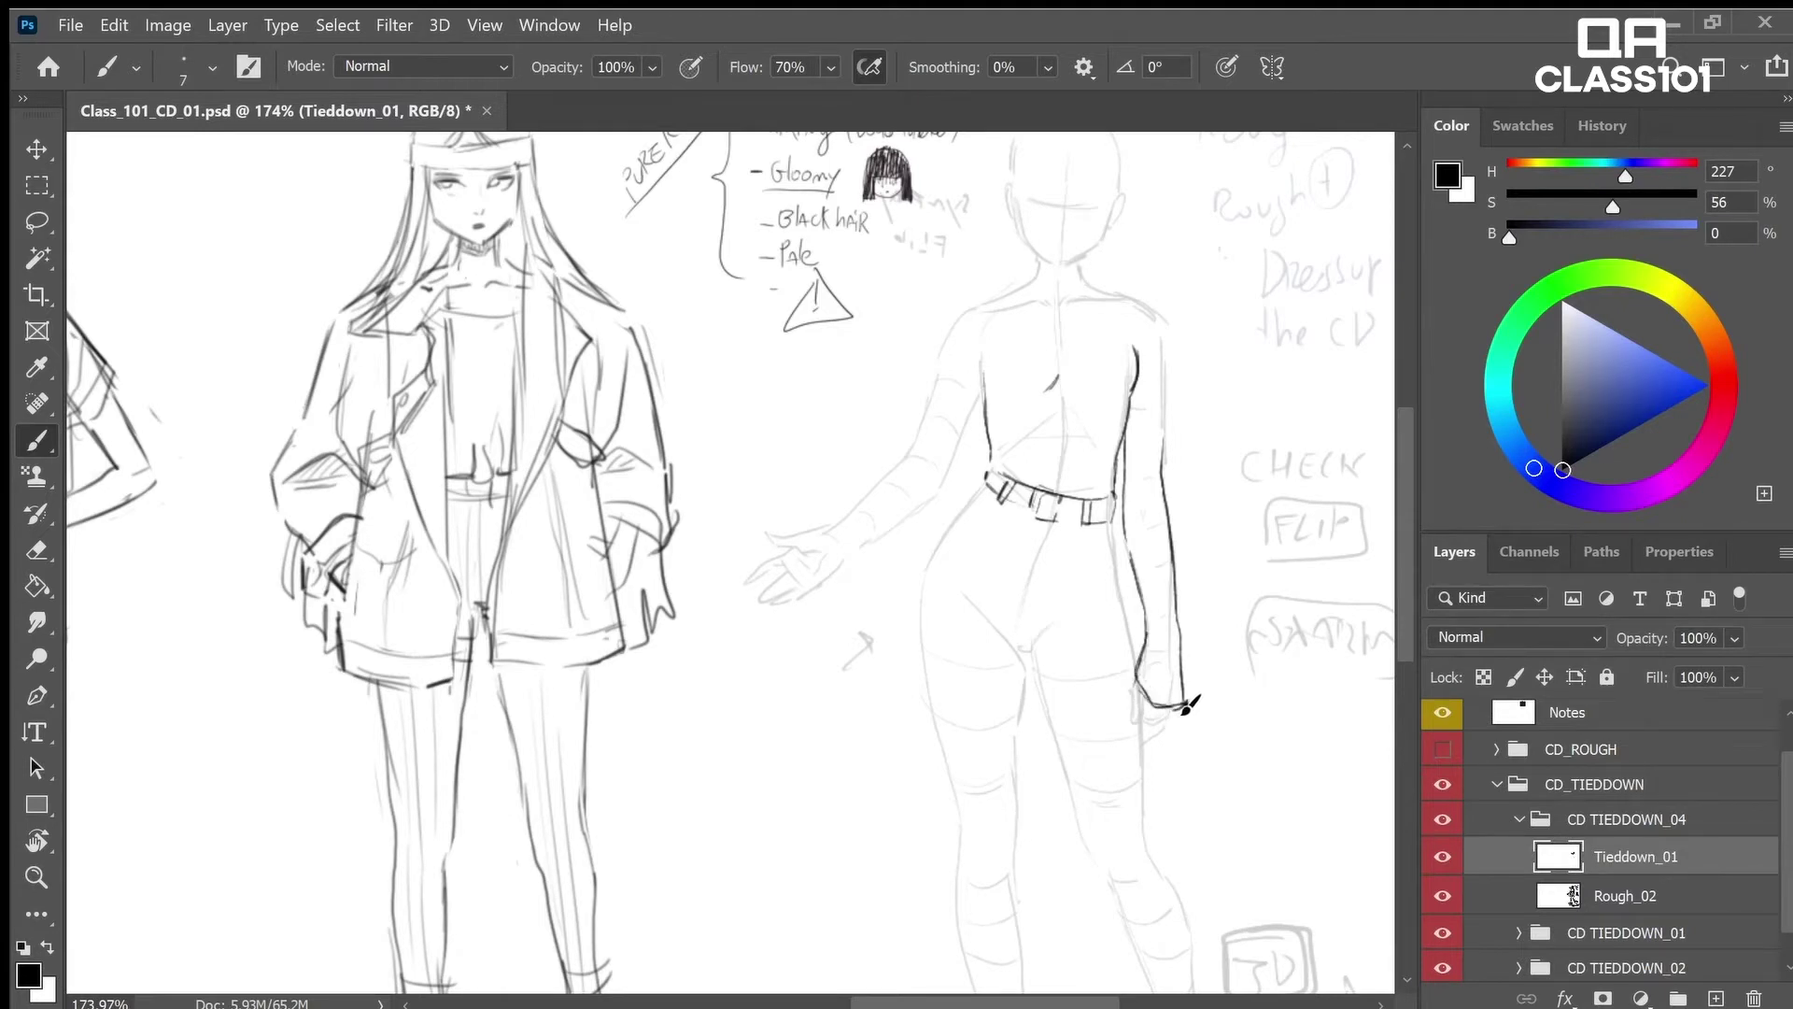
pyautogui.moveTo(1229, 624)
pyautogui.mouseDown()
pyautogui.moveTo(1265, 680)
pyautogui.moveTo(1291, 663)
pyautogui.moveTo(1276, 527)
pyautogui.moveTo(1246, 575)
pyautogui.mouseUp()
pyautogui.moveTo(1229, 478)
pyautogui.mouseDown()
pyautogui.moveTo(1220, 630)
pyautogui.moveTo(1241, 648)
pyautogui.moveTo(1296, 647)
pyautogui.moveTo(1276, 513)
pyautogui.moveTo(1238, 540)
pyautogui.moveTo(1230, 618)
pyautogui.moveTo(1241, 683)
pyautogui.moveTo(1263, 690)
pyautogui.moveTo(1273, 520)
pyautogui.mouseUp()
pyautogui.hotkey('ctrl', 'z')
pyautogui.press('e')
pyautogui.press('b')
pyautogui.moveTo(1163, 467)
pyautogui.mouseDown()
pyautogui.moveTo(1157, 332)
pyautogui.moveTo(1032, 273)
pyautogui.moveTo(1150, 304)
pyautogui.moveTo(1200, 337)
pyautogui.mouseUp()
pyautogui.press('e')
pyautogui.press('b')
pyautogui.press('space')
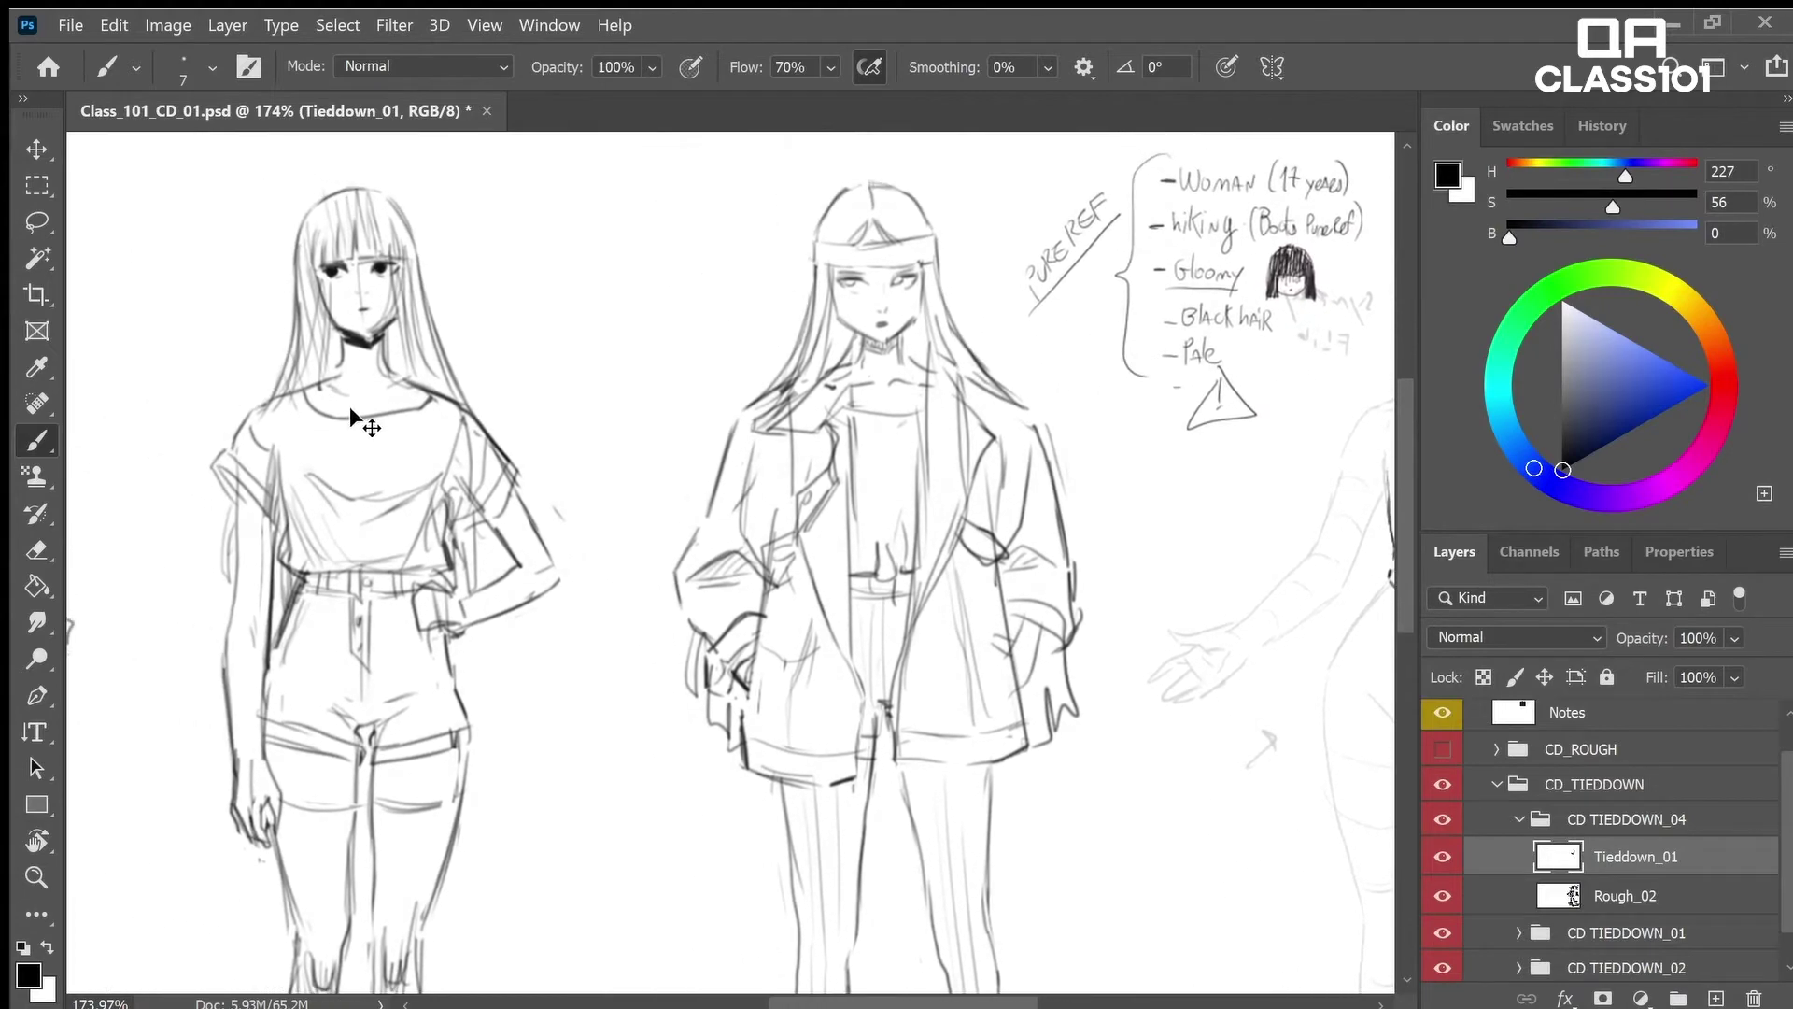
pyautogui.hscroll(5, 1079, 425)
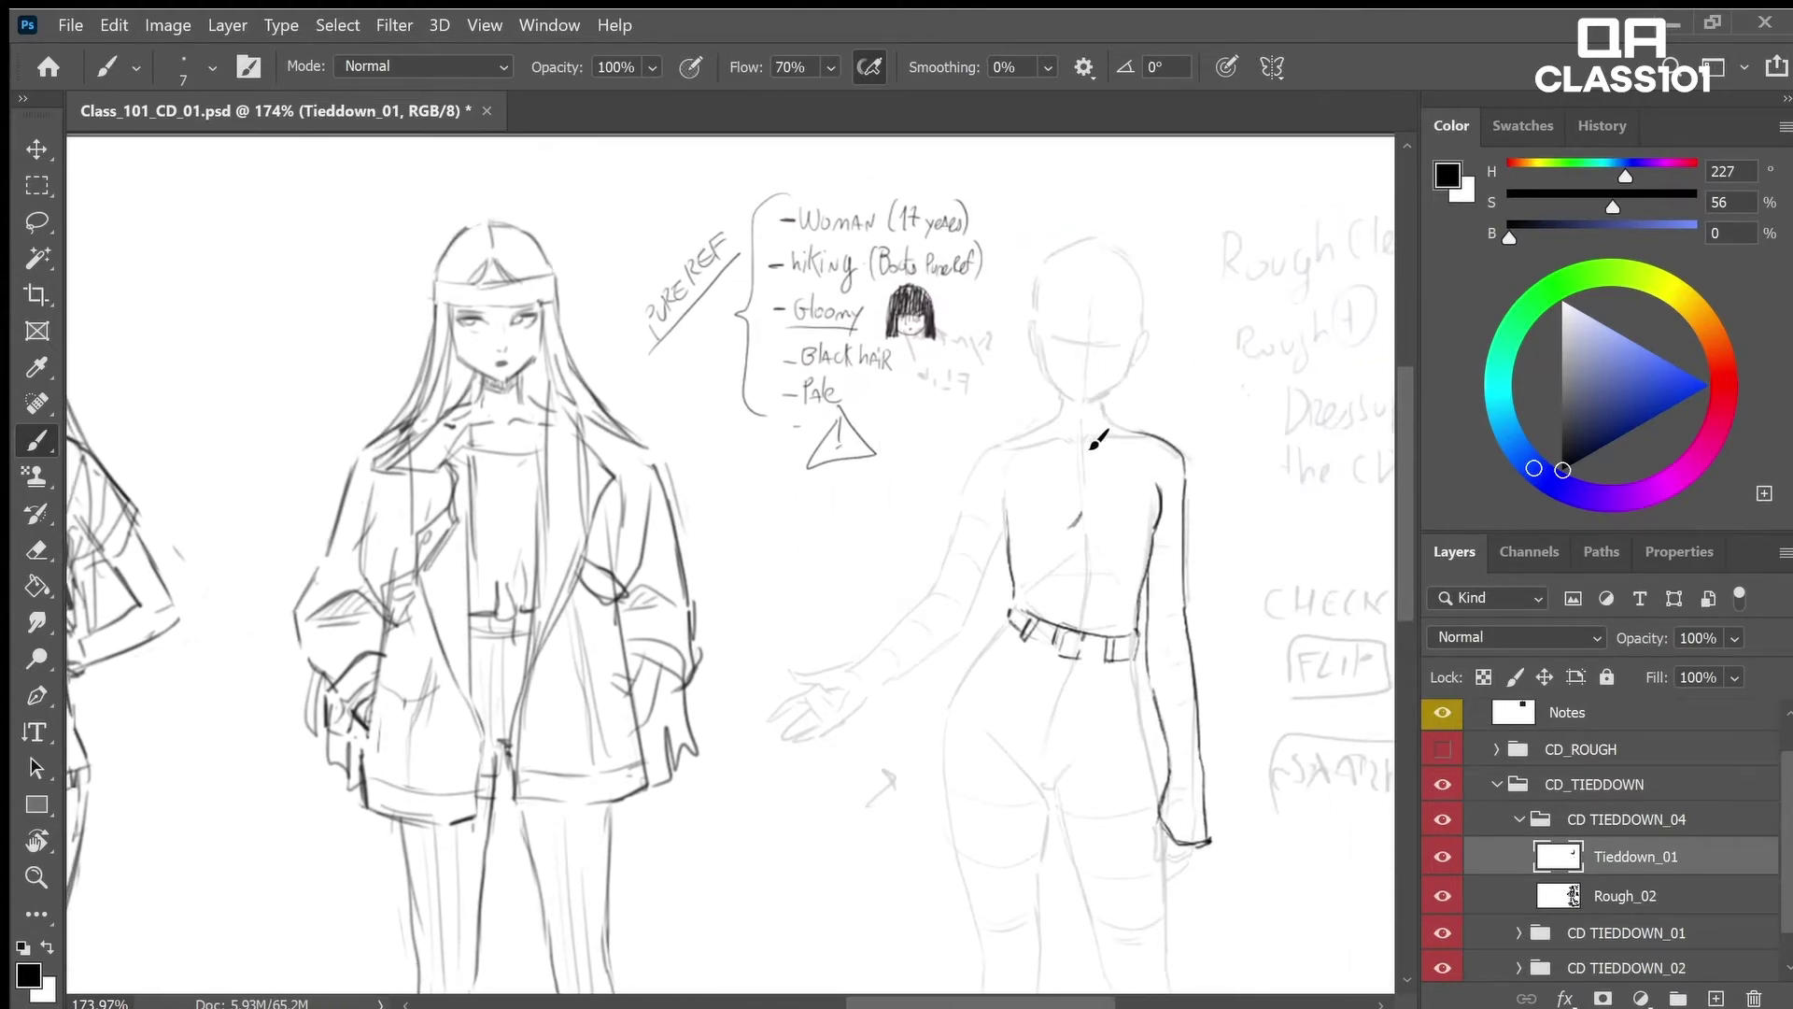
# Draw the top's round neckline at the base of the neck and the shoulder line toward the extended arm
pyautogui.press('z')
pyautogui.moveTo(1104, 446)
pyautogui.mouseDown()
pyautogui.moveTo(1143, 436)
pyautogui.moveTo(1101, 452)
pyautogui.moveTo(1010, 416)
pyautogui.mouseUp()
pyautogui.press('space')
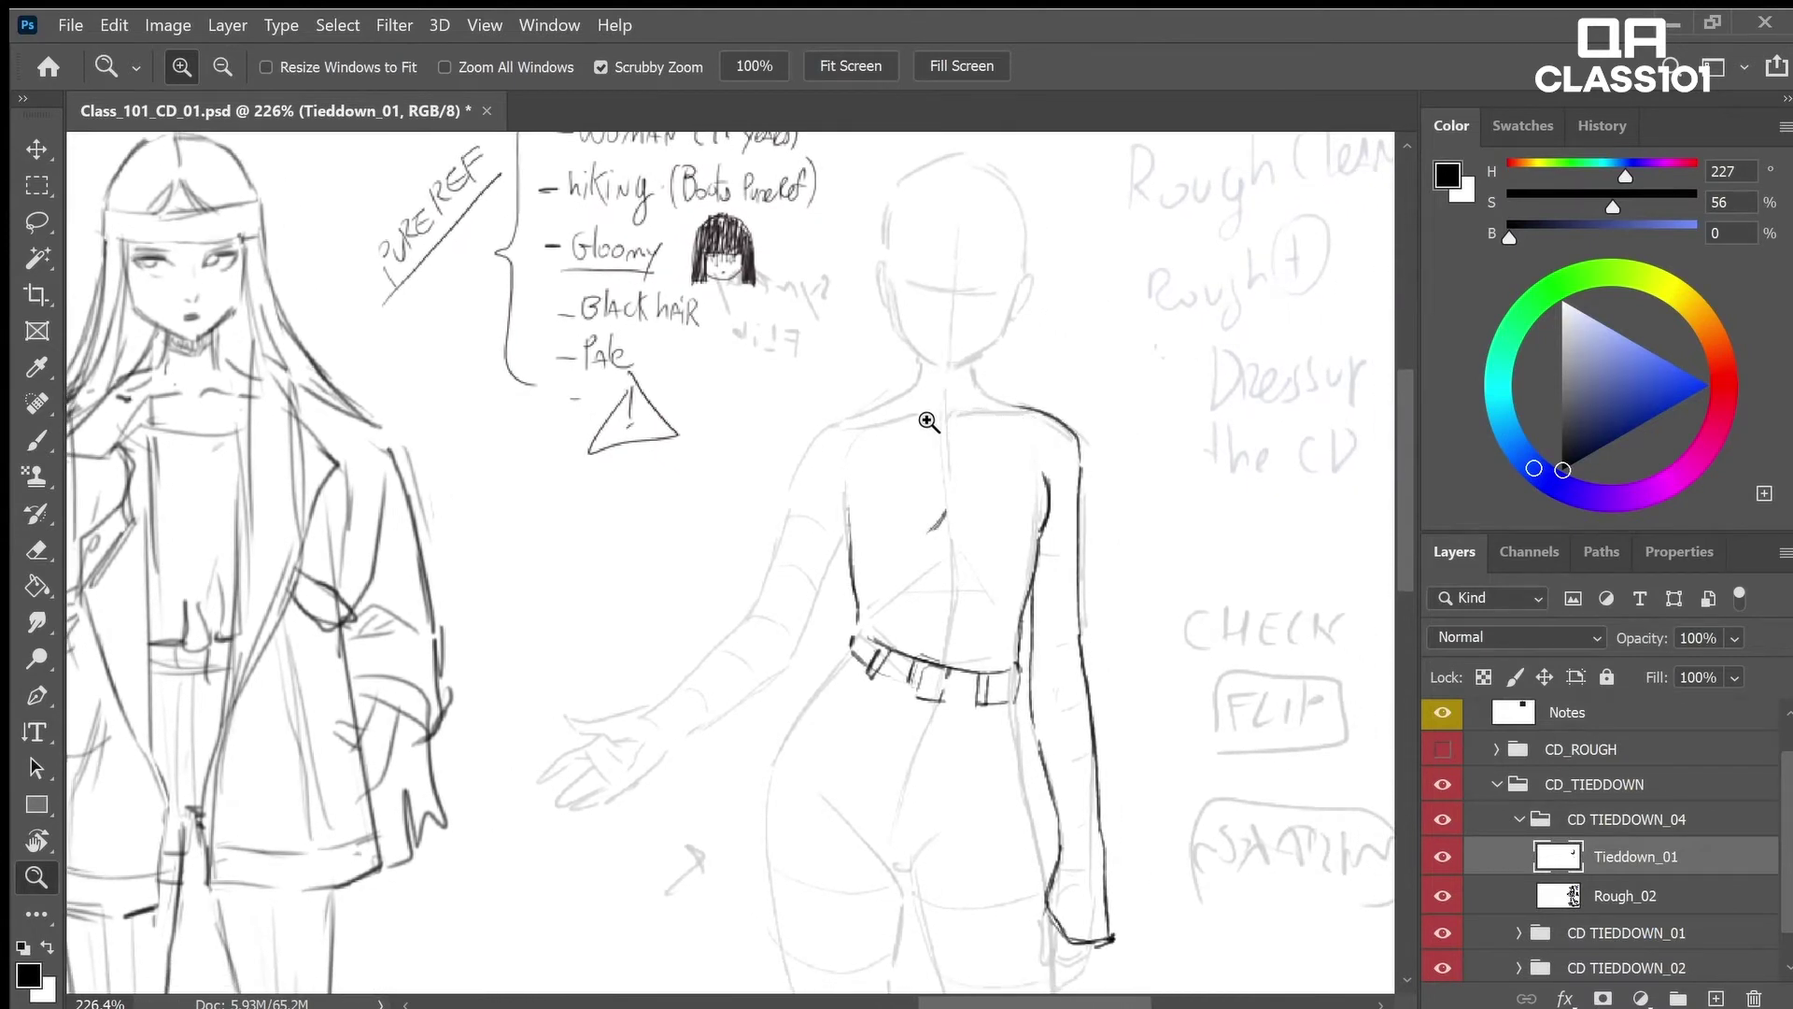
pyautogui.press('b')
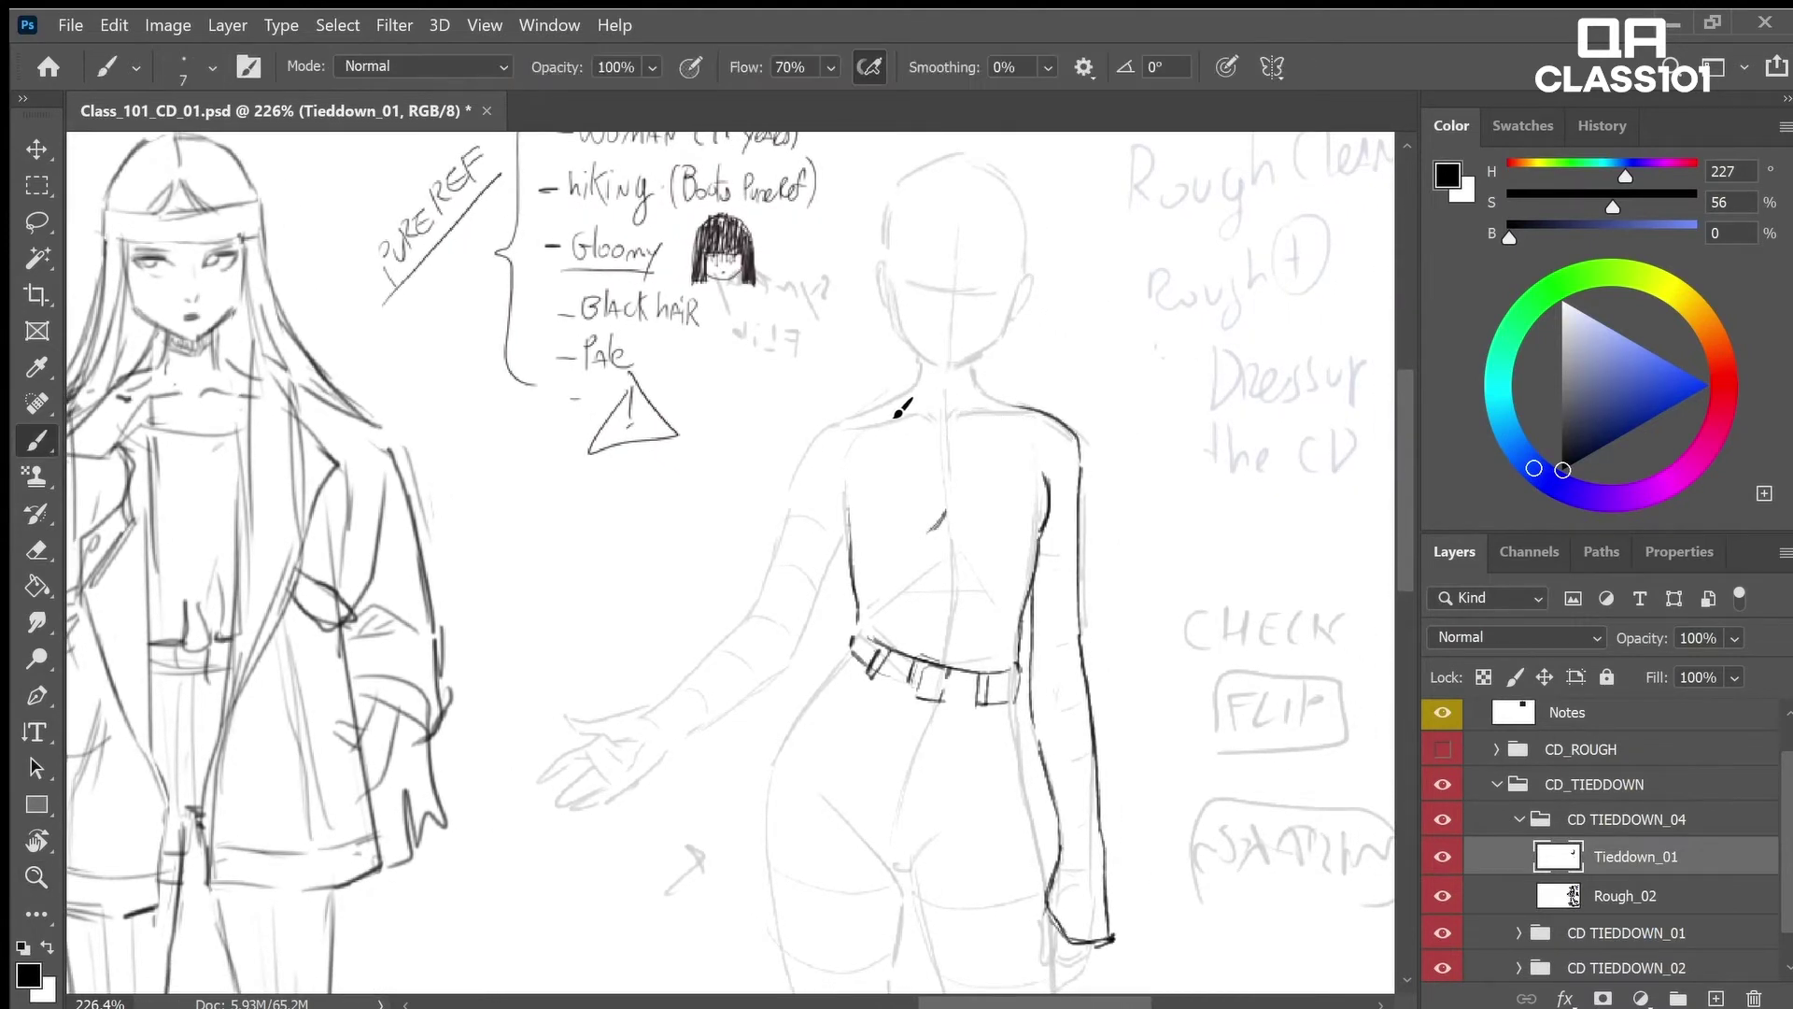
pyautogui.moveTo(890, 407)
pyautogui.mouseDown()
pyautogui.moveTo(963, 426)
pyautogui.moveTo(944, 436)
pyautogui.moveTo(919, 417)
pyautogui.moveTo(1033, 418)
pyautogui.mouseUp()
pyautogui.moveTo(883, 412)
pyautogui.mouseDown()
pyautogui.moveTo(798, 470)
pyautogui.moveTo(779, 517)
pyautogui.moveTo(805, 458)
pyautogui.mouseUp()
# Outline both edges of the sleeve along the extended arm's upper arm down to the elbow
pyautogui.press('e')
pyautogui.press('b')
pyautogui.moveTo(791, 521)
pyautogui.mouseDown()
pyautogui.moveTo(758, 605)
pyautogui.moveTo(840, 567)
pyautogui.moveTo(812, 607)
pyautogui.moveTo(838, 546)
pyautogui.mouseUp()
pyautogui.press('e')
pyautogui.press('b')
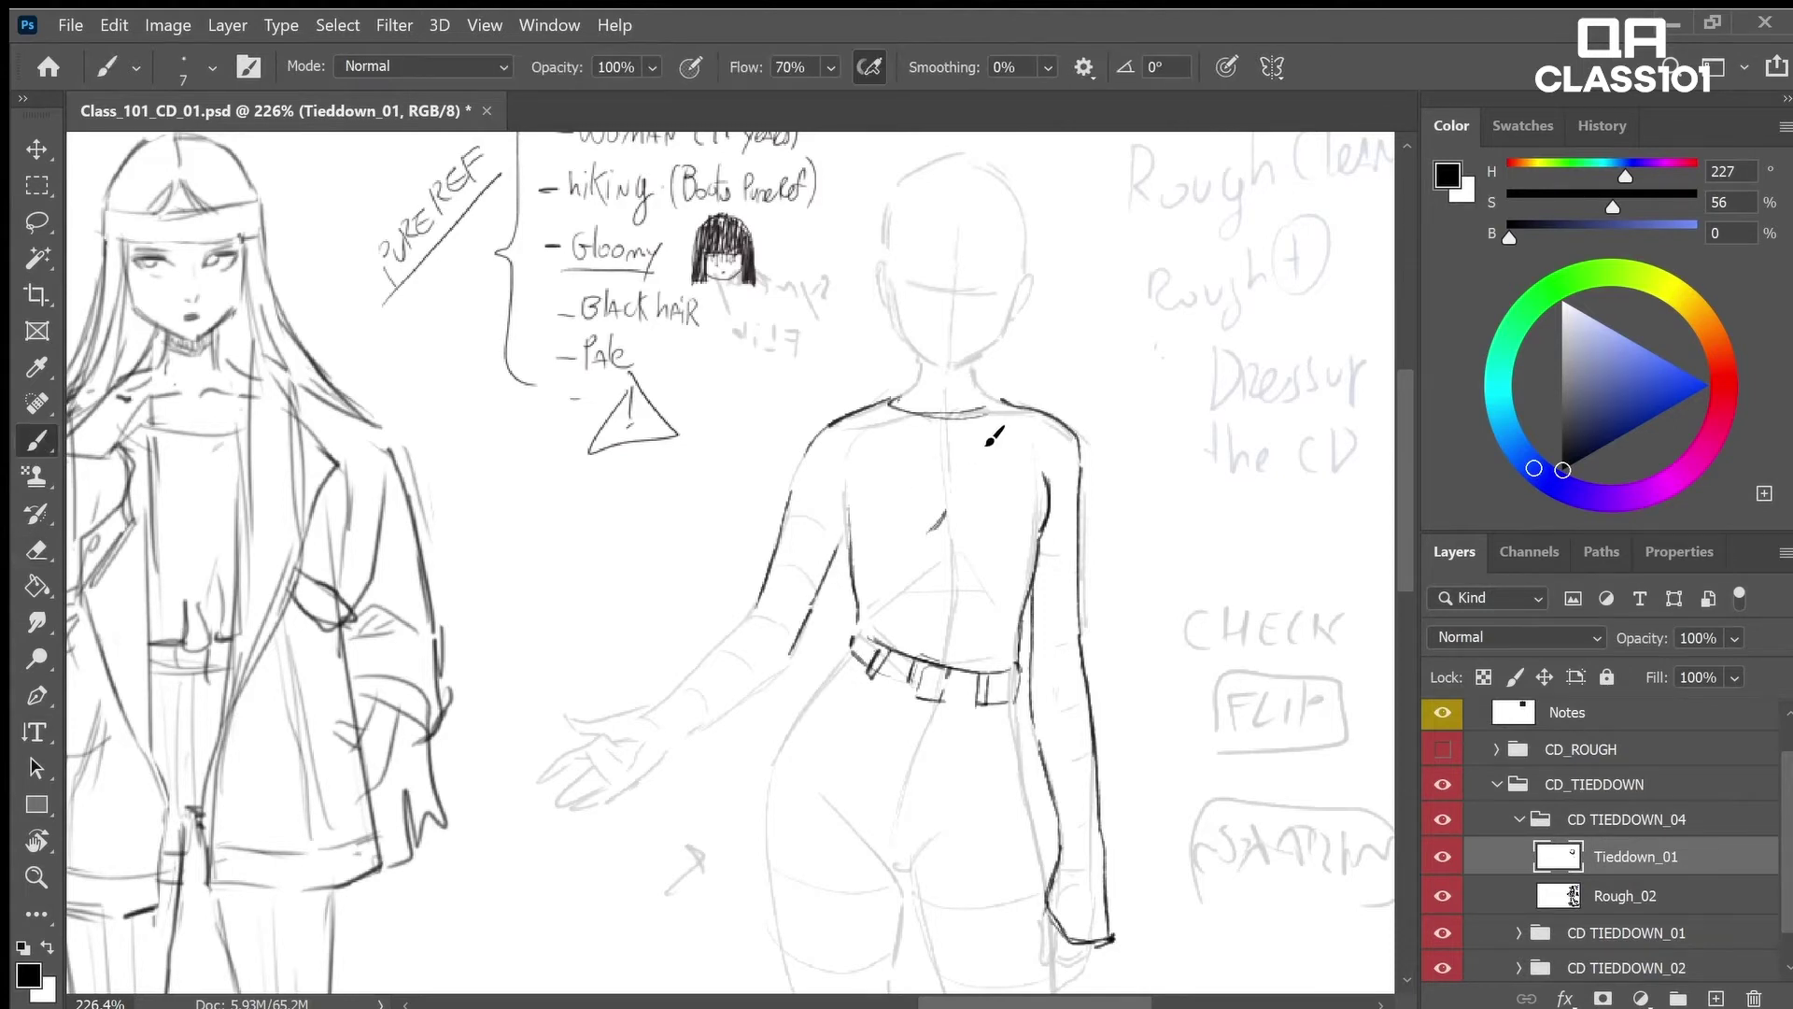
pyautogui.moveTo(1091, 464); pyautogui.dragTo(1123, 381)
pyautogui.press('e')
pyautogui.press('b')
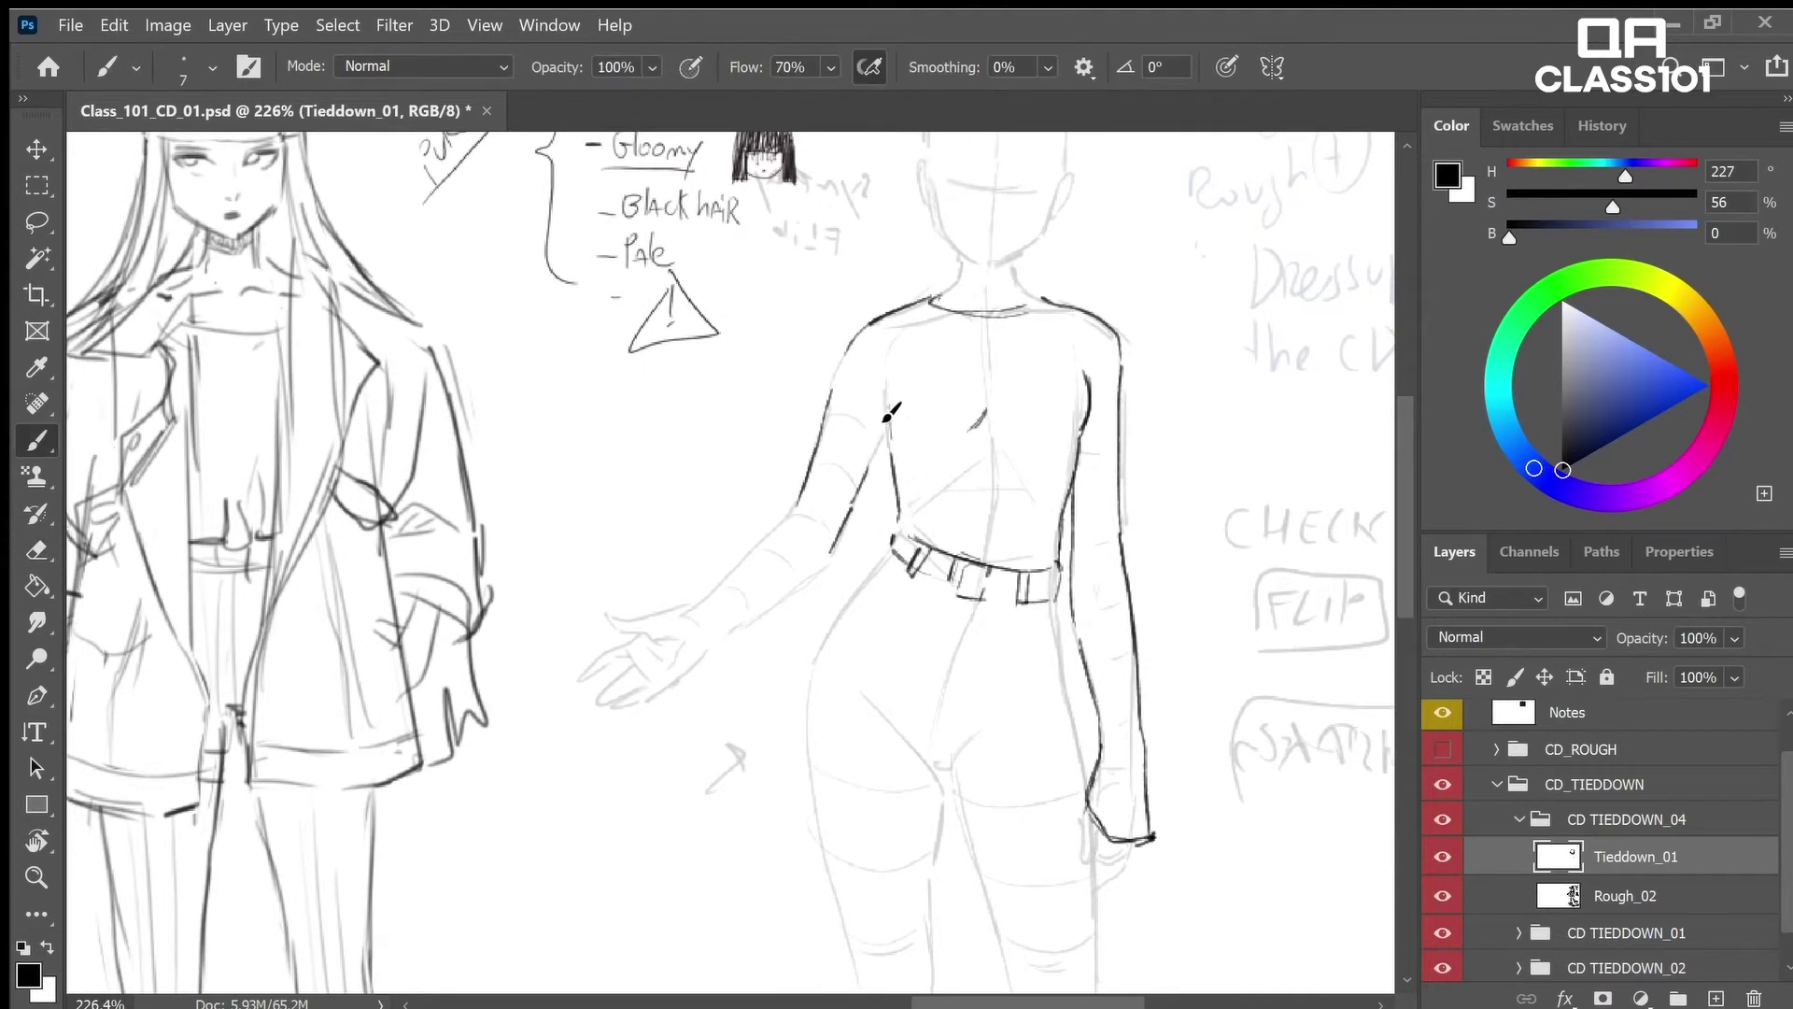
# Draw the hanging arm's hand with its fingers below the sleeve cuff
pyautogui.press('z')
pyautogui.moveTo(1119, 422); pyautogui.dragTo(1097, 433)
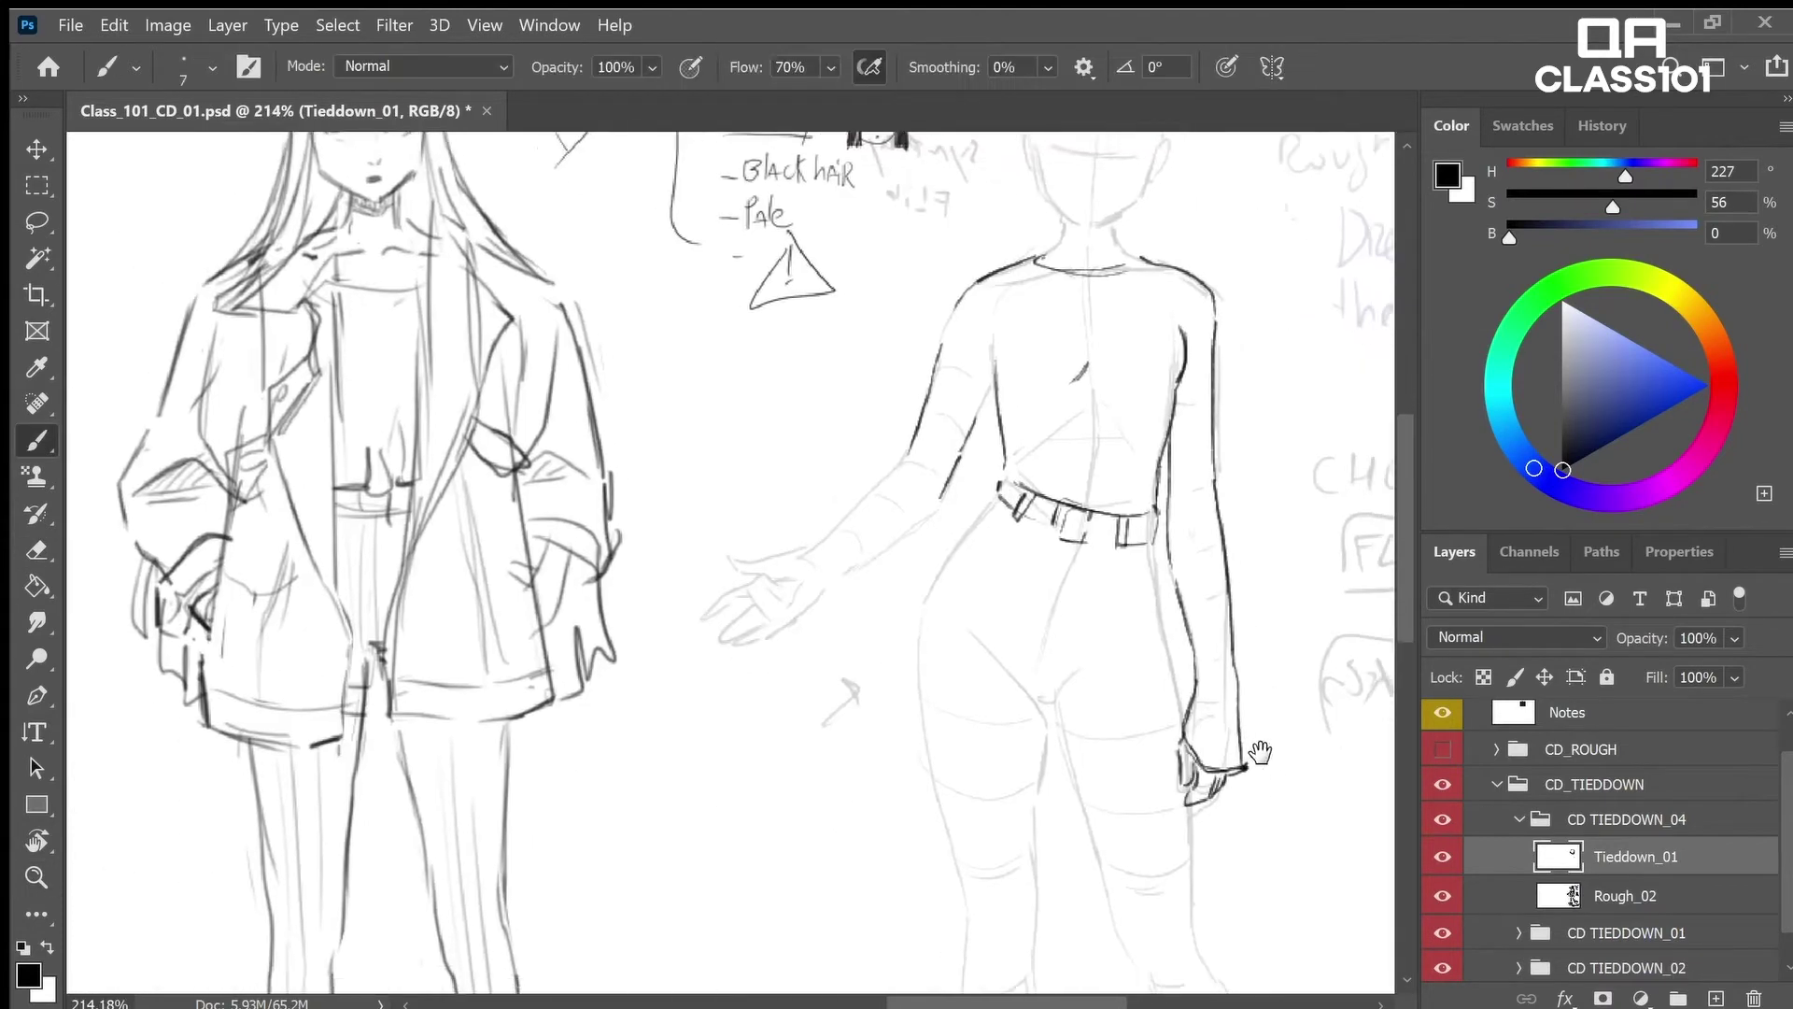
pyautogui.moveTo(1261, 752)
pyautogui.mouseDown()
pyautogui.moveTo(1244, 734)
pyautogui.moveTo(1259, 764)
pyautogui.mouseUp()
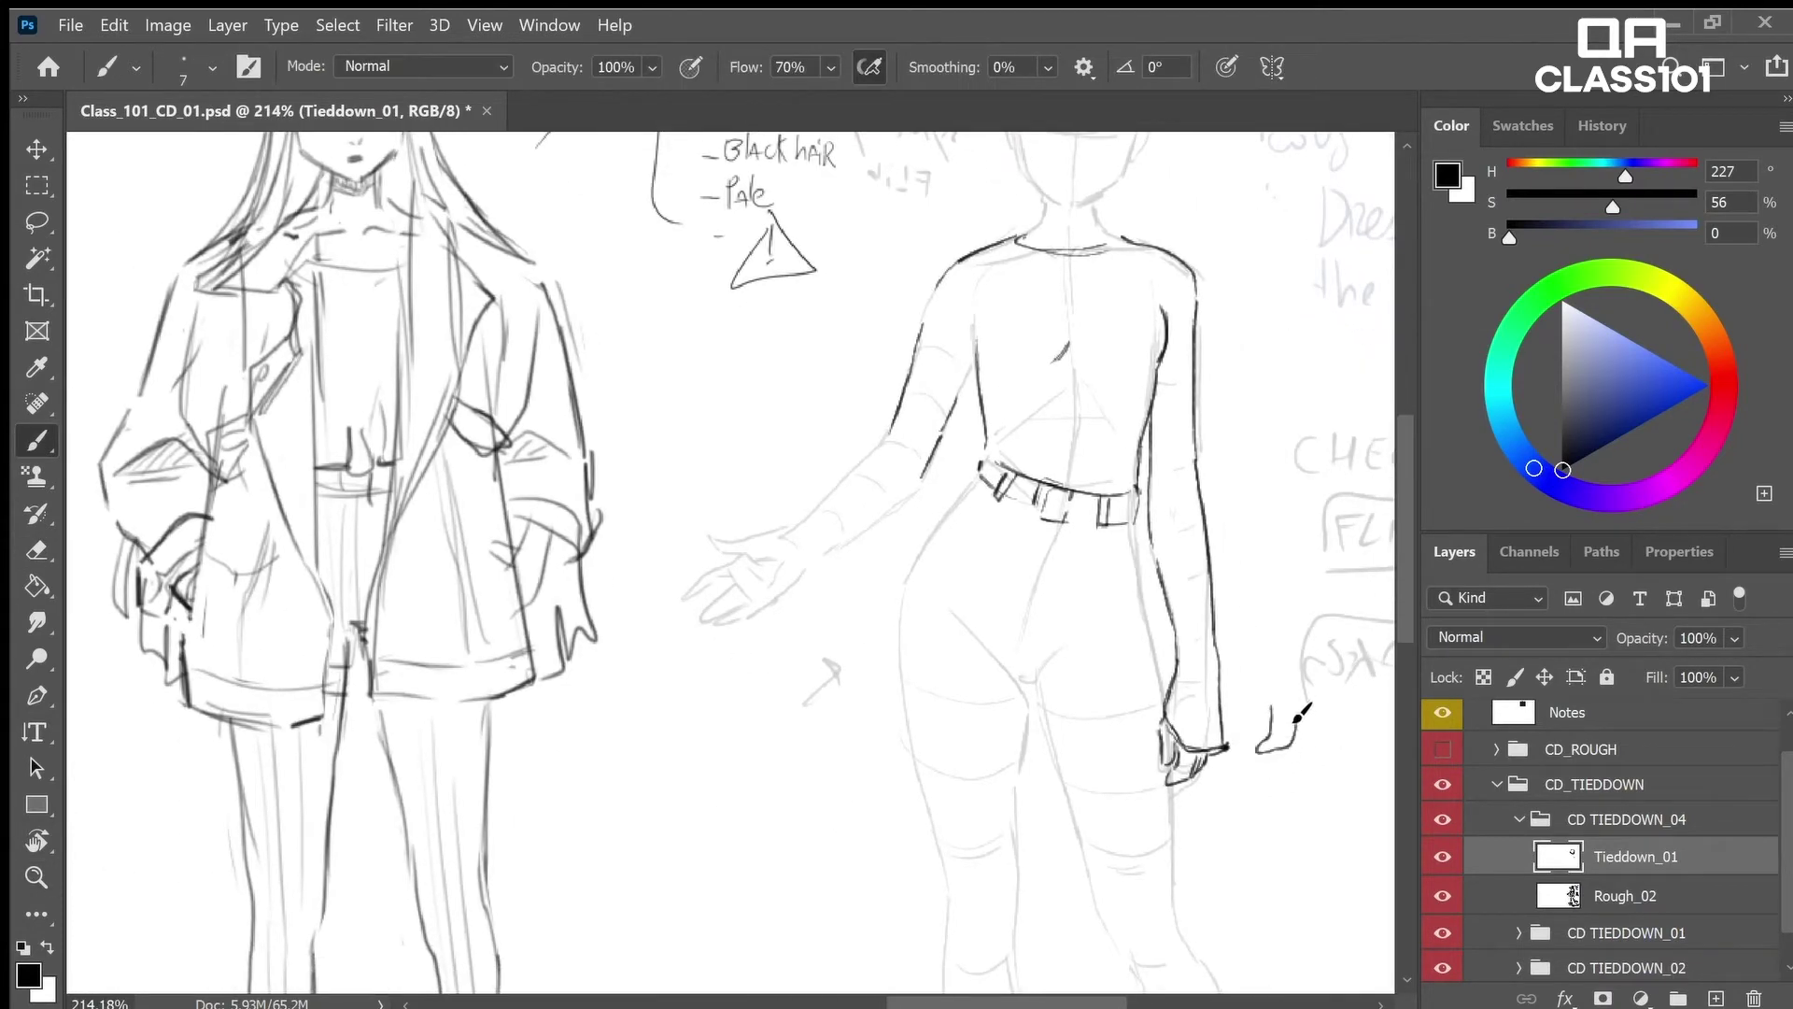
# Sketch small hand studies with a curved arrow beside the fourth figure's hanging hand
pyautogui.moveTo(1295, 718); pyautogui.dragTo(1271, 745)
pyautogui.moveTo(1261, 736)
pyautogui.mouseDown()
pyautogui.moveTo(1297, 882)
pyautogui.moveTo(1272, 859)
pyautogui.moveTo(1275, 877)
pyautogui.moveTo(1272, 837)
pyautogui.moveTo(1251, 870)
pyautogui.moveTo(1268, 808)
pyautogui.moveTo(1233, 797)
pyautogui.moveTo(1254, 779)
pyautogui.moveTo(1287, 820)
pyautogui.moveTo(1294, 782)
pyautogui.moveTo(1273, 861)
pyautogui.moveTo(1247, 871)
pyautogui.moveTo(1303, 764)
pyautogui.moveTo(1293, 723)
pyautogui.moveTo(1257, 712)
pyautogui.moveTo(1073, 781)
pyautogui.moveTo(1151, 808)
pyautogui.moveTo(1154, 715)
pyautogui.mouseUp()
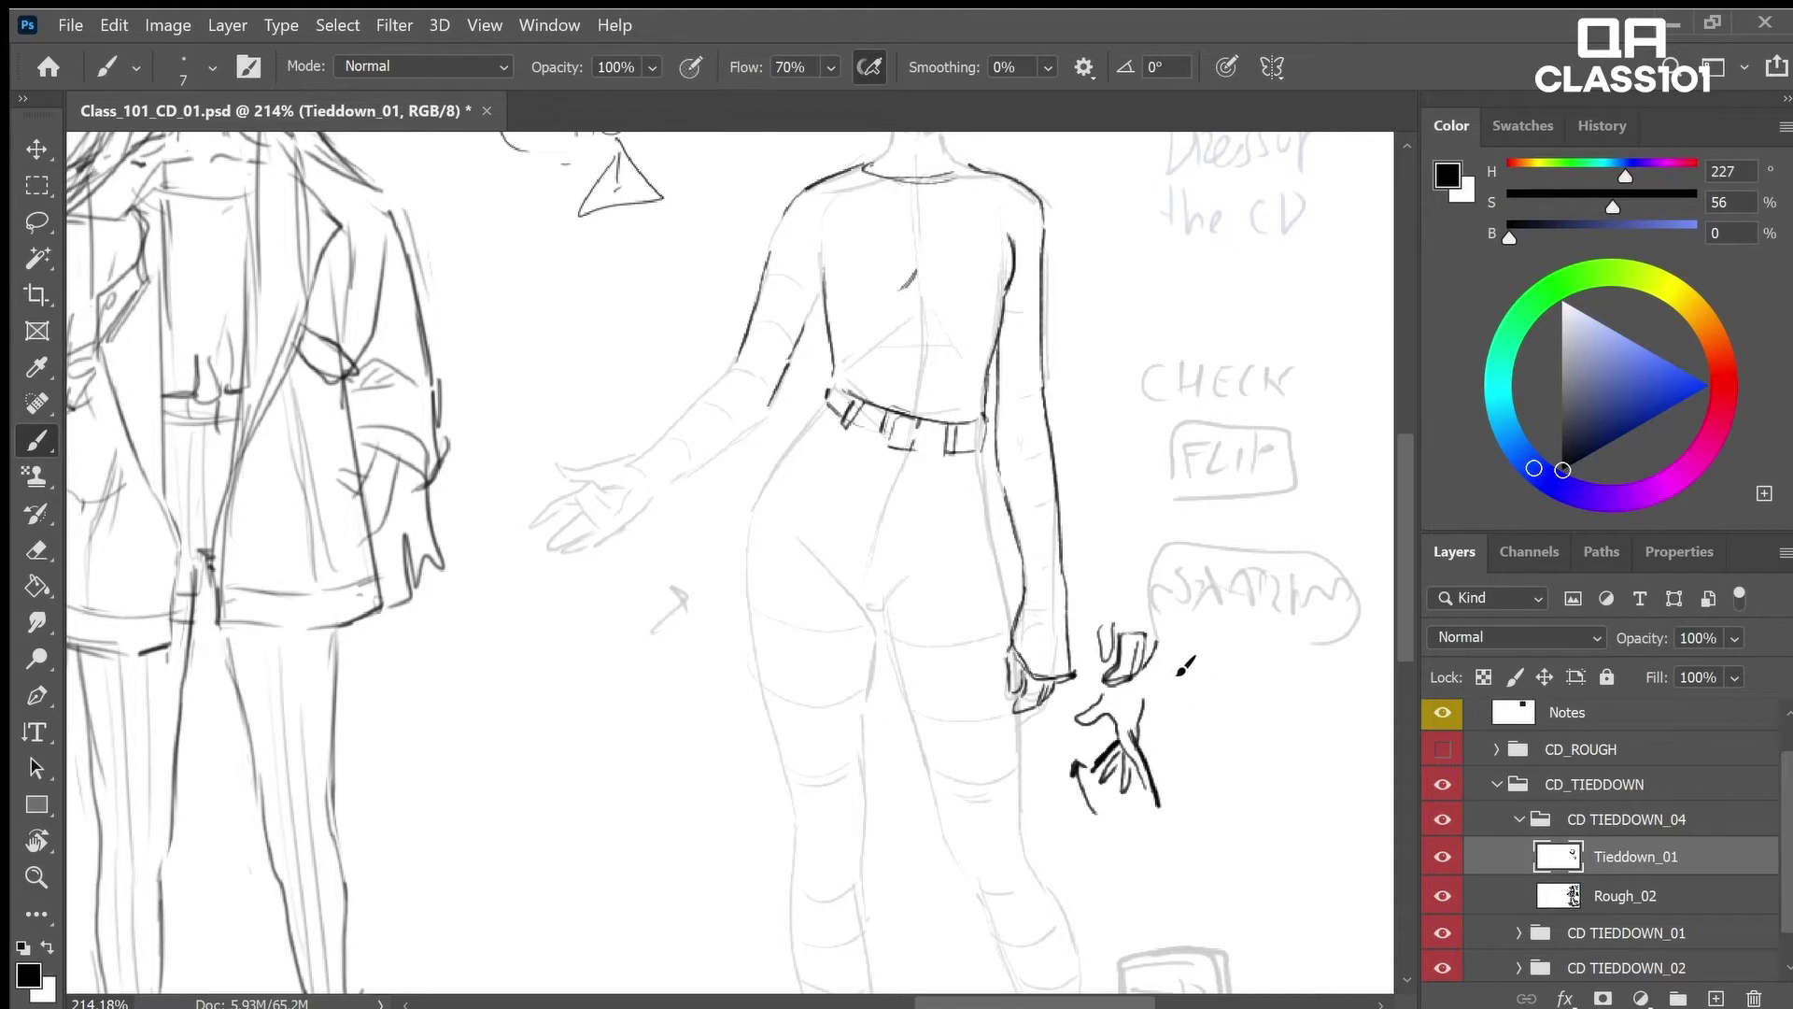
# Delete the small hand studies and curved arrow beside the fourth figure's hanging hand
pyautogui.press('l')
pyautogui.moveTo(1177, 812)
pyautogui.mouseDown()
pyautogui.moveTo(1168, 592)
pyautogui.moveTo(1081, 714)
pyautogui.moveTo(1172, 854)
pyautogui.moveTo(1179, 822)
pyautogui.mouseUp()
pyautogui.press('Delete')
pyautogui.hotkey('ctrl', 'd')
# Erase the loose finger lines of the hanging hand and redraw the fingers' lower edge below the sleeve cuff
pyautogui.press('z')
pyautogui.moveTo(1046, 677); pyautogui.dragTo(1102, 677)
pyautogui.press('e')
pyautogui.moveTo(1034, 742); pyautogui.dragTo(1043, 693)
pyautogui.press('b')
pyautogui.press('z')
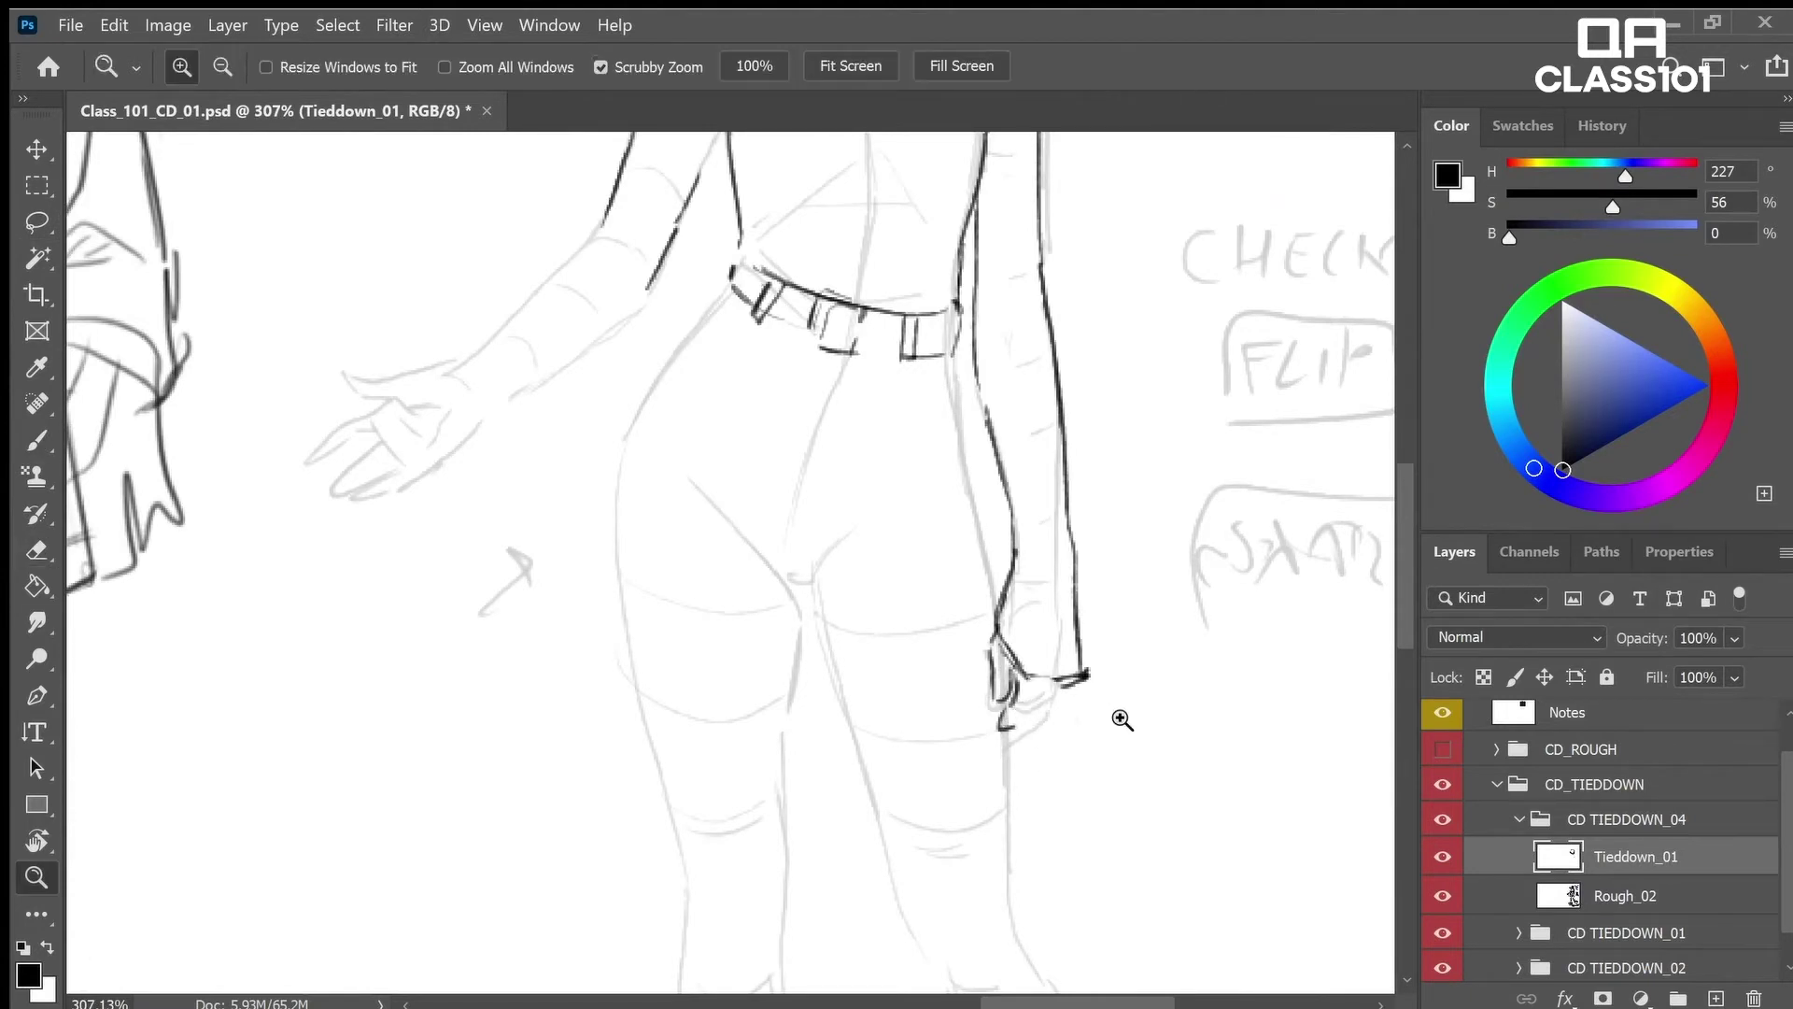
pyautogui.press('e')
pyautogui.click(1124, 707)
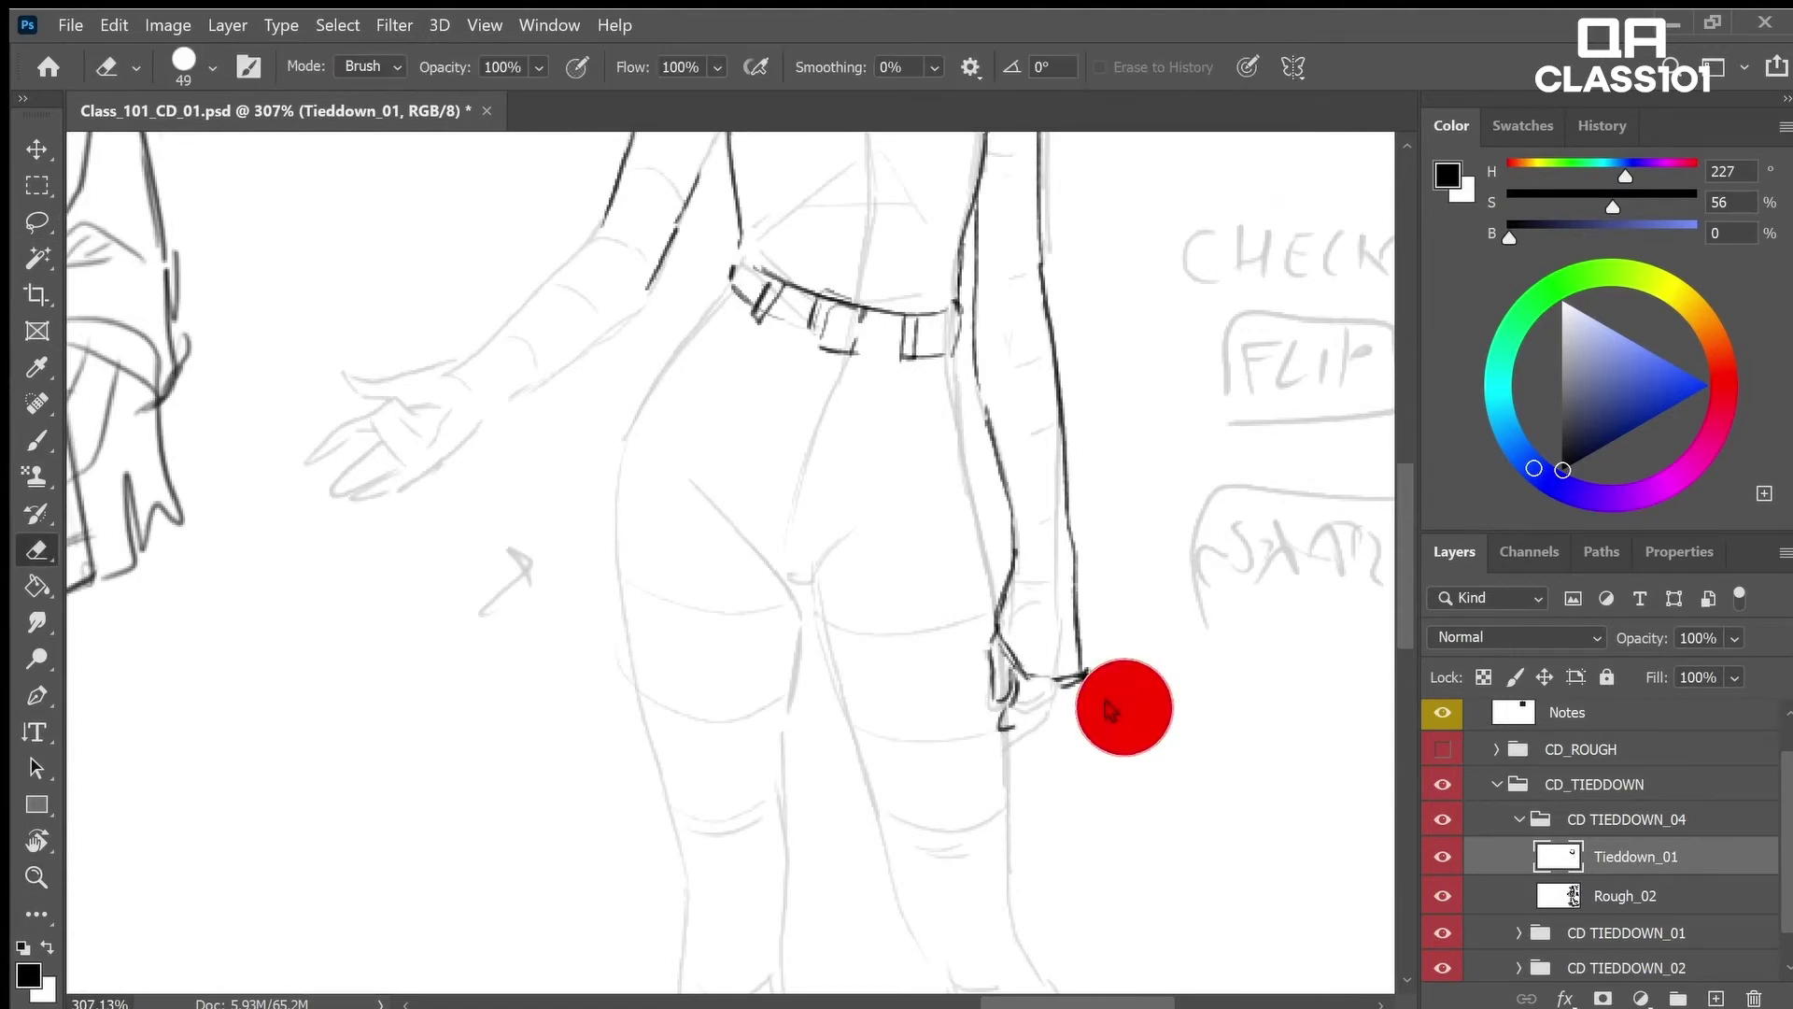
pyautogui.moveTo(1071, 691); pyautogui.dragTo(1052, 692)
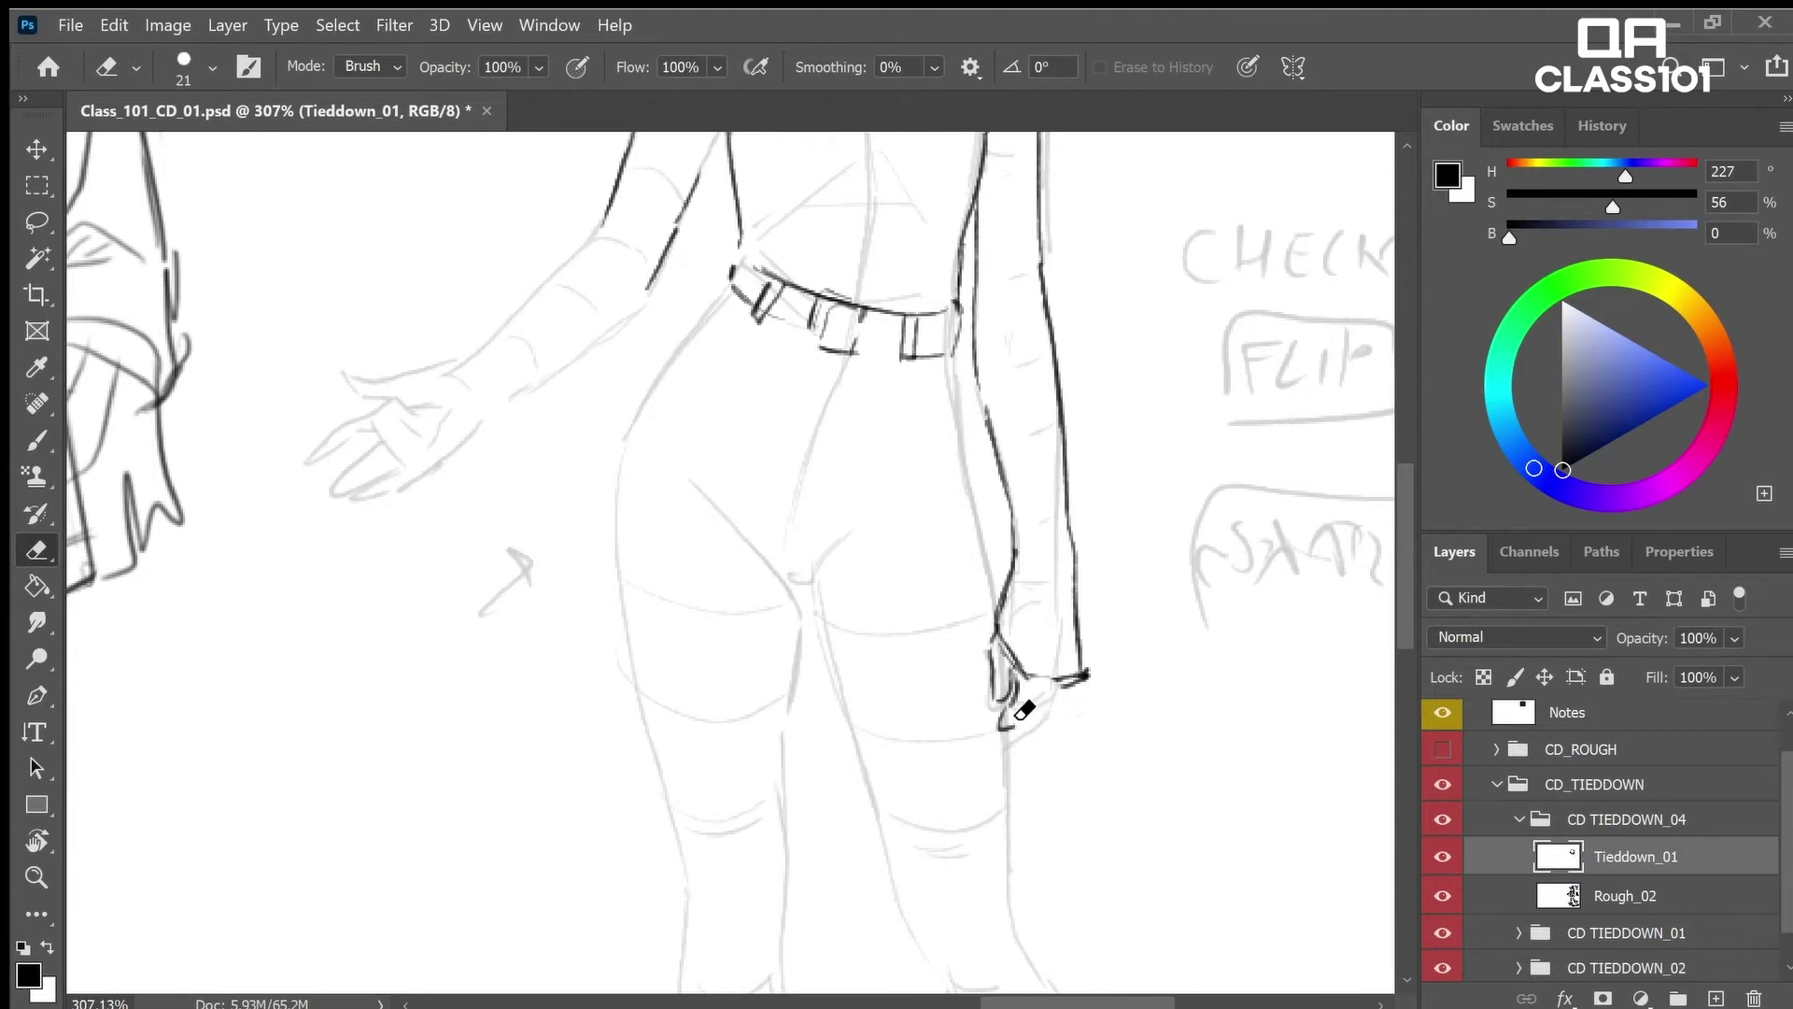
pyautogui.press('b')
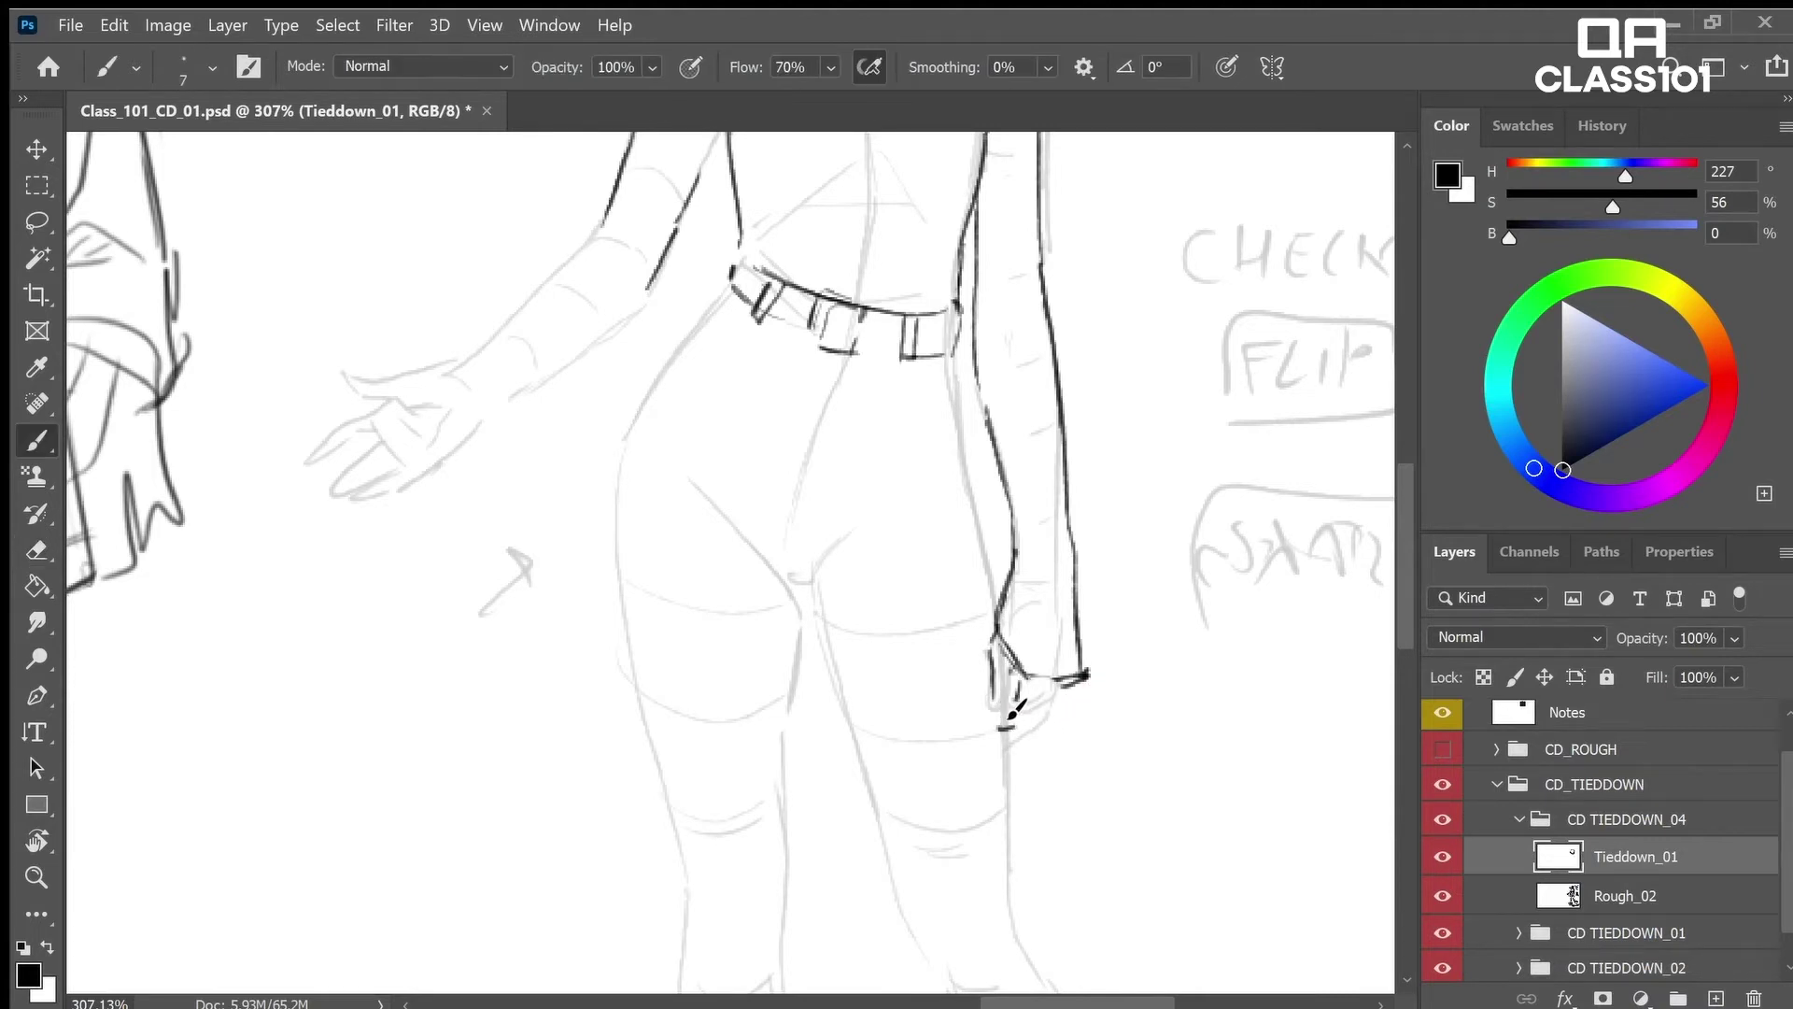
pyautogui.moveTo(1008, 721)
pyautogui.mouseDown()
pyautogui.moveTo(995, 744)
pyautogui.moveTo(1063, 697)
pyautogui.mouseUp()
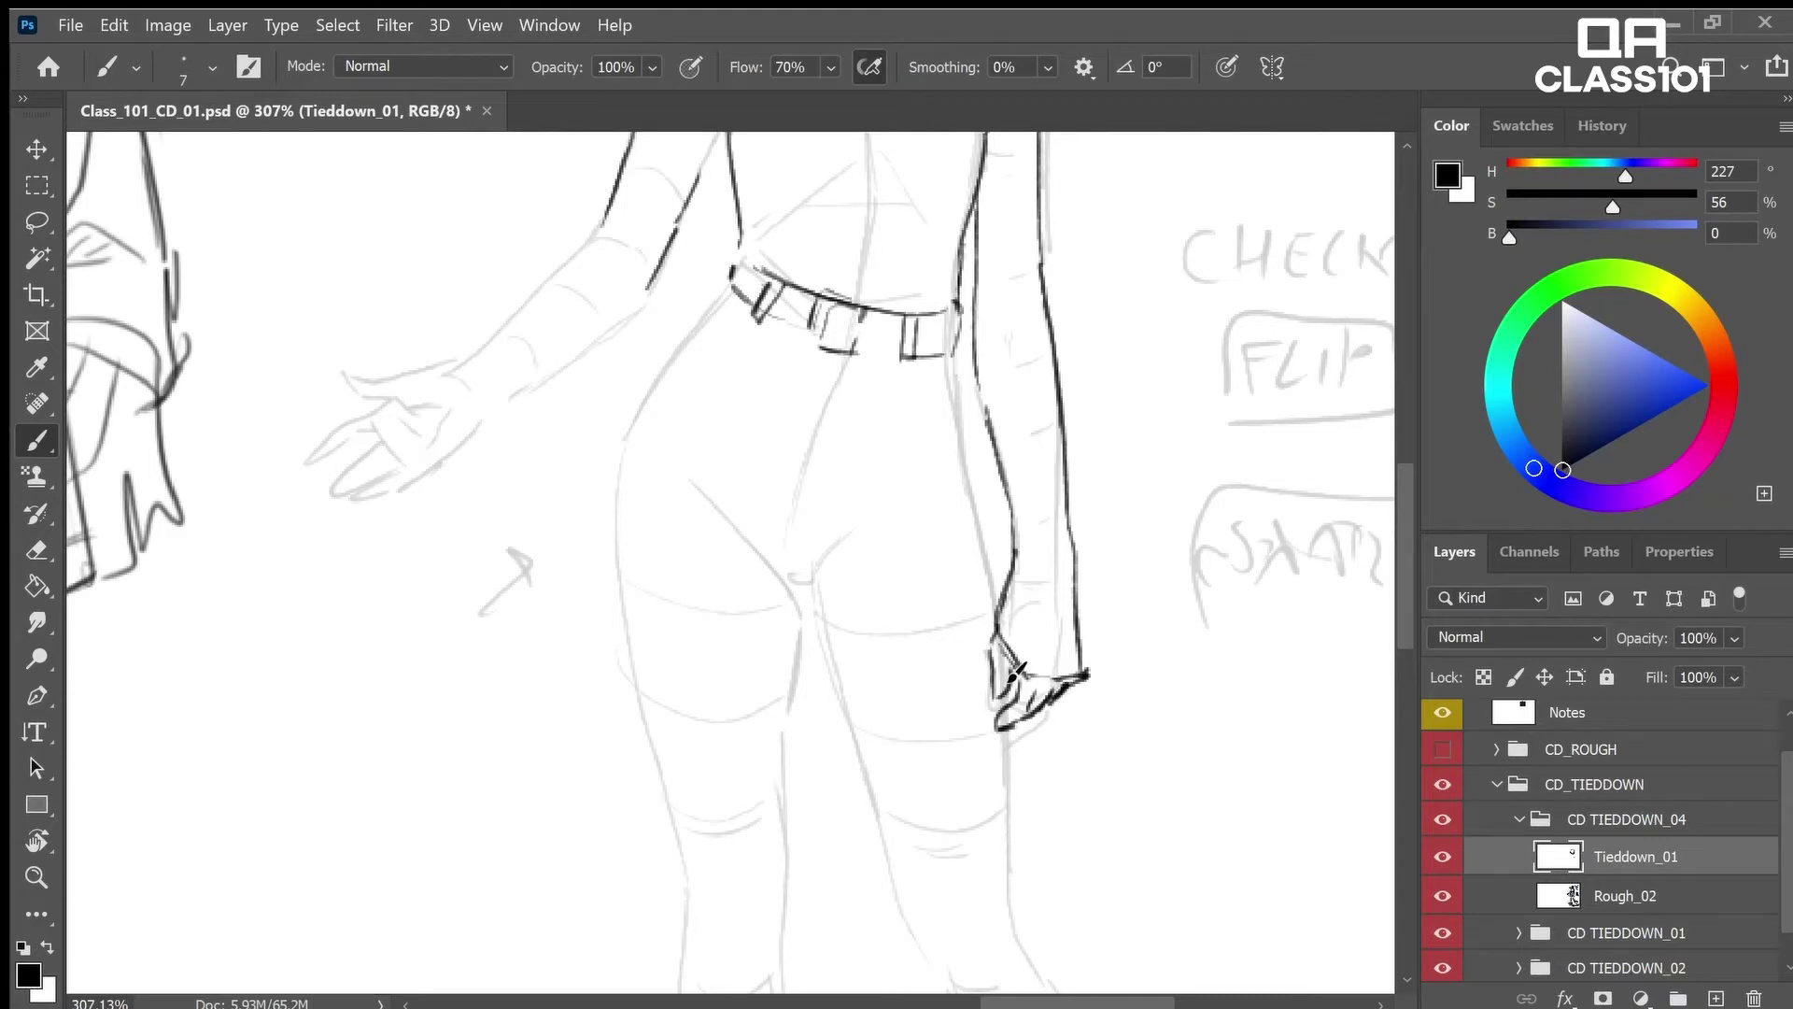
# Draw the upper edge of the extended forearm from the elbow down to the wrist
pyautogui.press('z')
pyautogui.moveTo(1125, 605); pyautogui.dragTo(1074, 602)
pyautogui.moveTo(1214, 506); pyautogui.dragTo(1233, 476)
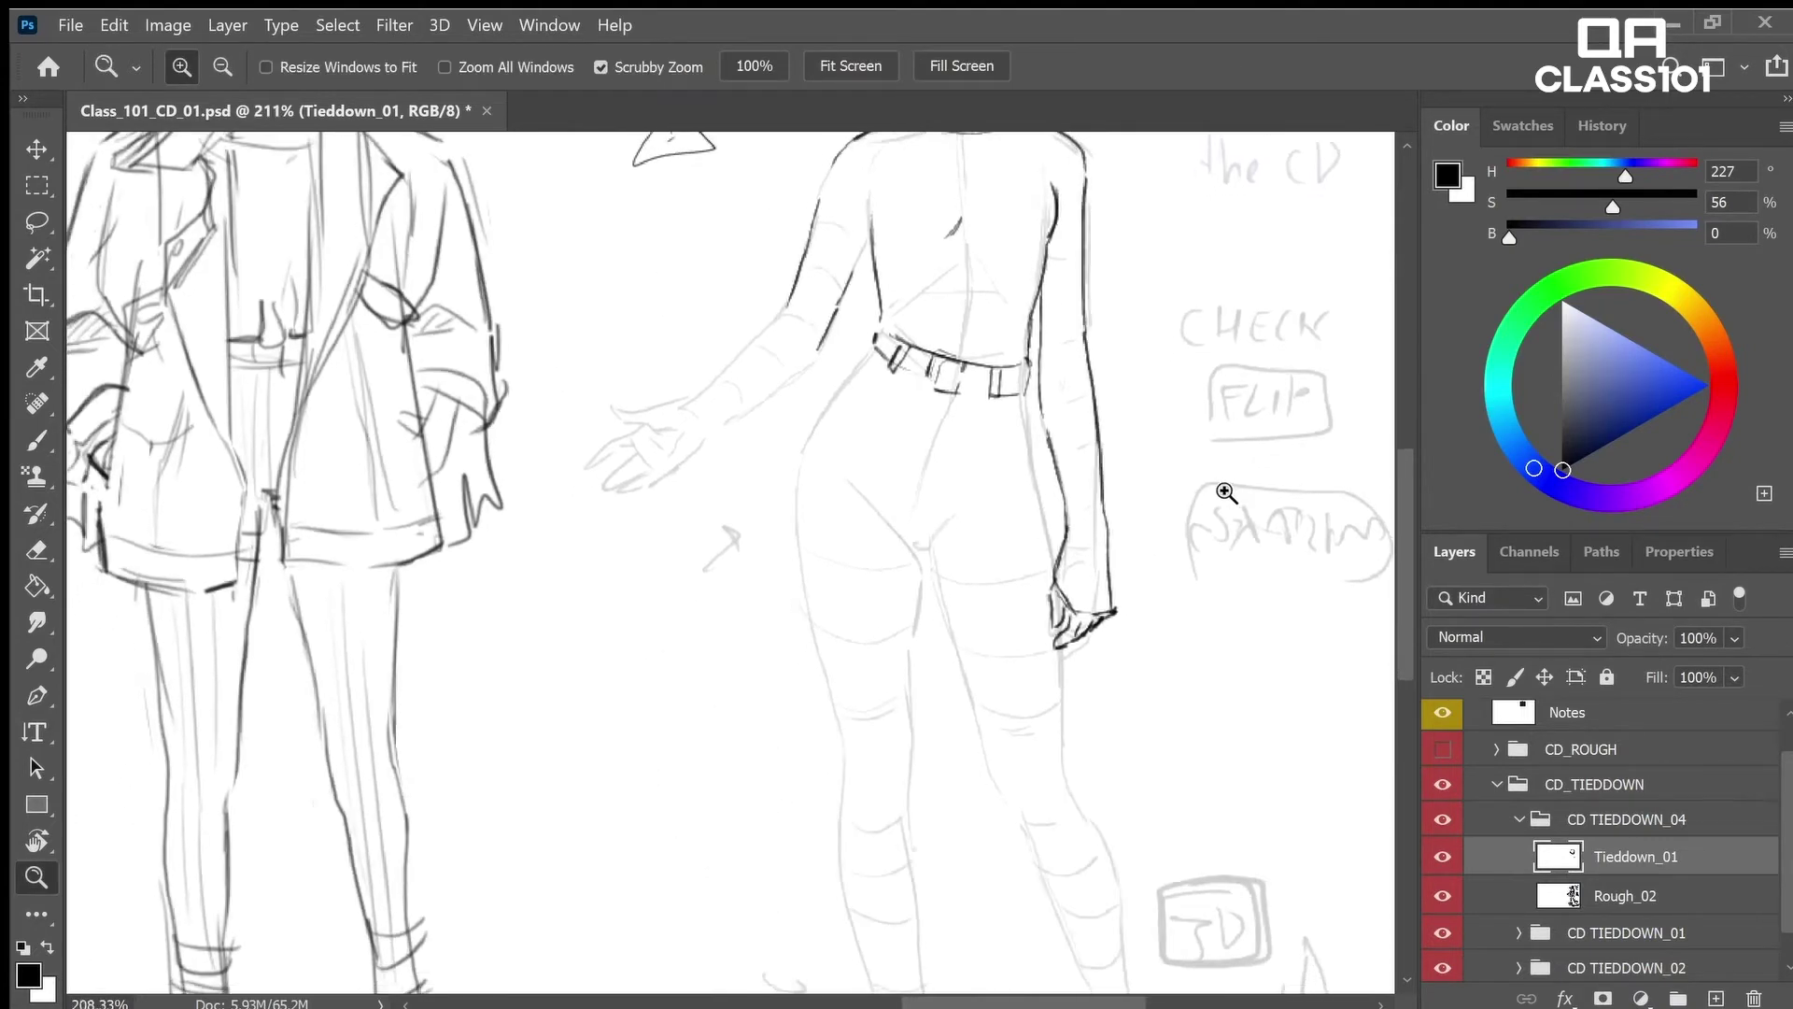
pyautogui.scroll(-2, 1217, 494)
pyautogui.scroll(2, 915, 346)
pyautogui.press('b')
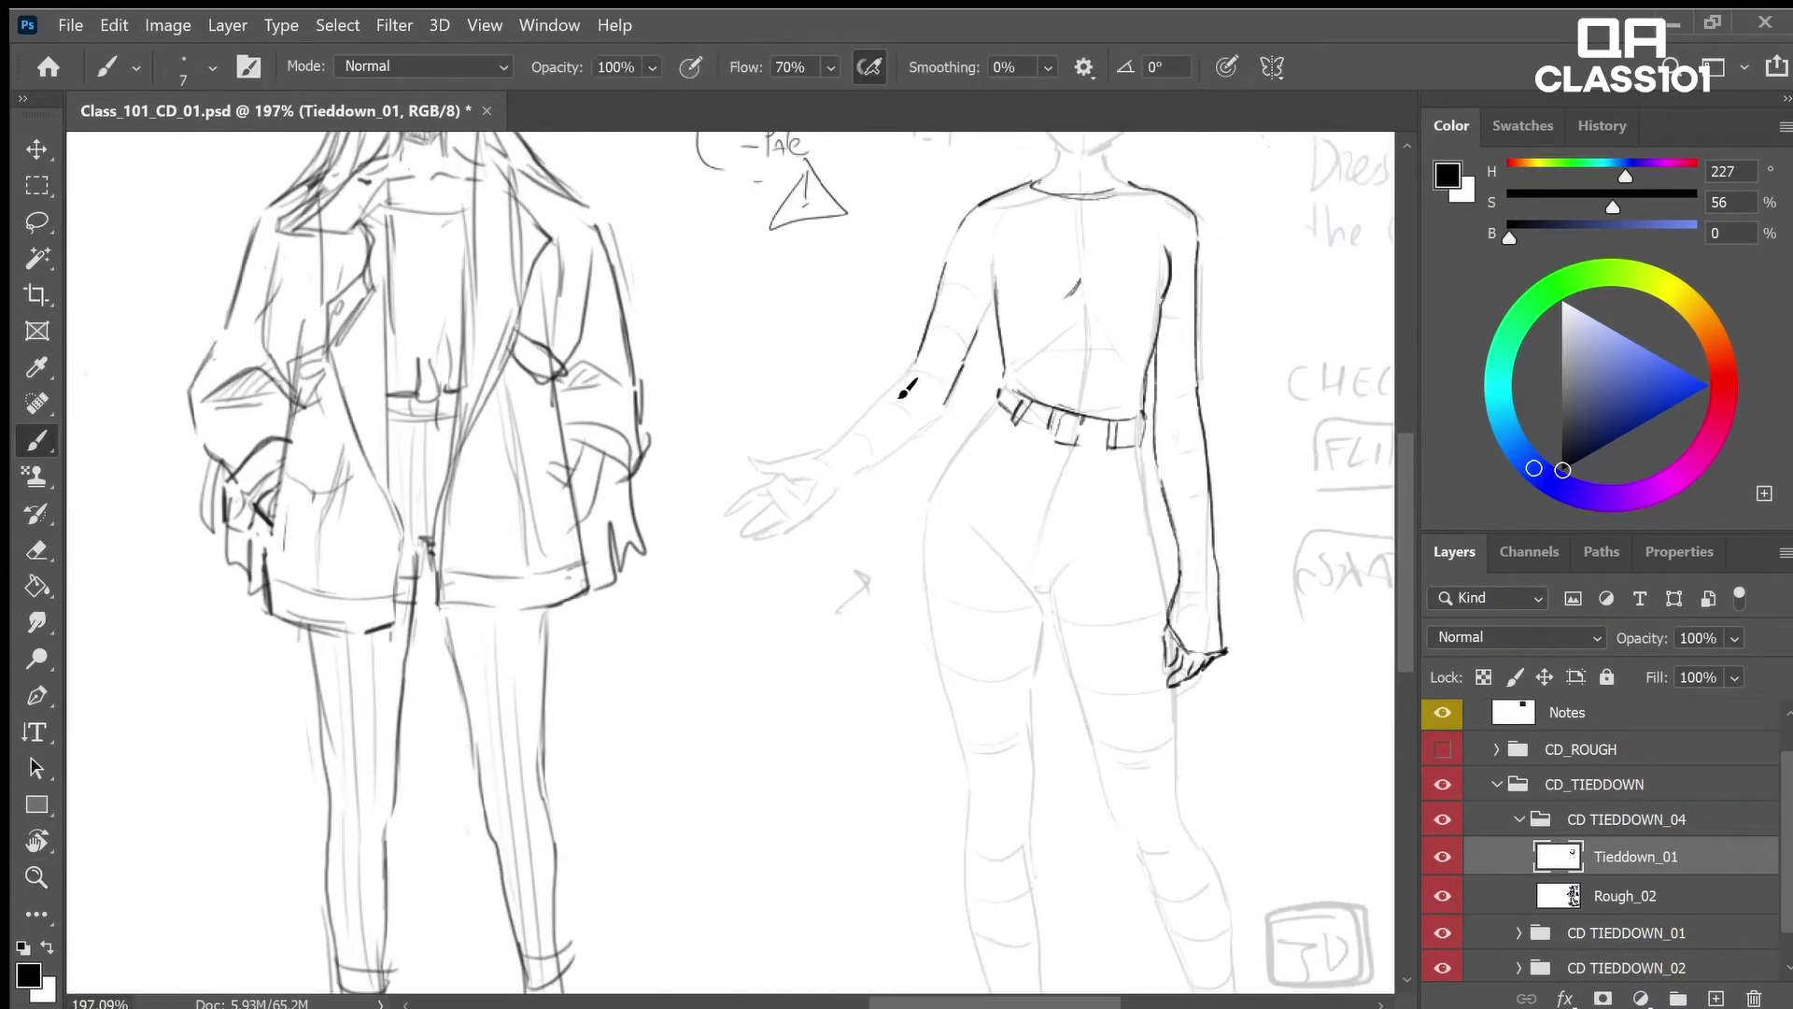
pyautogui.moveTo(911, 375); pyautogui.dragTo(805, 464)
pyautogui.press('e')
pyautogui.press('b')
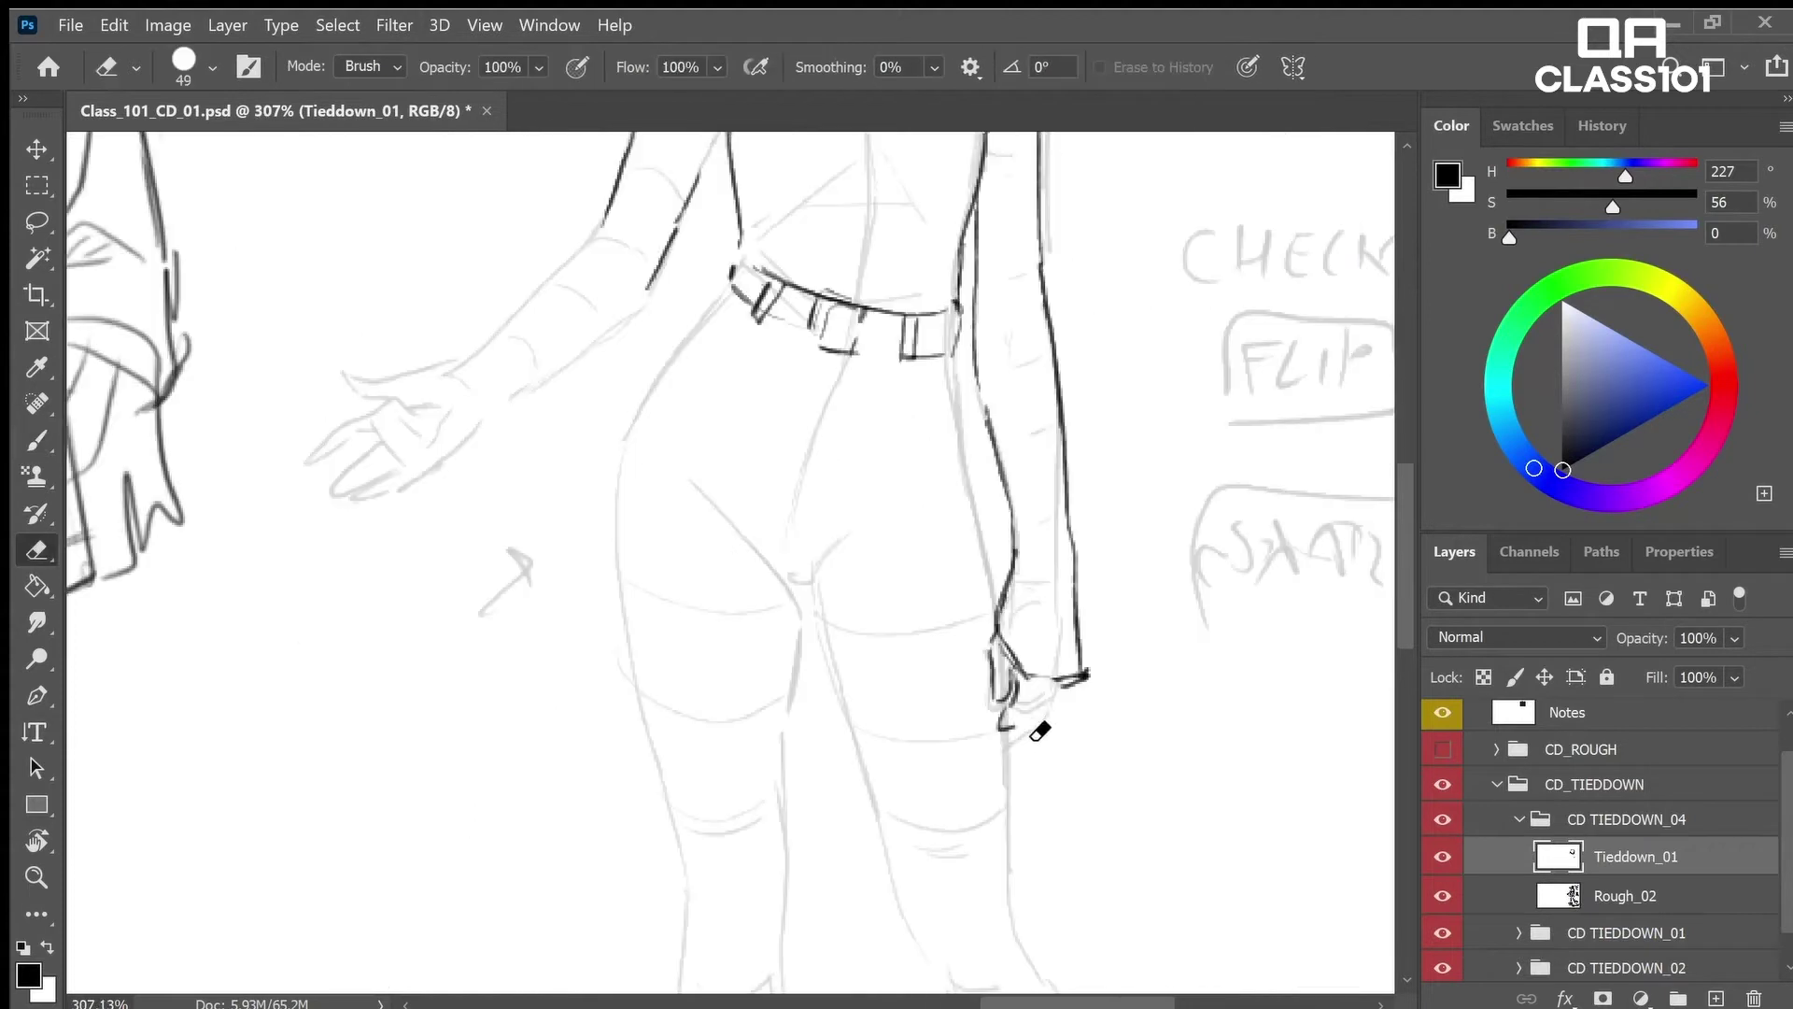
# Reduce the eraser size to 21, clean the hanging hand's inner lines and draw its curled fingers and knuckles
pyautogui.press('b')
pyautogui.press('z')
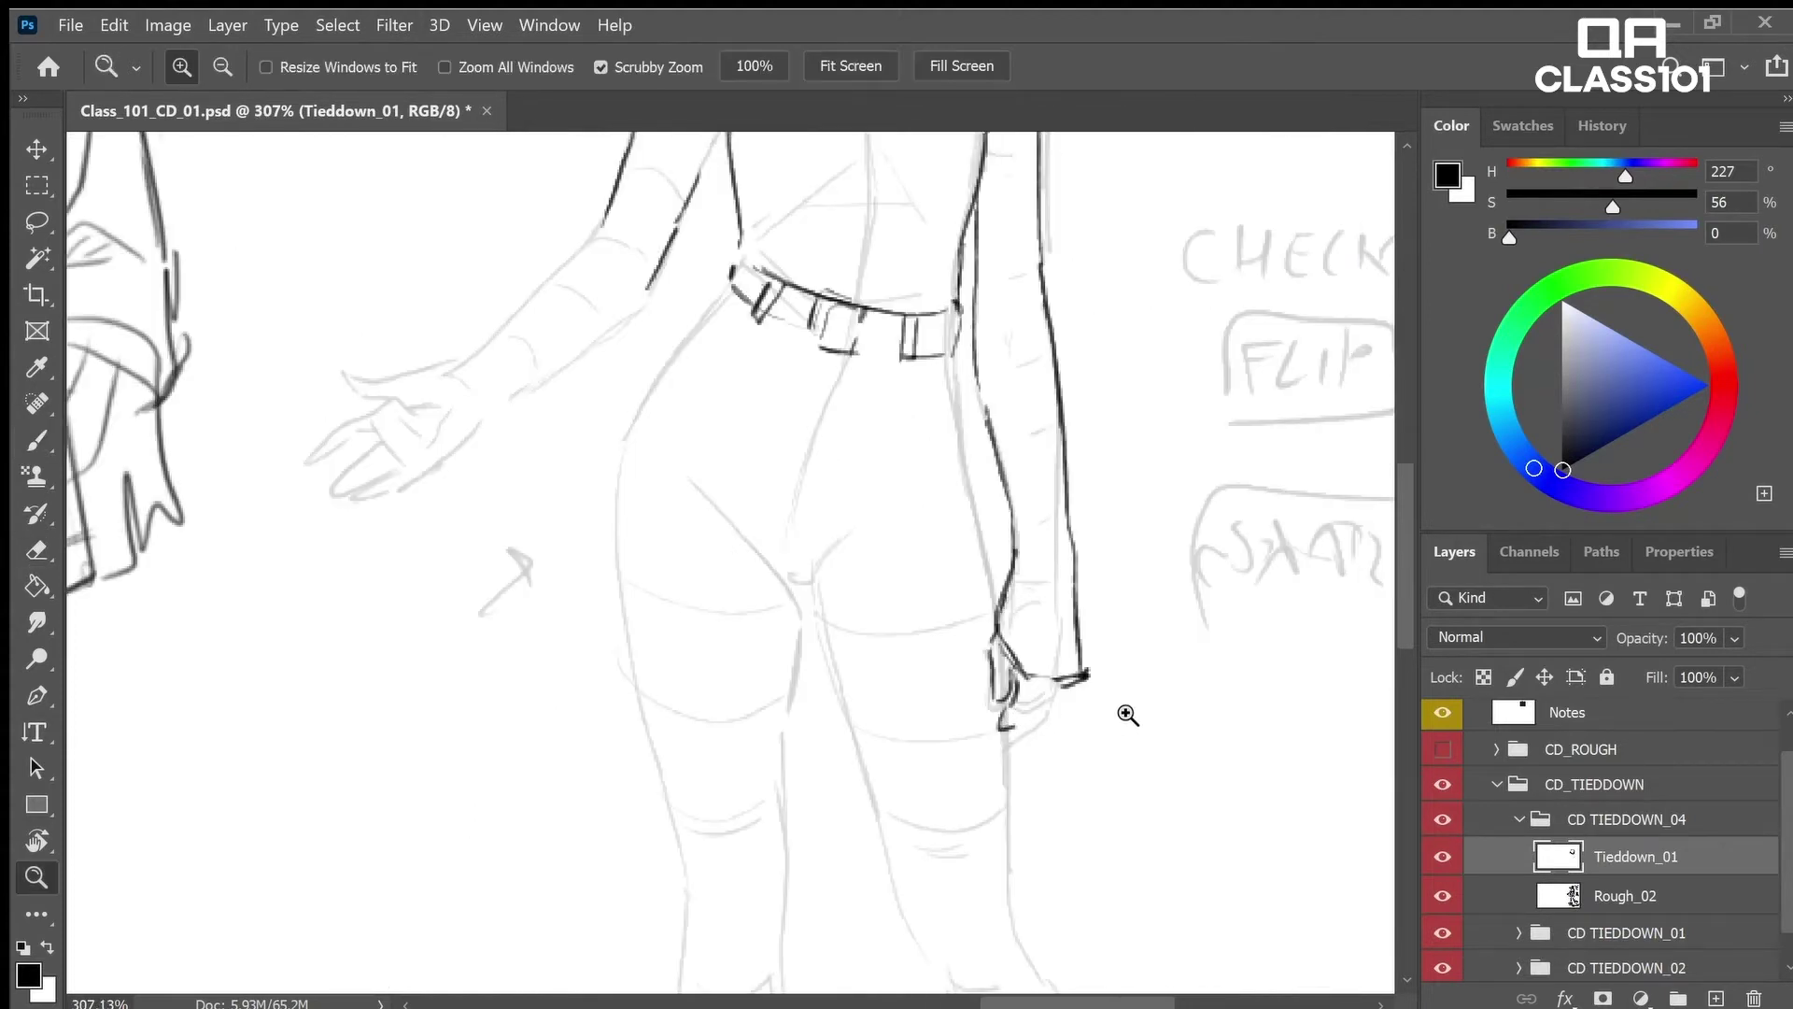
pyautogui.press('e')
pyautogui.click(1124, 707)
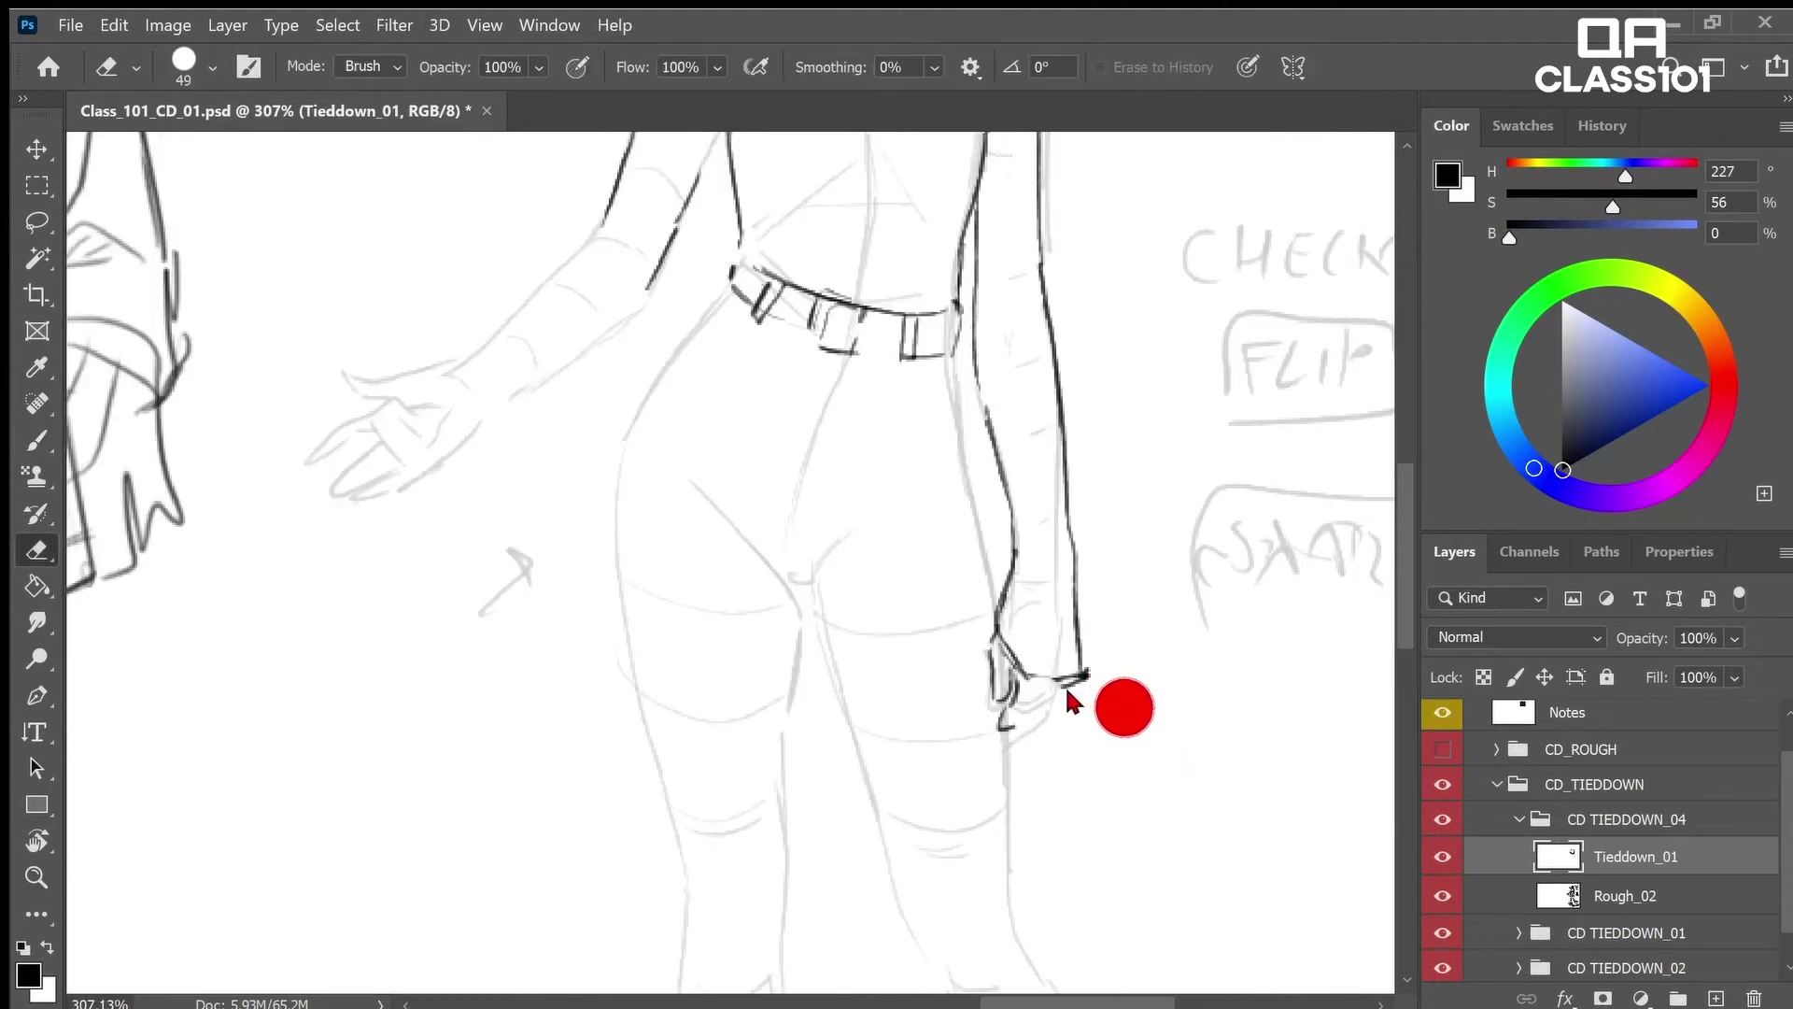
pyautogui.press('[')
pyautogui.press('[')
pyautogui.press('[')
pyautogui.press('[')
pyautogui.press('[')
pyautogui.press('[')
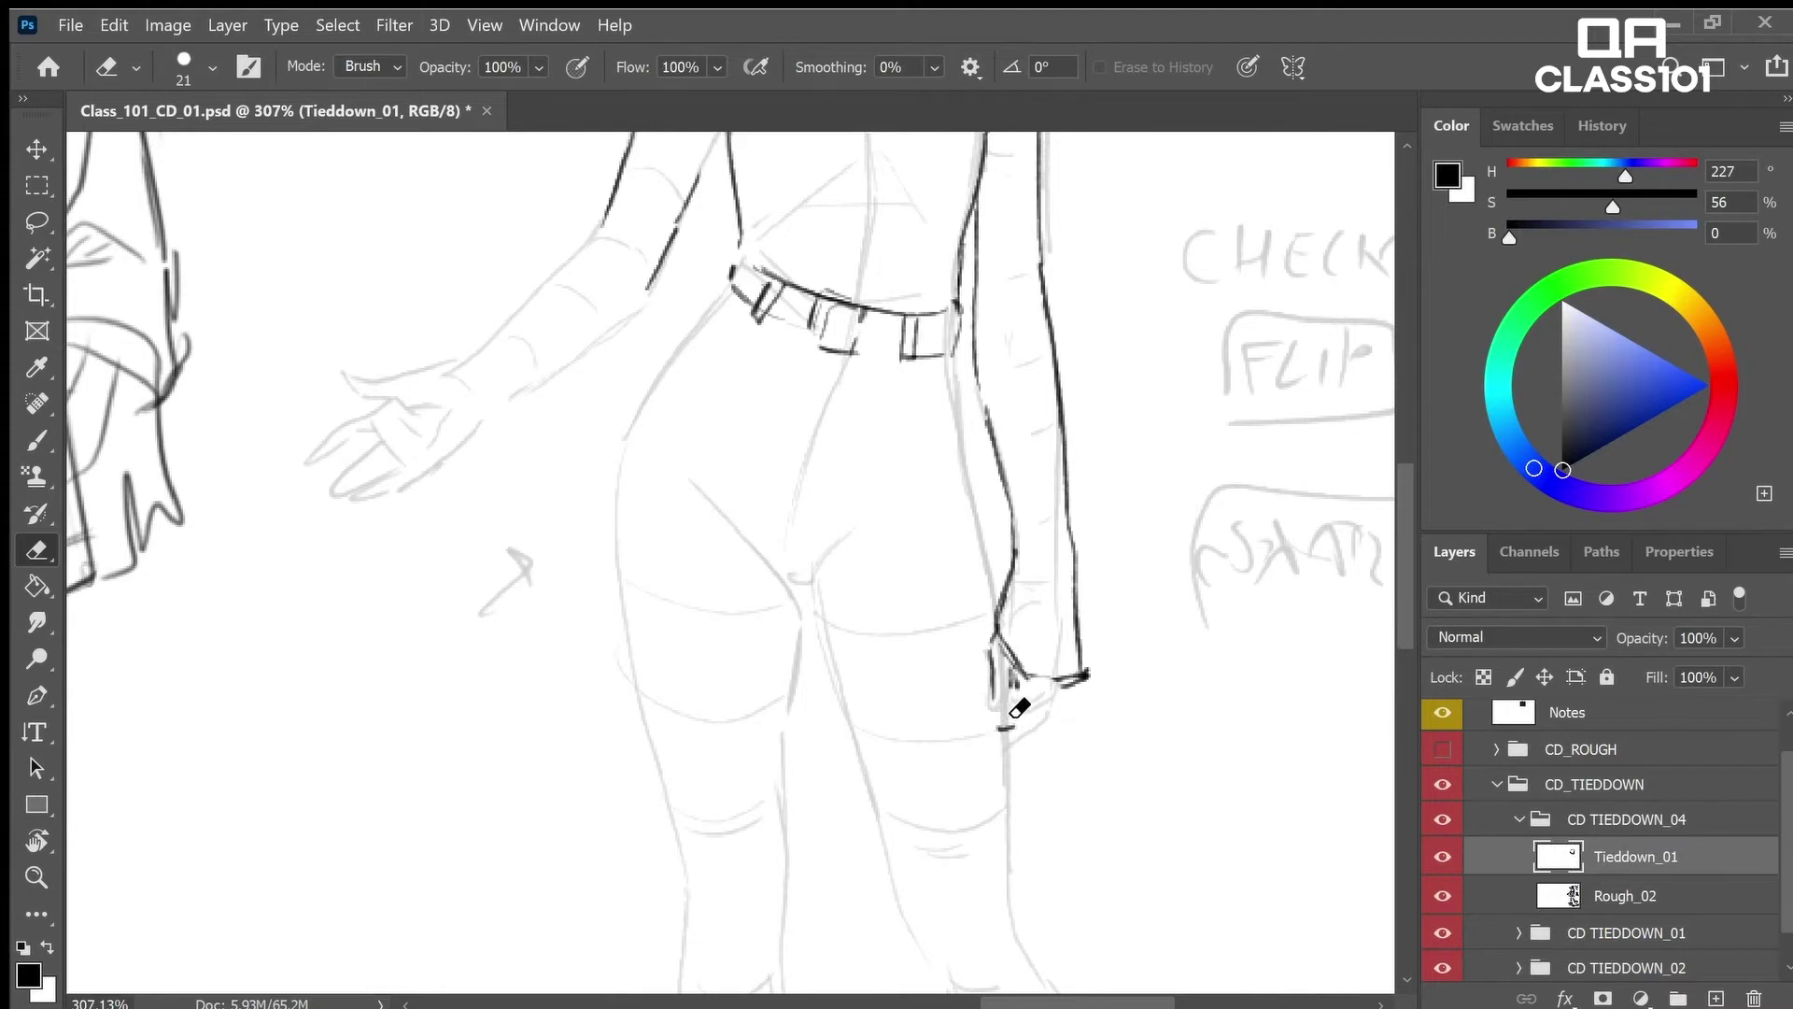
pyautogui.press('b')
pyautogui.moveTo(1014, 708)
pyautogui.mouseDown()
pyautogui.moveTo(998, 721)
pyautogui.moveTo(1015, 734)
pyautogui.moveTo(1067, 688)
pyautogui.mouseUp()
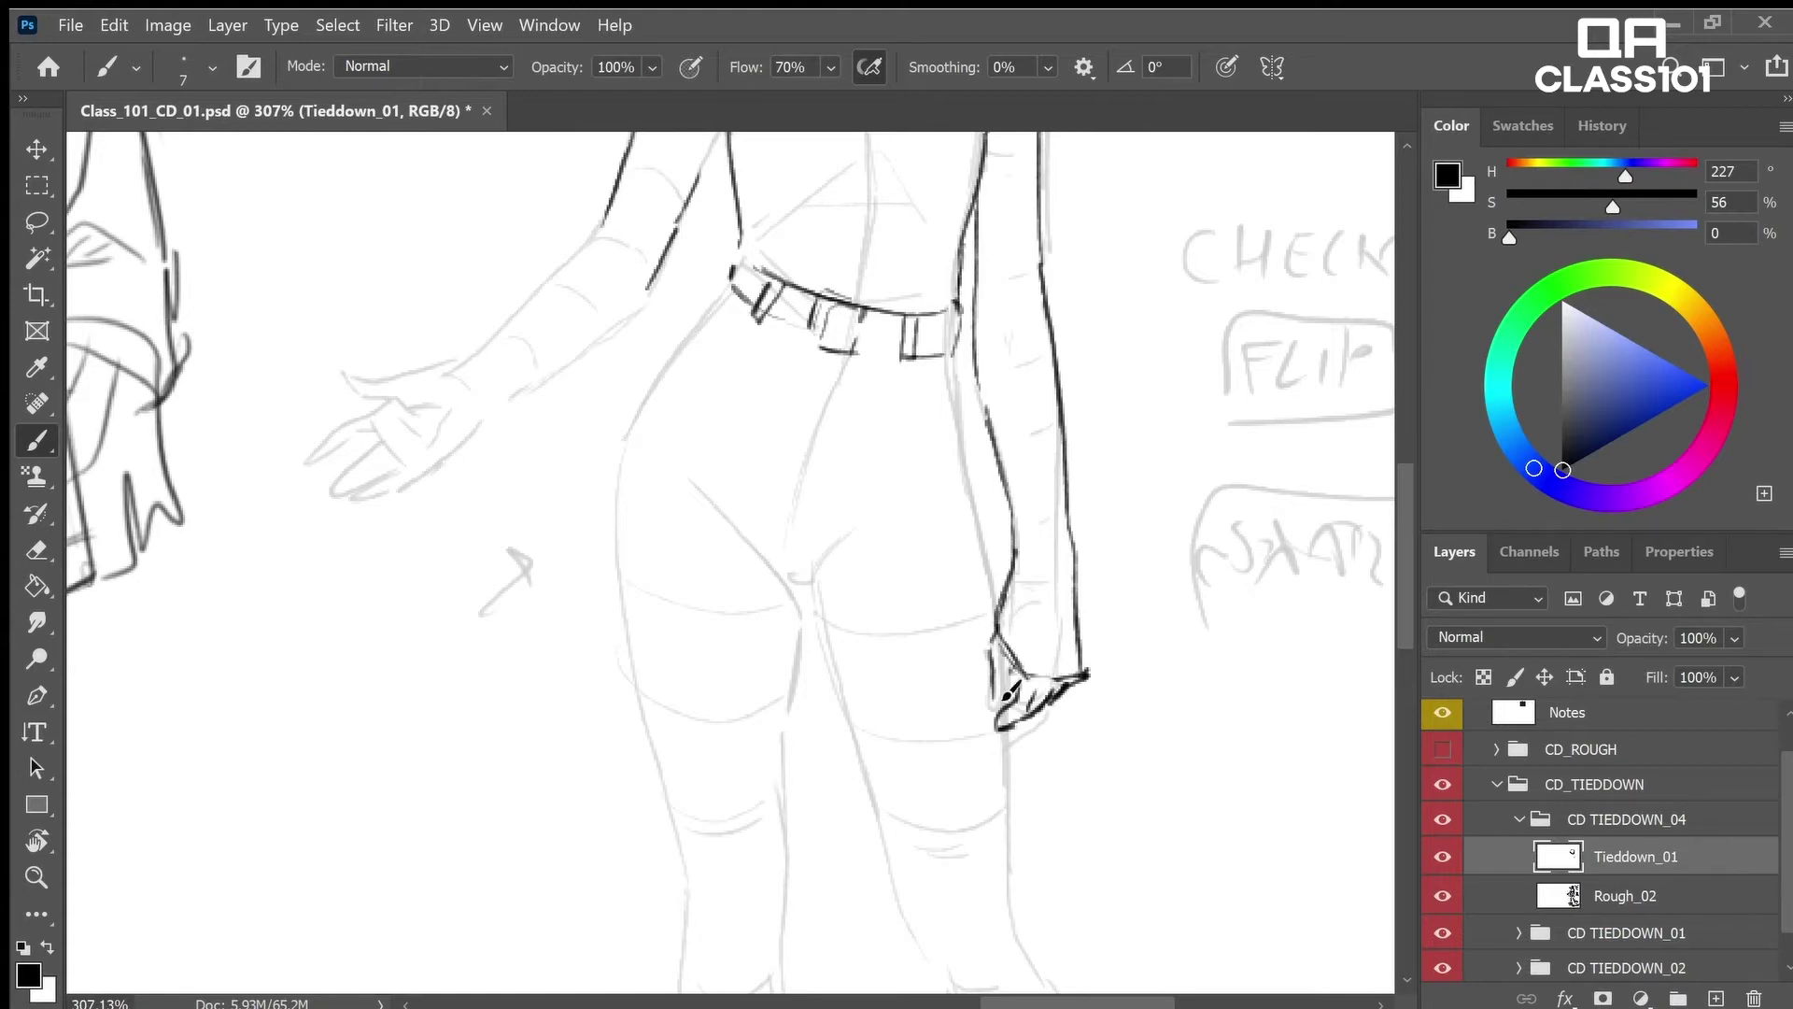
# Outline the extended forearm along both edges from elbow to wrist and draw the start of the wrist and thumb base
pyautogui.press('z')
pyautogui.moveTo(1125, 599); pyautogui.dragTo(1076, 599)
pyautogui.press('space')
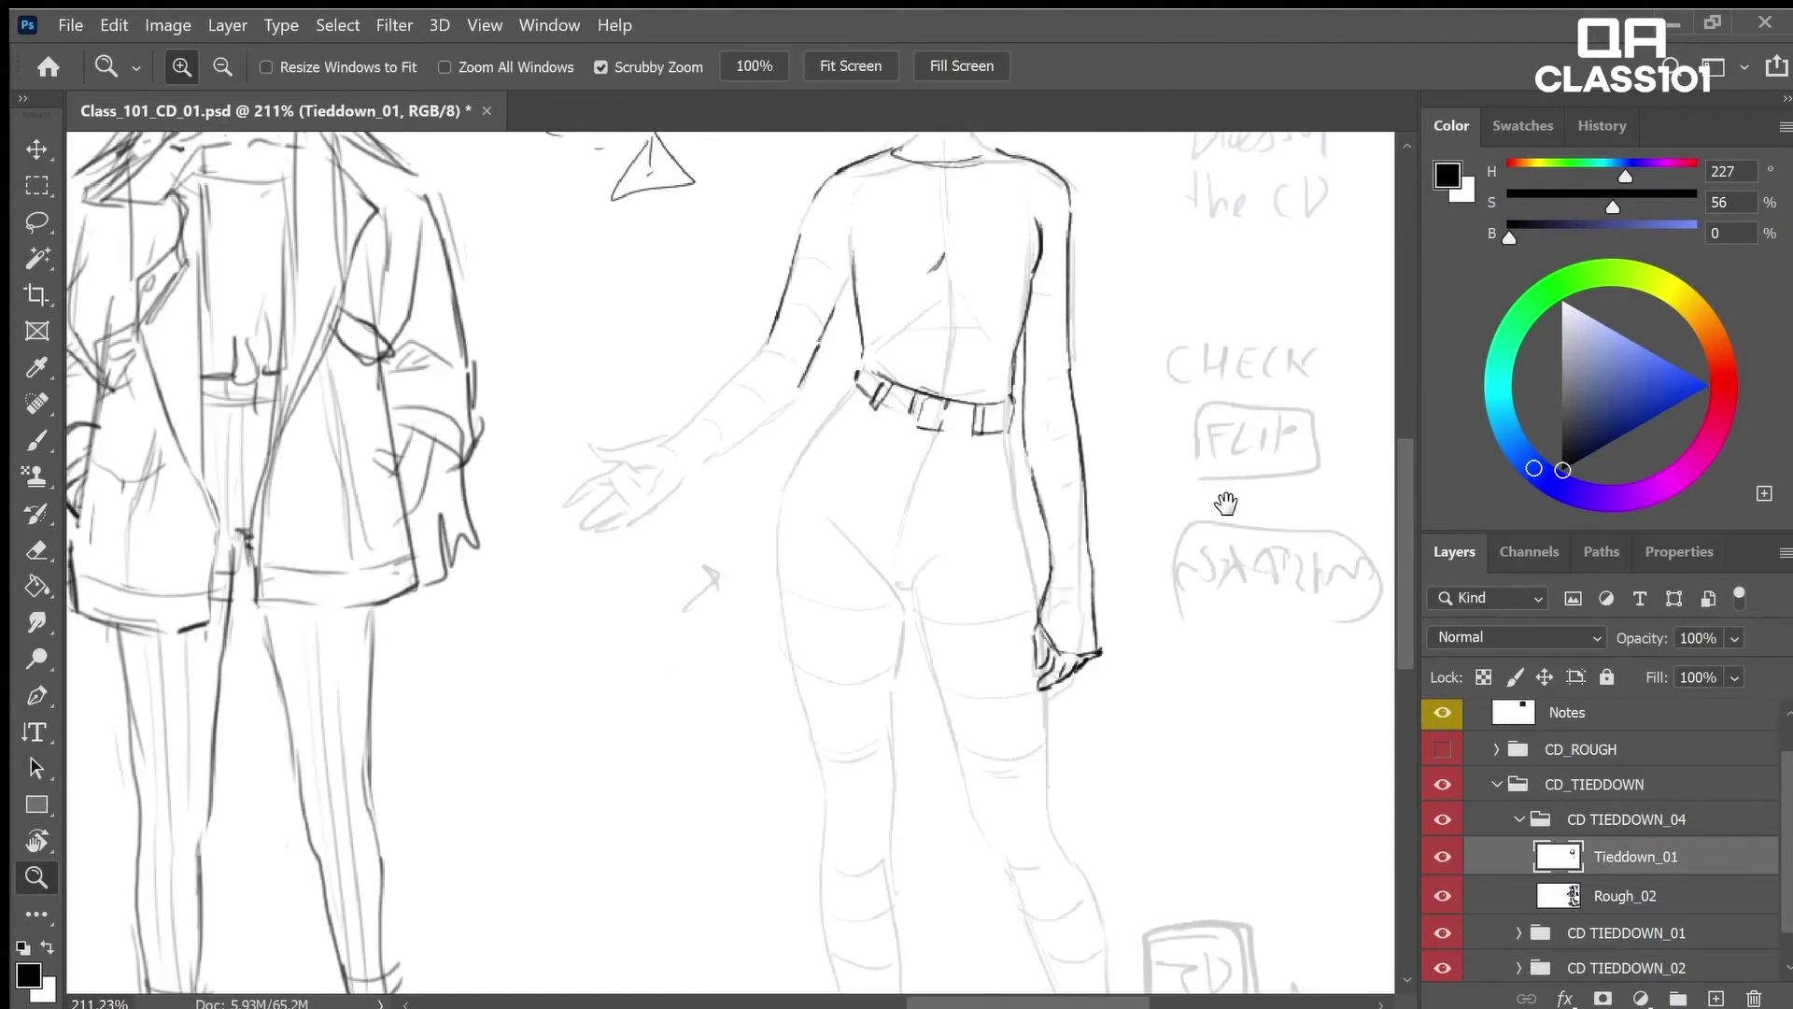
pyautogui.moveTo(1224, 504)
pyautogui.mouseDown()
pyautogui.moveTo(1238, 468)
pyautogui.moveTo(1213, 489)
pyautogui.mouseUp()
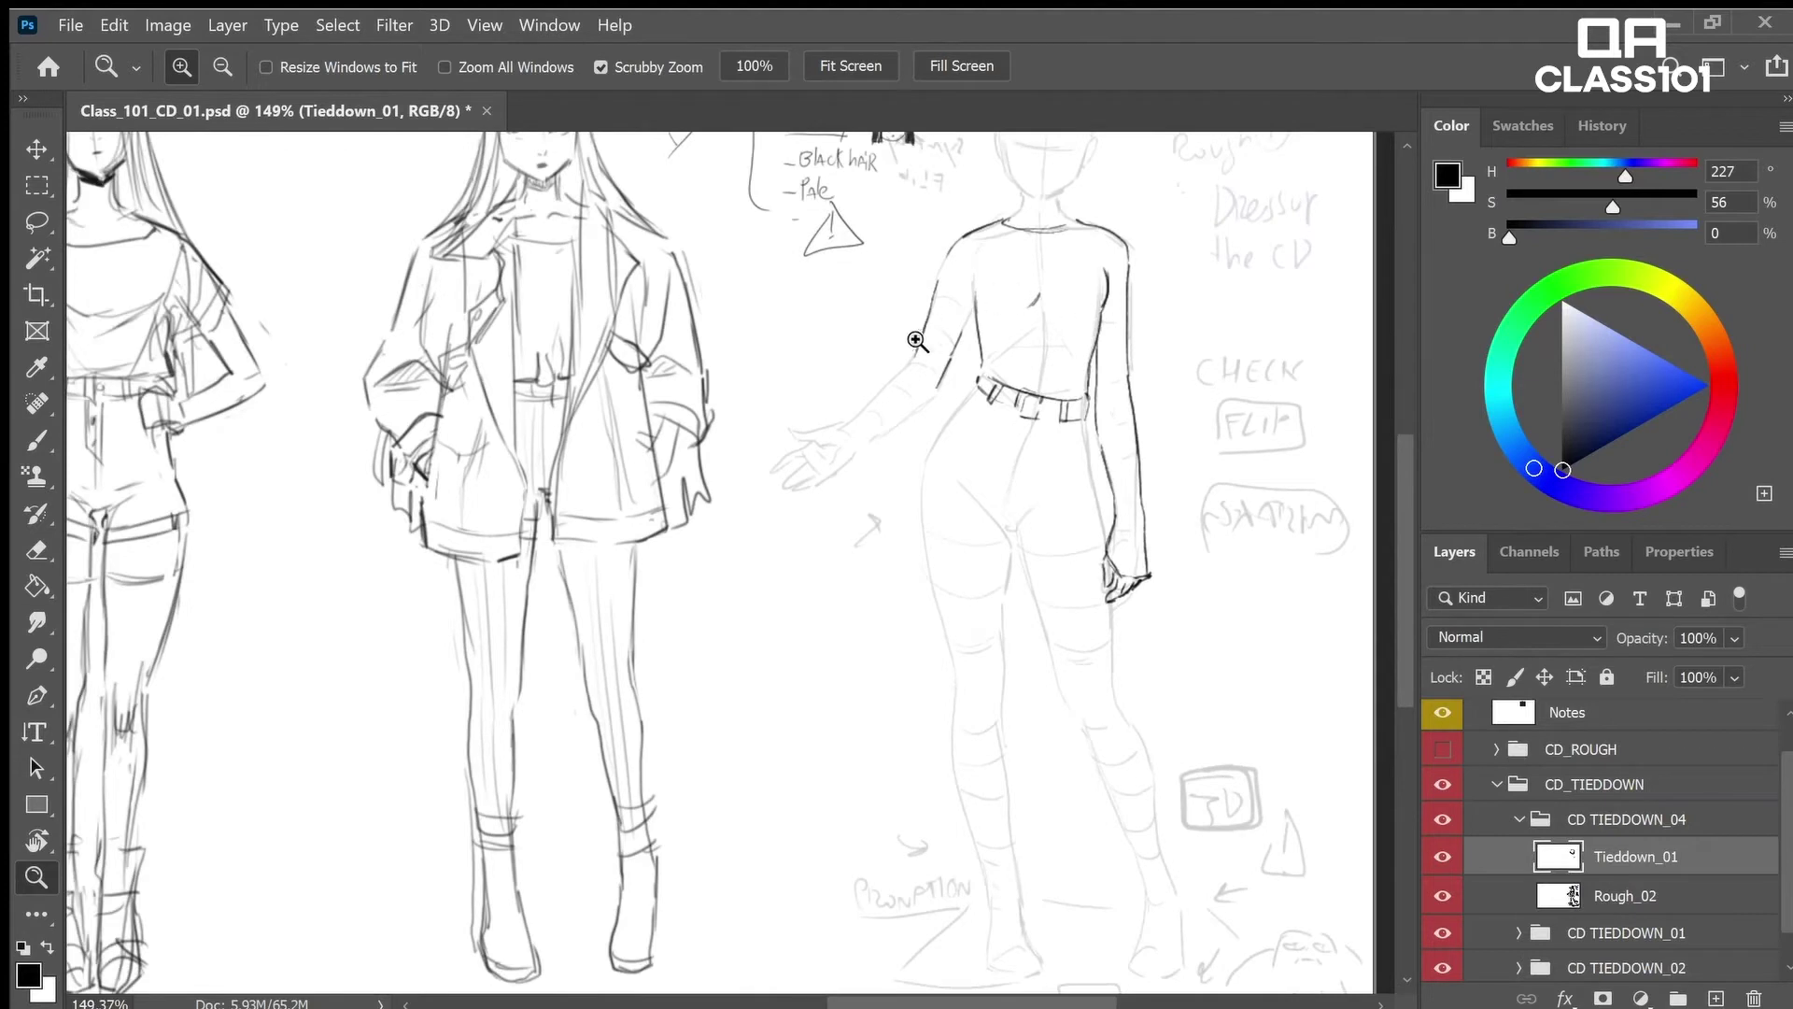
pyautogui.moveTo(916, 339); pyautogui.dragTo(938, 342)
pyautogui.press('b')
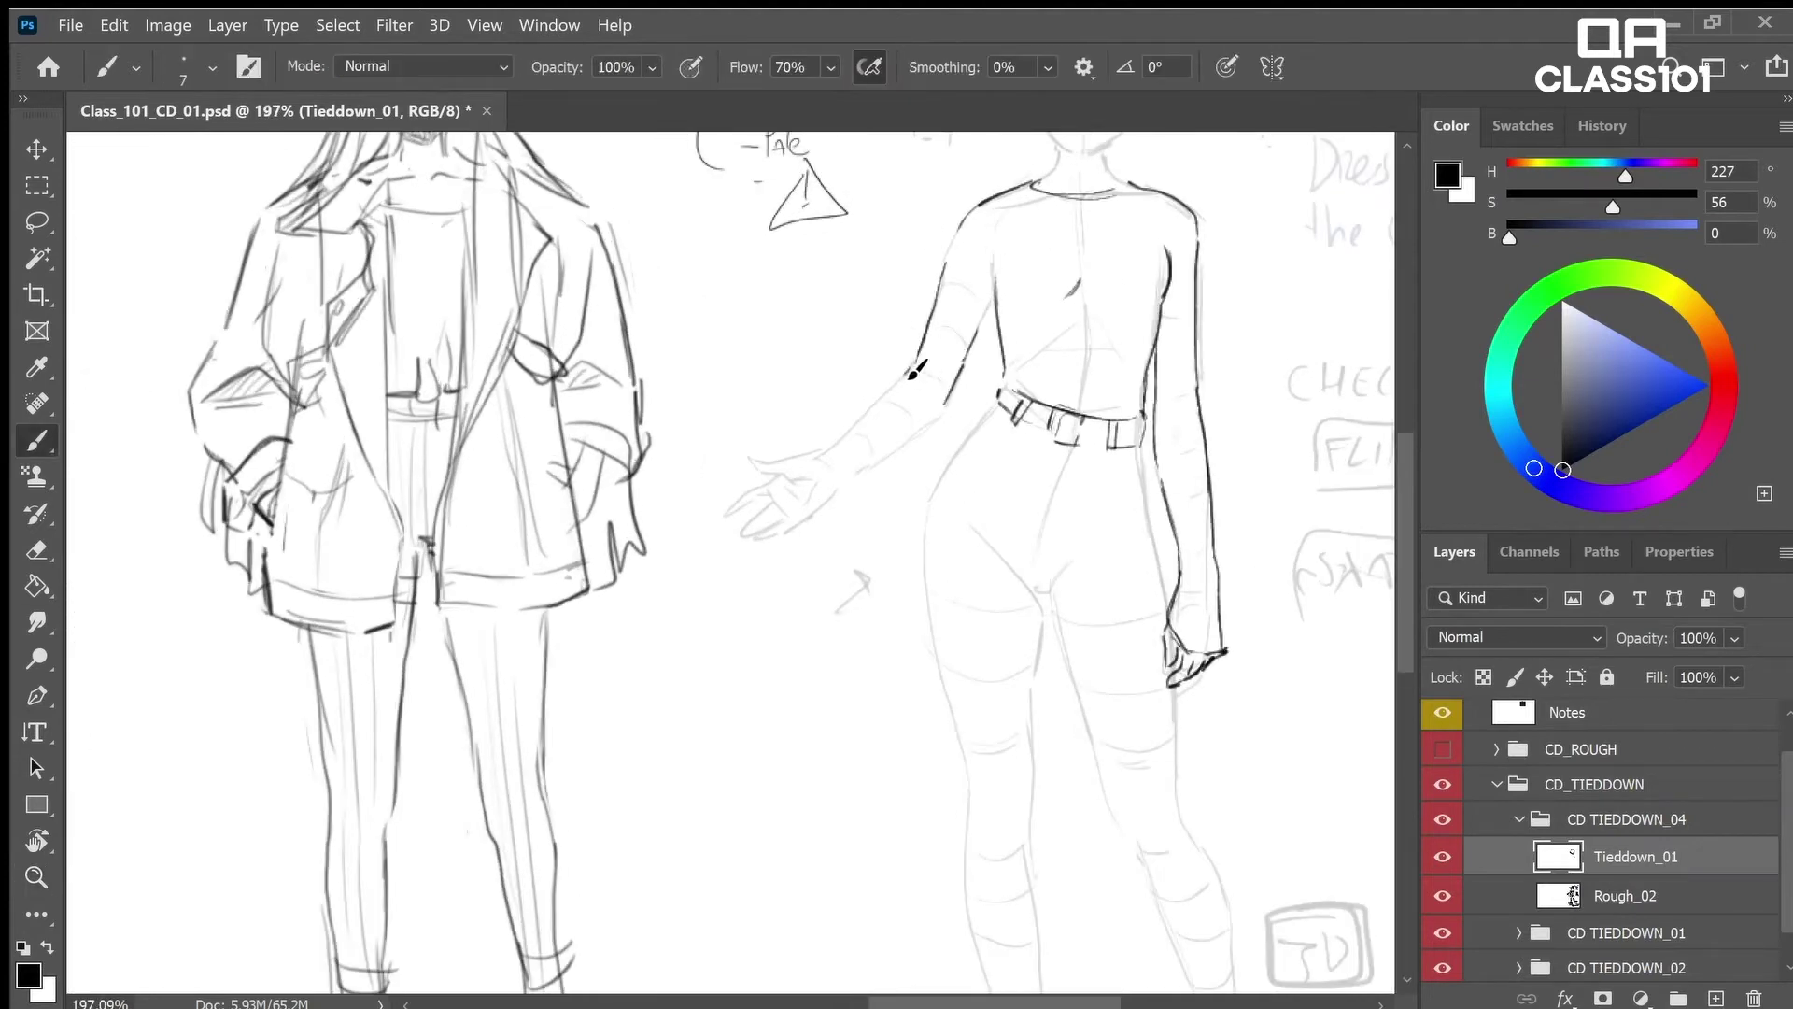
pyautogui.moveTo(901, 386); pyautogui.dragTo(810, 460)
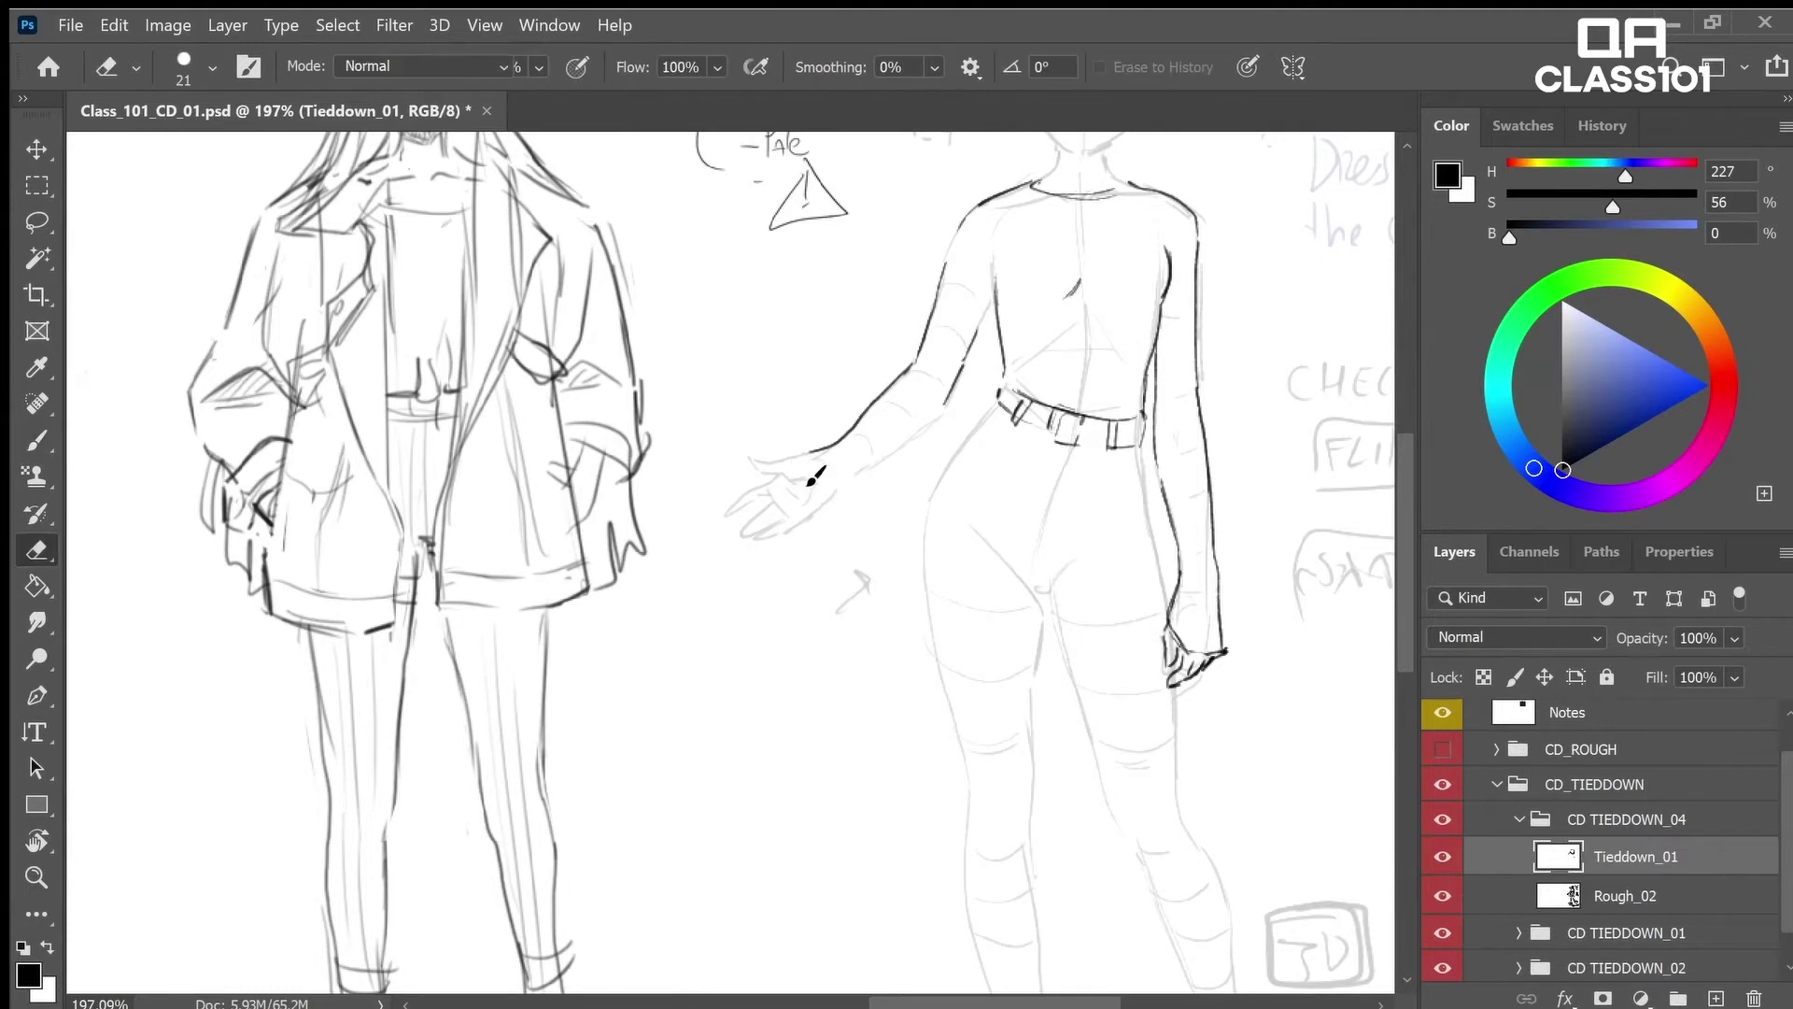
pyautogui.moveTo(792, 456); pyautogui.dragTo(813, 465)
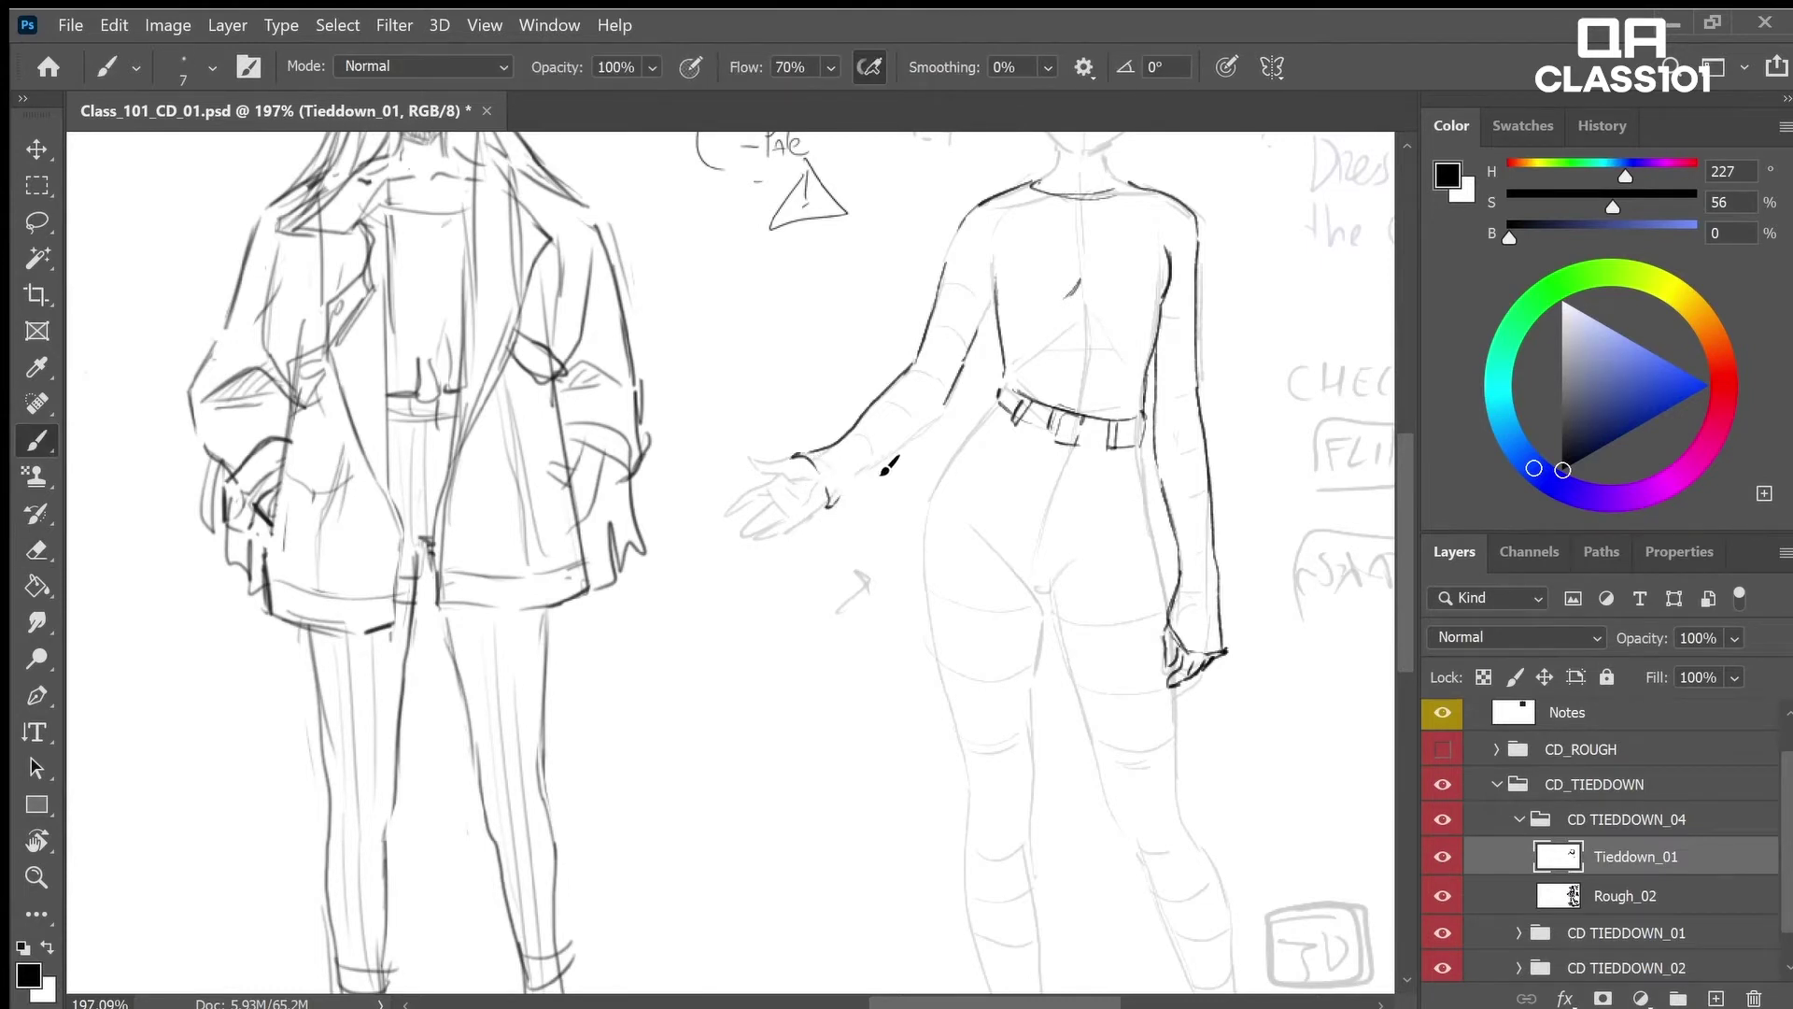
pyautogui.moveTo(857, 473); pyautogui.dragTo(941, 419)
pyautogui.press('e')
pyautogui.press('b')
pyautogui.moveTo(945, 265)
pyautogui.mouseDown()
pyautogui.moveTo(935, 301)
pyautogui.moveTo(953, 249)
pyautogui.mouseUp()
pyautogui.press('e')
pyautogui.press('b')
# Draw the thumb of the extended open hand over the rough
pyautogui.press('z')
pyautogui.moveTo(777, 445)
pyautogui.mouseDown()
pyautogui.moveTo(821, 439)
pyautogui.moveTo(794, 489)
pyautogui.moveTo(721, 489)
pyautogui.moveTo(829, 520)
pyautogui.mouseUp()
pyautogui.press('b')
pyautogui.moveTo(792, 519)
pyautogui.mouseDown()
pyautogui.moveTo(863, 554)
pyautogui.moveTo(819, 534)
pyautogui.moveTo(824, 585)
pyautogui.mouseUp()
pyautogui.press('e')
pyautogui.press('b')
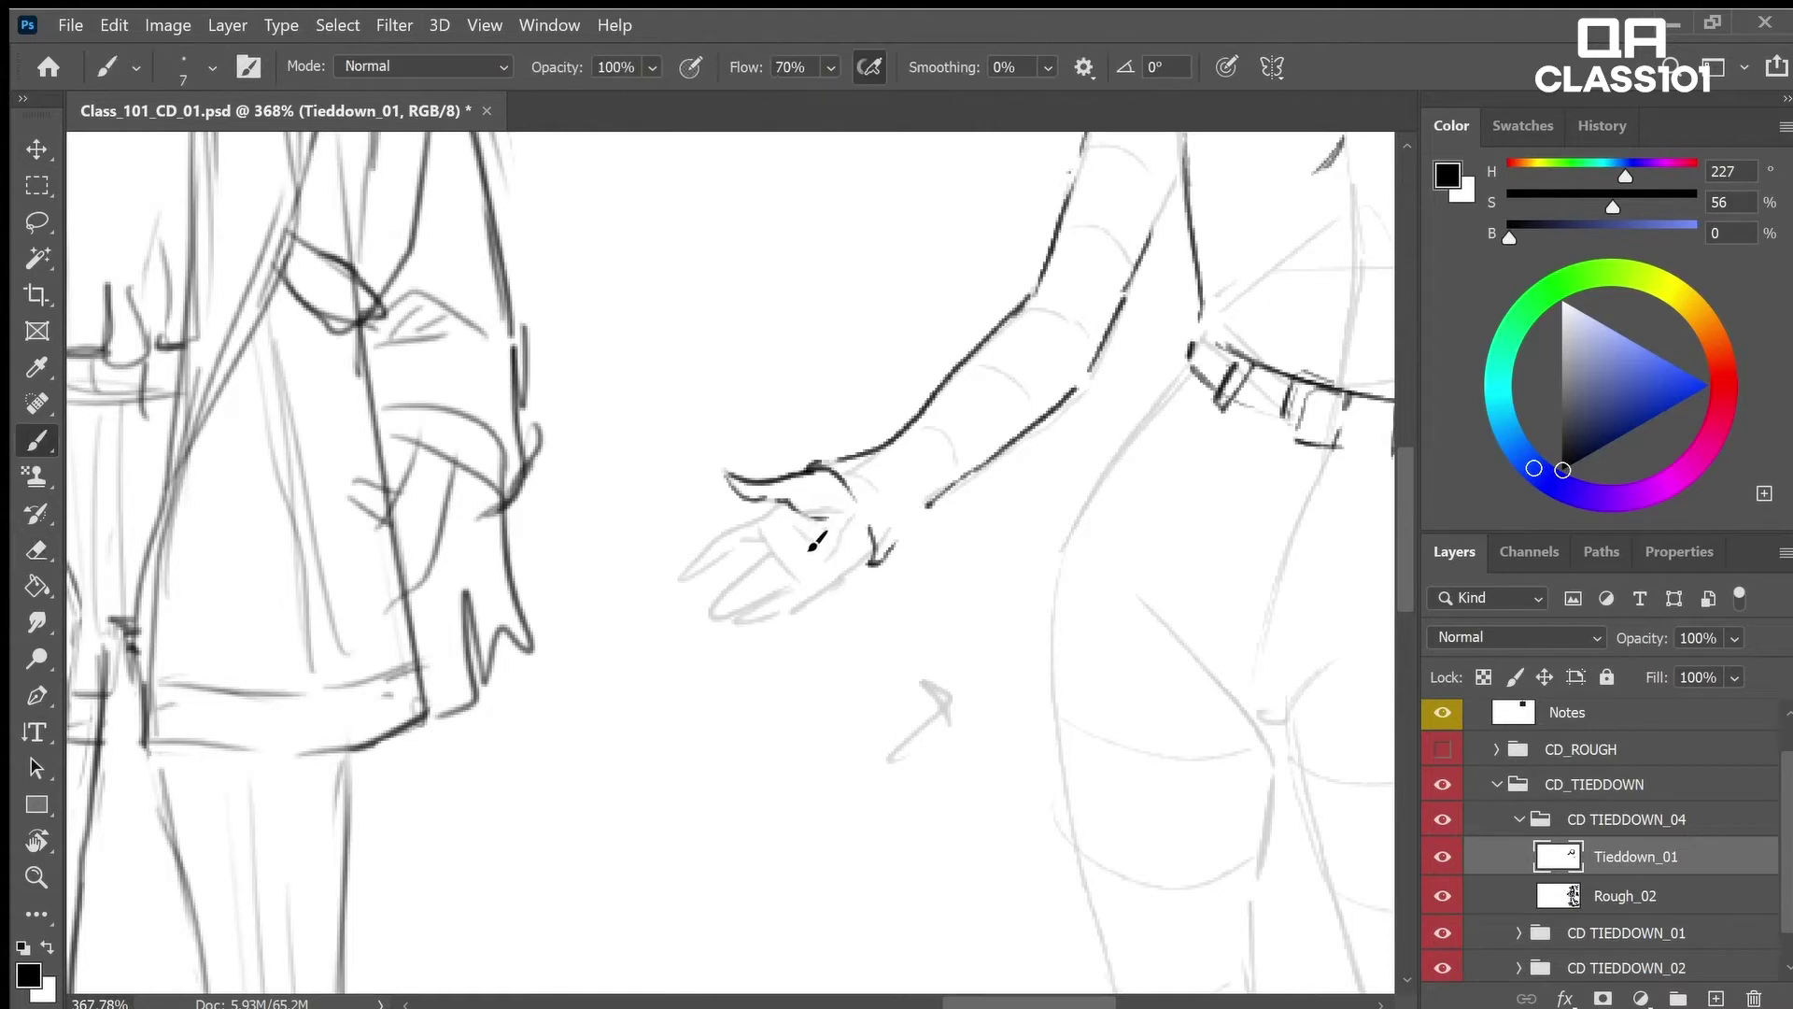
# Draw the extended hand's index finger, palm creases and outer palm edge, erasing and reworking stray strokes
pyautogui.moveTo(786, 515)
pyautogui.mouseDown()
pyautogui.moveTo(823, 575)
pyautogui.moveTo(854, 533)
pyautogui.moveTo(878, 585)
pyautogui.moveTo(871, 566)
pyautogui.moveTo(829, 596)
pyautogui.moveTo(865, 561)
pyautogui.mouseUp()
pyautogui.moveTo(781, 507); pyautogui.dragTo(687, 584)
pyautogui.hotkey('ctrl', 'z')
pyautogui.hotkey('ctrl', 'z')
pyautogui.hotkey('ctrl', 'z')
pyautogui.hotkey('ctrl', 'z')
pyautogui.moveTo(786, 525)
pyautogui.mouseDown()
pyautogui.moveTo(825, 544)
pyautogui.moveTo(846, 517)
pyautogui.mouseUp()
pyautogui.hotkey('ctrl', 'z')
pyautogui.hotkey('ctrl', 'z')
pyautogui.press('e')
pyautogui.moveTo(829, 549)
pyautogui.mouseDown()
pyautogui.moveTo(794, 528)
pyautogui.moveTo(827, 558)
pyautogui.mouseUp()
pyautogui.press('b')
pyautogui.moveTo(819, 600); pyautogui.dragTo(864, 558)
pyautogui.moveTo(752, 514); pyautogui.dragTo(761, 544)
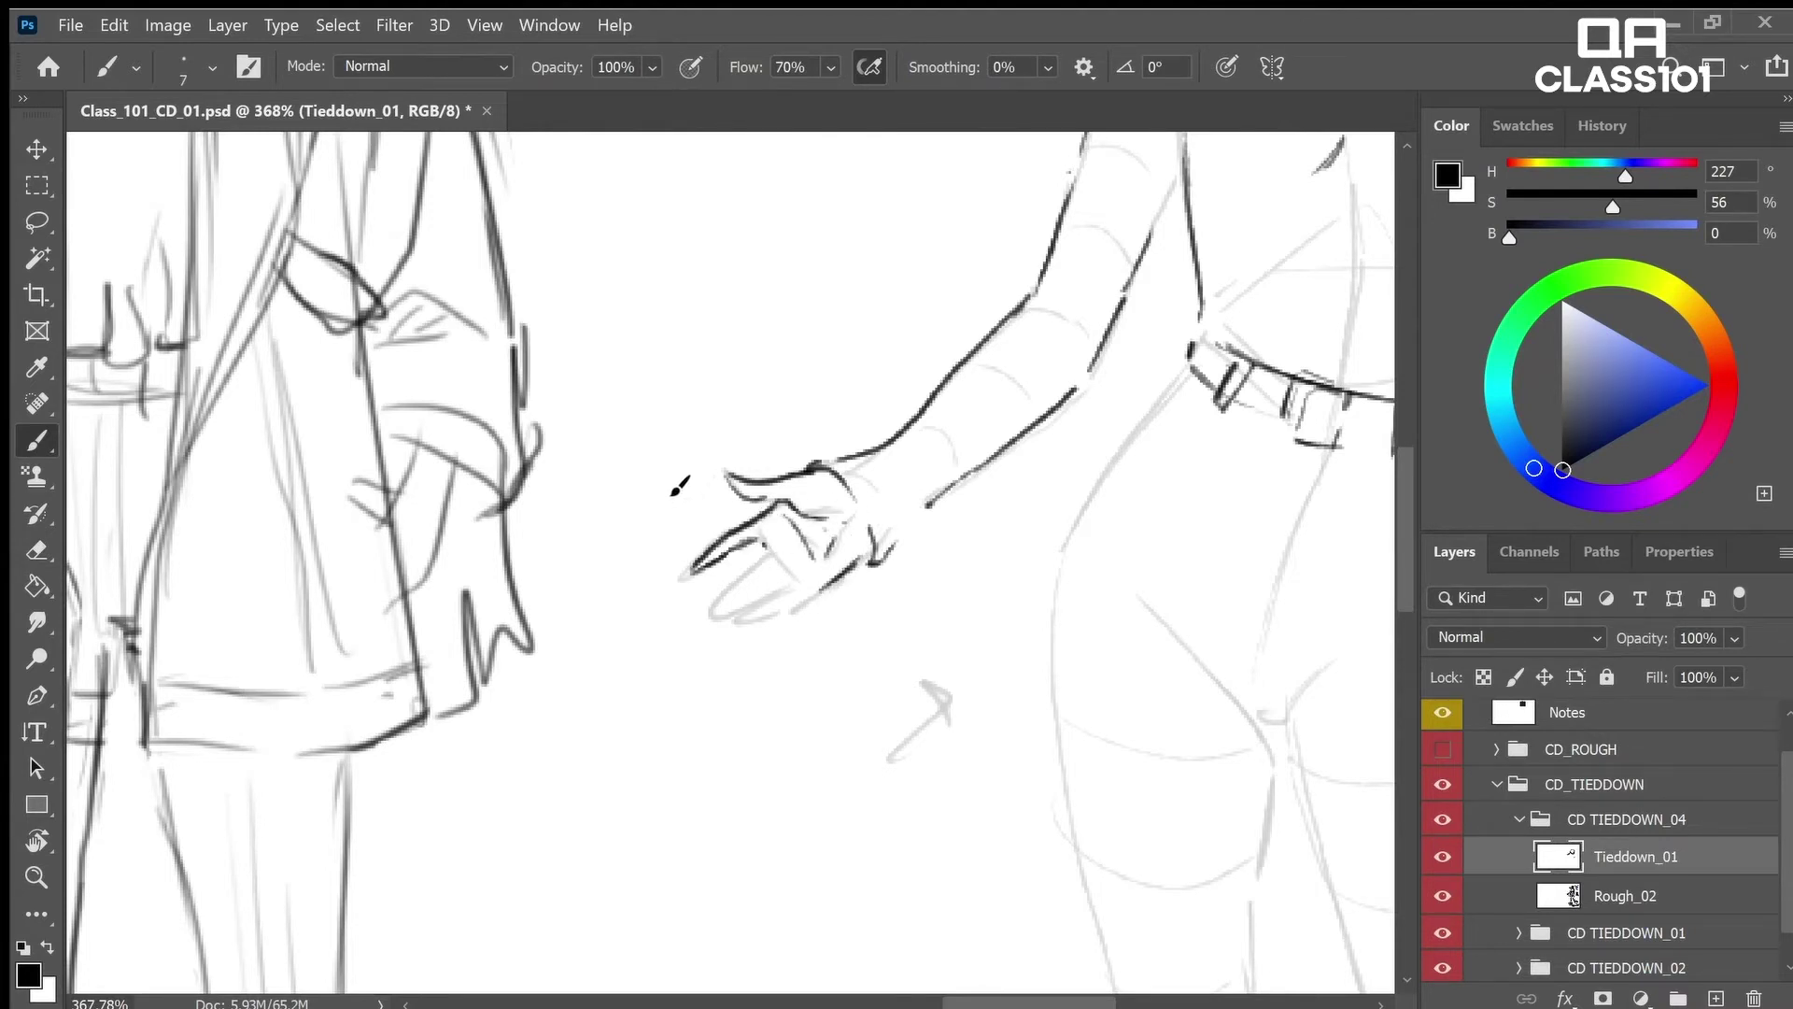
# Sketch a small finger-shape study and a star mark beside the extended hand
pyautogui.moveTo(683, 489)
pyautogui.mouseDown()
pyautogui.moveTo(616, 572)
pyautogui.moveTo(709, 509)
pyautogui.moveTo(660, 506)
pyautogui.moveTo(614, 565)
pyautogui.moveTo(685, 495)
pyautogui.mouseUp()
pyautogui.hotkey('ctrl', 'z')
pyautogui.moveTo(618, 551)
pyautogui.mouseDown()
pyautogui.moveTo(607, 566)
pyautogui.moveTo(616, 555)
pyautogui.mouseUp()
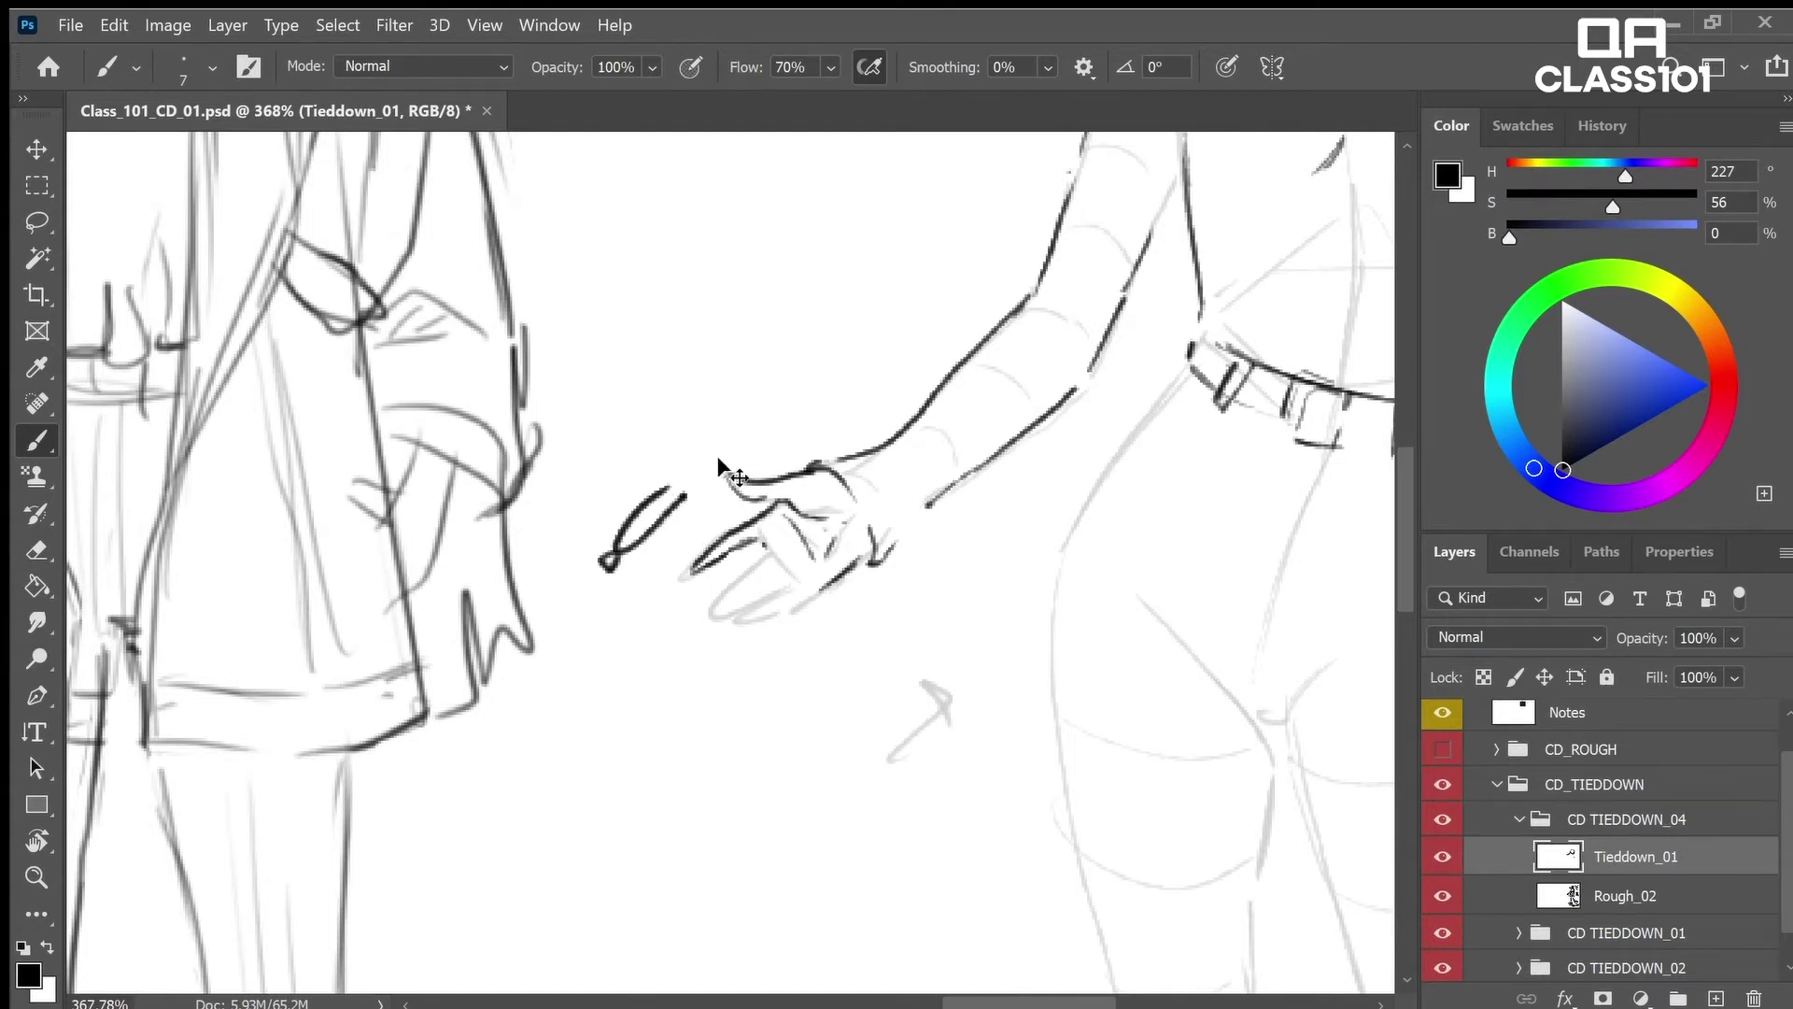
pyautogui.hotkey('ctrl', 'z')
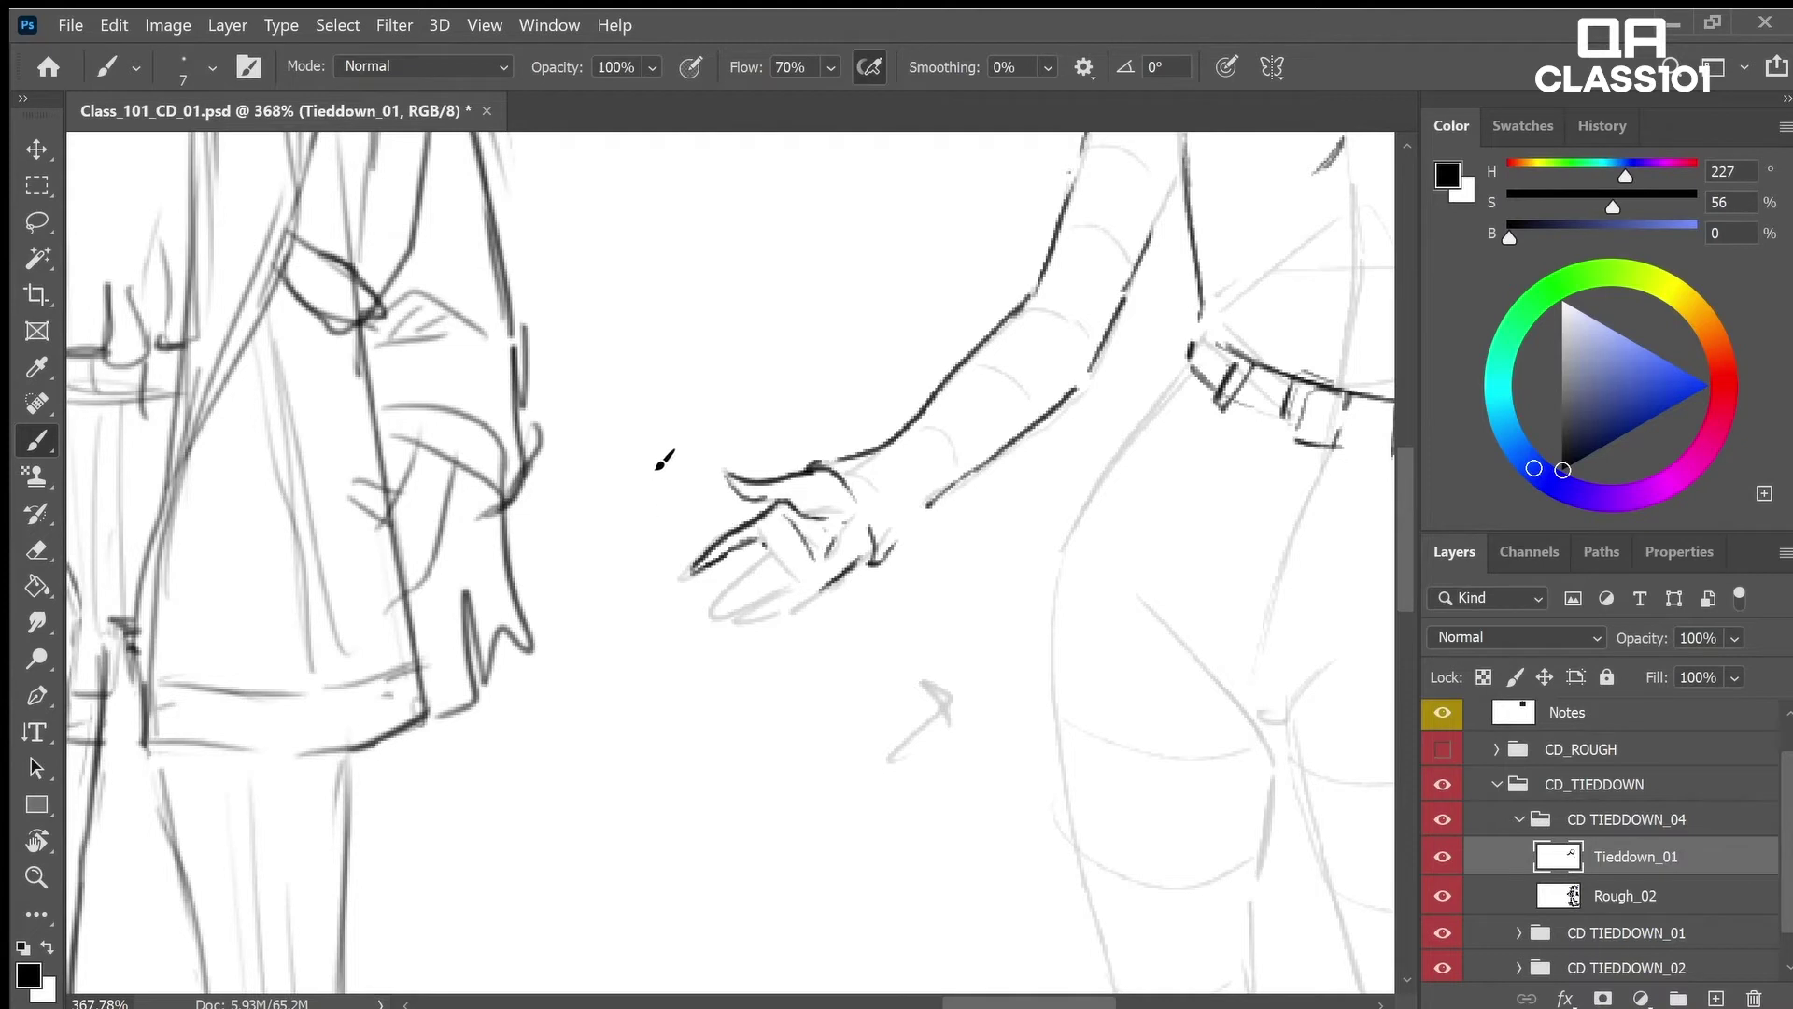
pyautogui.moveTo(680, 385)
pyautogui.mouseDown()
pyautogui.moveTo(603, 456)
pyautogui.moveTo(645, 441)
pyautogui.moveTo(691, 471)
pyautogui.moveTo(633, 500)
pyautogui.moveTo(676, 460)
pyautogui.moveTo(662, 504)
pyautogui.mouseUp()
pyautogui.moveTo(641, 463); pyautogui.dragTo(690, 470)
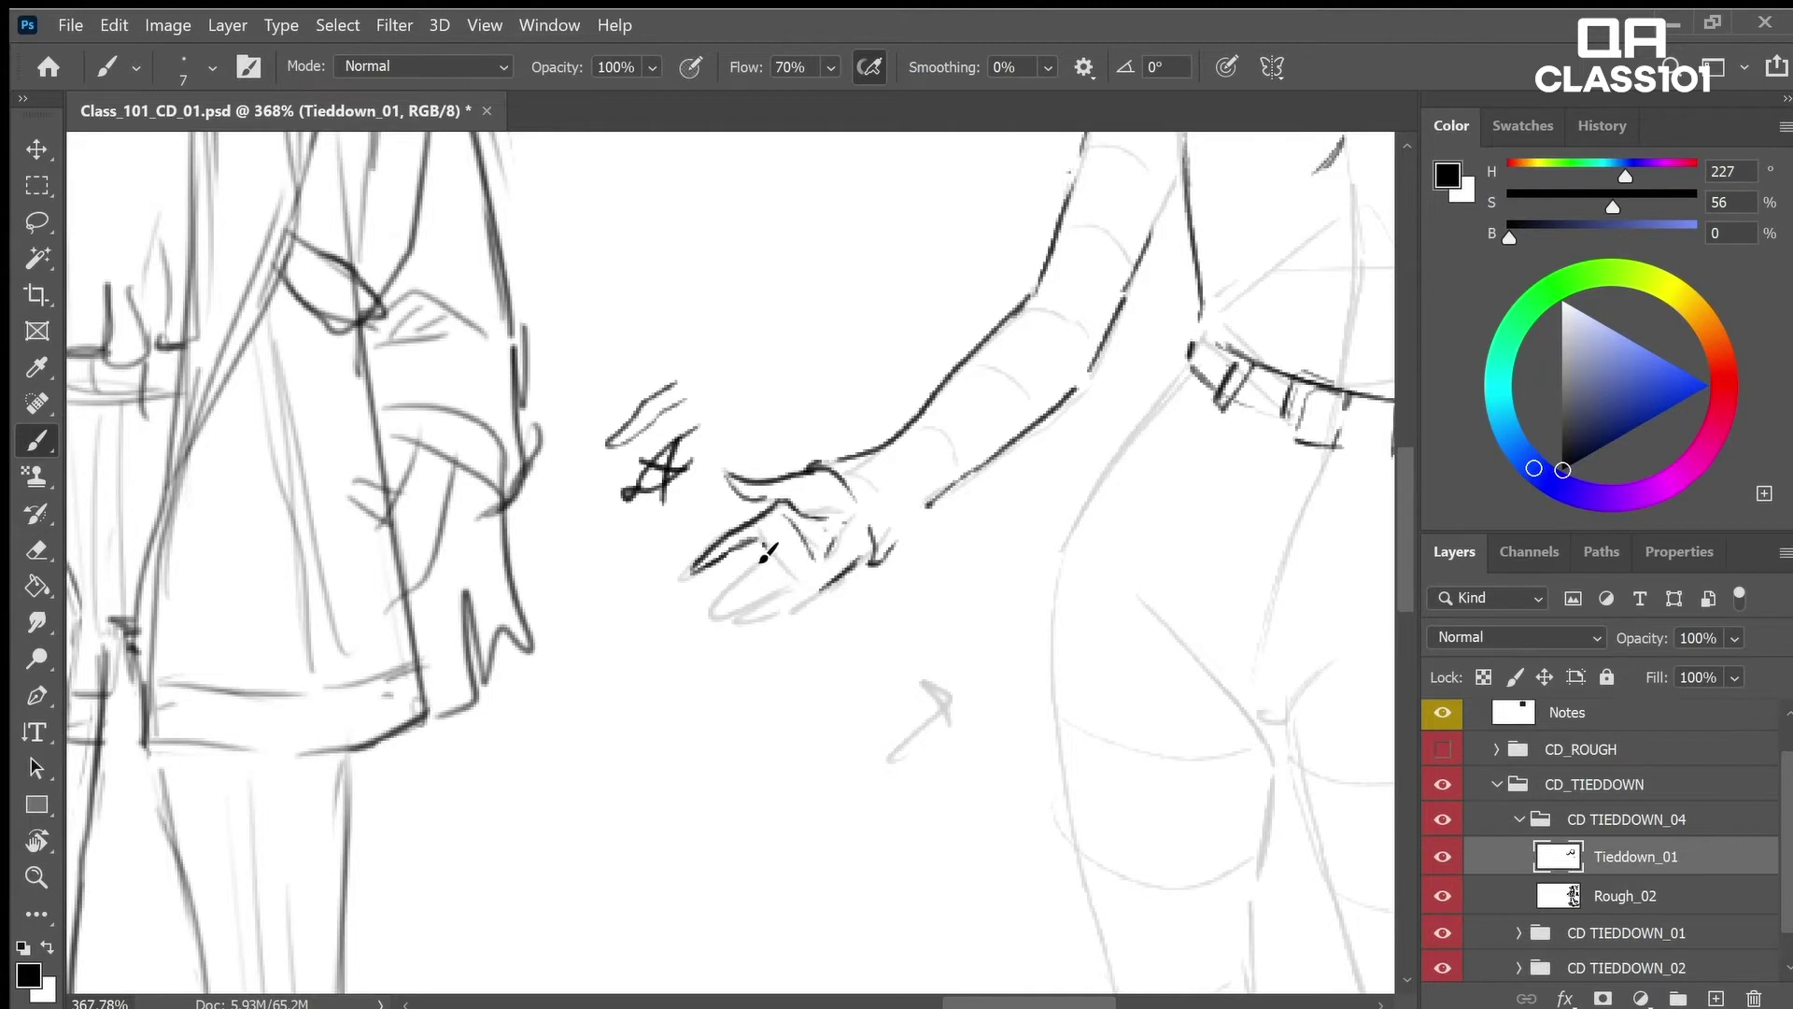
# Draw the remaining fingers of the extended hand and finish the lower edge of its palm
pyautogui.moveTo(779, 549)
pyautogui.mouseDown()
pyautogui.moveTo(717, 625)
pyautogui.moveTo(755, 598)
pyautogui.moveTo(718, 626)
pyautogui.moveTo(733, 593)
pyautogui.moveTo(711, 625)
pyautogui.moveTo(751, 587)
pyautogui.moveTo(713, 626)
pyautogui.moveTo(777, 583)
pyautogui.moveTo(719, 629)
pyautogui.moveTo(785, 588)
pyautogui.moveTo(842, 595)
pyautogui.moveTo(809, 611)
pyautogui.moveTo(856, 563)
pyautogui.mouseUp()
pyautogui.press('e')
pyautogui.press('b')
pyautogui.hotkey('ctrl', 'z')
pyautogui.press('e')
pyautogui.press('b')
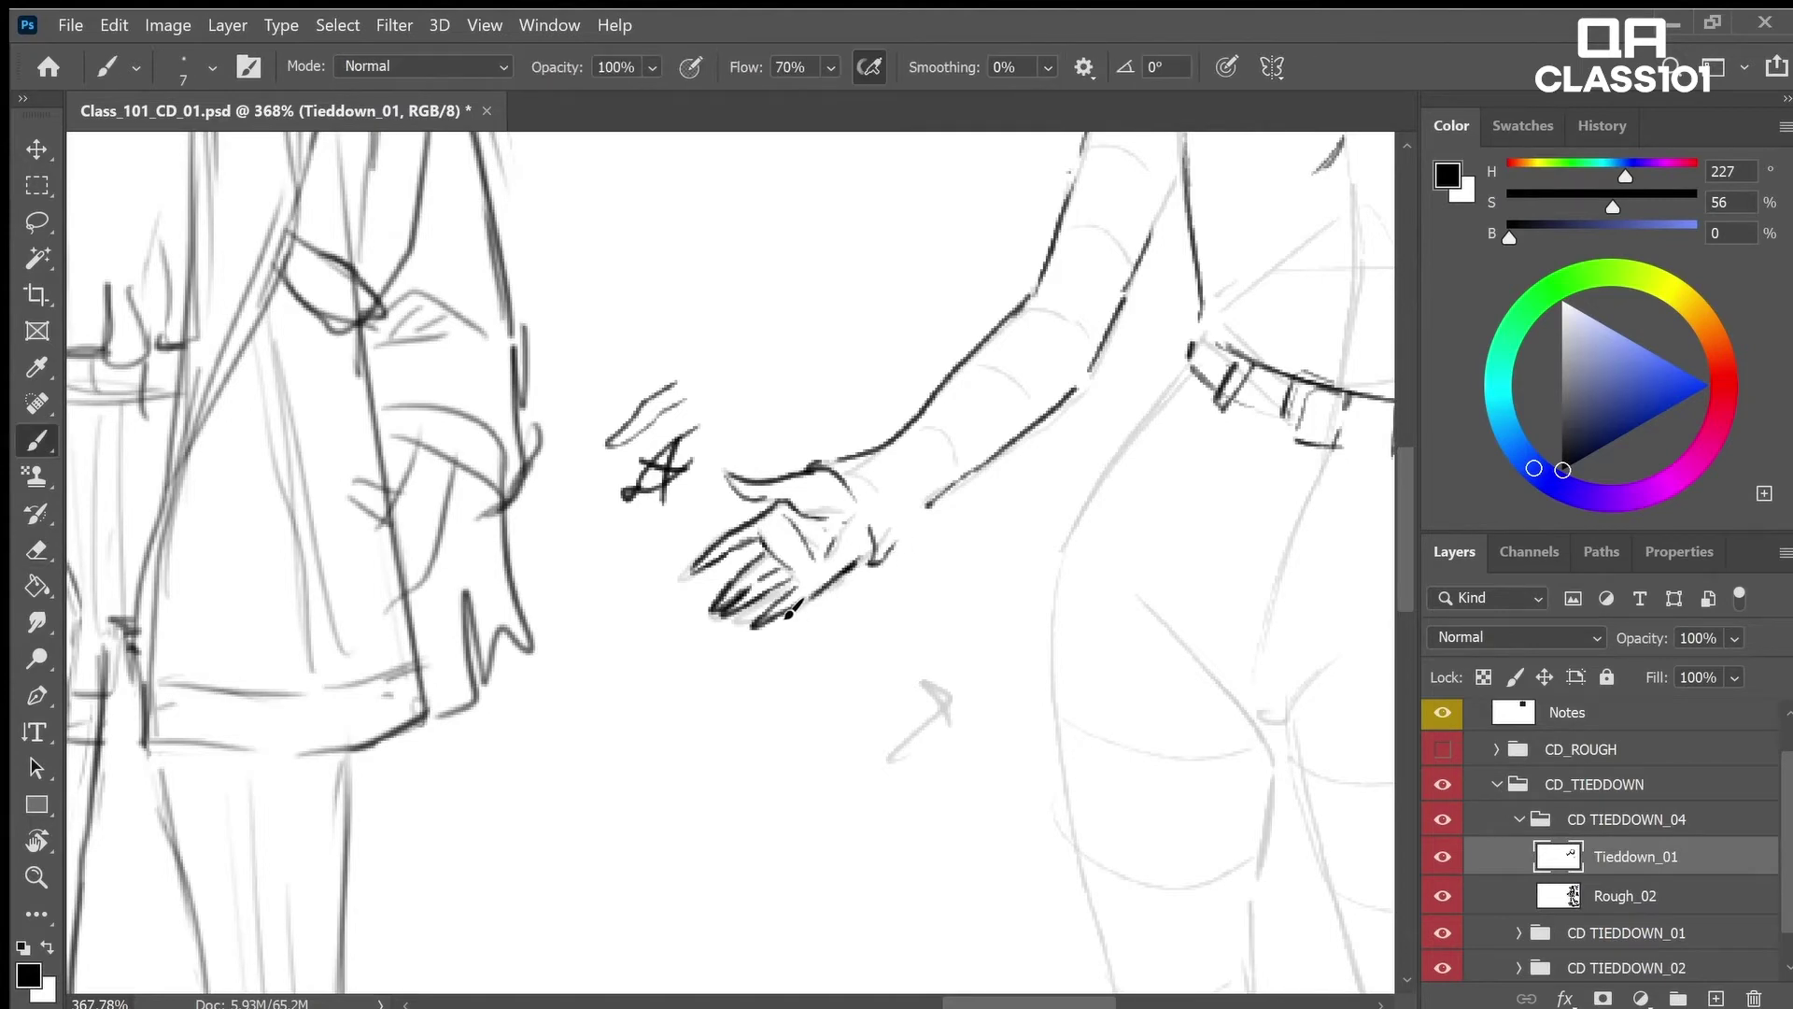
pyautogui.press('z')
pyautogui.moveTo(959, 583); pyautogui.dragTo(960, 587)
pyautogui.press('e')
pyautogui.press('b')
pyautogui.moveTo(812, 609)
pyautogui.mouseDown()
pyautogui.moveTo(786, 624)
pyautogui.moveTo(843, 589)
pyautogui.mouseUp()
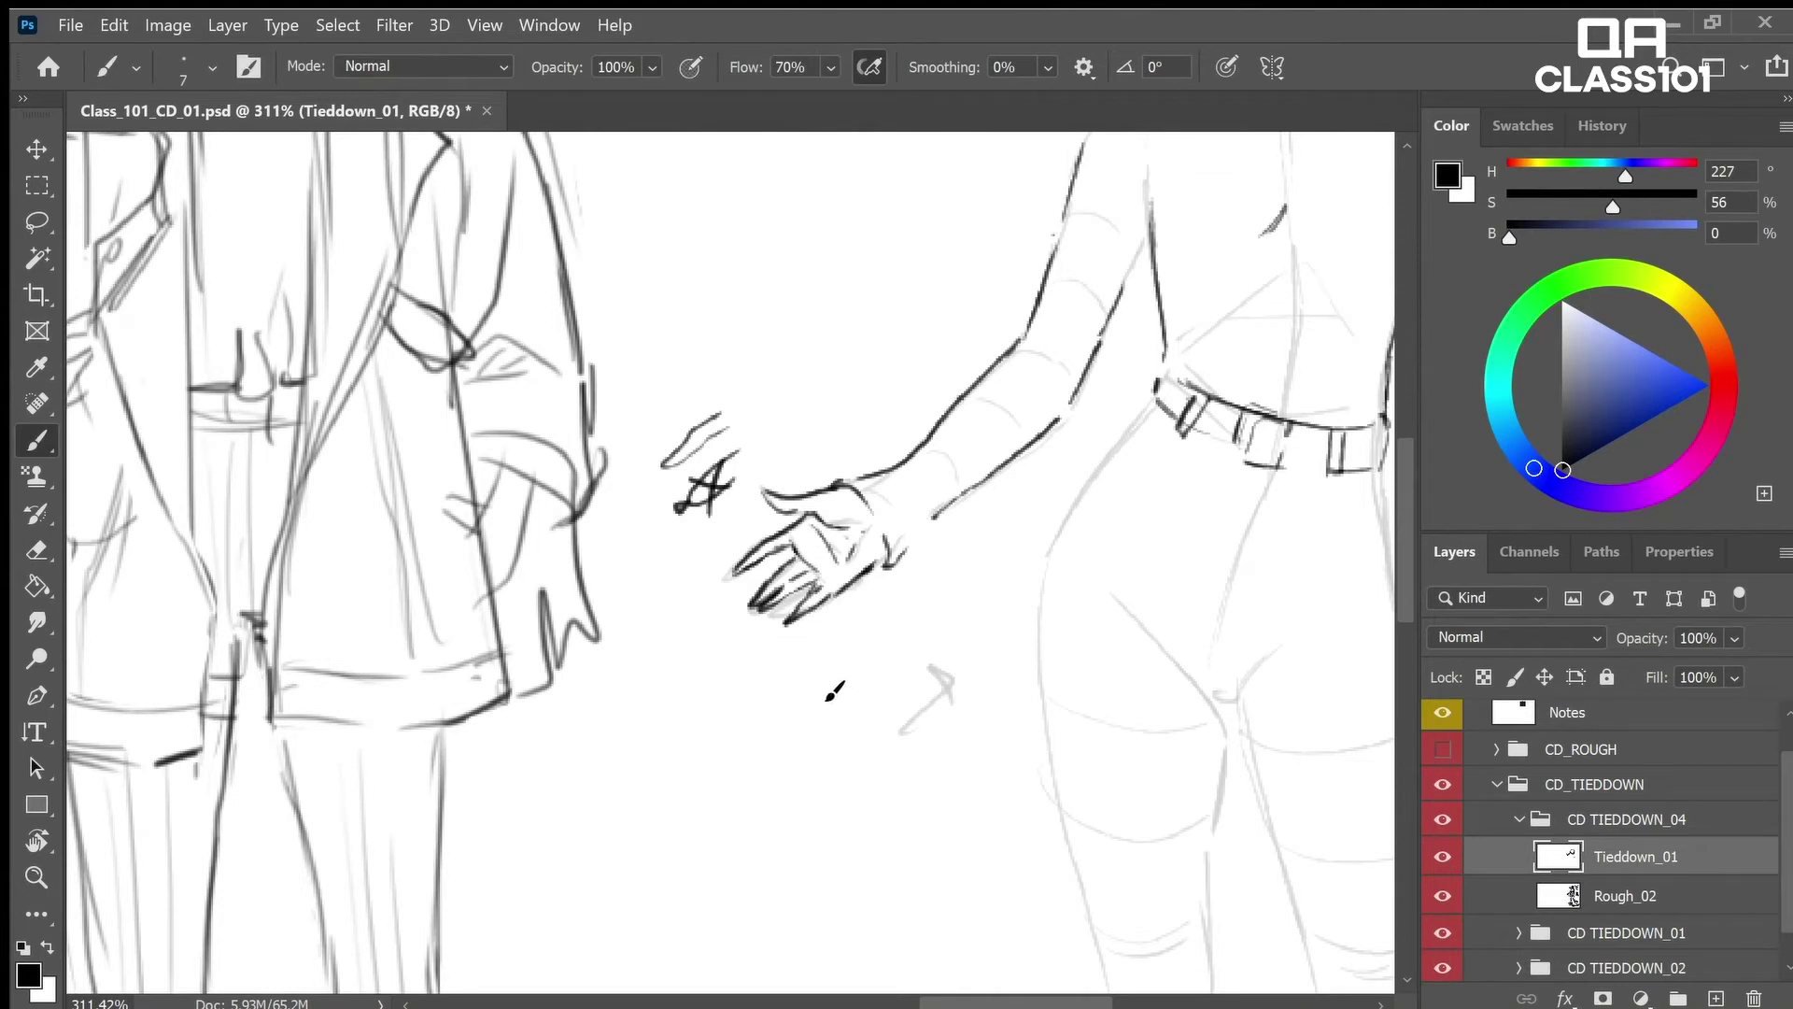
# Try direction arrows along the extended hand's fingers and forearm to indicate their flow
pyautogui.moveTo(764, 532); pyautogui.dragTo(695, 595)
pyautogui.moveTo(864, 626); pyautogui.dragTo(759, 677)
pyautogui.moveTo(781, 658); pyautogui.dragTo(786, 683)
pyautogui.moveTo(772, 577); pyautogui.dragTo(719, 625)
pyautogui.moveTo(862, 627); pyautogui.dragTo(759, 676)
pyautogui.moveTo(780, 659)
pyautogui.mouseDown()
pyautogui.moveTo(761, 675)
pyautogui.moveTo(782, 681)
pyautogui.mouseUp()
pyautogui.moveTo(758, 591); pyautogui.dragTo(704, 651)
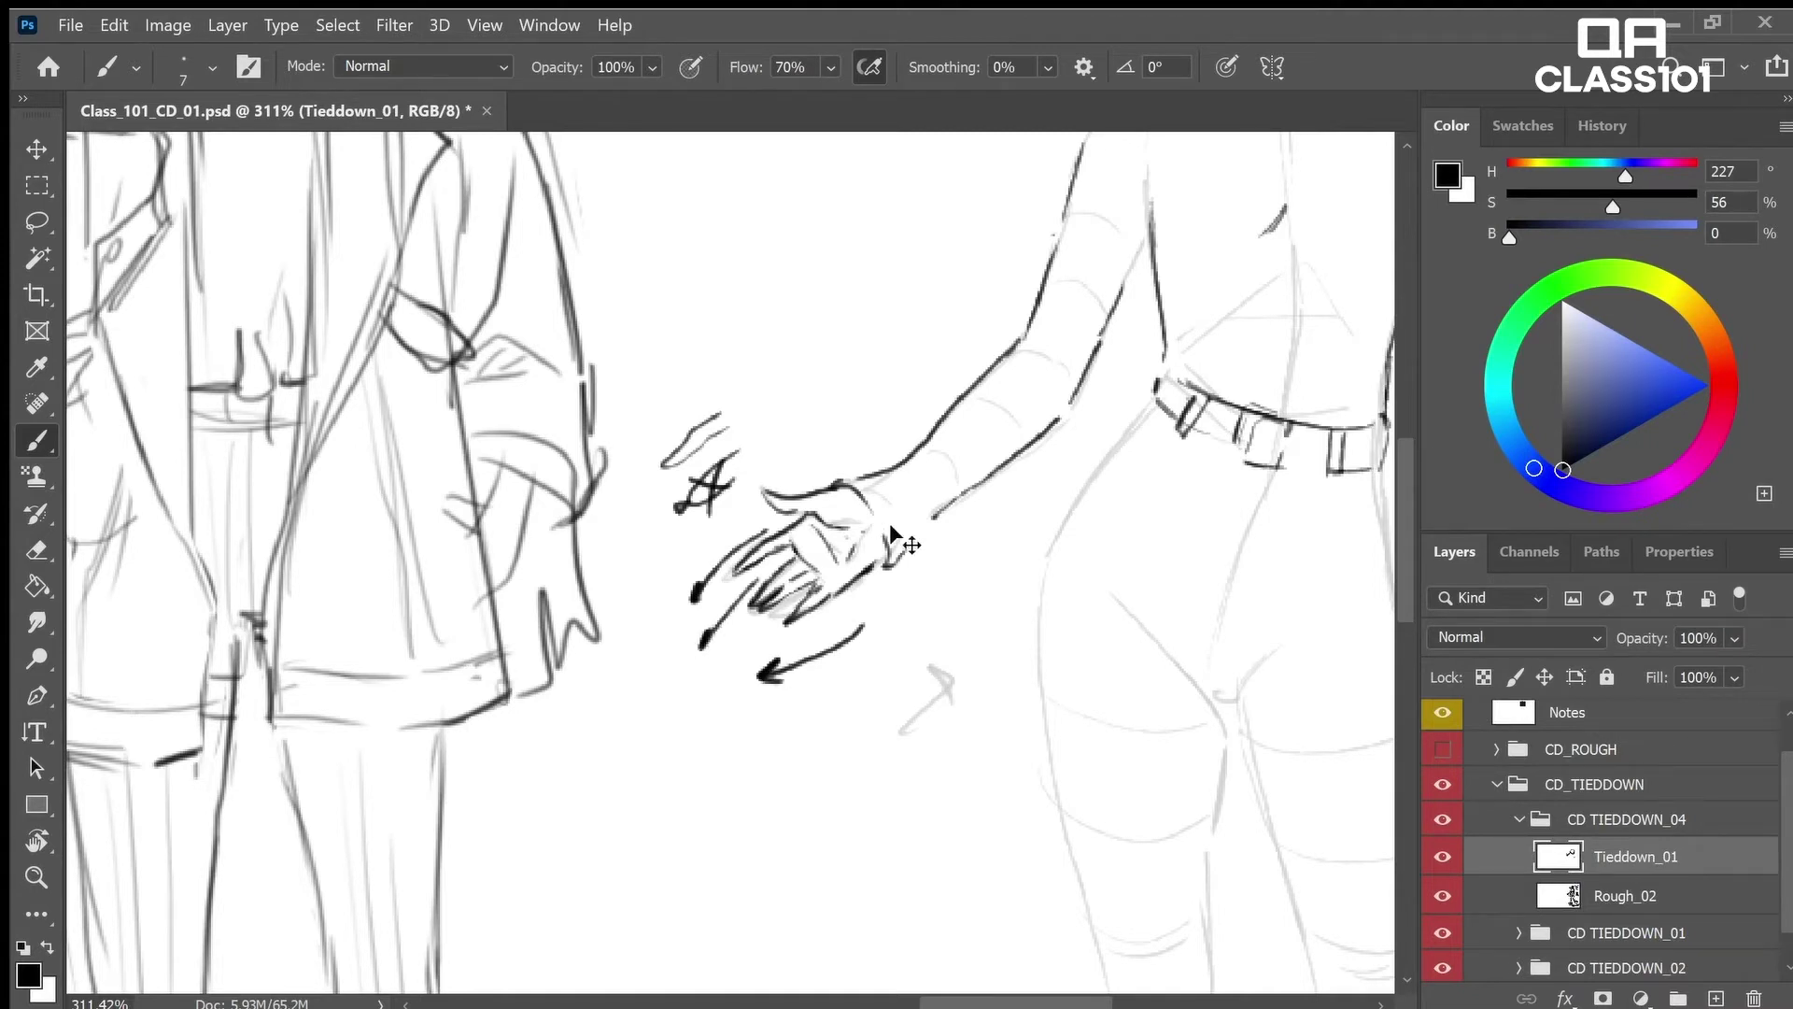
pyautogui.hotkey('ctrl', 'z')
pyautogui.hotkey('ctrl', 'z')
pyautogui.hotkey('ctrl', 'z')
pyautogui.hotkey('ctrl', 'z')
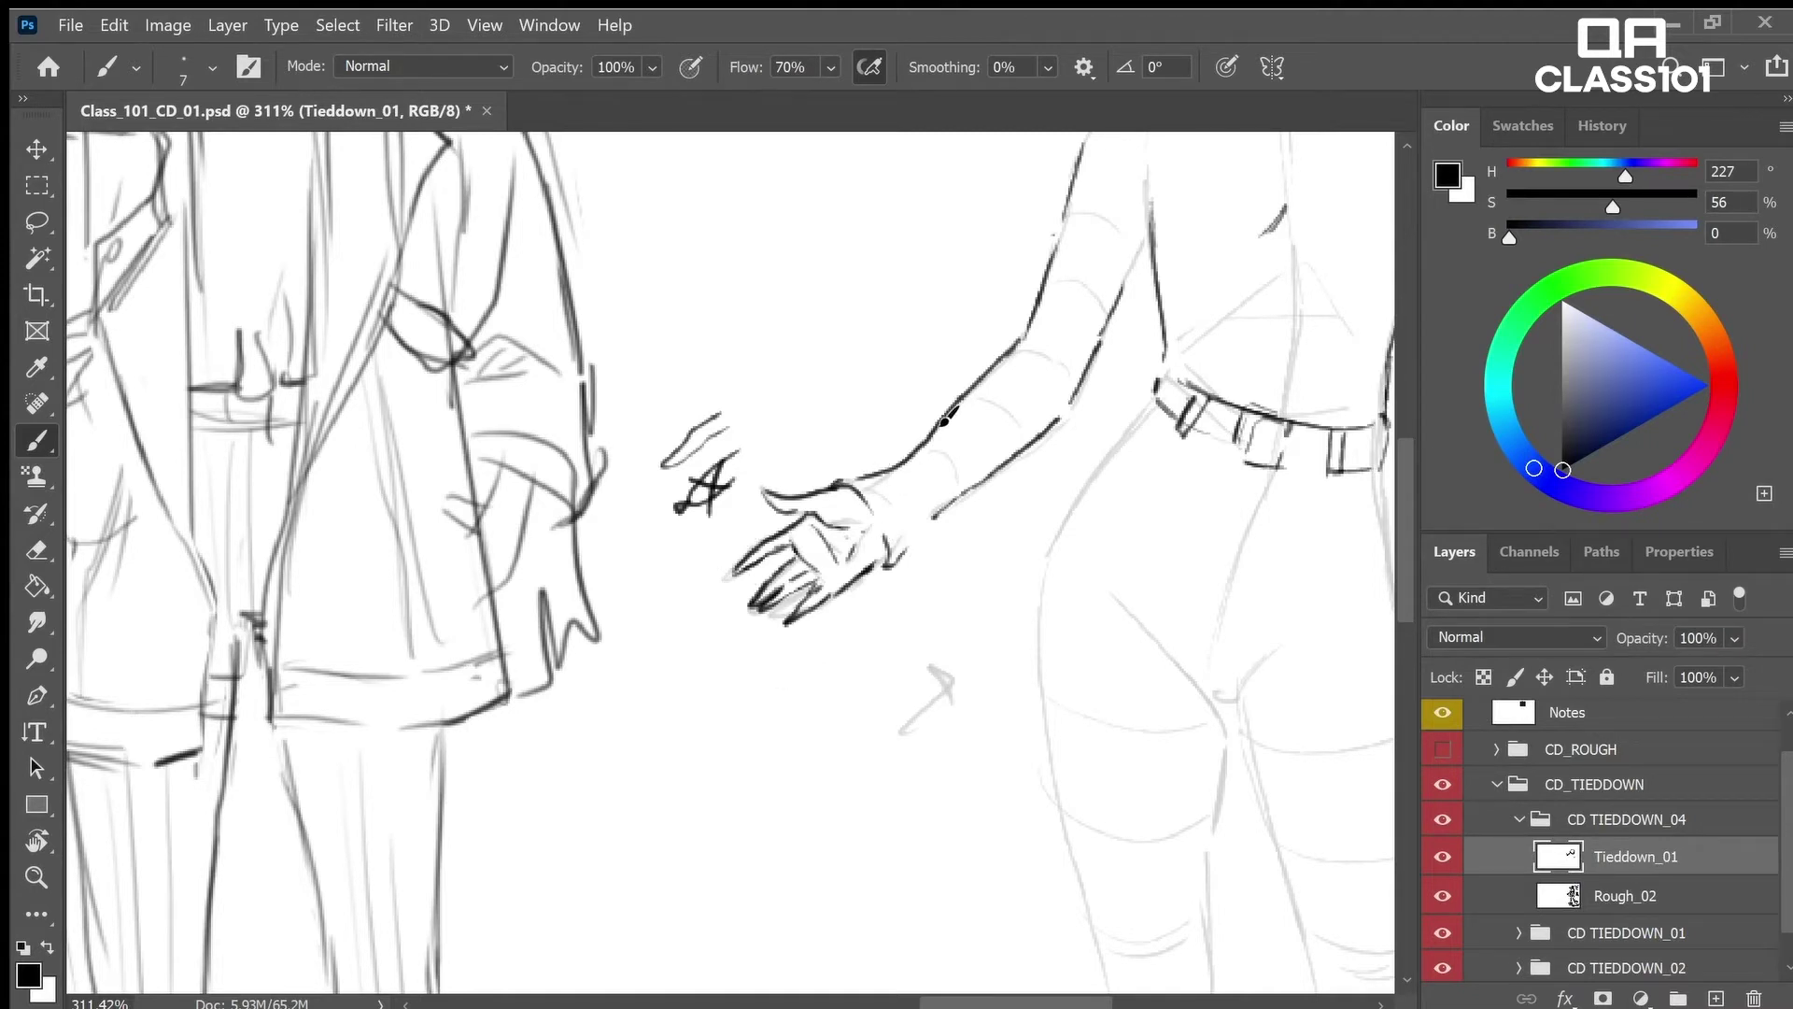
pyautogui.moveTo(939, 415)
pyautogui.mouseDown()
pyautogui.moveTo(868, 462)
pyautogui.moveTo(761, 467)
pyautogui.moveTo(783, 456)
pyautogui.mouseUp()
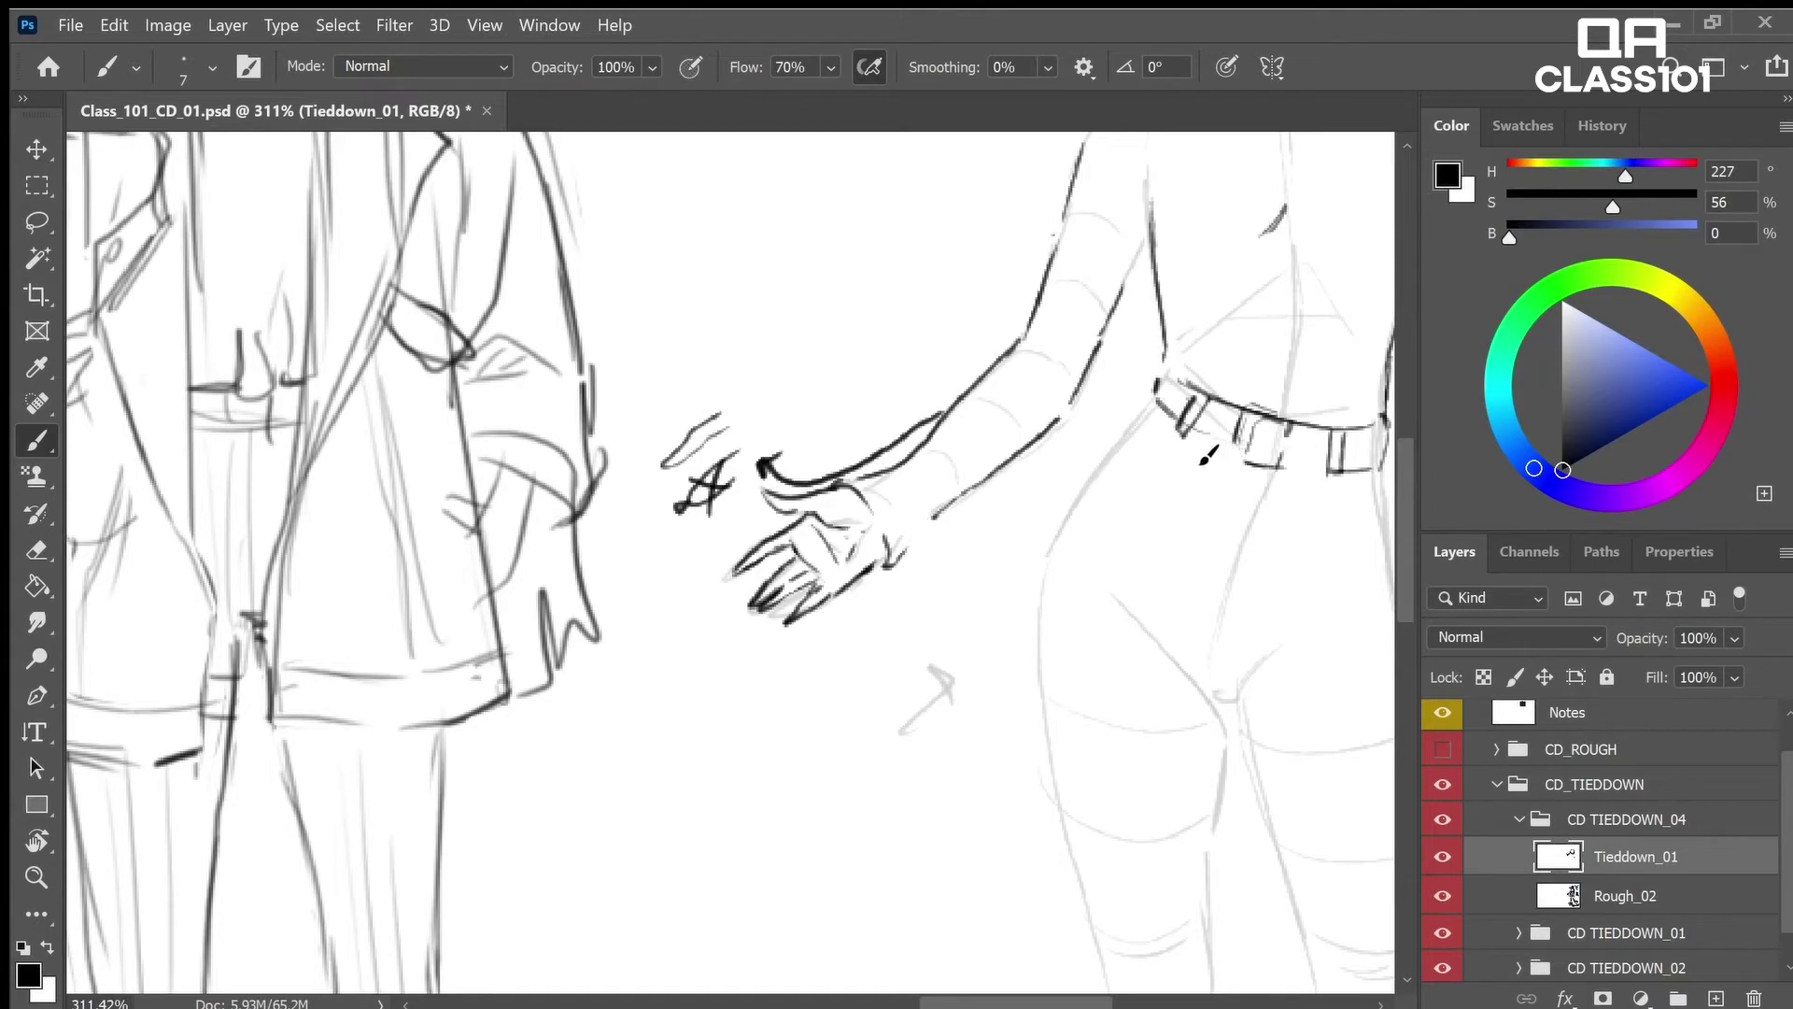
pyautogui.hotkey('ctrl', 'z')
# Redraw the belt's lower edge and its evenly spaced loops around the waist, erasing the old loop lines
pyautogui.scroll(4, 1188, 469)
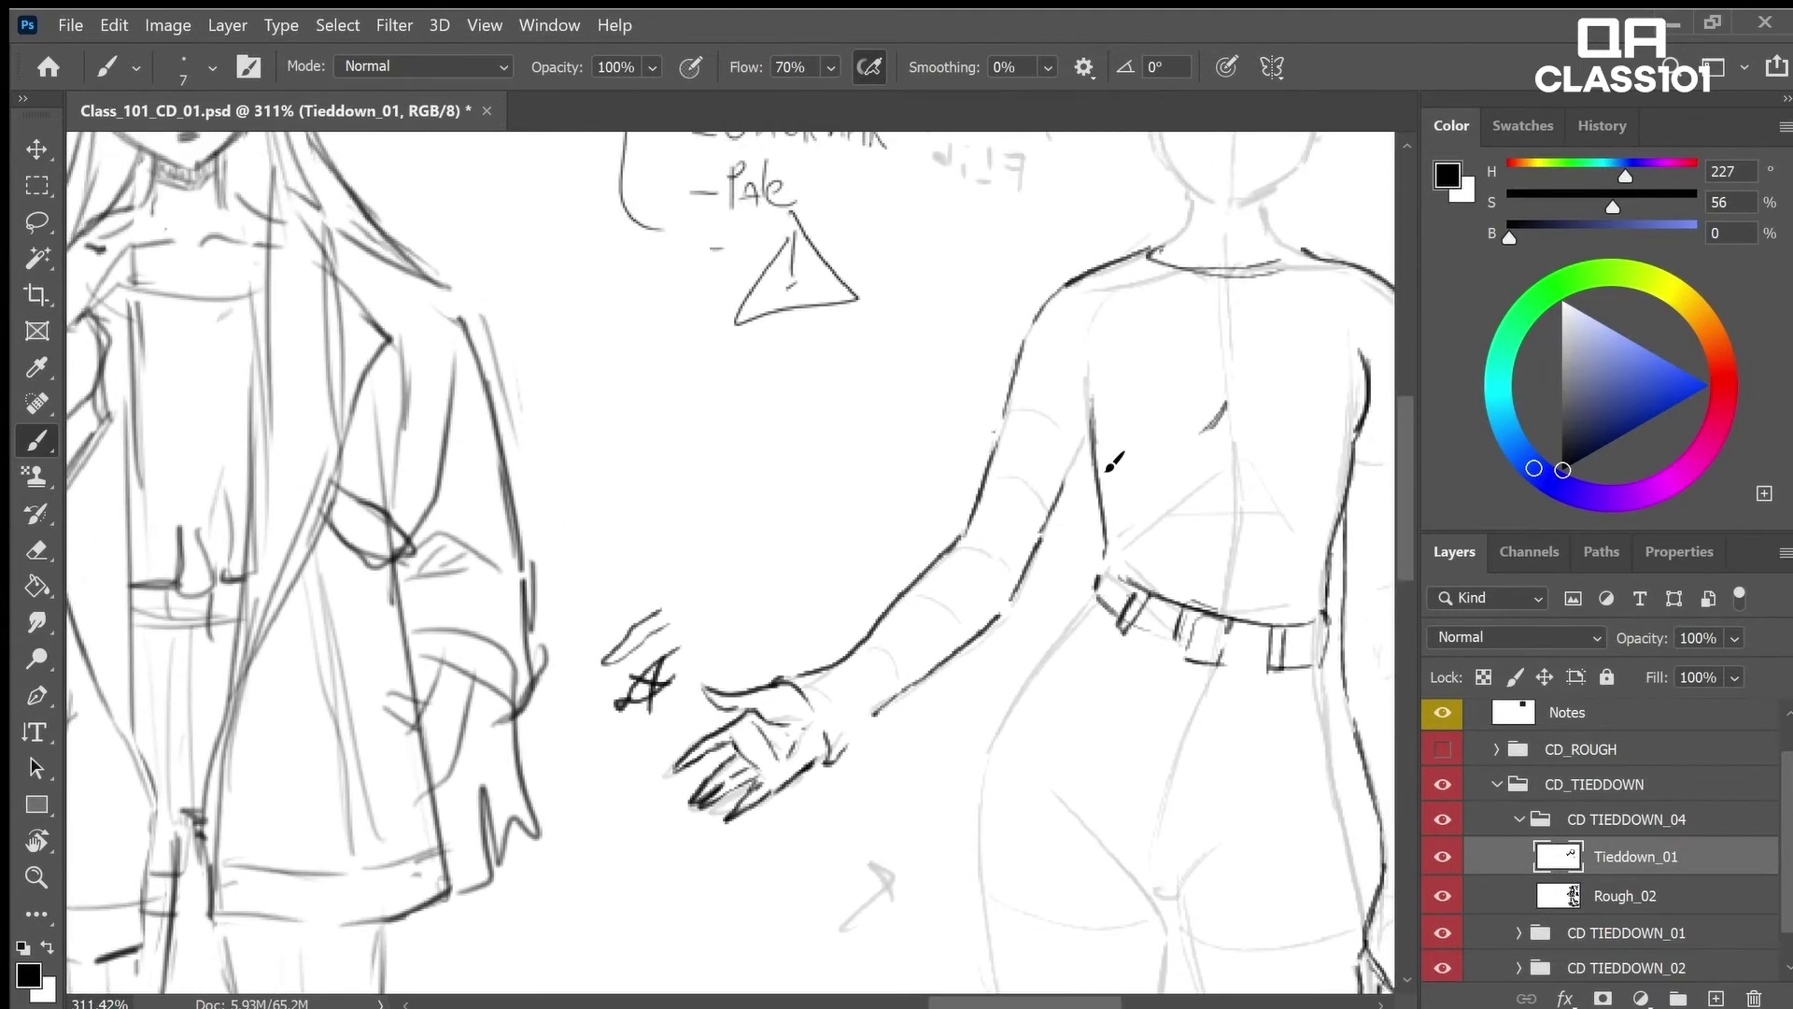
pyautogui.moveTo(1207, 381); pyautogui.dragTo(1177, 401)
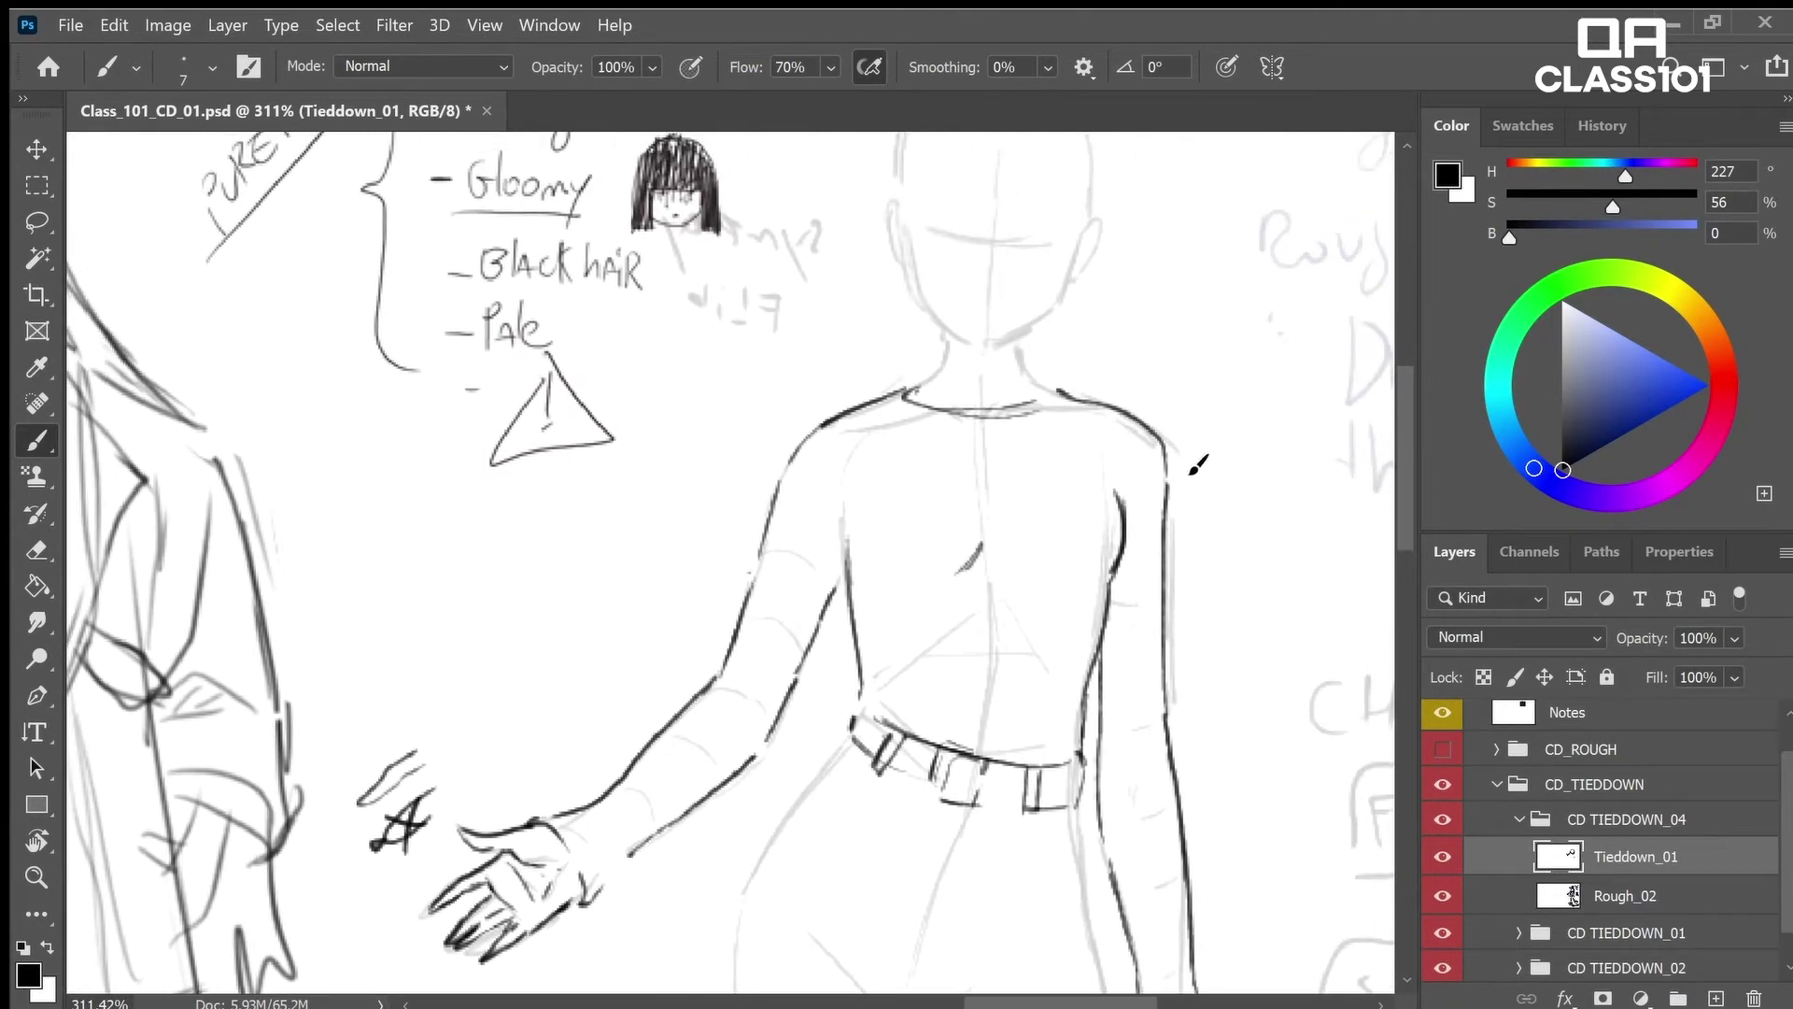
pyautogui.press('z')
pyautogui.moveTo(1193, 476); pyautogui.dragTo(1180, 481)
pyautogui.moveTo(1190, 494); pyautogui.dragTo(1191, 477)
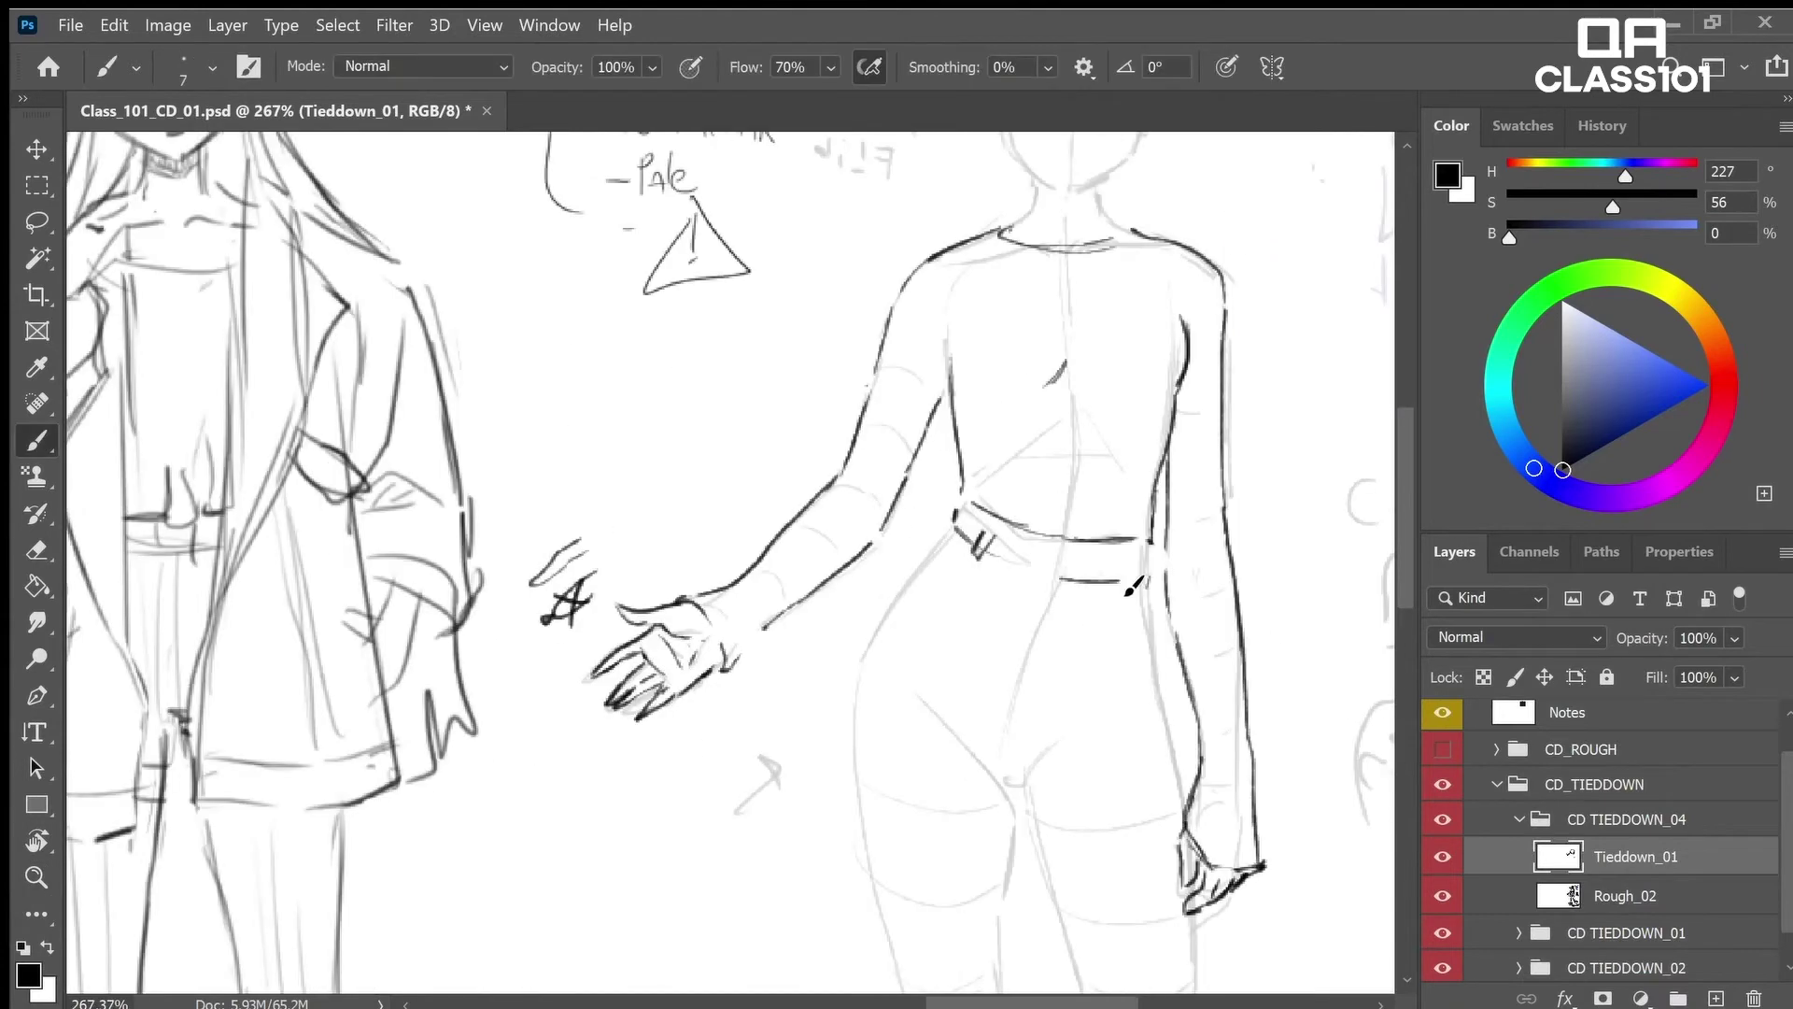
pyautogui.moveTo(1062, 579)
pyautogui.mouseDown()
pyautogui.moveTo(1125, 582)
pyautogui.moveTo(1107, 584)
pyautogui.mouseUp()
pyautogui.moveTo(1120, 549); pyautogui.dragTo(1119, 582)
pyautogui.press('e')
pyautogui.moveTo(975, 561); pyautogui.dragTo(993, 523)
pyautogui.press('b')
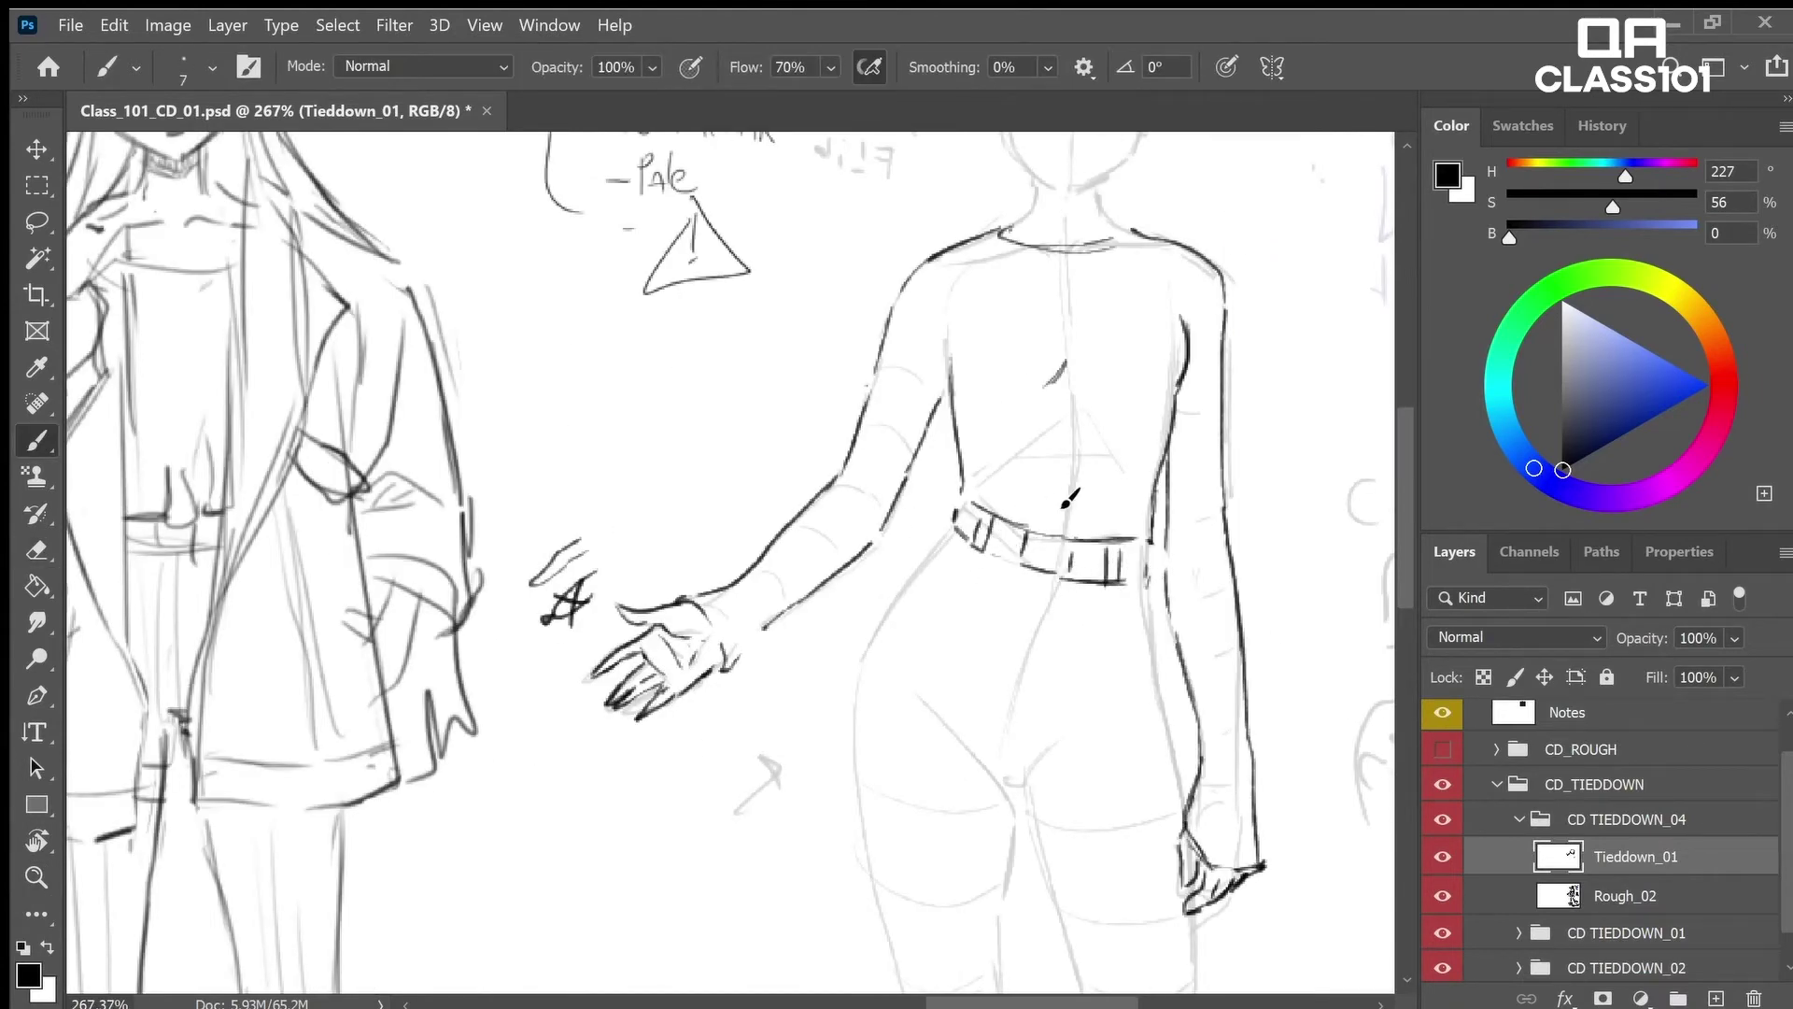
pyautogui.press('z')
pyautogui.moveTo(1210, 393); pyautogui.dragTo(1202, 413)
pyautogui.press('e')
pyautogui.press('b')
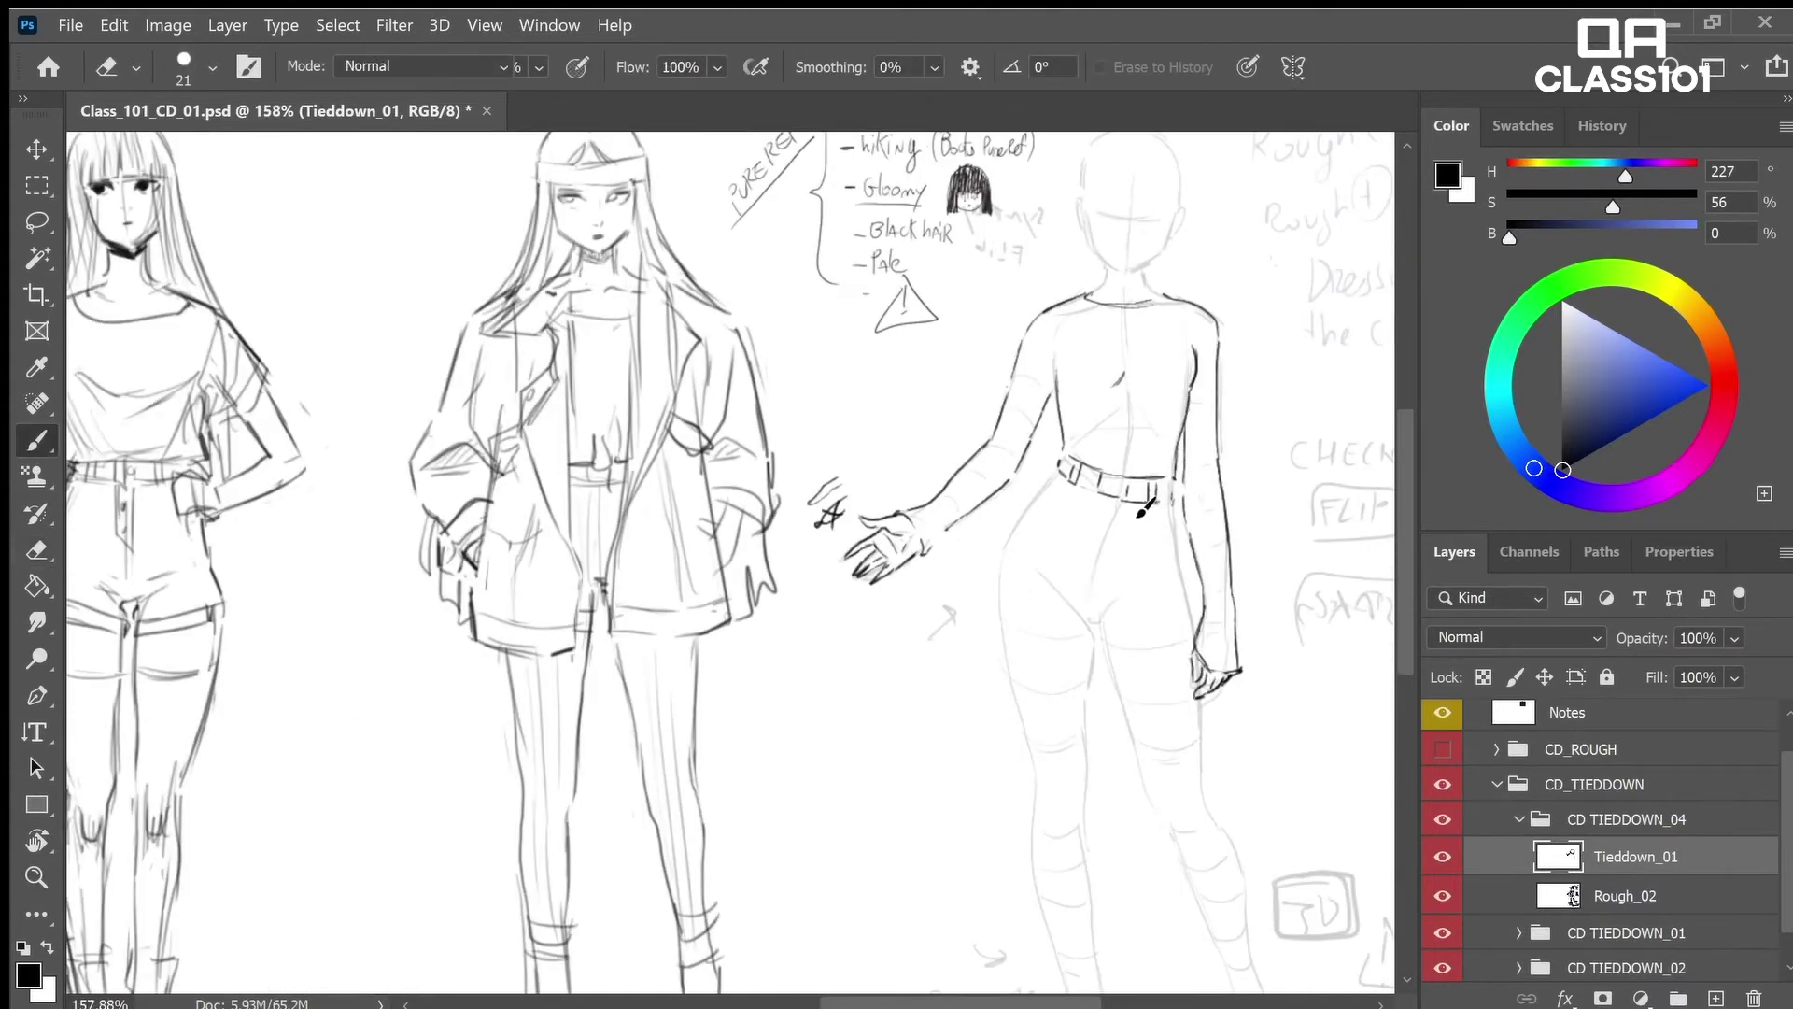
# Draw both sides of the neck from the top's neckline up to the jaw
pyautogui.press('z')
pyautogui.scroll(-2, 1206, 418)
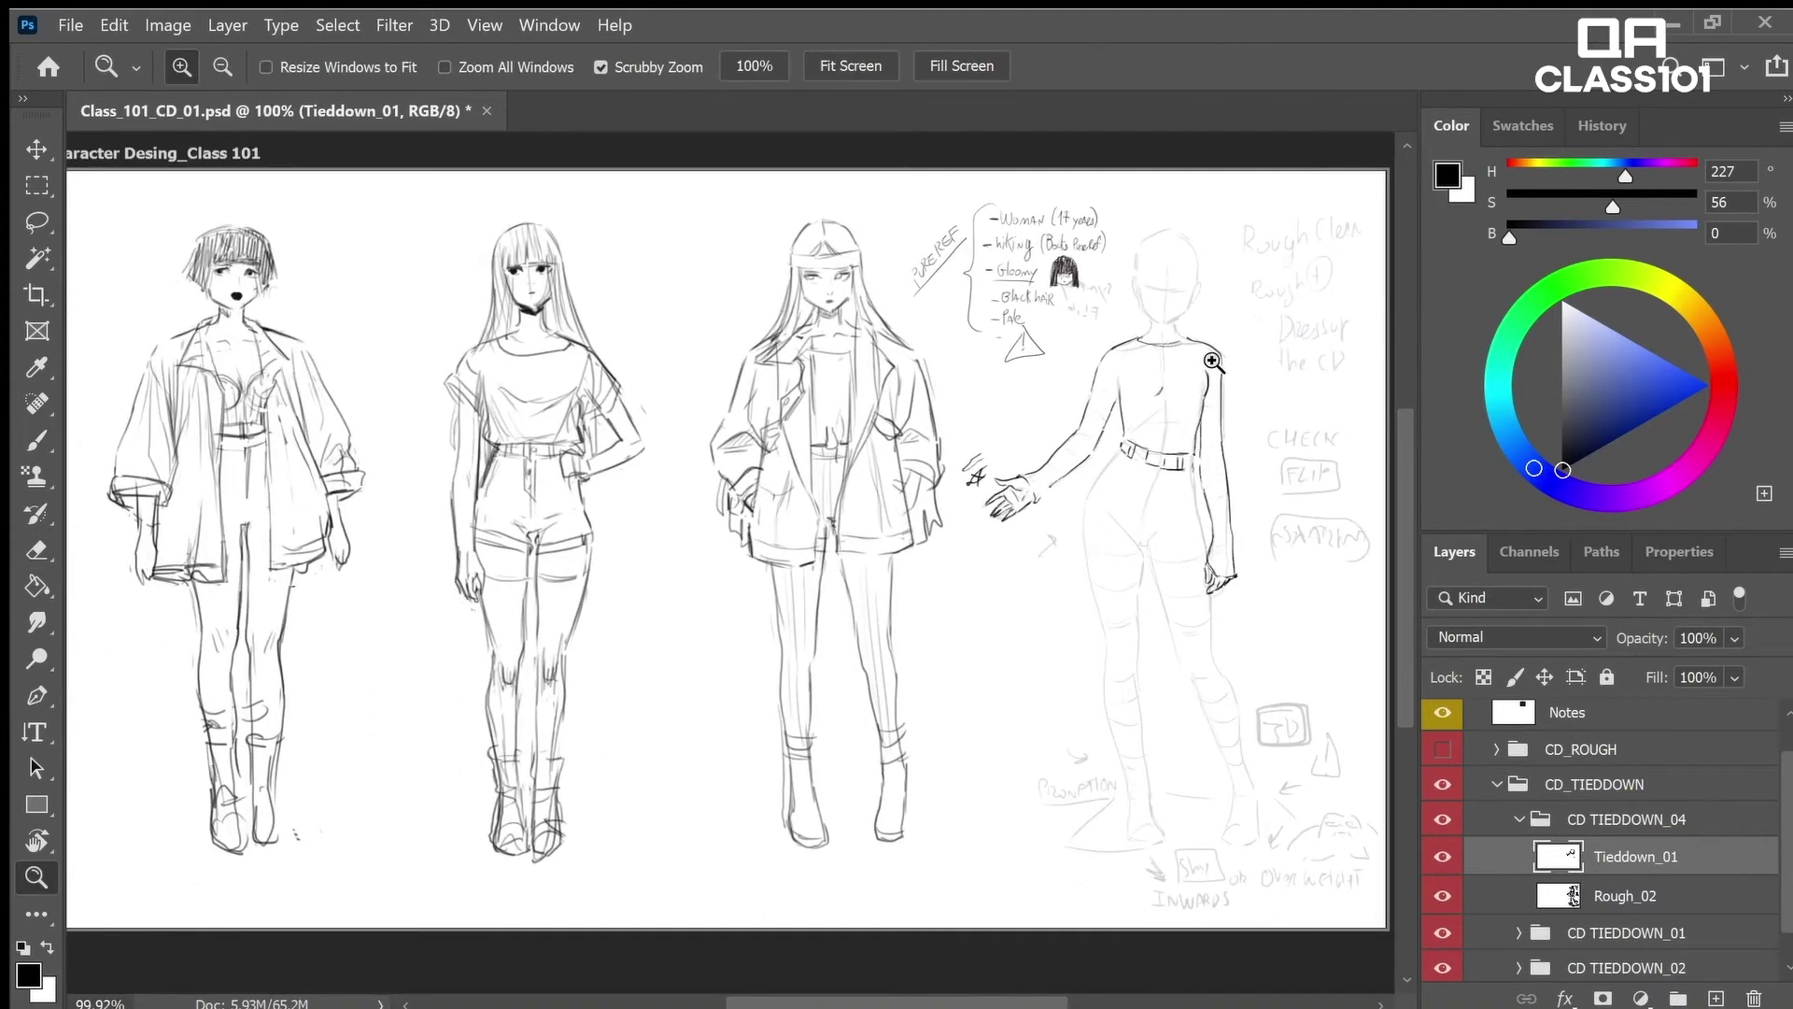
pyautogui.scroll(4, 1189, 260)
pyautogui.press('b')
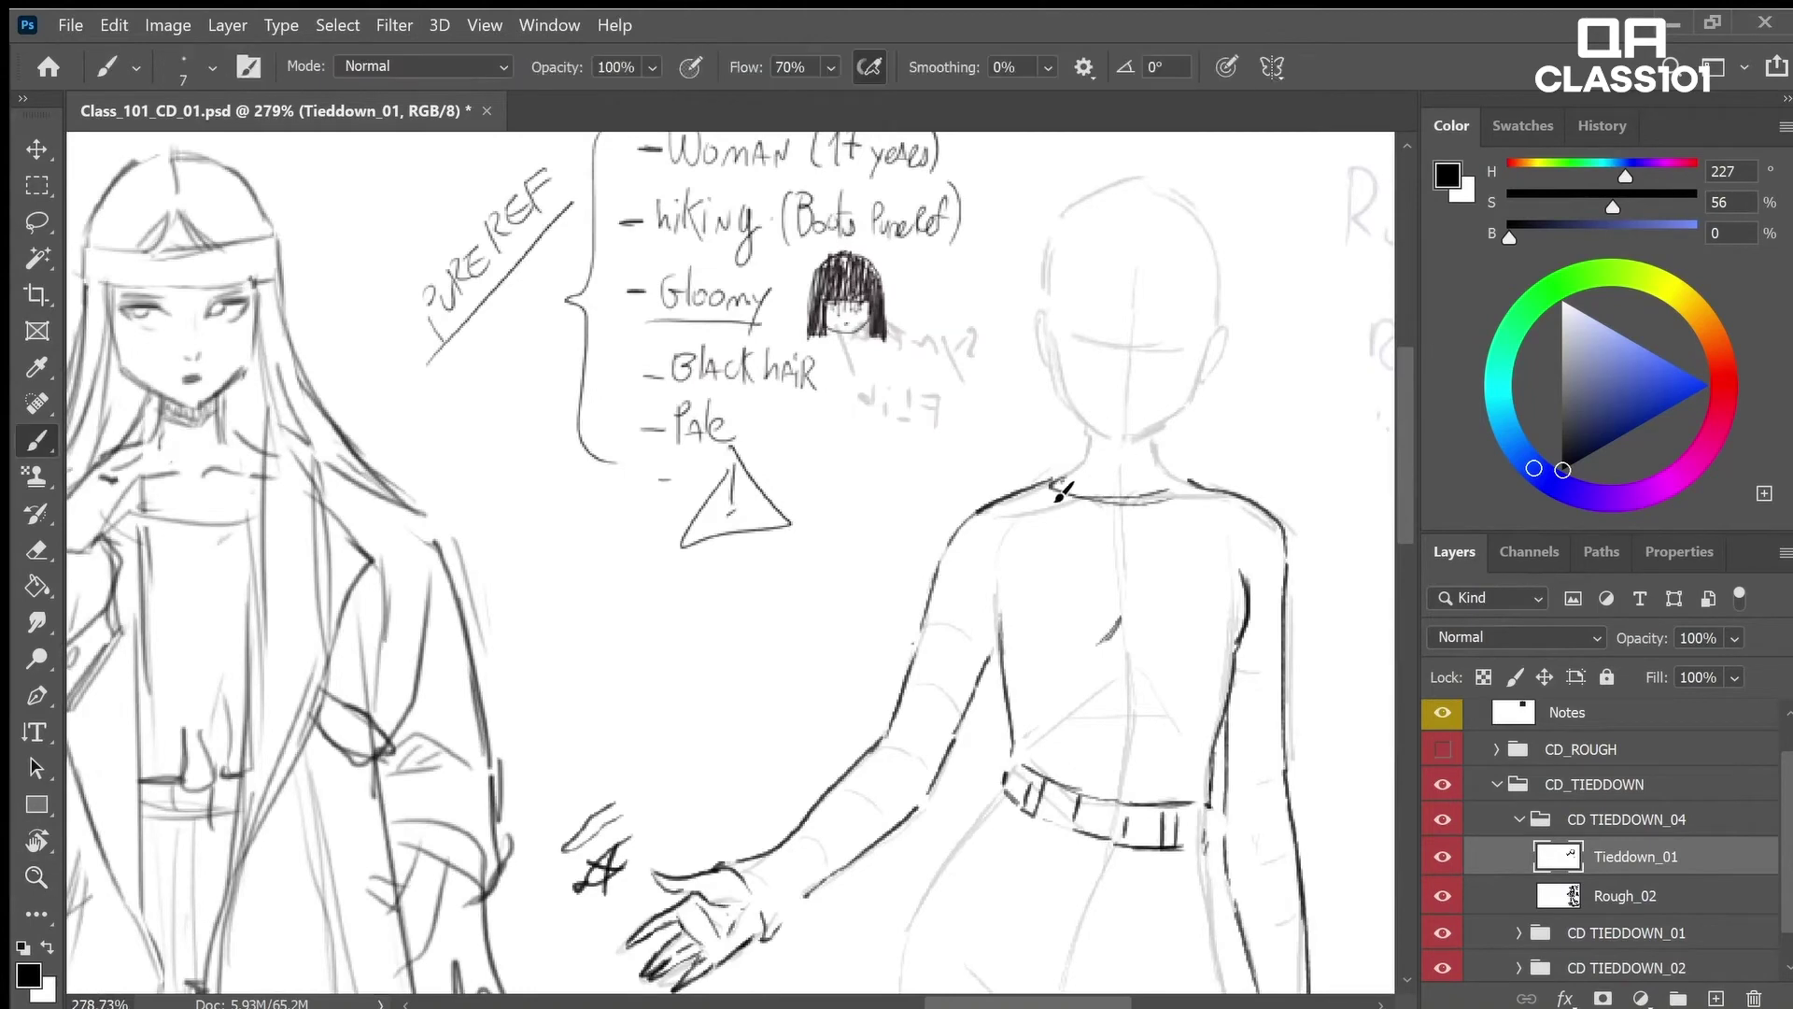
pyautogui.moveTo(1087, 465)
pyautogui.mouseDown()
pyautogui.moveTo(1091, 439)
pyautogui.moveTo(1189, 502)
pyautogui.moveTo(1195, 408)
pyautogui.mouseUp()
pyautogui.press('z')
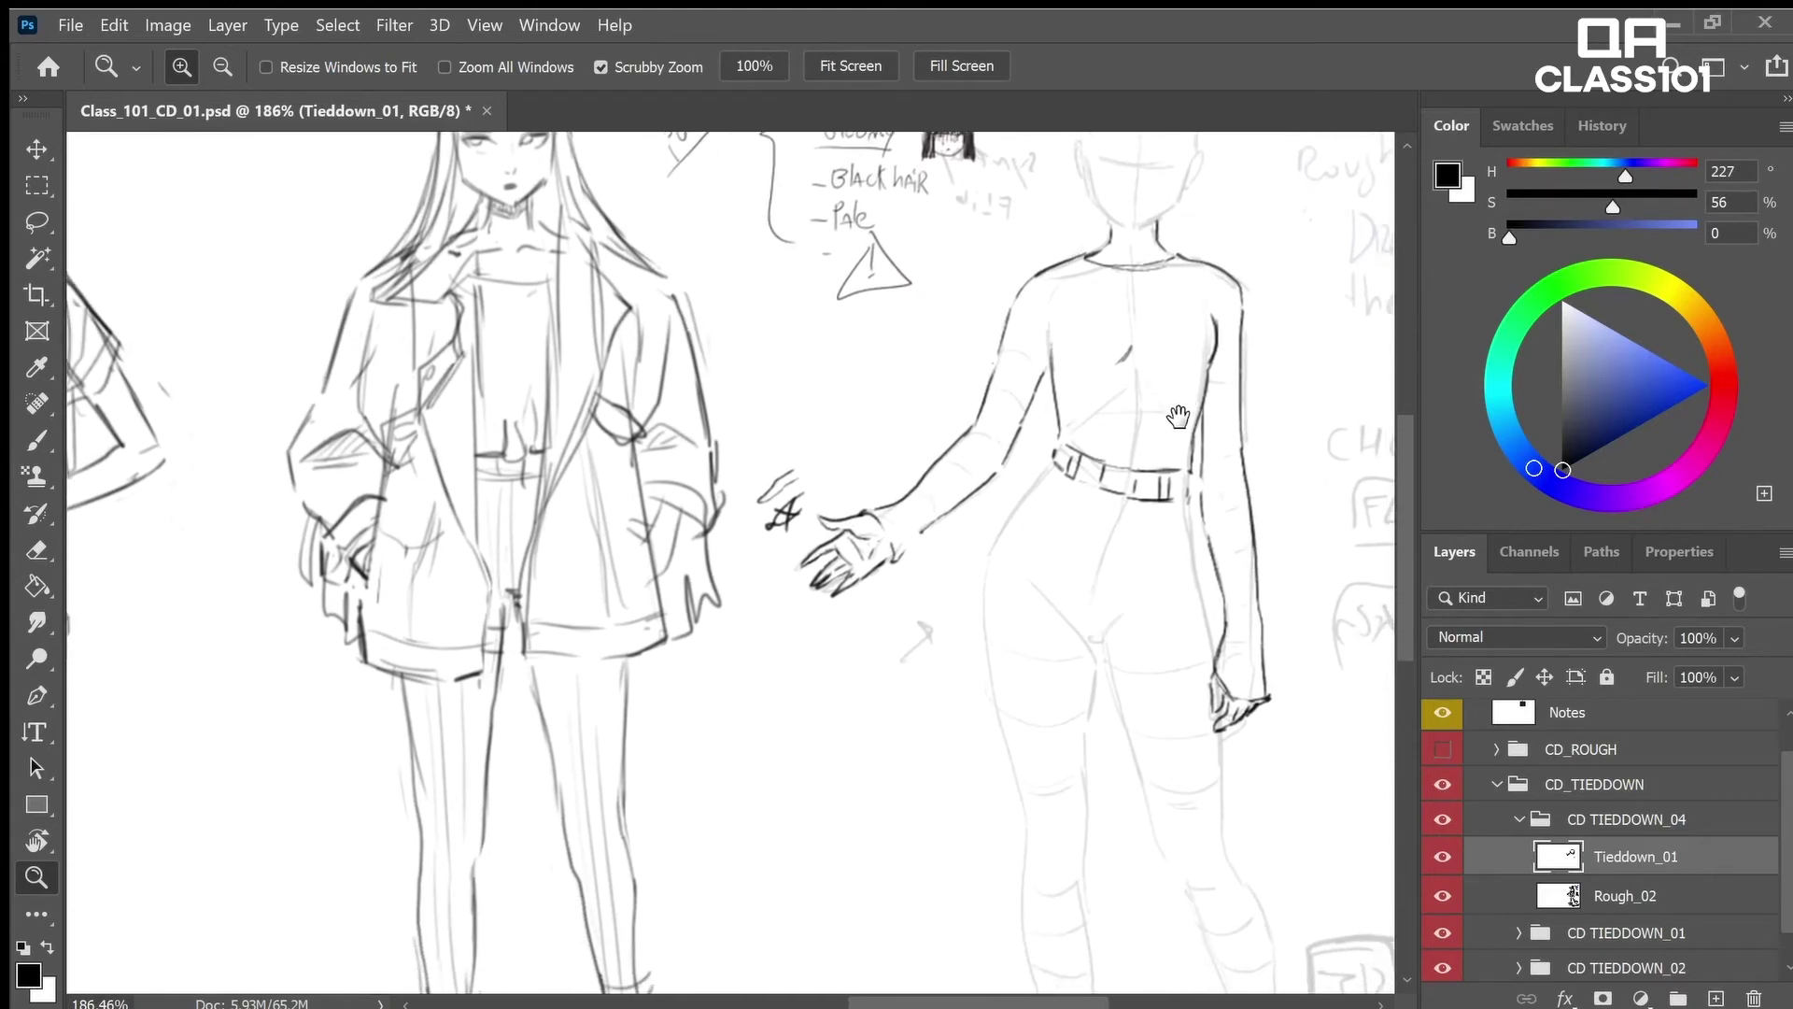
# Draw the crease lines of the shorts on both sides of the crotch and save the document
pyautogui.scroll(2, 1176, 580)
pyautogui.press('b')
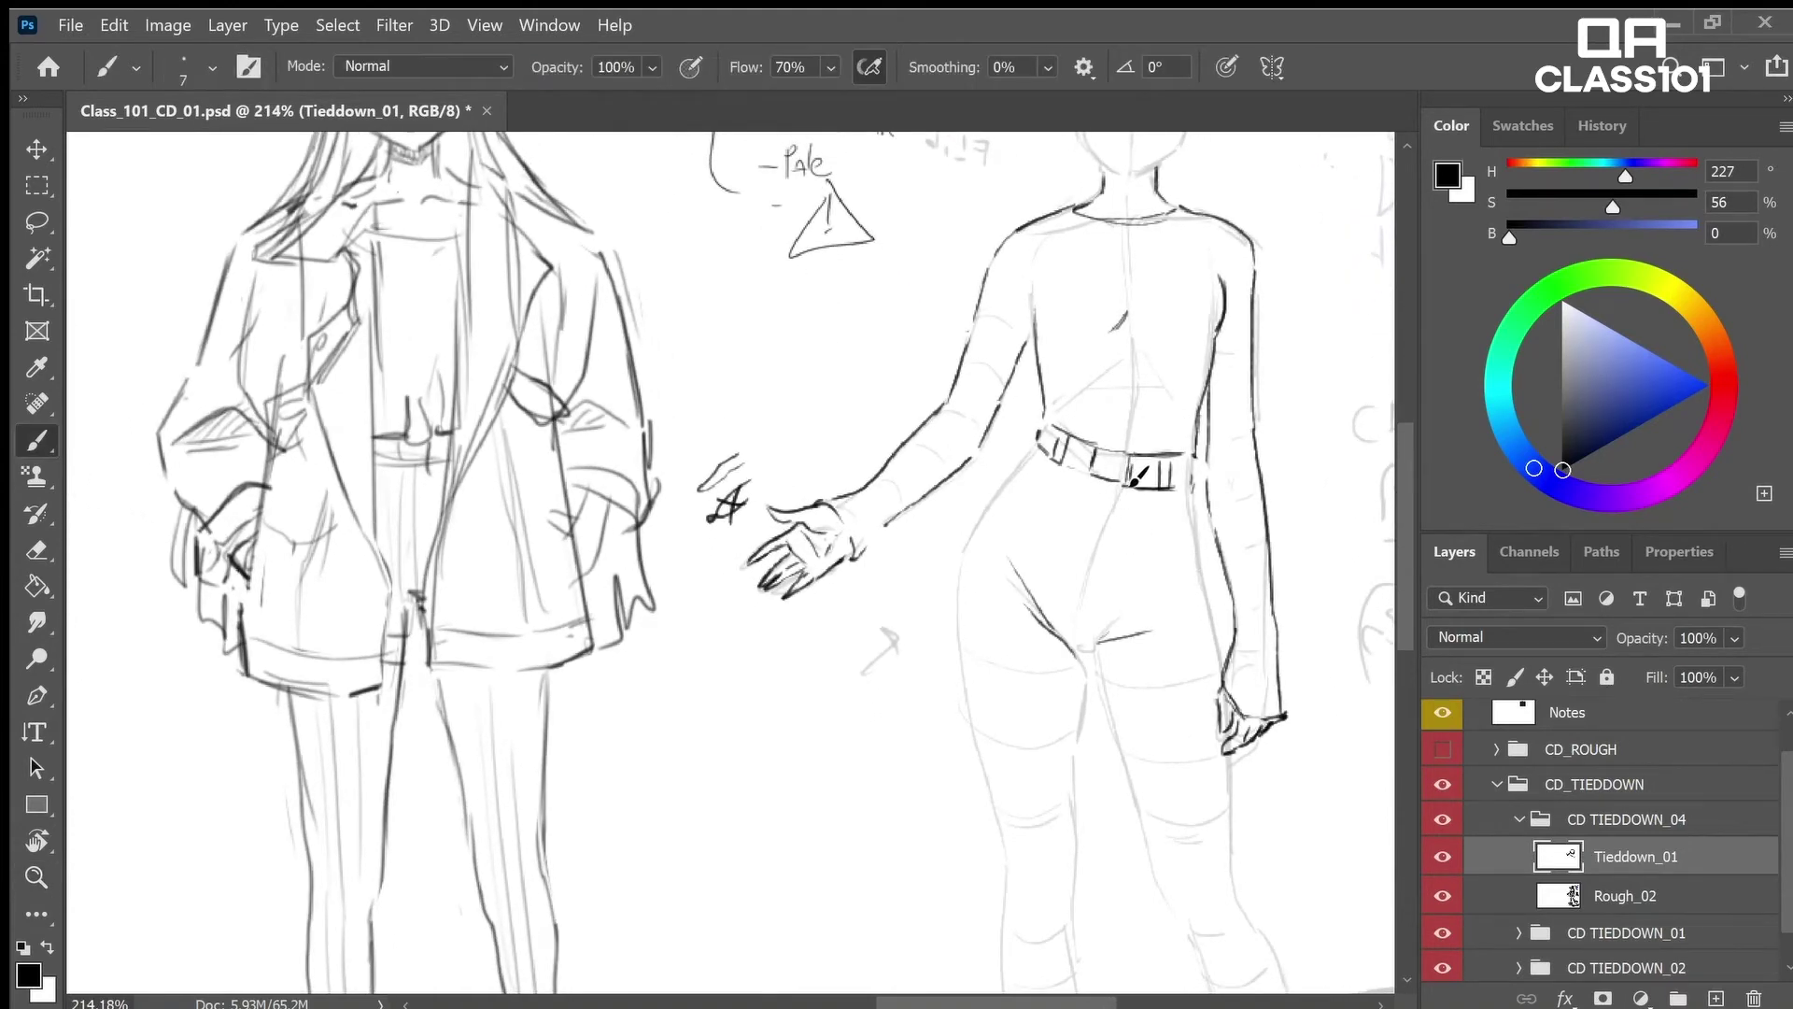
pyautogui.press('z')
pyautogui.scroll(-2, 1144, 471)
pyautogui.hotkey('ctrl', 's')
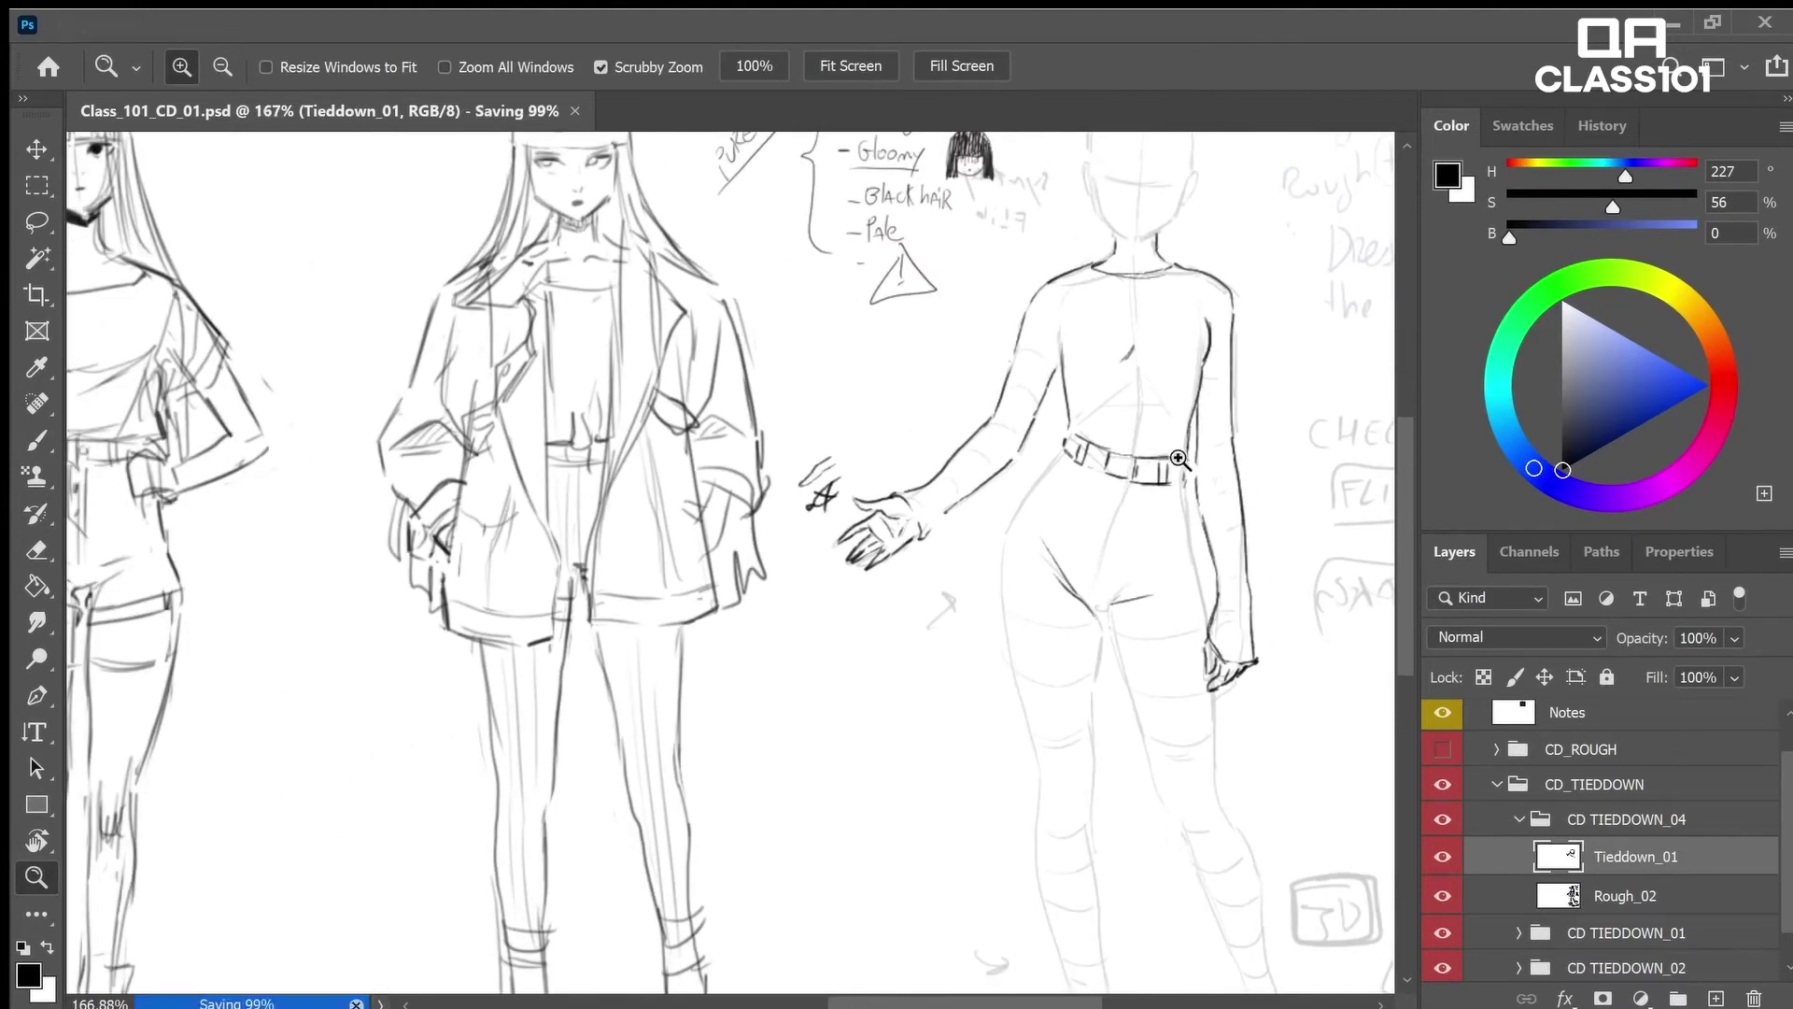
# Strengthen the crotch crease on the extended-arm side and draw the shorts' fly down from the belt
pyautogui.scroll(2, 1102, 598)
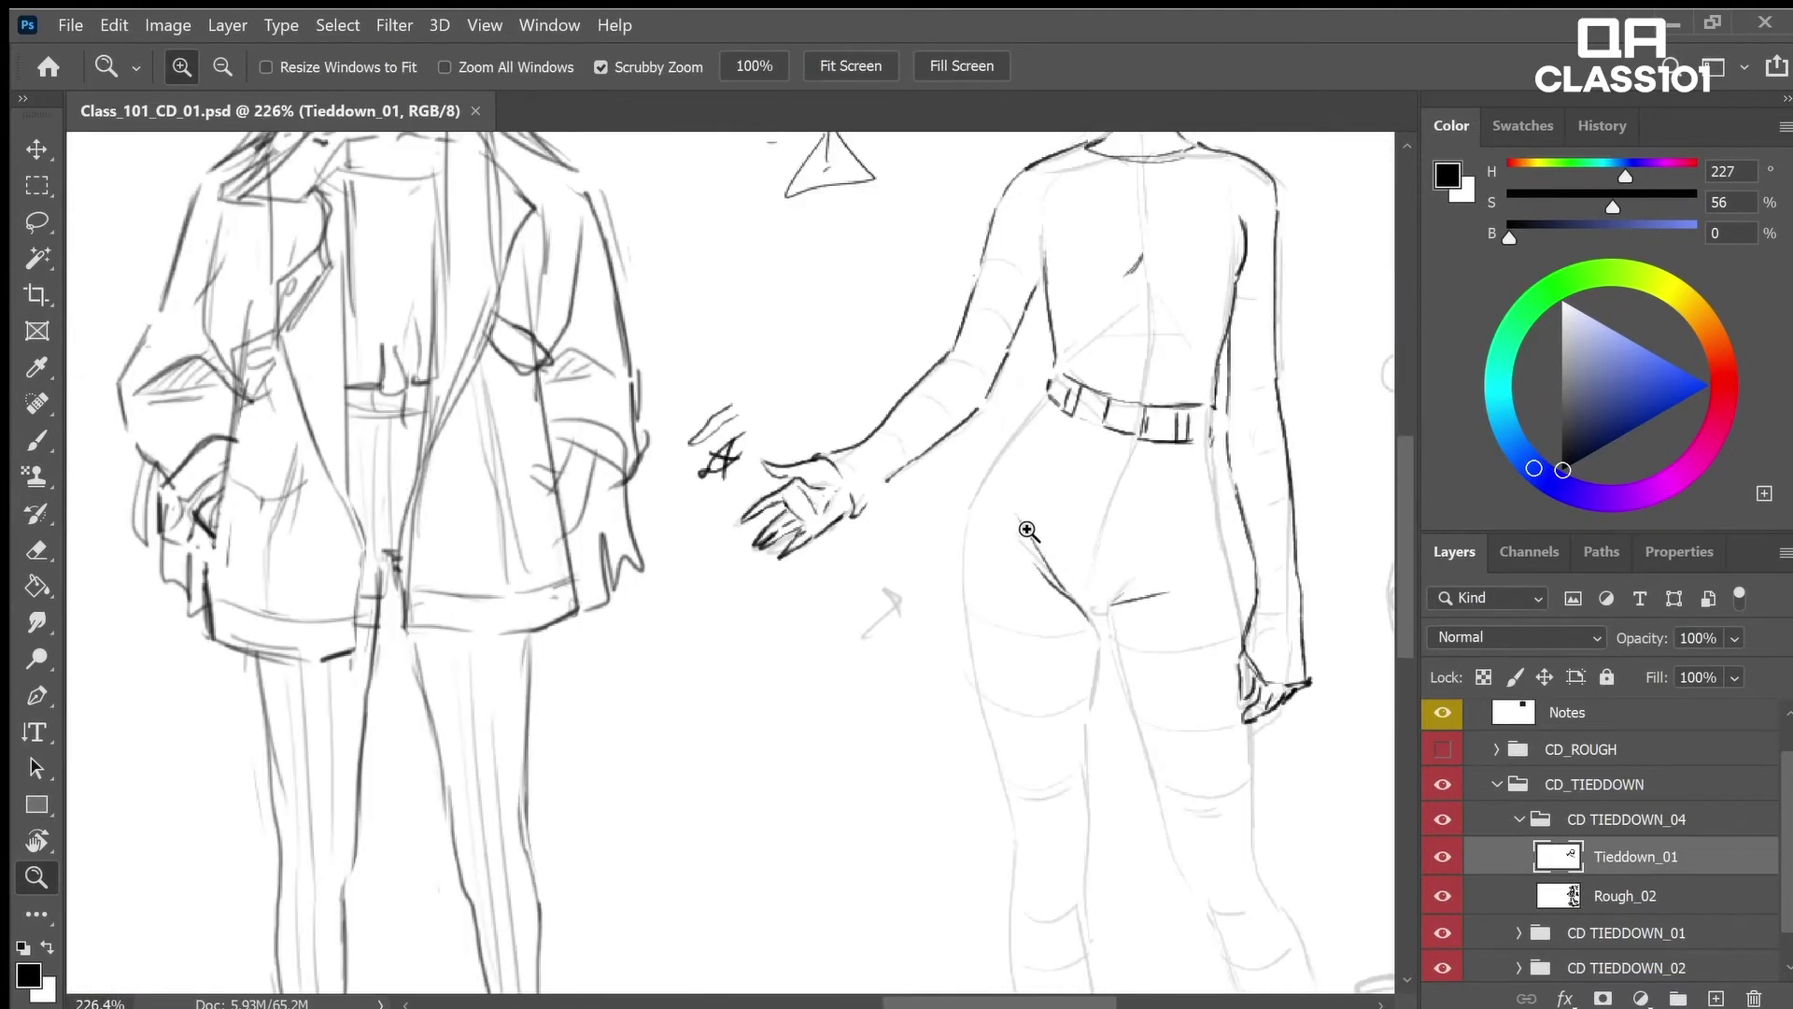
pyautogui.press('b')
pyautogui.moveTo(1020, 517); pyautogui.dragTo(1095, 613)
pyautogui.moveTo(1121, 437); pyautogui.dragTo(1102, 504)
pyautogui.moveTo(1100, 429)
pyautogui.mouseDown()
pyautogui.moveTo(1087, 498)
pyautogui.moveTo(1145, 504)
pyautogui.moveTo(1133, 513)
pyautogui.moveTo(1175, 484)
pyautogui.mouseUp()
pyautogui.press('z')
pyautogui.press('b')
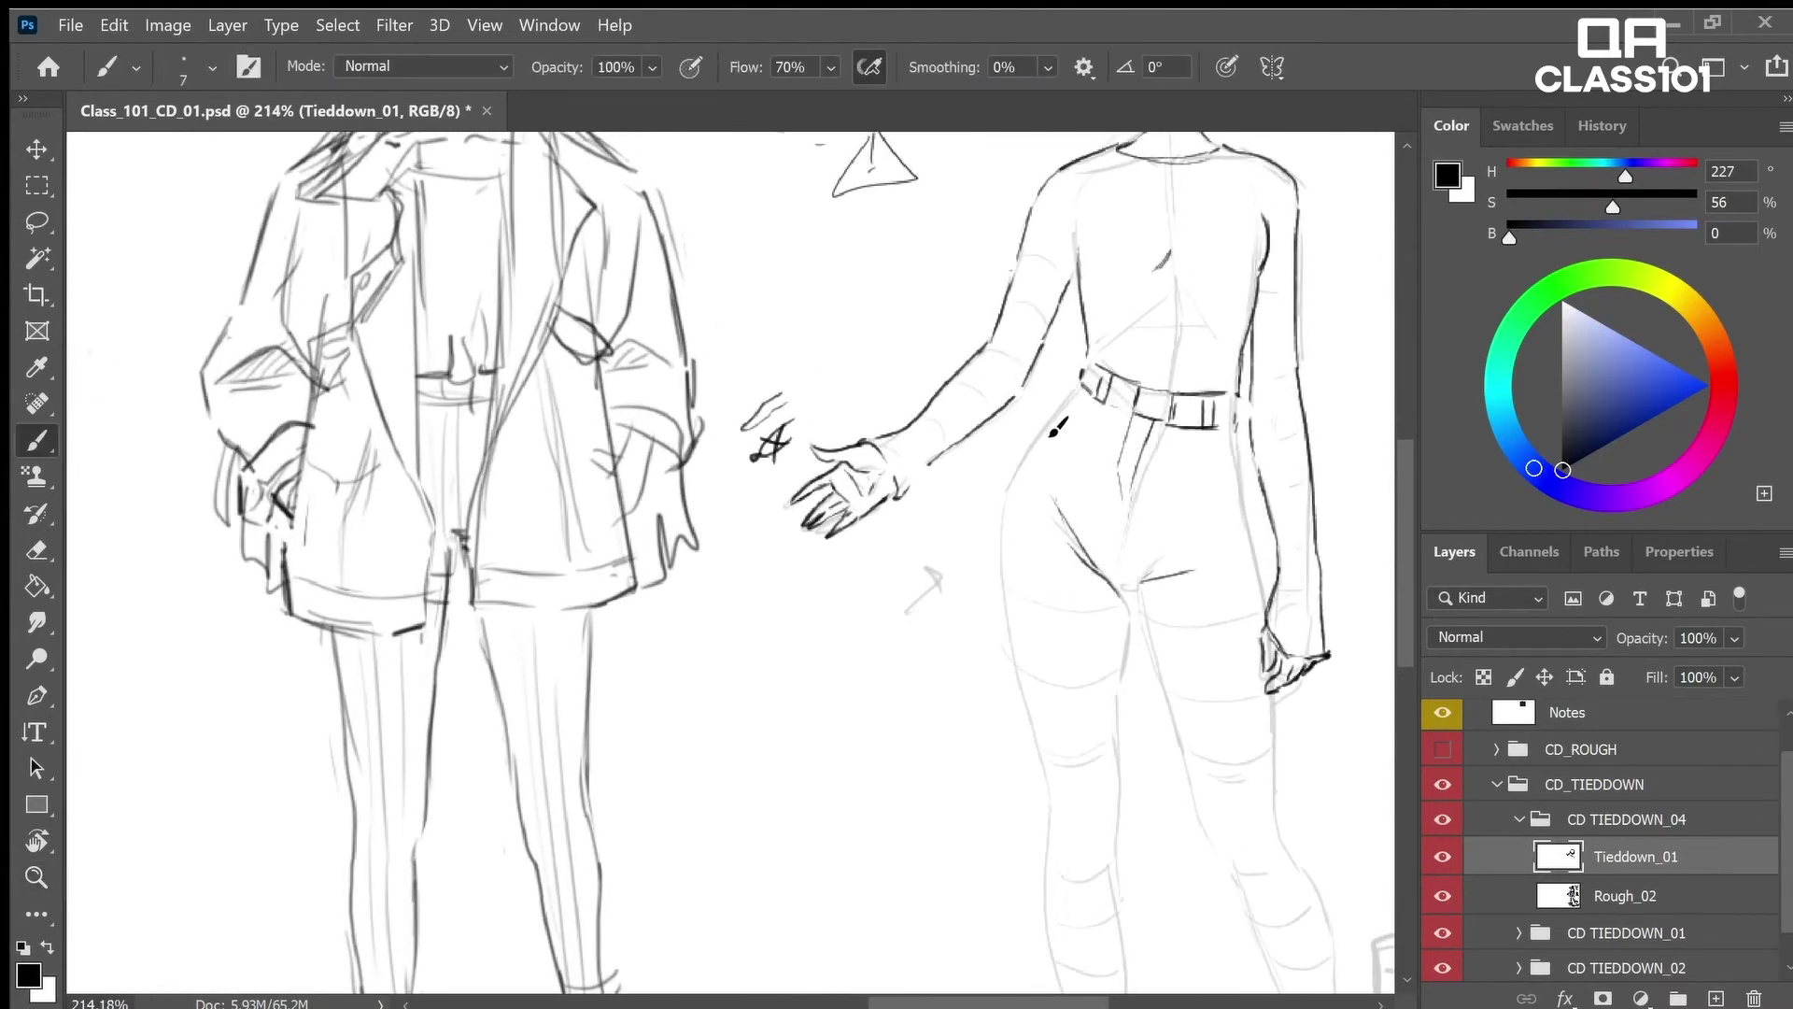
pyautogui.scroll(1, 1097, 420)
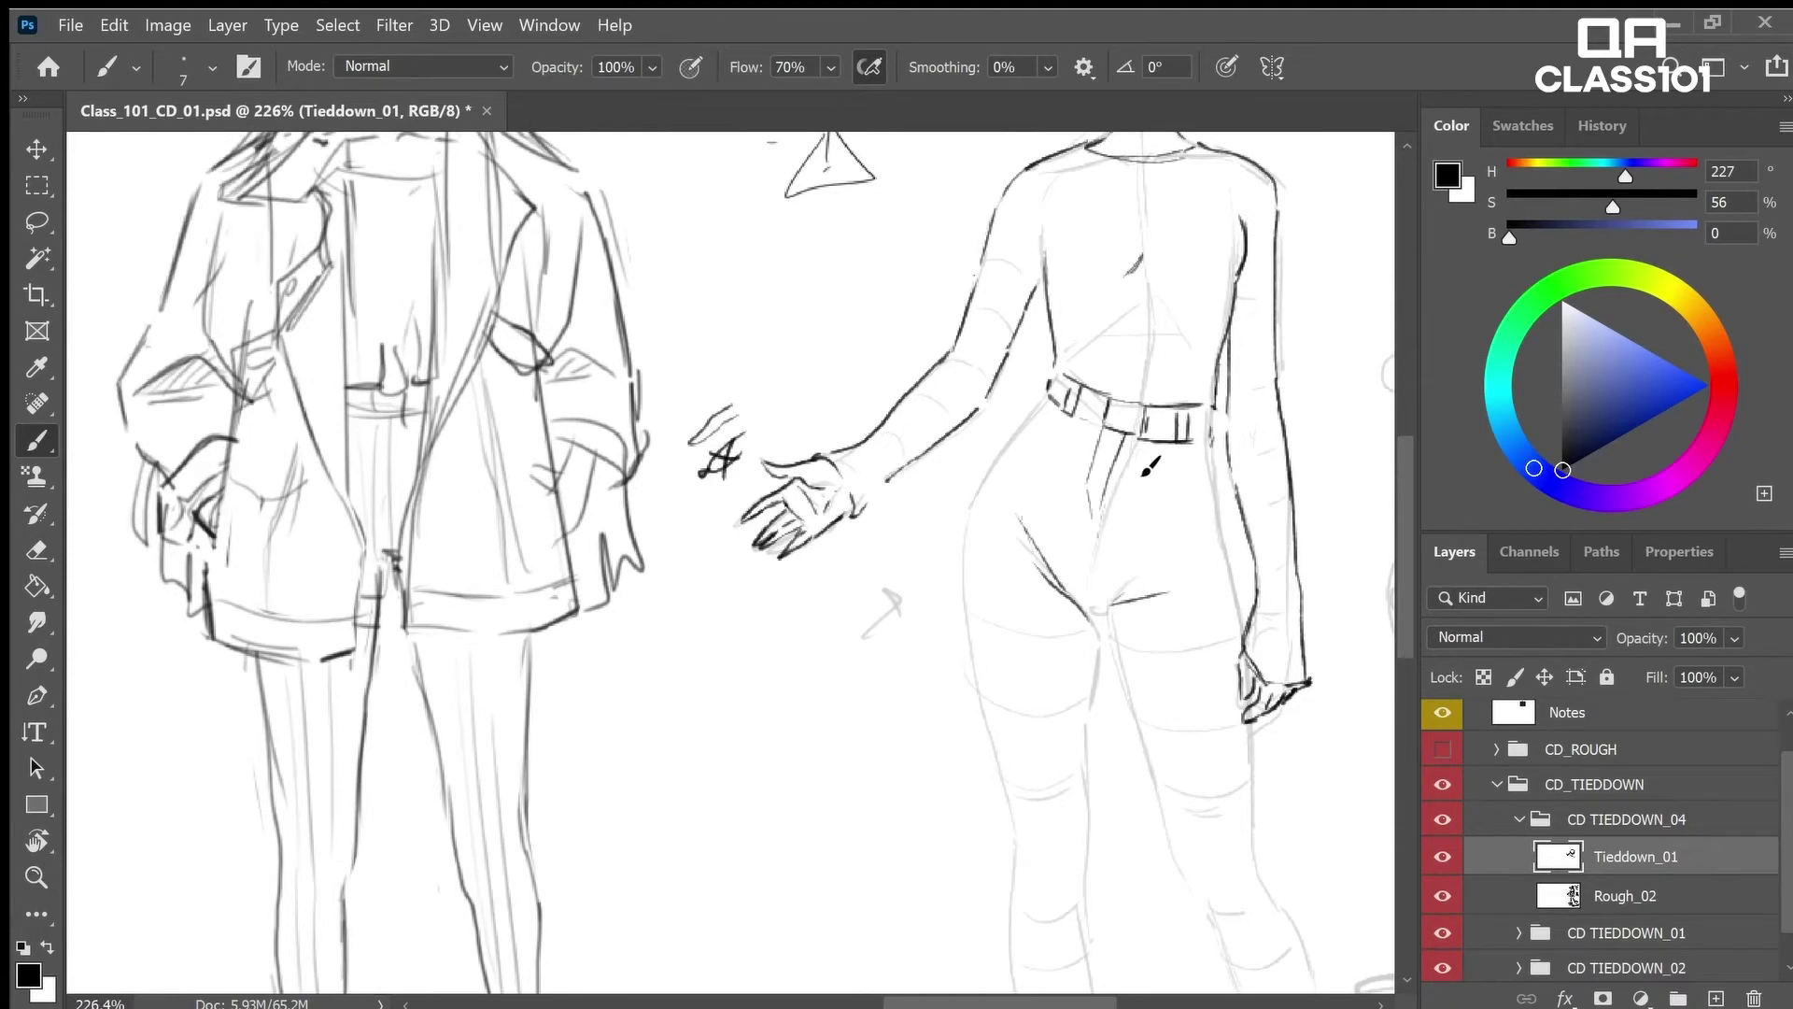
# Draw the front pockets of the shorts just below the belt on both hips
pyautogui.press('z')
pyautogui.moveTo(1169, 486)
pyautogui.mouseDown()
pyautogui.moveTo(1132, 504)
pyautogui.moveTo(1180, 480)
pyautogui.mouseUp()
pyautogui.press('b')
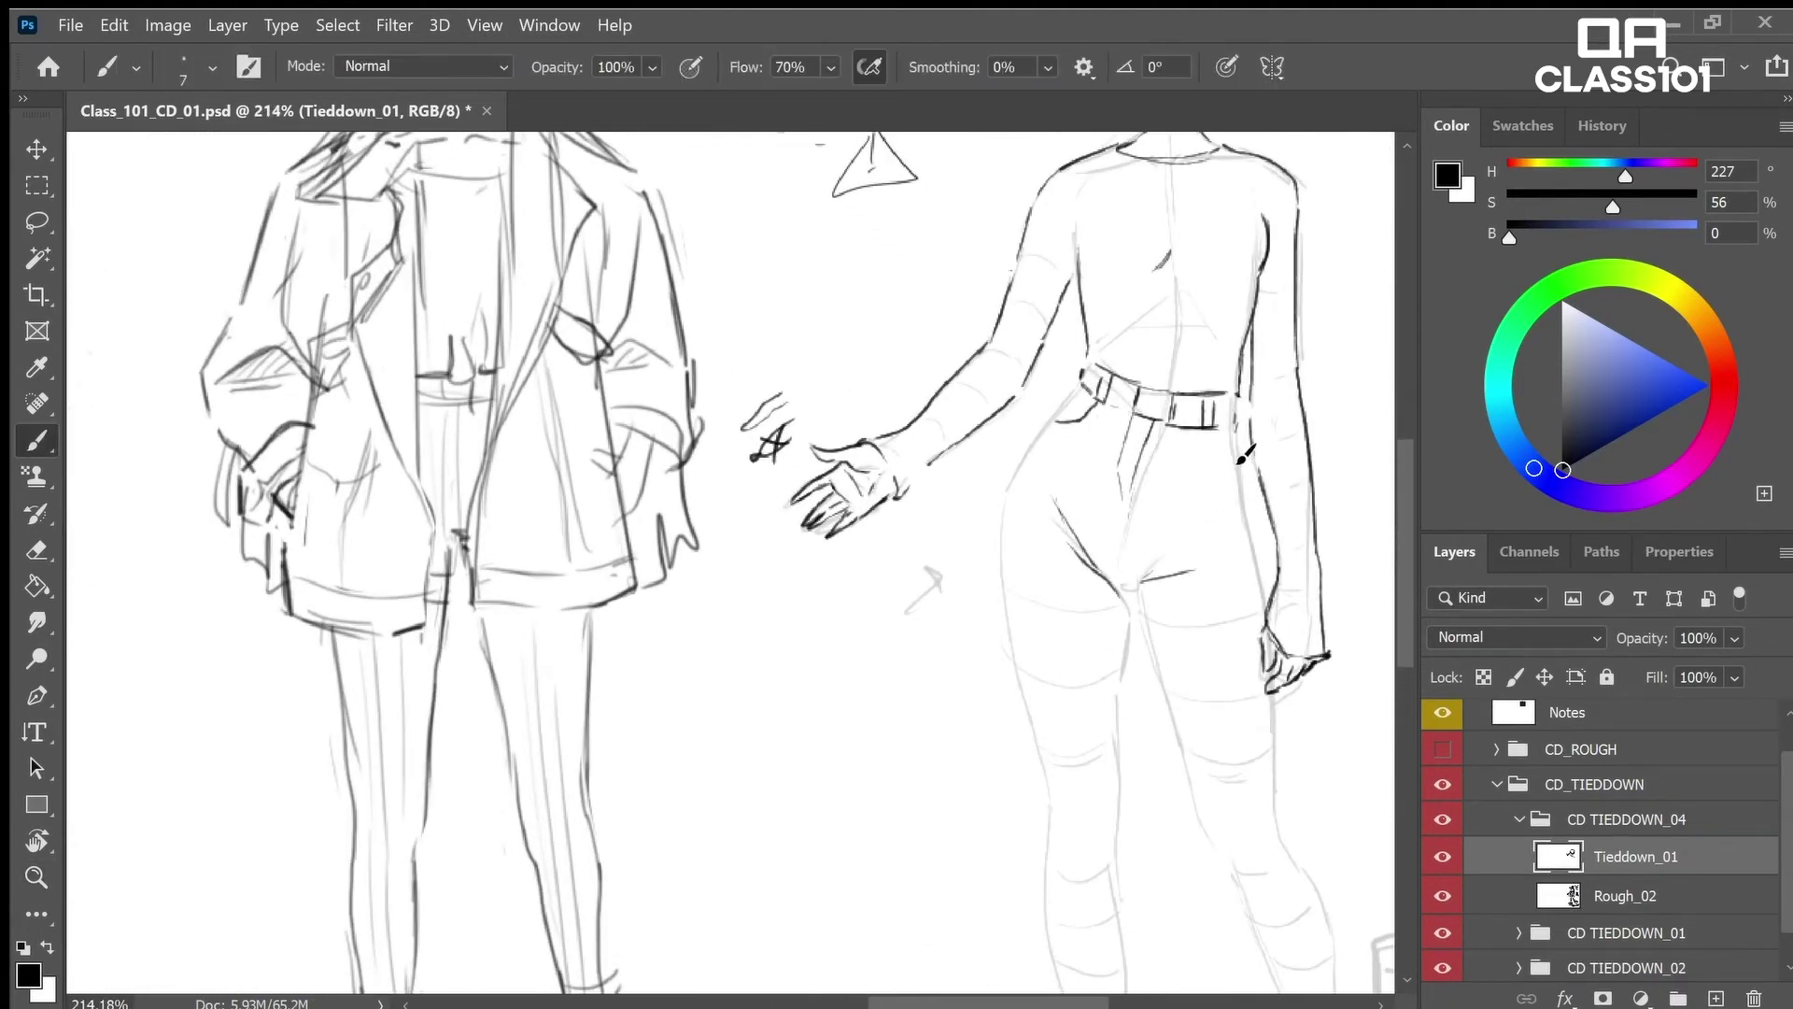
pyautogui.moveTo(1197, 457); pyautogui.dragTo(1226, 466)
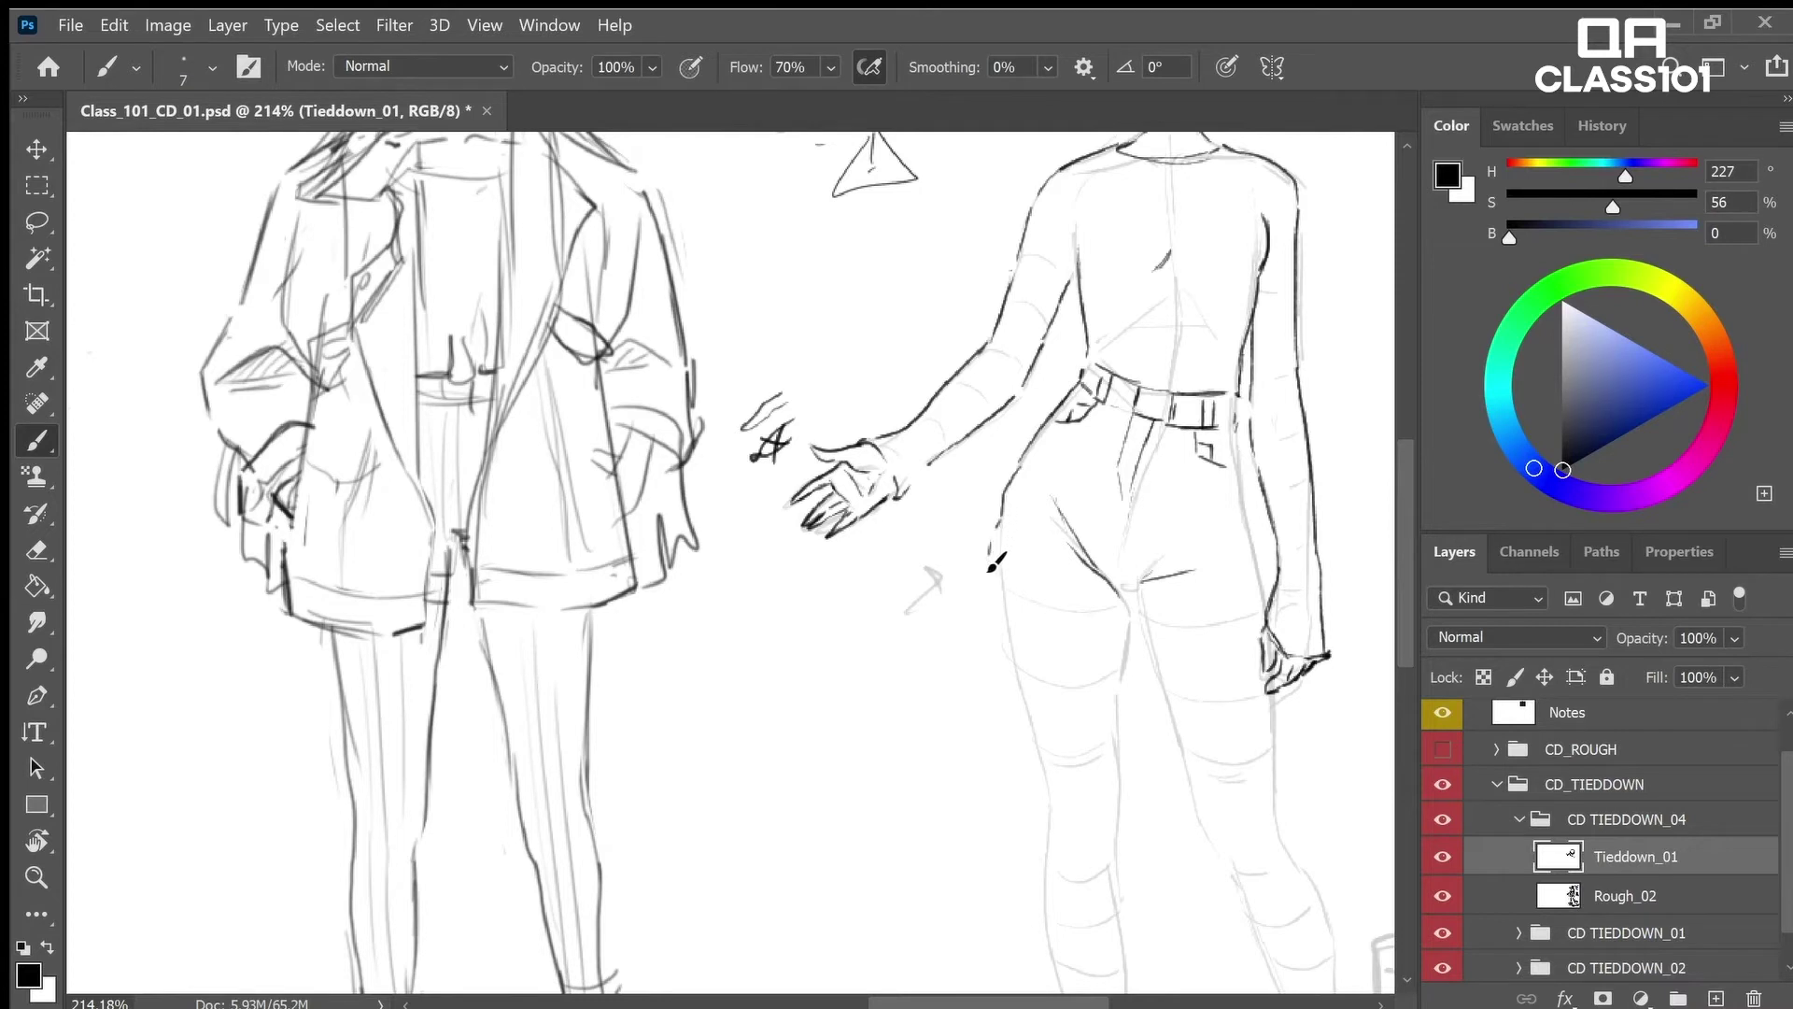
# Draw the hem across the thigh on the extended-arm side and sketch a tilted ellipse beside it, with an arrow and the note "Elipses"
pyautogui.moveTo(1131, 614)
pyautogui.mouseDown()
pyautogui.moveTo(1000, 586)
pyautogui.moveTo(1033, 579)
pyautogui.moveTo(1034, 605)
pyautogui.moveTo(1009, 594)
pyautogui.mouseUp()
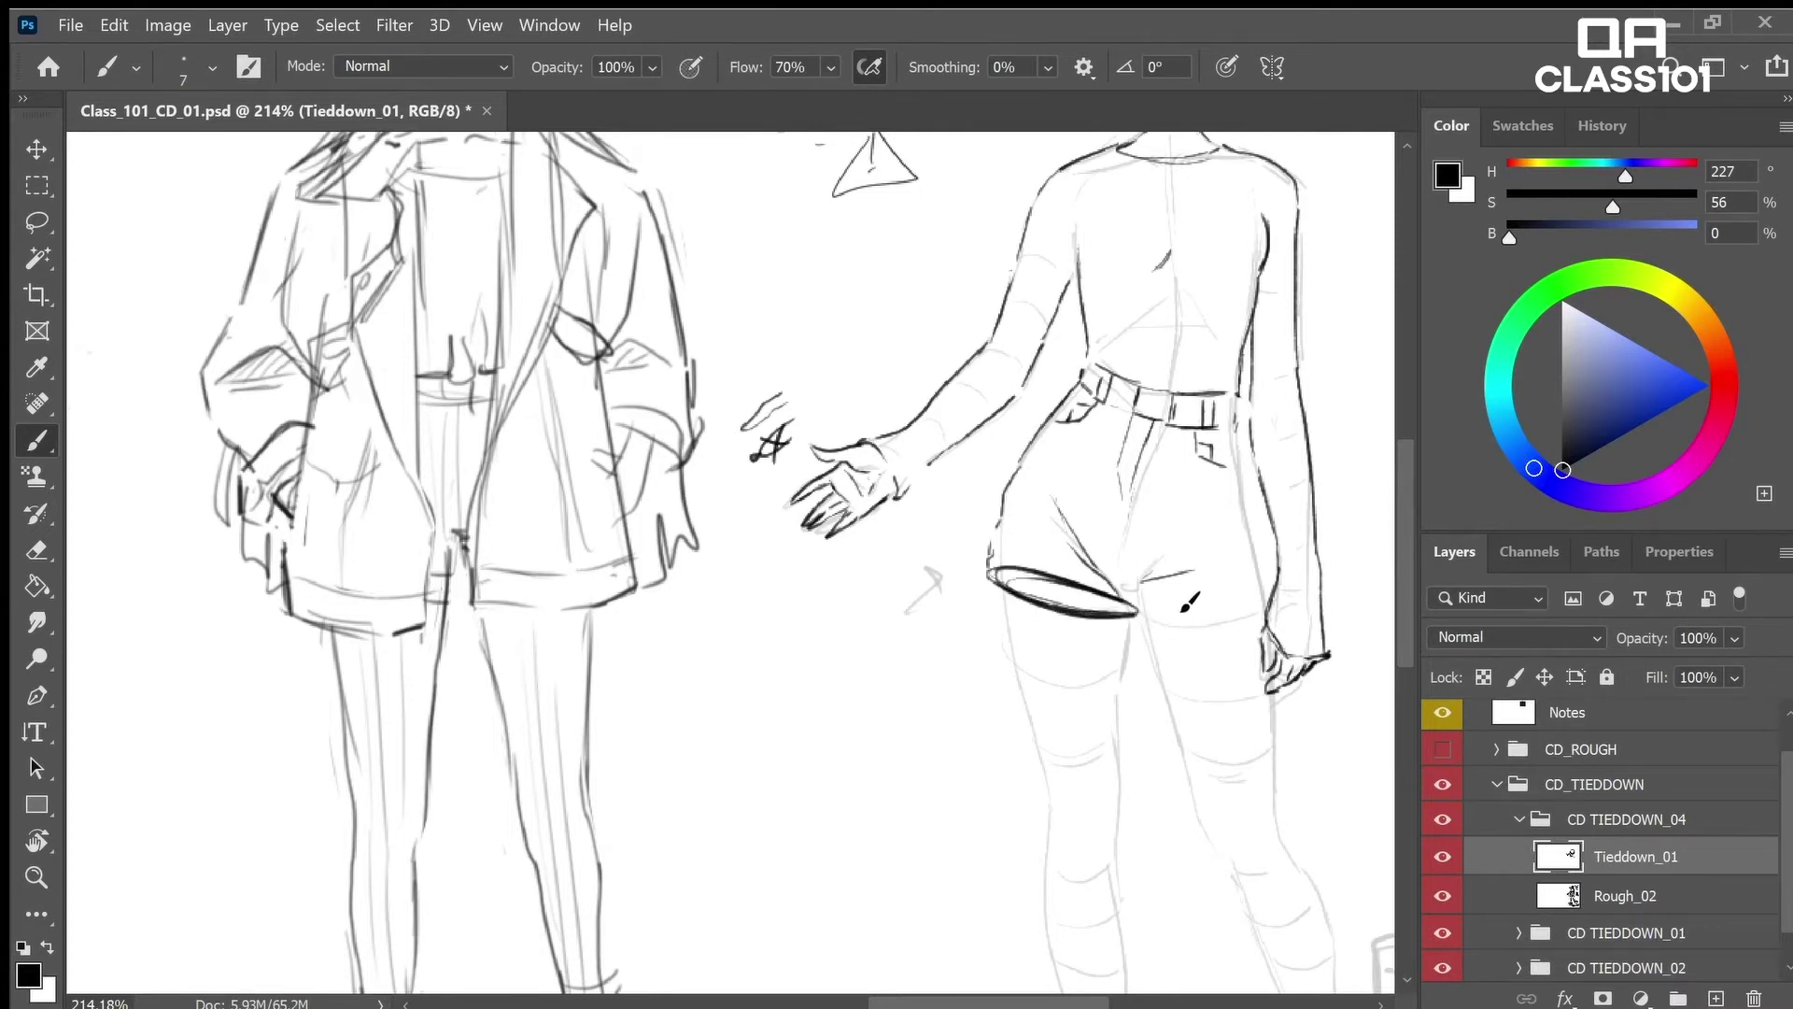
pyautogui.moveTo(1165, 616)
pyautogui.mouseDown()
pyautogui.moveTo(1257, 600)
pyautogui.moveTo(1159, 619)
pyautogui.mouseUp()
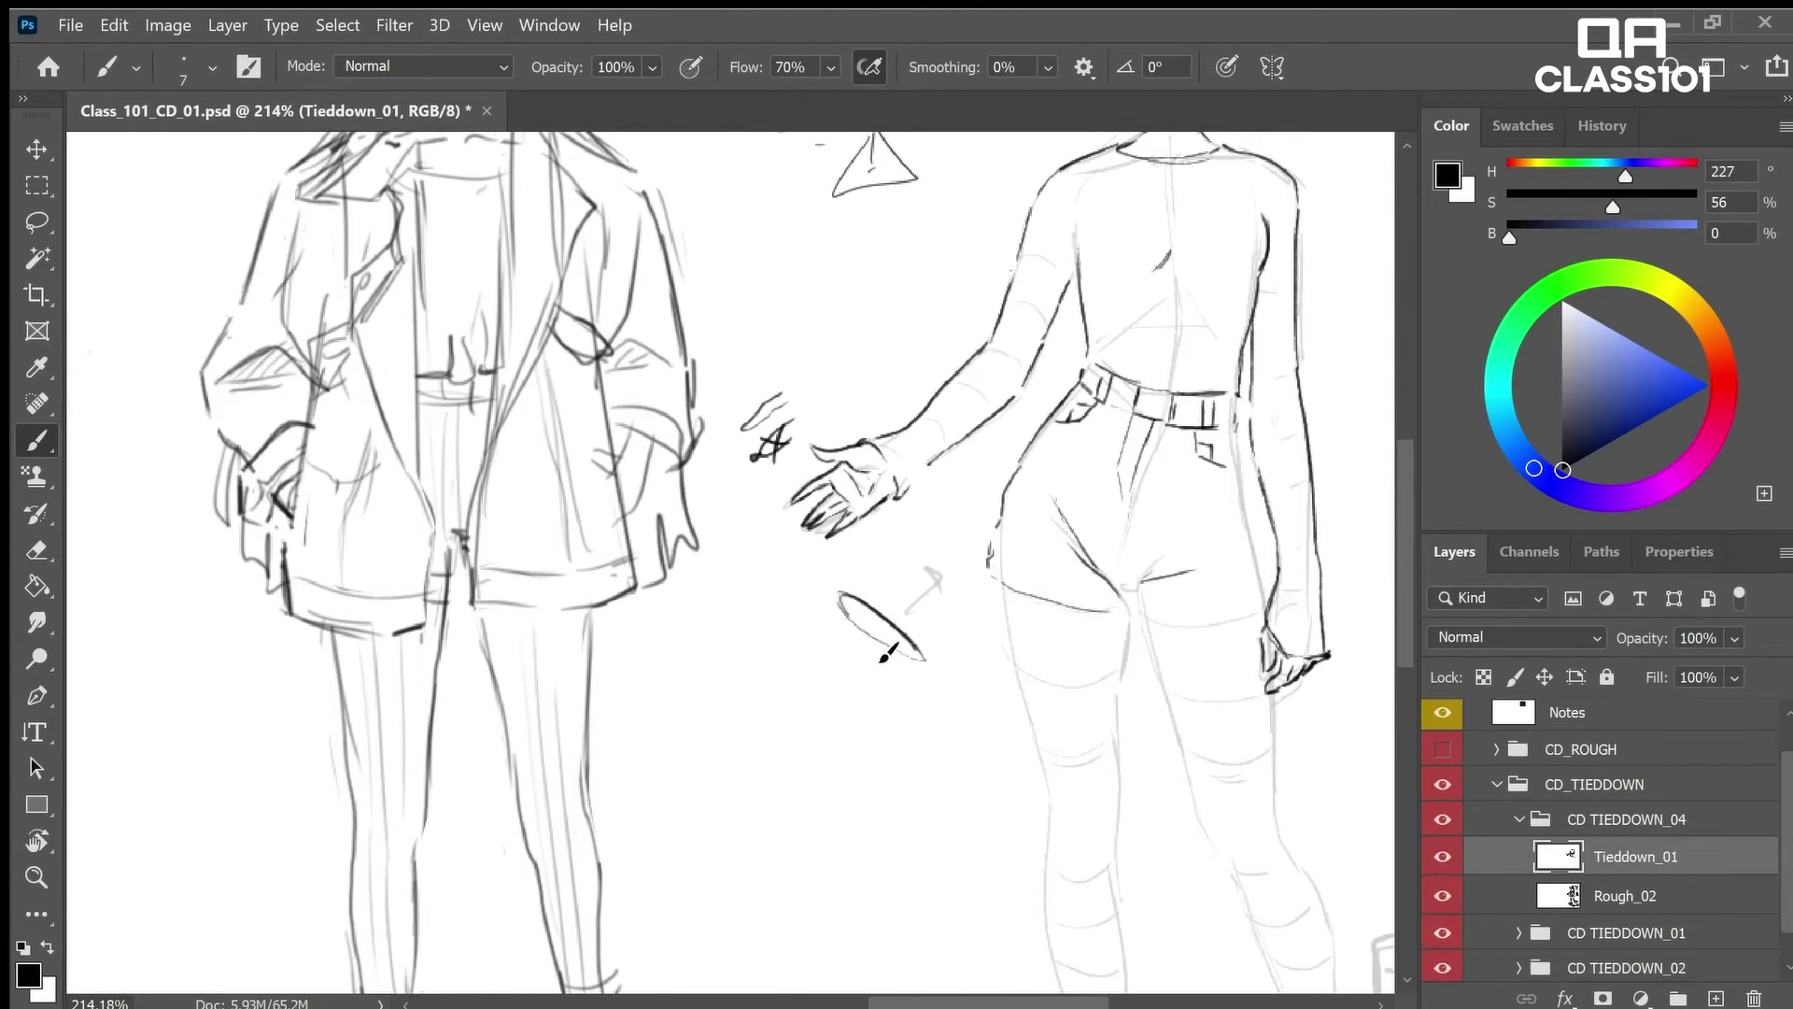
pyautogui.moveTo(846, 614); pyautogui.dragTo(923, 659)
pyautogui.moveTo(845, 705)
pyautogui.mouseDown()
pyautogui.moveTo(829, 721)
pyautogui.moveTo(861, 731)
pyautogui.mouseUp()
pyautogui.moveTo(849, 703)
pyautogui.mouseDown()
pyautogui.moveTo(883, 721)
pyautogui.moveTo(924, 689)
pyautogui.moveTo(848, 762)
pyautogui.moveTo(810, 655)
pyautogui.moveTo(837, 651)
pyautogui.mouseUp()
# Draw the folded cuff around the shorts' leg opening on the extended-arm side
pyautogui.moveTo(997, 510); pyautogui.dragTo(987, 558)
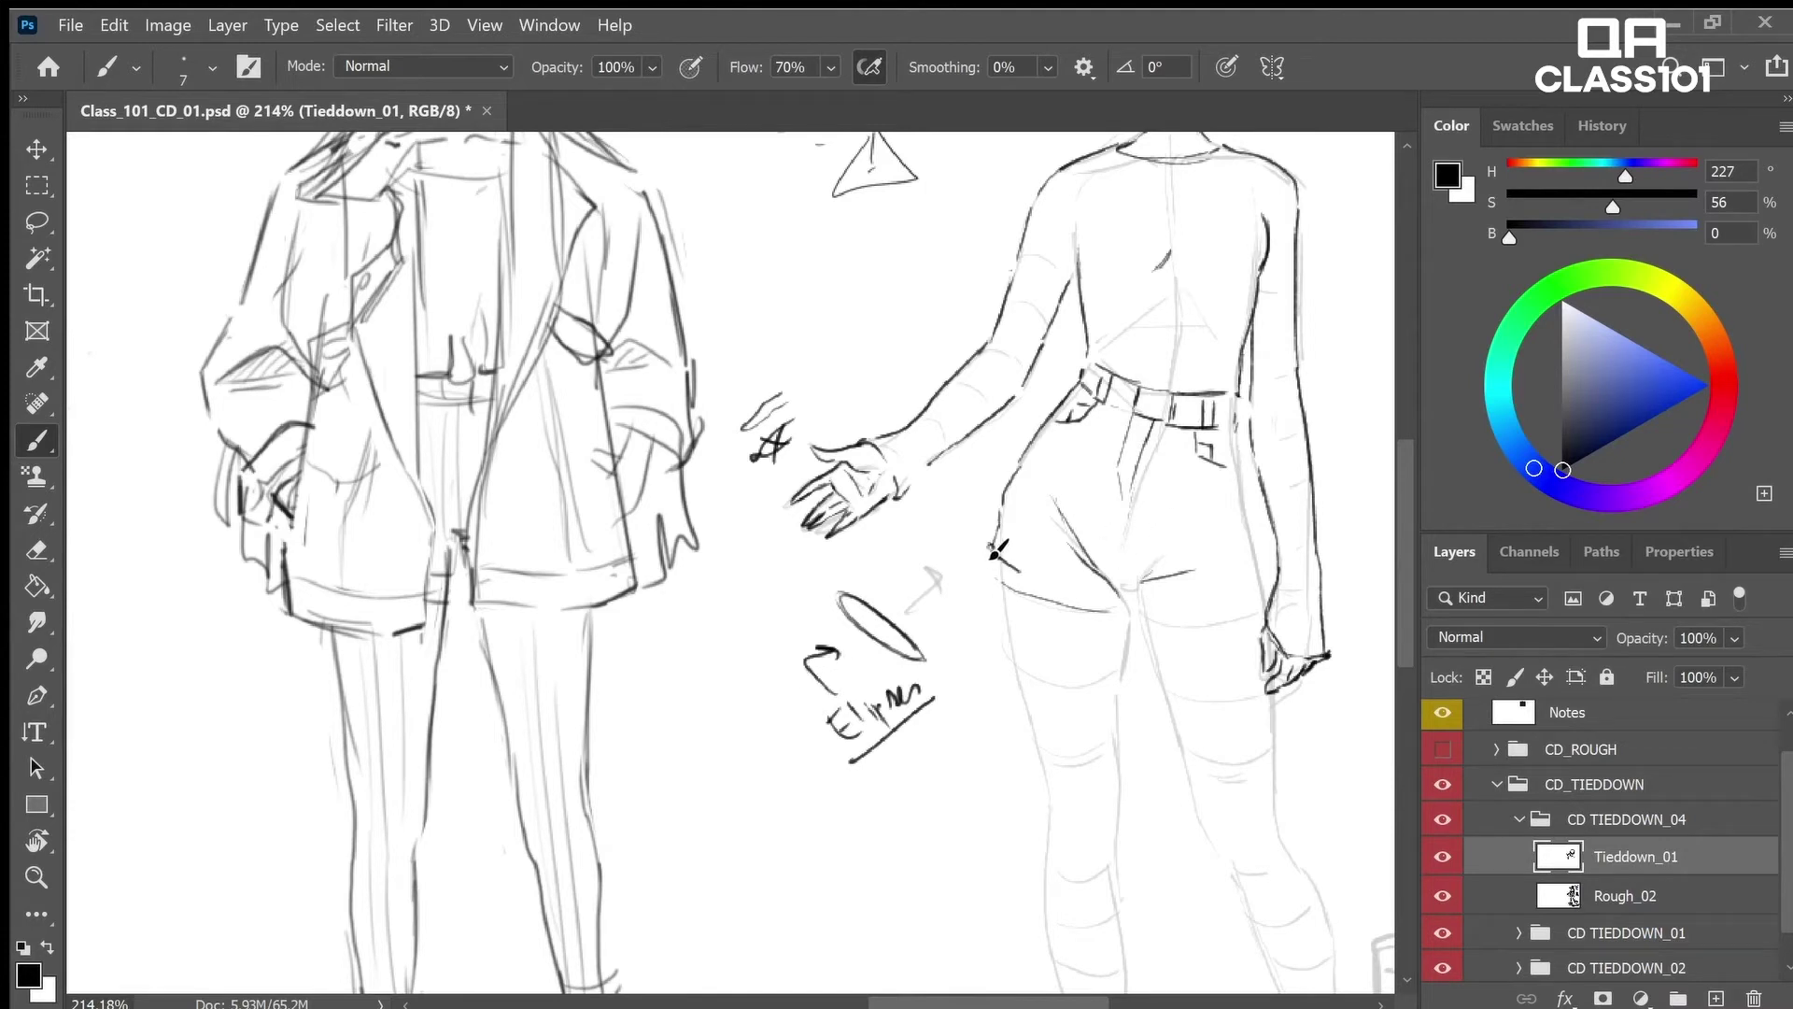
pyautogui.moveTo(990, 581); pyautogui.dragTo(1117, 613)
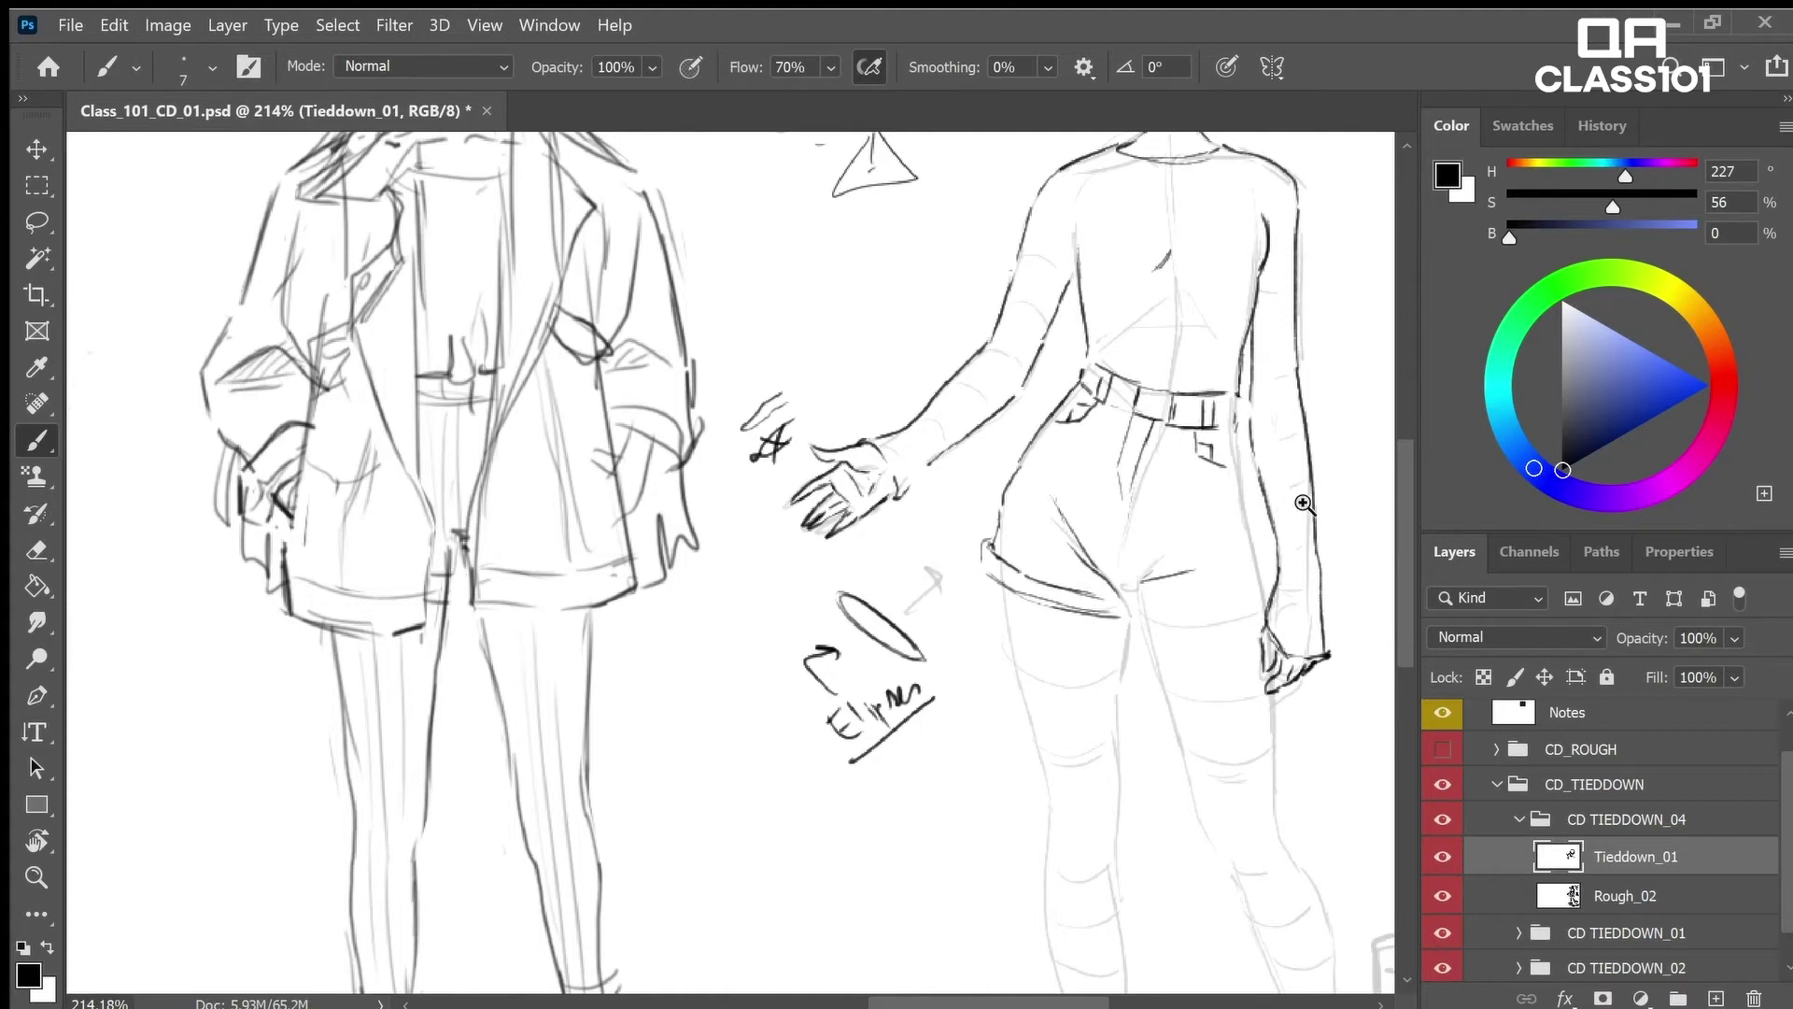
# Darken the fly line of the shorts and add small buttons along it
pyautogui.moveTo(1303, 503)
pyautogui.mouseDown()
pyautogui.moveTo(1209, 503)
pyautogui.moveTo(1297, 503)
pyautogui.mouseUp()
pyautogui.press('e')
pyautogui.press('b')
pyautogui.moveTo(1131, 496)
pyautogui.mouseDown()
pyautogui.moveTo(1143, 433)
pyautogui.moveTo(1136, 500)
pyautogui.mouseUp()
pyautogui.press('e')
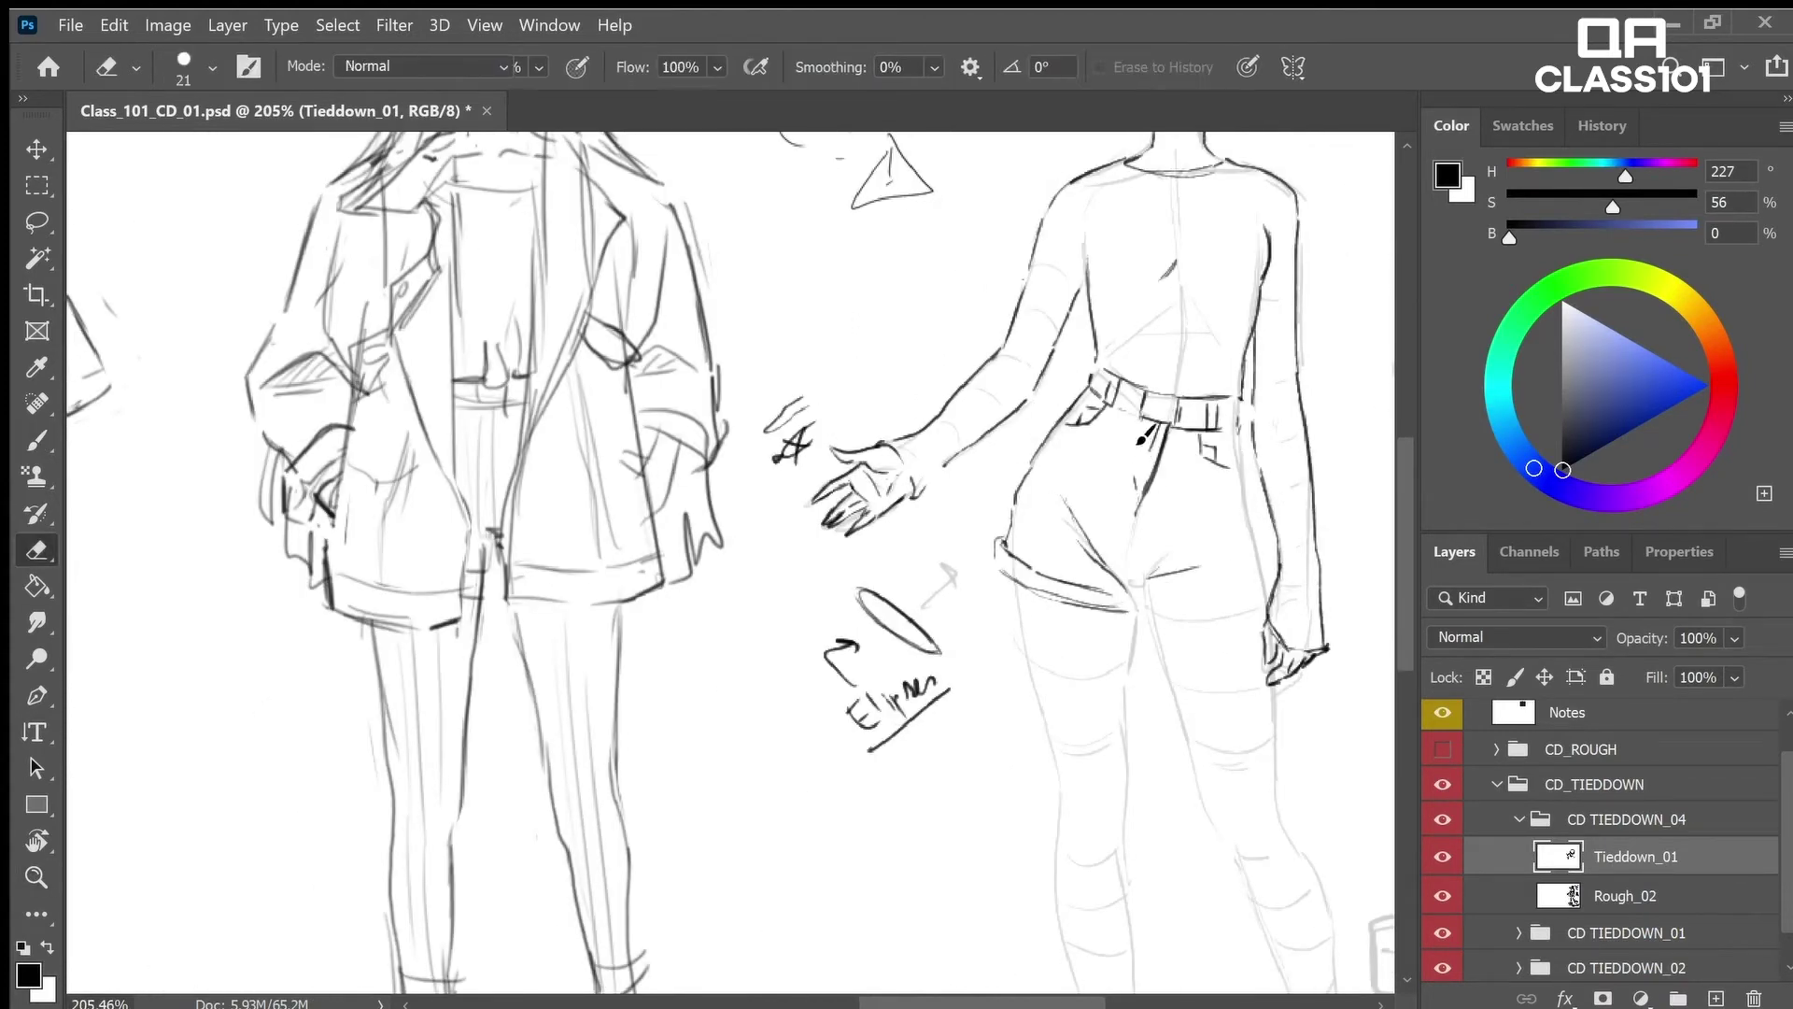
pyautogui.press('b')
pyautogui.moveTo(1237, 448); pyautogui.dragTo(1222, 446)
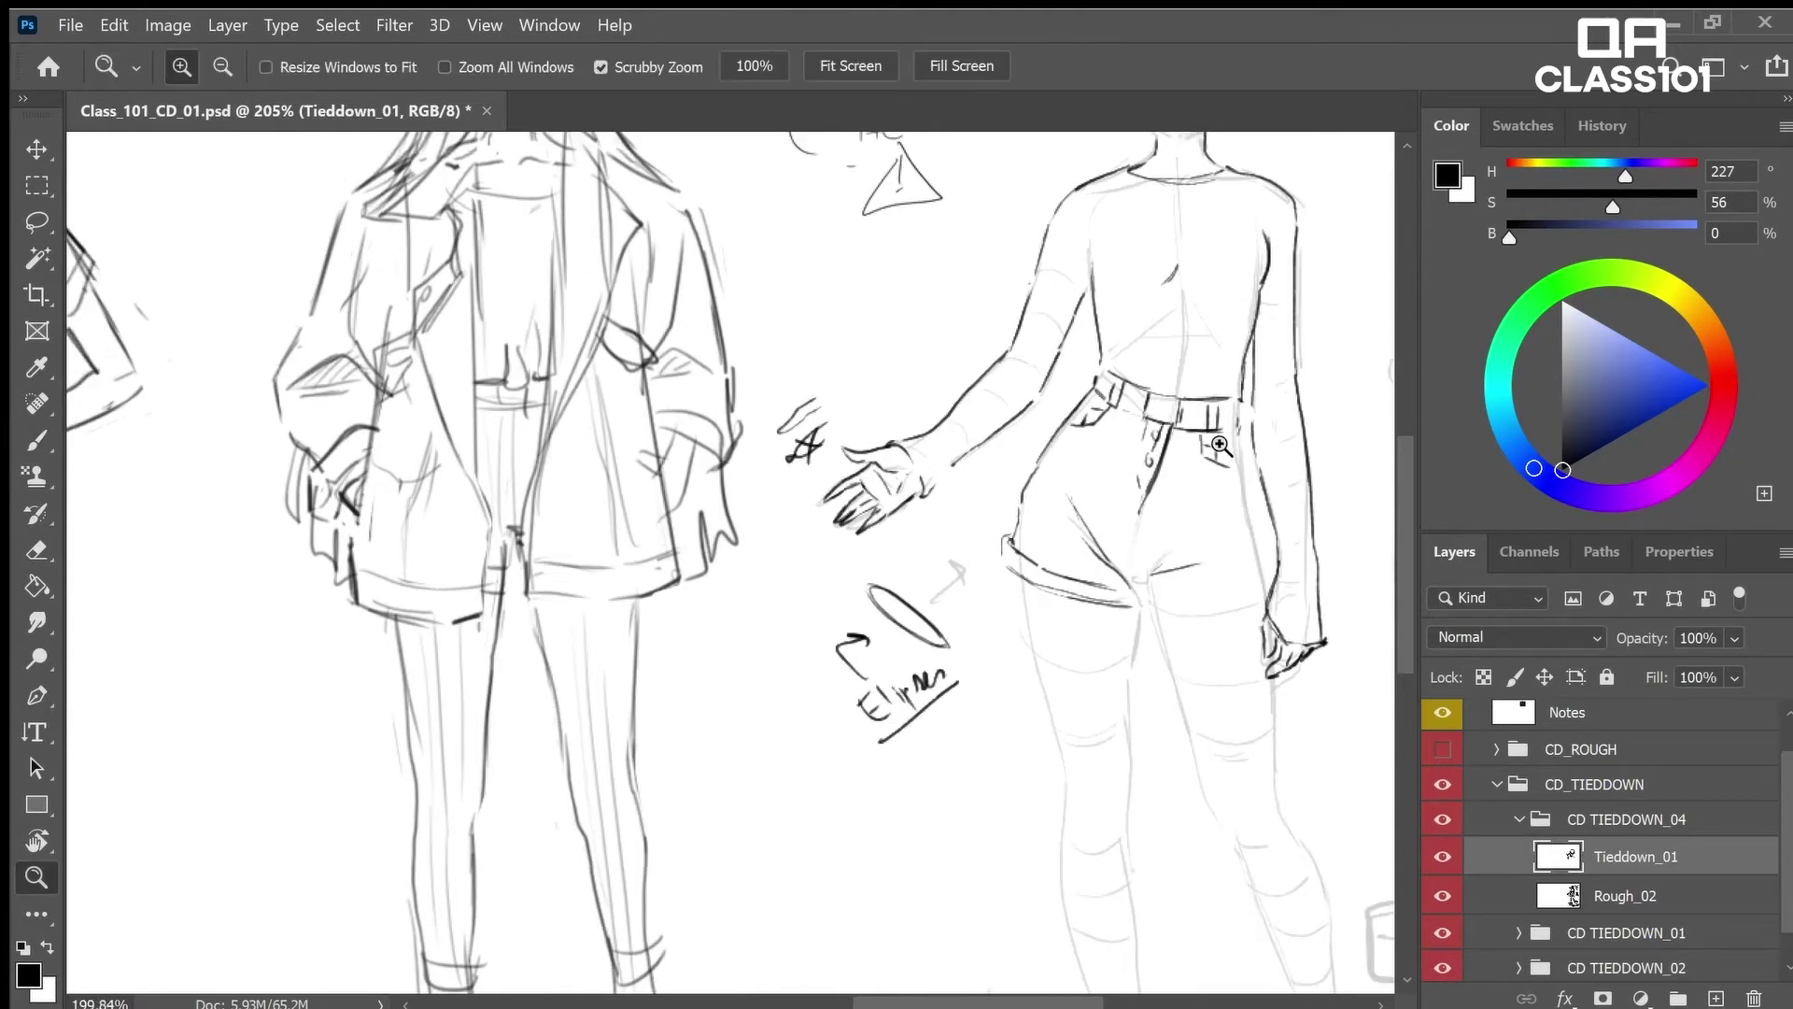
# Draw the outer contour of the leg on the extended-arm side from the cuff down to the calf
pyautogui.moveTo(1283, 499); pyautogui.dragTo(1260, 236)
pyautogui.moveTo(998, 313); pyautogui.dragTo(1043, 665)
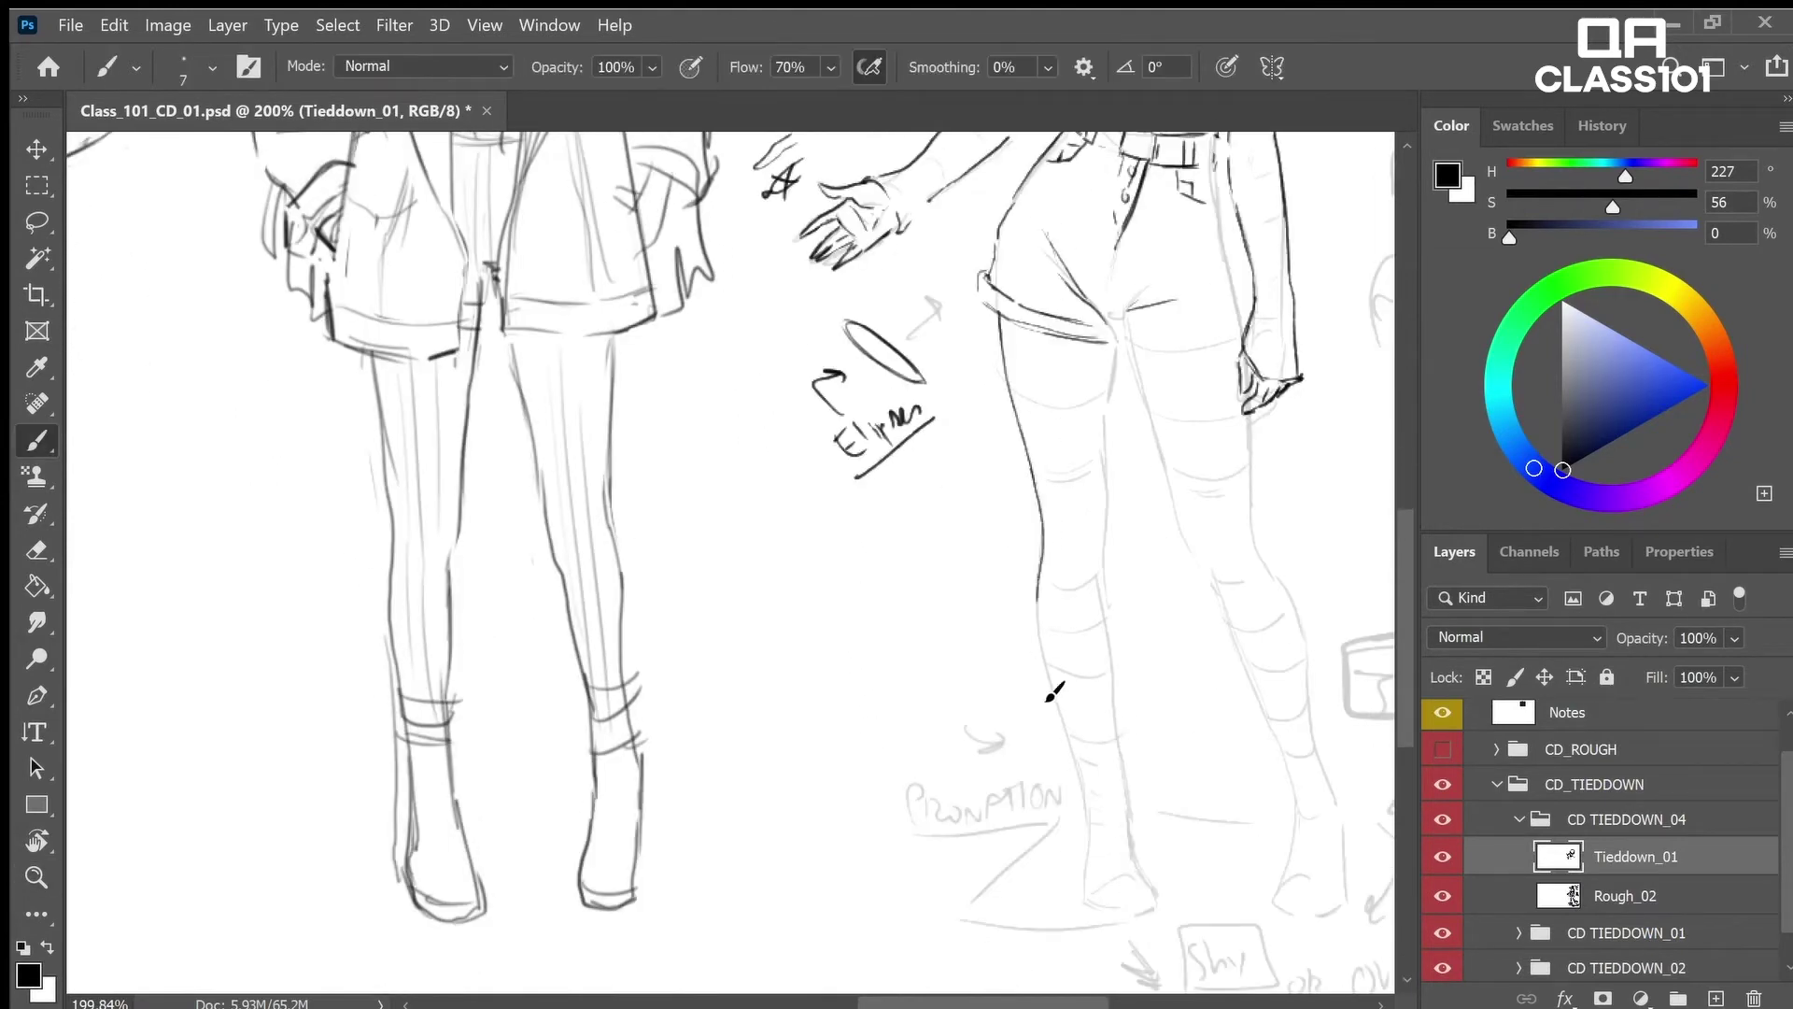
# Try kneecap marks and curved bands above and below the knee of the same leg
pyautogui.moveTo(1103, 611)
pyautogui.mouseDown()
pyautogui.moveTo(1099, 506)
pyautogui.moveTo(1083, 566)
pyautogui.mouseUp()
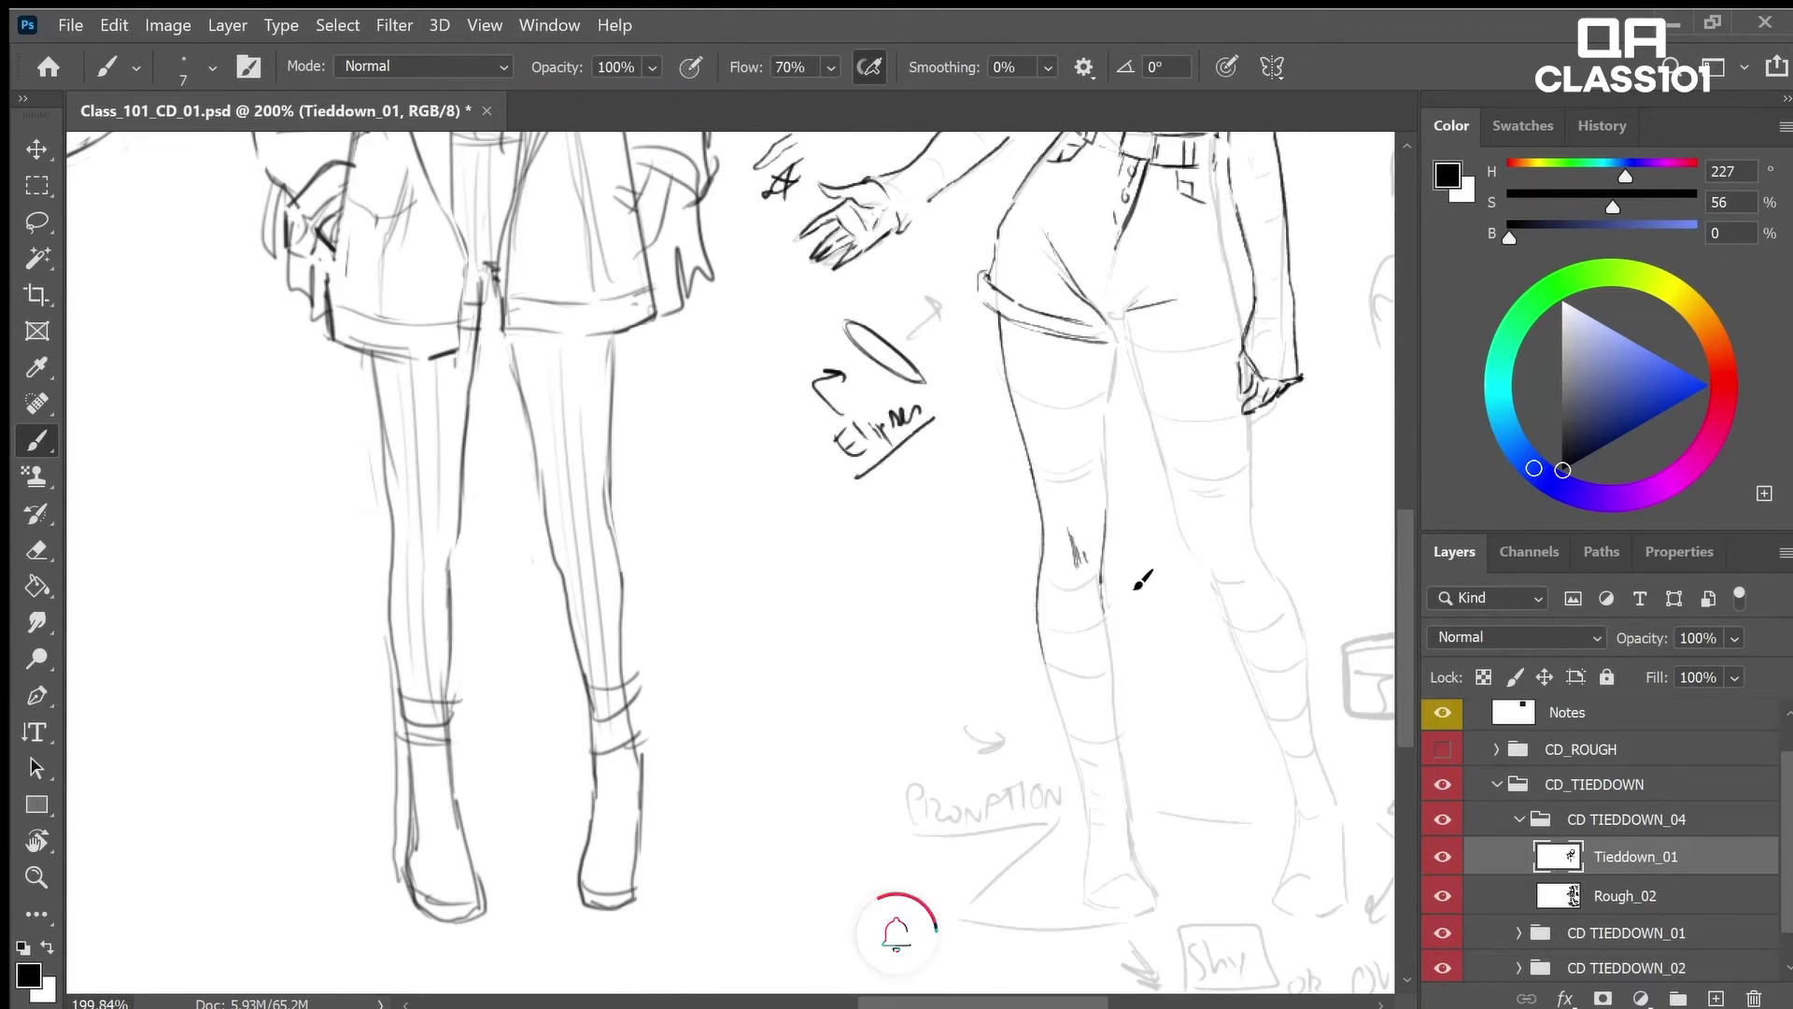
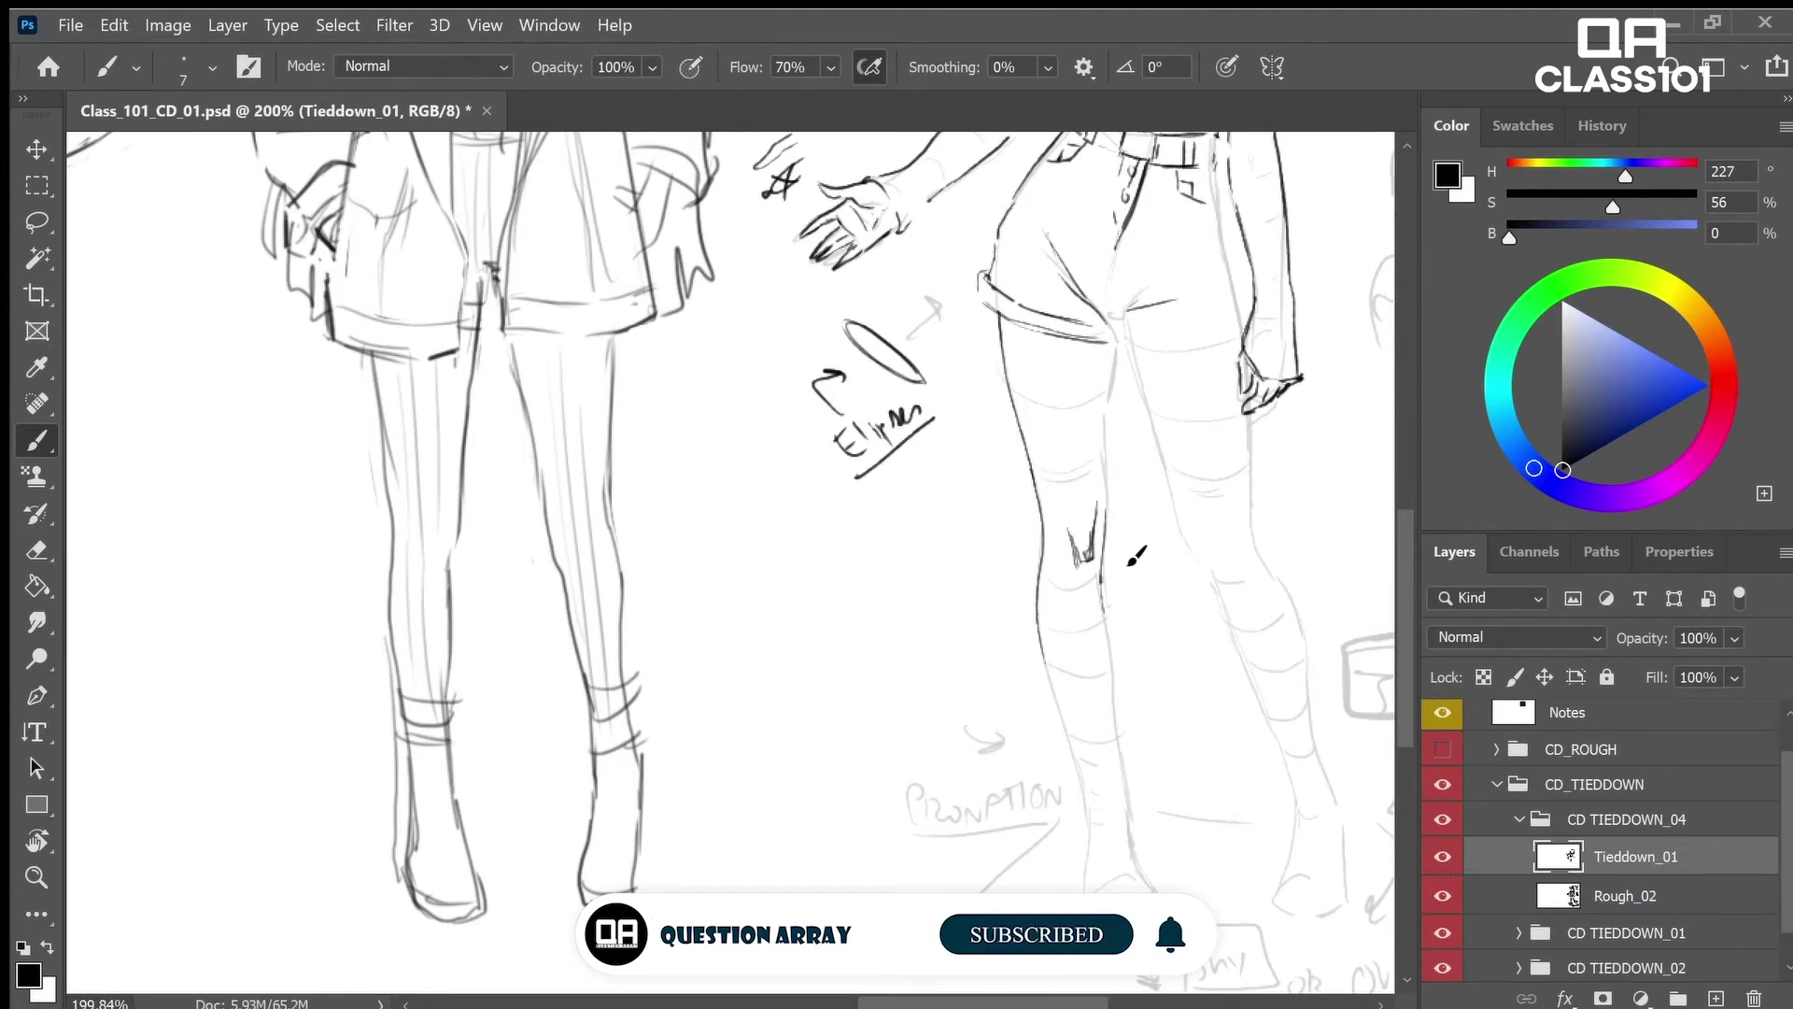
pyautogui.moveTo(1036, 478); pyautogui.dragTo(1098, 466)
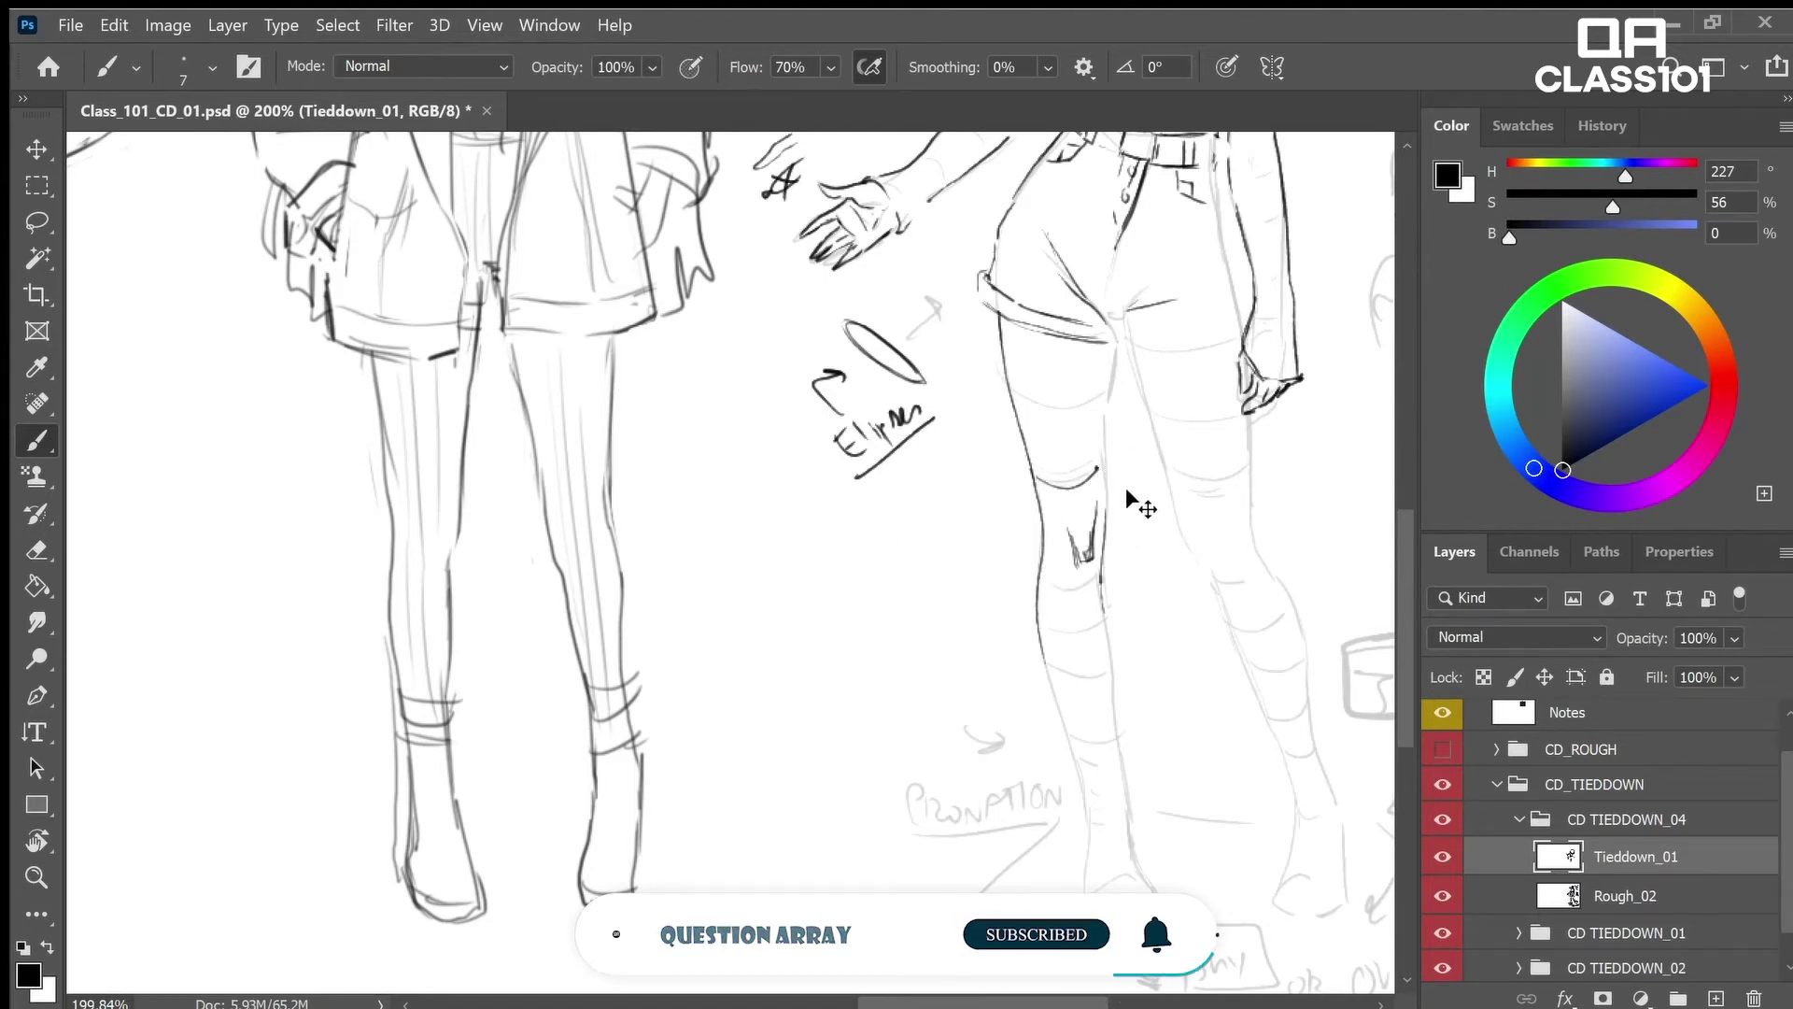
pyautogui.hotkey('ctrl', 'z')
pyautogui.moveTo(1030, 469); pyautogui.dragTo(1110, 467)
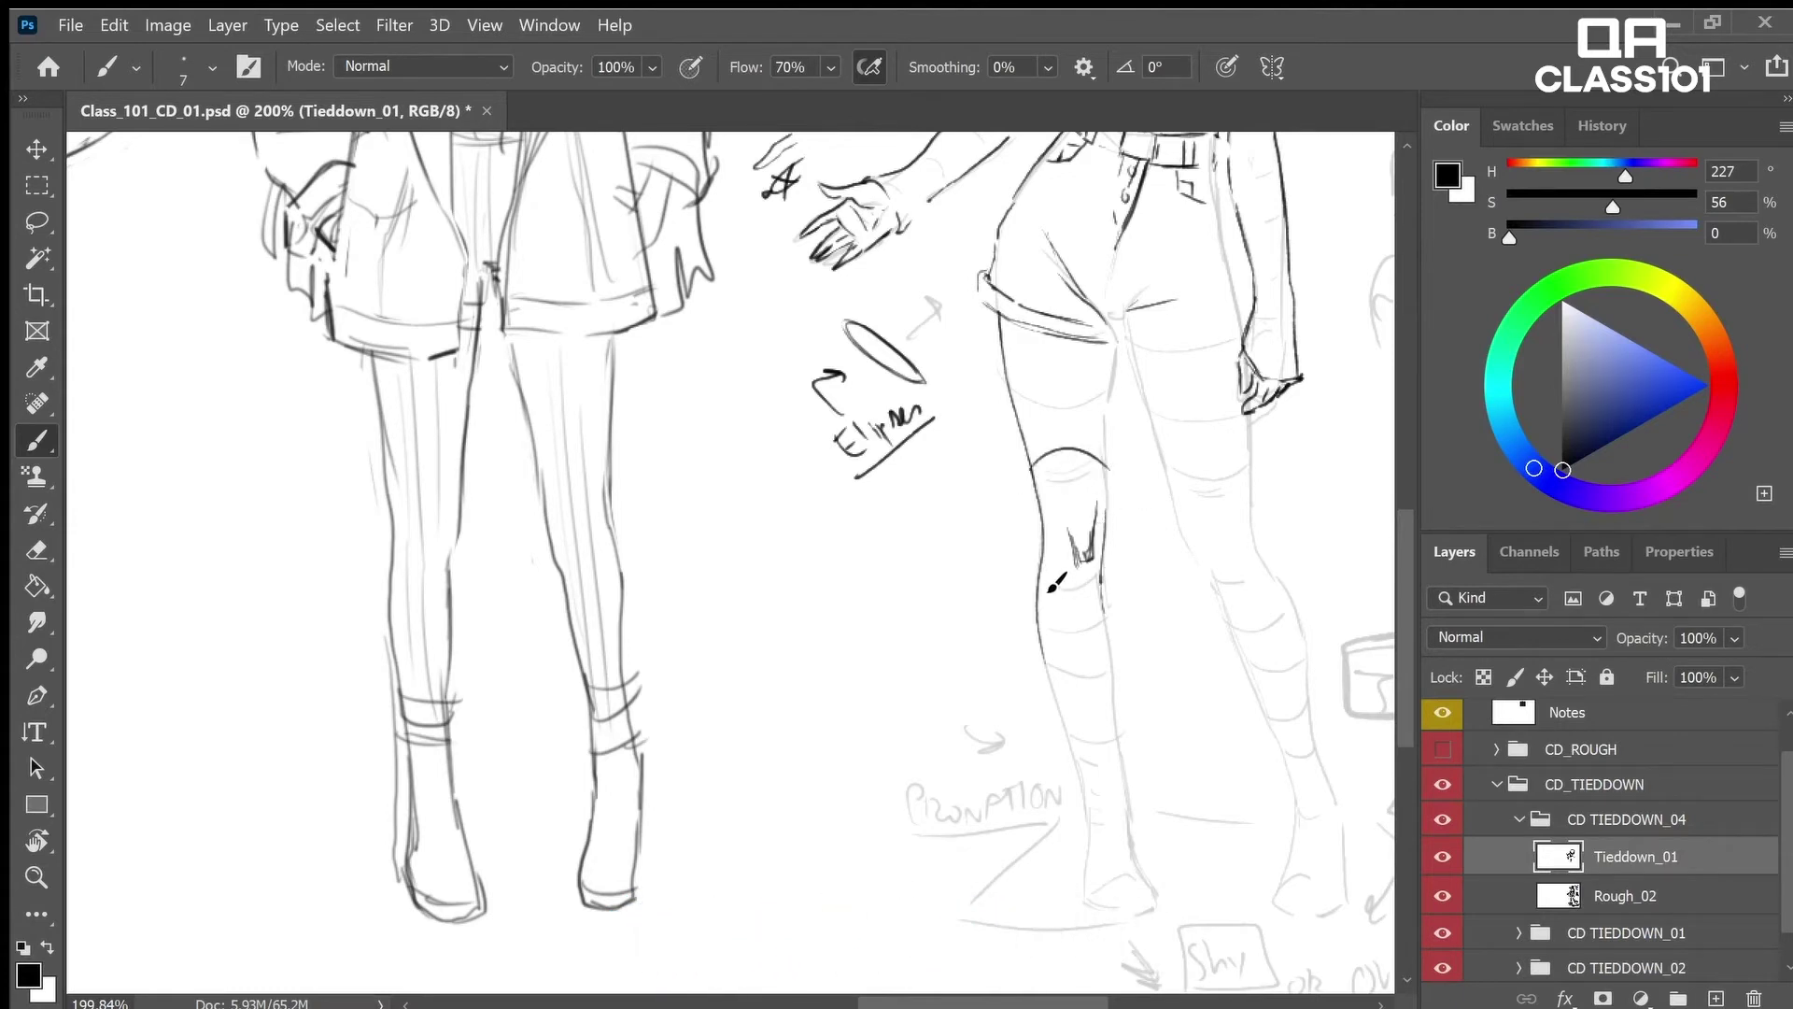
pyautogui.moveTo(1040, 581)
pyautogui.mouseDown()
pyautogui.moveTo(1093, 598)
pyautogui.moveTo(1084, 512)
pyautogui.moveTo(1049, 480)
pyautogui.moveTo(1073, 508)
pyautogui.moveTo(1071, 581)
pyautogui.moveTo(1085, 514)
pyautogui.moveTo(1082, 561)
pyautogui.moveTo(1084, 511)
pyautogui.mouseUp()
pyautogui.press('e')
pyautogui.press('b')
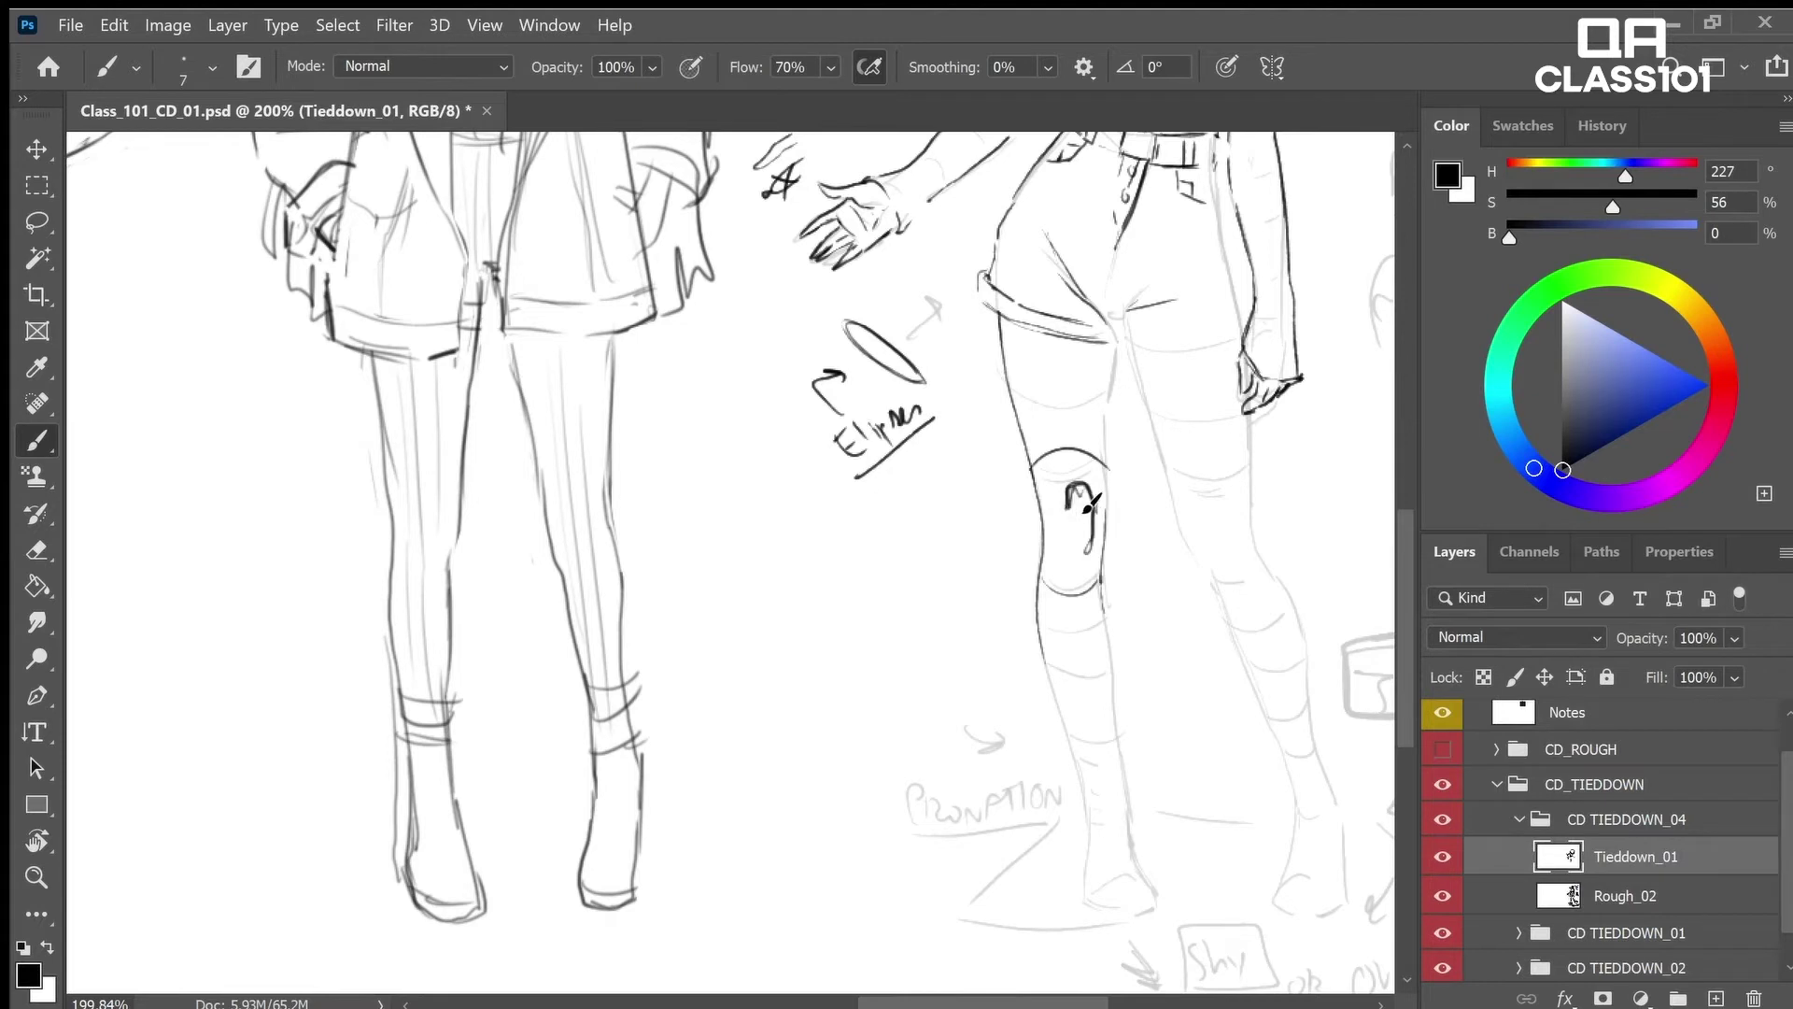
# Undo and erase the knee marks and the curved bands around the knee
pyautogui.hotkey('ctrl', 'z')
pyautogui.hotkey('ctrl', 'z')
pyautogui.press('e')
pyautogui.moveTo(1106, 467); pyautogui.dragTo(1033, 473)
pyautogui.moveTo(1080, 601)
pyautogui.mouseDown()
pyautogui.moveTo(1061, 601)
pyautogui.moveTo(1099, 516)
pyautogui.moveTo(1100, 583)
pyautogui.moveTo(1105, 540)
pyautogui.mouseUp()
pyautogui.press('b')
pyautogui.press('e')
pyautogui.press('b')
pyautogui.press('e')
pyautogui.press('b')
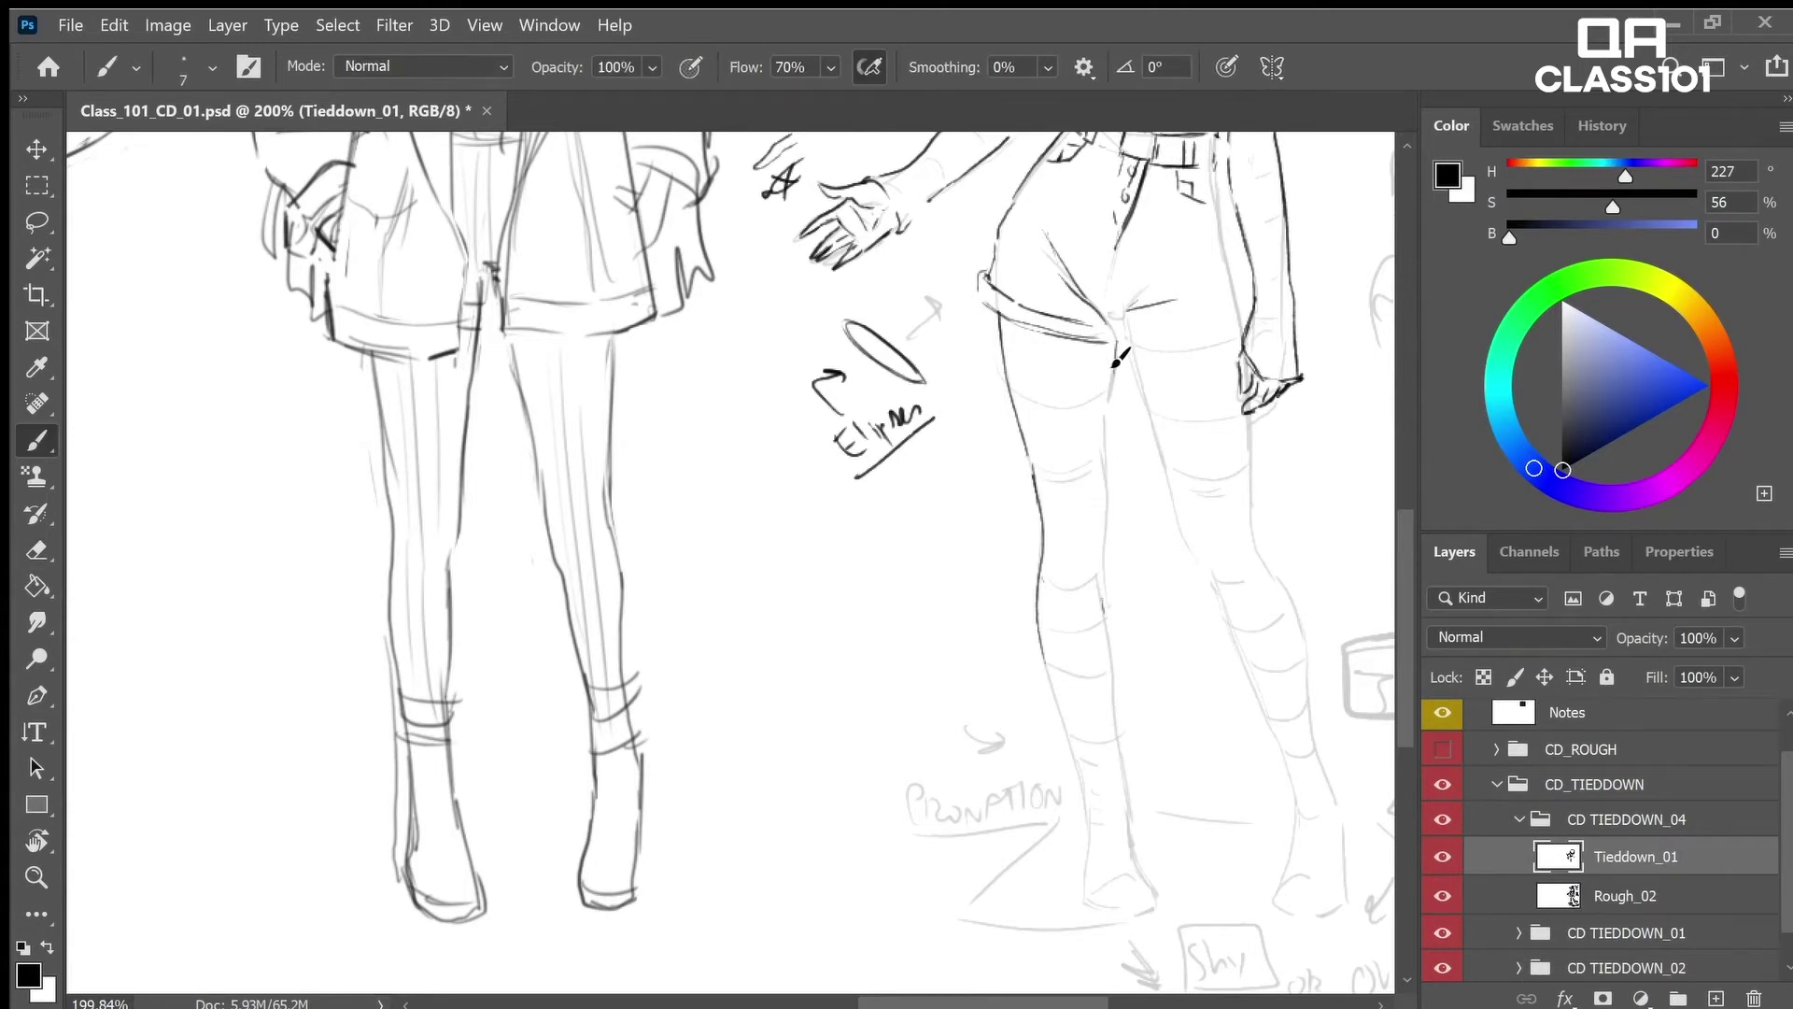
# Draw the inner contour of the leg down to the knee and a curved line across the upper thigh
pyautogui.moveTo(1114, 364); pyautogui.dragTo(1104, 568)
pyautogui.moveTo(1002, 346); pyautogui.dragTo(1104, 372)
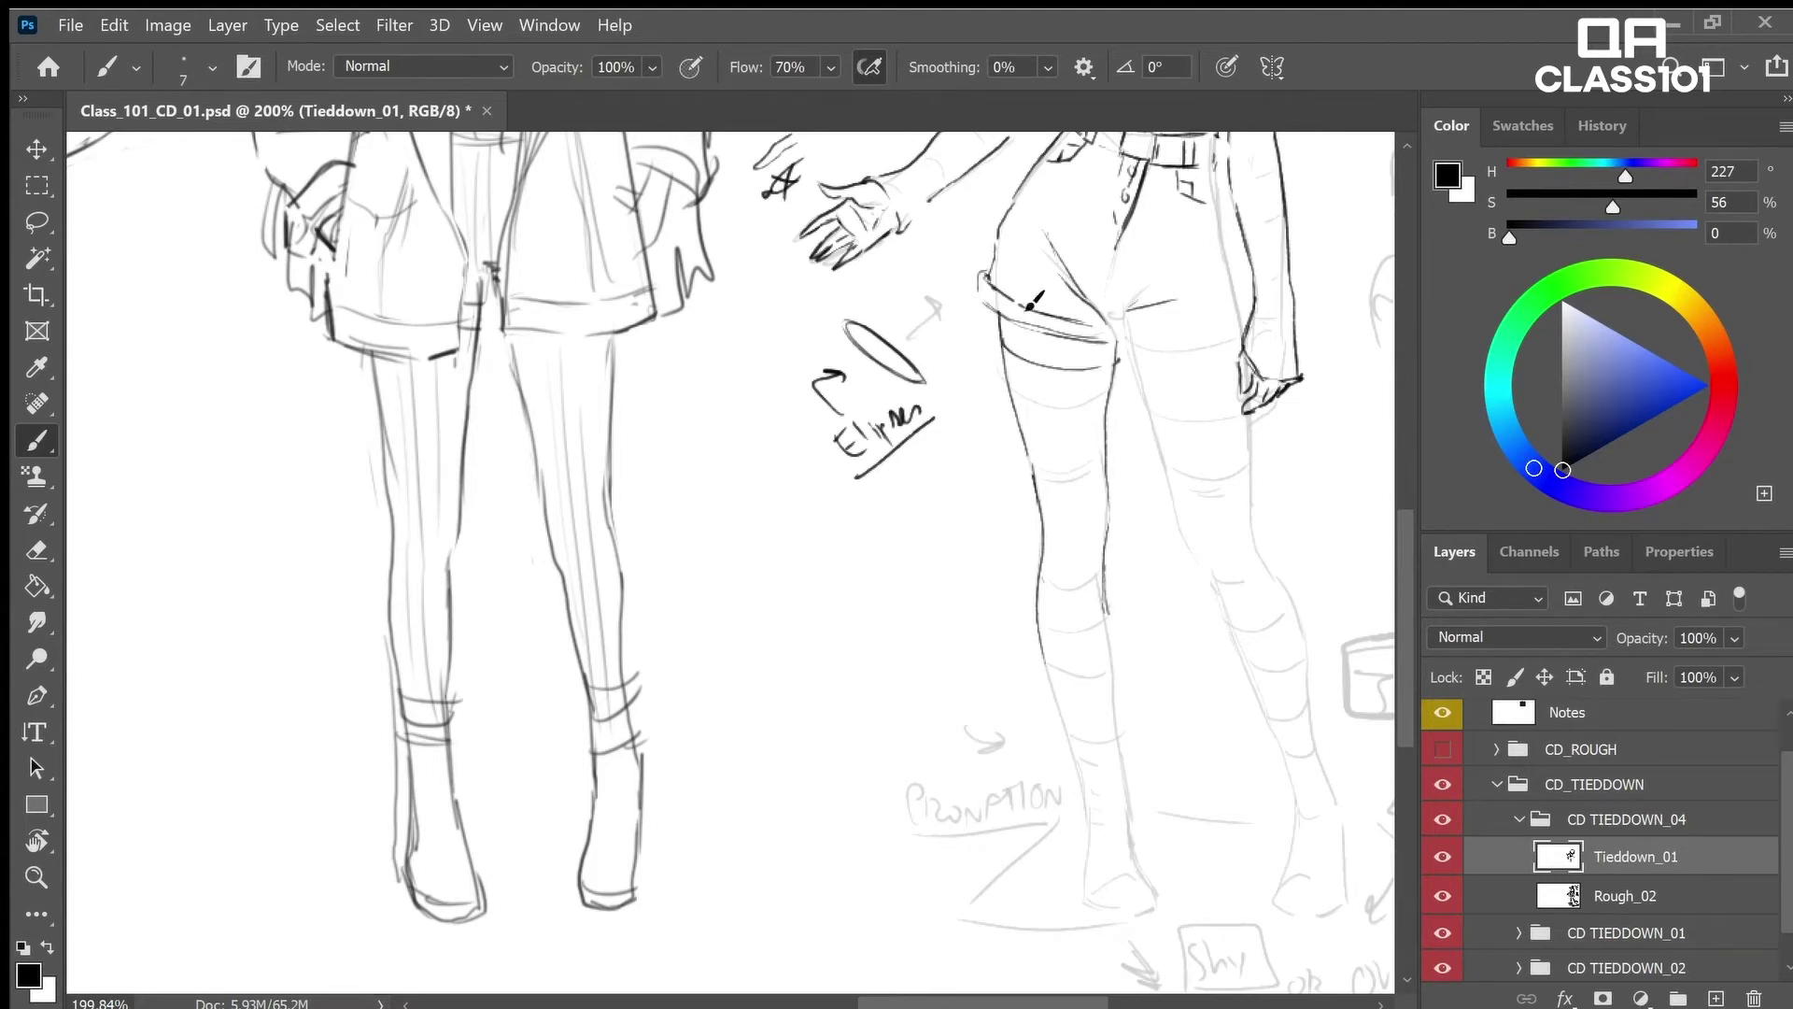
# Erase the shorts' cuff on the extended-arm side and redraw it to wrap around the thigh
pyautogui.press('z')
pyautogui.moveTo(1061, 233); pyautogui.dragTo(1020, 276)
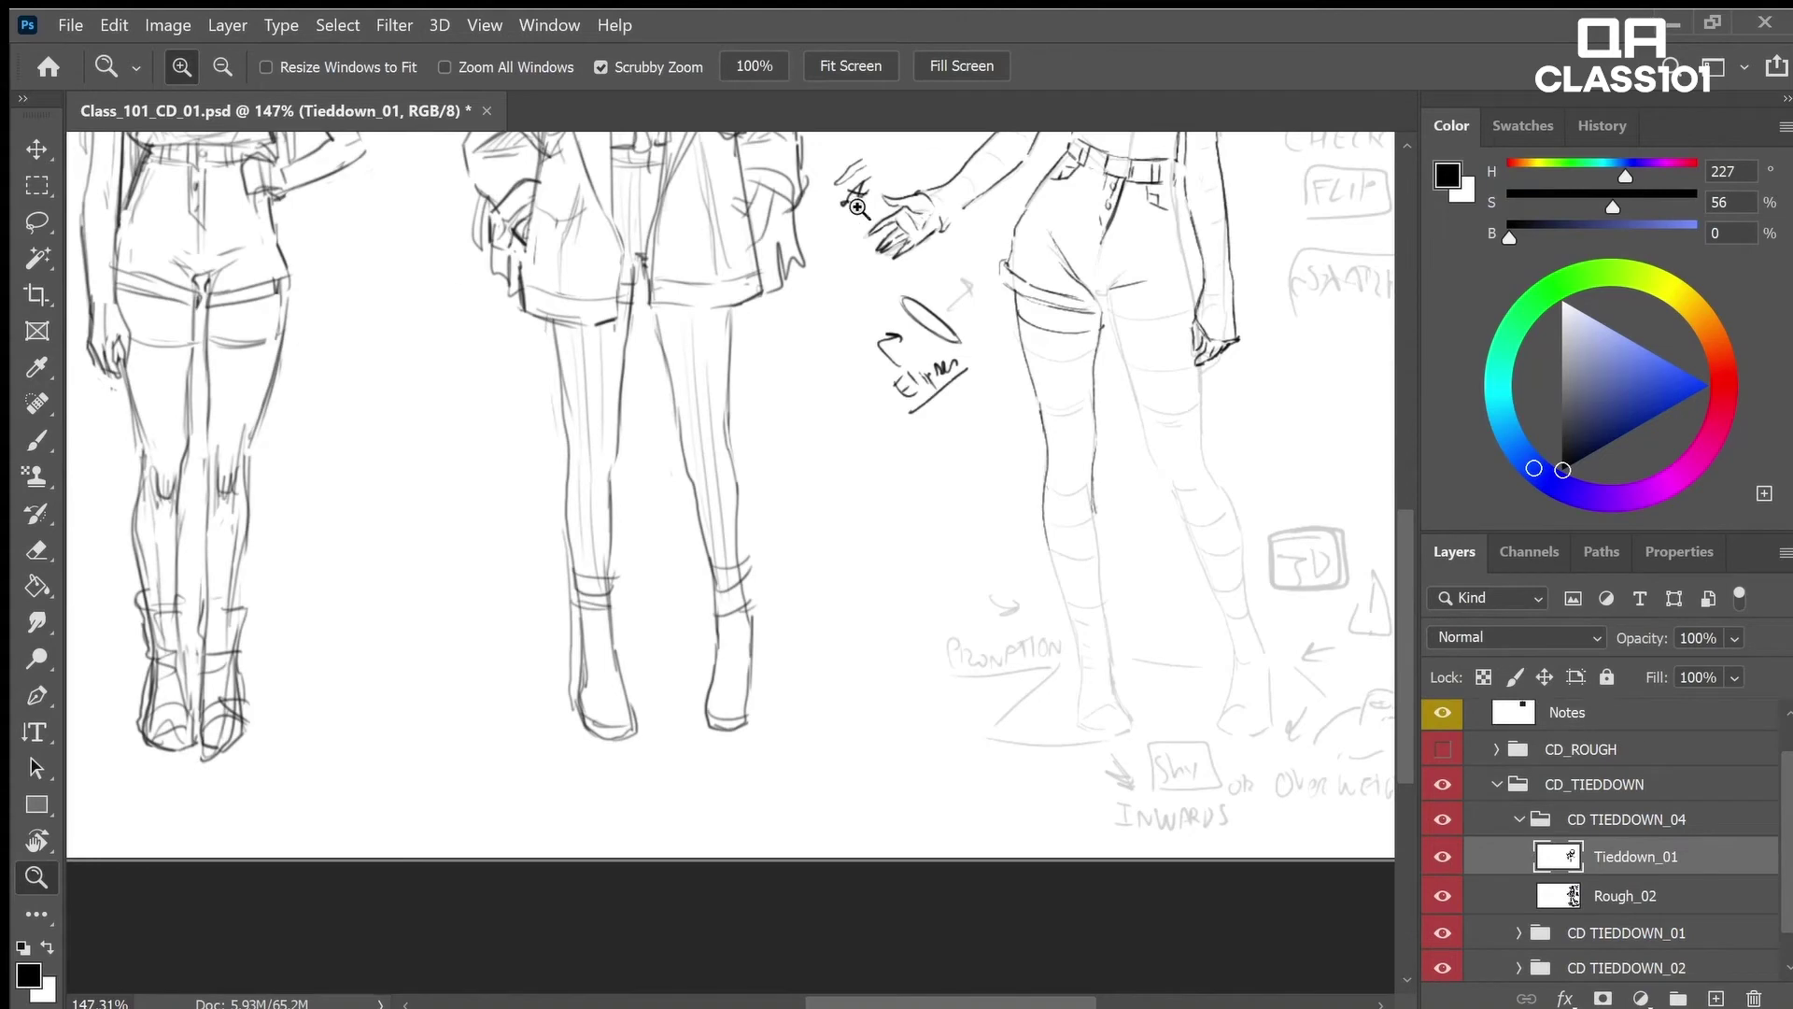
pyautogui.moveTo(1100, 245); pyautogui.dragTo(1154, 238)
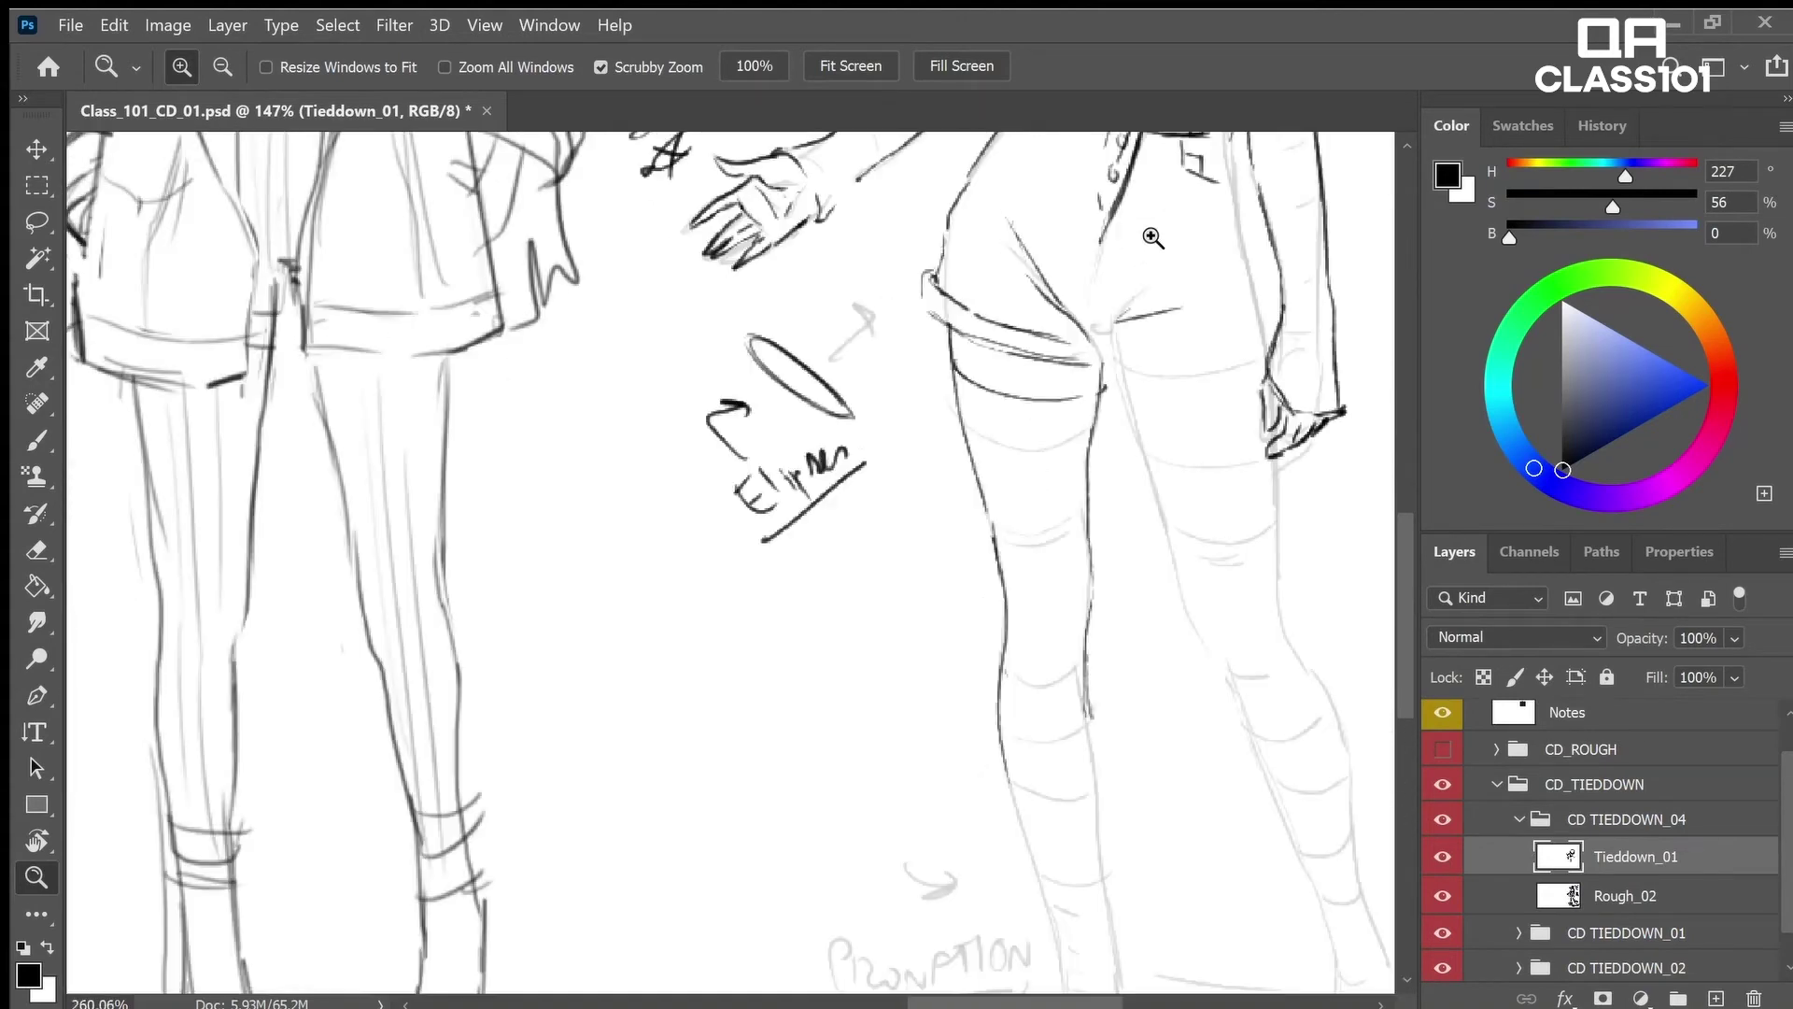
pyautogui.press('e')
pyautogui.moveTo(932, 289); pyautogui.dragTo(1048, 357)
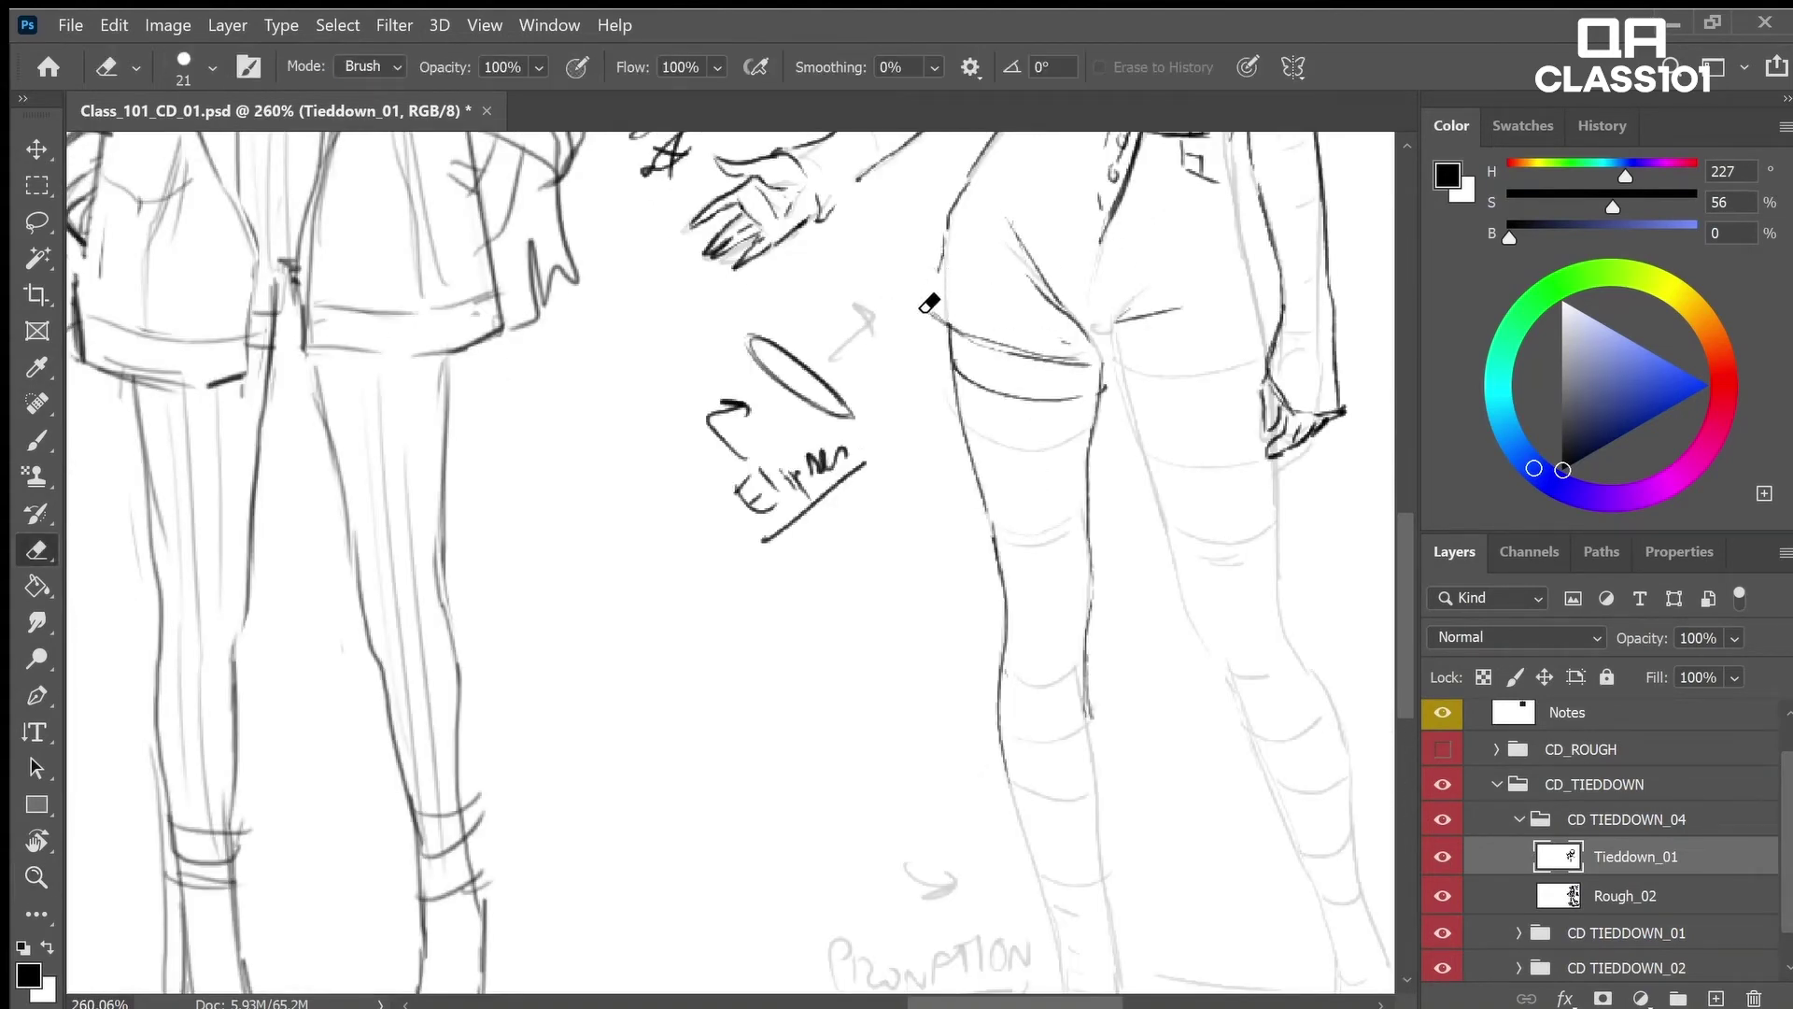
pyautogui.moveTo(925, 308)
pyautogui.mouseDown()
pyautogui.moveTo(1005, 375)
pyautogui.moveTo(989, 314)
pyautogui.moveTo(966, 303)
pyautogui.moveTo(1077, 344)
pyautogui.moveTo(935, 269)
pyautogui.moveTo(924, 304)
pyautogui.moveTo(970, 343)
pyautogui.moveTo(1074, 344)
pyautogui.mouseUp()
pyautogui.press('b')
pyautogui.press('e')
pyautogui.press('b')
pyautogui.press('e')
pyautogui.press('b')
# Redraw the curved line across the thigh lower down, below the cuff
pyautogui.moveTo(966, 399)
pyautogui.mouseDown()
pyautogui.moveTo(1065, 406)
pyautogui.moveTo(1082, 433)
pyautogui.mouseUp()
pyautogui.press('e')
pyautogui.press('z')
pyautogui.moveTo(1102, 364); pyautogui.dragTo(1049, 365)
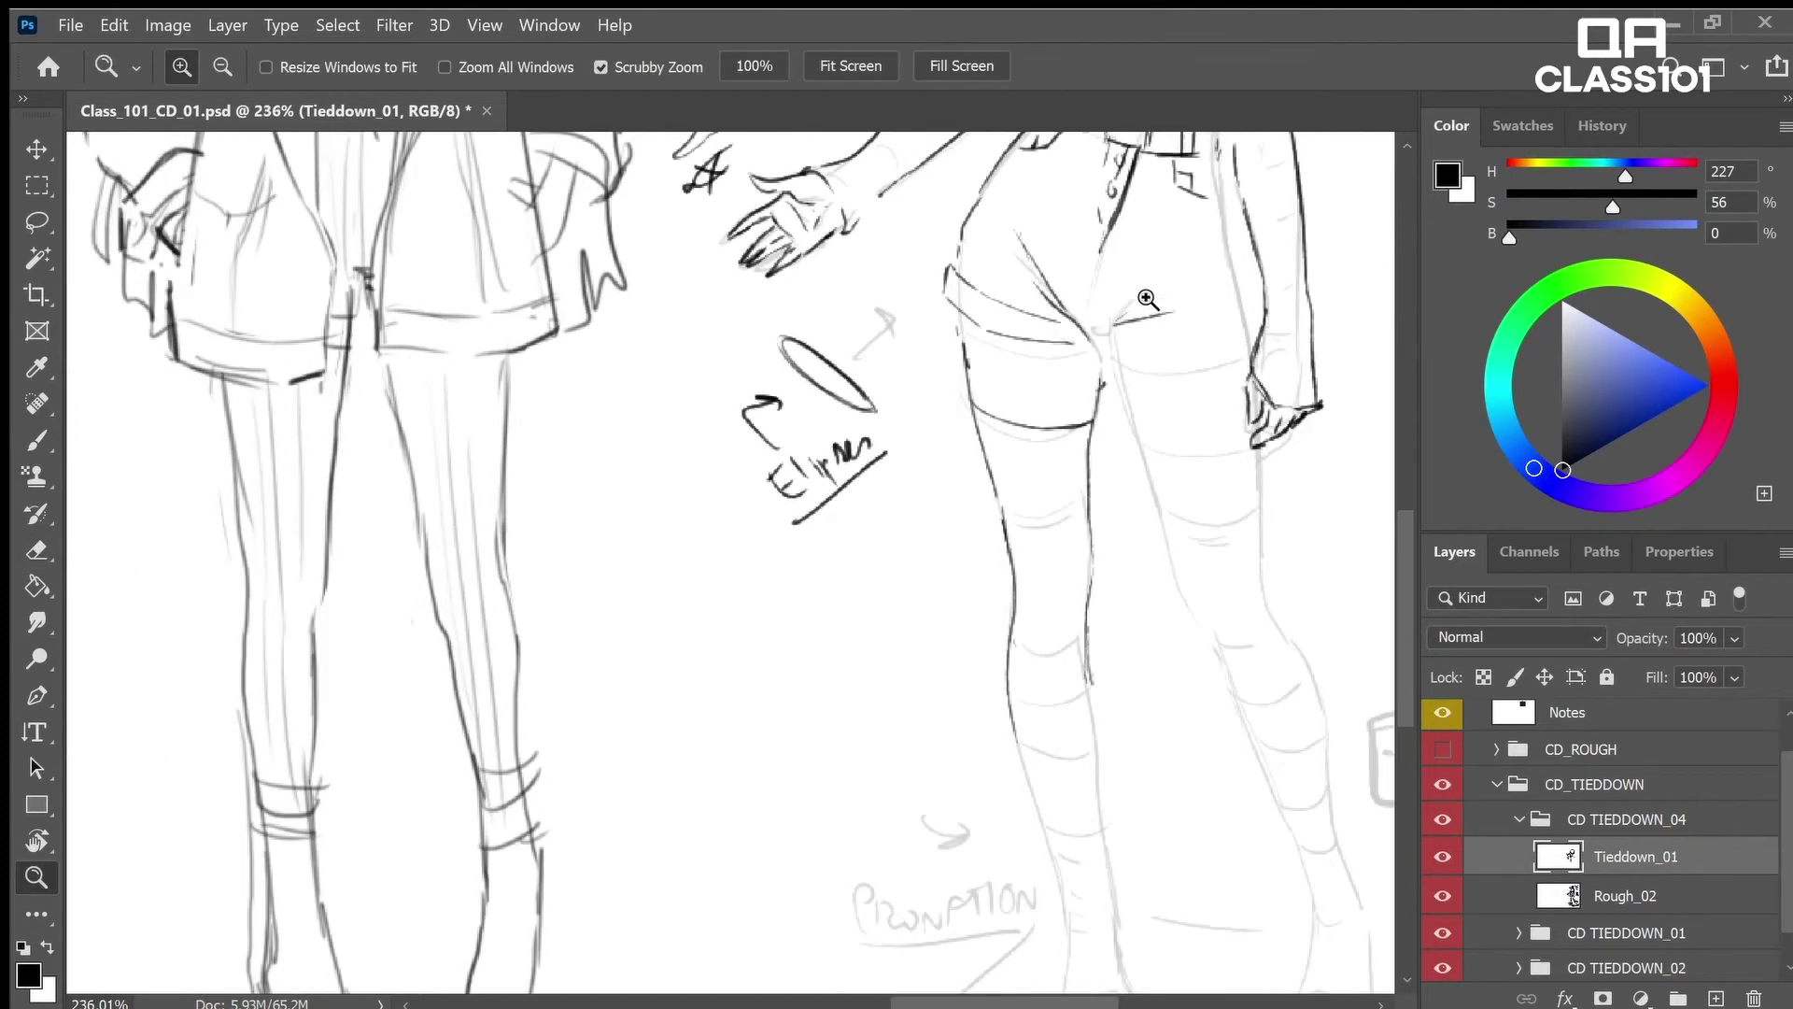
# Draw the cuff and outer hip contour of the shorts on the lowered-arm side
pyautogui.moveTo(1200, 374)
pyautogui.mouseDown()
pyautogui.moveTo(1043, 379)
pyautogui.moveTo(1155, 383)
pyautogui.mouseUp()
pyautogui.press('b')
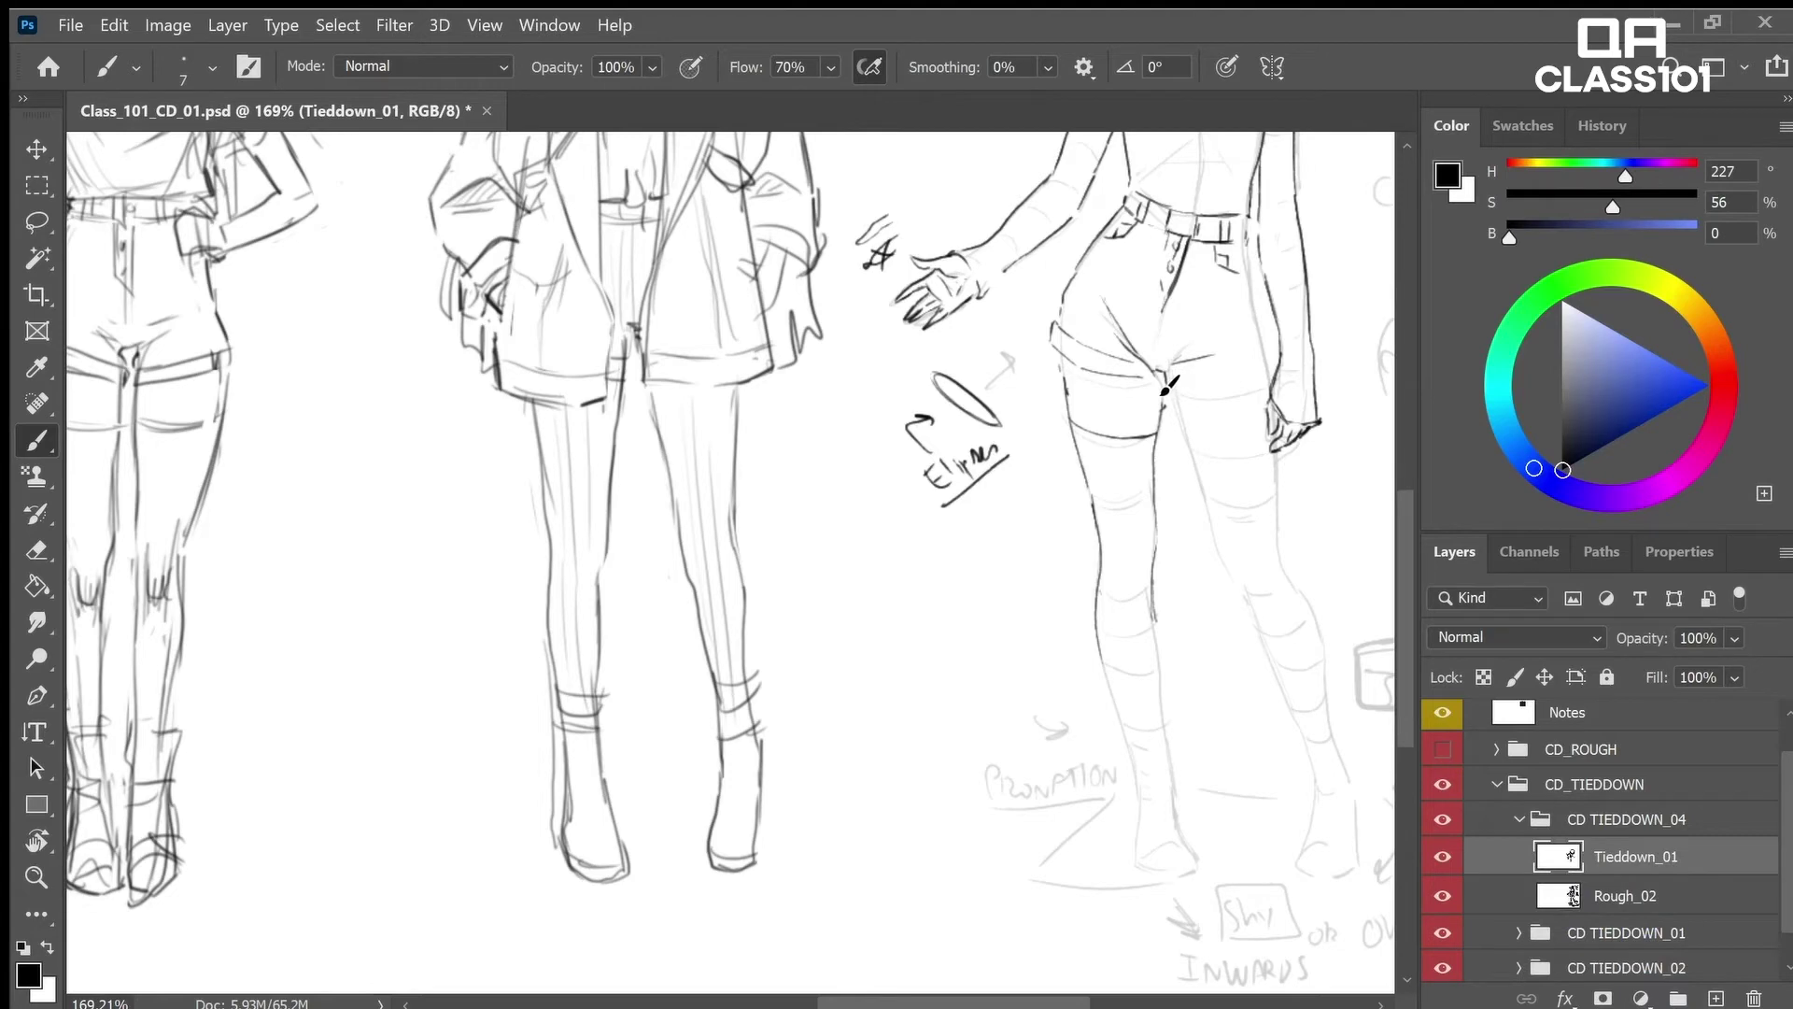
pyautogui.moveTo(1164, 393); pyautogui.dragTo(1266, 377)
pyautogui.press('z')
pyautogui.moveTo(1253, 301); pyautogui.dragTo(1238, 308)
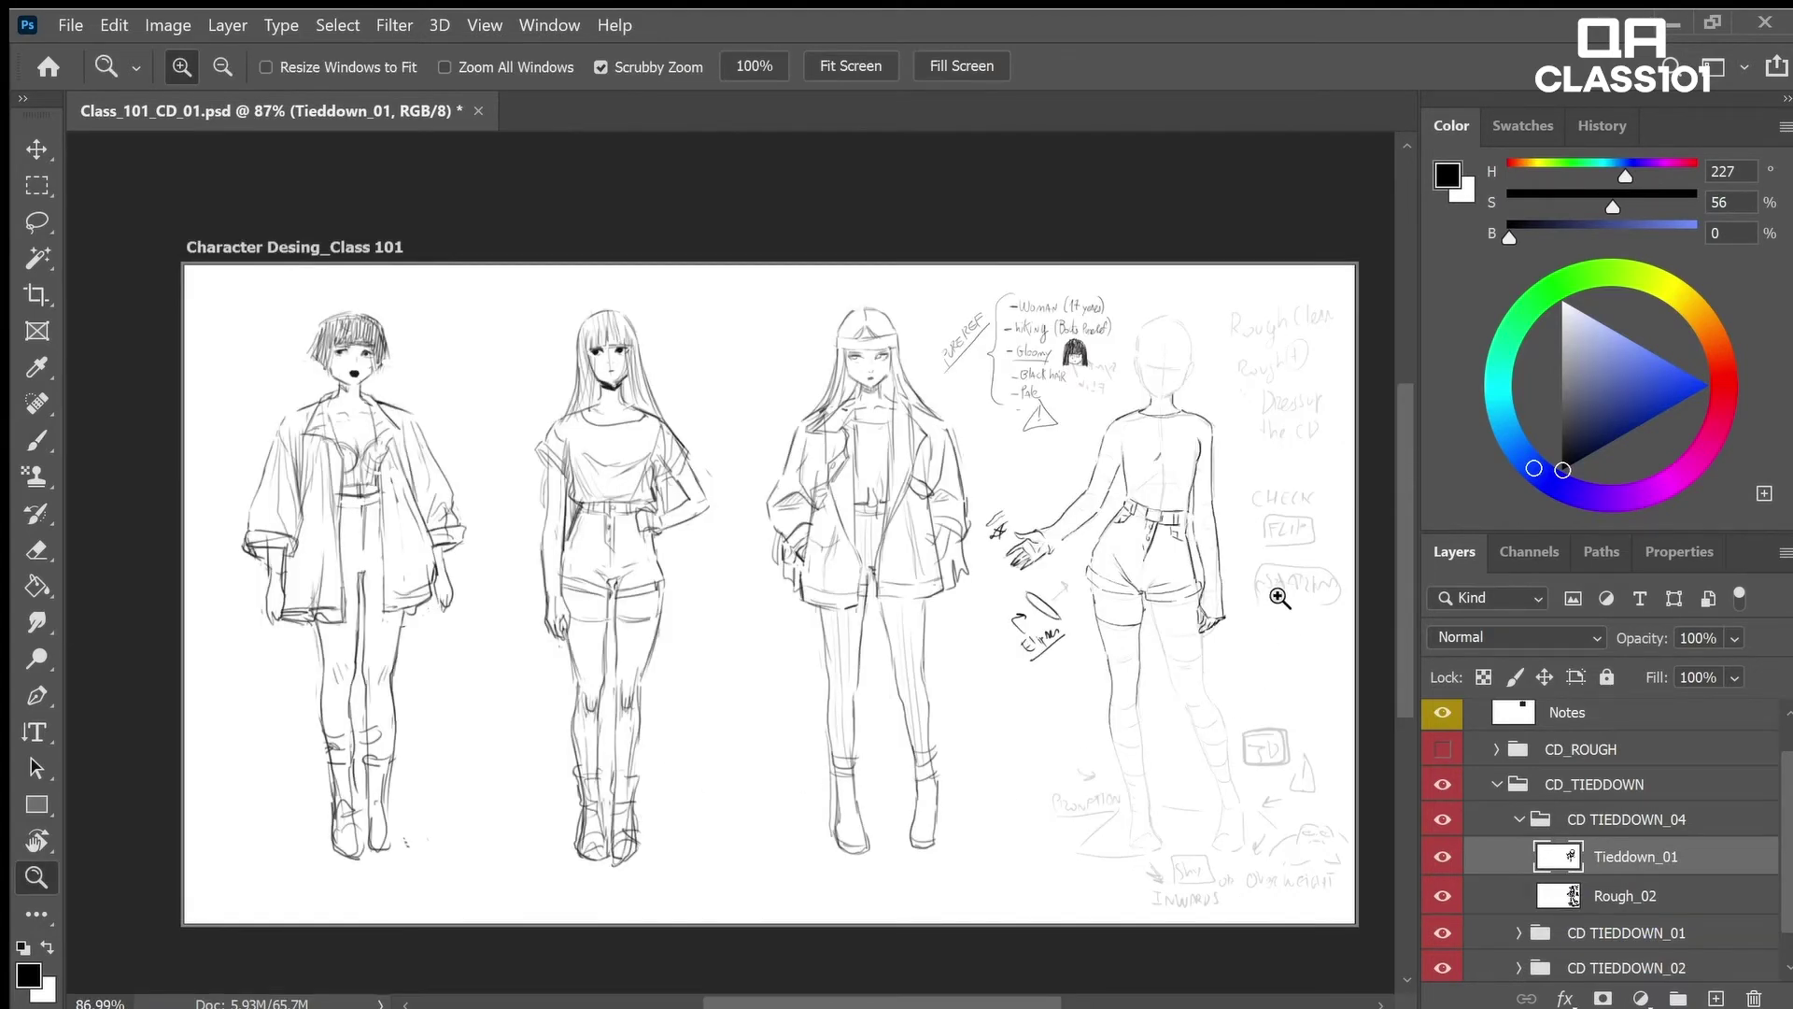
# Draw both thigh contours of the leg on the lowered-arm side down to the knee, with a curved line across the thigh
pyautogui.moveTo(1244, 672); pyautogui.dragTo(1284, 682)
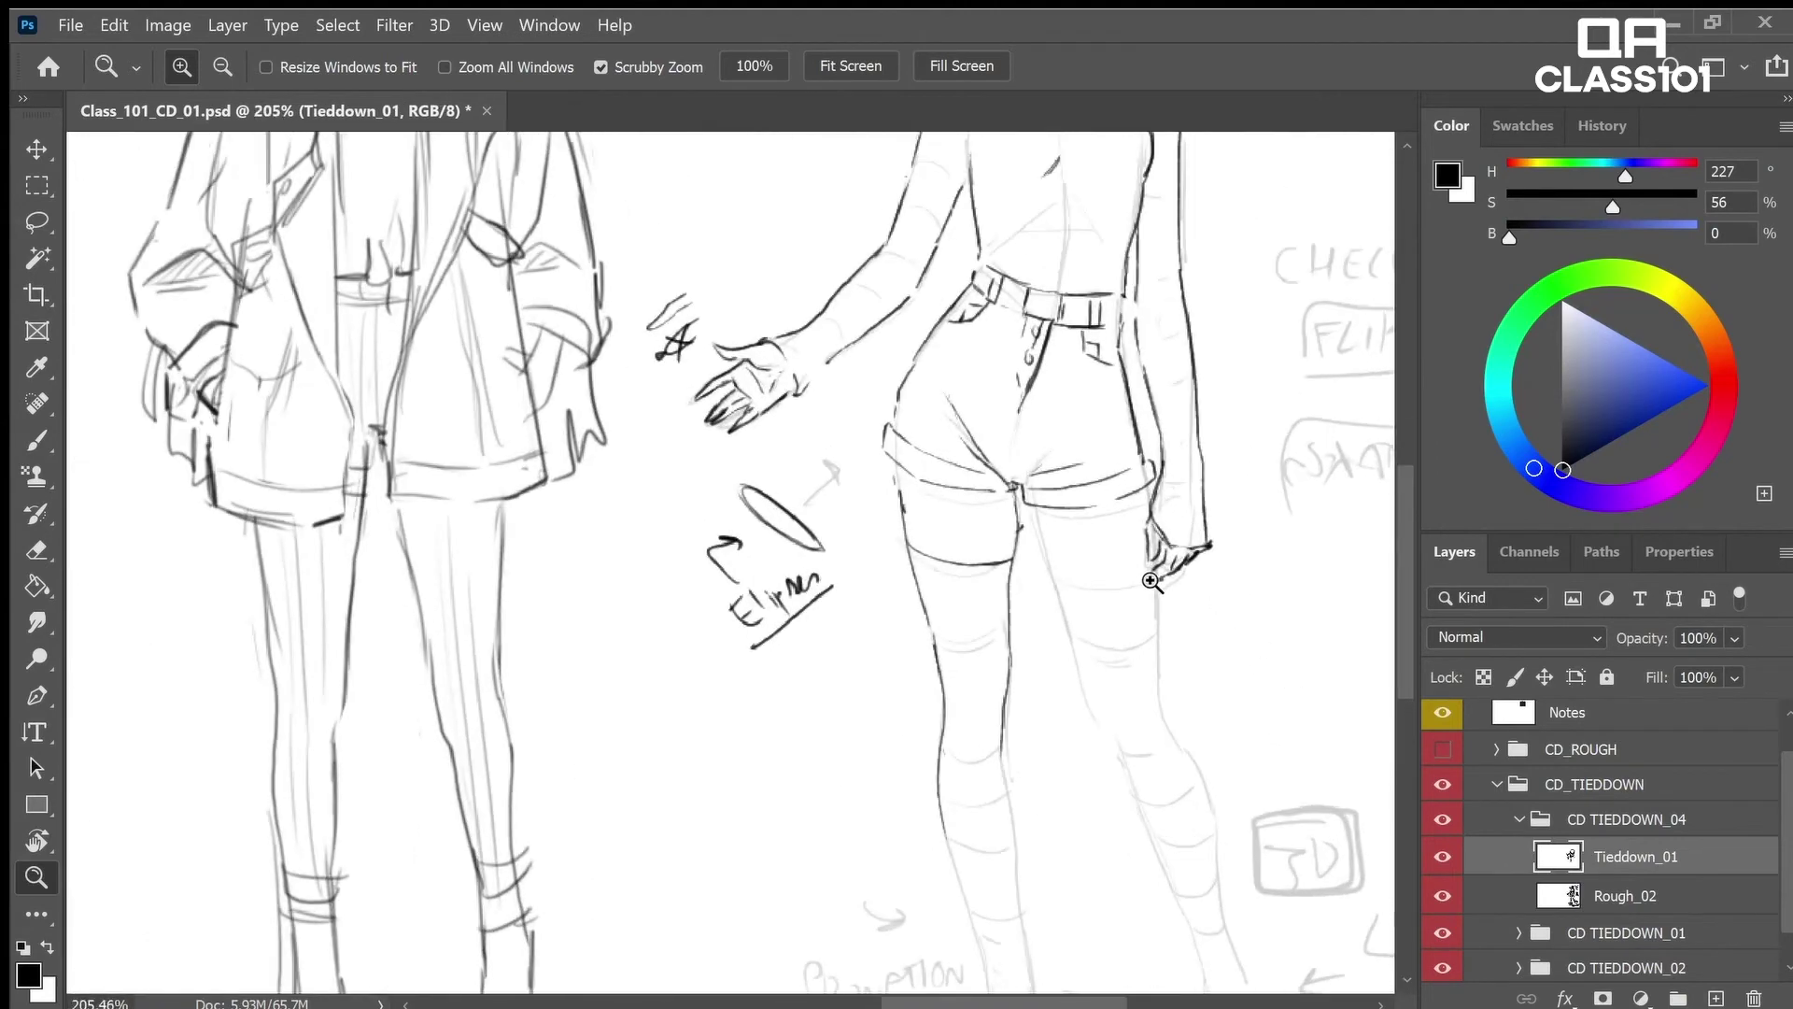
pyautogui.press('b')
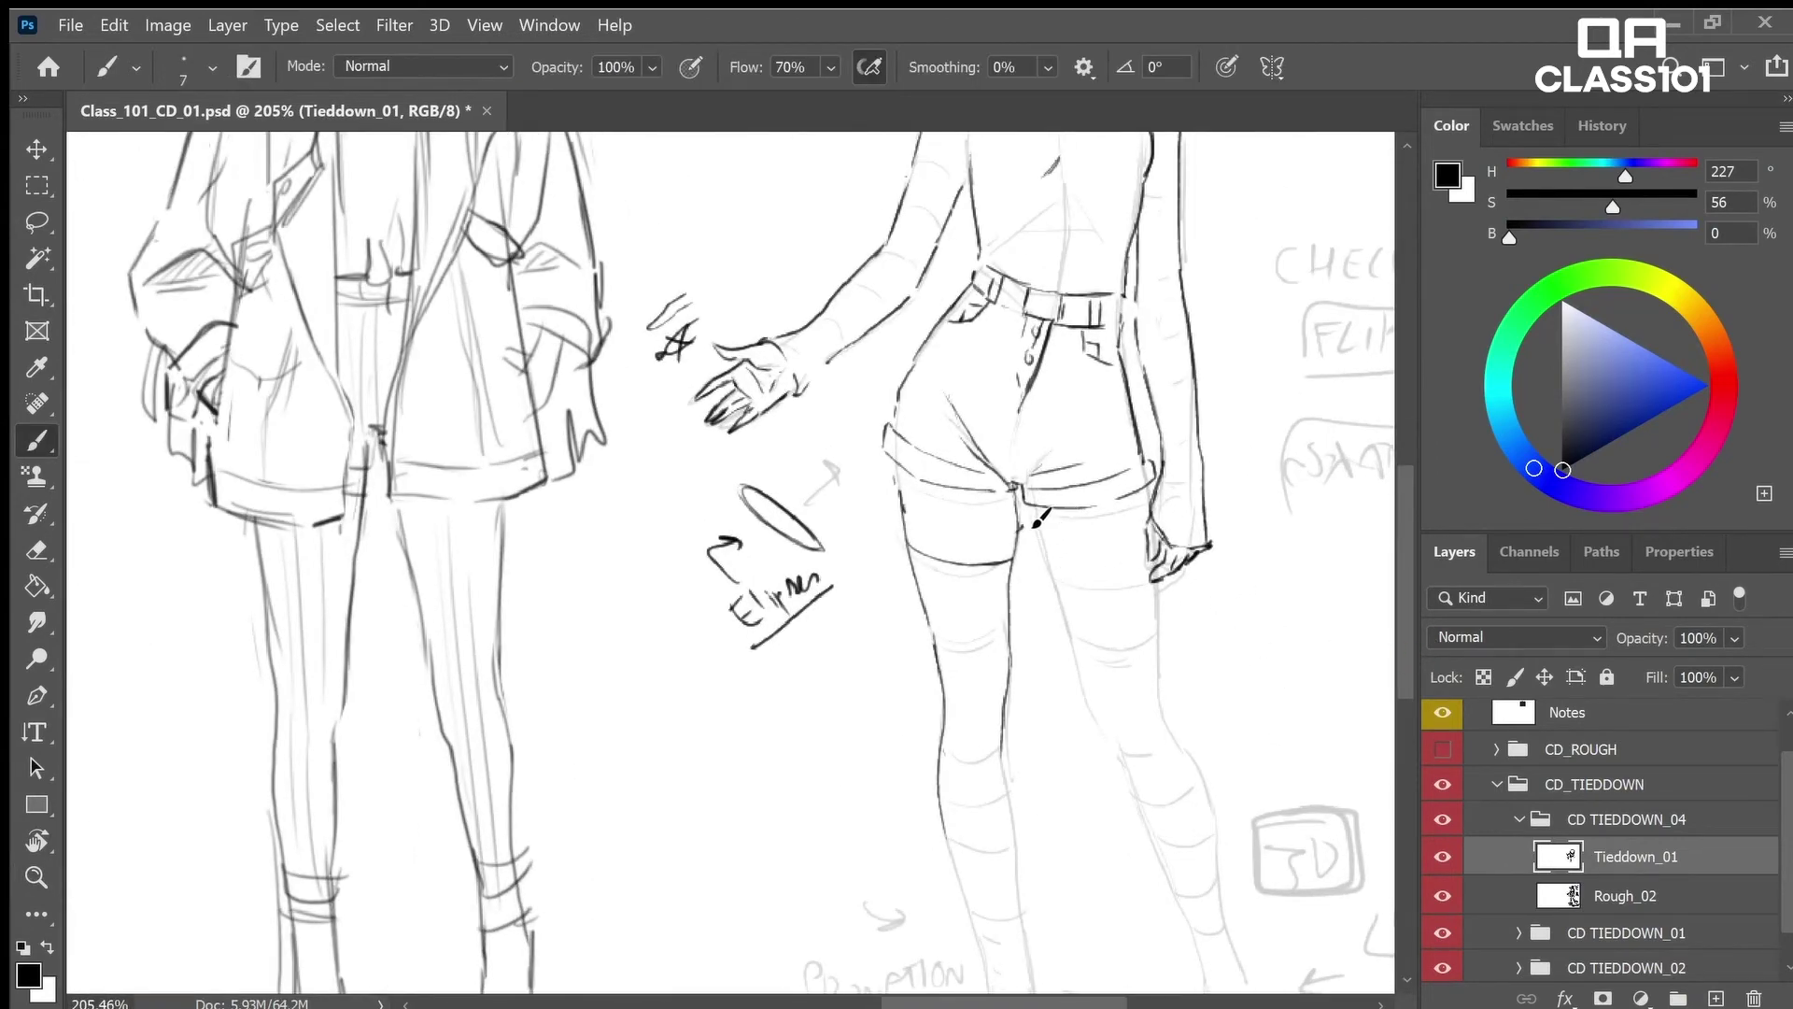
pyautogui.moveTo(1039, 558); pyautogui.dragTo(1121, 777)
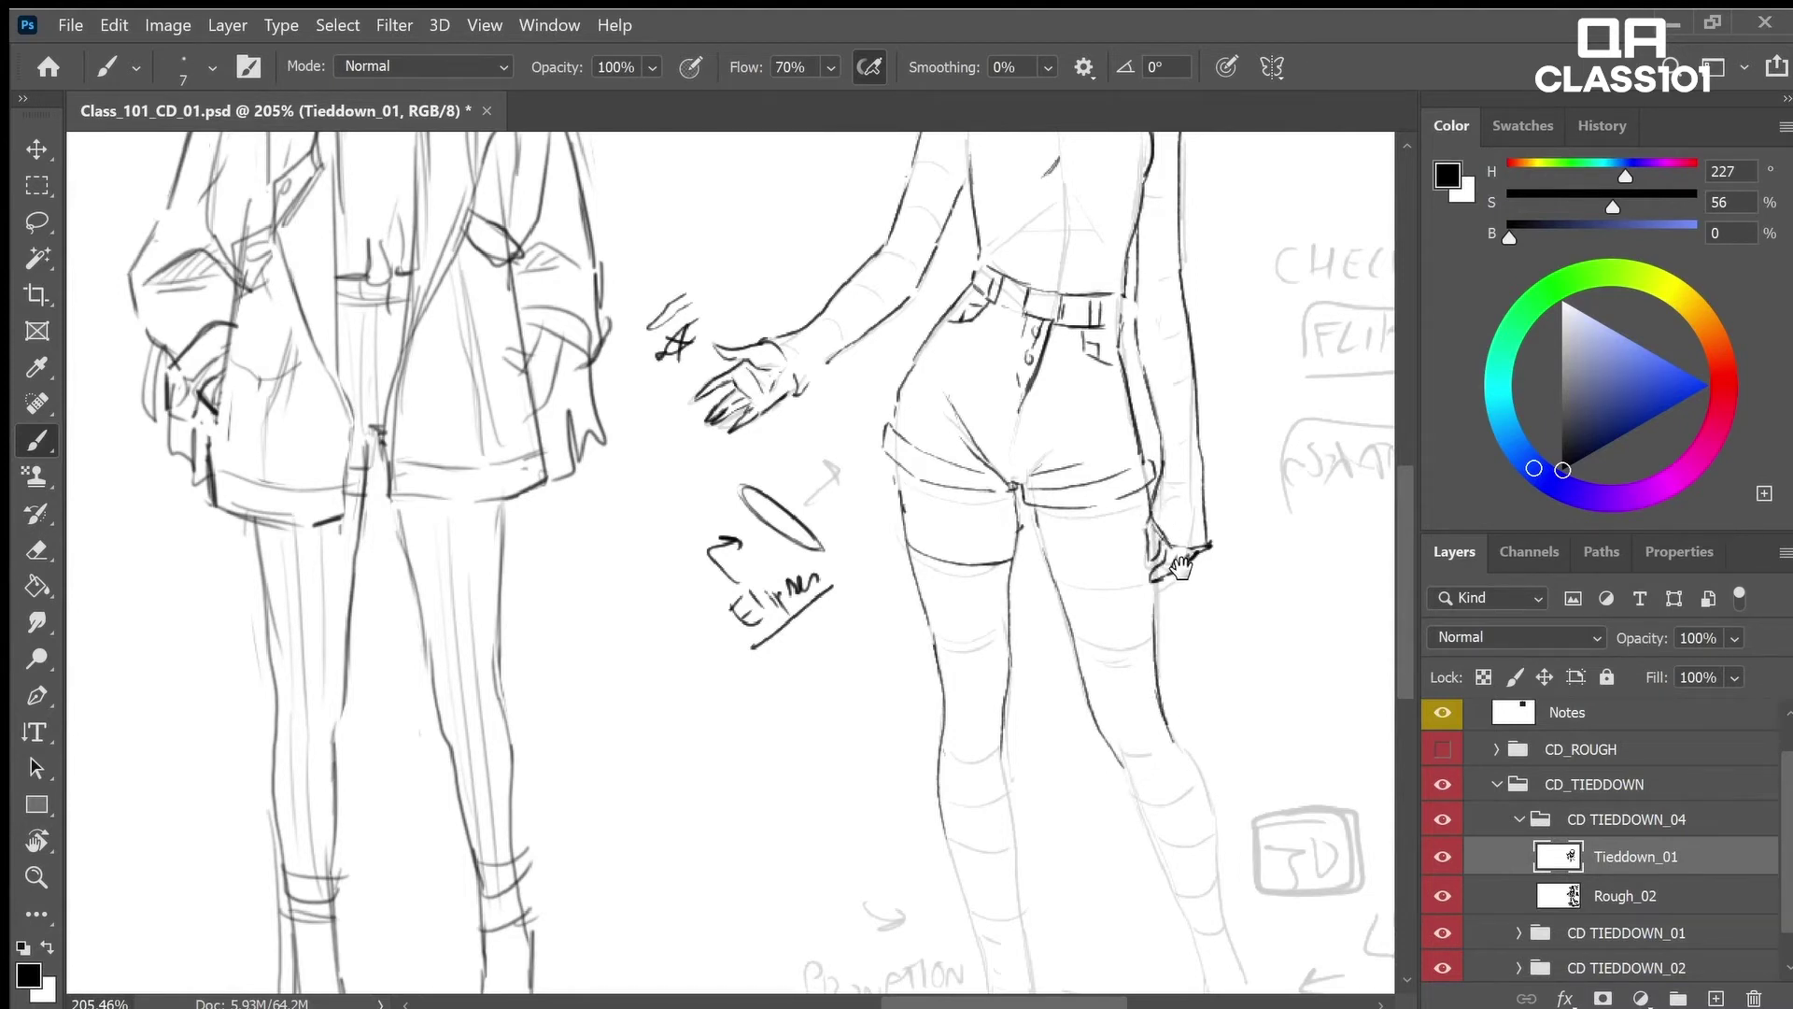
pyautogui.scroll(-3, 1179, 568)
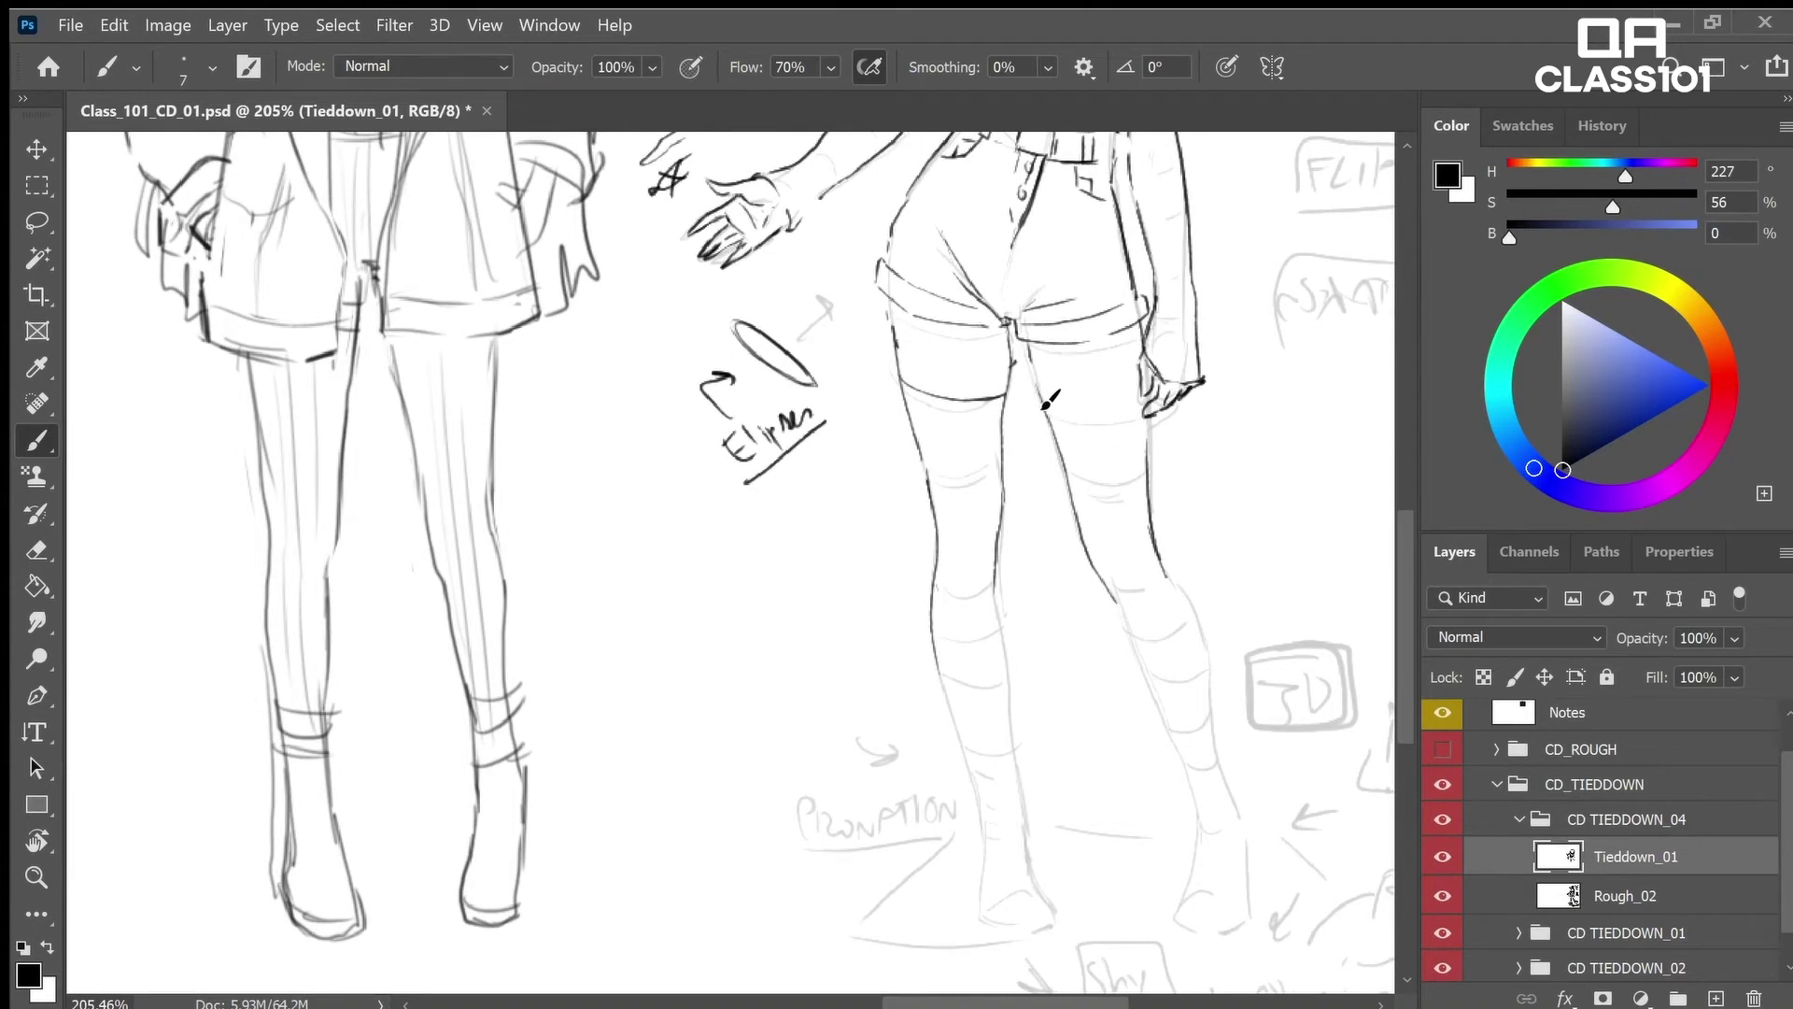
pyautogui.moveTo(1038, 387); pyautogui.dragTo(1126, 408)
# Draw the knee marks and calf down to the boot's top edge on the extended-arm side's leg, noting "BOOTS" beside it
pyautogui.moveTo(955, 555); pyautogui.dragTo(964, 575)
pyautogui.moveTo(933, 587); pyautogui.dragTo(956, 740)
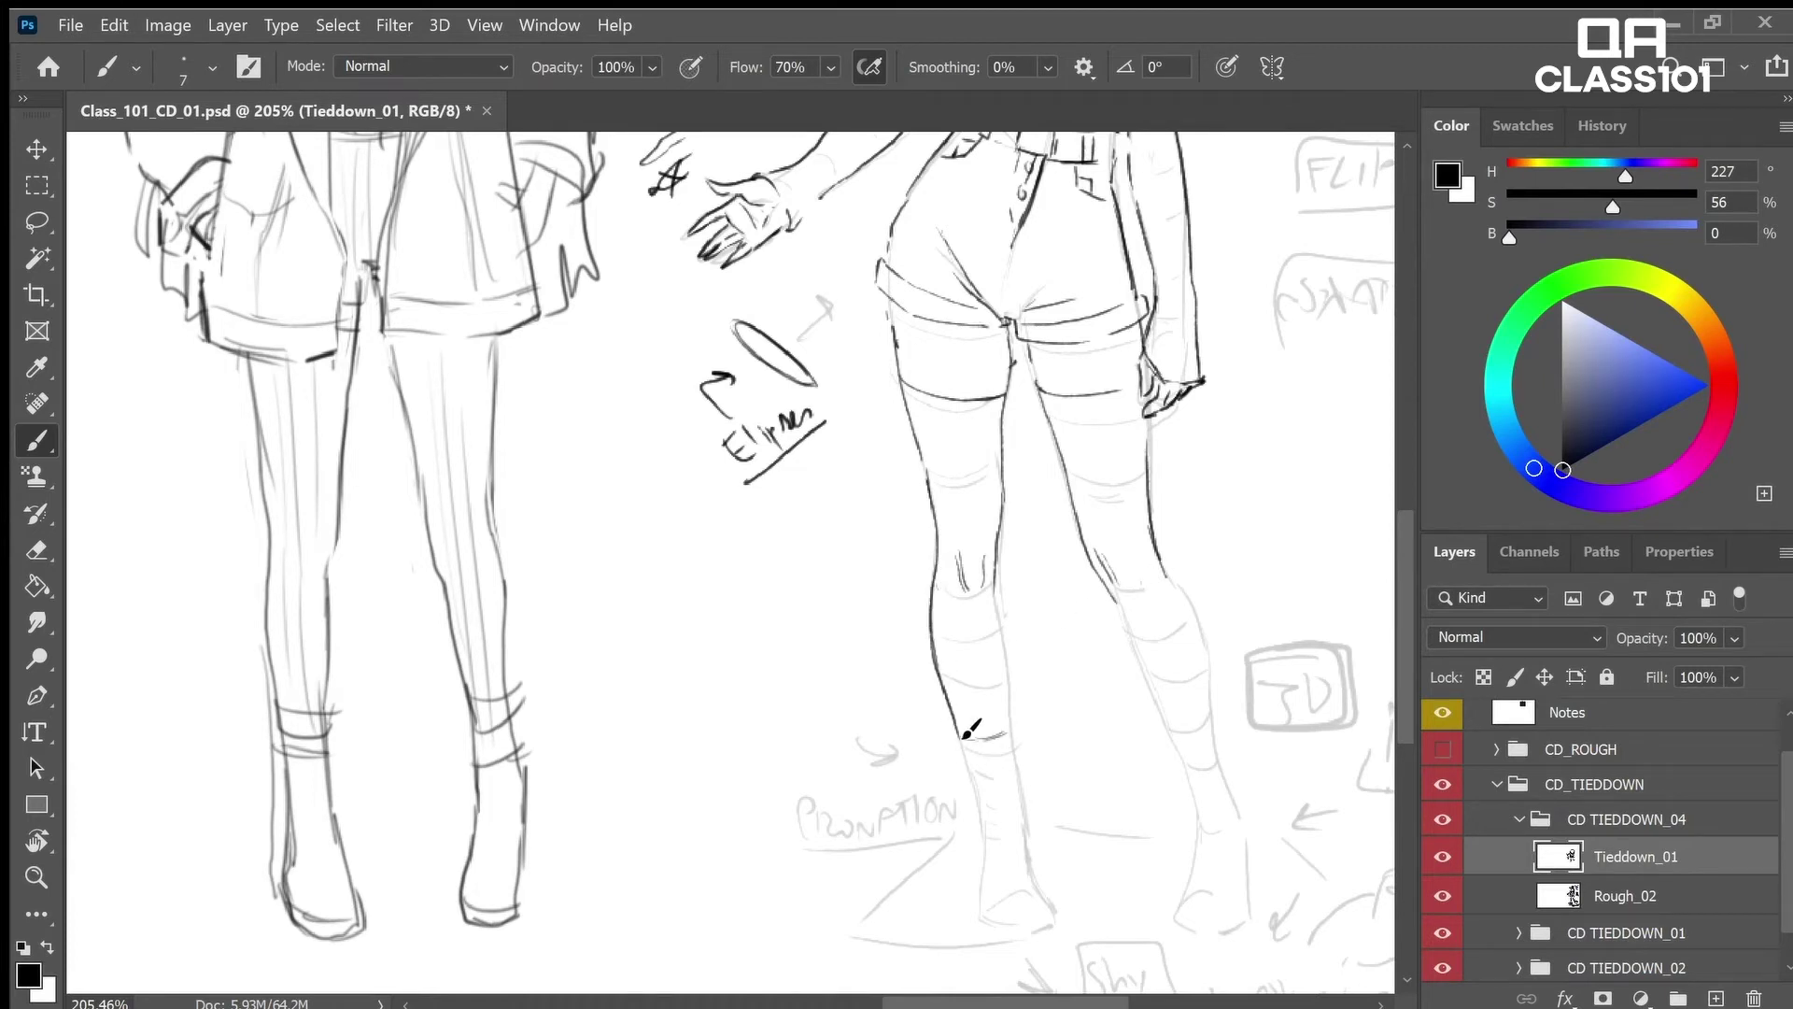
pyautogui.moveTo(995, 740); pyautogui.dragTo(951, 735)
pyautogui.moveTo(747, 744)
pyautogui.mouseDown()
pyautogui.moveTo(758, 777)
pyautogui.moveTo(822, 731)
pyautogui.mouseUp()
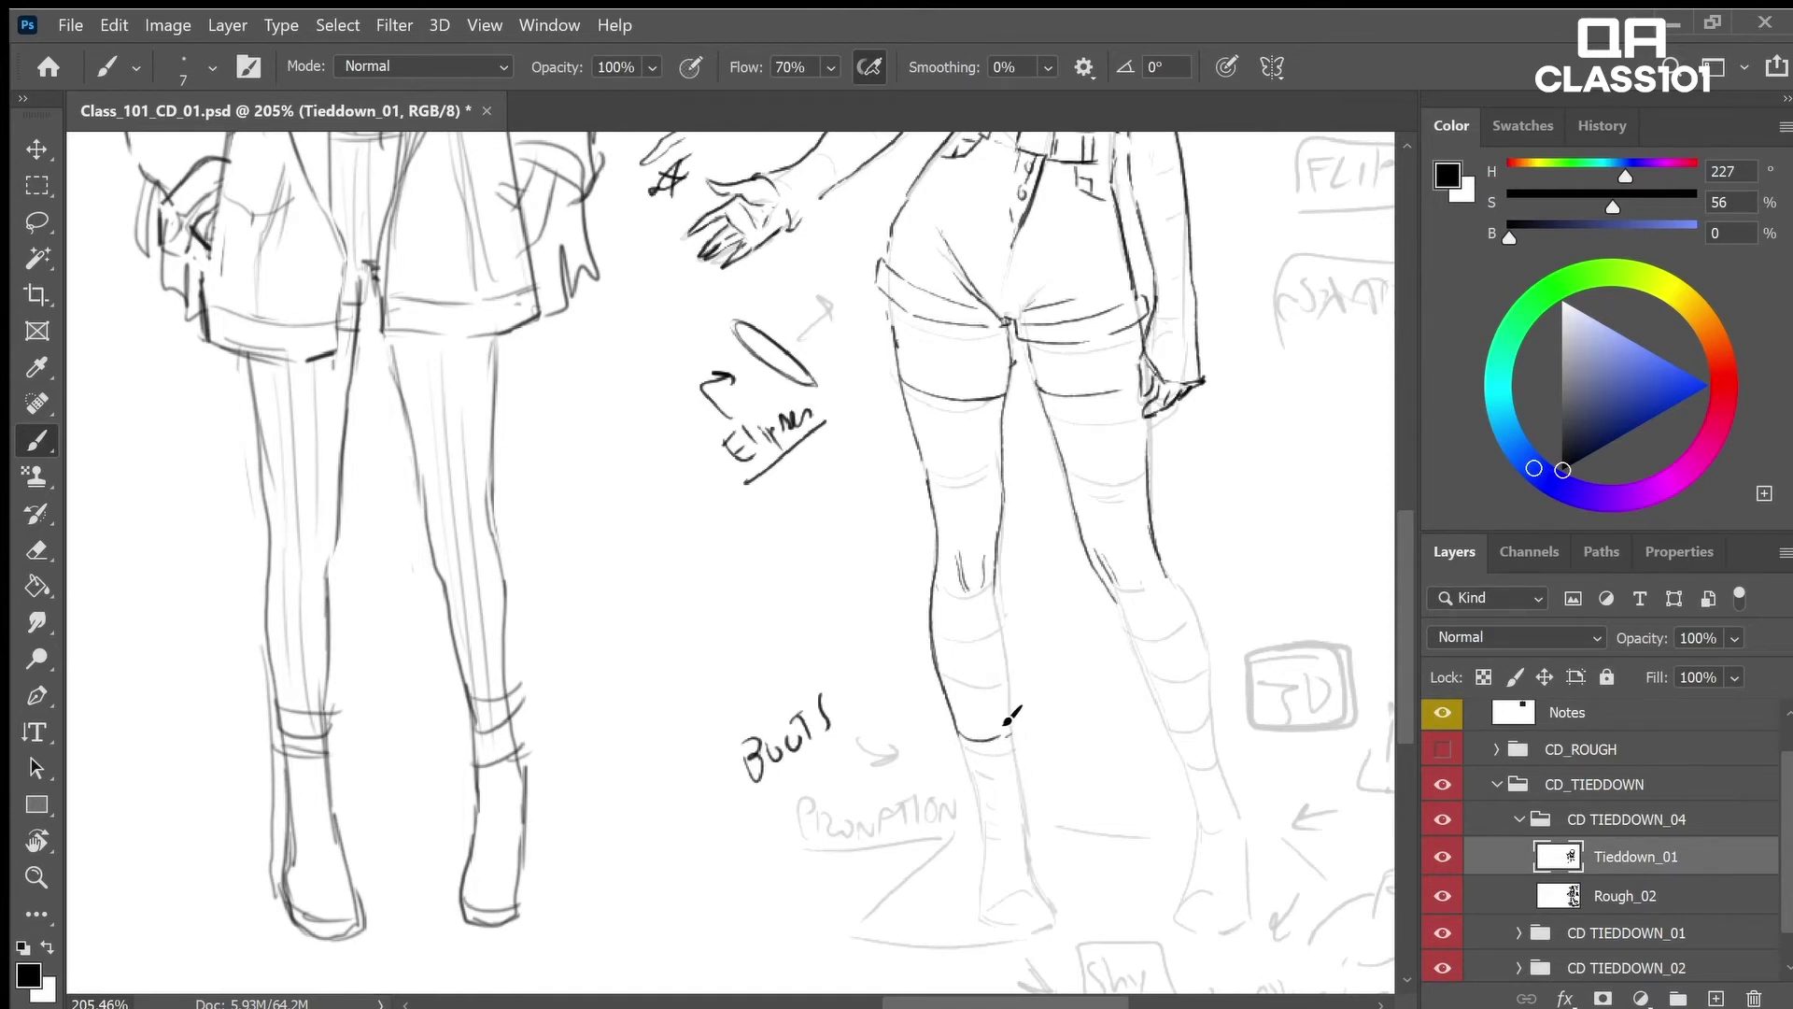
pyautogui.moveTo(1007, 731); pyautogui.dragTo(996, 597)
# Draw the calf contours of the leg on the lowered-arm side and write "REF" above the boots note
pyautogui.moveTo(1110, 607); pyautogui.dragTo(1167, 736)
pyautogui.moveTo(1214, 707); pyautogui.dragTo(1170, 581)
pyautogui.moveTo(713, 720)
pyautogui.mouseDown()
pyautogui.moveTo(769, 674)
pyautogui.moveTo(789, 696)
pyautogui.mouseUp()
pyautogui.moveTo(1131, 618); pyautogui.dragTo(1200, 618)
# Sketch a small chicken drumstick beside the calf, with an arrow toward the leg and the word "Yumi" above it
pyautogui.moveTo(848, 431)
pyautogui.mouseDown()
pyautogui.moveTo(827, 475)
pyautogui.moveTo(870, 568)
pyautogui.moveTo(871, 445)
pyautogui.moveTo(835, 439)
pyautogui.mouseUp()
pyautogui.moveTo(870, 564)
pyautogui.mouseDown()
pyautogui.moveTo(870, 607)
pyautogui.moveTo(891, 607)
pyautogui.moveTo(882, 566)
pyautogui.mouseUp()
pyautogui.moveTo(838, 465); pyautogui.dragTo(839, 454)
pyautogui.moveTo(847, 474); pyautogui.dragTo(851, 486)
pyautogui.moveTo(1175, 548); pyautogui.dragTo(1168, 534)
pyautogui.moveTo(782, 379); pyautogui.dragTo(804, 413)
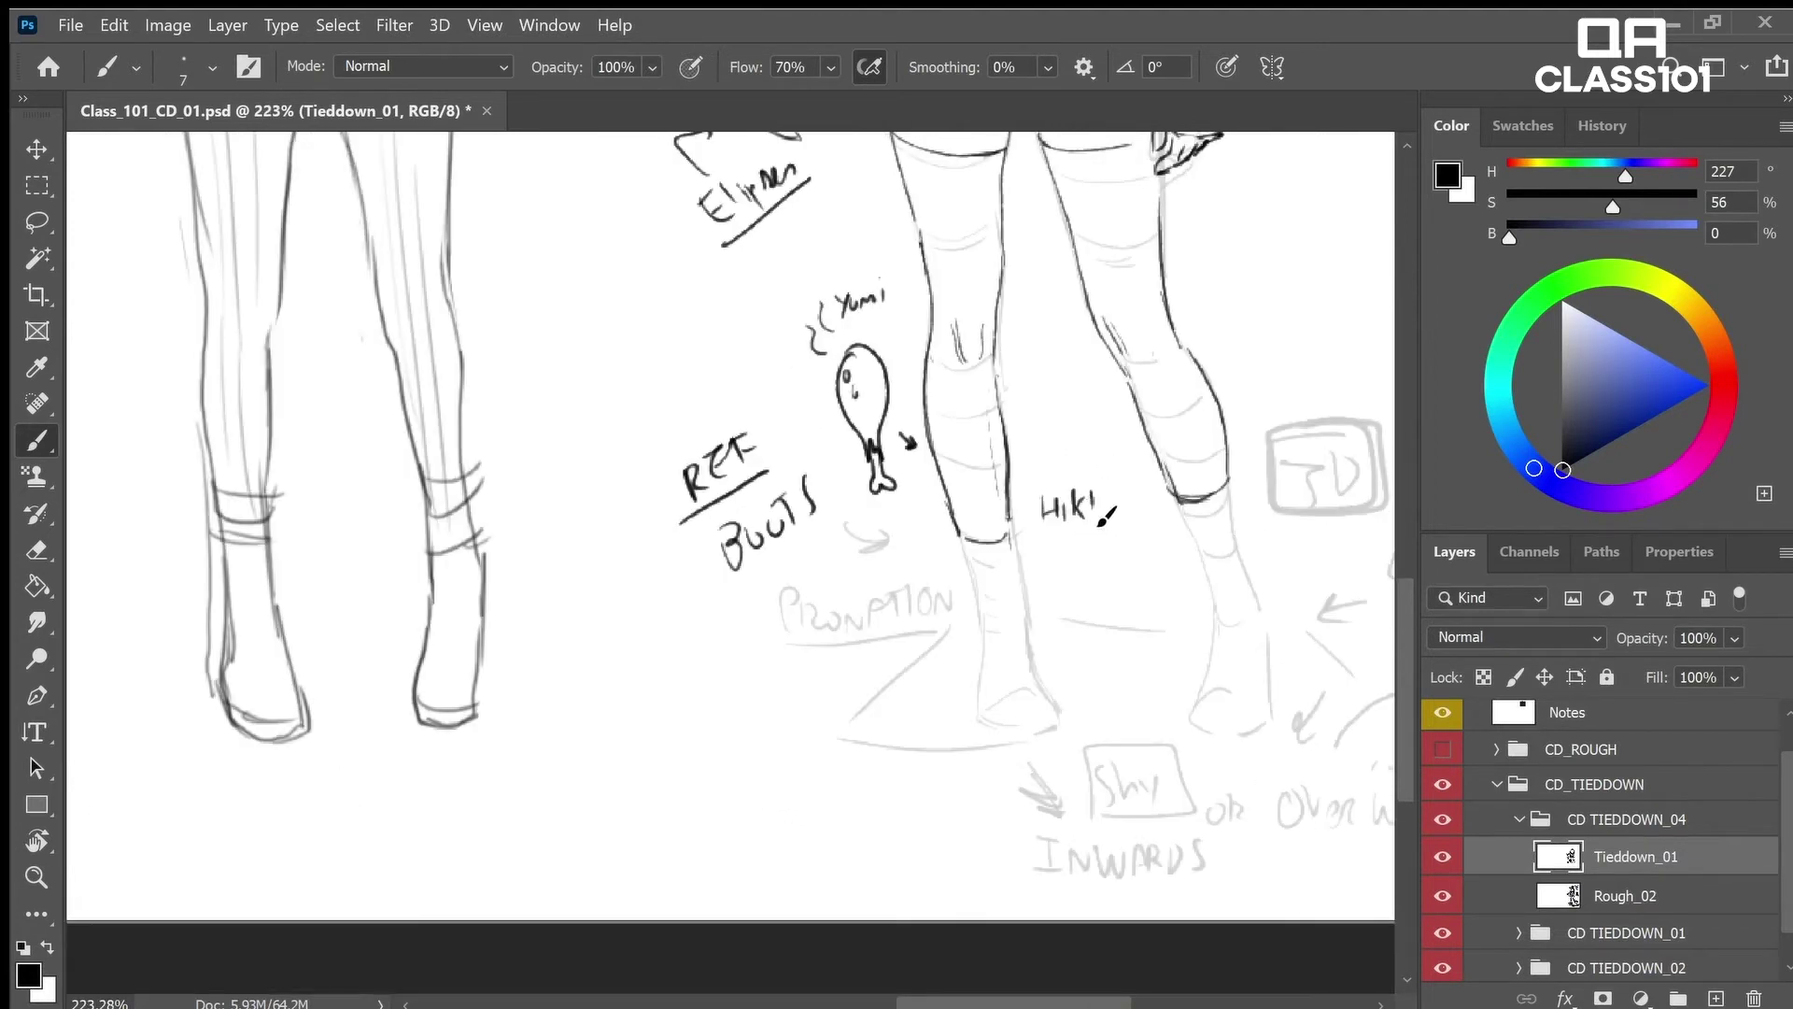
# Write the note "HIKING" between the calves and undo the last stroke
pyautogui.moveTo(1138, 492); pyautogui.dragTo(1132, 504)
pyautogui.moveTo(1100, 476)
pyautogui.mouseDown()
pyautogui.moveTo(1089, 488)
pyautogui.moveTo(1208, 519)
pyautogui.mouseUp()
pyautogui.hotkey('ctrl', 'z')
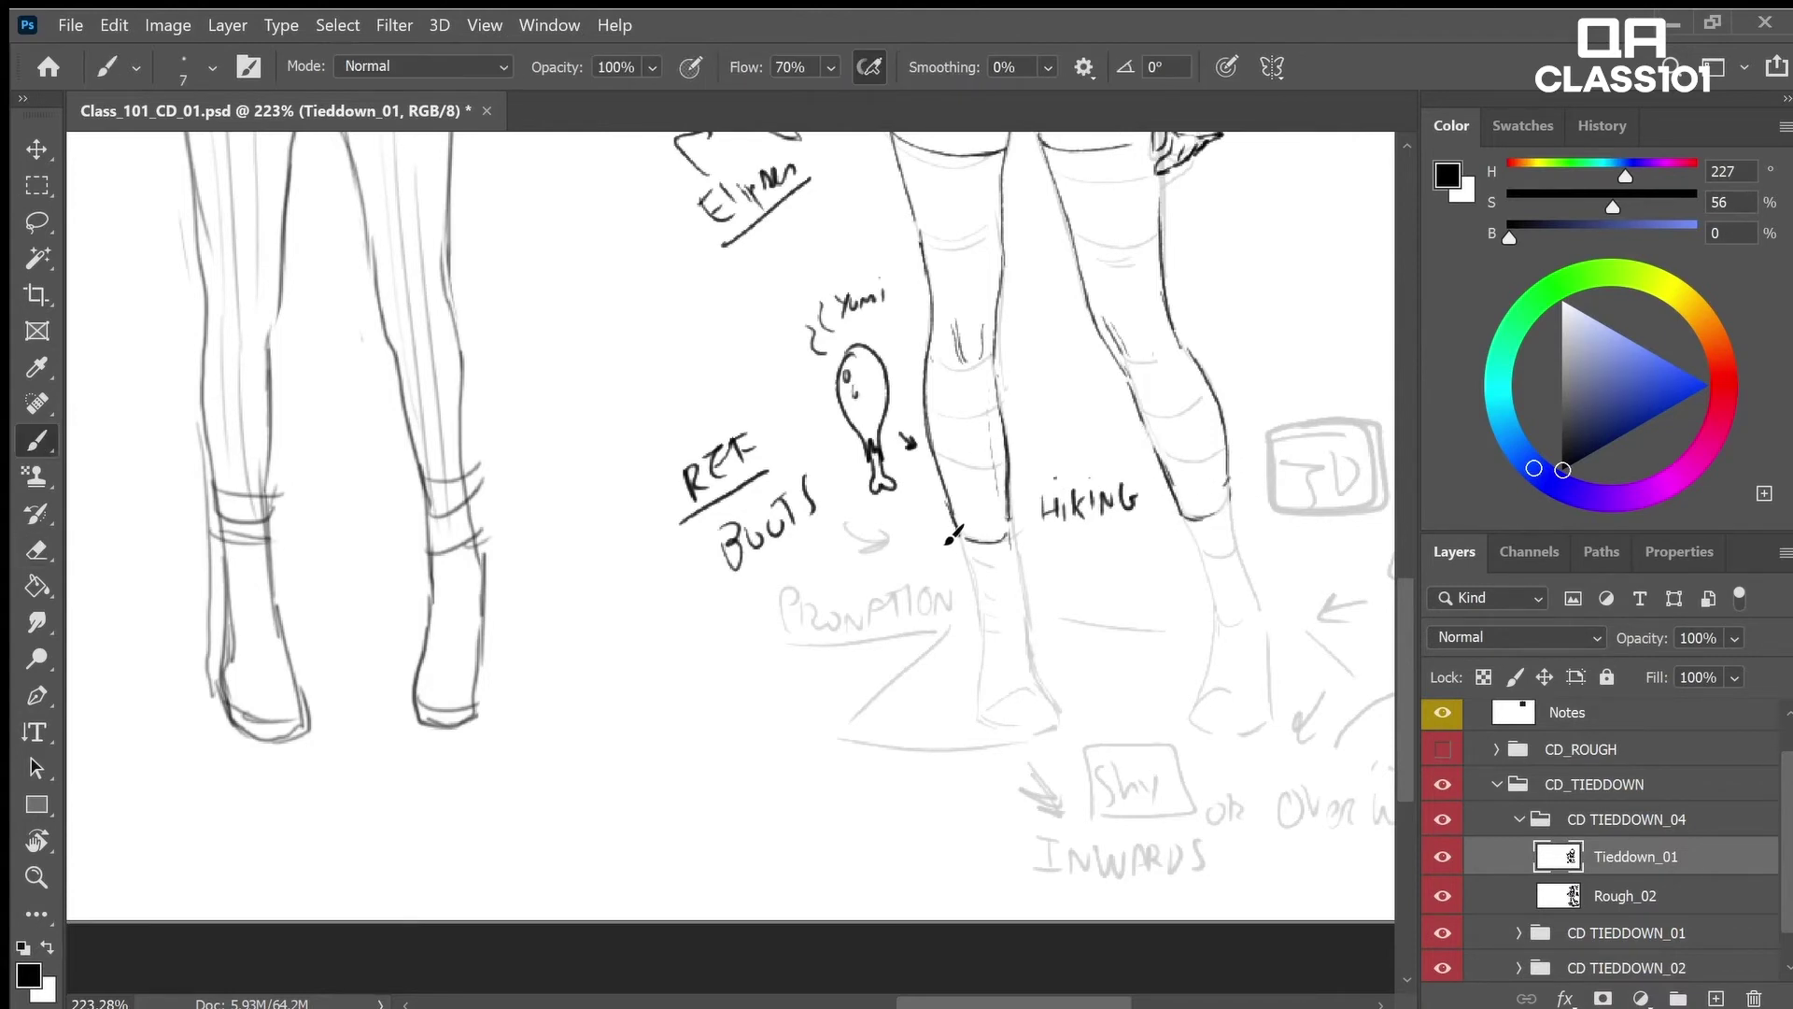
# Draw the boot shaft's sides on the extended-arm side's leg and expand the note between the calves to "BIG HIKING SHOES"
pyautogui.moveTo(949, 532); pyautogui.dragTo(962, 566)
pyautogui.moveTo(947, 525); pyautogui.dragTo(971, 602)
pyautogui.moveTo(1050, 435); pyautogui.dragTo(1071, 457)
pyautogui.moveTo(1092, 435); pyautogui.dragTo(1089, 458)
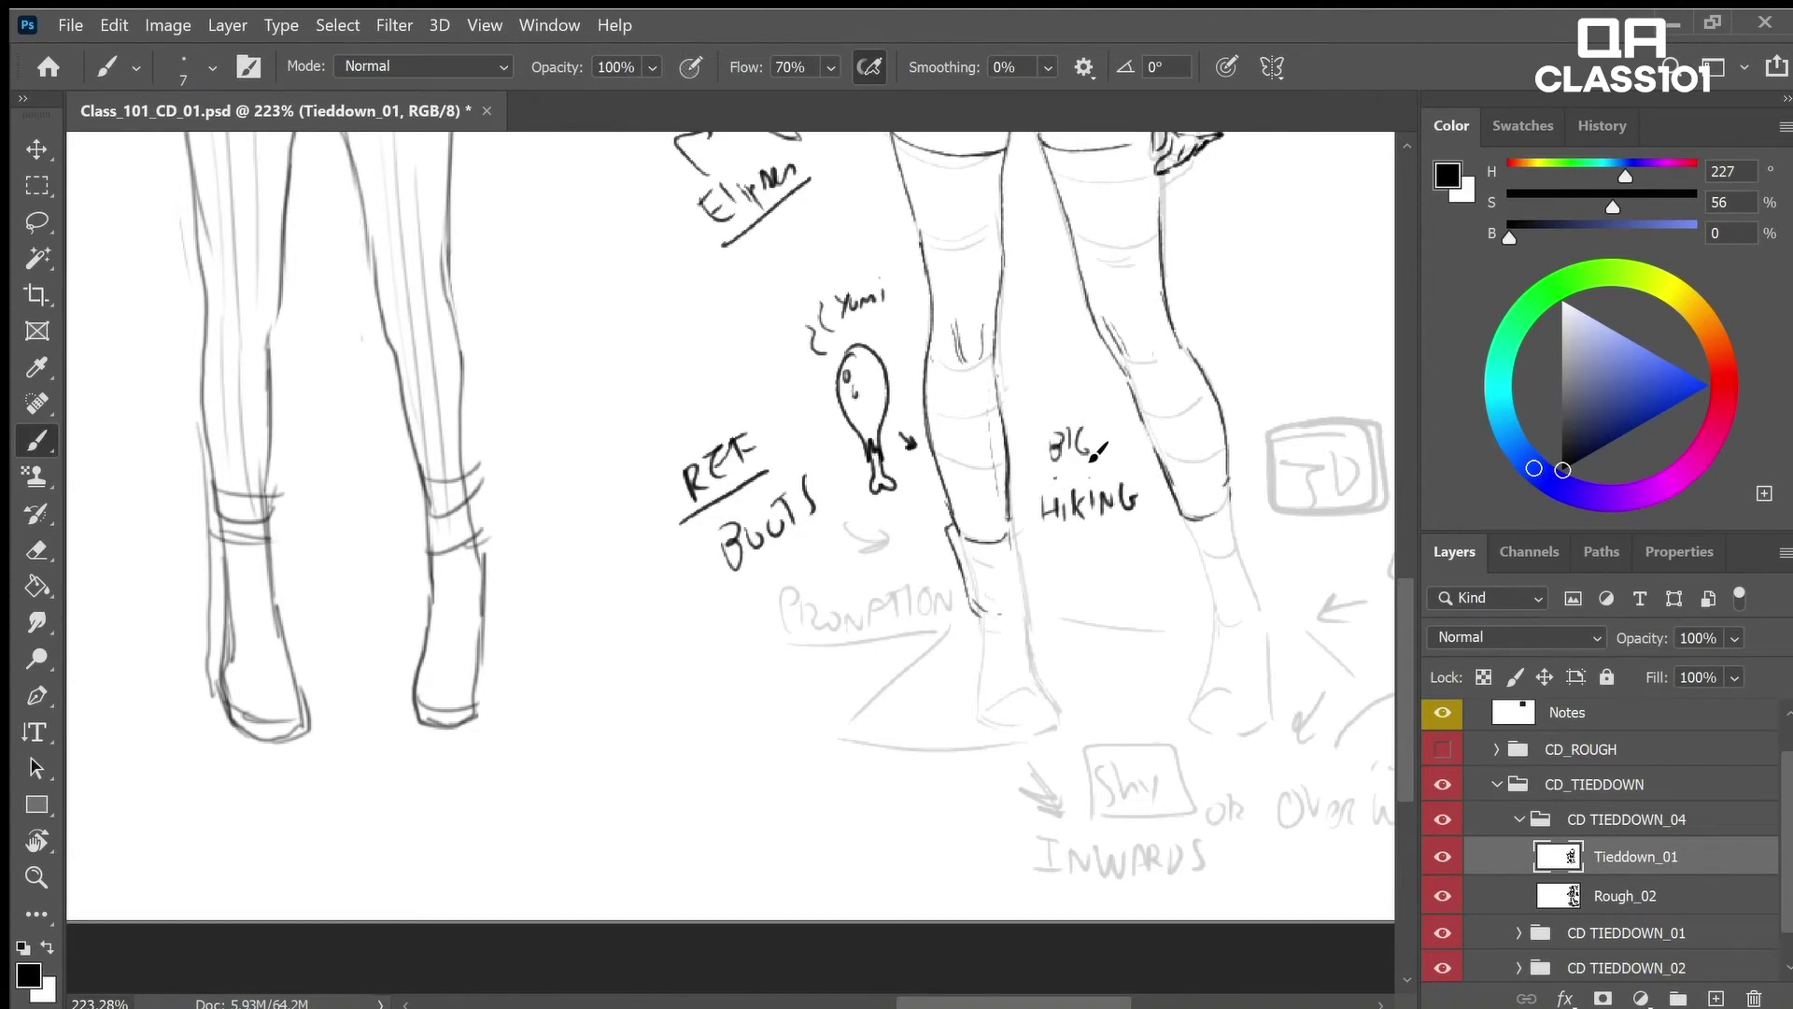
pyautogui.moveTo(1066, 551); pyautogui.dragTo(1073, 571)
pyautogui.moveTo(1081, 549)
pyautogui.mouseDown()
pyautogui.moveTo(1084, 571)
pyautogui.moveTo(1122, 567)
pyautogui.mouseUp()
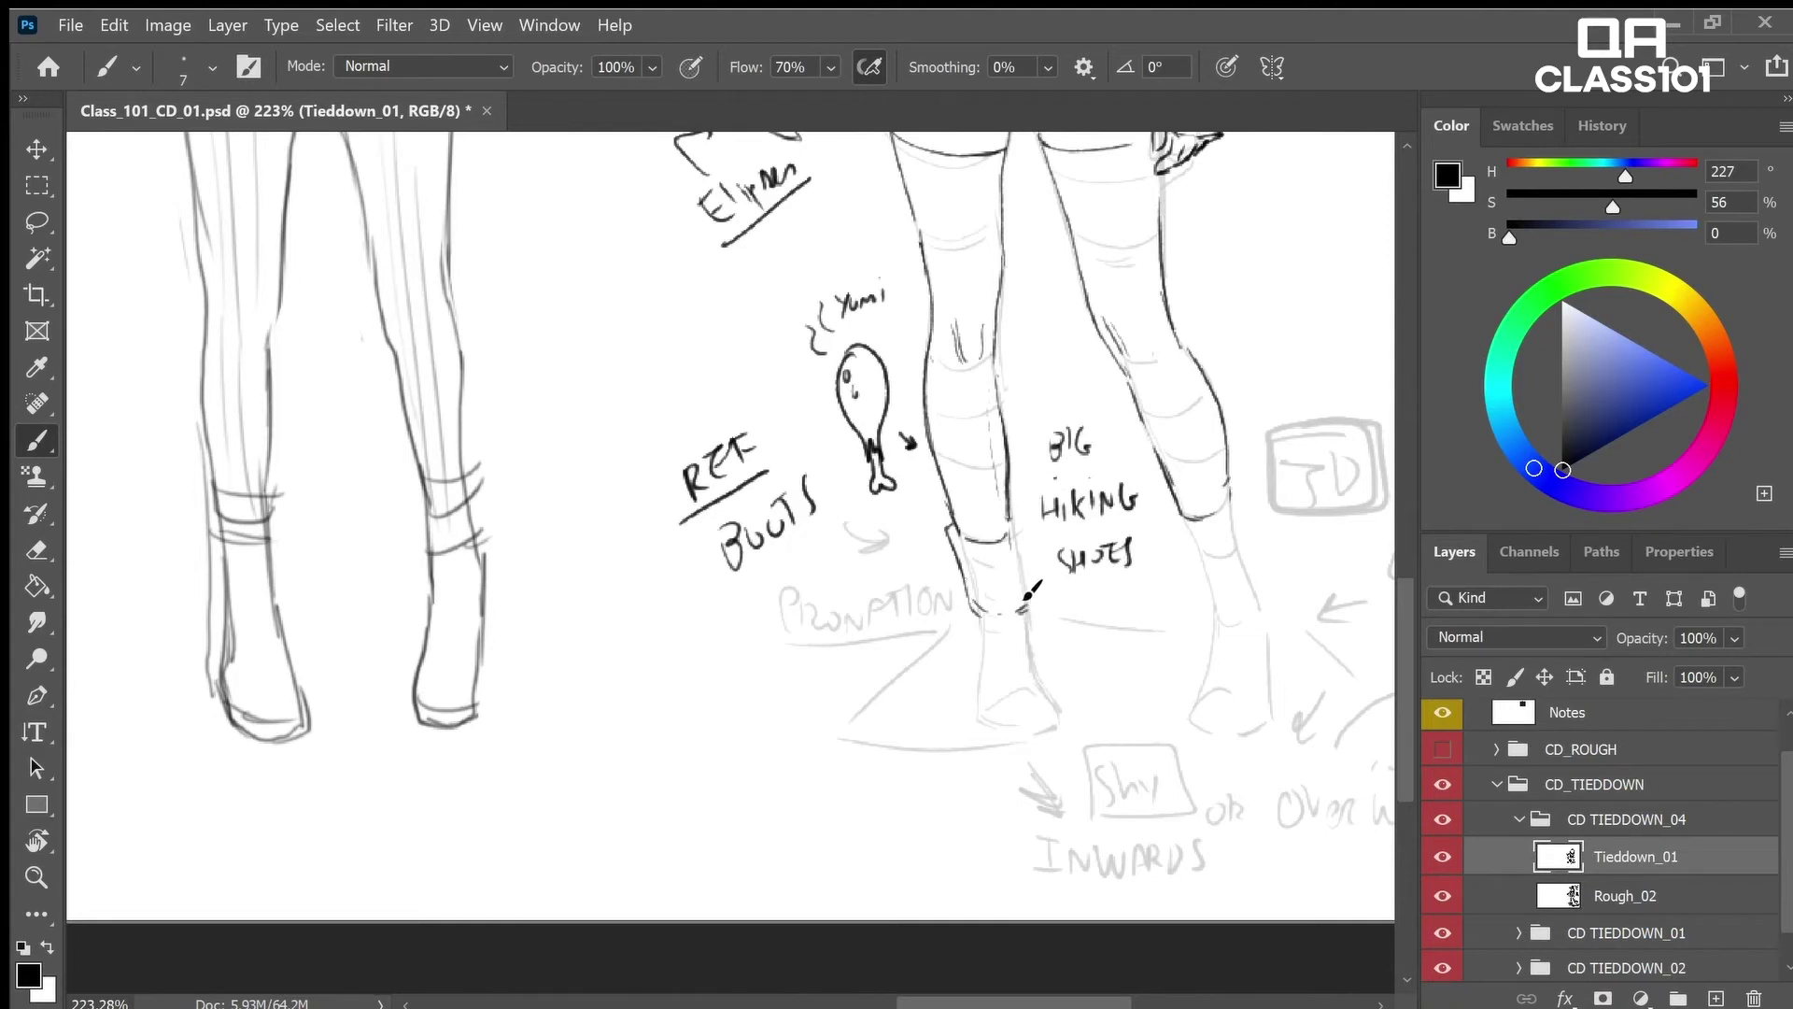
pyautogui.moveTo(1023, 604); pyautogui.dragTo(1022, 541)
pyautogui.moveTo(948, 529); pyautogui.dragTo(966, 601)
pyautogui.moveTo(834, 557); pyautogui.dragTo(889, 553)
pyautogui.moveTo(833, 560)
pyautogui.mouseDown()
pyautogui.moveTo(840, 612)
pyautogui.moveTo(893, 571)
pyautogui.moveTo(849, 512)
pyautogui.moveTo(865, 549)
pyautogui.mouseUp()
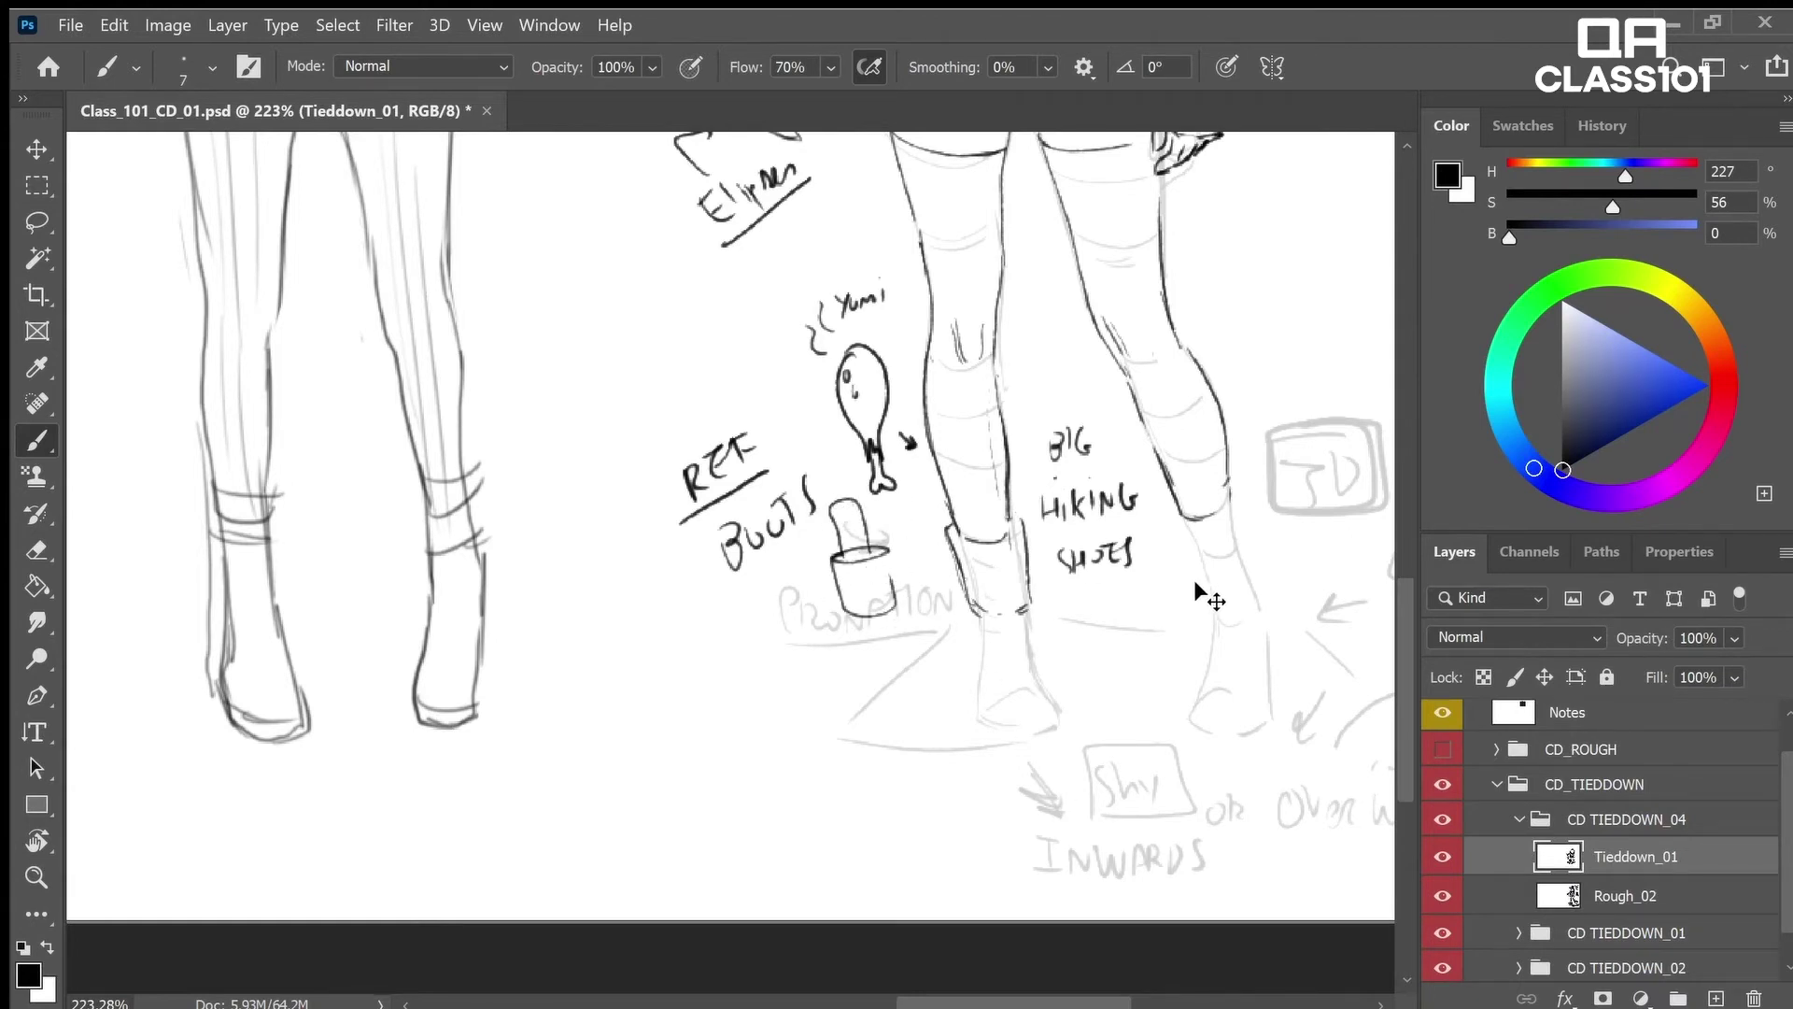
pyautogui.hotkey('ctrl', 'z')
pyautogui.hotkey('ctrl', 'z')
pyautogui.hotkey('ctrl', 'z')
pyautogui.hotkey('ctrl', 'z')
pyautogui.hotkey('ctrl', 'z')
pyautogui.hotkey('ctrl', 'z')
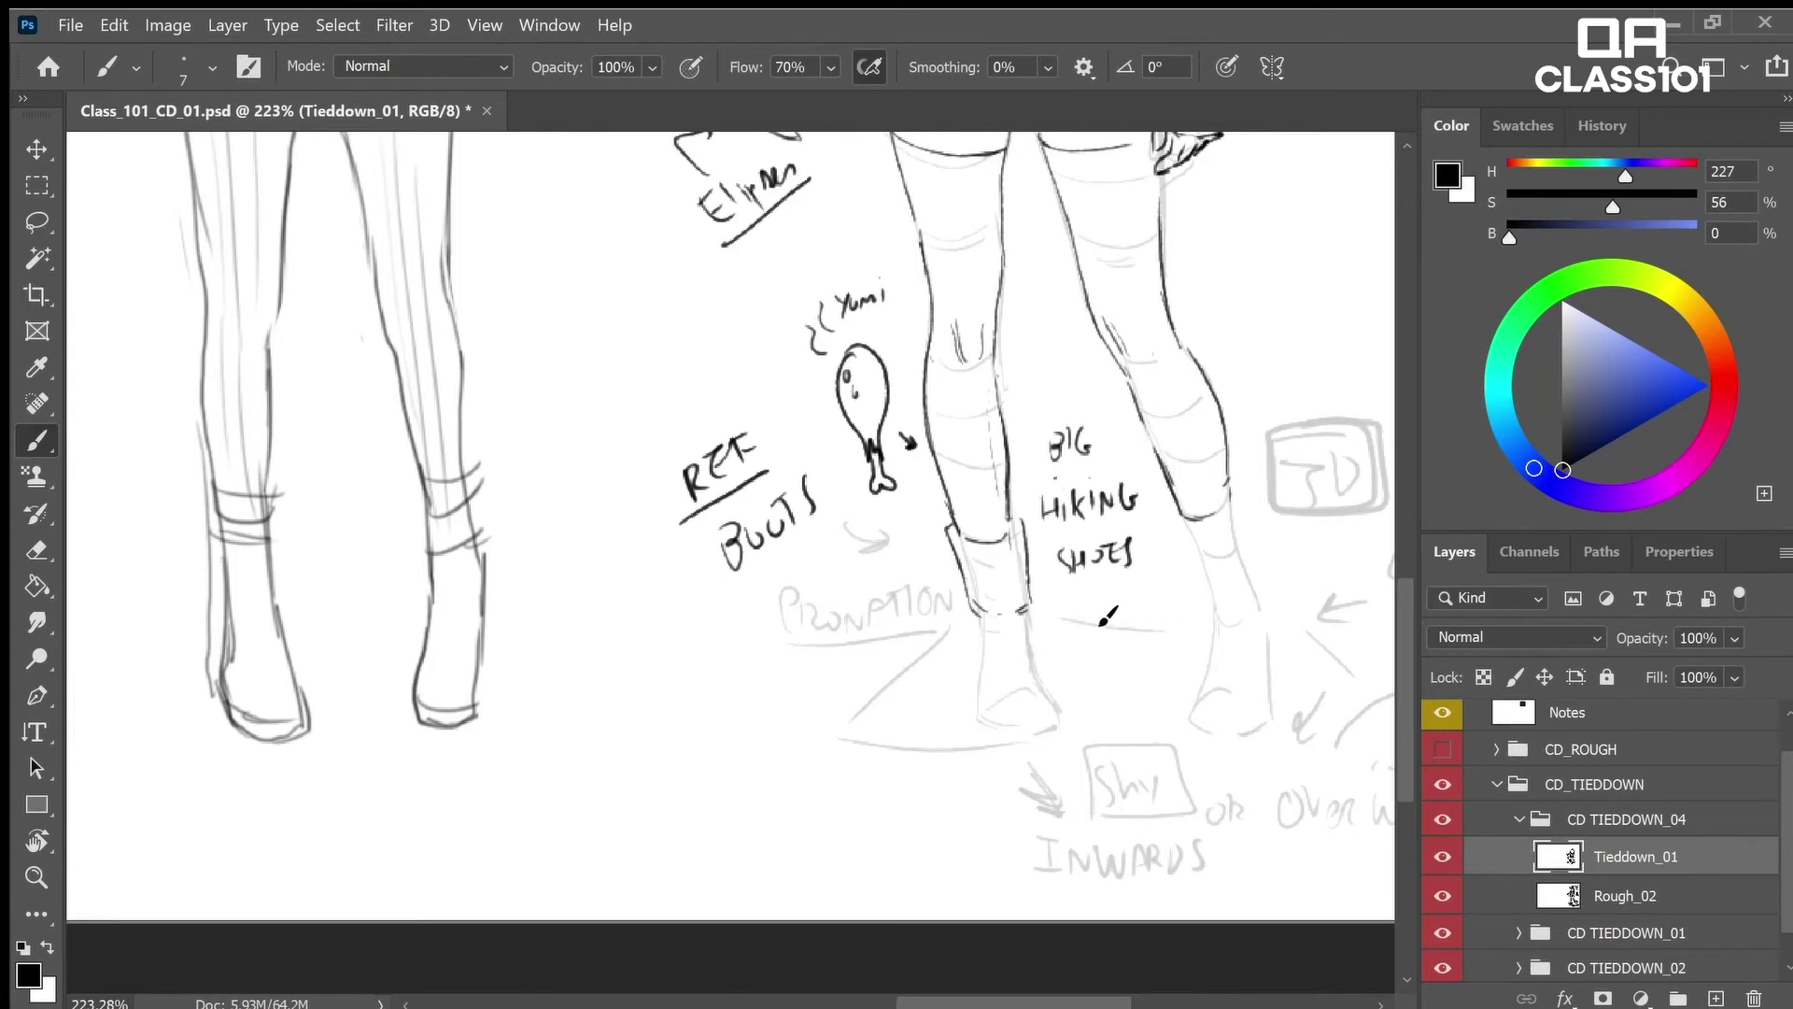
# Draw the foot and sole outline of the boot on the extended-arm side and check it against the whole figure
pyautogui.moveTo(973, 640)
pyautogui.mouseDown()
pyautogui.moveTo(992, 738)
pyautogui.moveTo(1064, 730)
pyautogui.mouseUp()
pyautogui.press('z')
pyautogui.moveTo(1098, 670); pyautogui.dragTo(1065, 629)
pyautogui.scroll(5, 1228, 448)
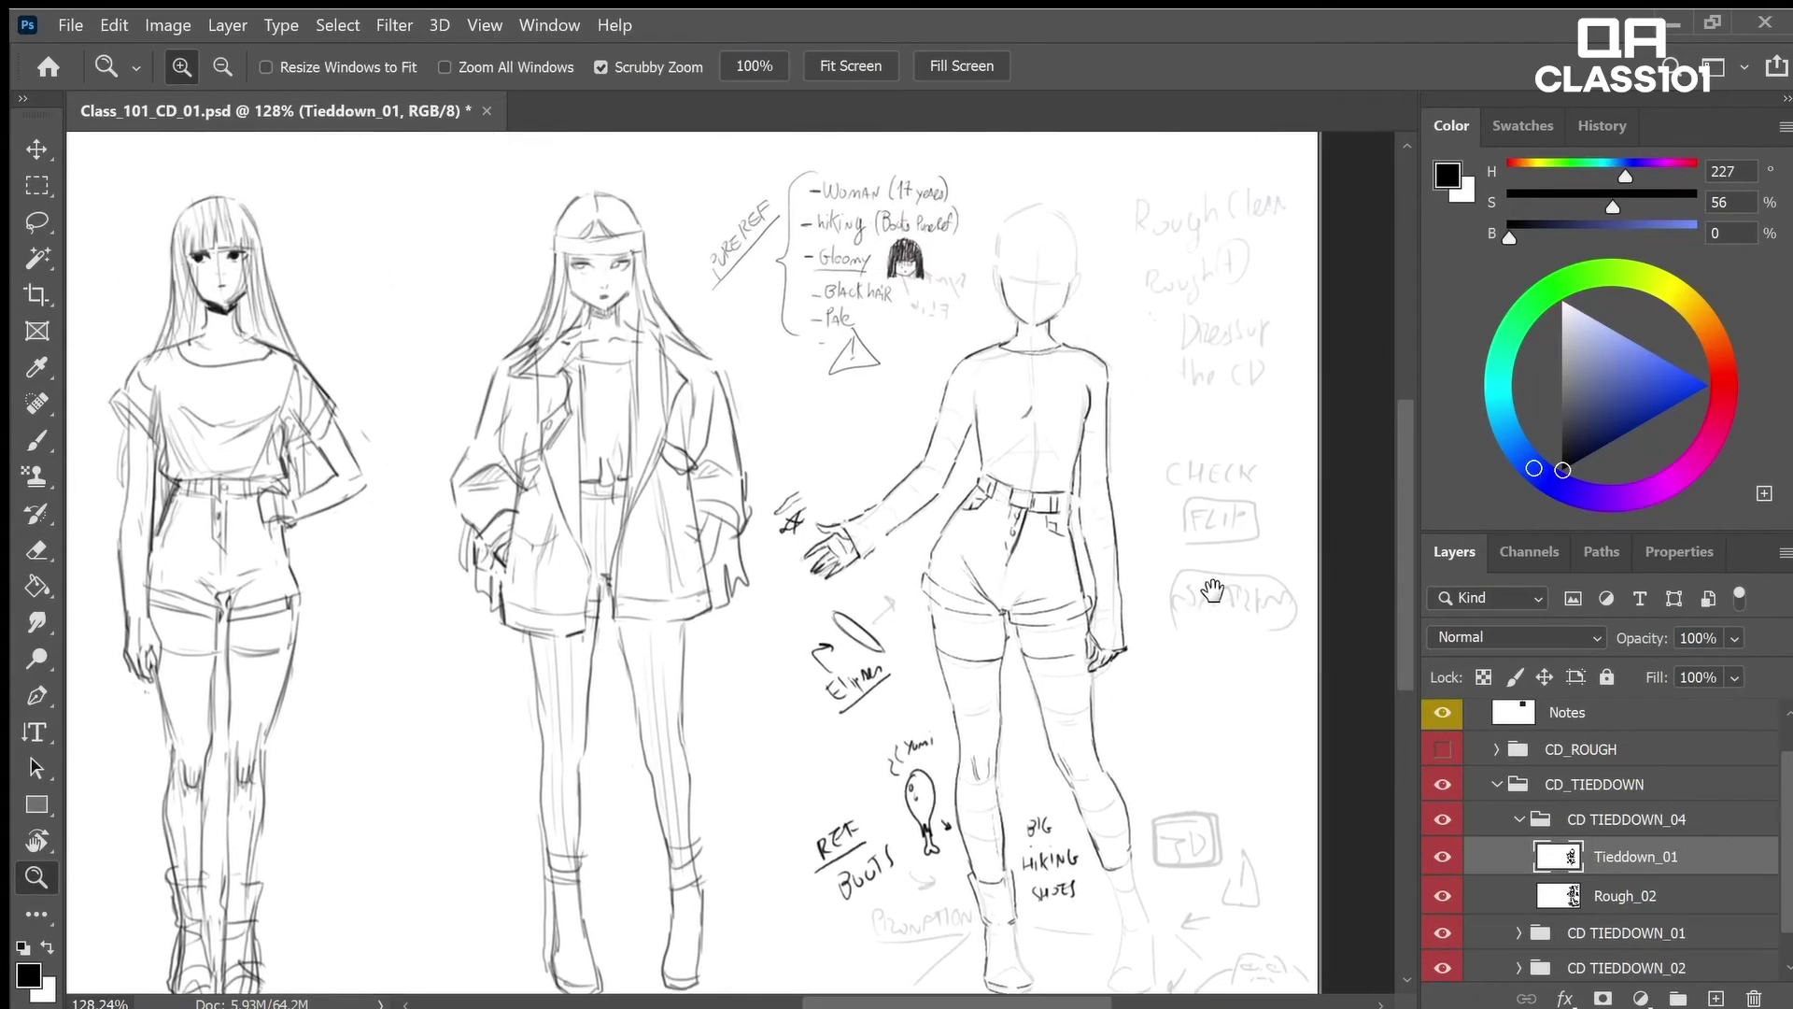
pyautogui.moveTo(1268, 187); pyautogui.dragTo(1253, 271)
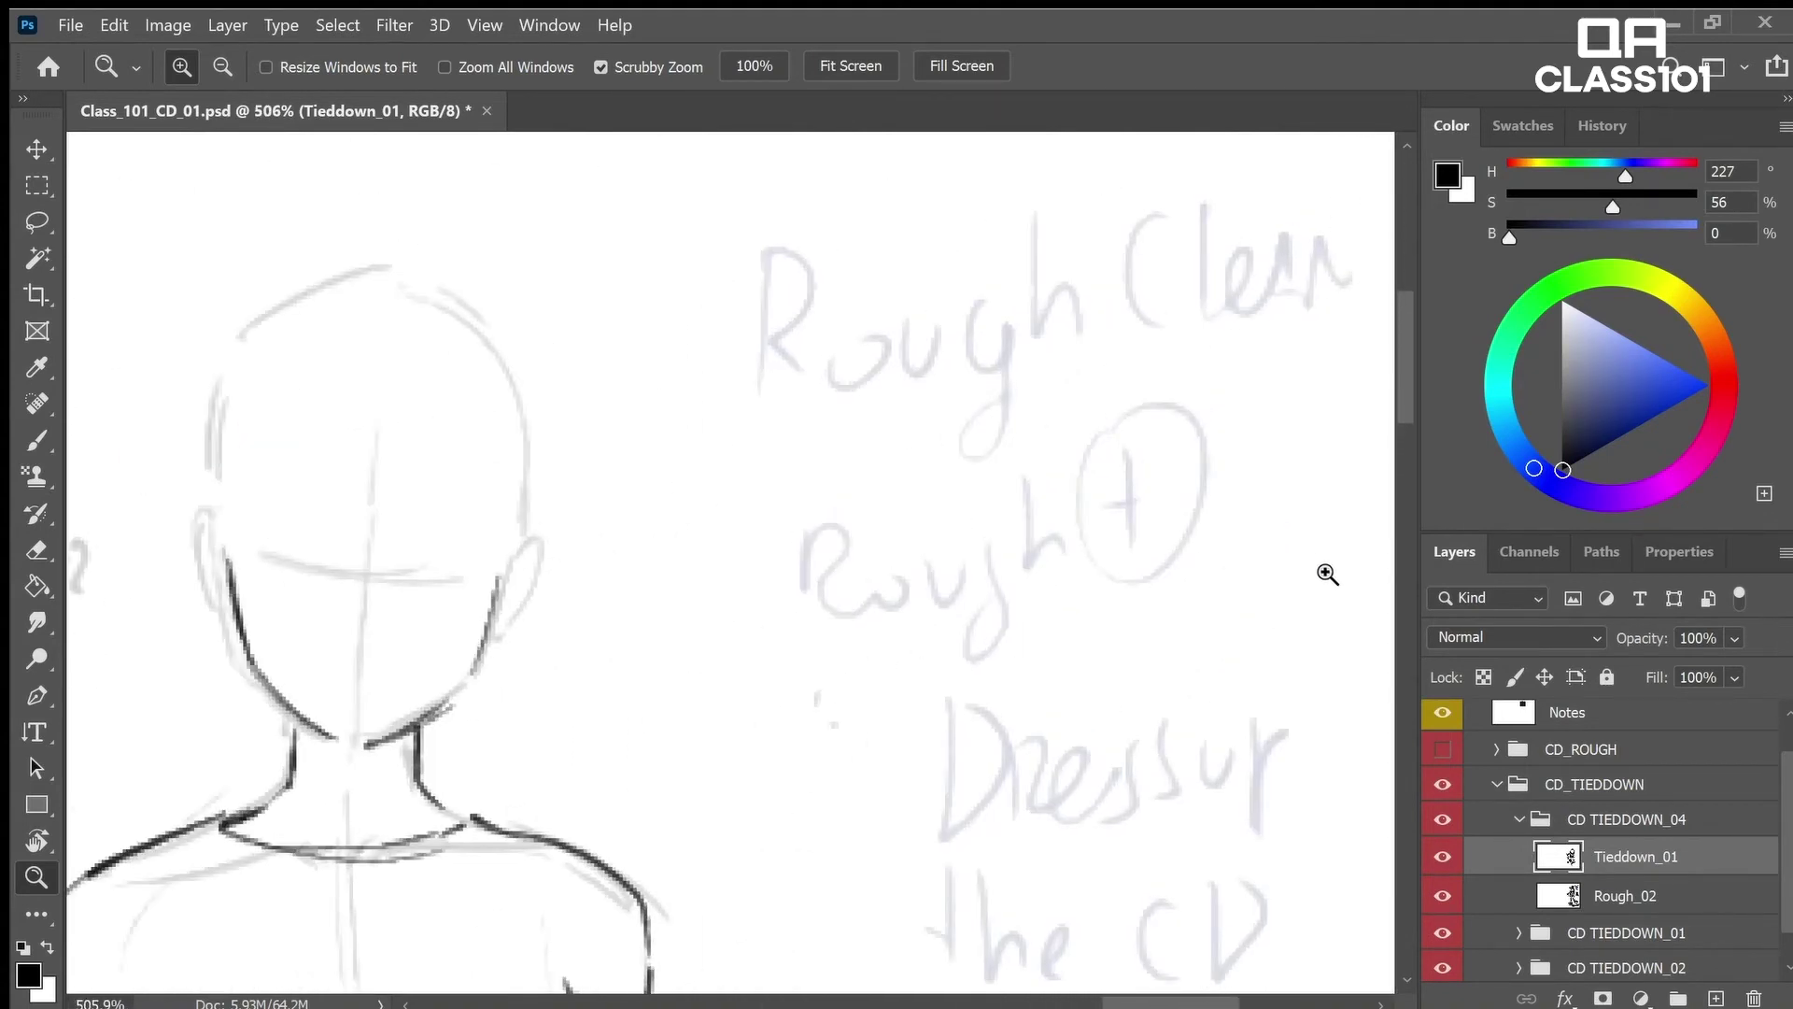
pyautogui.moveTo(1329, 575); pyautogui.dragTo(1256, 598)
pyautogui.moveTo(1295, 931); pyautogui.dragTo(1282, 567)
pyautogui.scroll(-5, 1282, 566)
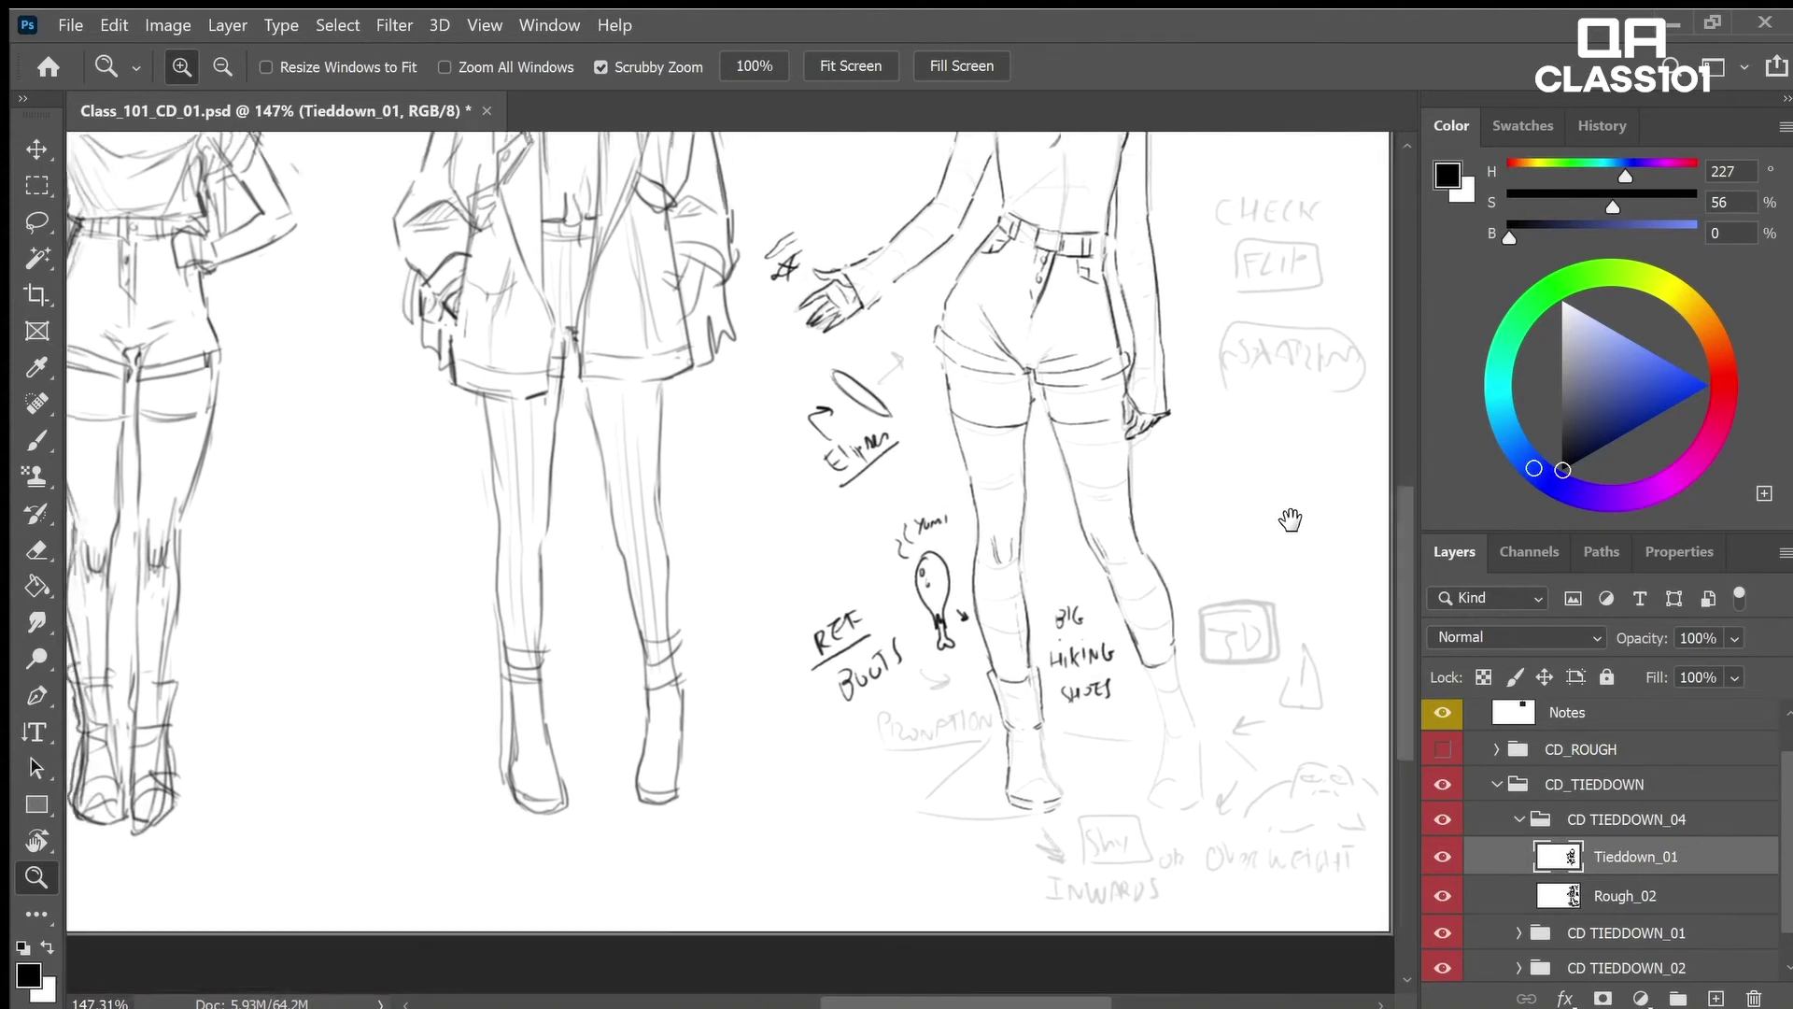
pyautogui.moveTo(1037, 724); pyautogui.dragTo(1083, 715)
pyautogui.press('b')
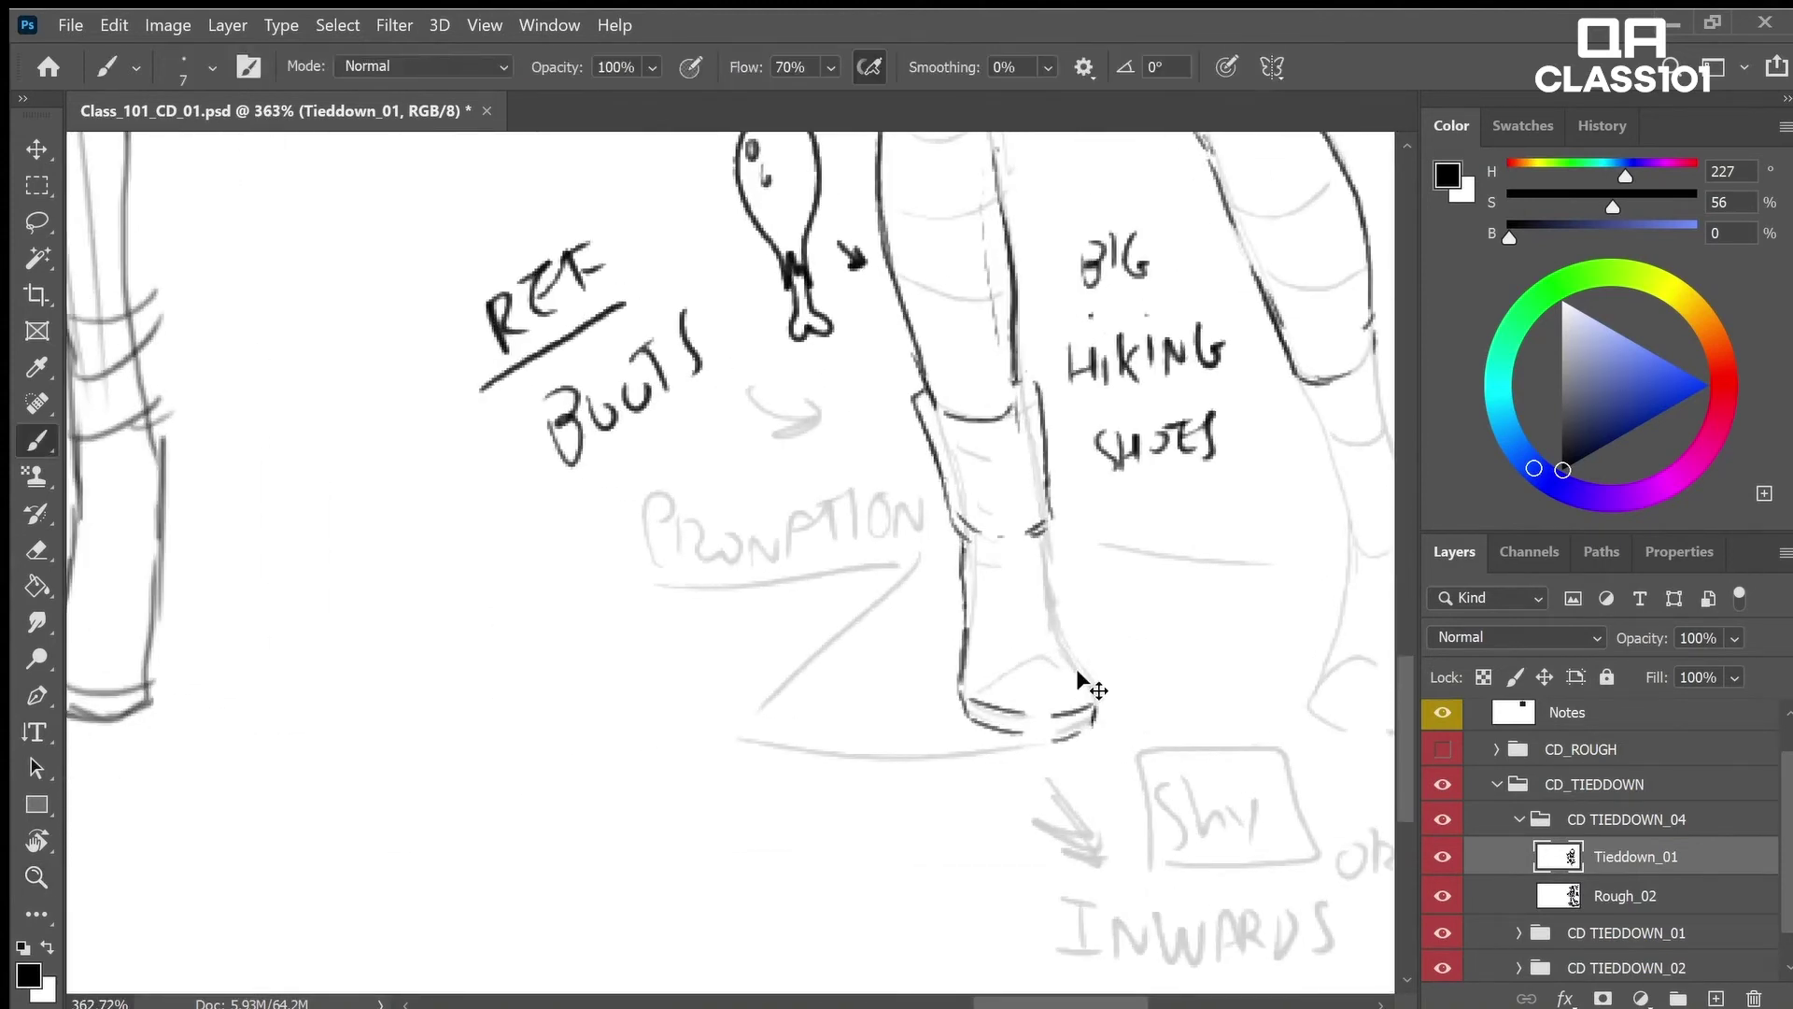
# Draw the curved toe cap on the boot and erase the excess lines where it meets the sole
pyautogui.moveTo(1095, 704)
pyautogui.mouseDown()
pyautogui.moveTo(1058, 653)
pyautogui.moveTo(1018, 672)
pyautogui.moveTo(1069, 712)
pyautogui.moveTo(1006, 681)
pyautogui.moveTo(1035, 665)
pyautogui.mouseUp()
pyautogui.press('e')
pyautogui.press('b')
pyautogui.press('z')
pyautogui.moveTo(1221, 332); pyautogui.dragTo(1198, 344)
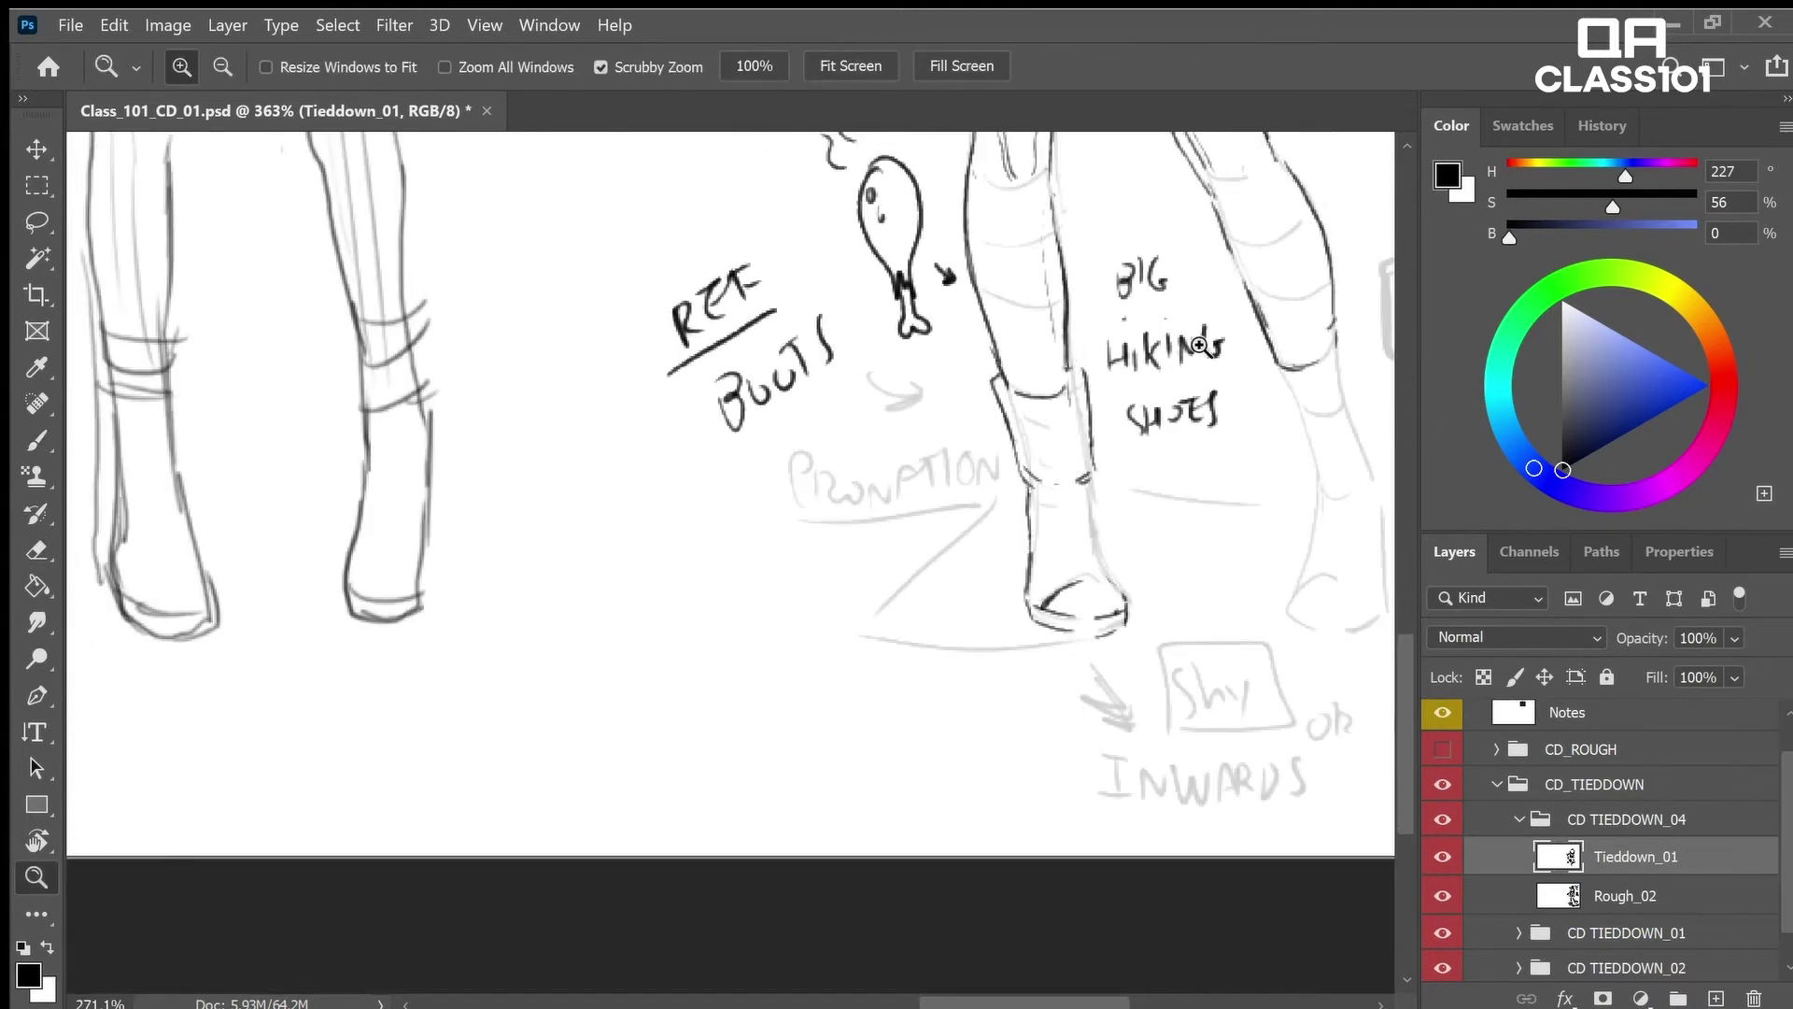
pyautogui.moveTo(1159, 575); pyautogui.dragTo(1191, 575)
pyautogui.press('e')
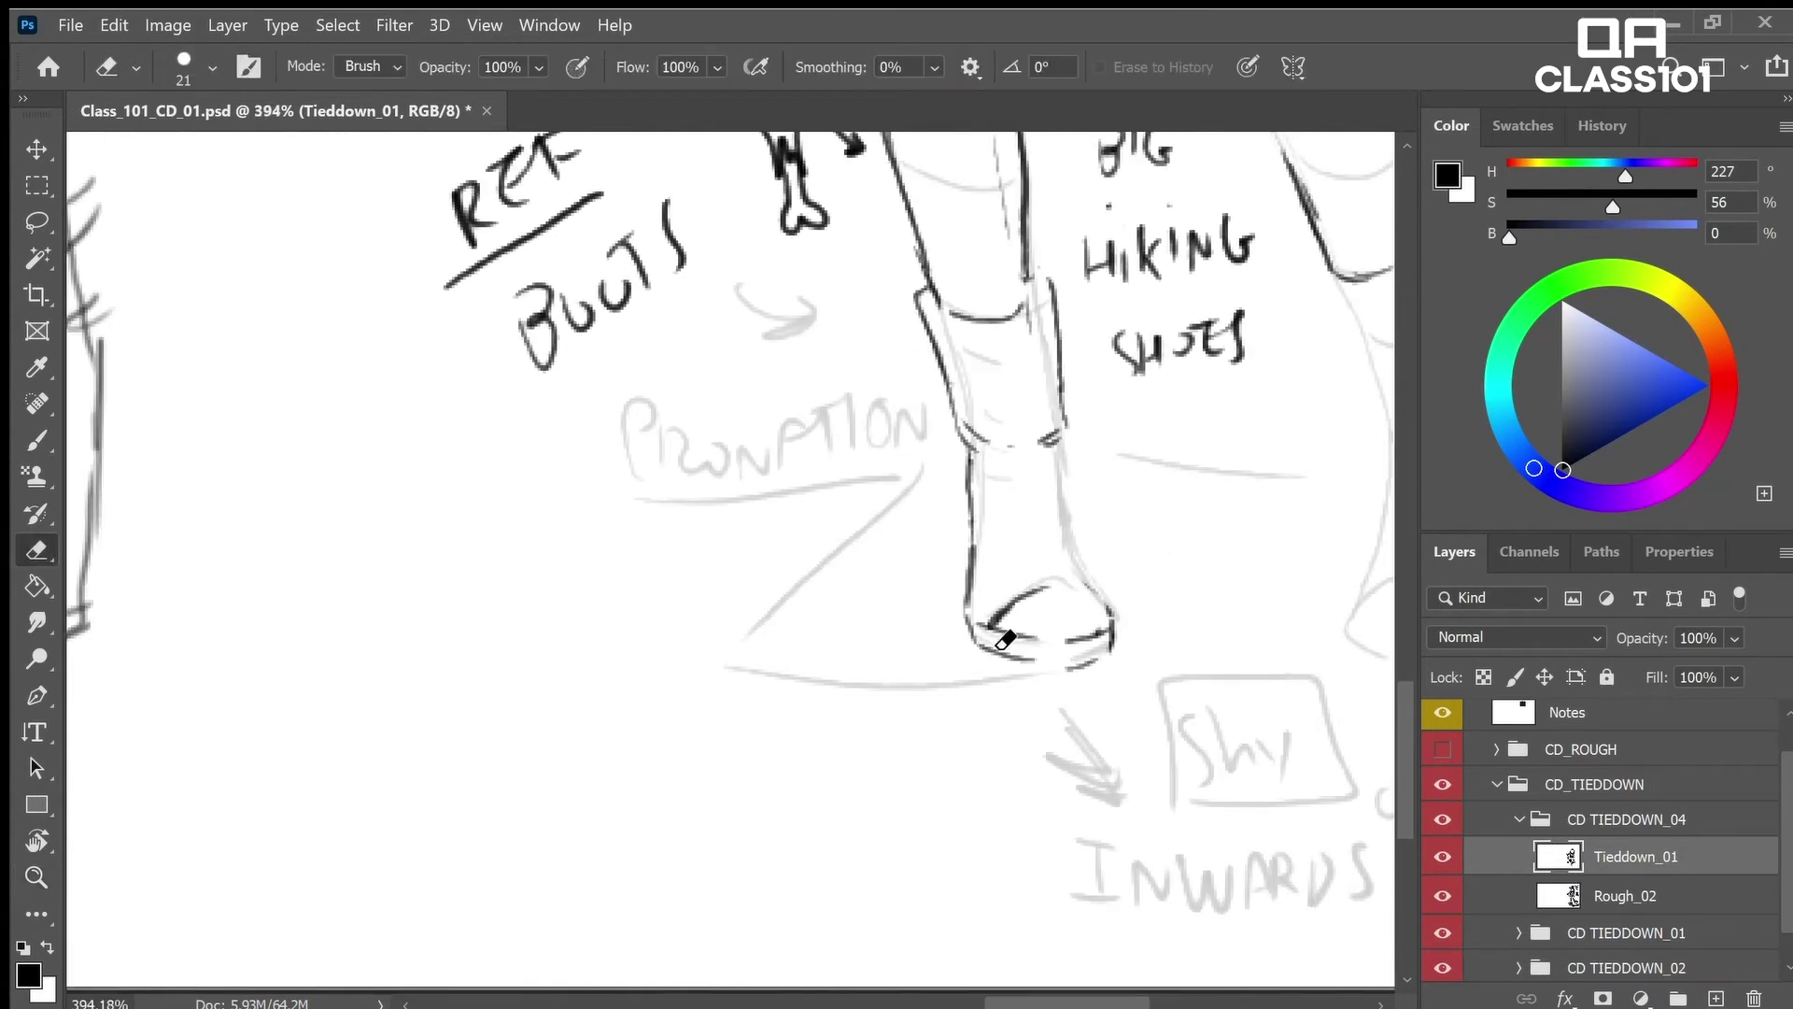
pyautogui.moveTo(992, 635)
pyautogui.mouseDown()
pyautogui.moveTo(1070, 589)
pyautogui.moveTo(1106, 623)
pyautogui.moveTo(1089, 598)
pyautogui.mouseUp()
pyautogui.press('b')
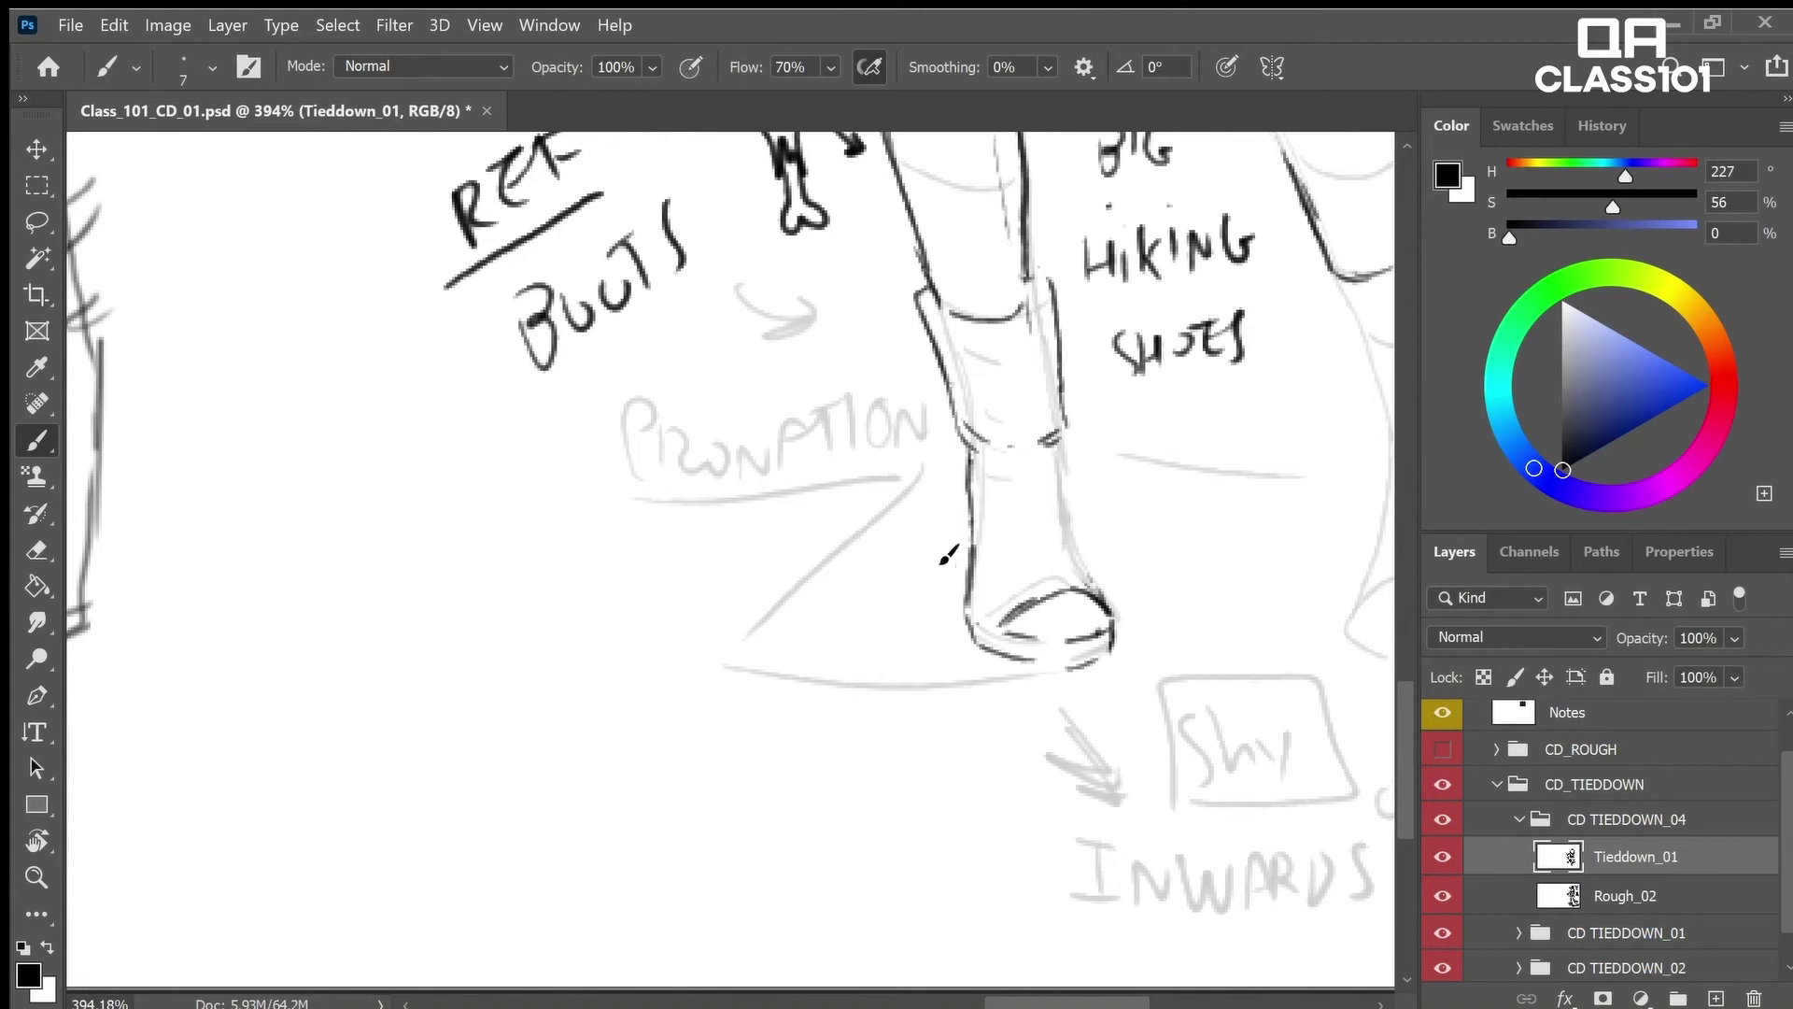
# Add the laces, tongue and side flaps with eyelets to the boot on the extended-arm side
pyautogui.moveTo(943, 490)
pyautogui.mouseDown()
pyautogui.moveTo(990, 691)
pyautogui.moveTo(1074, 724)
pyautogui.moveTo(1096, 668)
pyautogui.mouseUp()
pyautogui.hotkey('ctrl', 'z')
pyautogui.press('e')
pyautogui.press('b')
pyautogui.moveTo(1066, 556); pyautogui.dragTo(1039, 449)
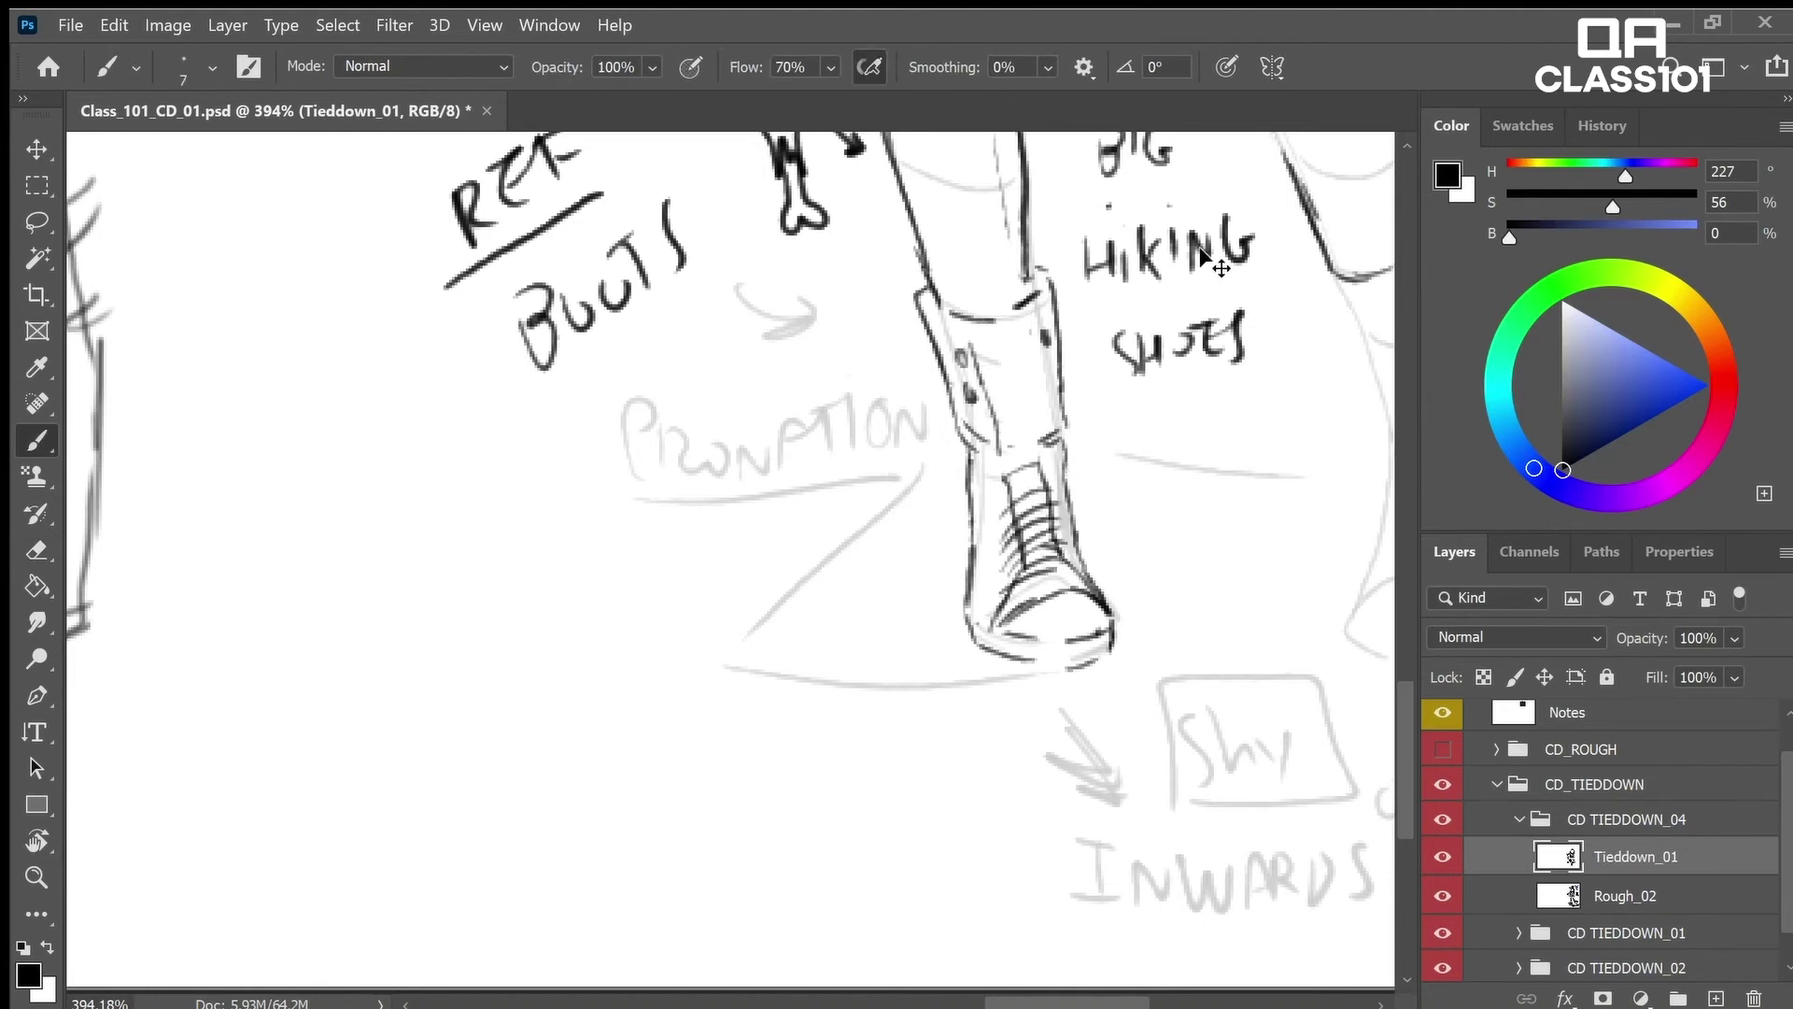
pyautogui.moveTo(1047, 368); pyautogui.dragTo(1049, 378)
pyautogui.moveTo(1036, 323); pyautogui.dragTo(1040, 442)
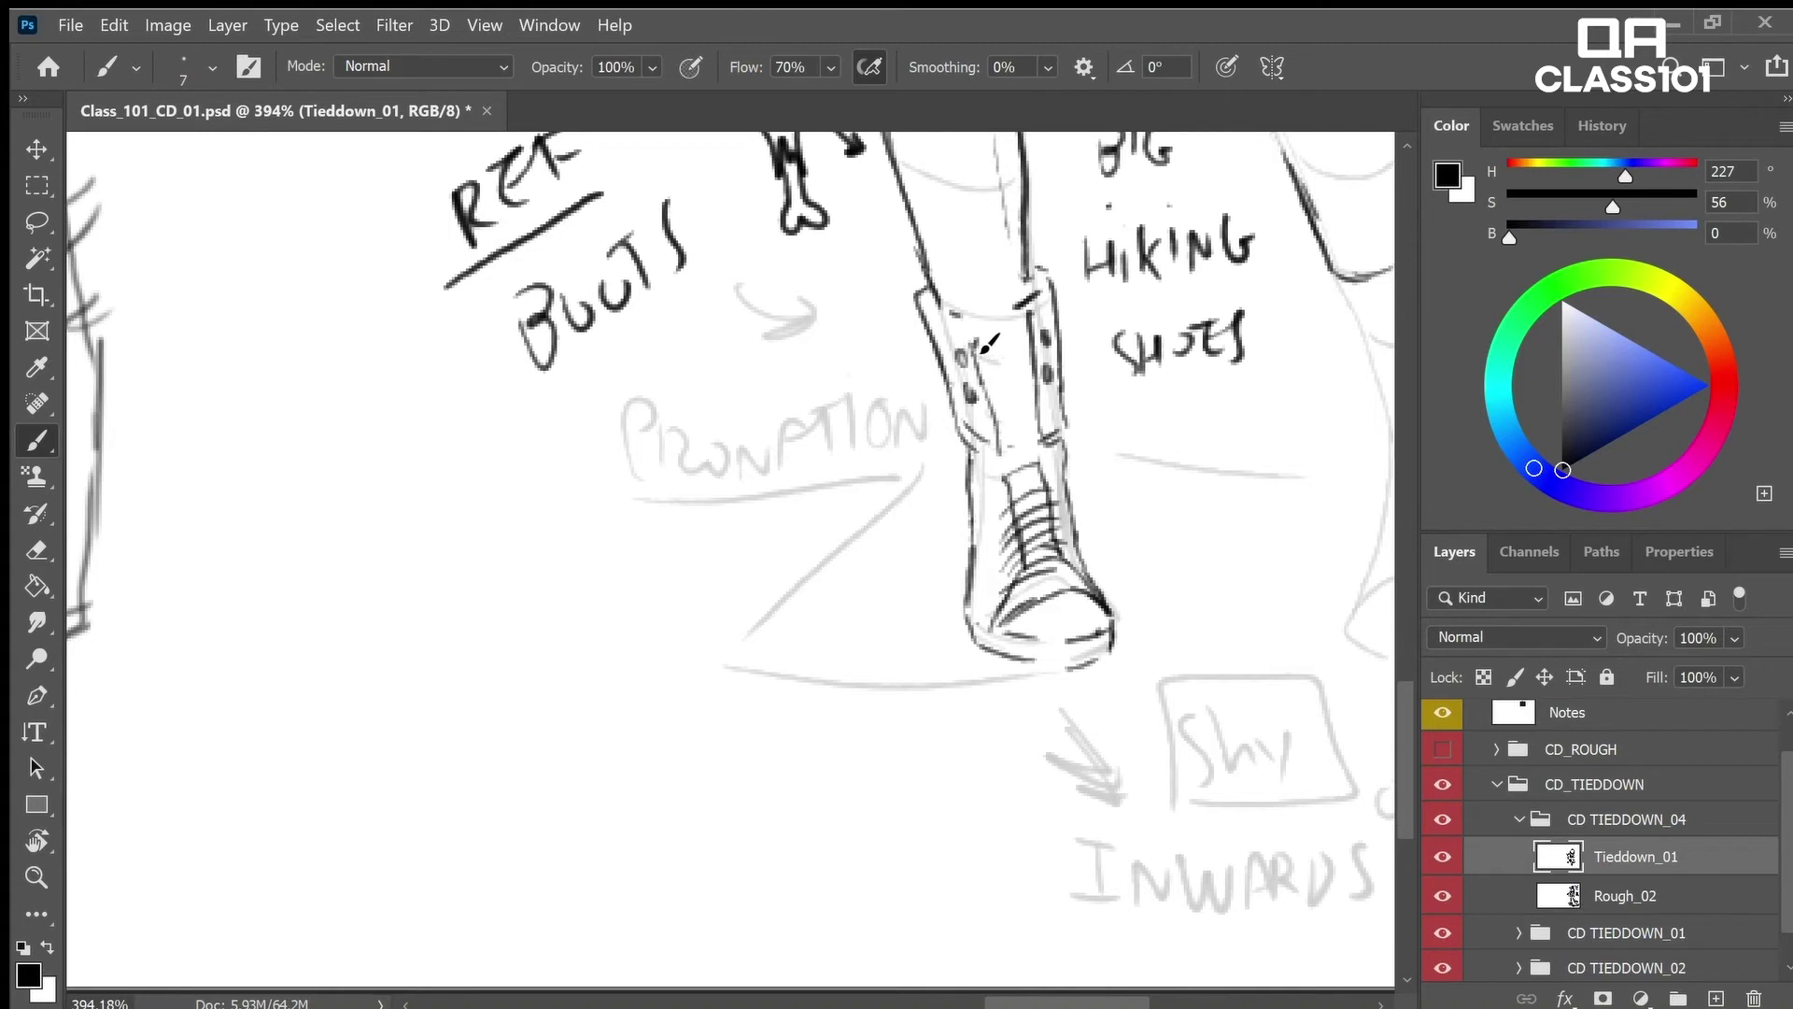
pyautogui.moveTo(976, 343)
pyautogui.mouseDown()
pyautogui.moveTo(1031, 335)
pyautogui.moveTo(1015, 309)
pyautogui.moveTo(962, 318)
pyautogui.moveTo(1025, 328)
pyautogui.moveTo(1031, 353)
pyautogui.mouseUp()
pyautogui.press('e')
pyautogui.press('b')
# Sketch the shaft of an angled example boot beside the finished one and undo the strokes closing it into a cylinder
pyautogui.moveTo(794, 432)
pyautogui.mouseDown()
pyautogui.moveTo(797, 538)
pyautogui.moveTo(851, 413)
pyautogui.mouseUp()
pyautogui.moveTo(802, 418)
pyautogui.mouseDown()
pyautogui.moveTo(835, 400)
pyautogui.moveTo(883, 481)
pyautogui.mouseUp()
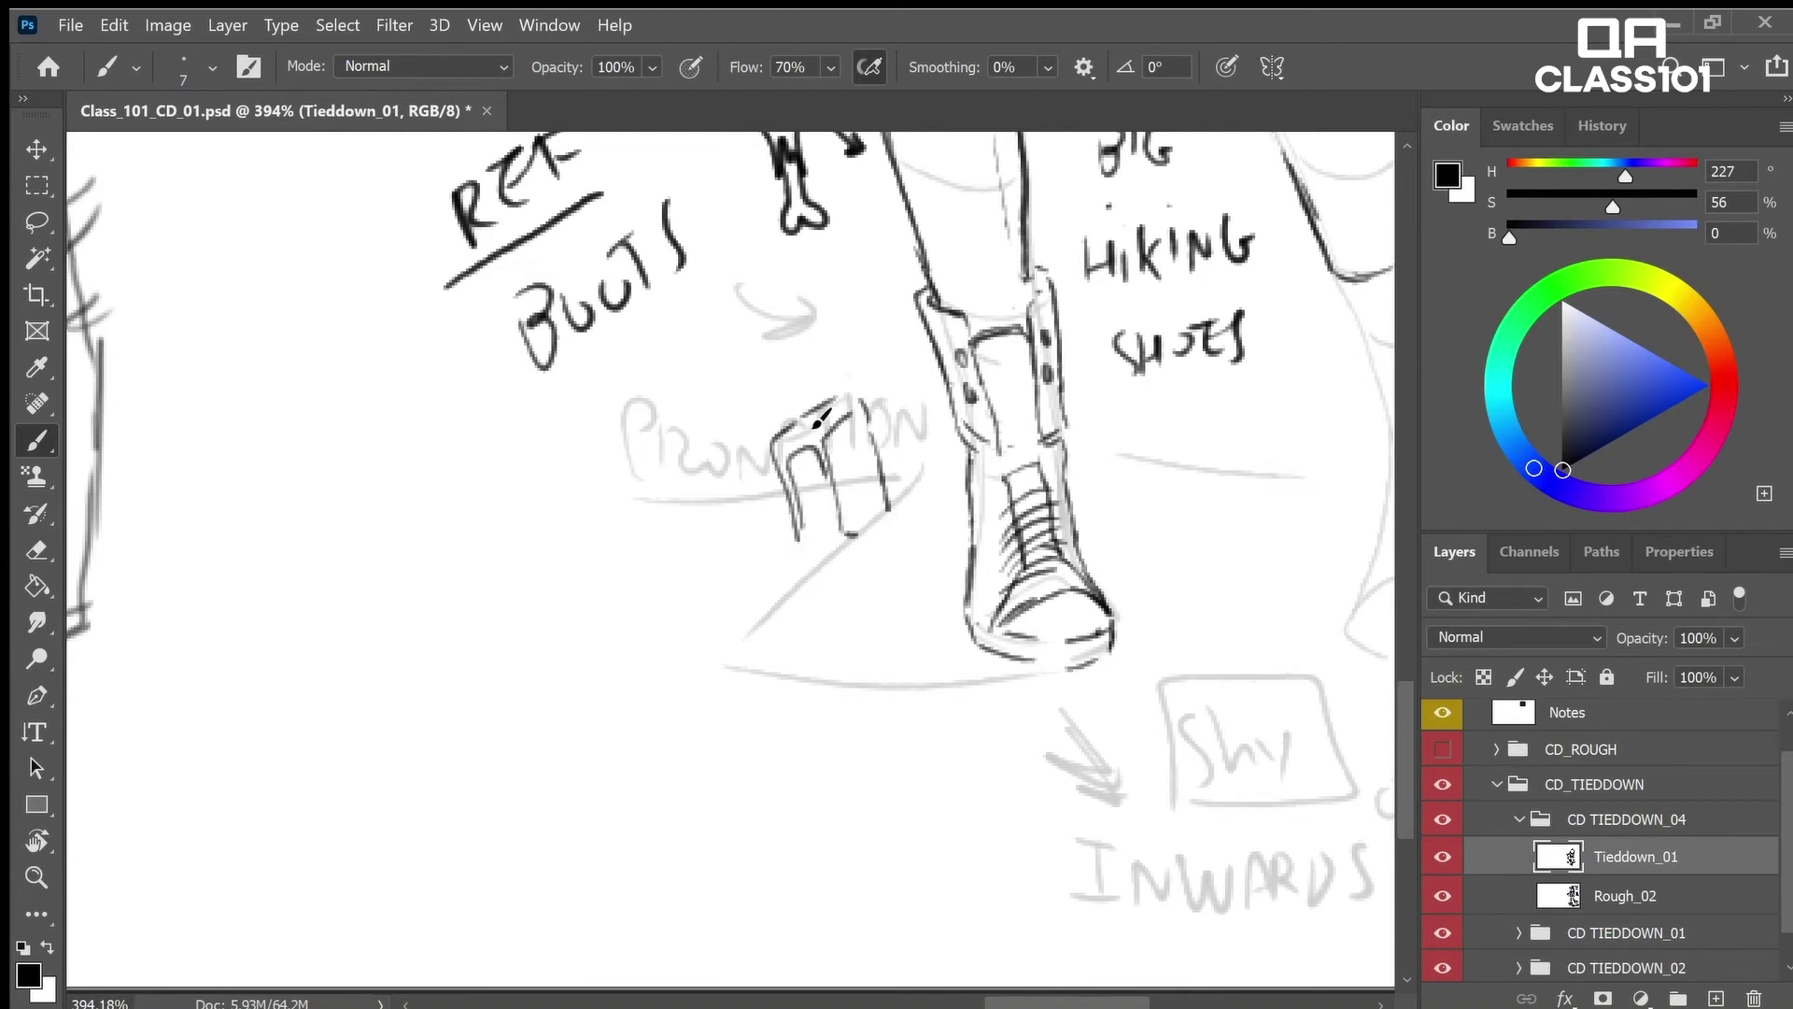
pyautogui.moveTo(764, 441)
pyautogui.mouseDown()
pyautogui.moveTo(861, 399)
pyautogui.moveTo(792, 544)
pyautogui.moveTo(891, 509)
pyautogui.mouseUp()
pyautogui.moveTo(891, 509); pyautogui.dragTo(882, 458)
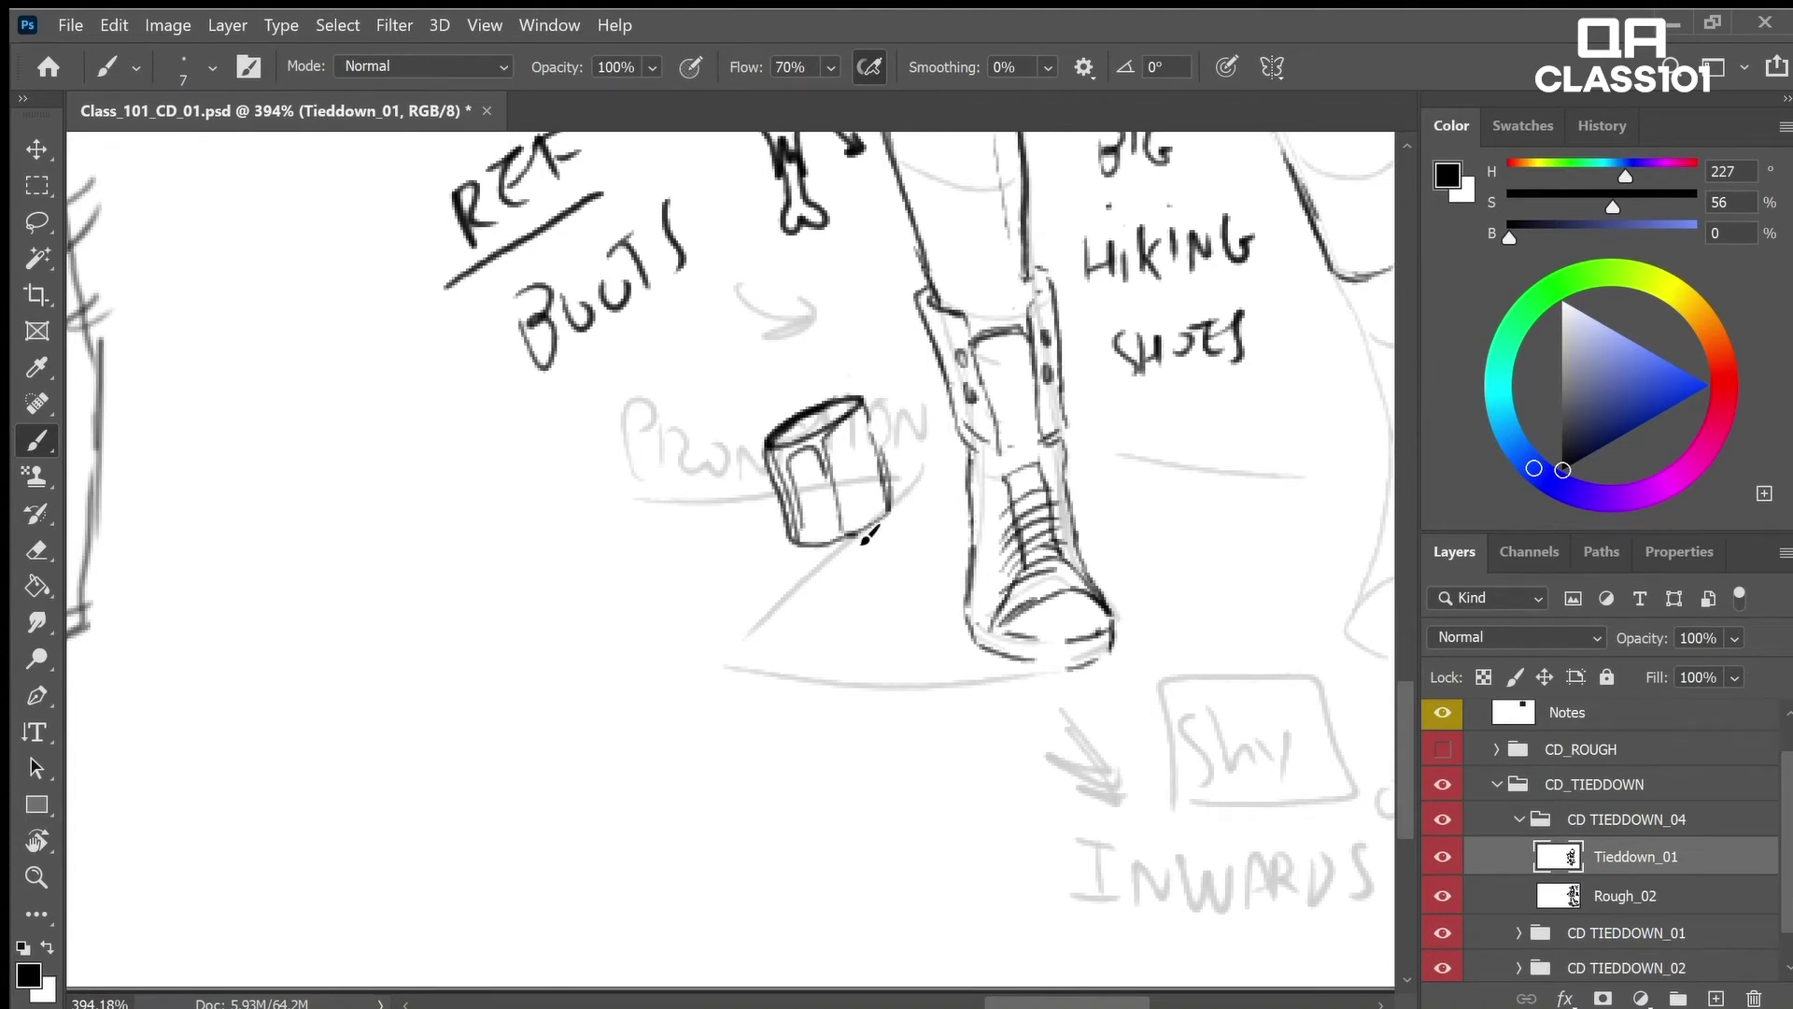
pyautogui.hotkey('ctrl', 'z')
pyautogui.hotkey('ctrl', 'z')
pyautogui.hotkey('ctrl', 'z')
pyautogui.hotkey('ctrl', 'z')
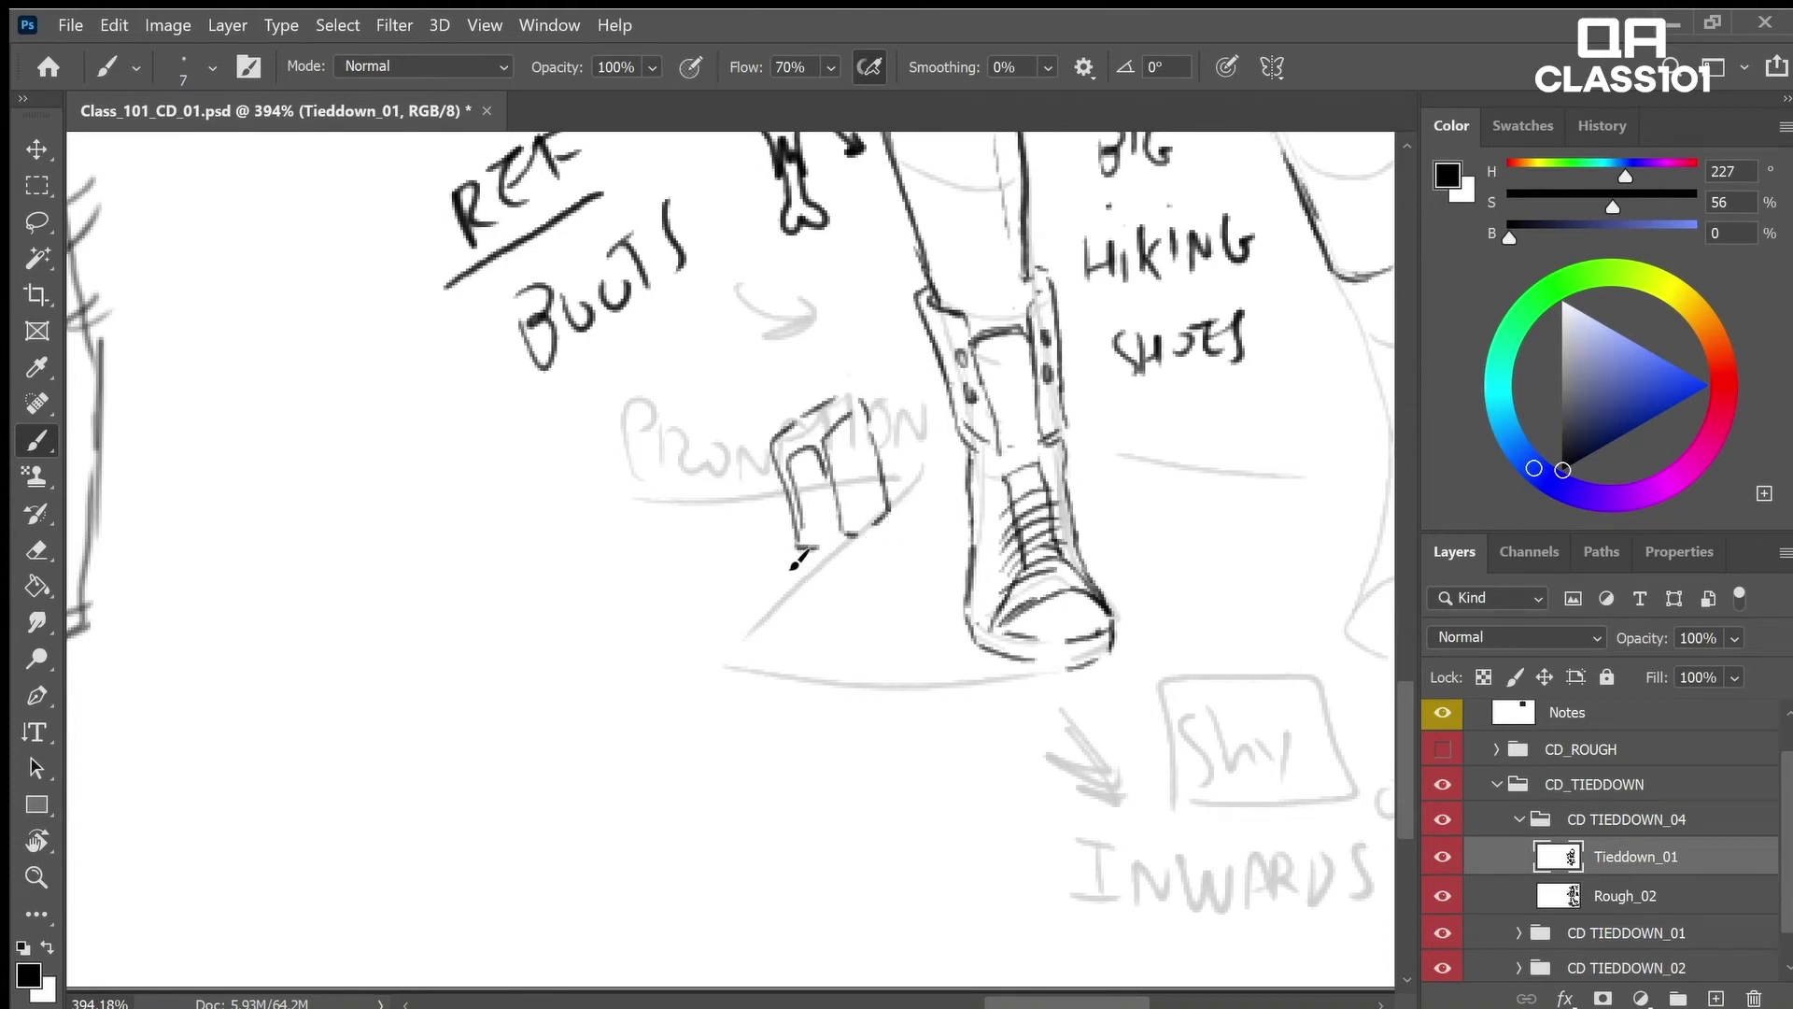
# Draw the example boot's rounded toe, sole, heel and instep, and refine the tongue opening in its shaft
pyautogui.moveTo(795, 553)
pyautogui.mouseDown()
pyautogui.moveTo(760, 632)
pyautogui.moveTo(800, 629)
pyautogui.moveTo(805, 651)
pyautogui.moveTo(771, 684)
pyautogui.moveTo(831, 678)
pyautogui.moveTo(894, 628)
pyautogui.mouseUp()
pyautogui.hotkey('ctrl', 'z')
pyautogui.press('e')
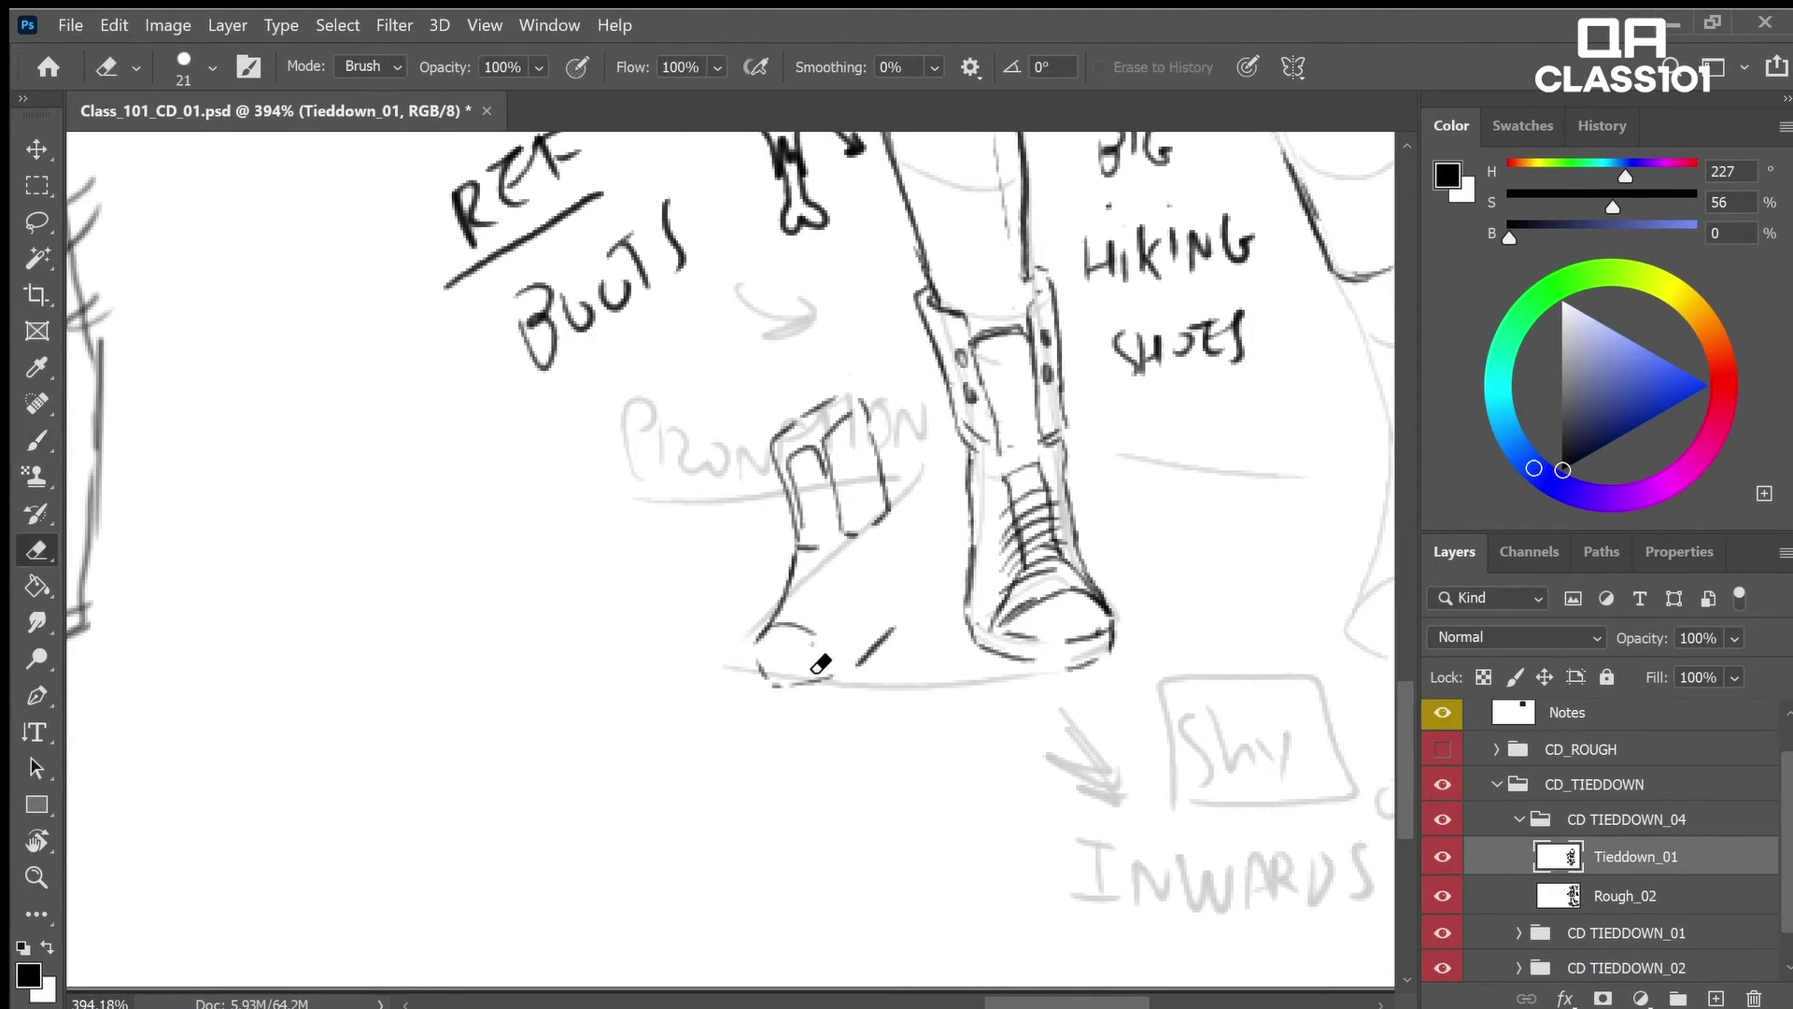
pyautogui.moveTo(764, 640)
pyautogui.mouseDown()
pyautogui.moveTo(808, 631)
pyautogui.moveTo(817, 666)
pyautogui.mouseUp()
pyautogui.press('b')
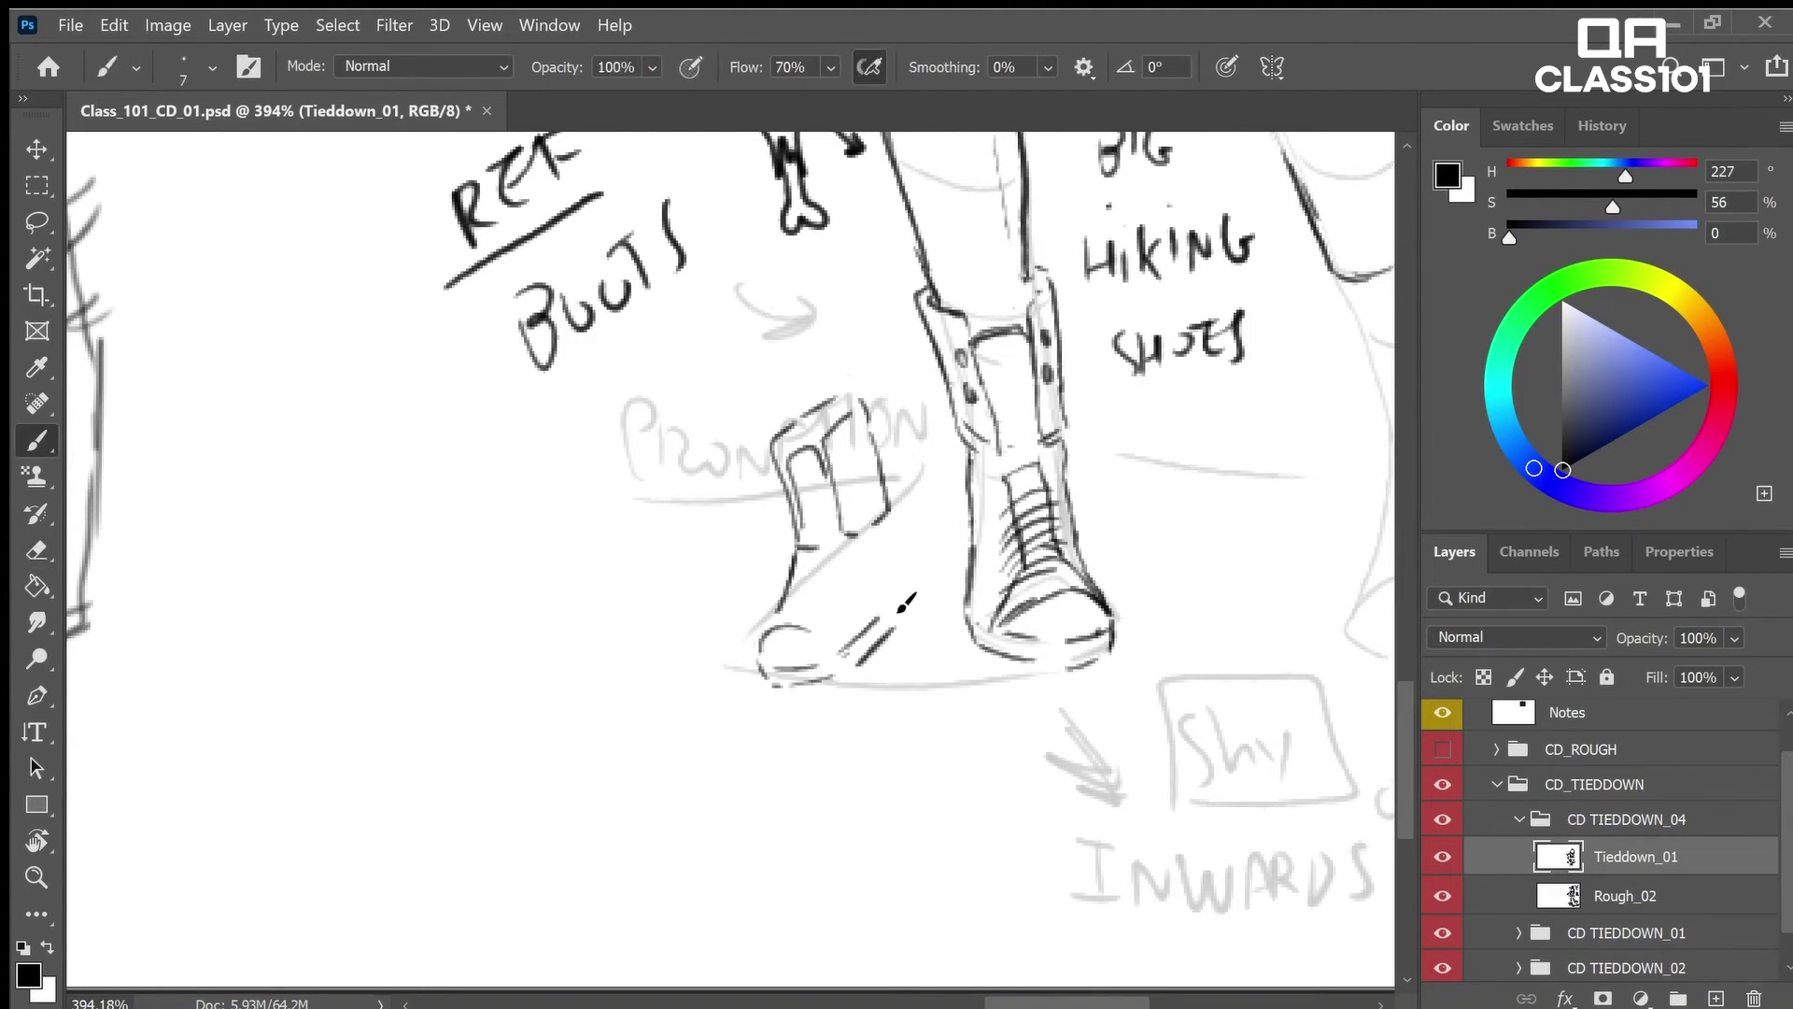
pyautogui.moveTo(877, 617); pyautogui.dragTo(900, 597)
pyautogui.moveTo(895, 627); pyautogui.dragTo(919, 600)
pyautogui.moveTo(907, 539)
pyautogui.mouseDown()
pyautogui.moveTo(919, 588)
pyautogui.moveTo(842, 651)
pyautogui.mouseUp()
pyautogui.moveTo(837, 539)
pyautogui.mouseDown()
pyautogui.moveTo(781, 613)
pyautogui.moveTo(809, 547)
pyautogui.mouseUp()
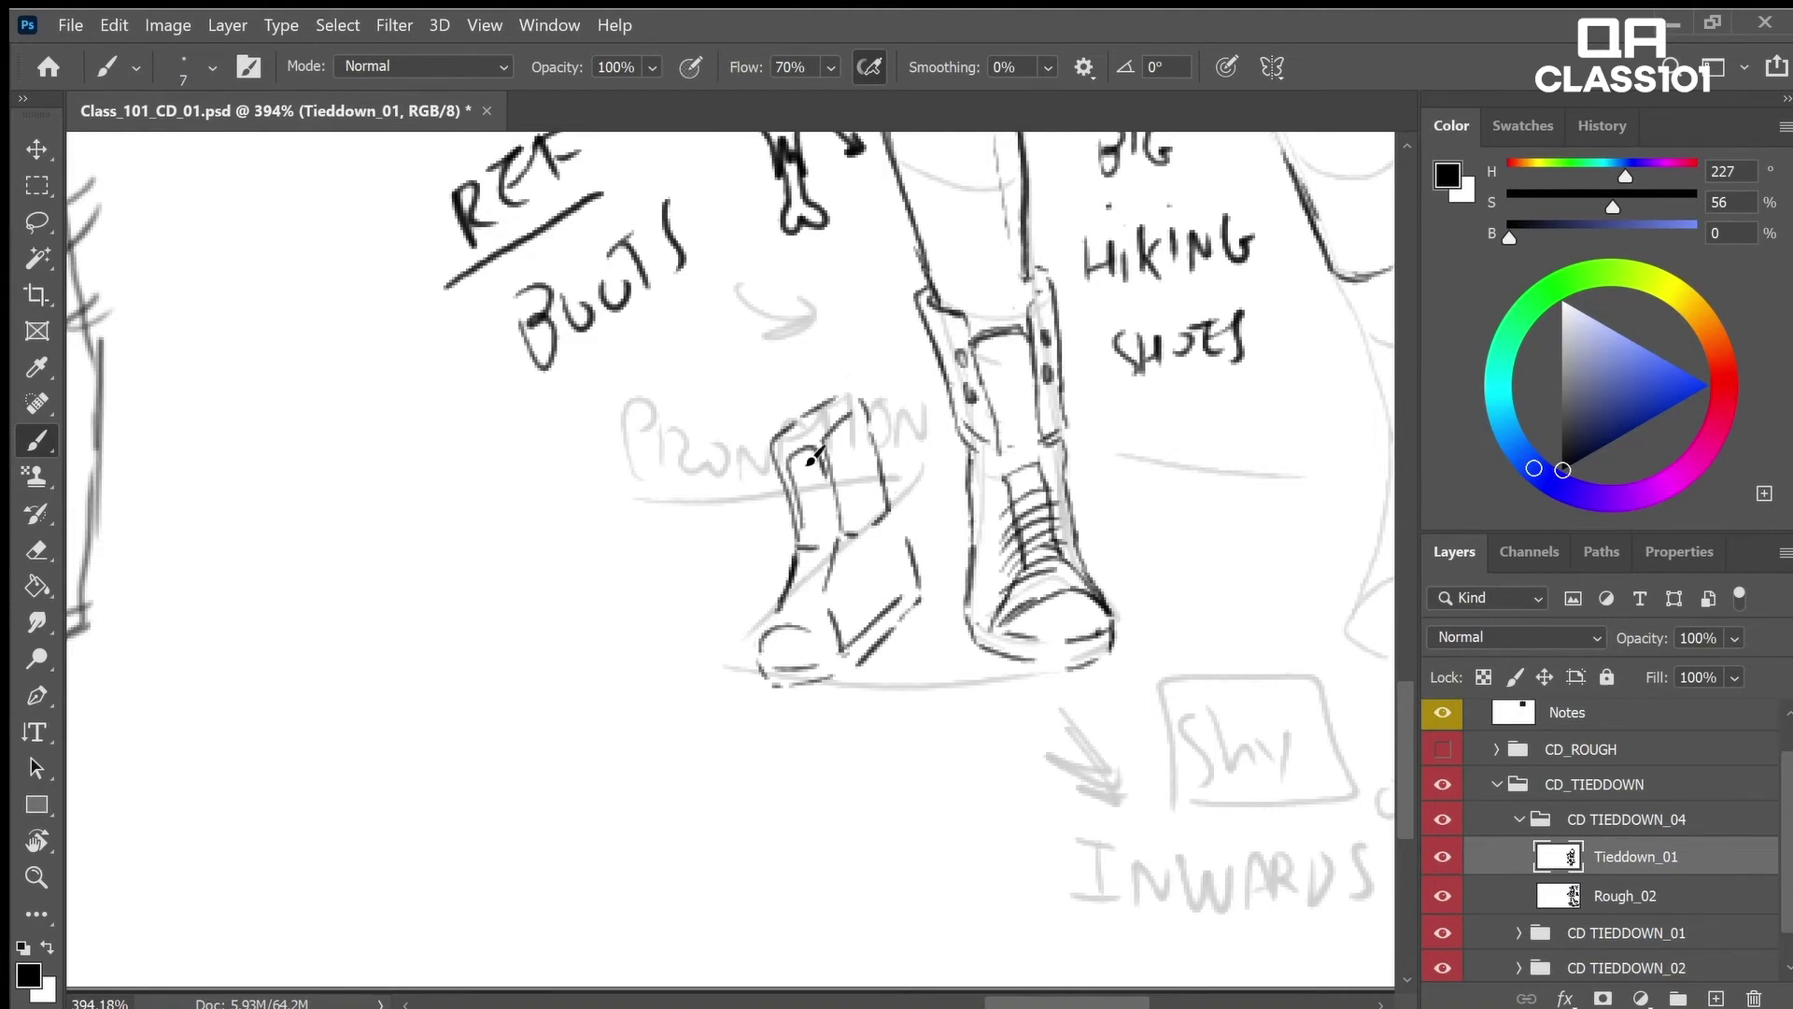
pyautogui.moveTo(785, 455)
pyautogui.mouseDown()
pyautogui.moveTo(828, 426)
pyautogui.moveTo(818, 450)
pyautogui.mouseUp()
pyautogui.press('e')
pyautogui.press('b')
# Sketch a small simplified tilted boot with a direction arrow beside the angled example boot
pyautogui.moveTo(749, 520); pyautogui.dragTo(732, 513)
pyautogui.moveTo(542, 457)
pyautogui.mouseDown()
pyautogui.moveTo(626, 551)
pyautogui.moveTo(565, 617)
pyautogui.moveTo(630, 491)
pyautogui.moveTo(616, 479)
pyautogui.mouseUp()
pyautogui.moveTo(547, 502)
pyautogui.mouseDown()
pyautogui.moveTo(535, 566)
pyautogui.moveTo(635, 475)
pyautogui.moveTo(674, 521)
pyautogui.mouseUp()
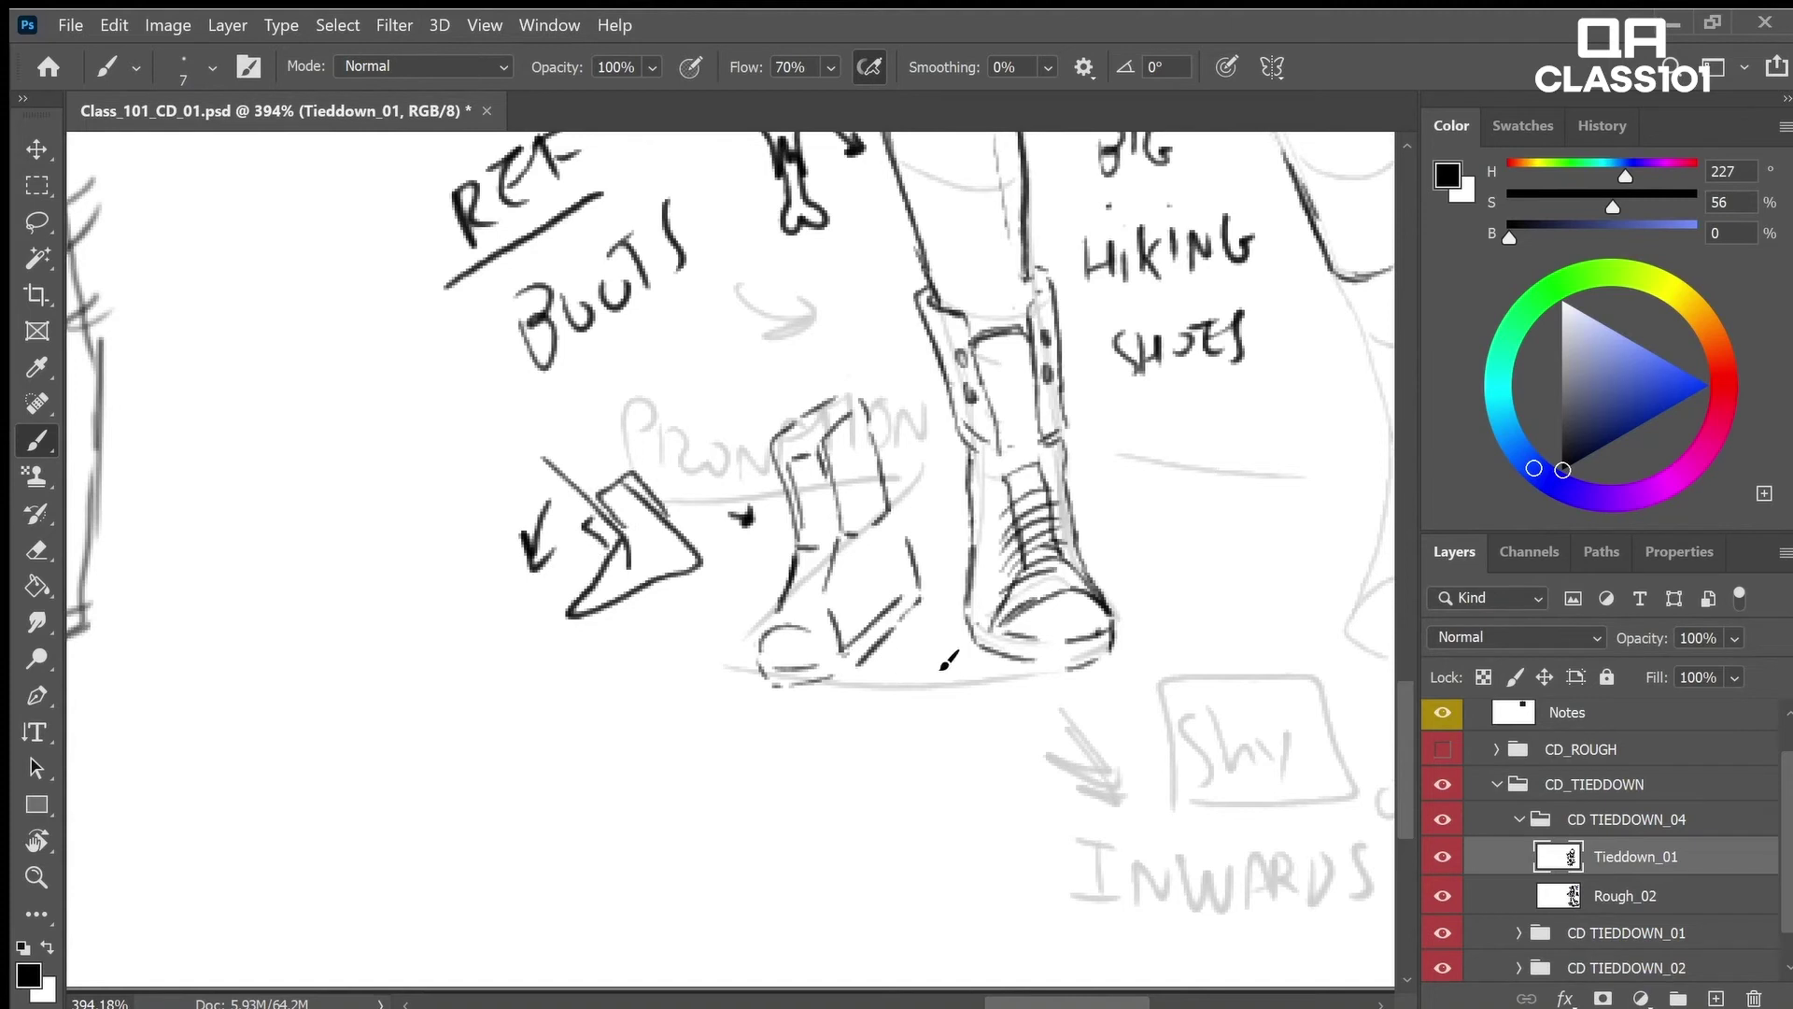
# Sketch a thin cylinder inserted in a wider one over the "3D" note and outline the second boot's shaft
pyautogui.moveTo(1184, 590)
pyautogui.mouseDown()
pyautogui.moveTo(1173, 646)
pyautogui.moveTo(930, 774)
pyautogui.mouseUp()
pyautogui.scroll(-1, 930, 774)
pyautogui.moveTo(1222, 467); pyautogui.dragTo(1278, 452)
pyautogui.moveTo(1220, 471)
pyautogui.mouseDown()
pyautogui.moveTo(1229, 542)
pyautogui.moveTo(1288, 485)
pyautogui.moveTo(1236, 482)
pyautogui.moveTo(1225, 400)
pyautogui.mouseUp()
pyautogui.moveTo(1225, 400); pyautogui.dragTo(1267, 456)
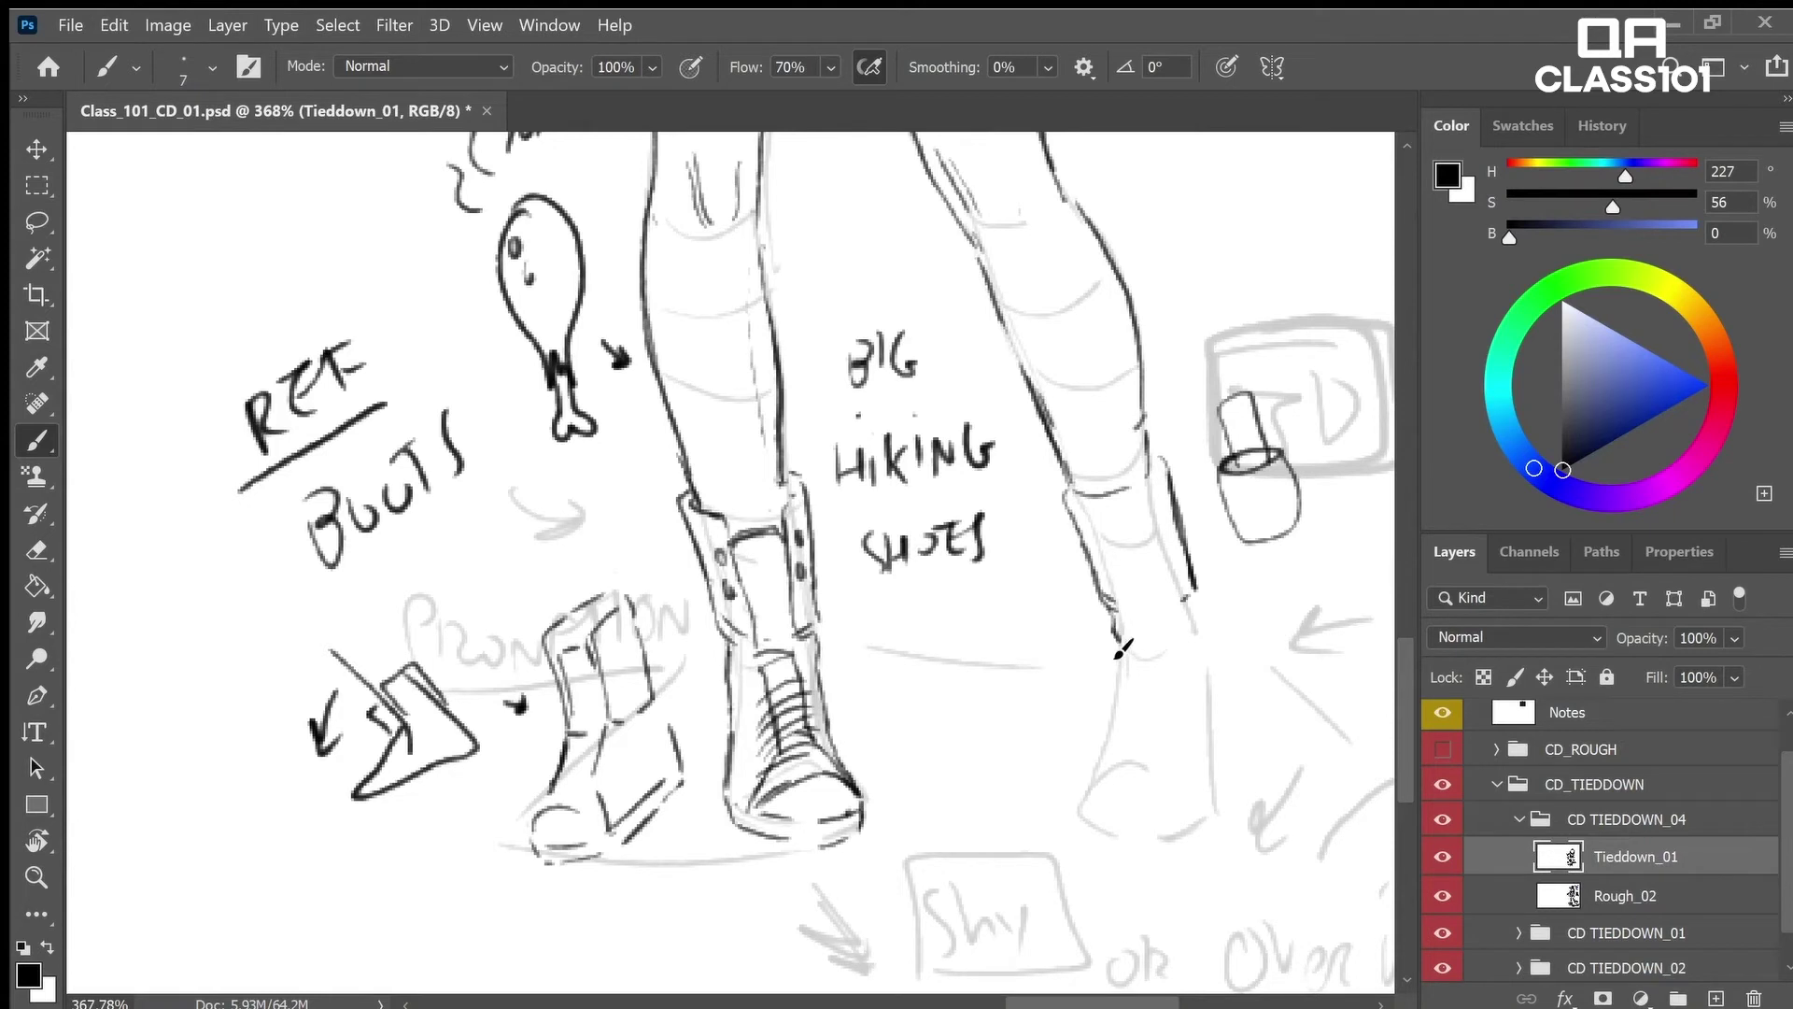
# Draw the second boot's ankle, instep and sole, with a curved arrow beneath it pointing inwards
pyautogui.moveTo(1192, 618)
pyautogui.mouseDown()
pyautogui.moveTo(1204, 686)
pyautogui.moveTo(1183, 582)
pyautogui.moveTo(1192, 615)
pyautogui.moveTo(1123, 640)
pyautogui.moveTo(1188, 664)
pyautogui.moveTo(1115, 691)
pyautogui.moveTo(1113, 660)
pyautogui.moveTo(1086, 769)
pyautogui.moveTo(1130, 725)
pyautogui.moveTo(1118, 680)
pyautogui.moveTo(1107, 705)
pyautogui.moveTo(1140, 726)
pyautogui.moveTo(1104, 727)
pyautogui.moveTo(1070, 831)
pyautogui.moveTo(1125, 845)
pyautogui.moveTo(1200, 801)
pyautogui.mouseUp()
pyautogui.press('e')
pyautogui.press('b')
pyautogui.press('e')
pyautogui.press('b')
pyautogui.press('e')
pyautogui.moveTo(1076, 812); pyautogui.dragTo(1100, 837)
pyautogui.press('b')
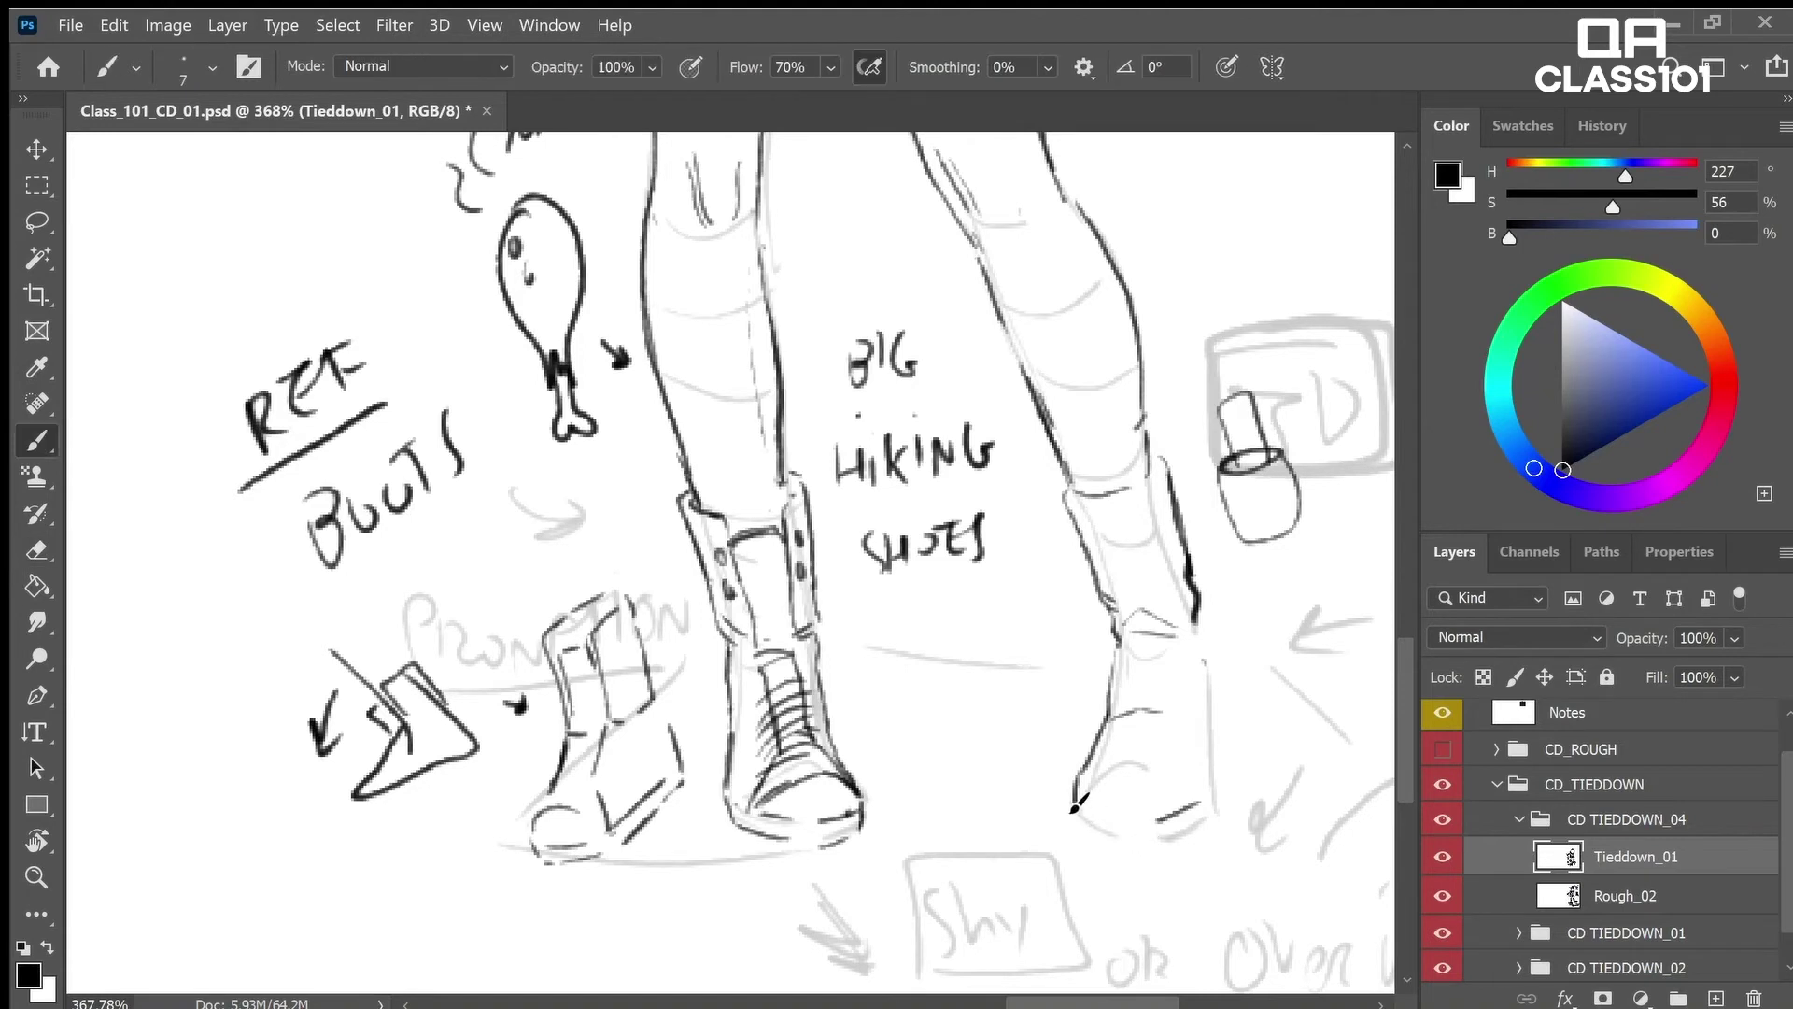
pyautogui.moveTo(1278, 805)
pyautogui.mouseDown()
pyautogui.moveTo(1085, 882)
pyautogui.moveTo(1121, 904)
pyautogui.mouseUp()
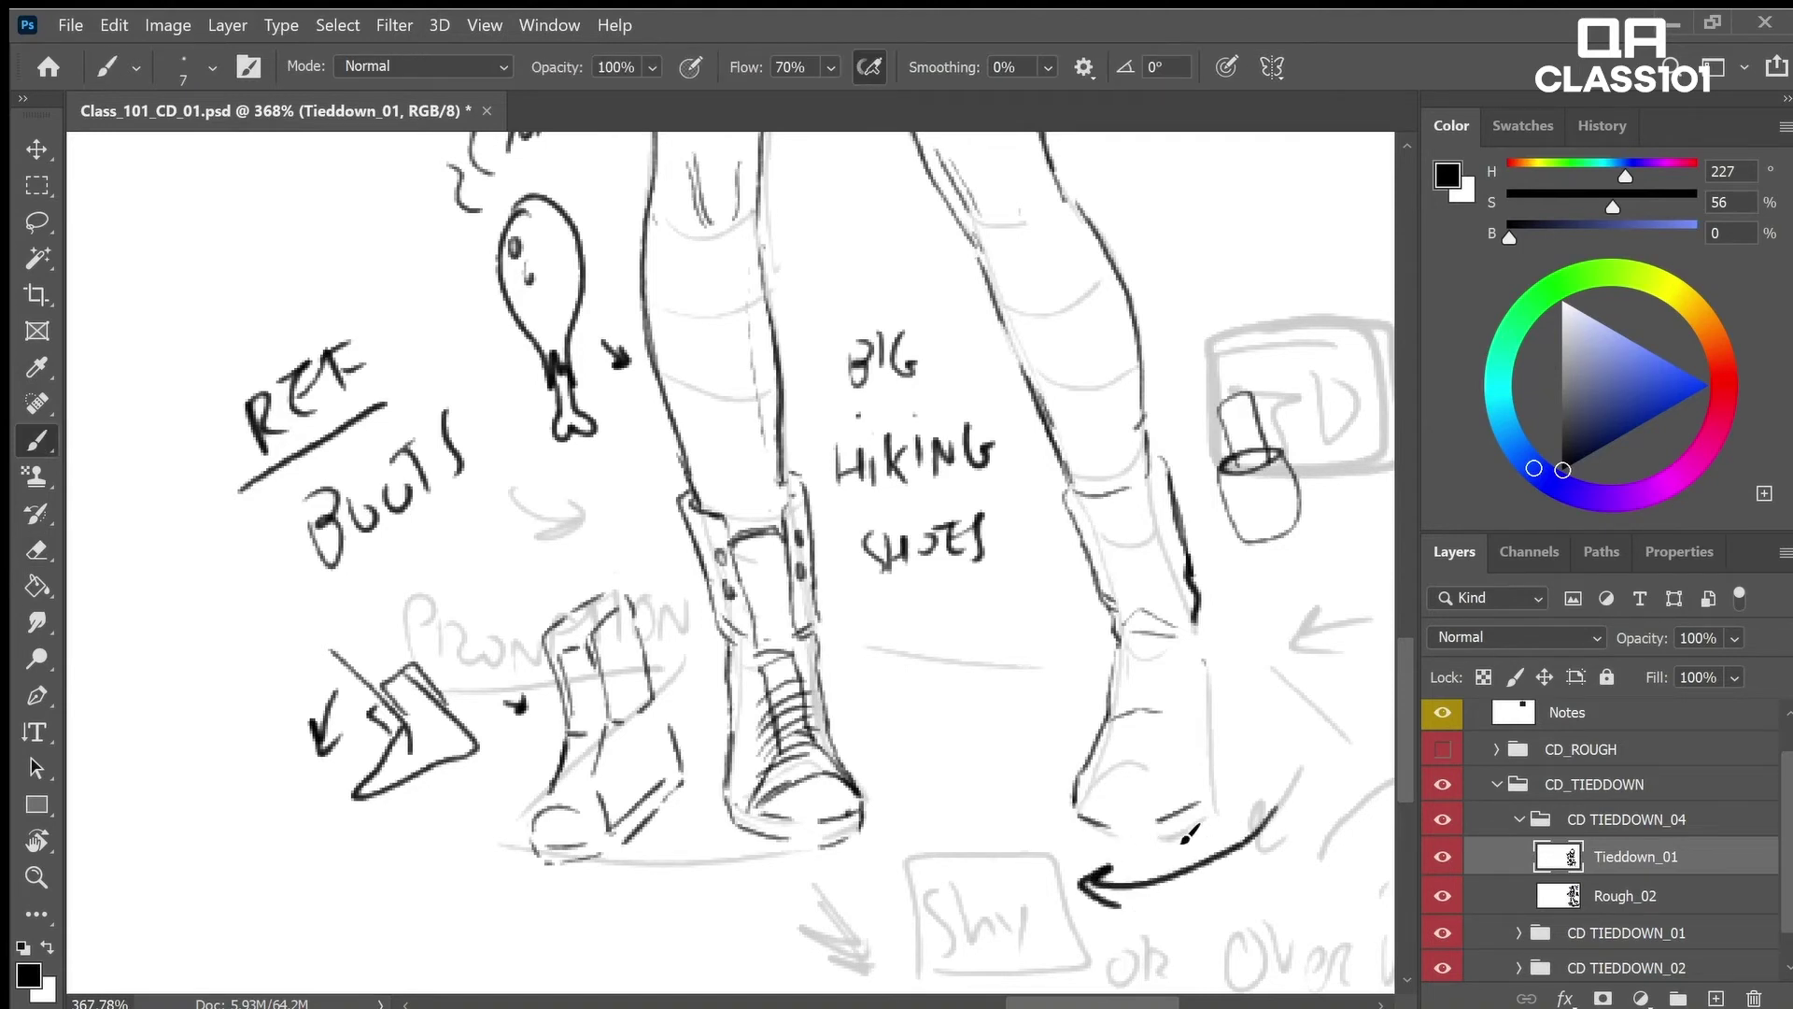
pyautogui.moveTo(1080, 811); pyautogui.dragTo(1175, 830)
# Lasso the two example boots with their arrows, move them down away from the character's leg, and deselect
pyautogui.press('l')
pyautogui.moveTo(685, 869)
pyautogui.mouseDown()
pyautogui.moveTo(674, 587)
pyautogui.moveTo(448, 556)
pyautogui.moveTo(283, 807)
pyautogui.moveTo(547, 871)
pyautogui.mouseUp()
pyautogui.press('v')
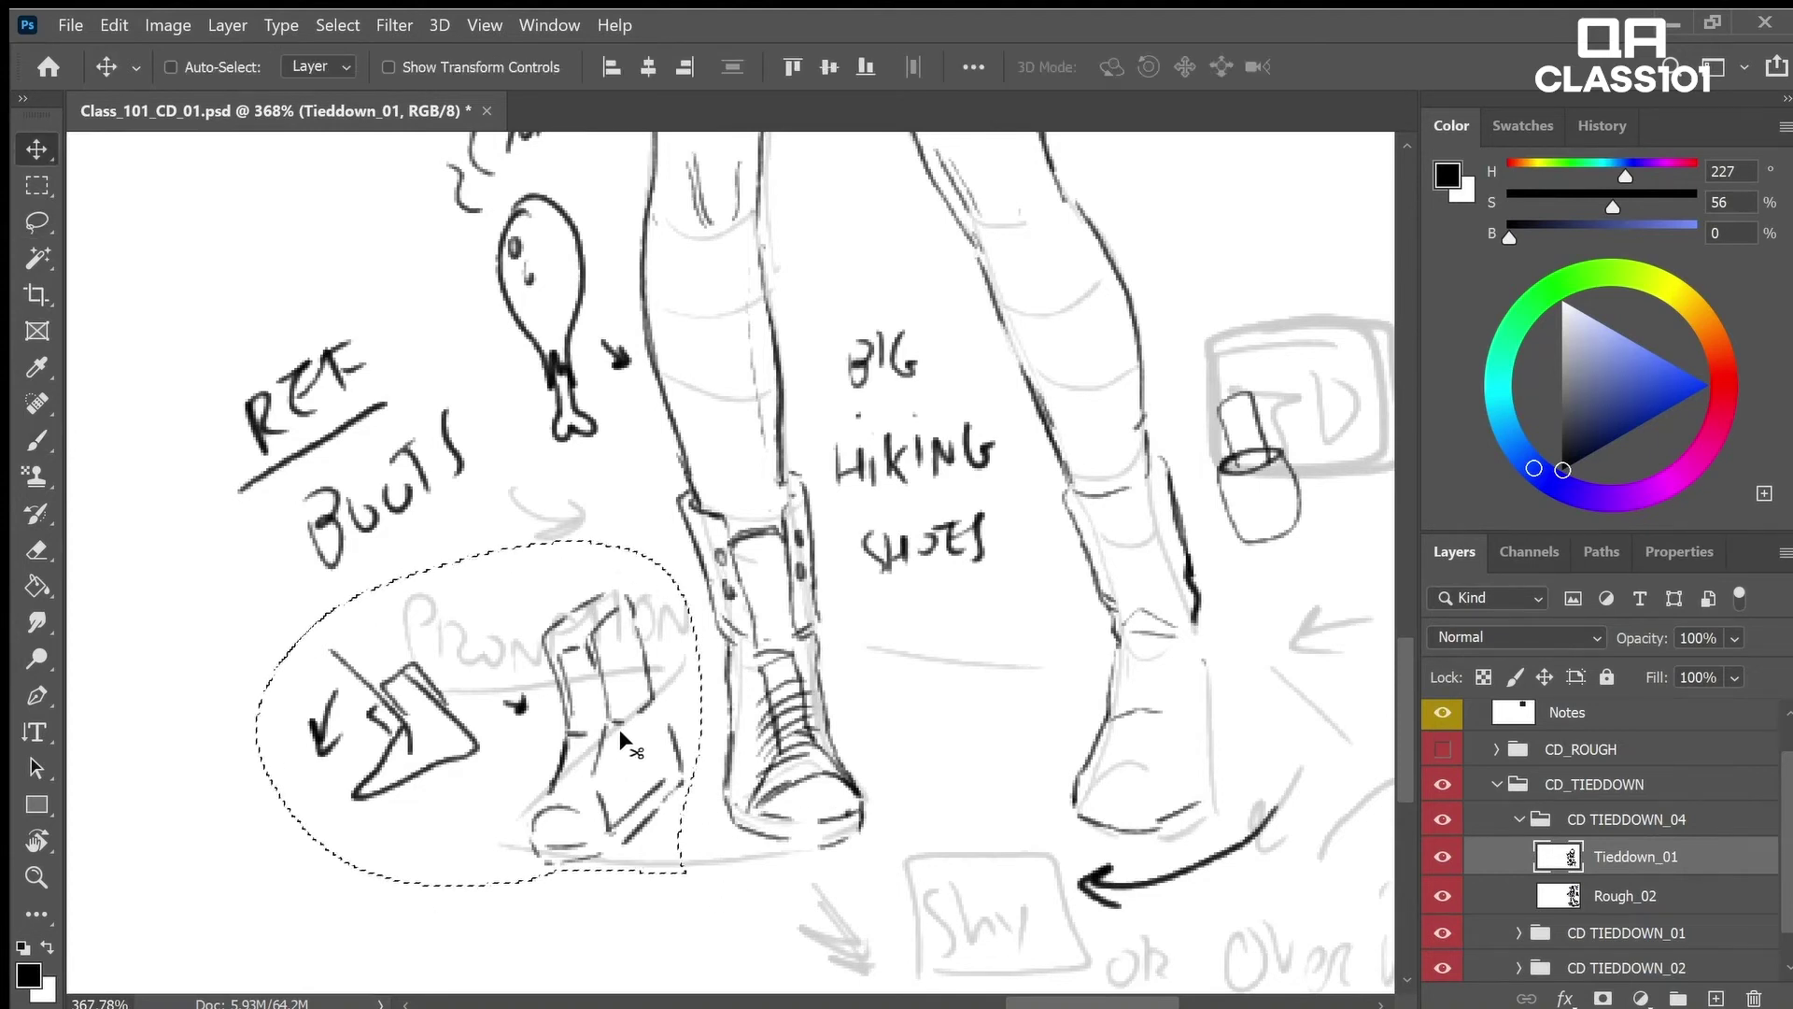
pyautogui.moveTo(619, 729)
pyautogui.mouseDown()
pyautogui.moveTo(479, 870)
pyautogui.moveTo(502, 837)
pyautogui.moveTo(456, 815)
pyautogui.mouseUp()
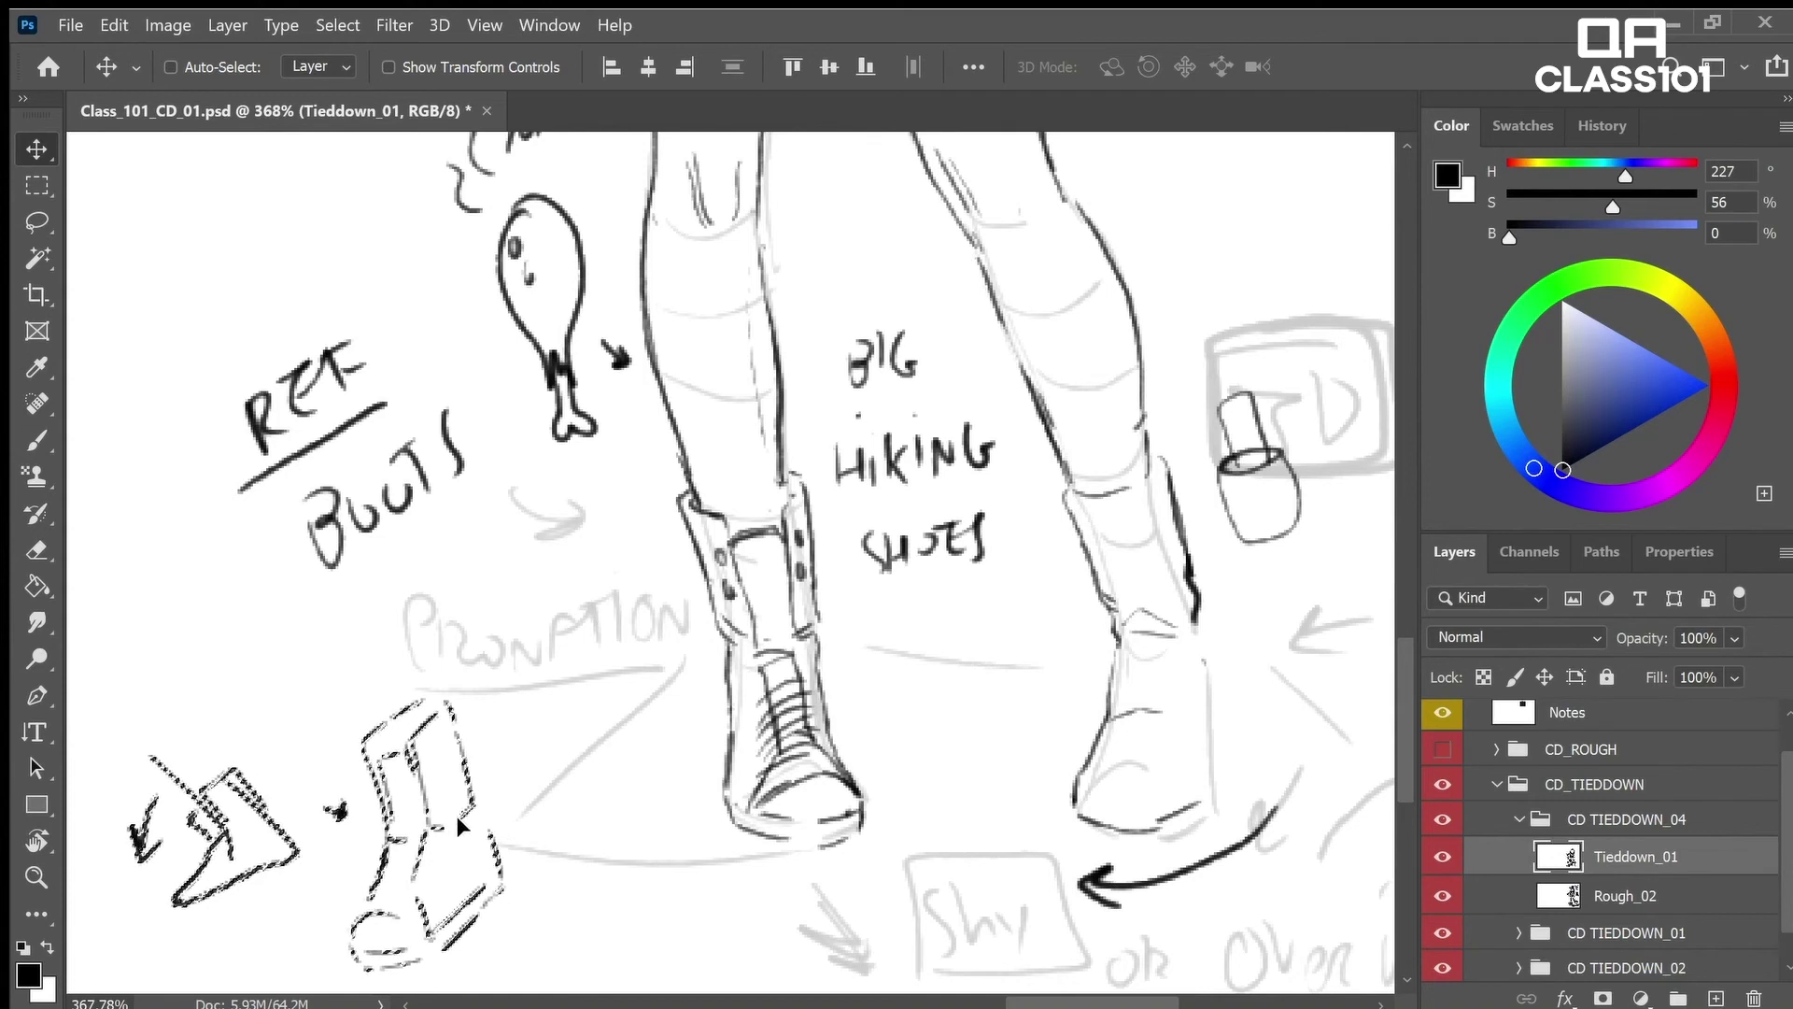
pyautogui.hotkey('ctrl', 'd')
pyautogui.press('b')
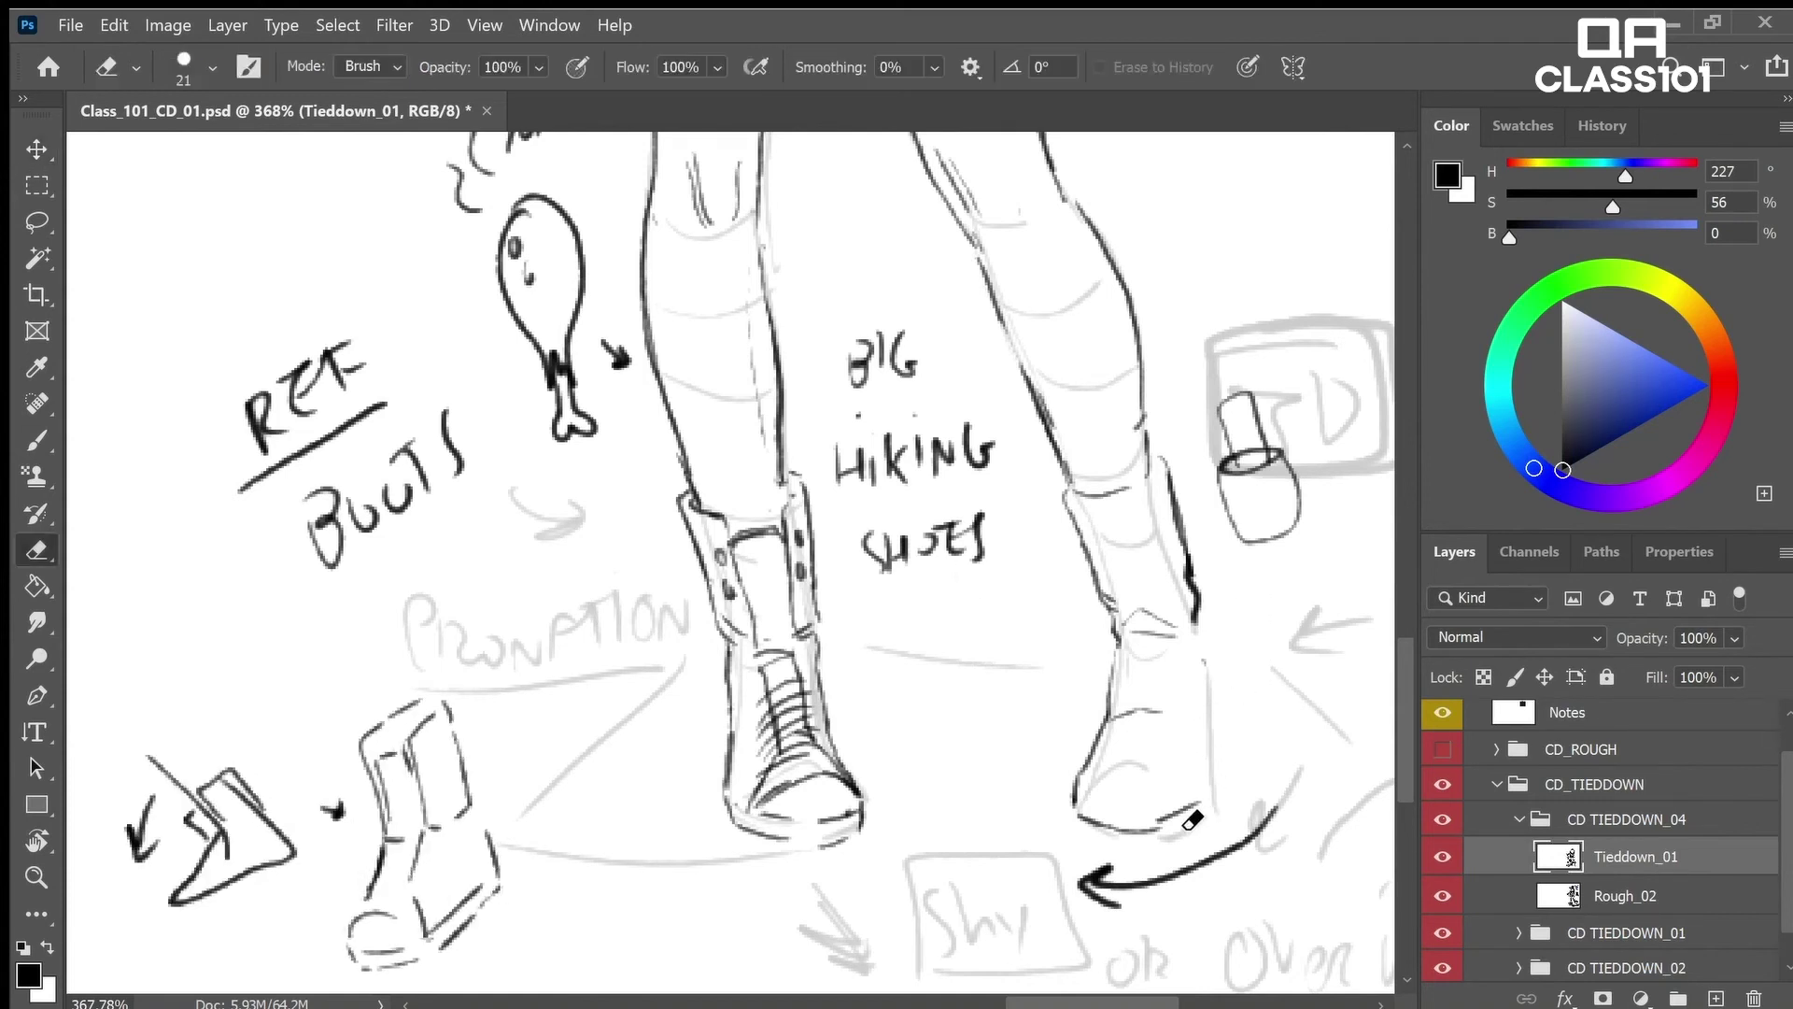
# Draw the heel line and rounded toe cap of the boot on the lowered-arm side's leg
pyautogui.moveTo(1158, 827)
pyautogui.mouseDown()
pyautogui.moveTo(1207, 812)
pyautogui.moveTo(1209, 654)
pyautogui.mouseUp()
pyautogui.moveTo(1073, 802)
pyautogui.mouseDown()
pyautogui.moveTo(1175, 823)
pyautogui.moveTo(1087, 803)
pyautogui.moveTo(1136, 808)
pyautogui.moveTo(1141, 771)
pyautogui.moveTo(1090, 792)
pyautogui.moveTo(1130, 828)
pyautogui.mouseUp()
pyautogui.press('e')
pyautogui.press('b')
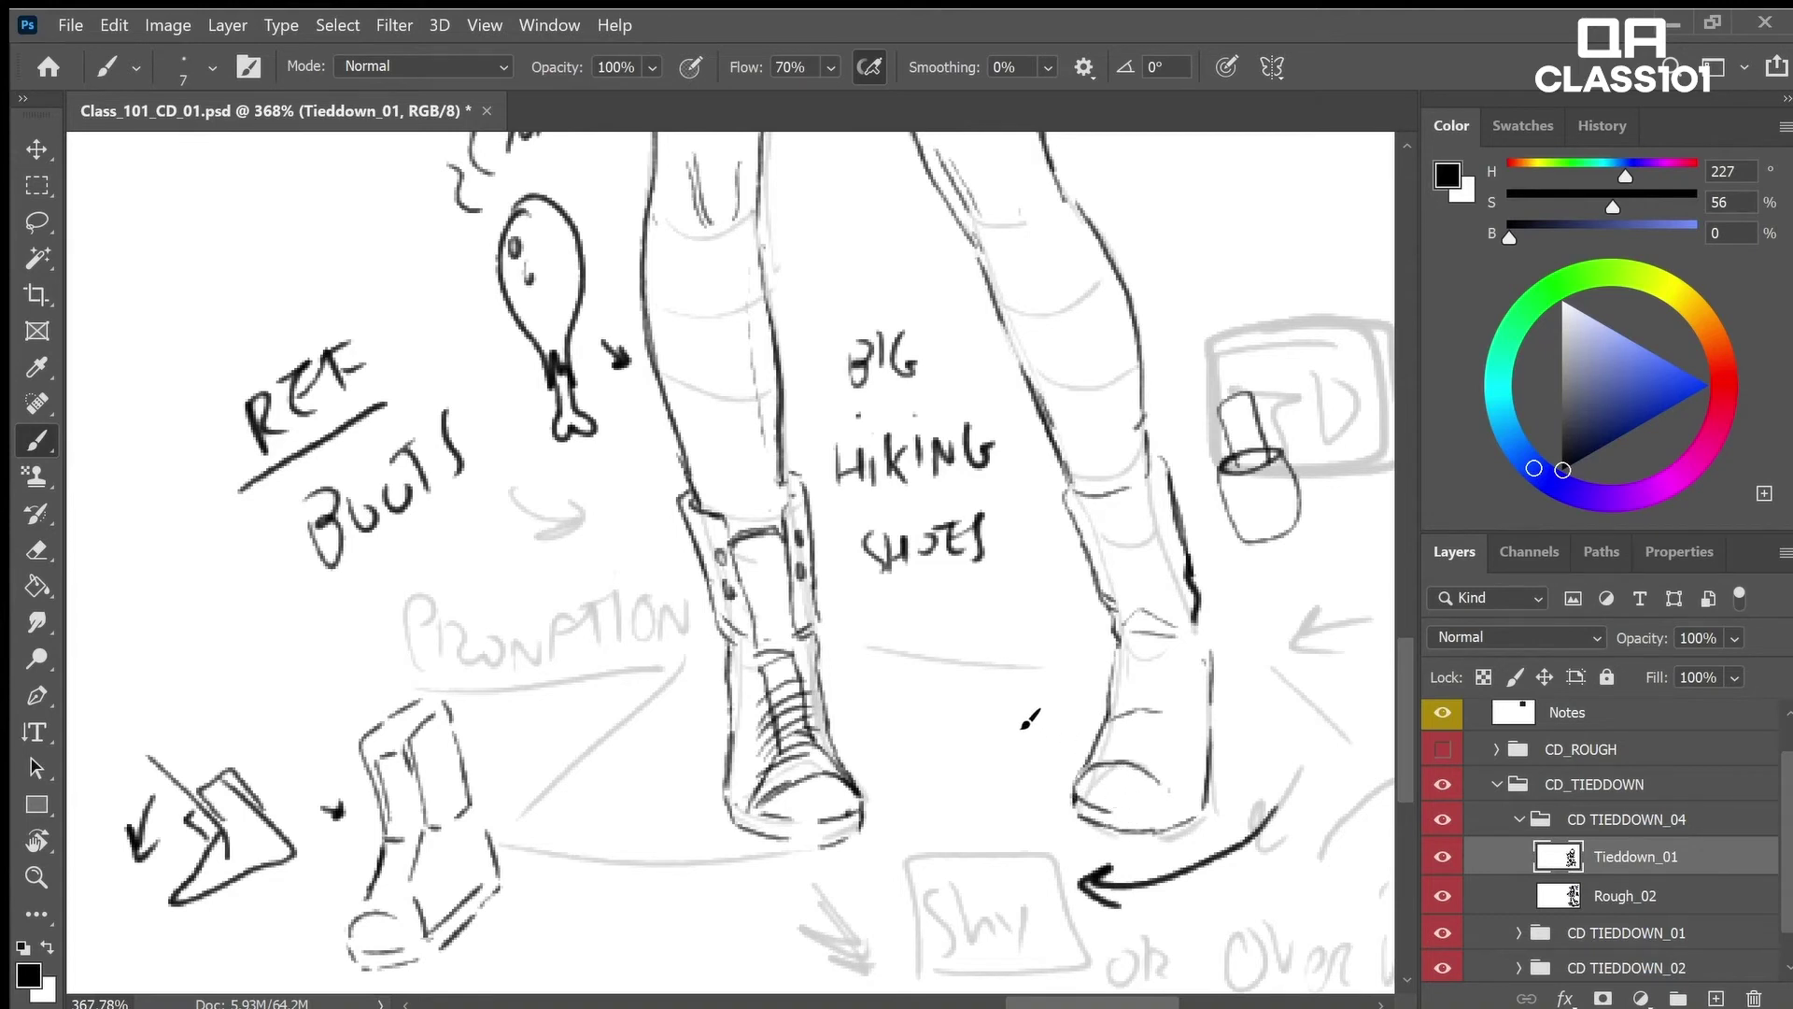
pyautogui.moveTo(933, 725)
pyautogui.mouseDown()
pyautogui.moveTo(1048, 739)
pyautogui.moveTo(934, 724)
pyautogui.mouseUp()
pyautogui.moveTo(934, 726)
pyautogui.mouseDown()
pyautogui.moveTo(997, 751)
pyautogui.moveTo(1051, 739)
pyautogui.mouseUp()
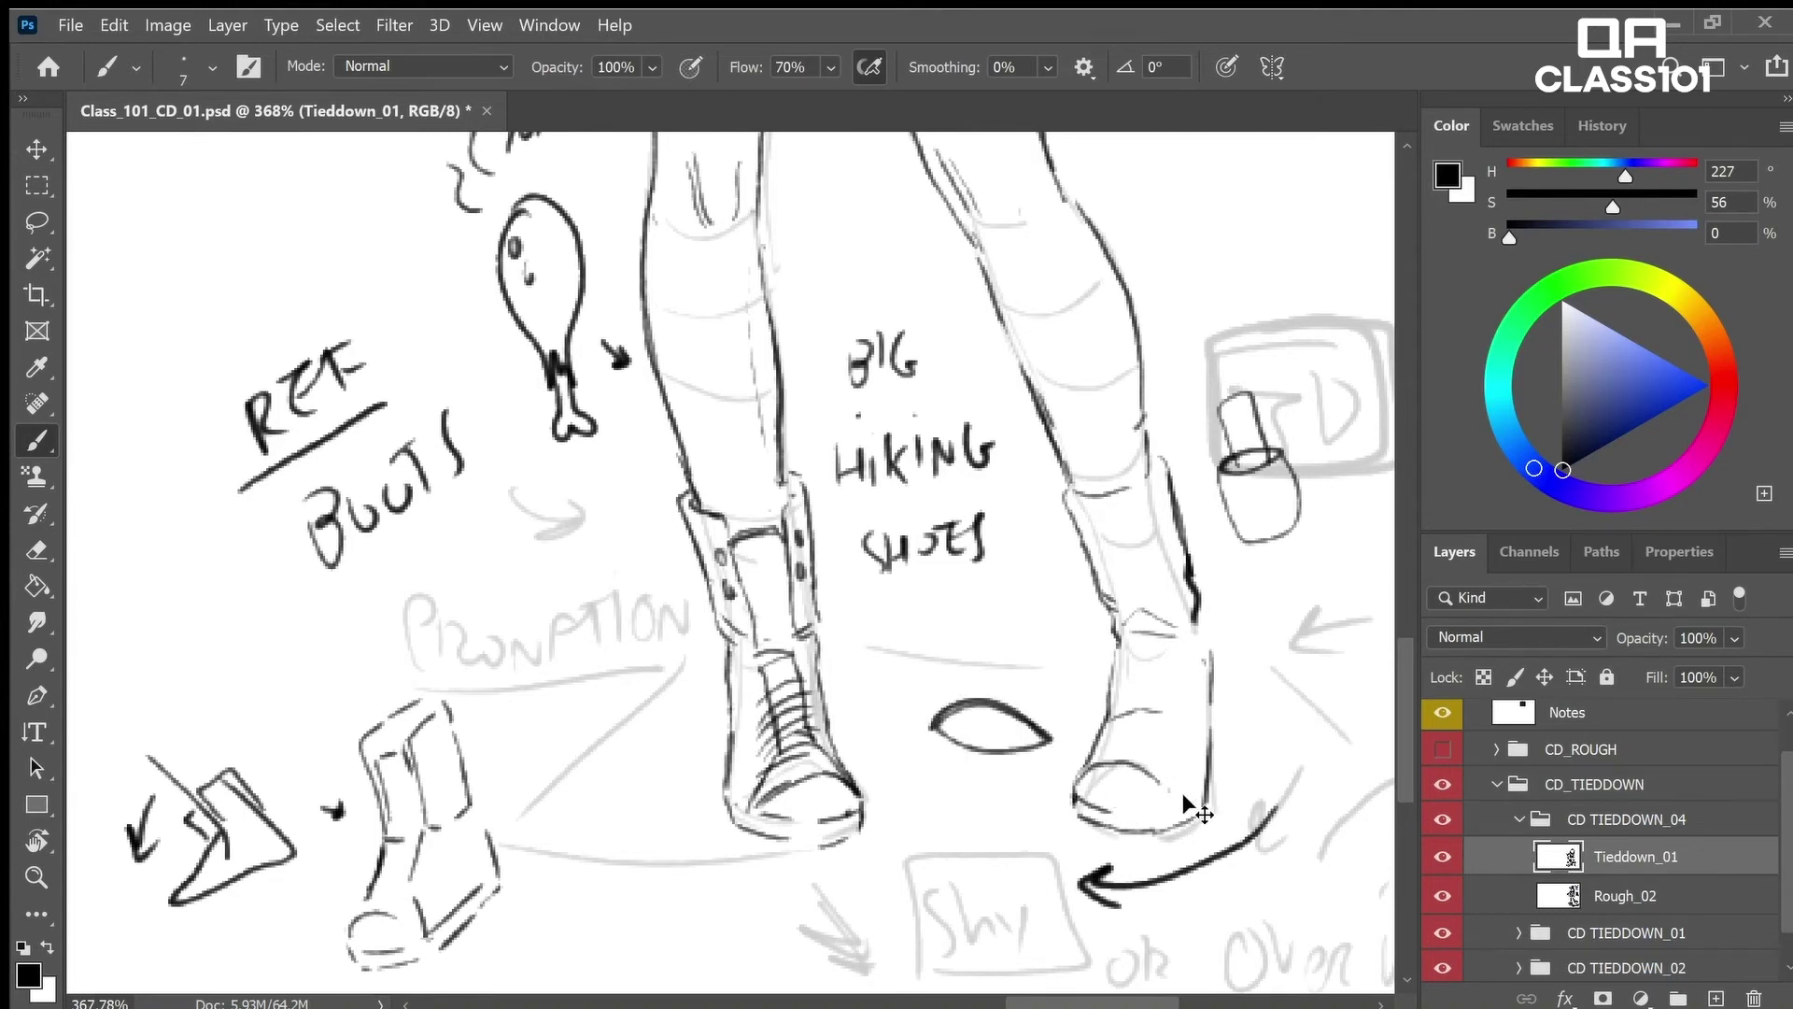
pyautogui.hotkey('ctrl', 'z')
pyautogui.hotkey('ctrl', 'z')
pyautogui.hotkey('ctrl', 'z')
# Clean up the second boot's sole, reinforce the example boot's front line, and draw the second boot's instep and tongue edges
pyautogui.press('e')
pyautogui.moveTo(1074, 799); pyautogui.dragTo(1198, 802)
pyautogui.press('b')
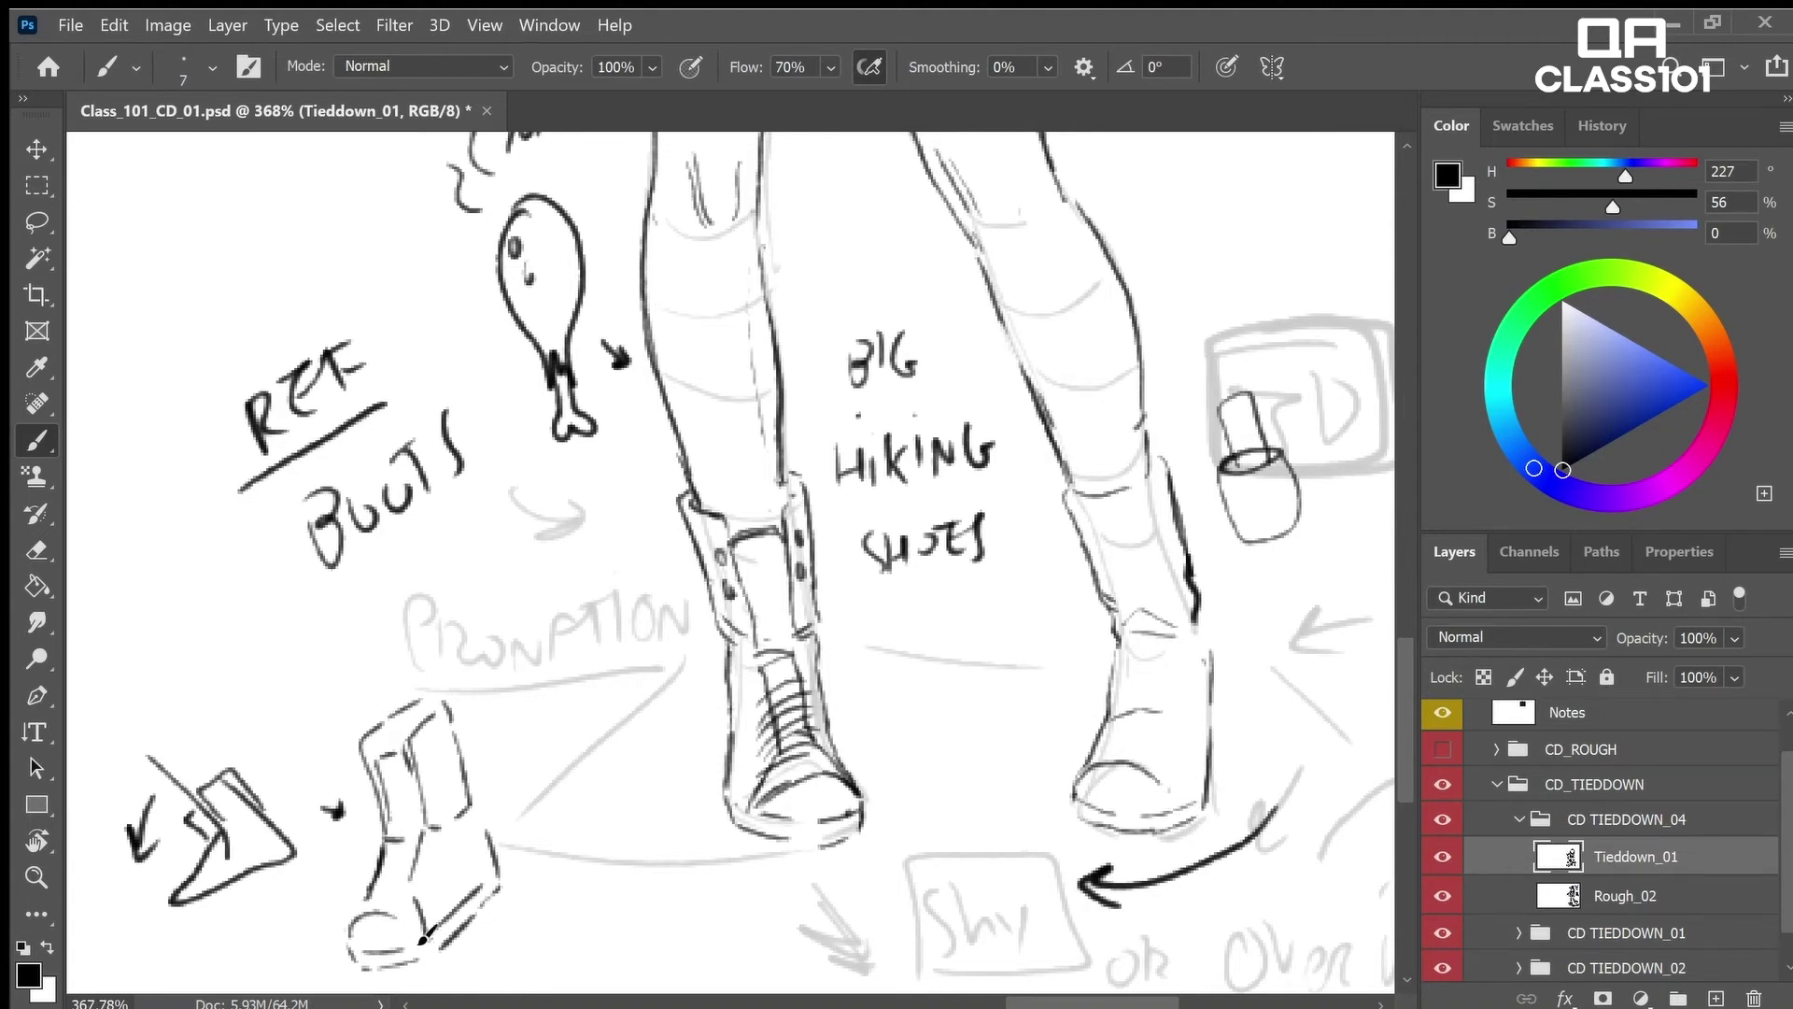
pyautogui.moveTo(422, 939)
pyautogui.mouseDown()
pyautogui.moveTo(402, 895)
pyautogui.moveTo(425, 829)
pyautogui.mouseUp()
pyautogui.moveTo(1179, 816); pyautogui.dragTo(1163, 715)
pyautogui.moveTo(1132, 726); pyautogui.dragTo(1088, 777)
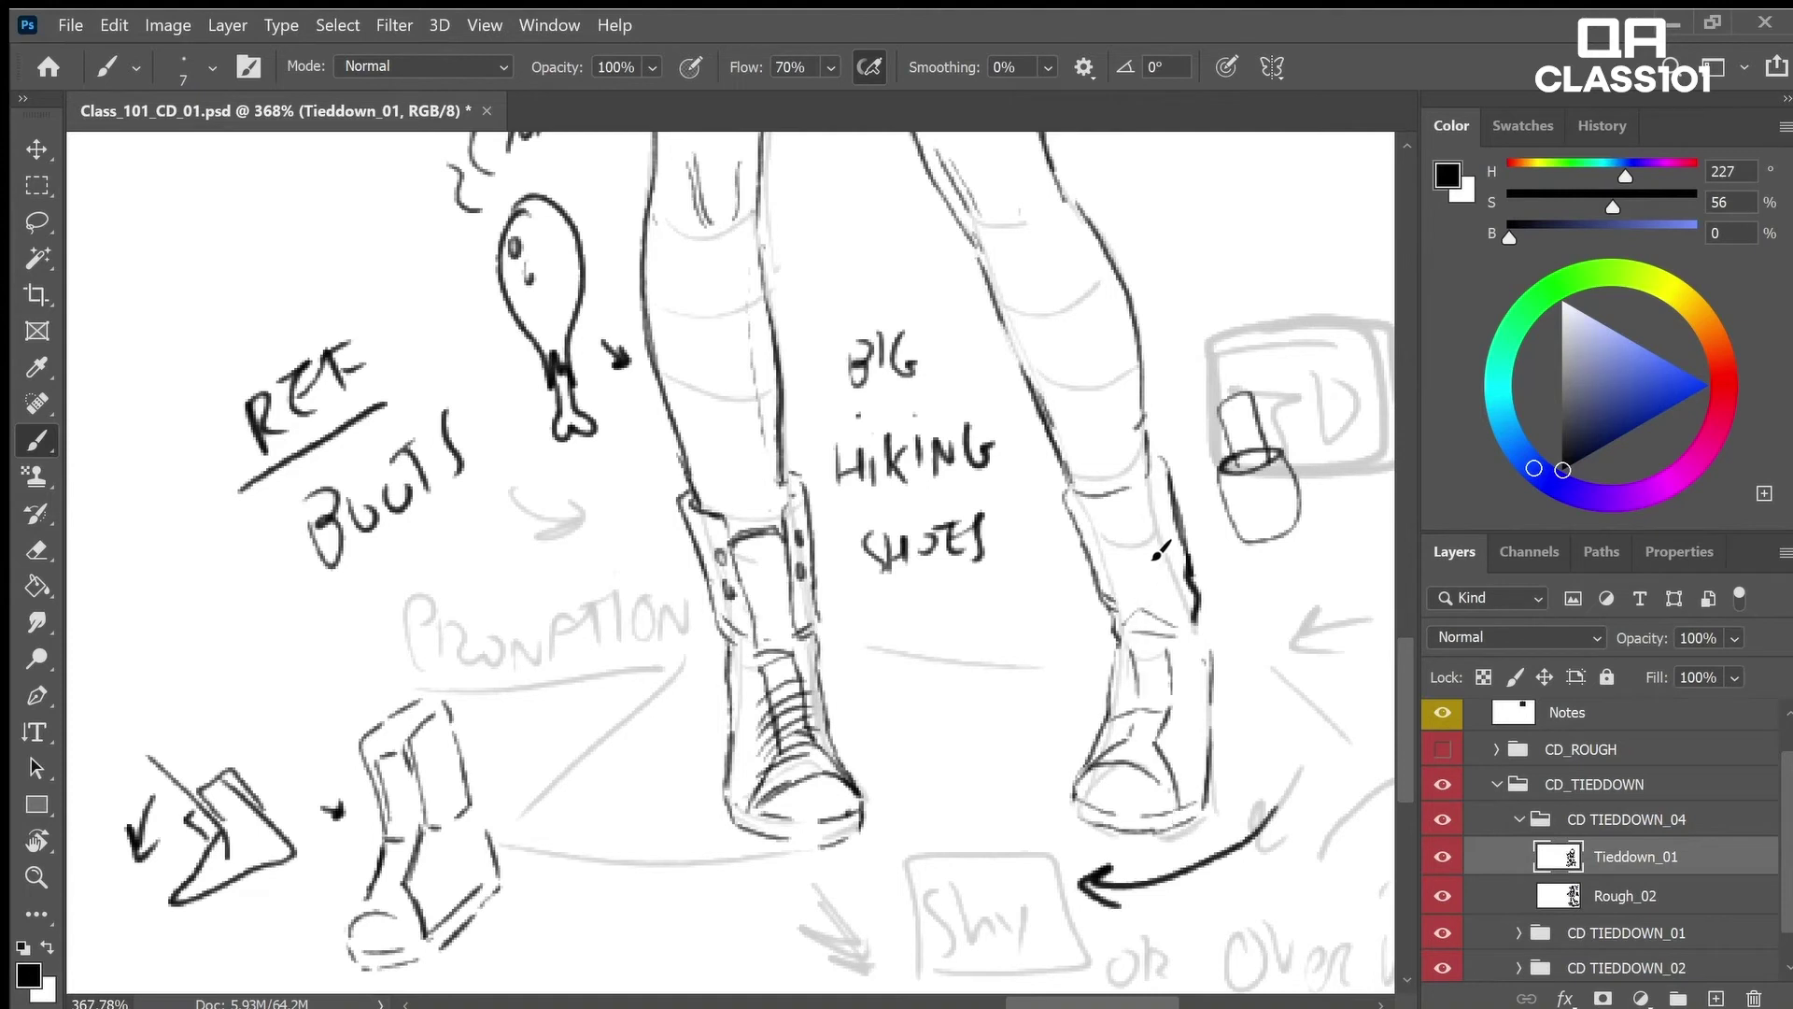
pyautogui.moveTo(1166, 654); pyautogui.dragTo(1131, 515)
pyautogui.moveTo(1126, 646); pyautogui.dragTo(1088, 497)
pyautogui.press('e')
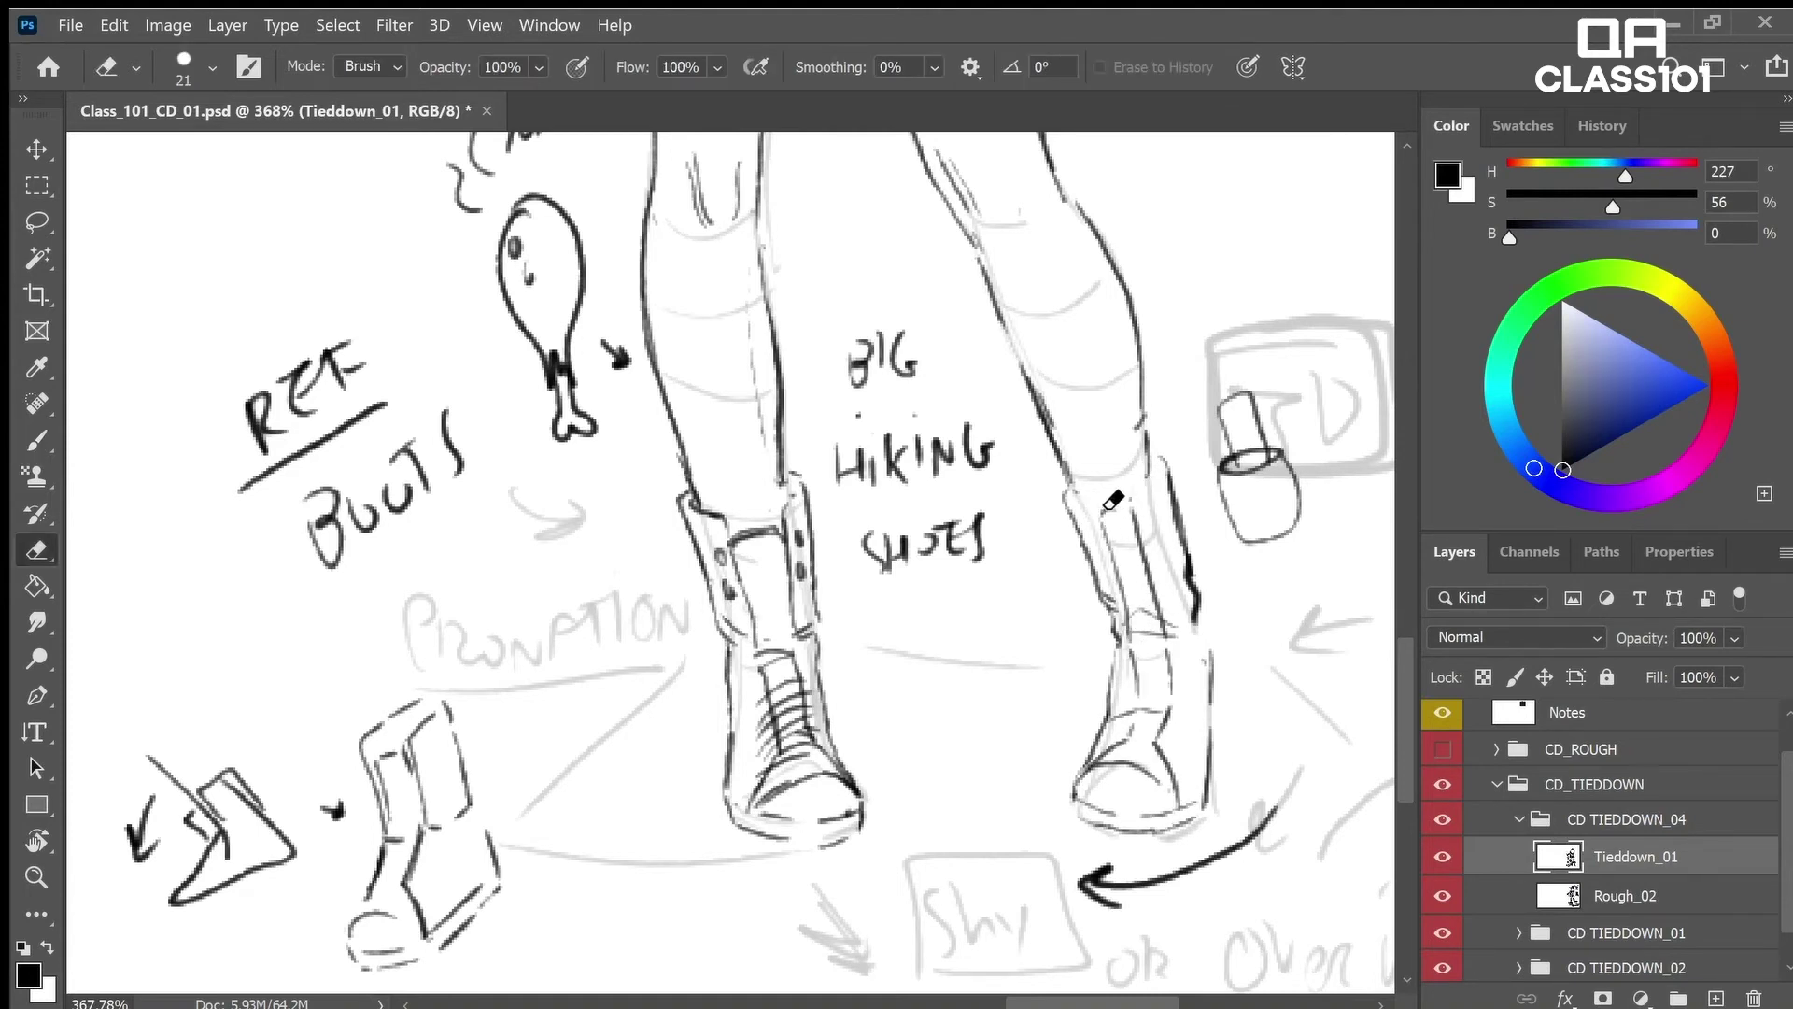
# Refine the second boot's tongue and add its eyelets and laces
pyautogui.press('b')
pyautogui.press('e')
pyautogui.press('b')
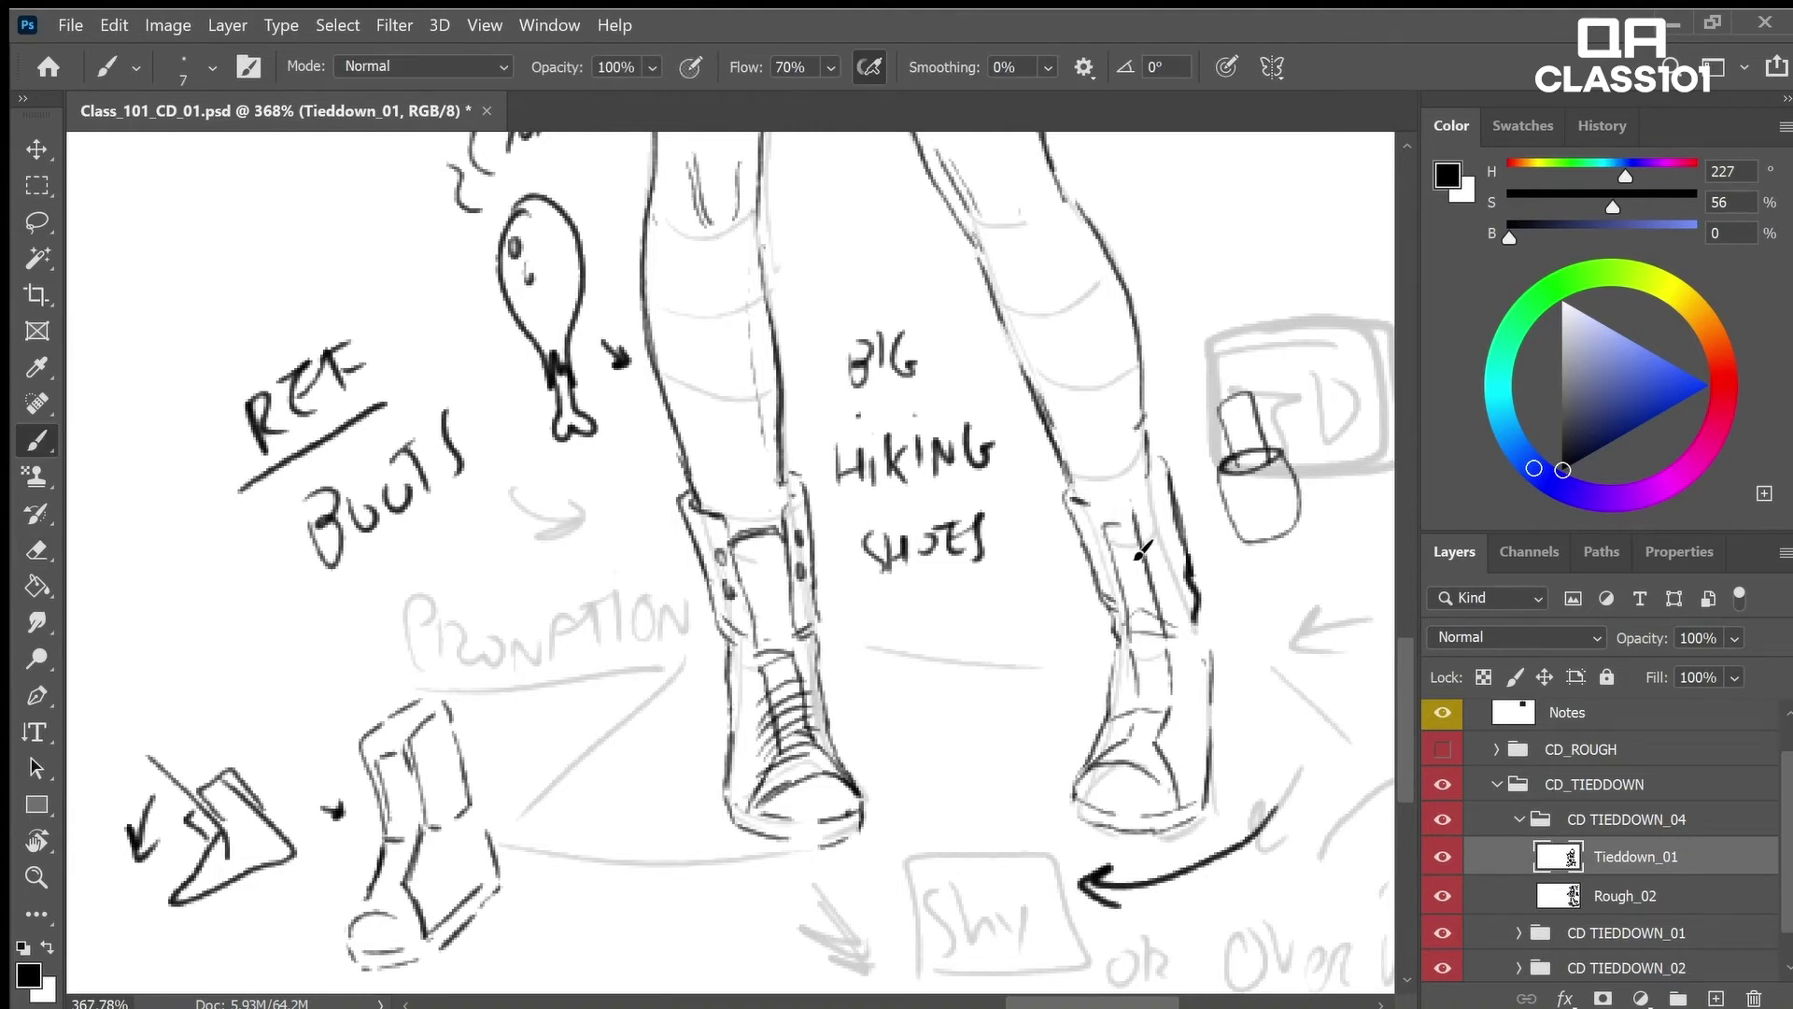
pyautogui.press('e')
pyautogui.press('b')
pyautogui.click(1104, 577)
pyautogui.press('z')
pyautogui.moveTo(1178, 612); pyautogui.dragTo(1160, 613)
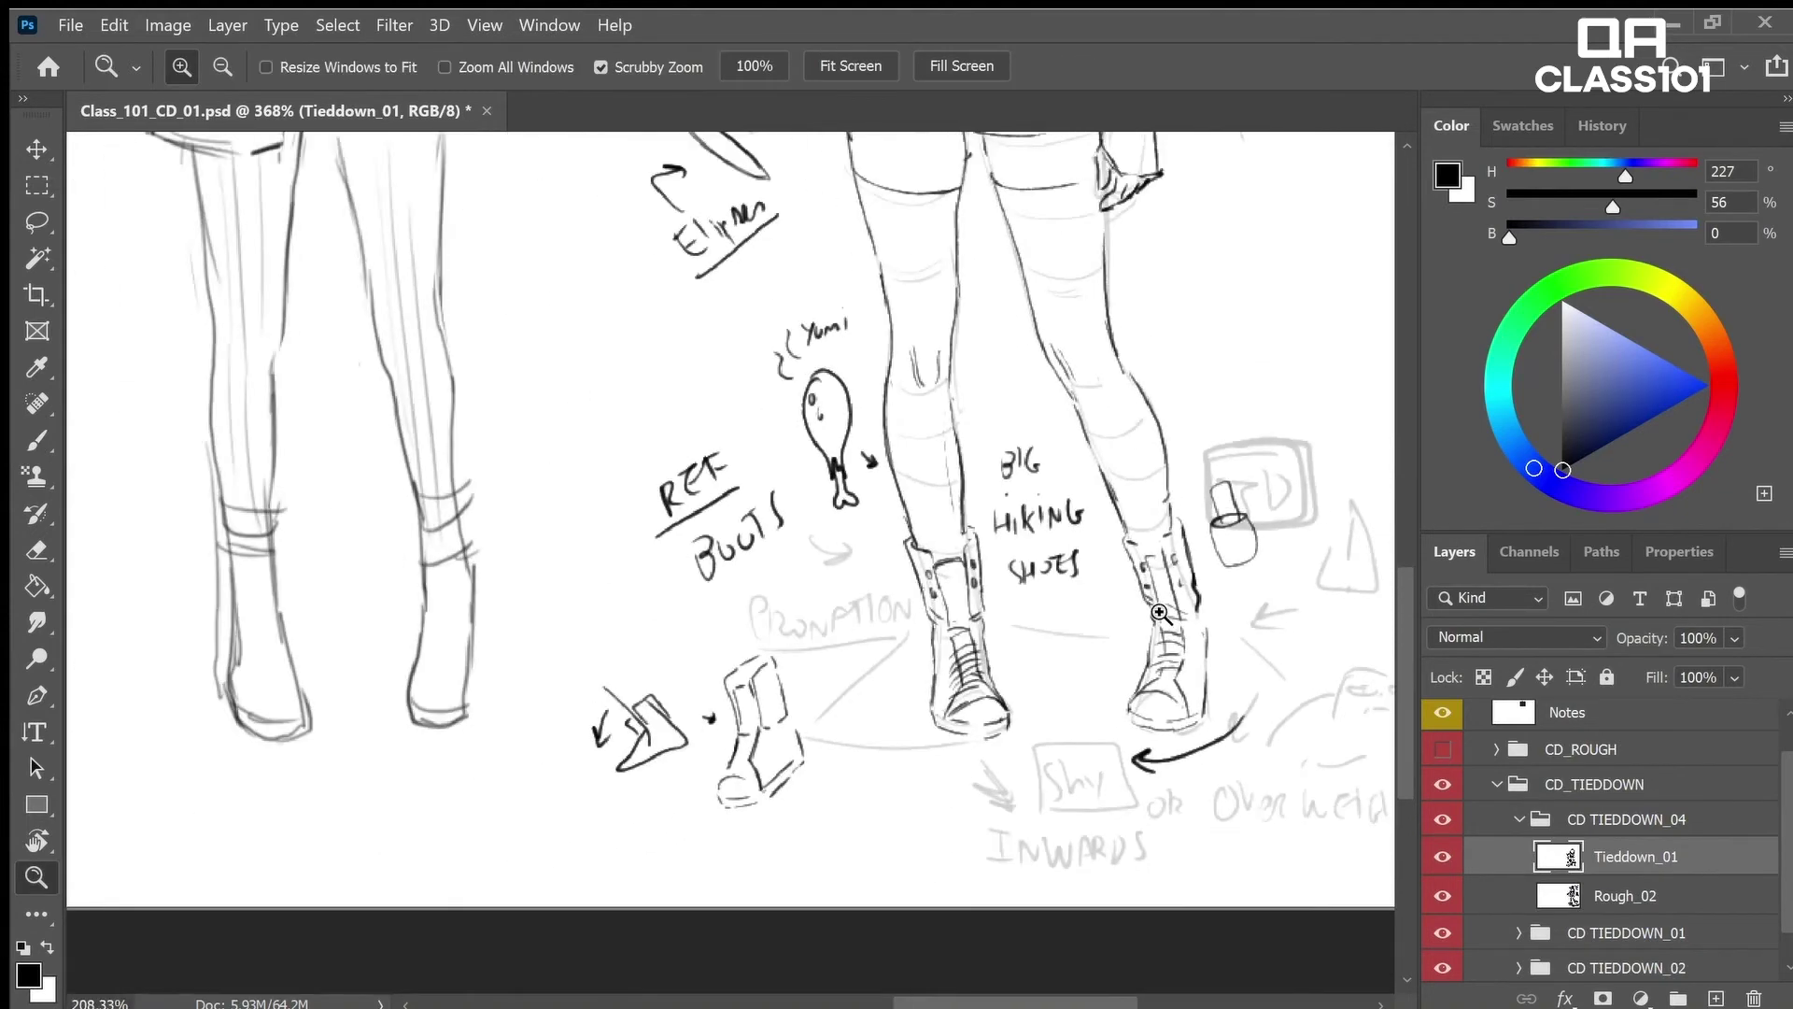
# Write the note "2 SOCKS" beside the calf on the lowered-arm side
pyautogui.press('b')
pyautogui.moveTo(1166, 475)
pyautogui.mouseDown()
pyautogui.moveTo(1180, 475)
pyautogui.moveTo(1160, 503)
pyautogui.moveTo(1193, 521)
pyautogui.moveTo(1188, 596)
pyautogui.moveTo(1150, 602)
pyautogui.moveTo(1214, 590)
pyautogui.moveTo(1245, 520)
pyautogui.mouseUp()
pyautogui.press('e')
pyautogui.press('b')
pyautogui.press('z')
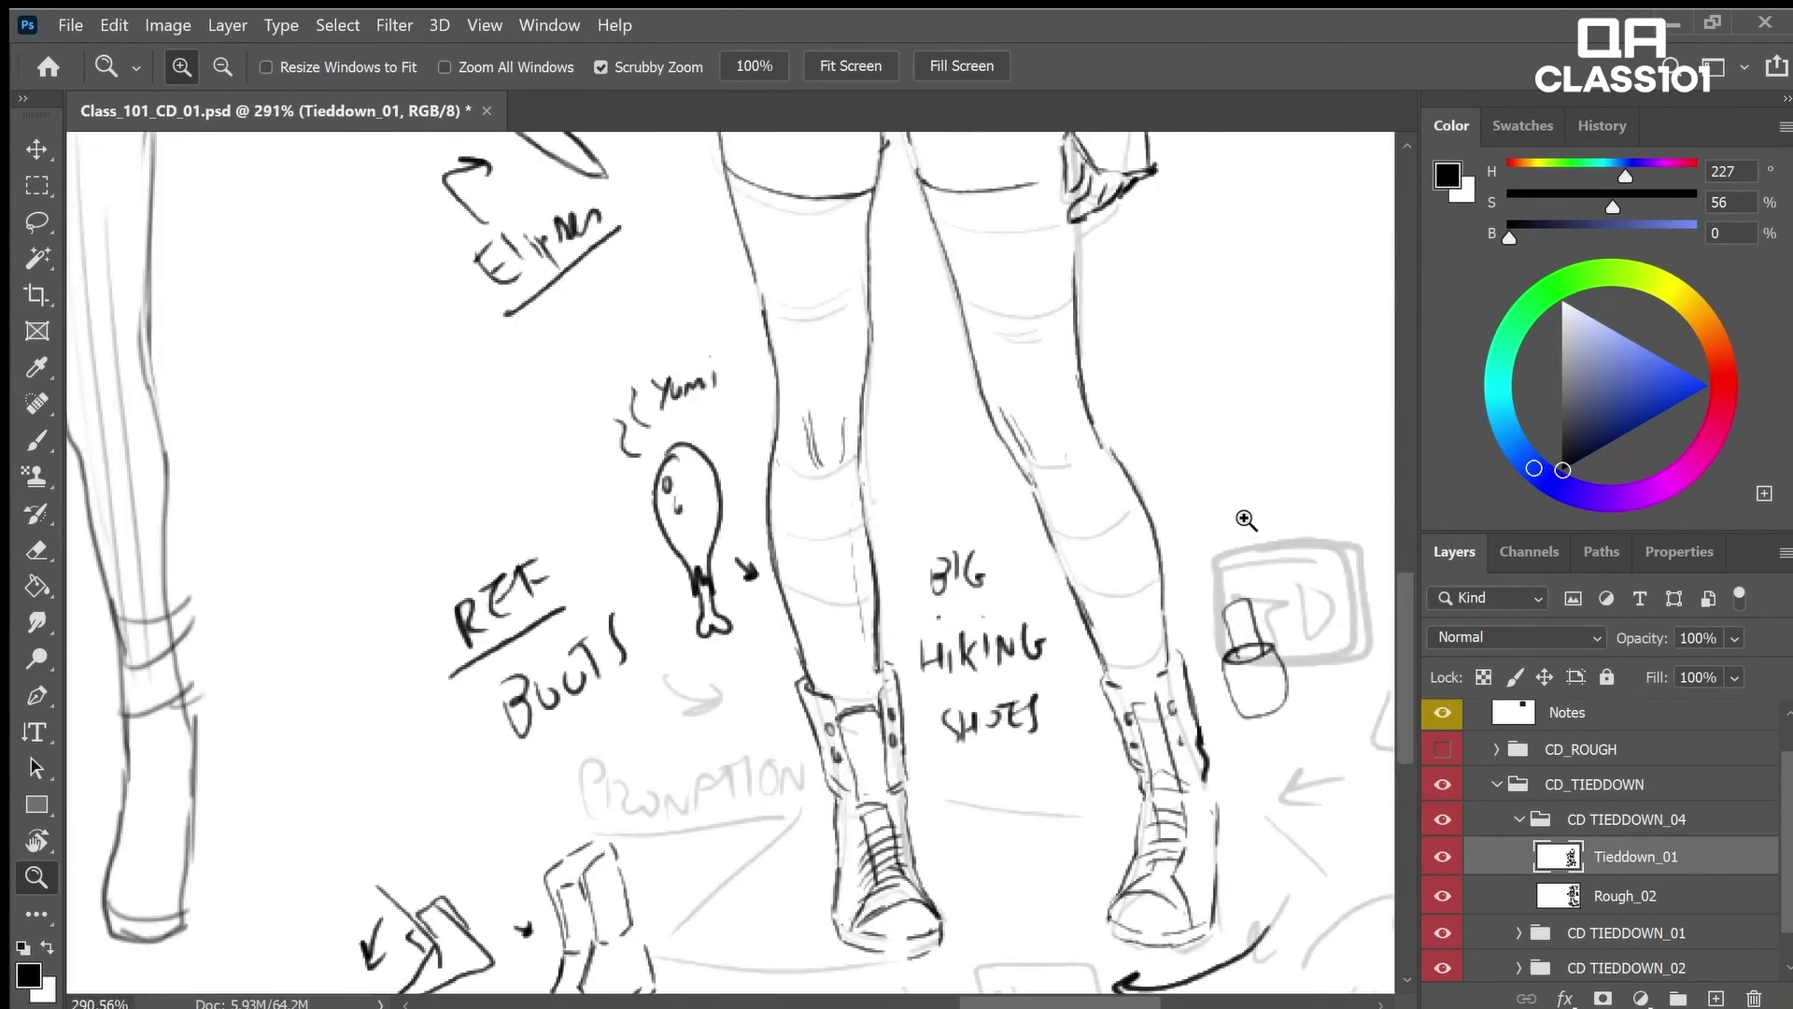
pyautogui.press('b')
pyautogui.moveTo(1189, 461)
pyautogui.mouseDown()
pyautogui.moveTo(1212, 494)
pyautogui.moveTo(1283, 487)
pyautogui.mouseUp()
pyautogui.moveTo(1295, 452); pyautogui.dragTo(1297, 480)
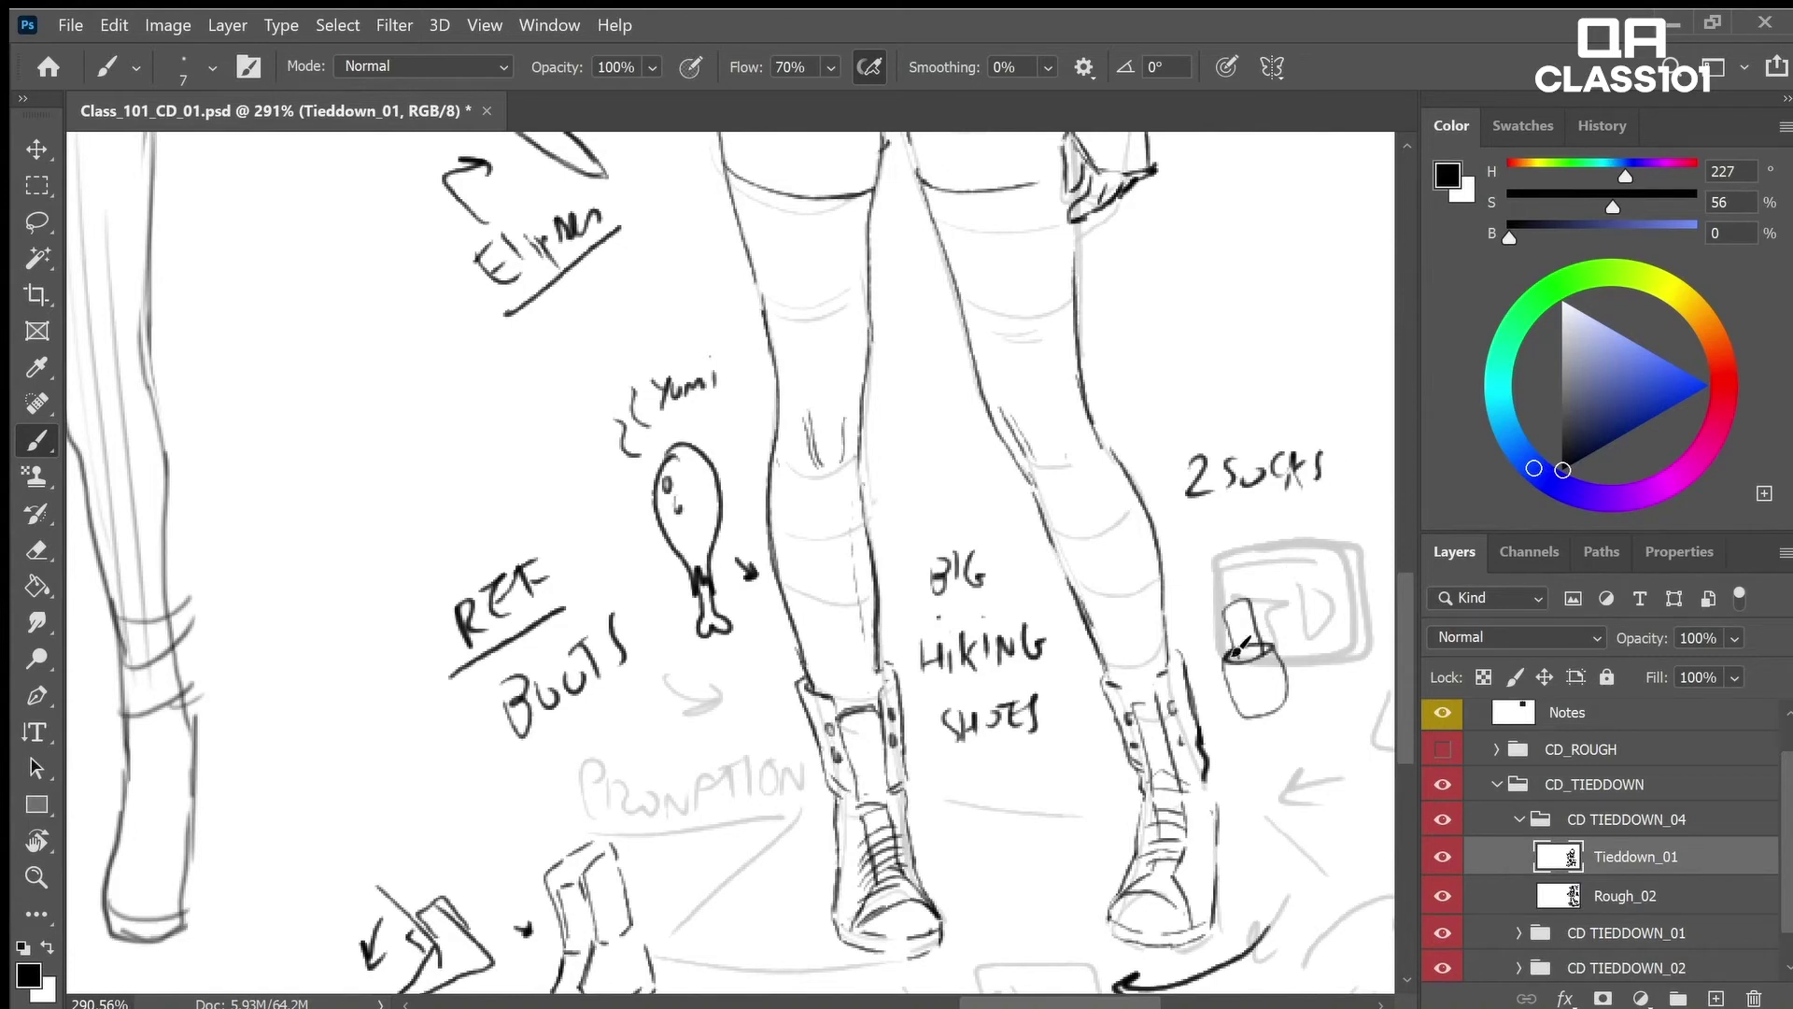
# Touch up the laces and outer edge of the boot on the lowered-arm side's leg
pyautogui.press('e')
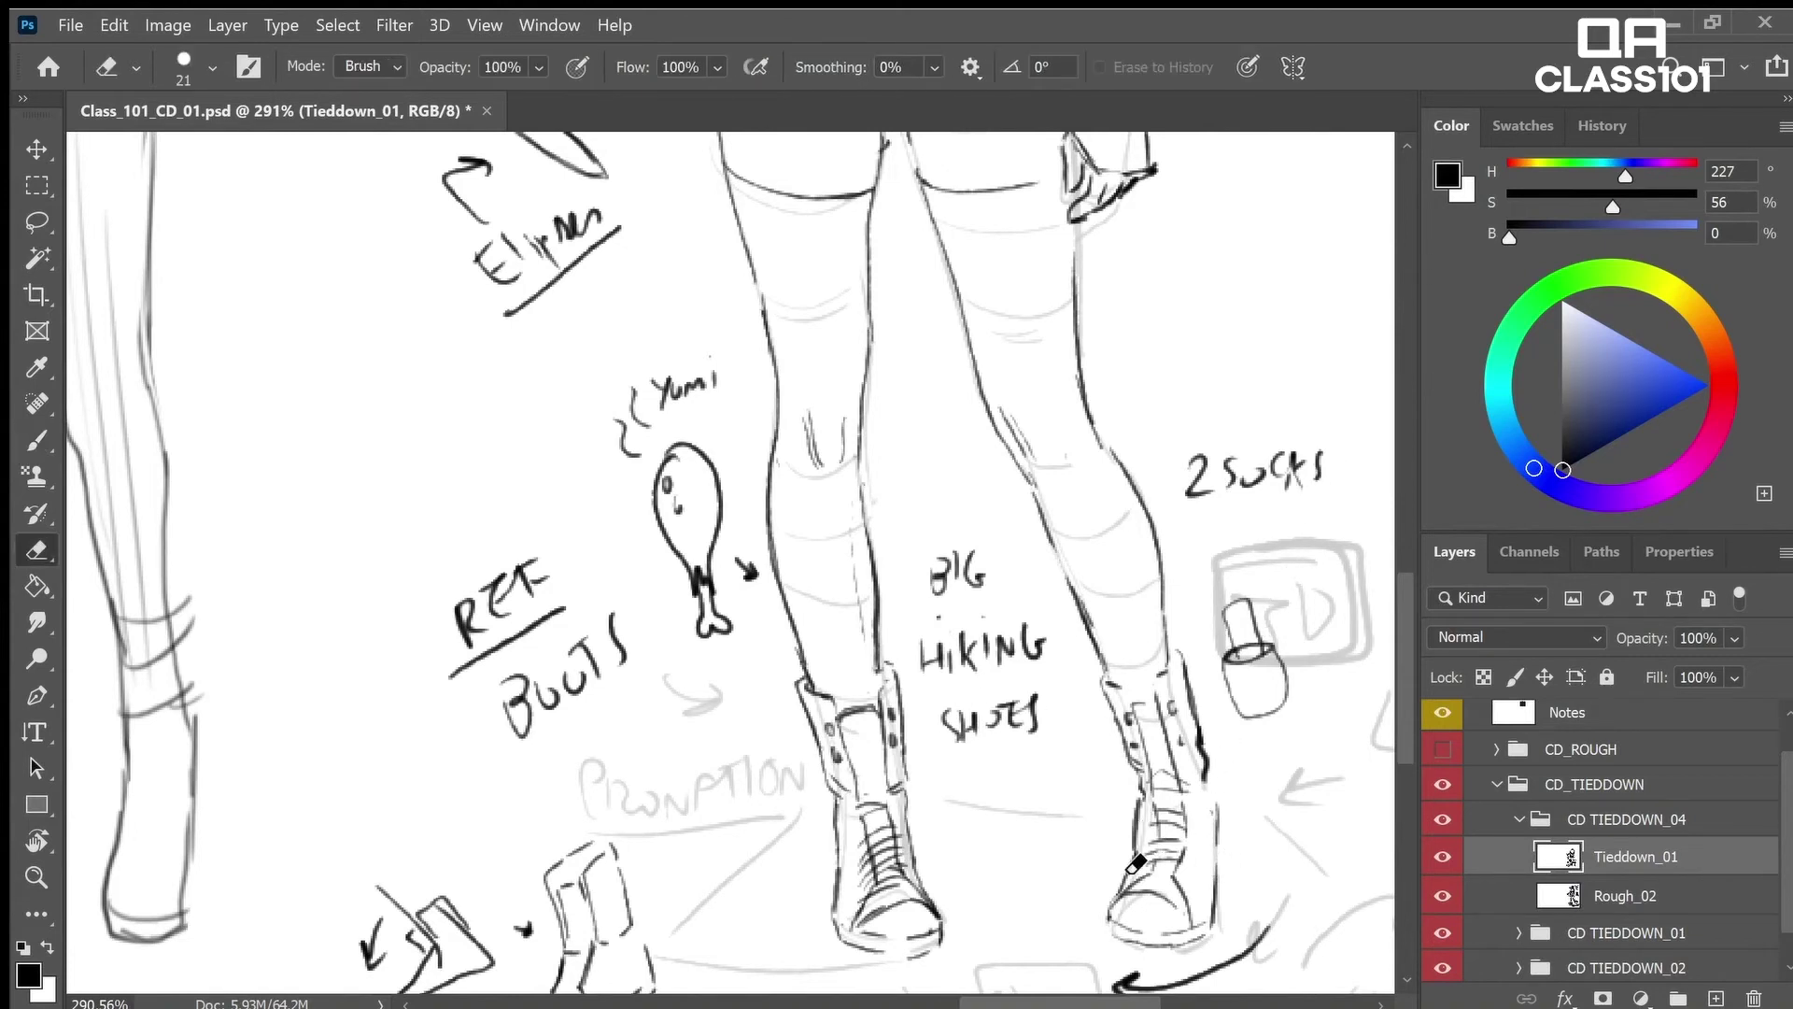
pyautogui.press('b')
pyautogui.moveTo(1151, 801)
pyautogui.mouseDown()
pyautogui.moveTo(1133, 868)
pyautogui.moveTo(1138, 819)
pyautogui.mouseUp()
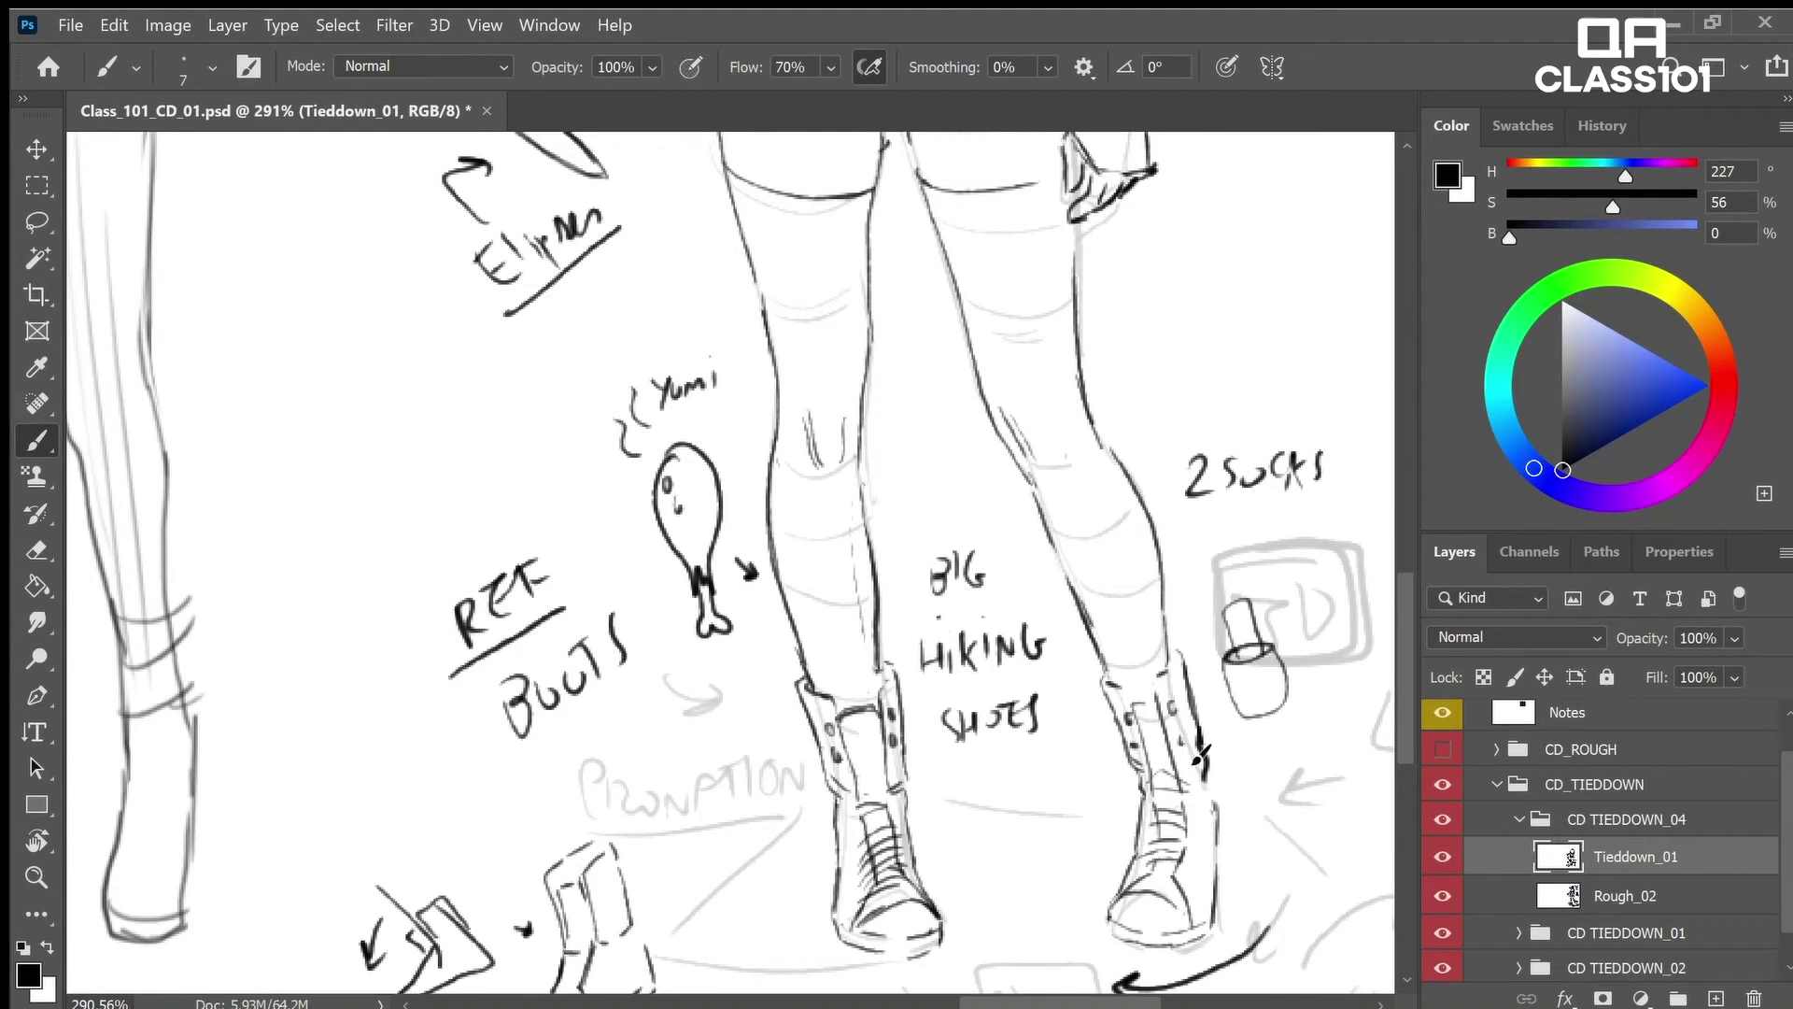
# Rework the first boot's upper edges and draw the folded sock cuff with vertical creases emerging above it
pyautogui.press('e')
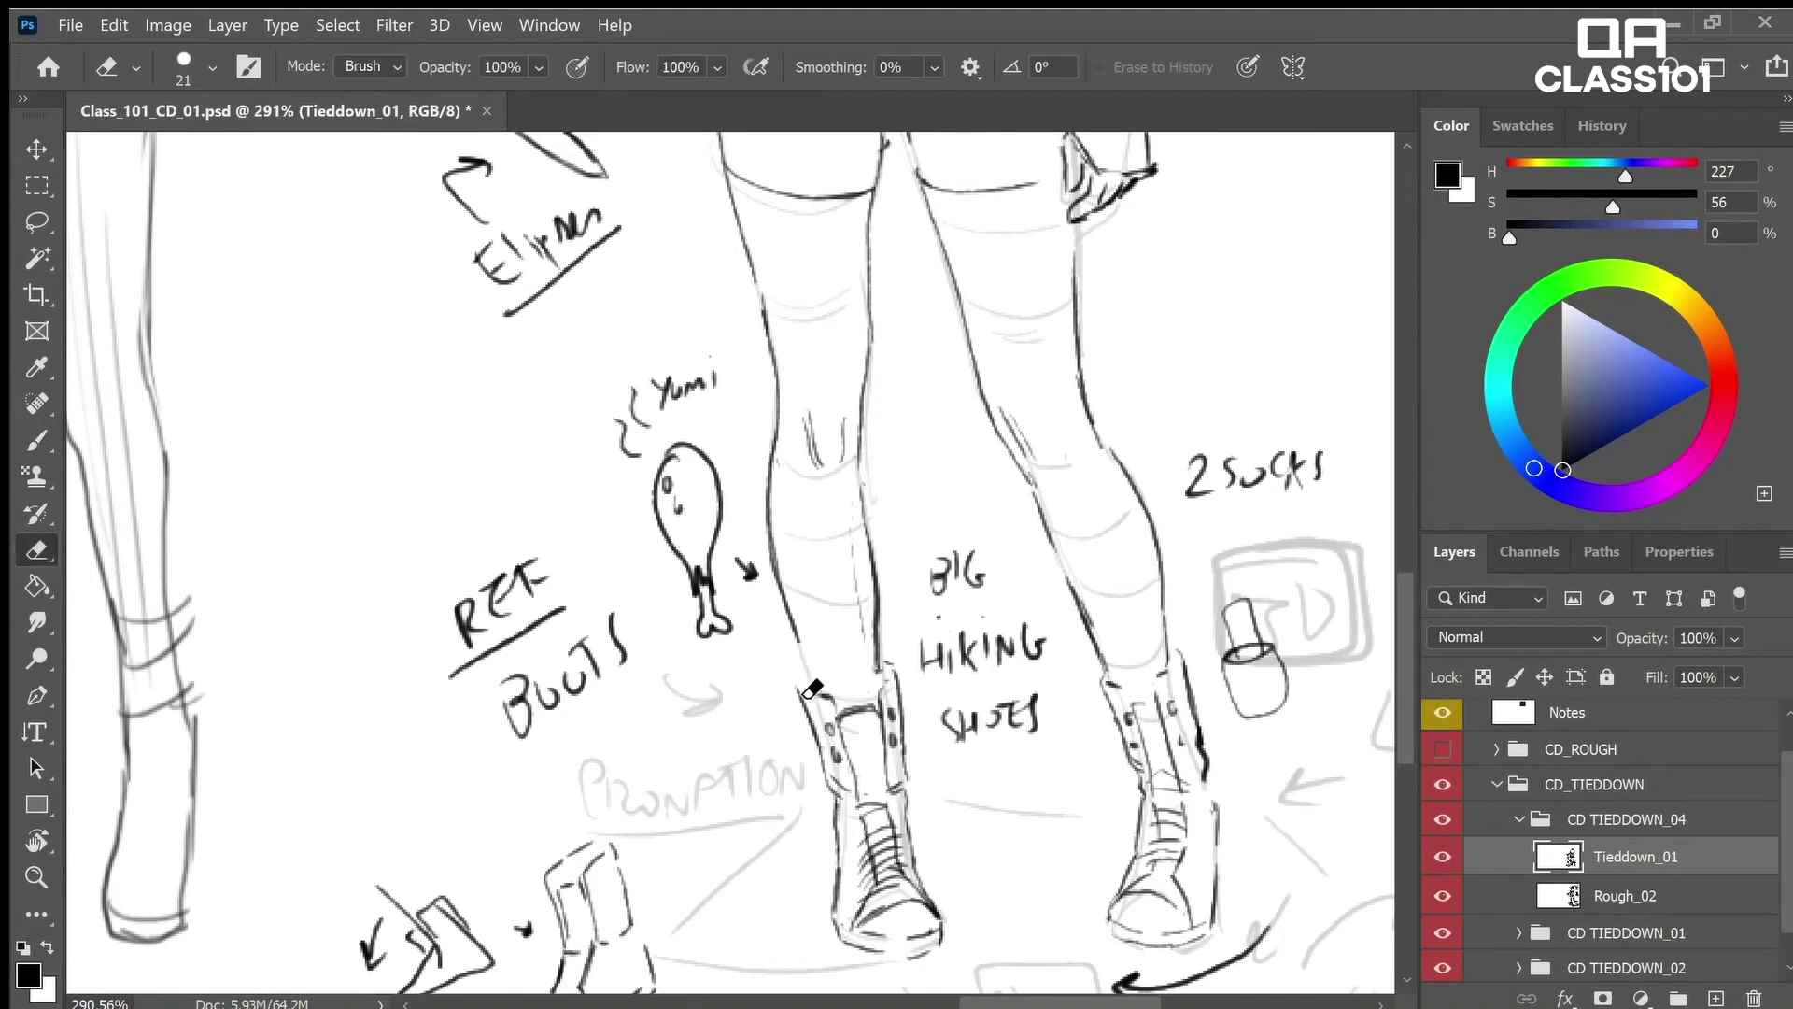
pyautogui.press('b')
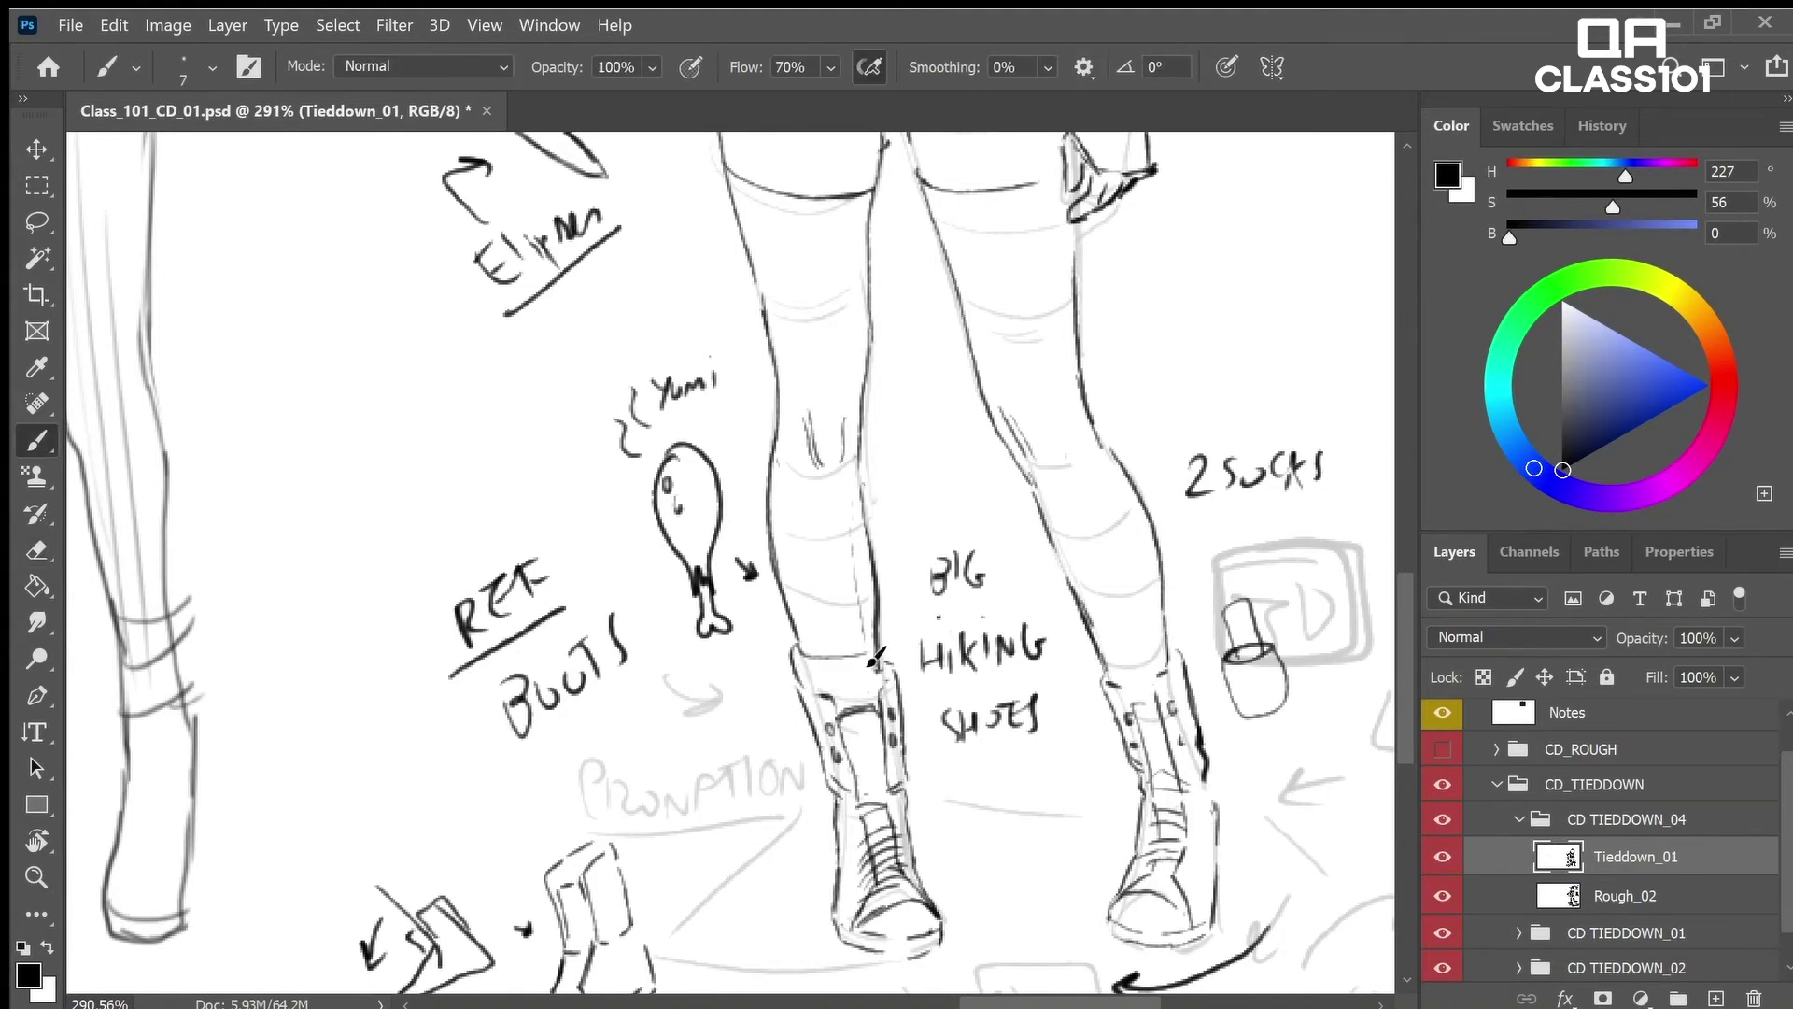
pyautogui.press('e')
pyautogui.press('b')
pyautogui.moveTo(876, 638)
pyautogui.mouseDown()
pyautogui.moveTo(858, 679)
pyautogui.moveTo(802, 675)
pyautogui.moveTo(859, 700)
pyautogui.mouseUp()
pyautogui.press('e')
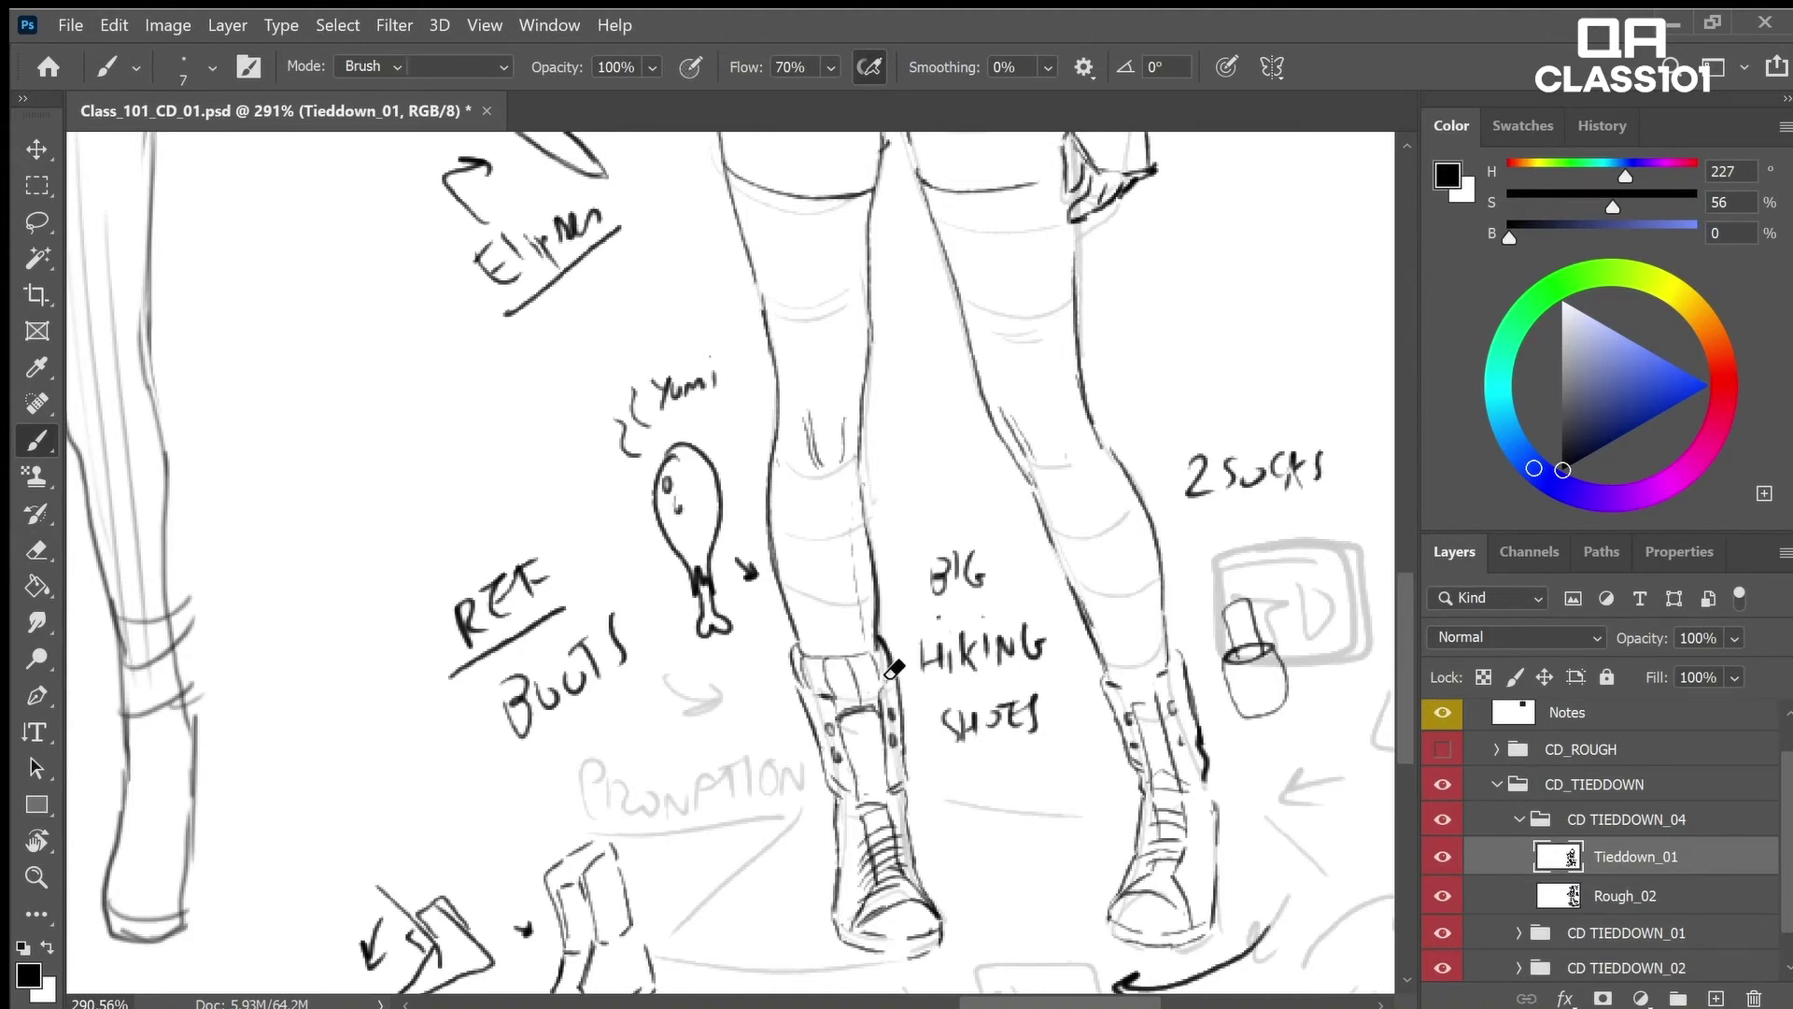
pyautogui.press('b')
pyautogui.press('e')
pyautogui.press('b')
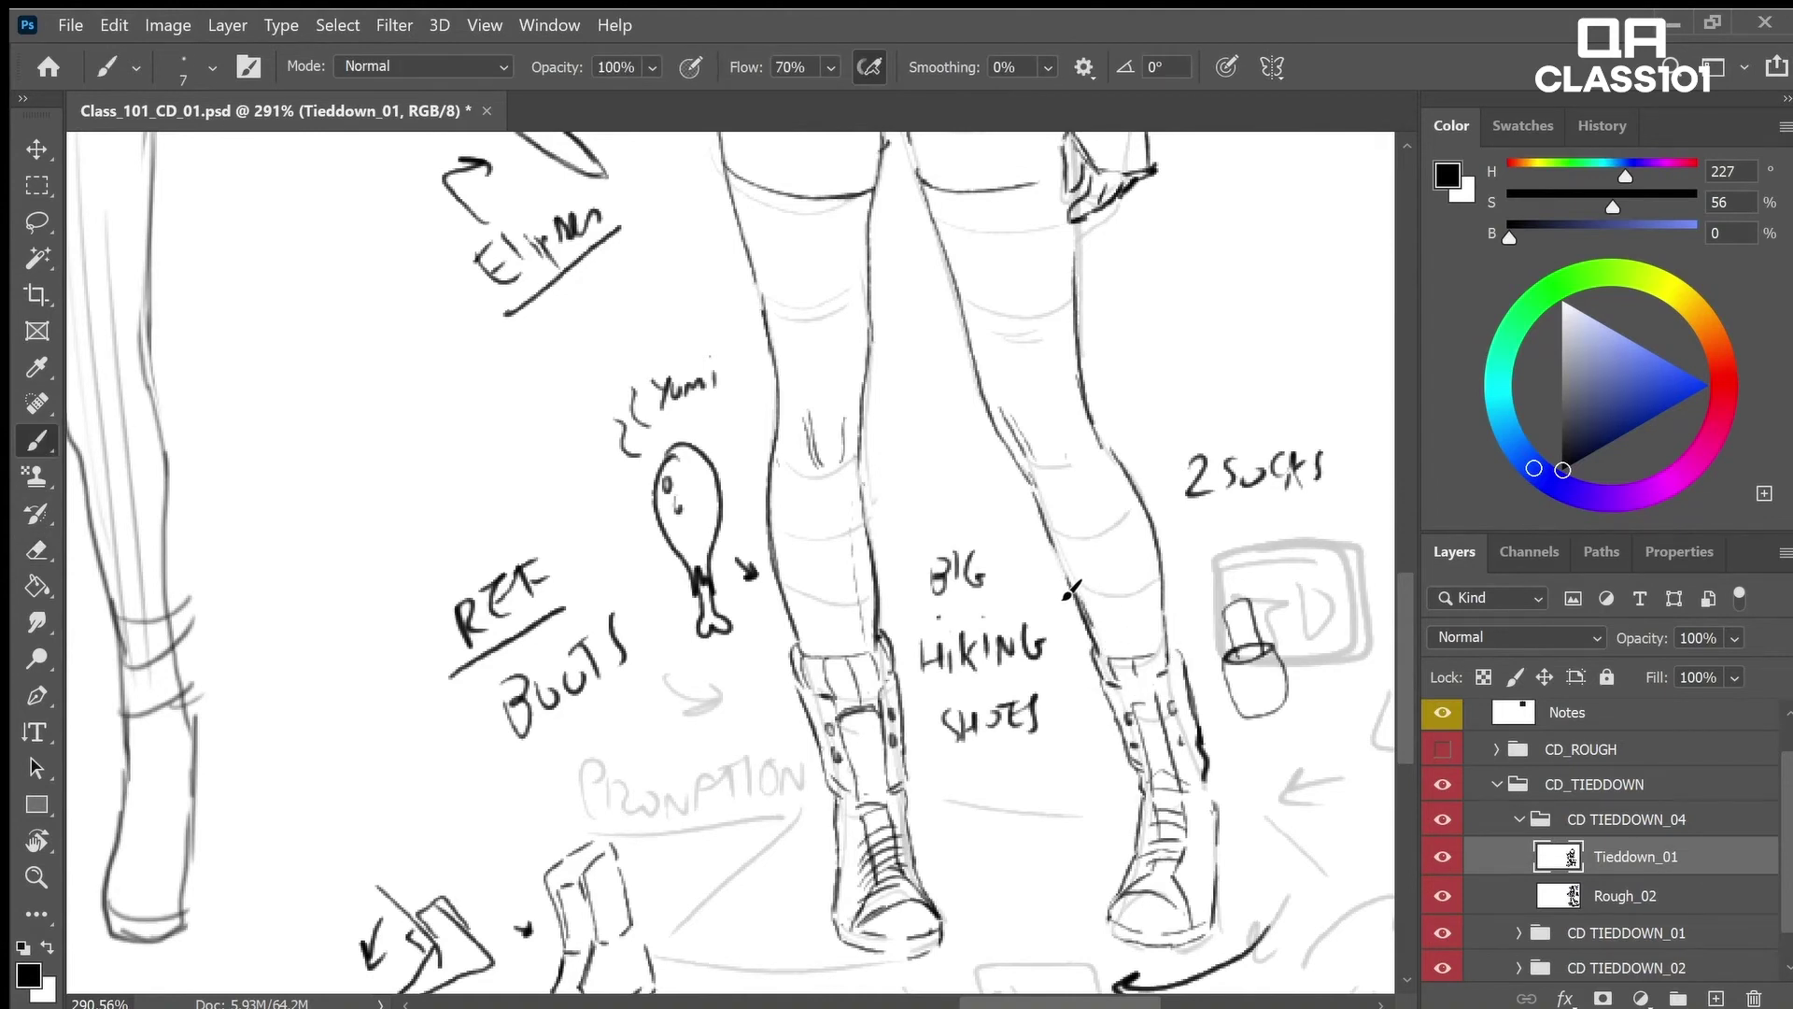
# Refine the second boot's sock cuff and redraw the boot's outer upper edge on the lowered-arm side
pyautogui.press('e')
pyautogui.press('b')
pyautogui.press('e')
pyautogui.press('b')
pyautogui.moveTo(1166, 637)
pyautogui.mouseDown()
pyautogui.moveTo(1206, 783)
pyautogui.moveTo(1199, 702)
pyautogui.mouseUp()
pyautogui.press('e')
pyautogui.press('b')
pyautogui.press('e')
pyautogui.press('b')
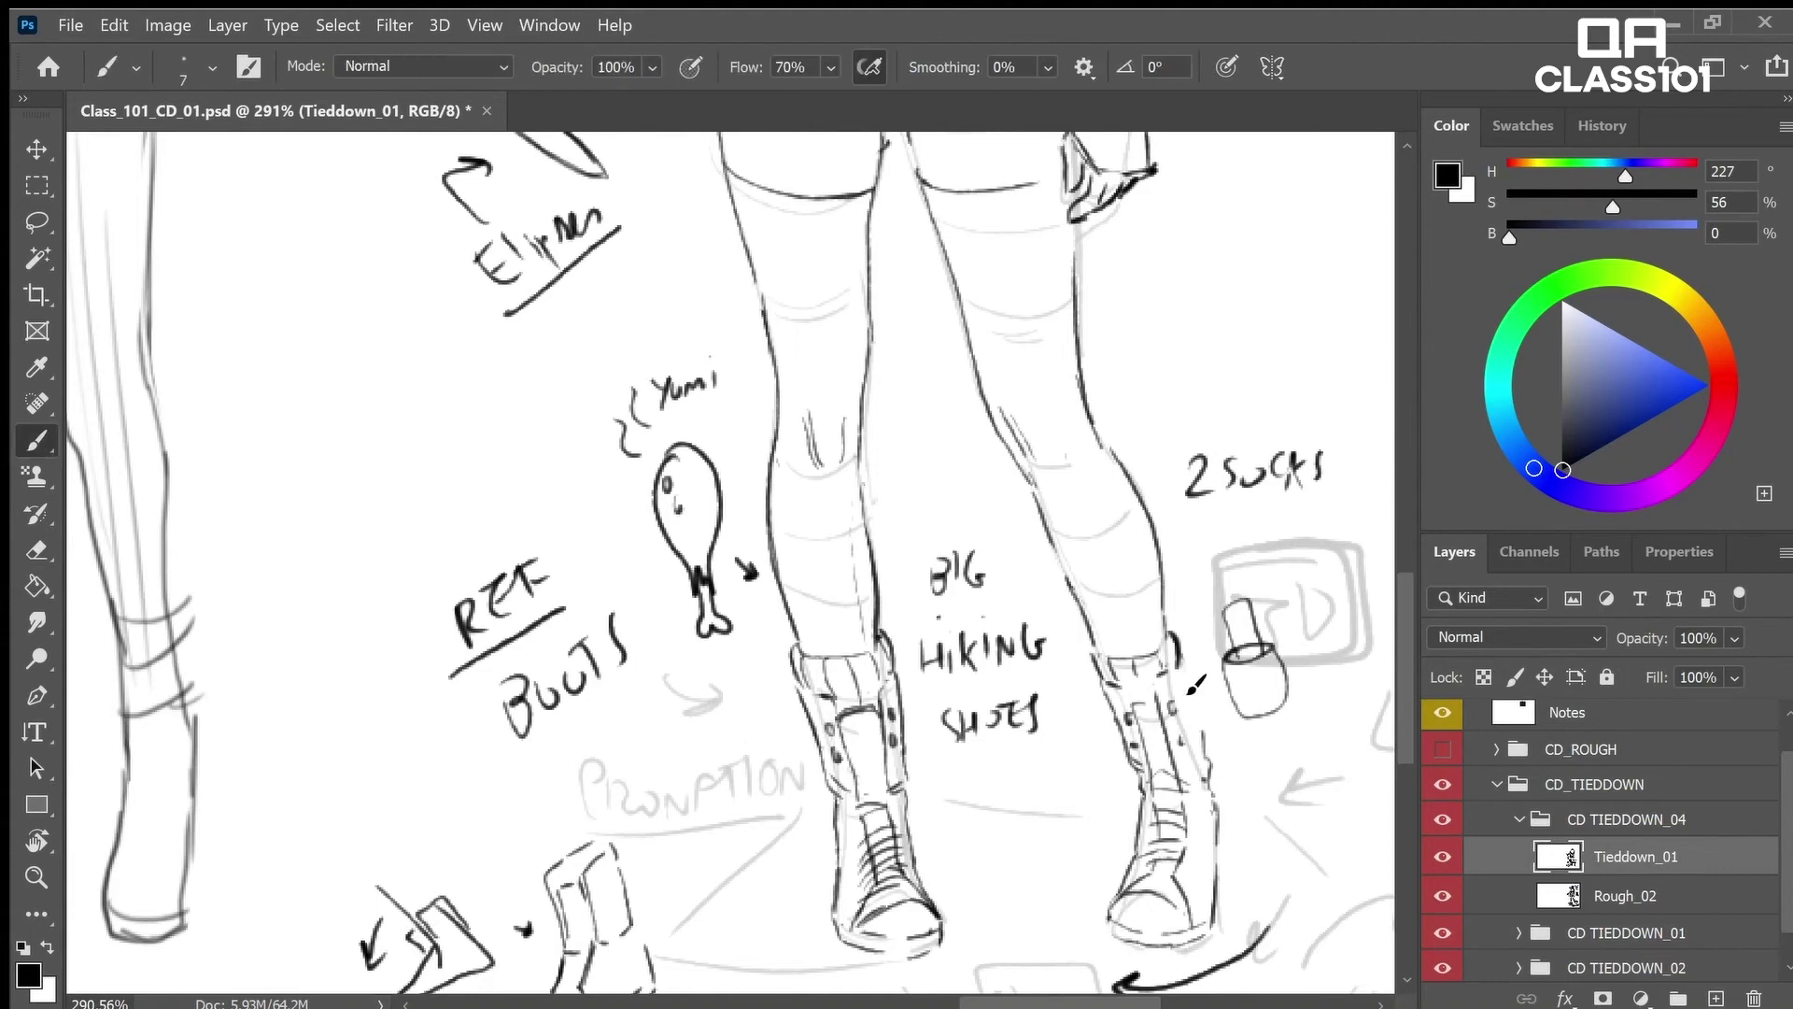
# Draw the curved band line across the thigh on the lowered-arm side
pyautogui.press('e')
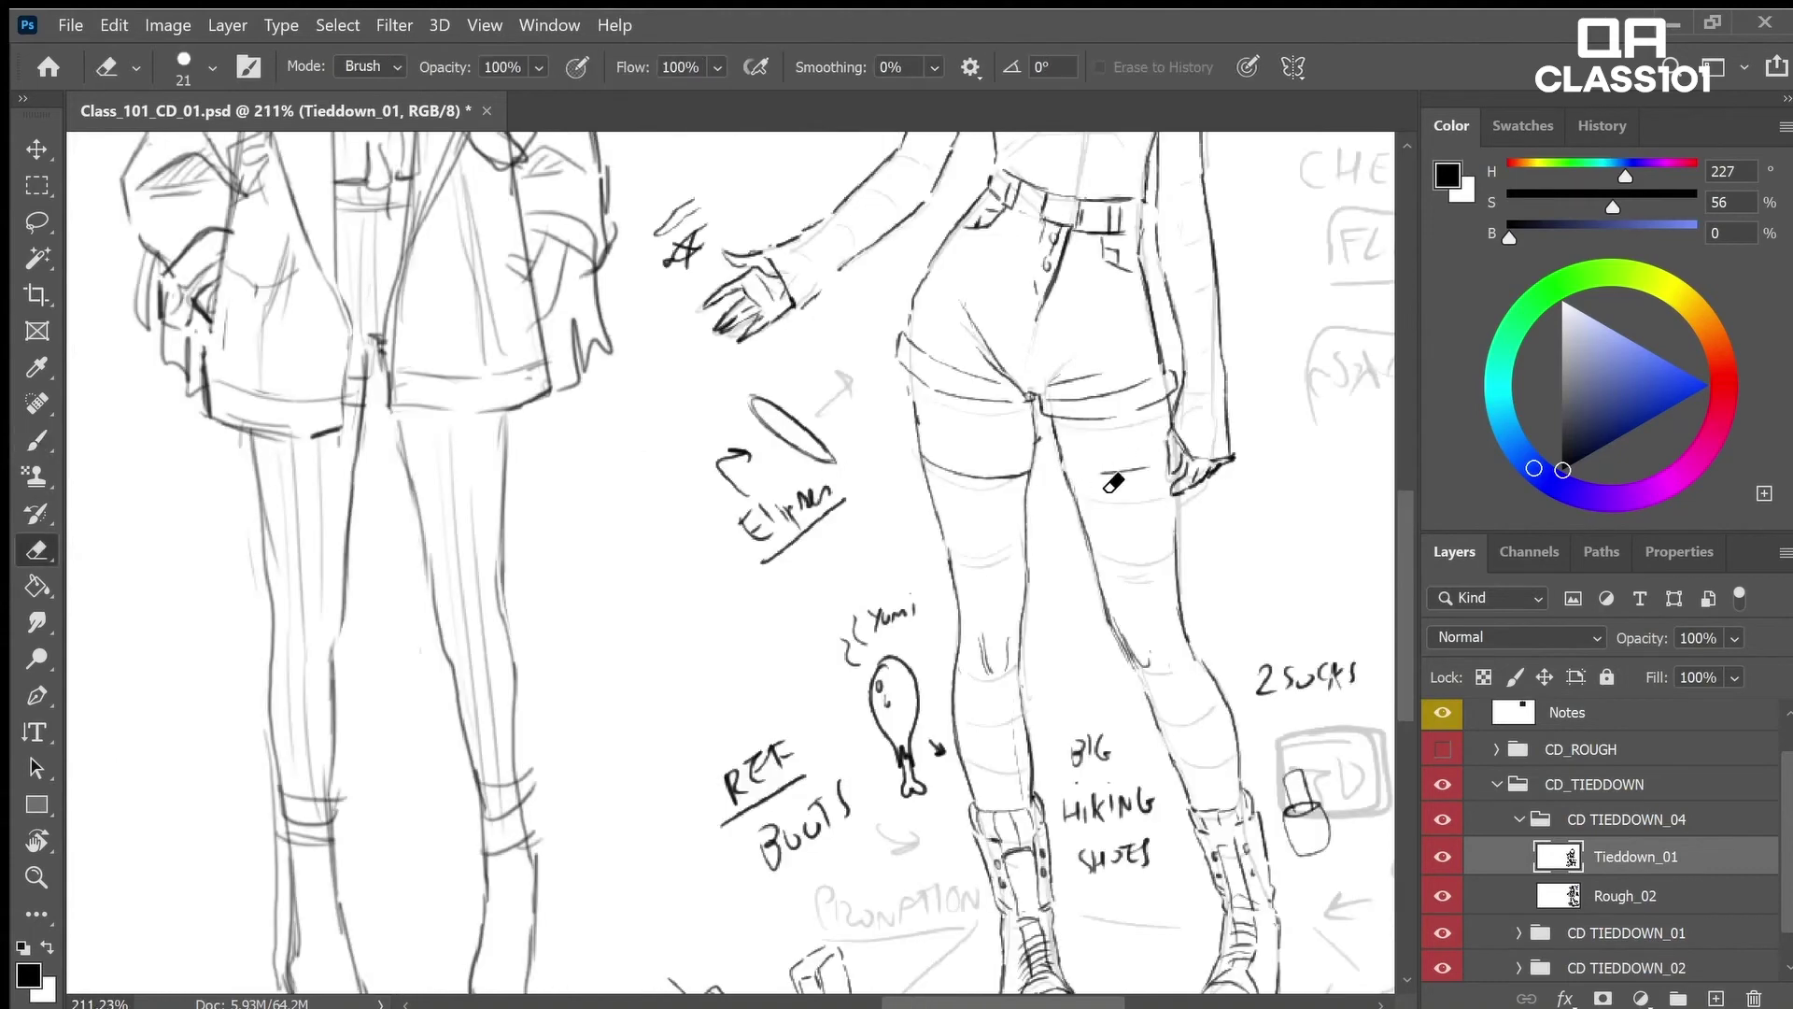
pyautogui.press('b')
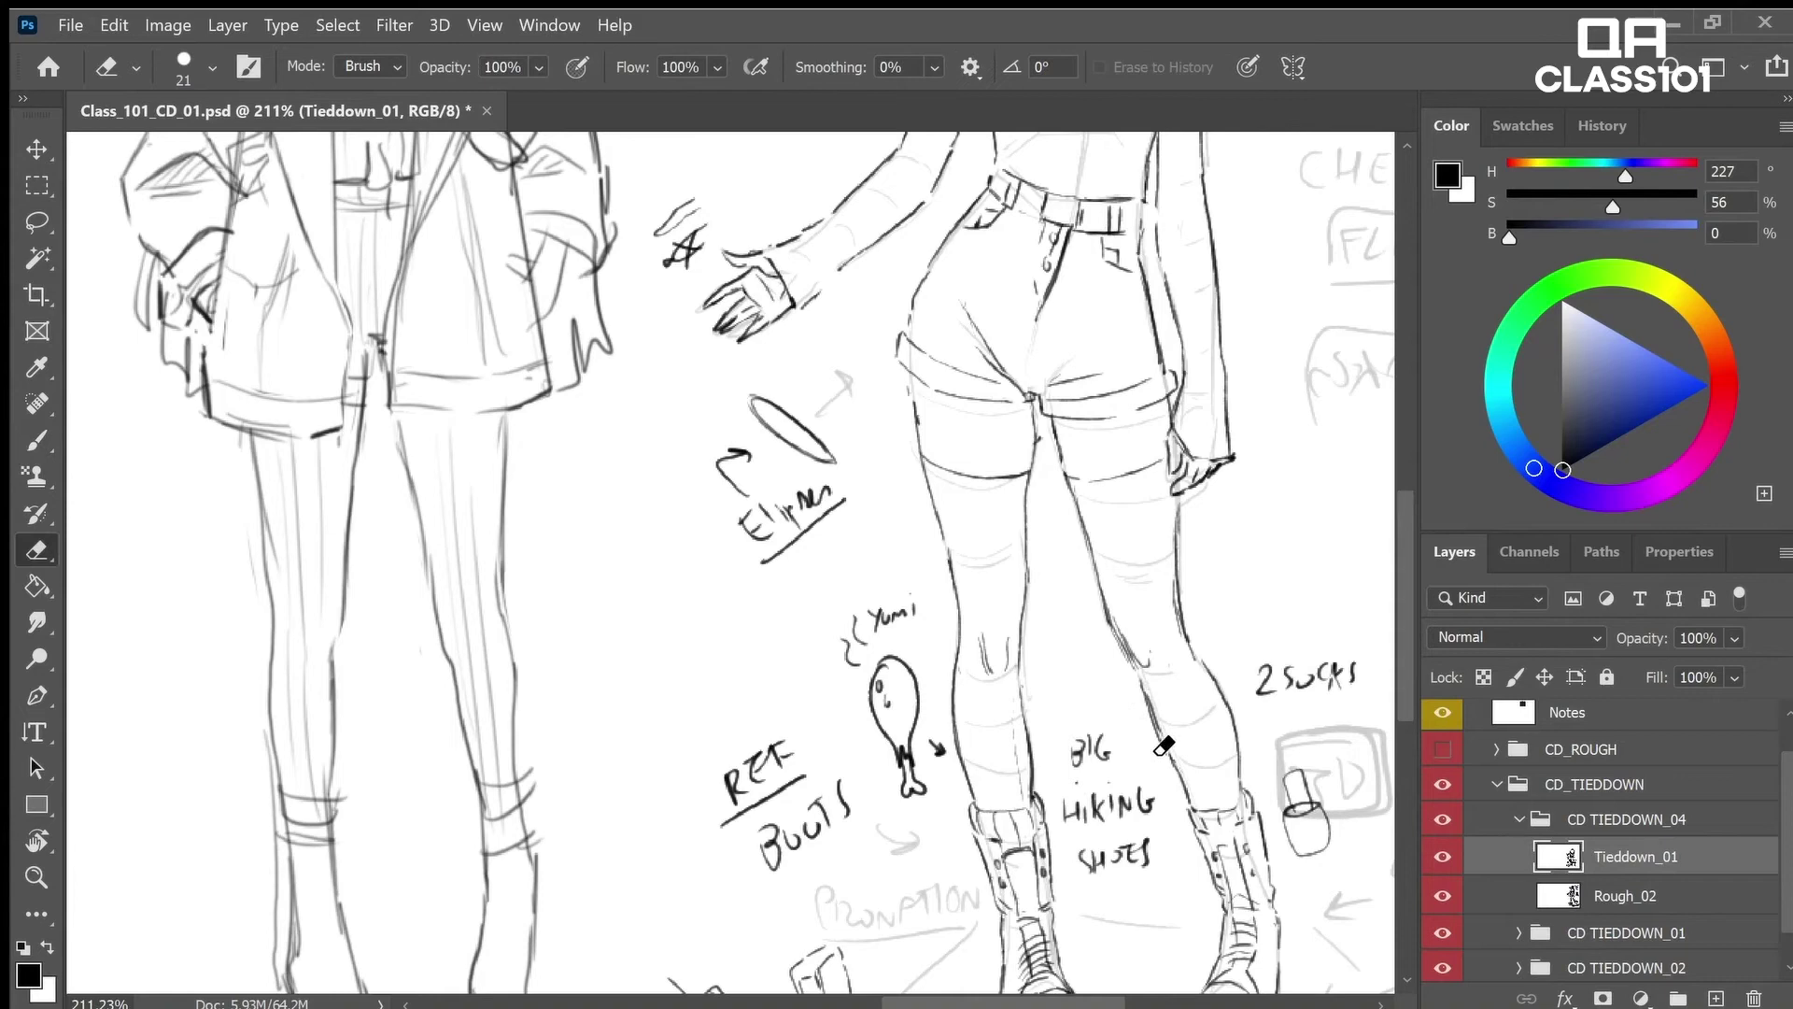
pyautogui.scroll(10, 1236, 580)
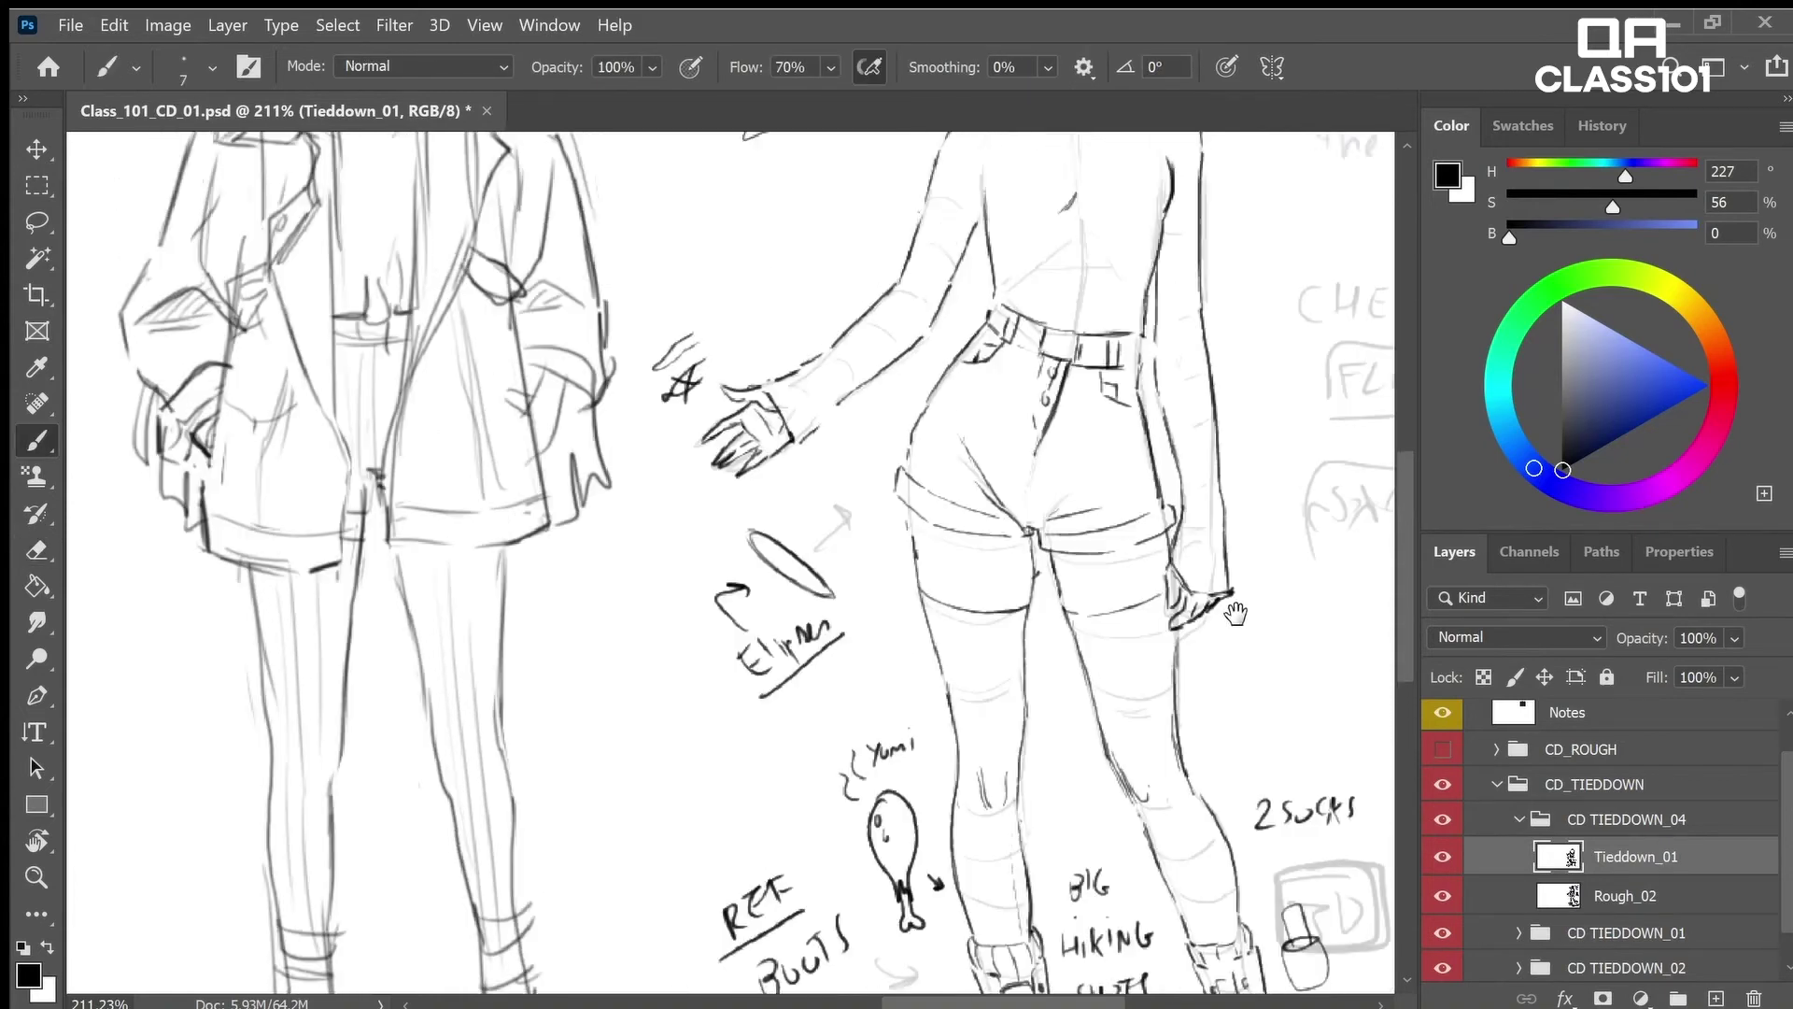
# Try a guide line from the shorts' hem across the lowered arm's wrist, and undo it
pyautogui.hotkey('ctrl', 'space')
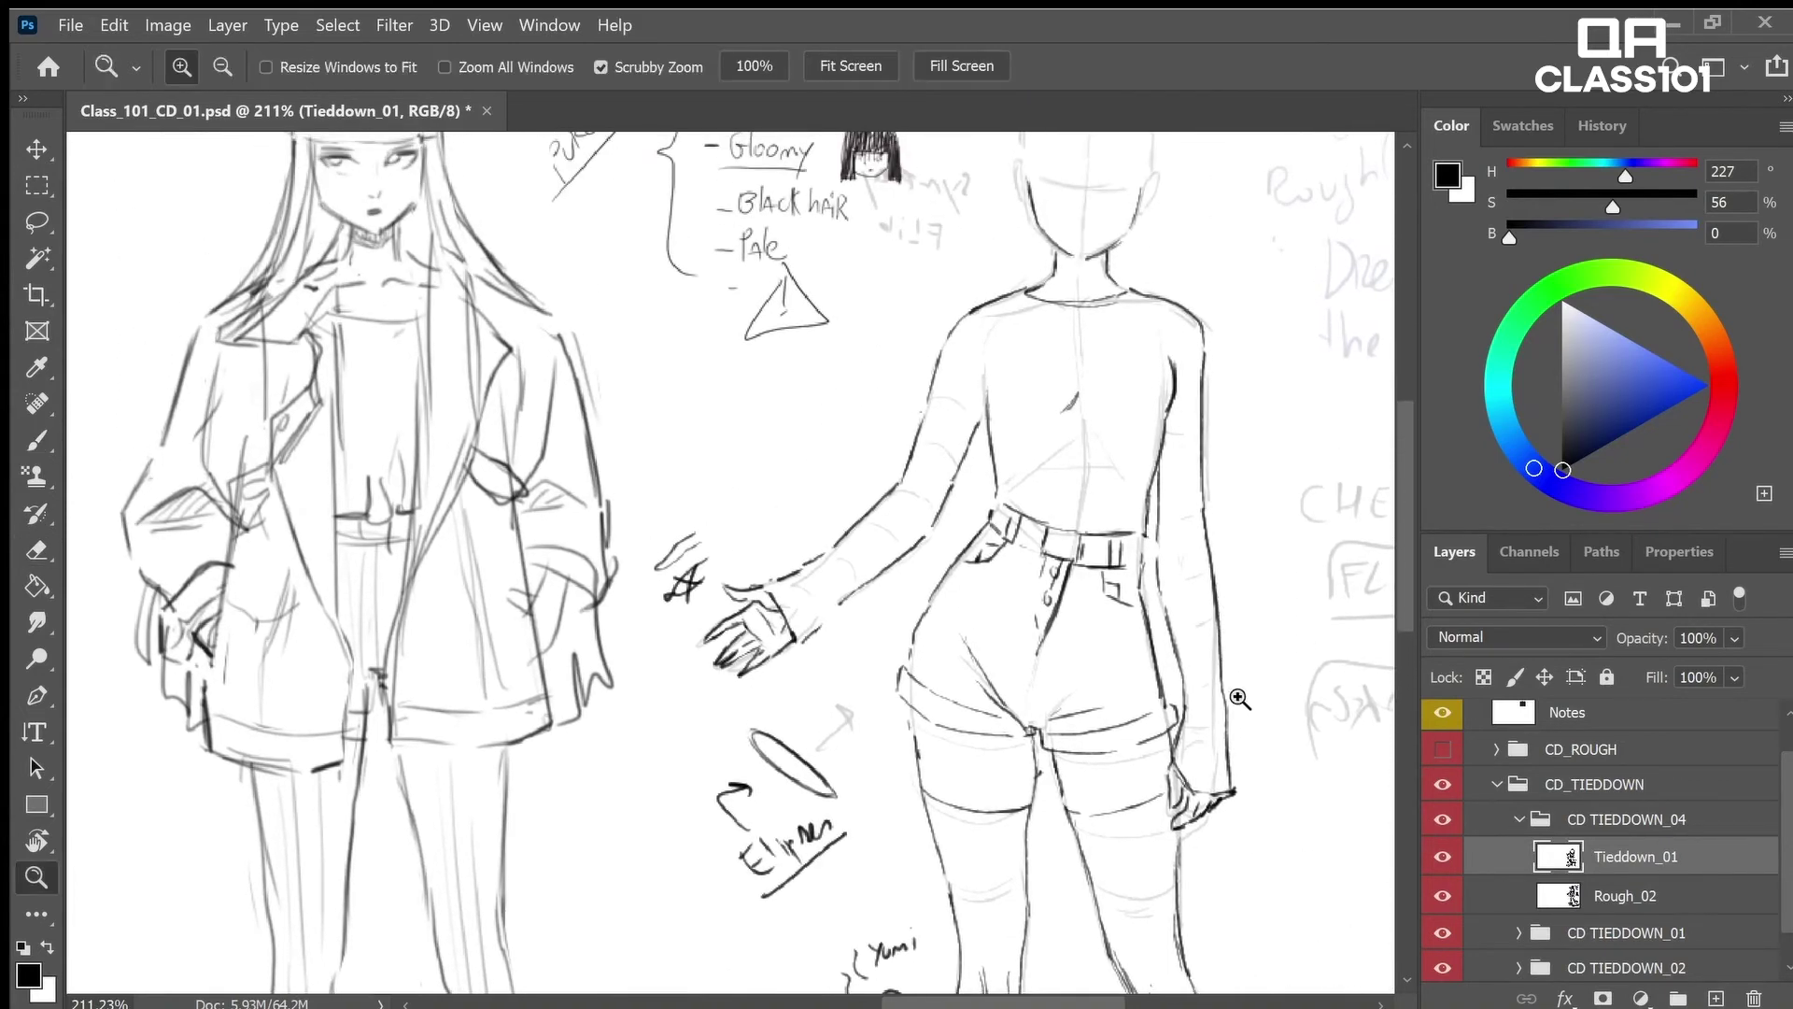
pyautogui.moveTo(1265, 739); pyautogui.dragTo(1242, 700)
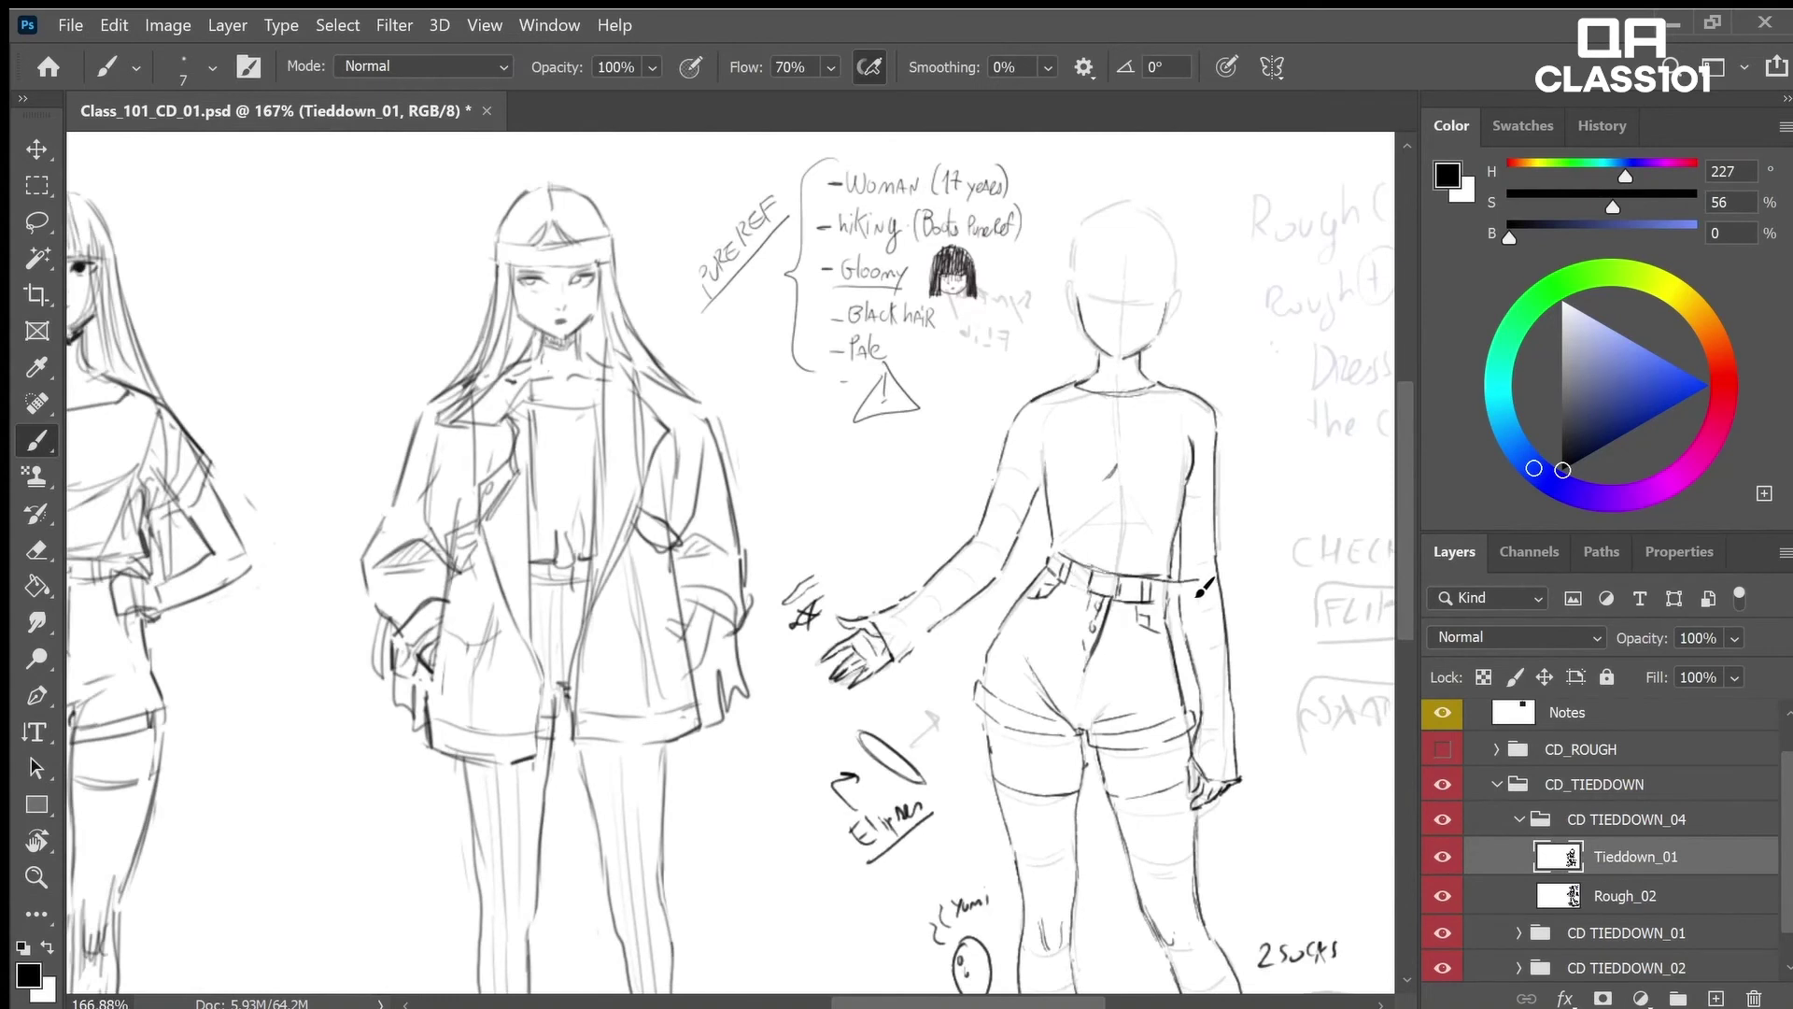
pyautogui.moveTo(1076, 723)
pyautogui.mouseDown()
pyautogui.moveTo(1029, 698)
pyautogui.moveTo(1254, 721)
pyautogui.moveTo(1229, 741)
pyautogui.mouseUp()
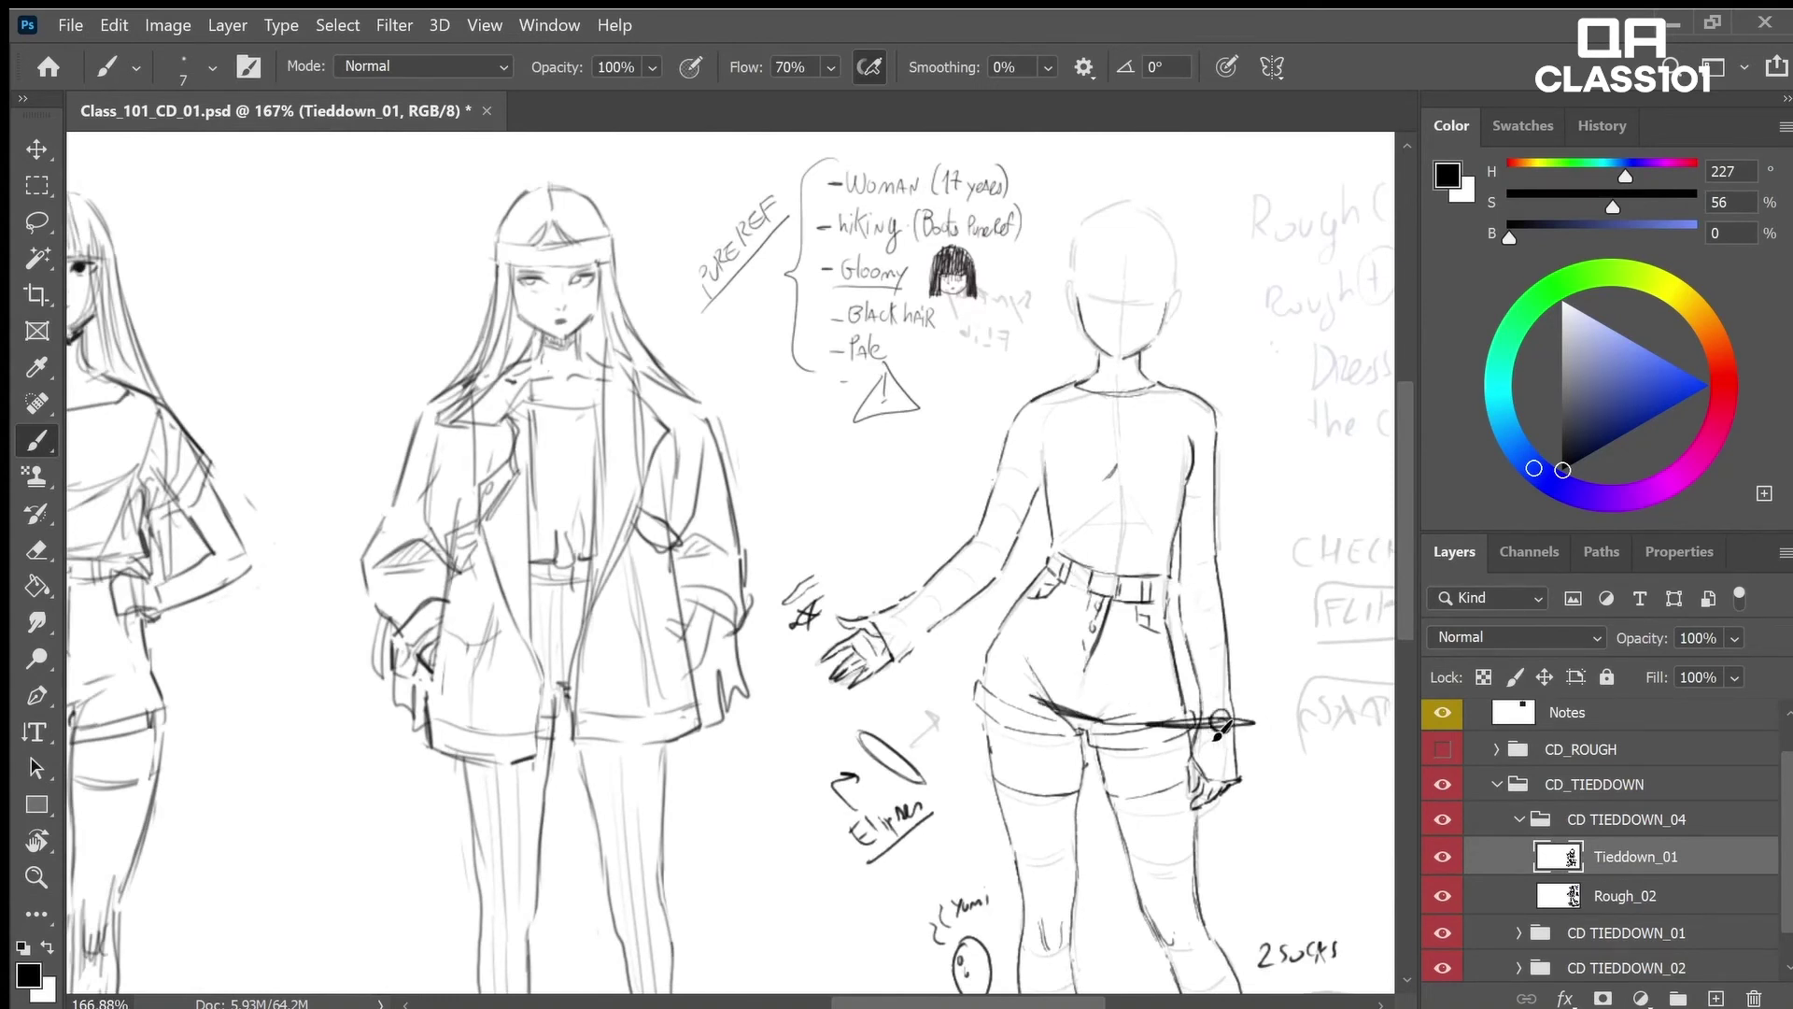
pyautogui.hotkey('ctrl', 'z')
pyautogui.press('e')
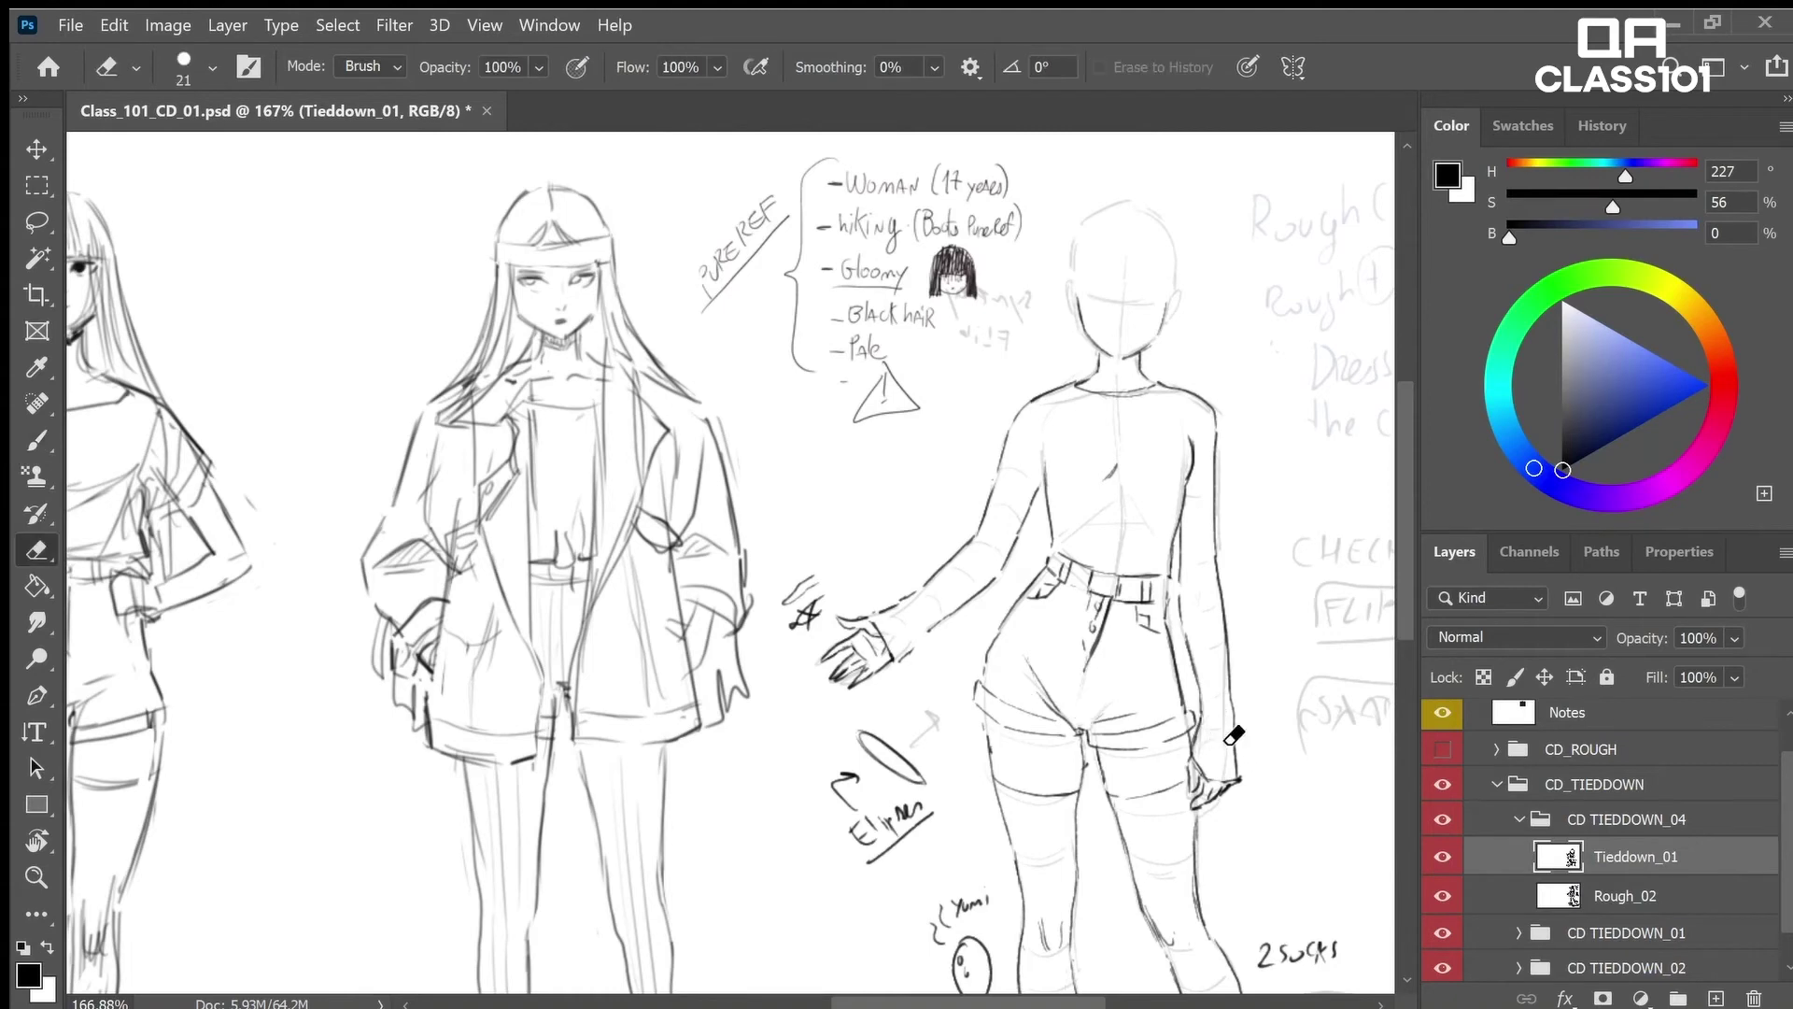
# Lasso the lowered hand together with its wrist, and clear the selection when done
pyautogui.press('z')
pyautogui.moveTo(1223, 784)
pyautogui.mouseDown()
pyautogui.moveTo(1253, 784)
pyautogui.moveTo(1218, 700)
pyautogui.moveTo(1173, 742)
pyautogui.moveTo(1175, 822)
pyautogui.moveTo(1240, 782)
pyautogui.mouseUp()
pyautogui.press('l')
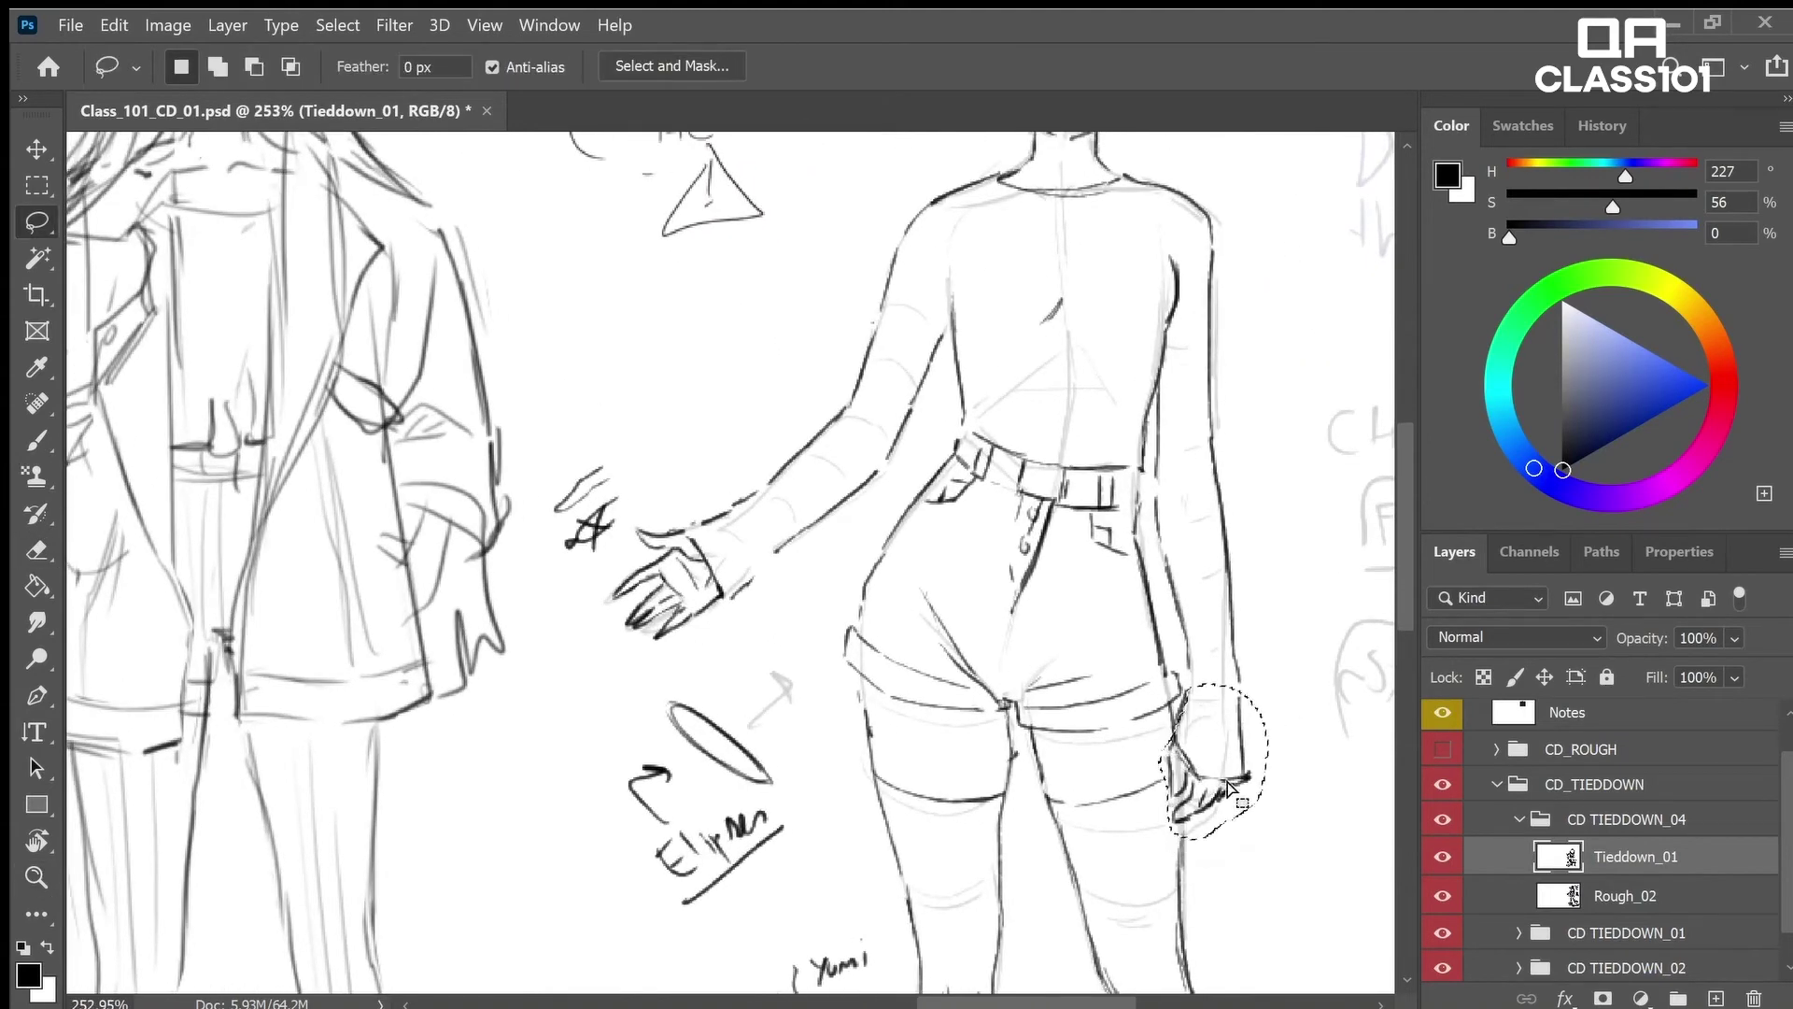
pyautogui.press('z')
pyautogui.hotkey('ctrl', 'd')
# Hide the Rough_02 and Notes layers and flip the fourth character's line art horizontally to check its balance
pyautogui.hotkey('ctrl', '0')
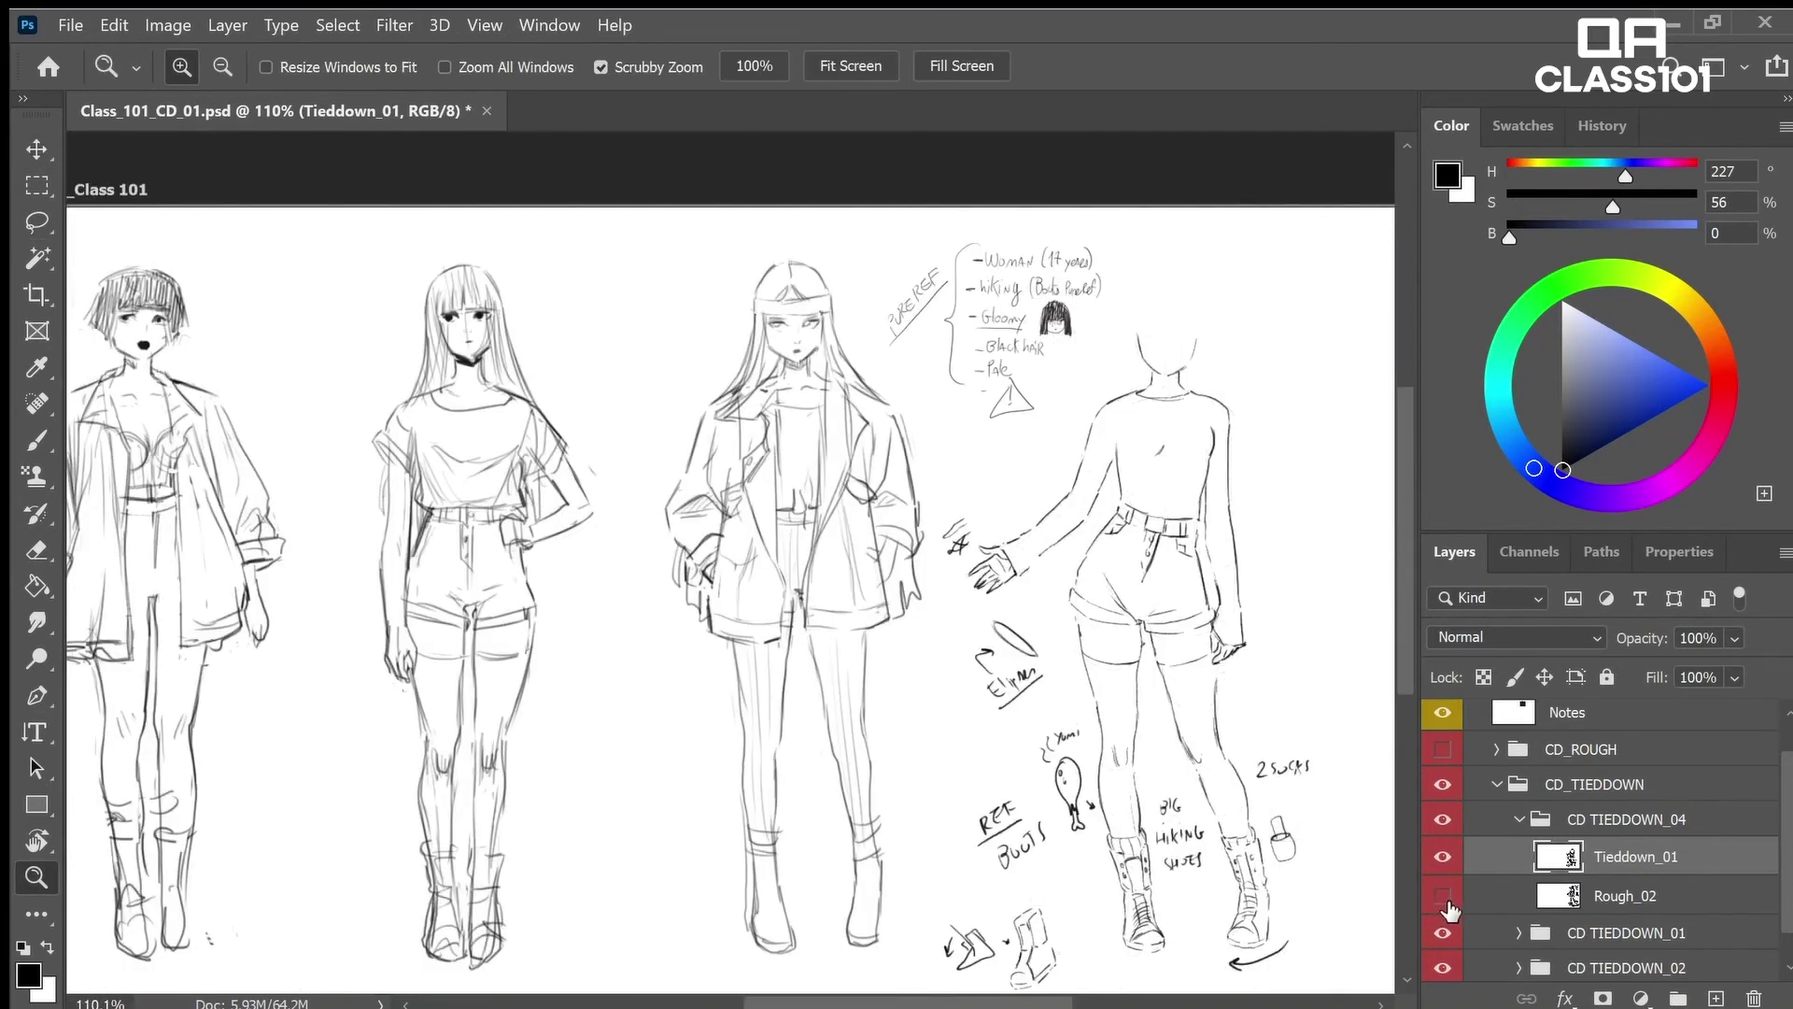
pyautogui.hotkey('ctrl', 'shift', 'h')
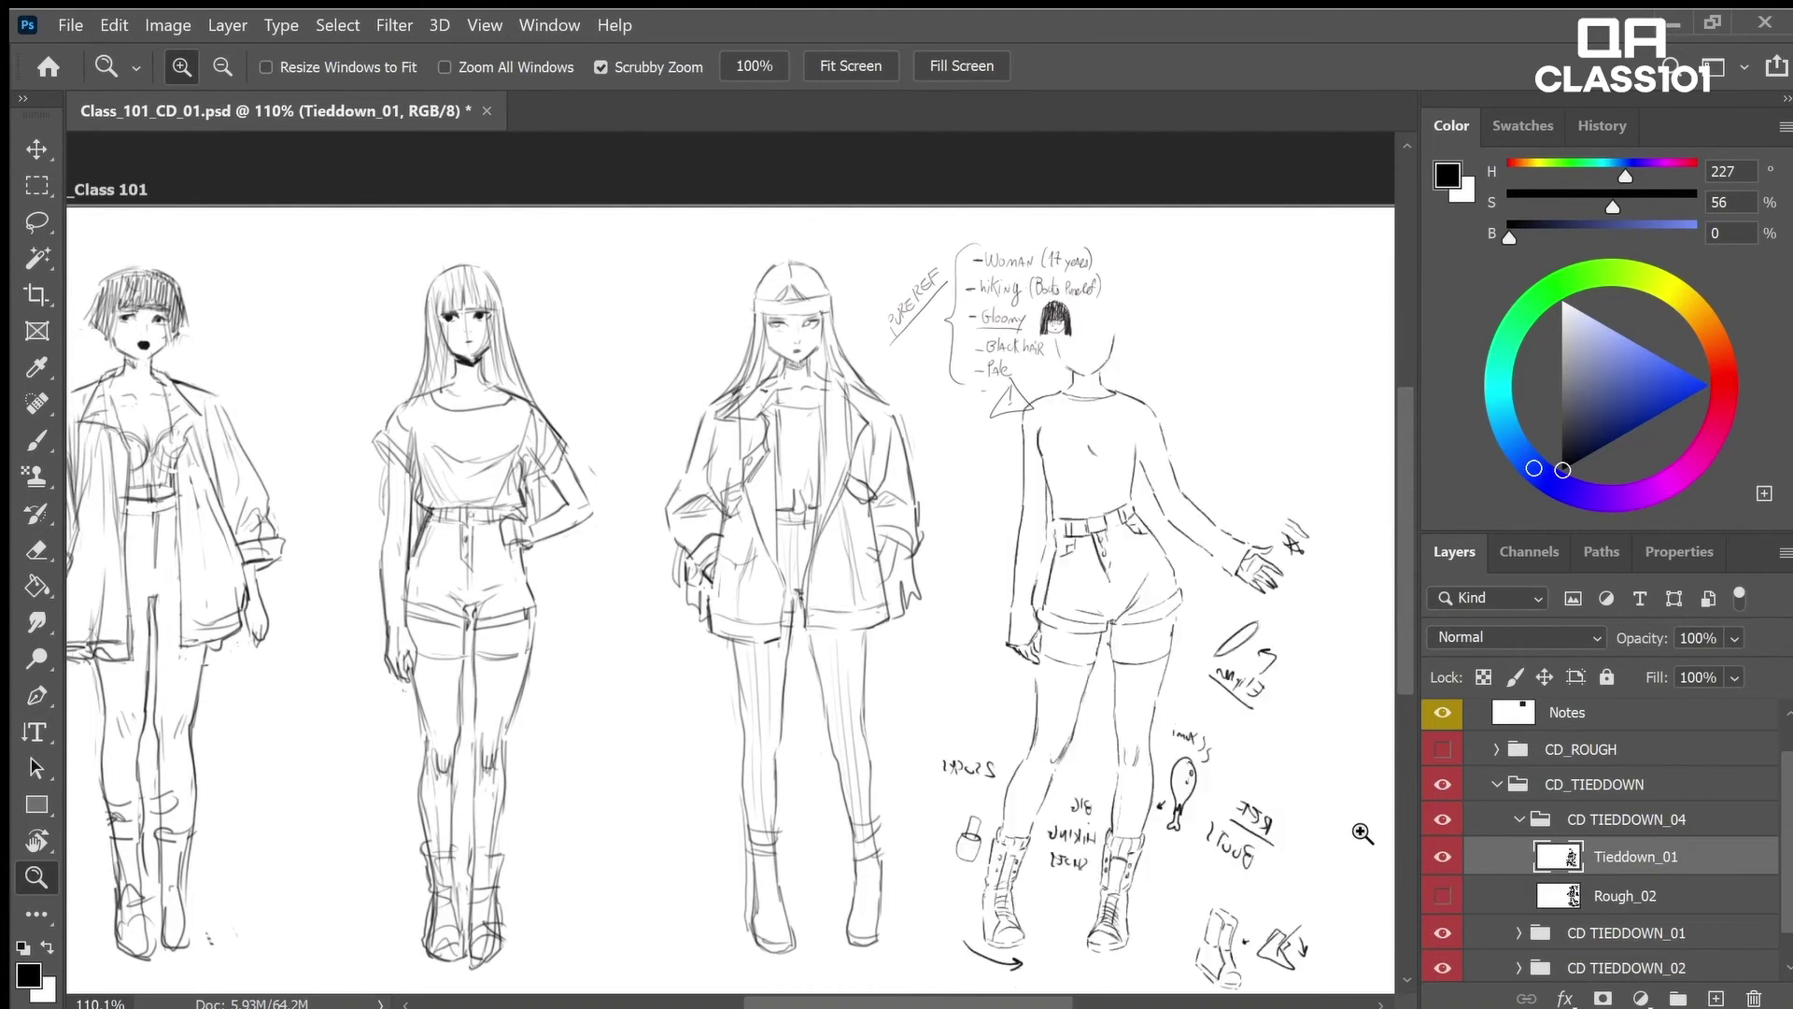
pyautogui.hotkey('ctrl', 'shift', 'h')
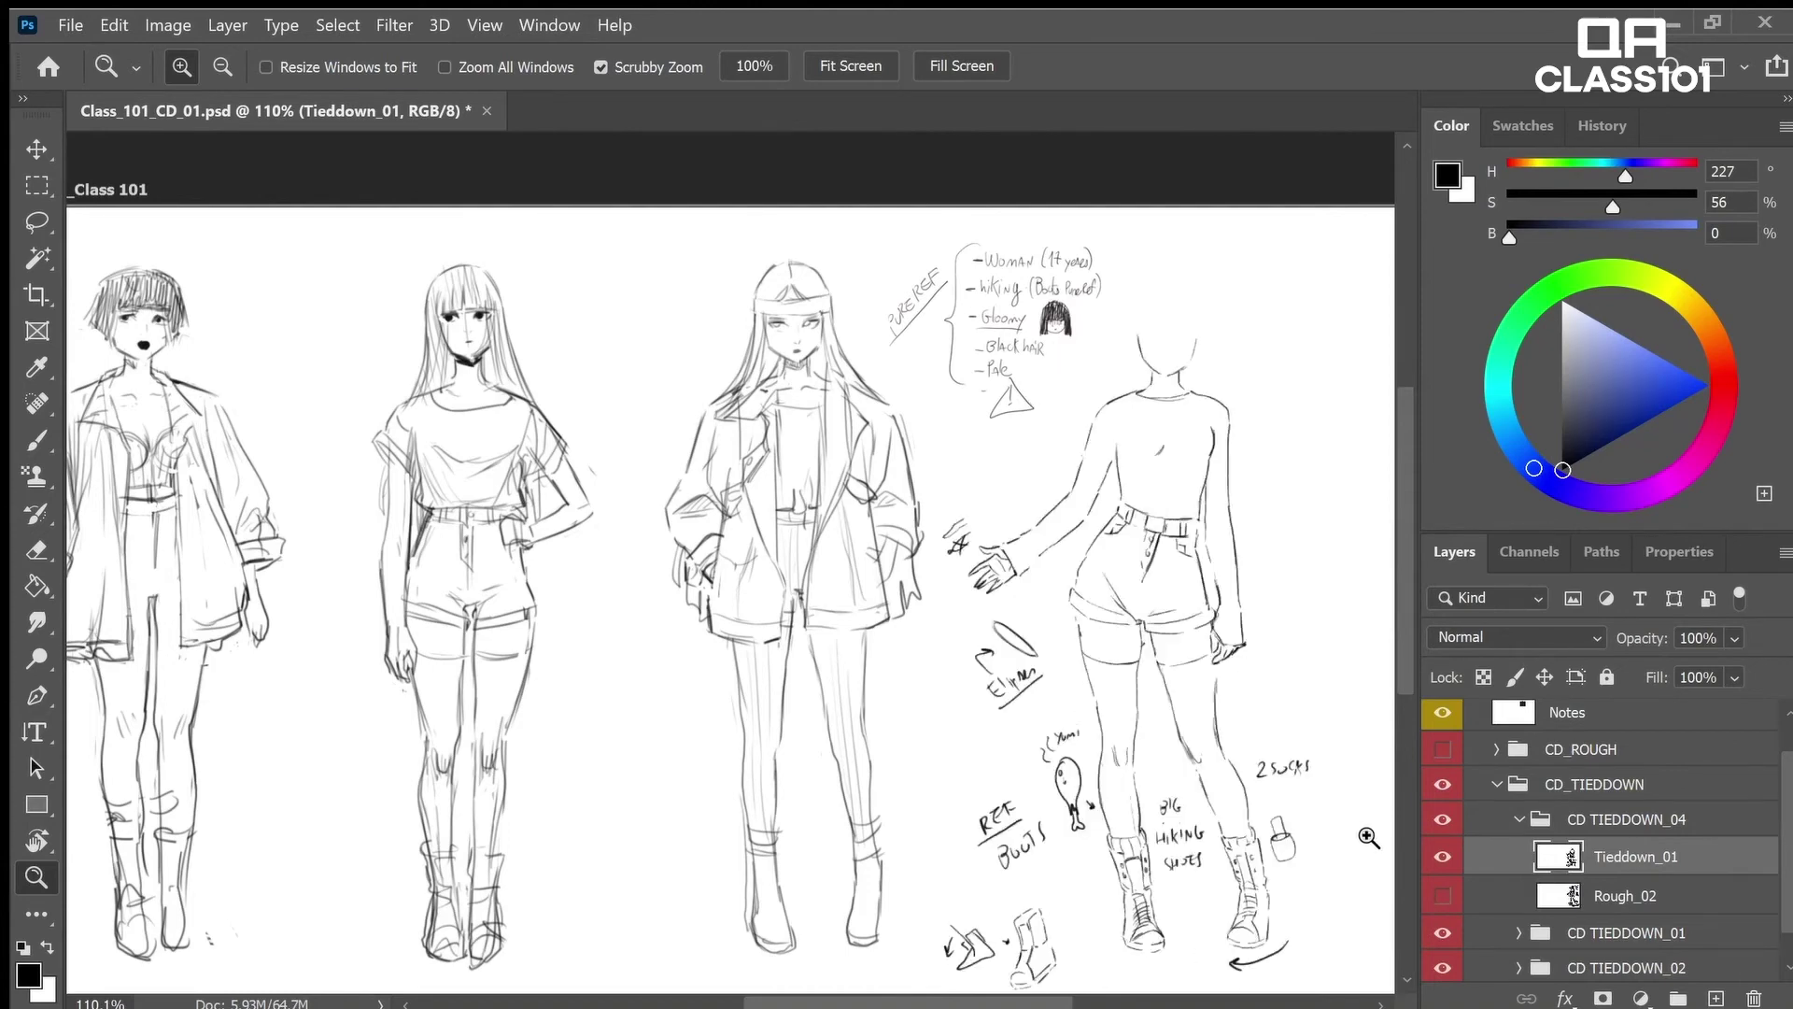
pyautogui.hotkey('ctrl', 'shift', 'h')
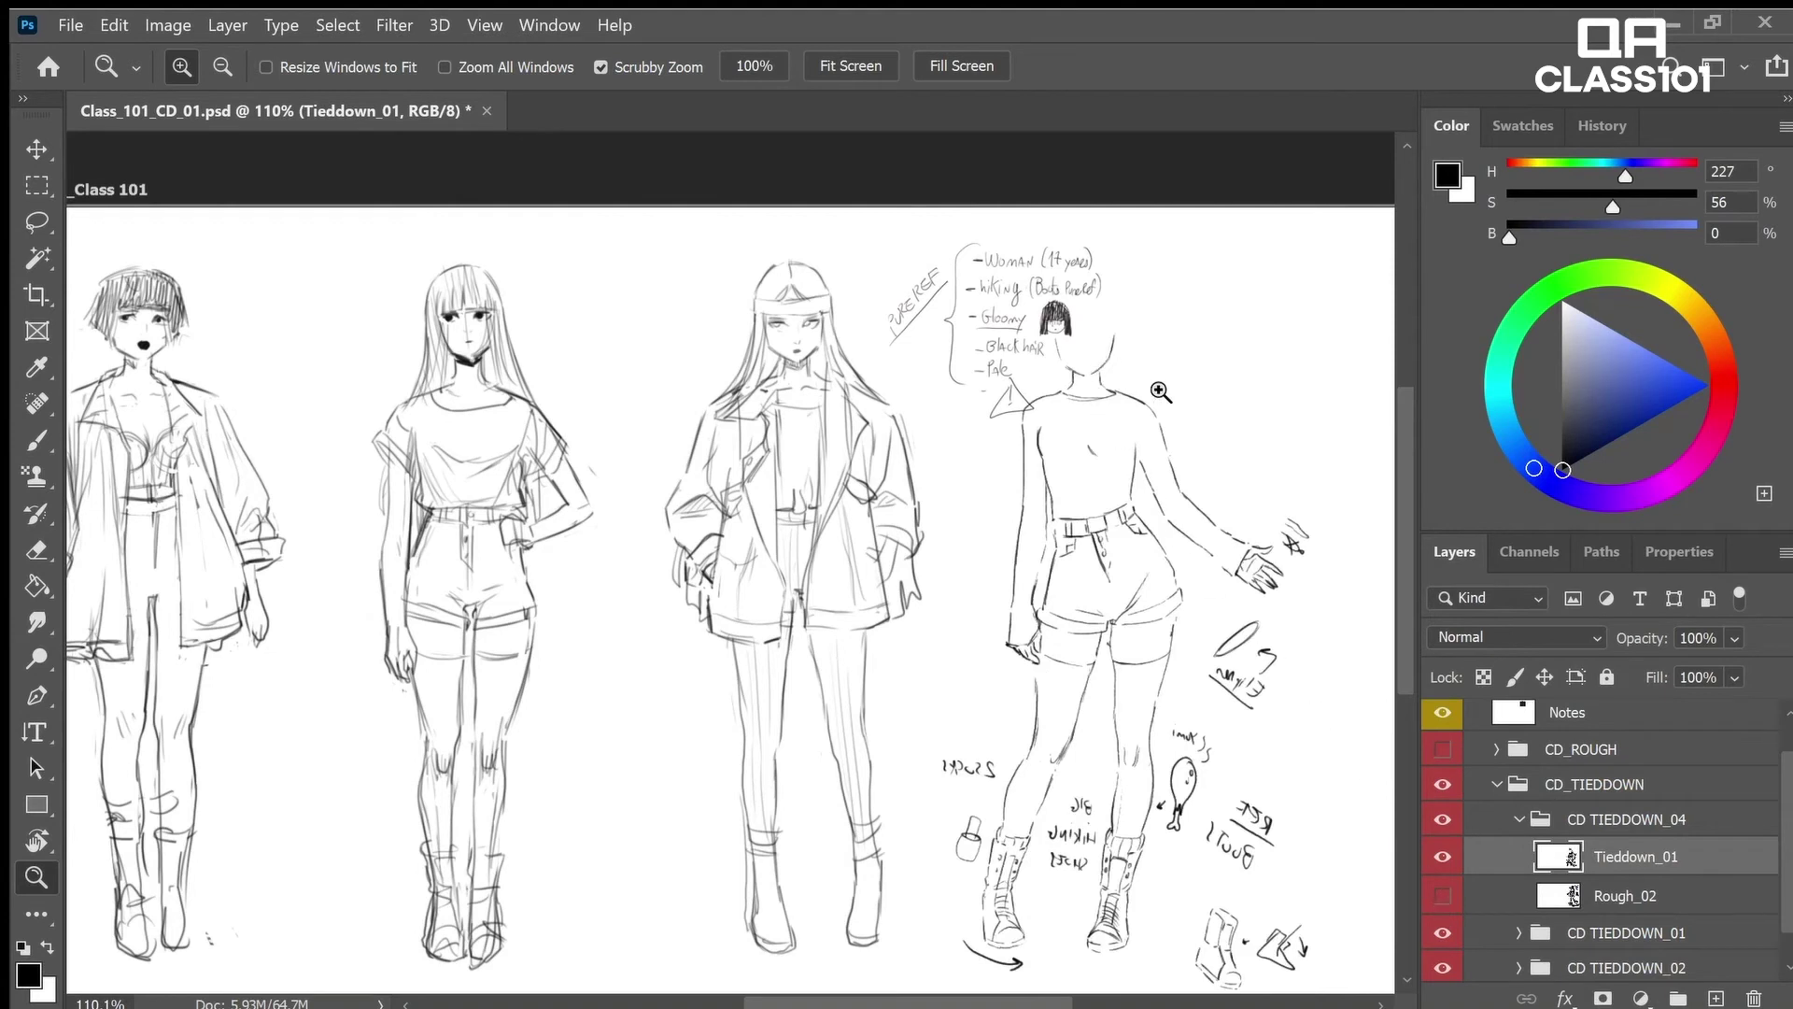
pyautogui.click(1448, 715)
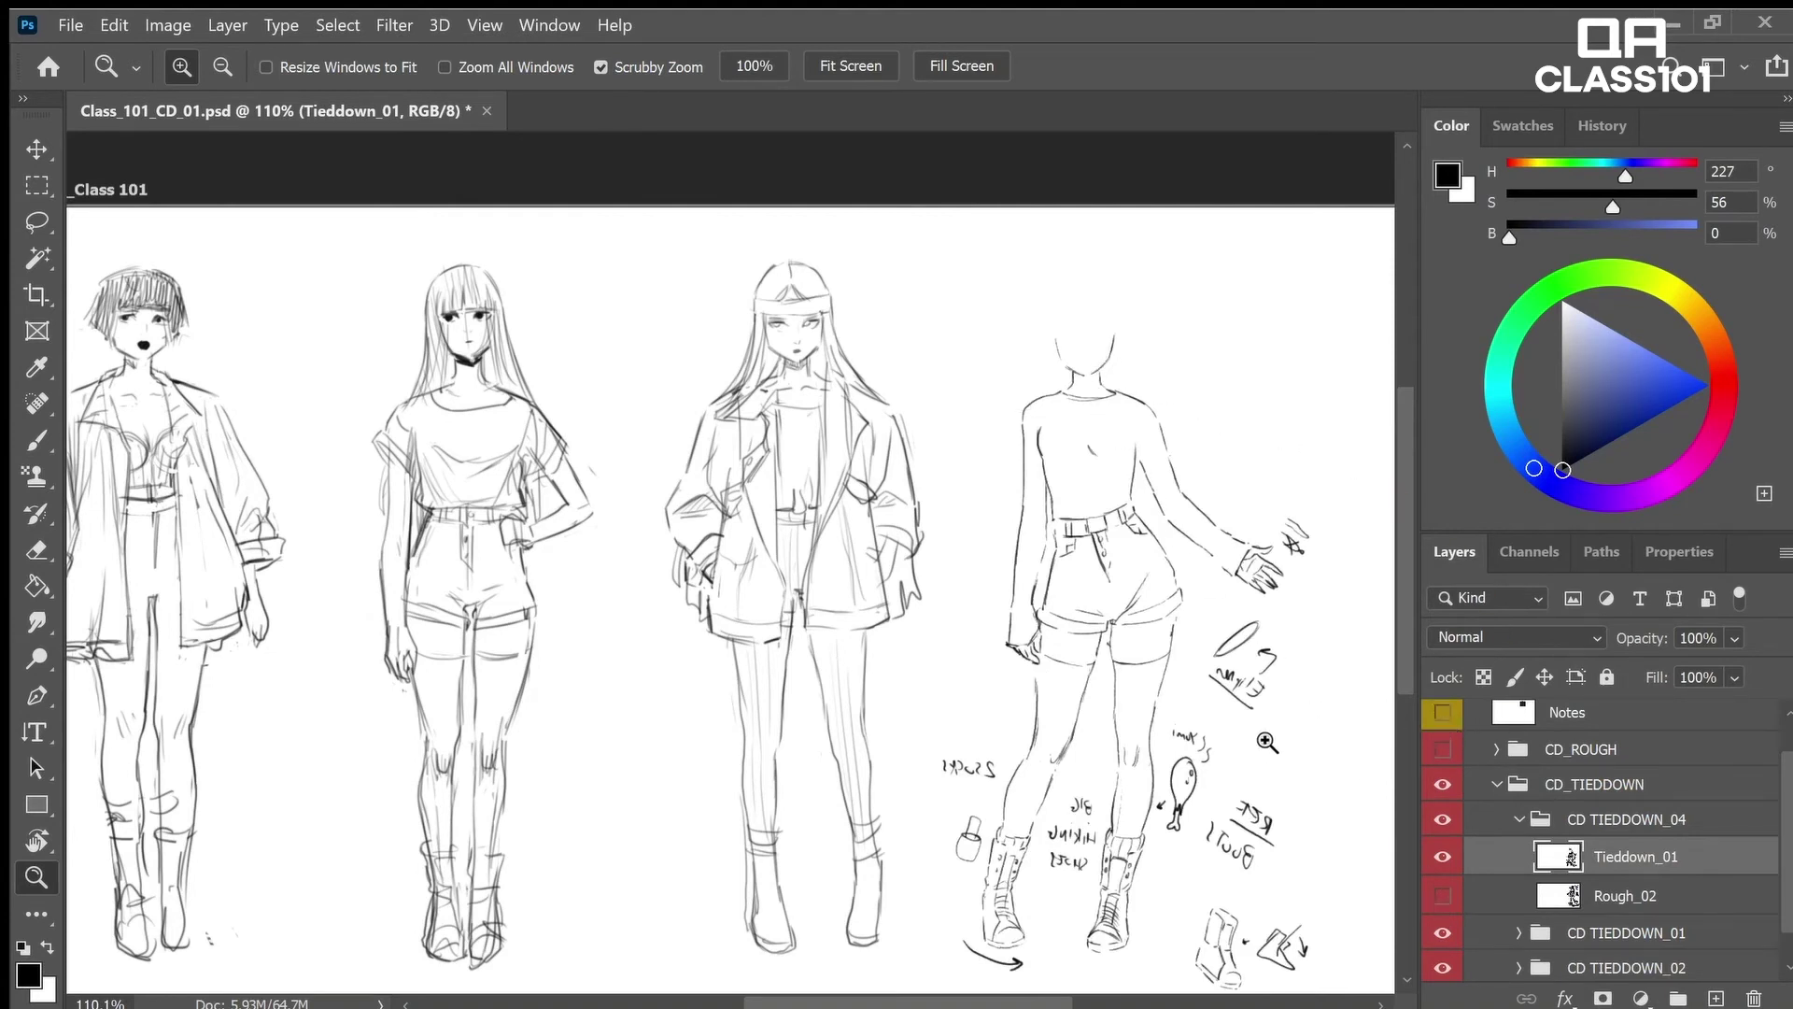
pyautogui.hotkey('ctrl', 'z')
pyautogui.hotkey('ctrl', 'shift', 'z')
# Rework the torso's side contour next to the lowered arm on the flipped figure
pyautogui.moveTo(1046, 499)
pyautogui.mouseDown()
pyautogui.moveTo(1105, 484)
pyautogui.moveTo(1059, 515)
pyautogui.moveTo(1059, 591)
pyautogui.mouseUp()
pyautogui.press('e')
pyautogui.press('b')
pyautogui.press('e')
pyautogui.press('b')
# Compare the fourth character's flipped and unflipped orientations beside the other characters, and inspect the upper body
pyautogui.press('z')
pyautogui.moveTo(1301, 504)
pyautogui.mouseDown()
pyautogui.moveTo(1242, 497)
pyautogui.moveTo(1299, 530)
pyautogui.mouseUp()
pyautogui.moveTo(1343, 631); pyautogui.dragTo(1266, 640)
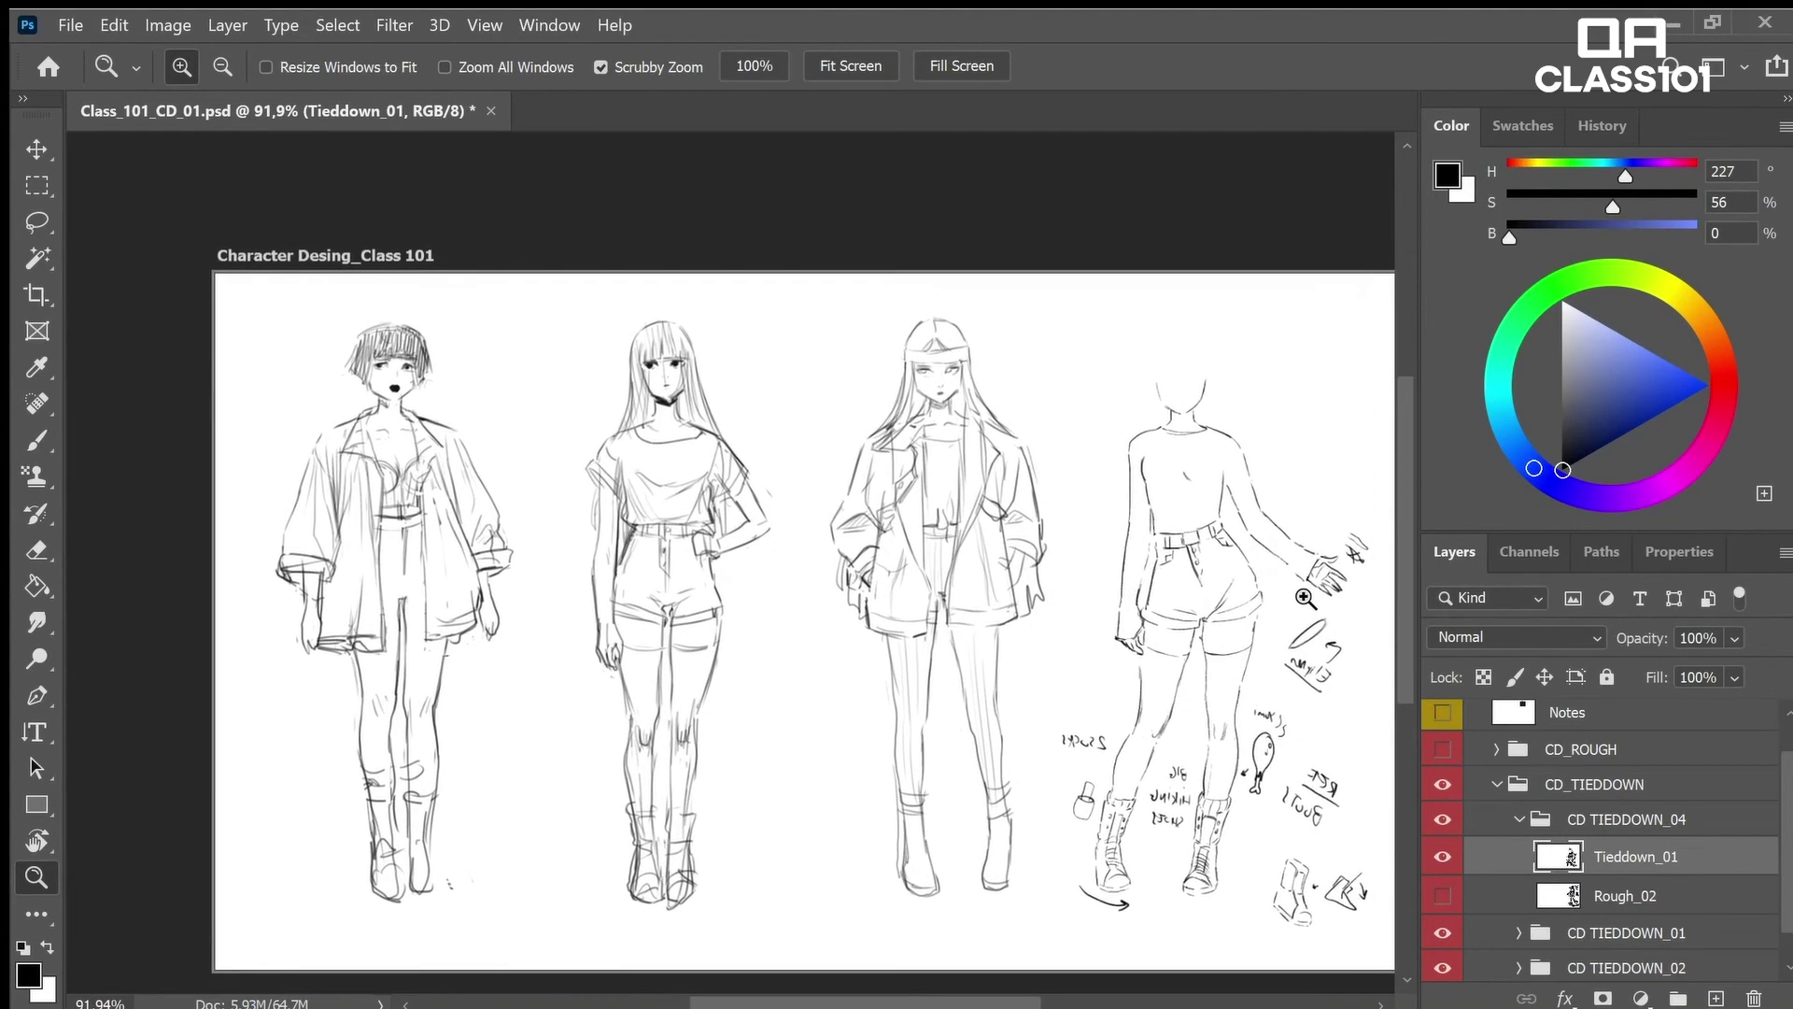
pyautogui.hotkey('ctrl', 'shift', 'h')
pyautogui.hotkey('ctrl', 'shift', 'h')
pyautogui.moveTo(1209, 450); pyautogui.dragTo(1273, 450)
pyautogui.press('b')
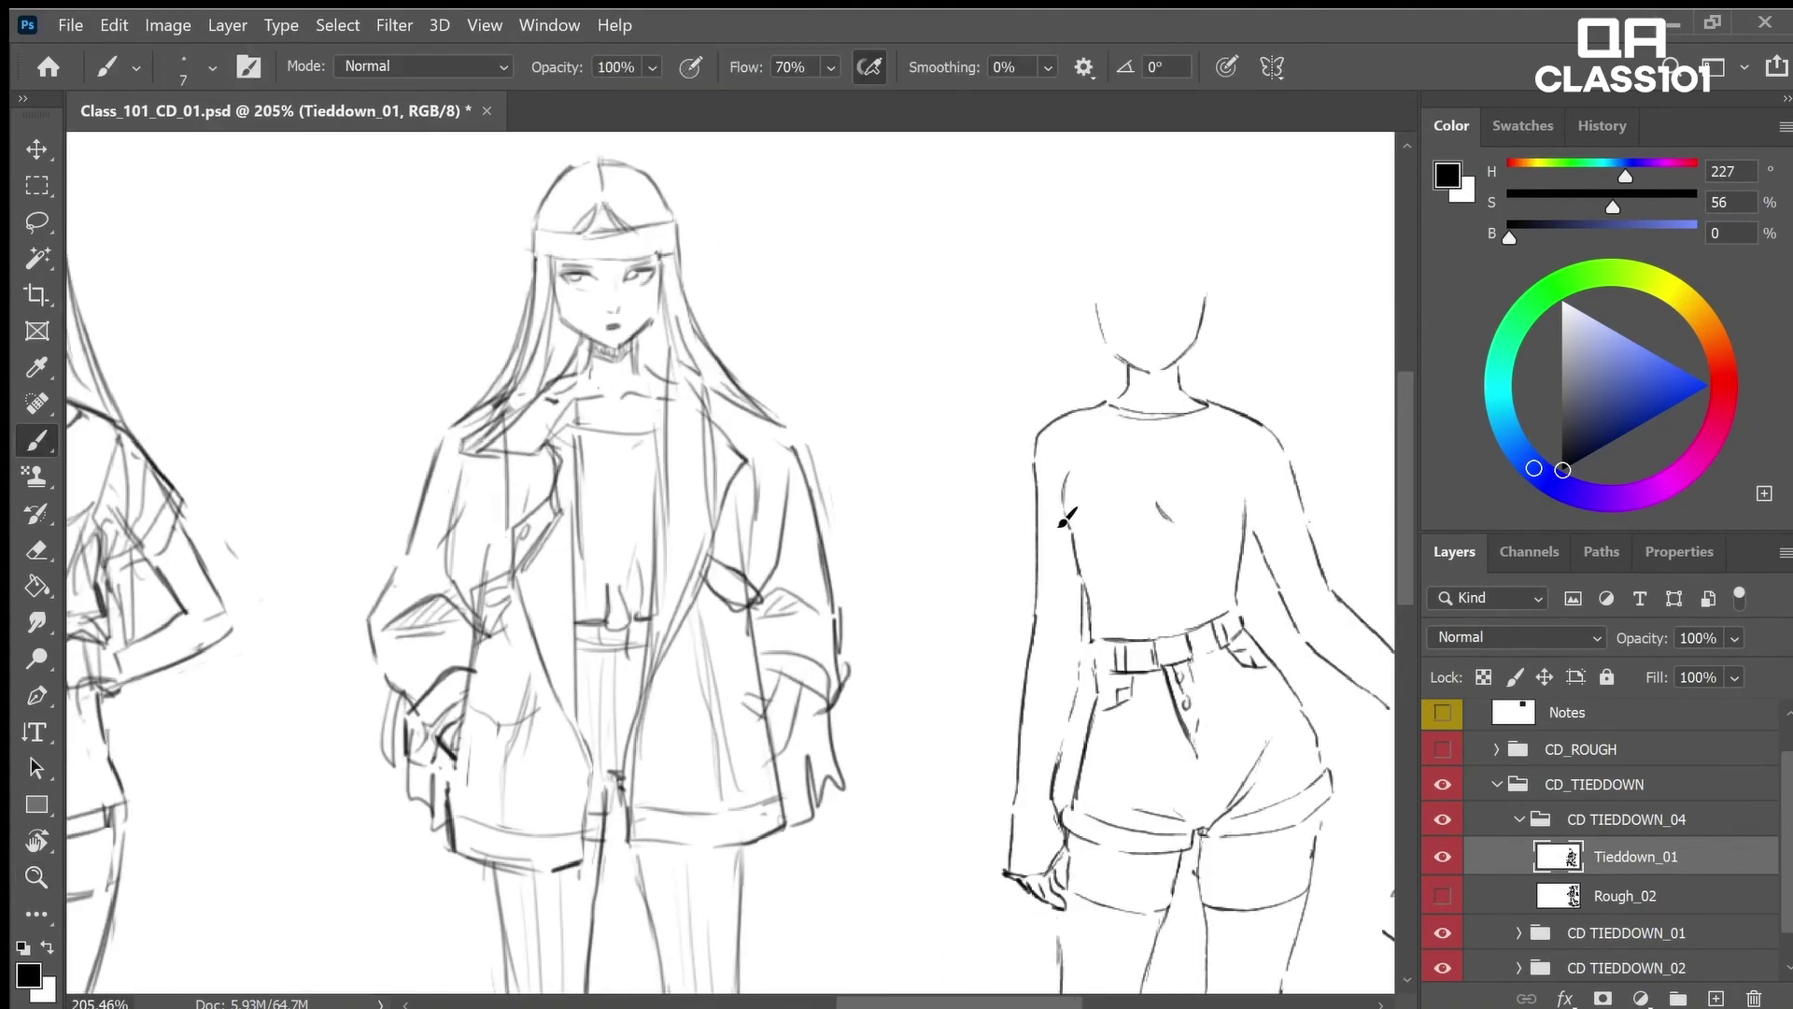
# Clean up the neckline of the fourth character's top on the flipped figure
pyautogui.press('z')
pyautogui.moveTo(1292, 555)
pyautogui.mouseDown()
pyautogui.moveTo(1235, 558)
pyautogui.moveTo(1264, 557)
pyautogui.mouseUp()
pyautogui.moveTo(1195, 458); pyautogui.dragTo(1227, 458)
pyautogui.press('e')
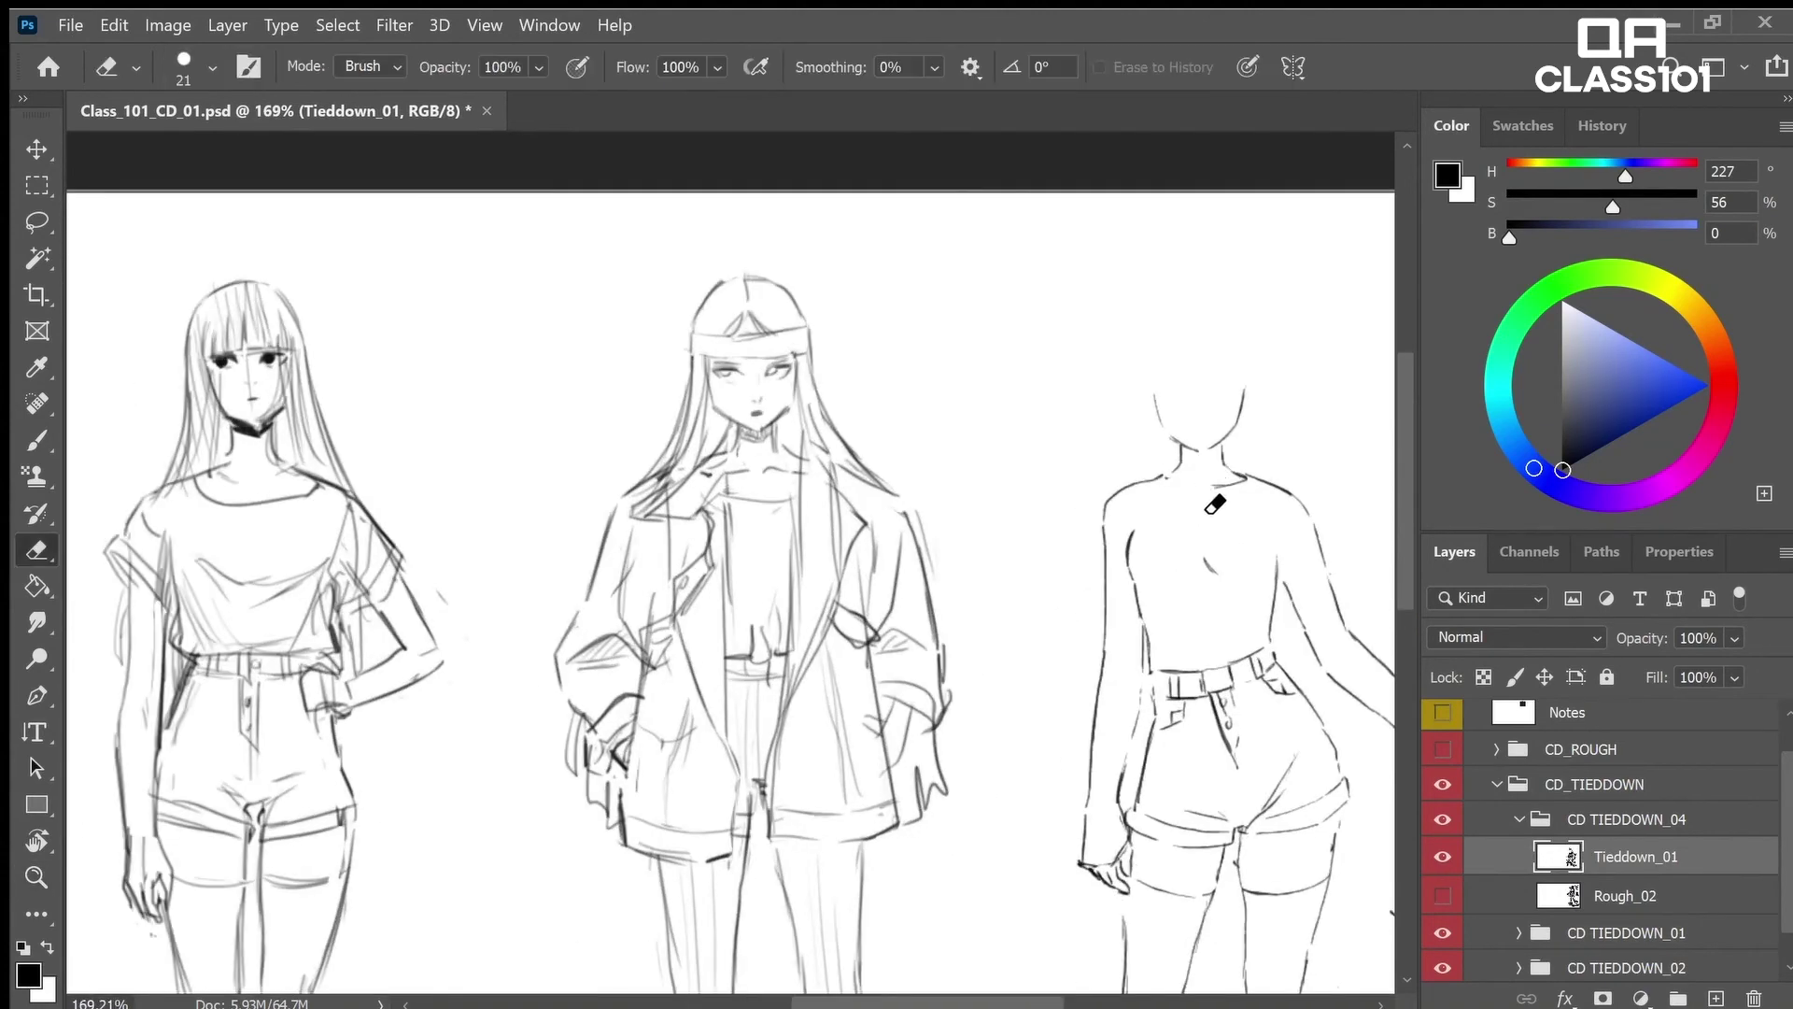
pyautogui.press('b')
pyautogui.press('z')
pyautogui.moveTo(1279, 495); pyautogui.dragTo(1255, 496)
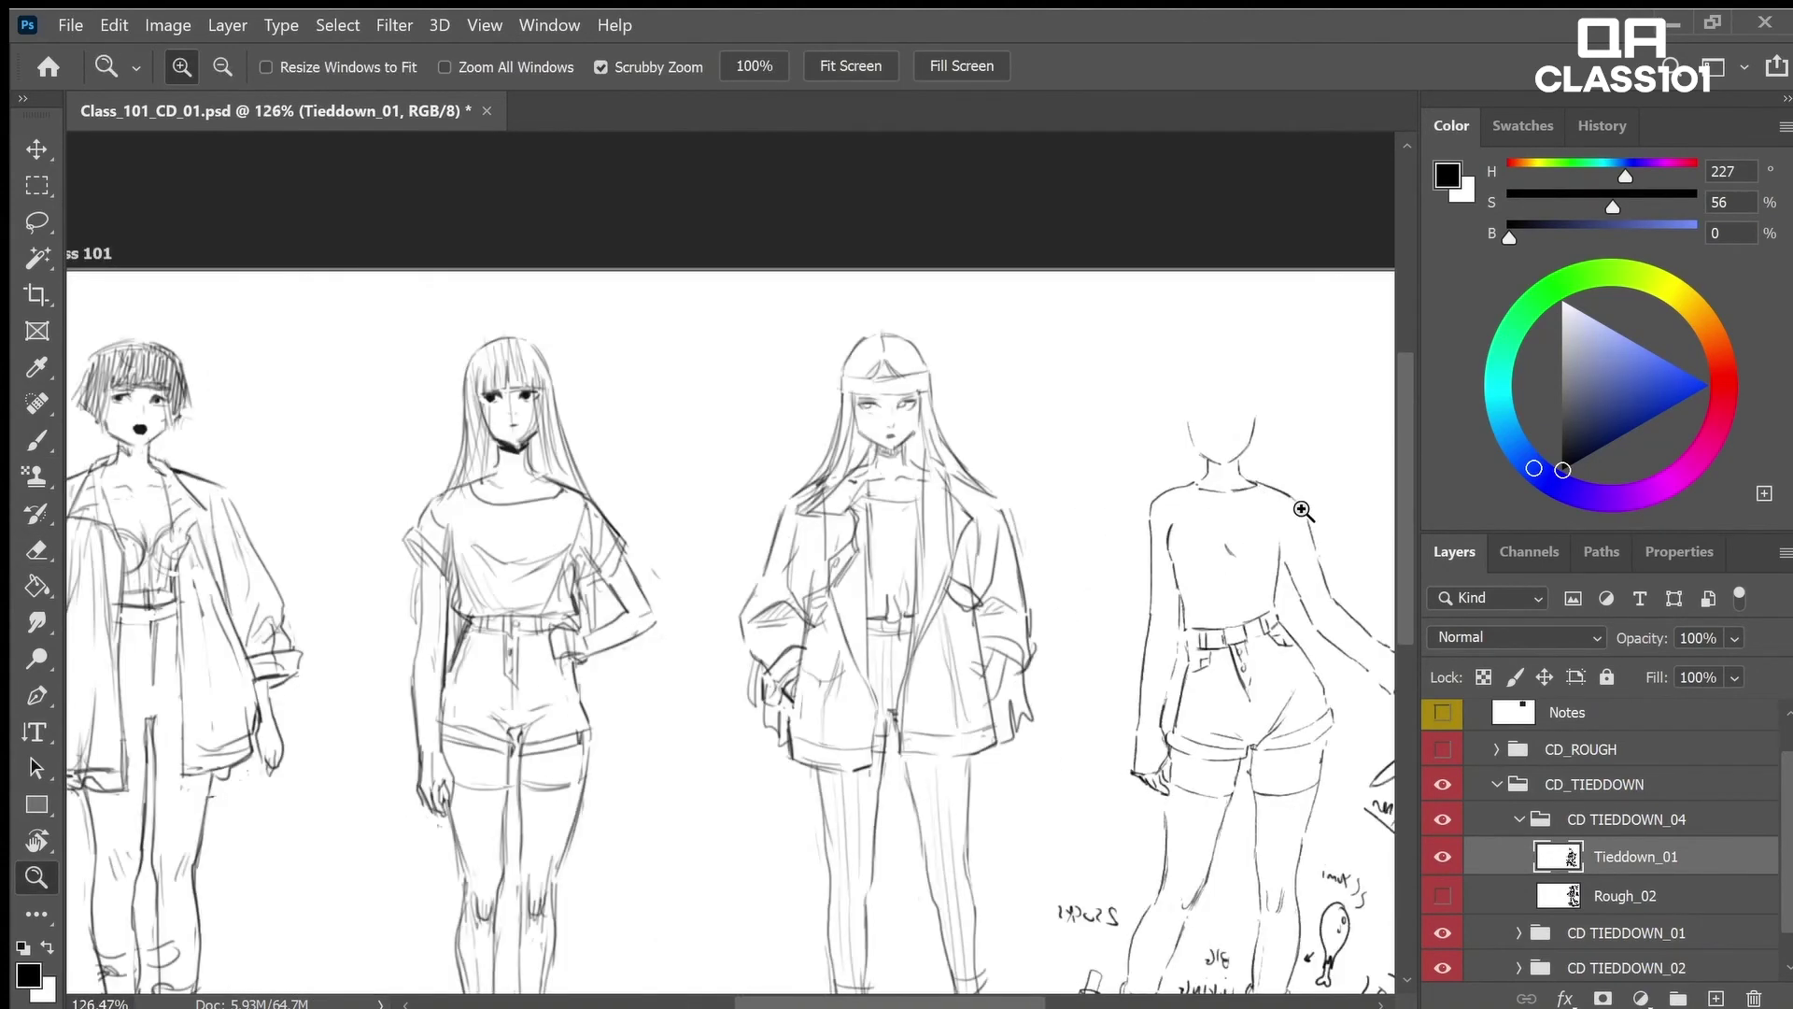
# Erase and redraw the outer thigh line below the lowered hand with a corrected curve
pyautogui.moveTo(1346, 542); pyautogui.dragTo(1287, 495)
pyautogui.moveTo(1320, 646); pyautogui.dragTo(1272, 497)
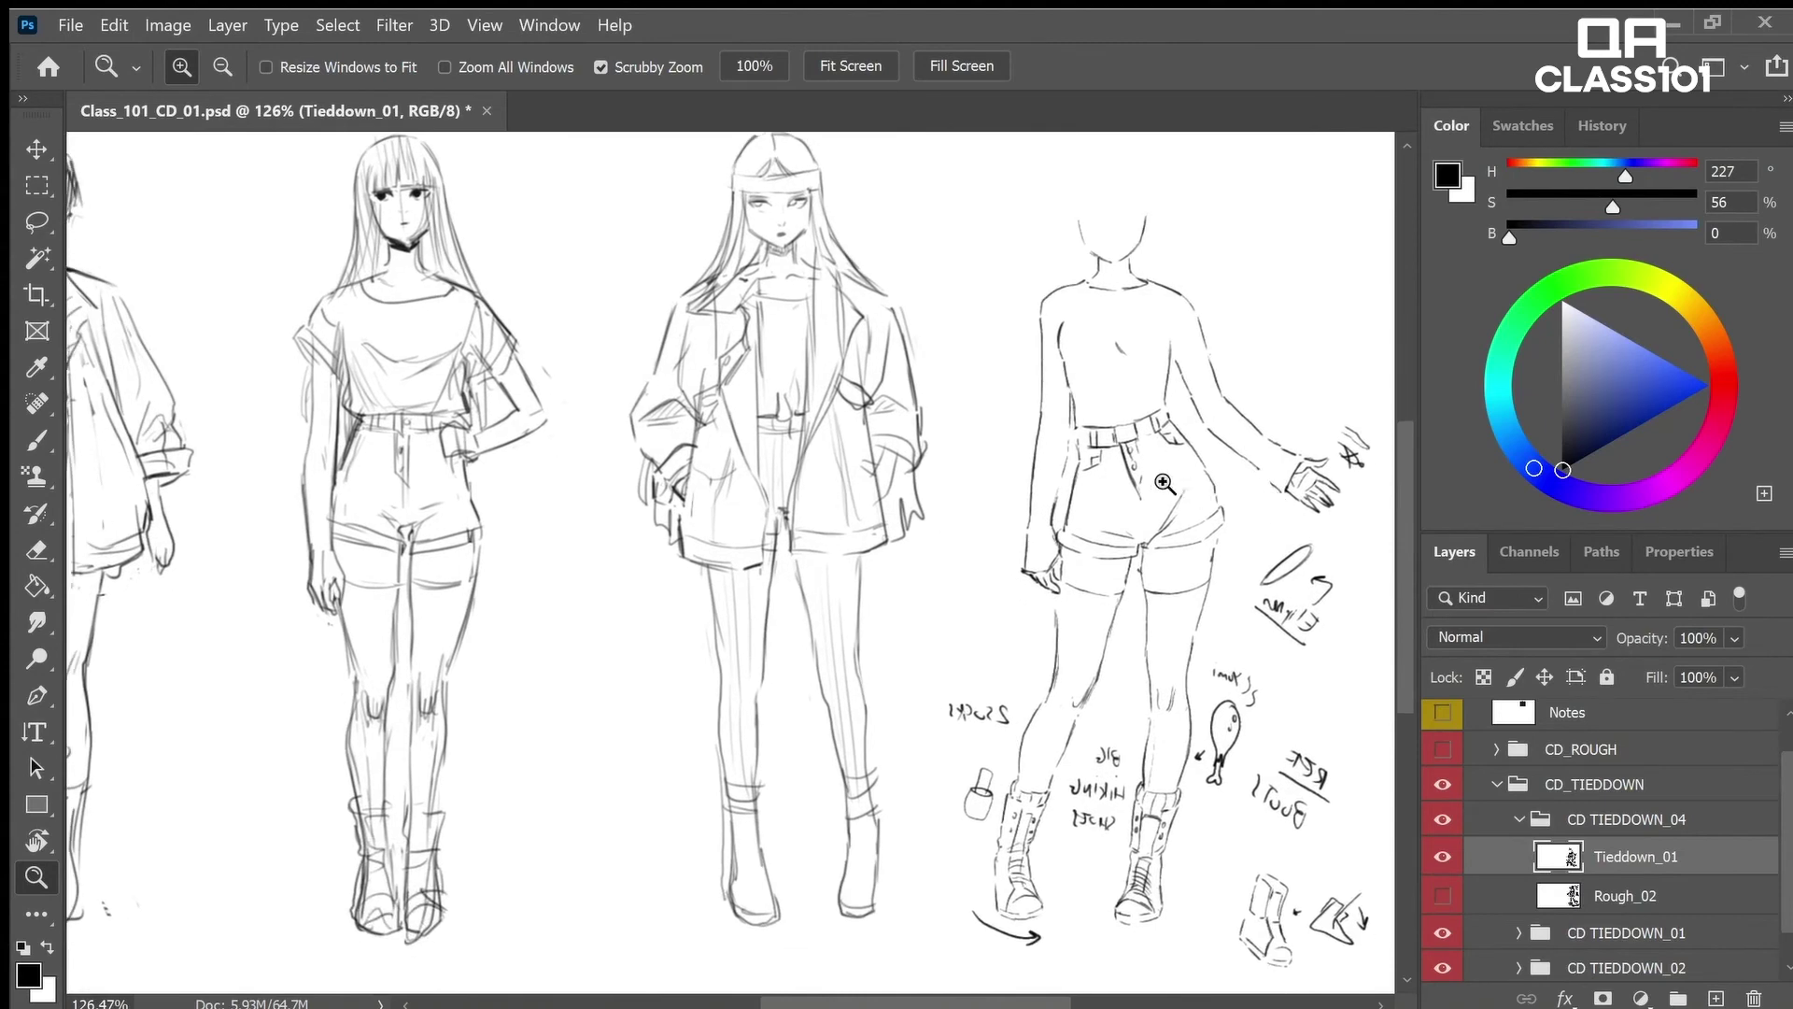
pyautogui.moveTo(1084, 622); pyautogui.dragTo(1114, 614)
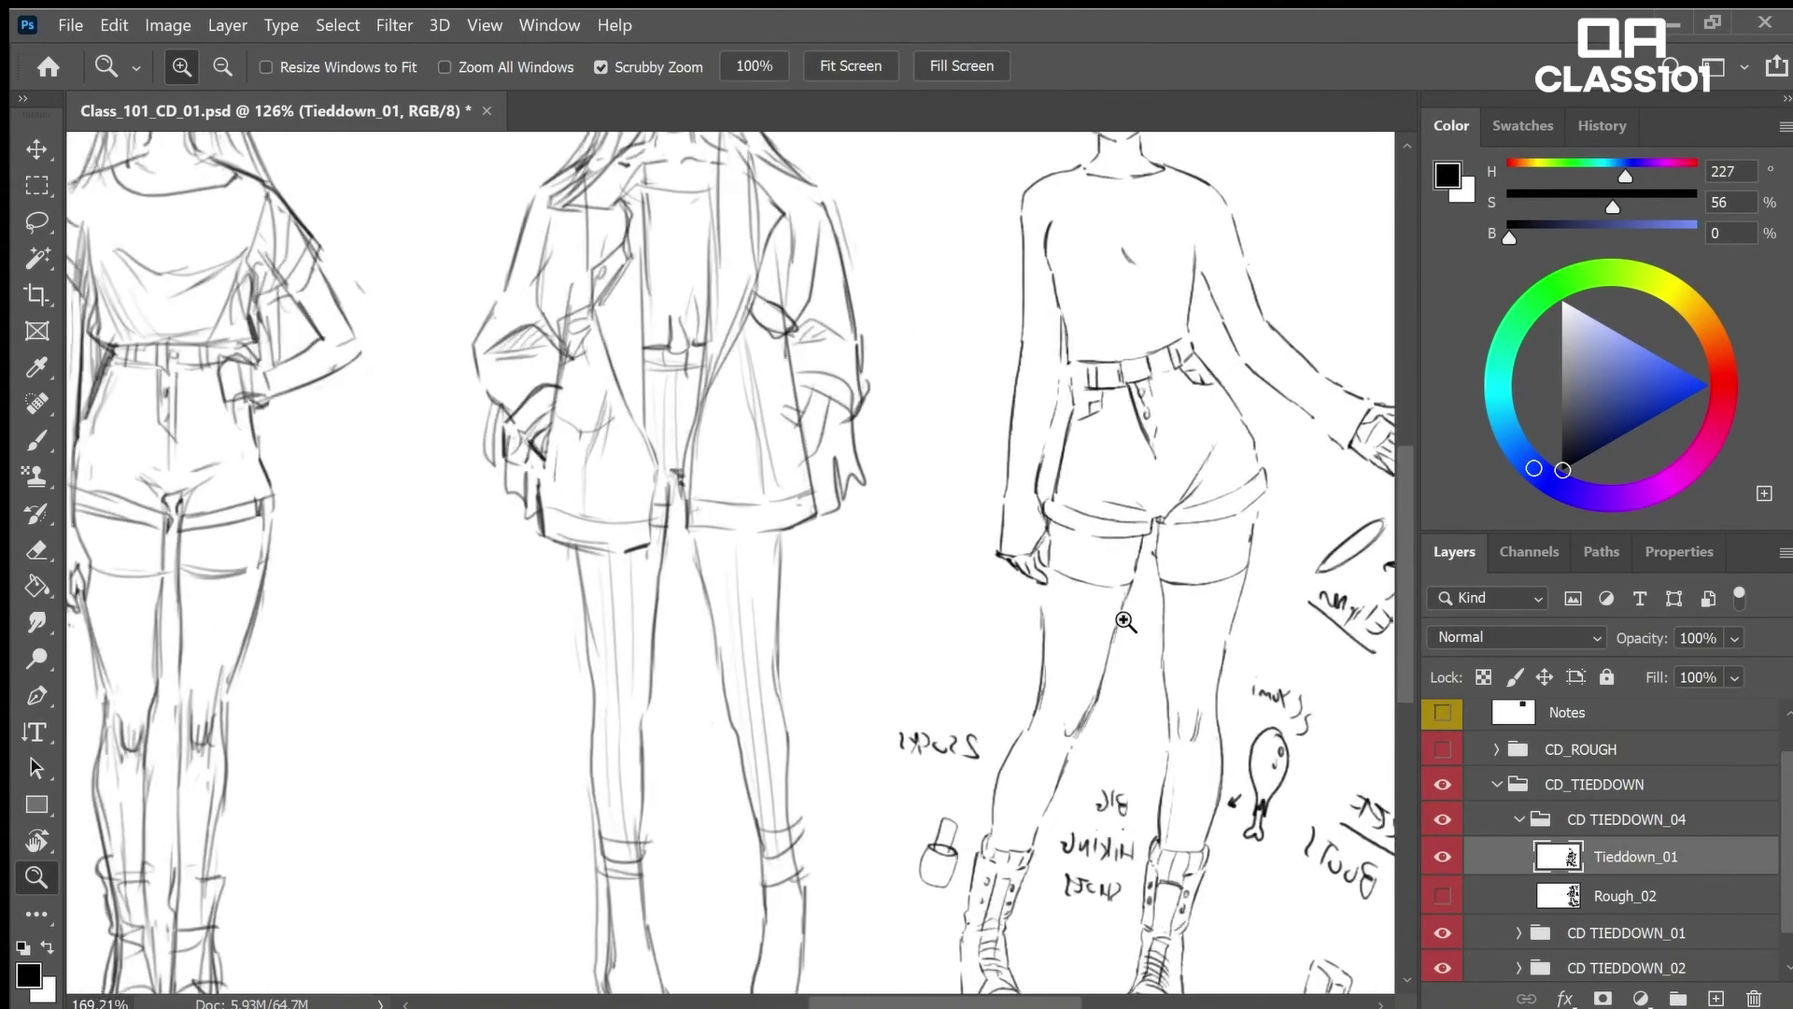
pyautogui.press('b')
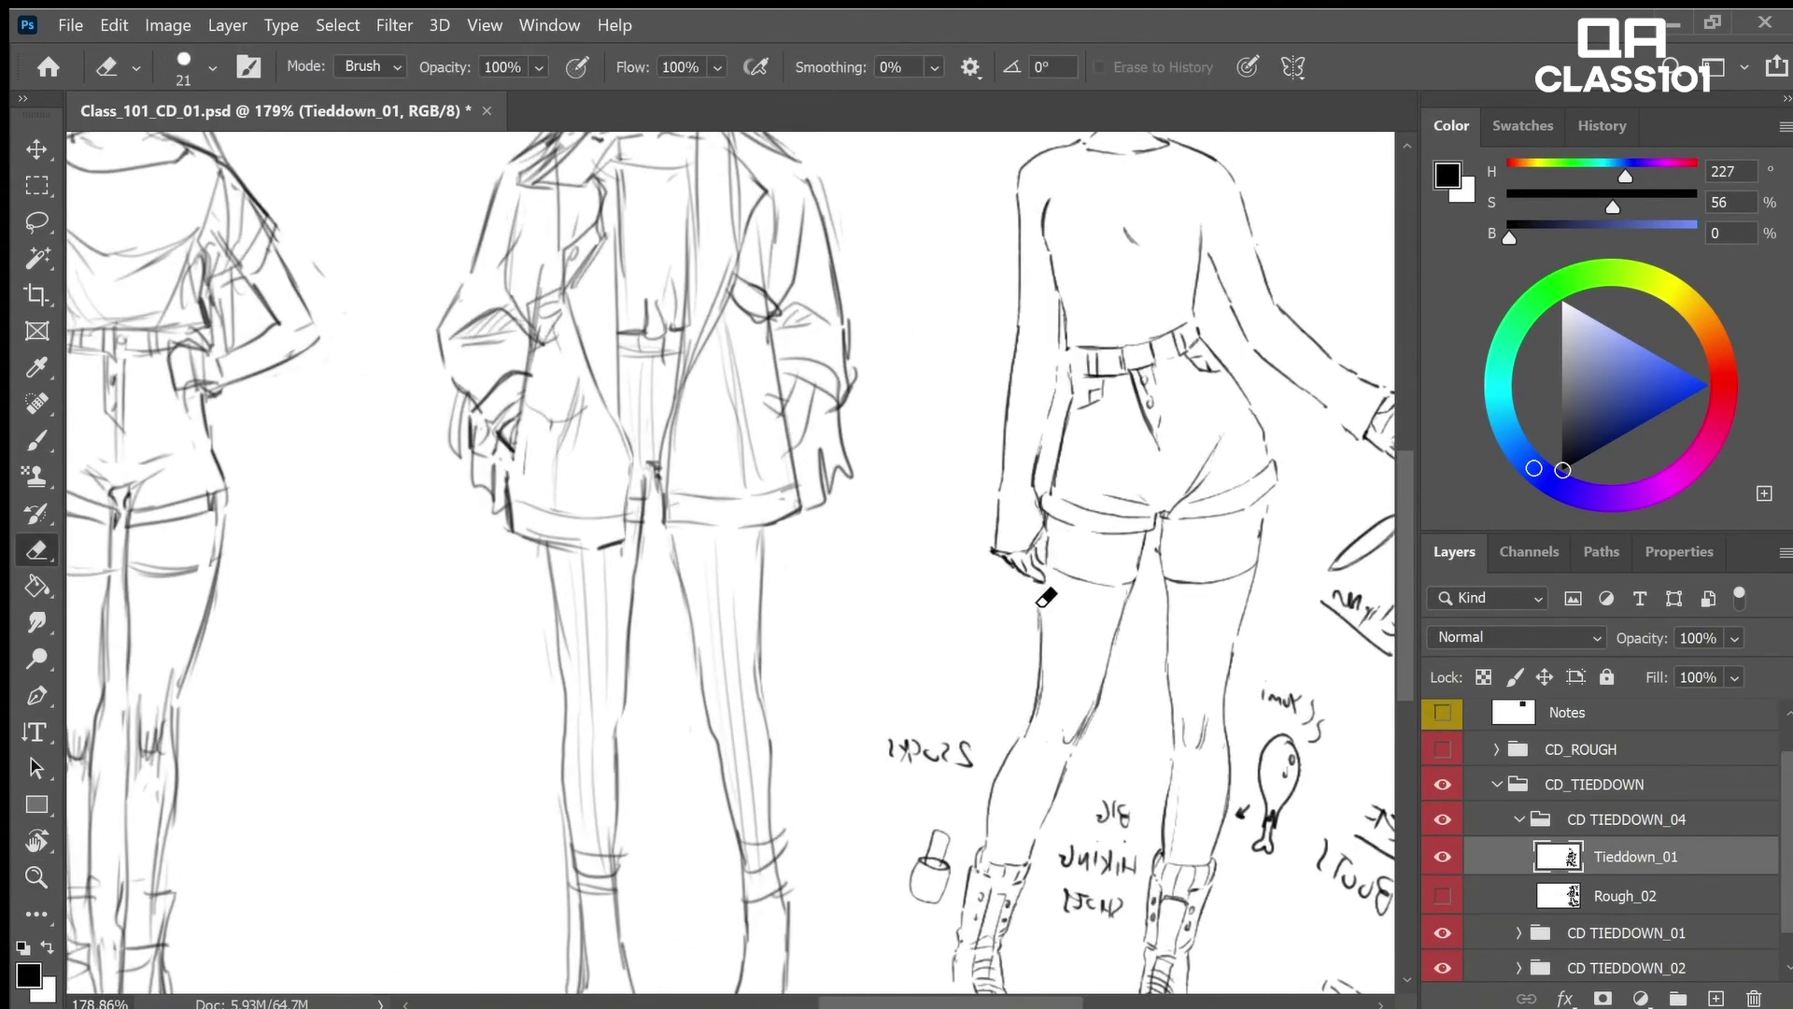
pyautogui.press('e')
pyautogui.moveTo(1040, 631); pyautogui.dragTo(1041, 687)
pyautogui.press('b')
pyautogui.moveTo(1034, 597); pyautogui.dragTo(1036, 705)
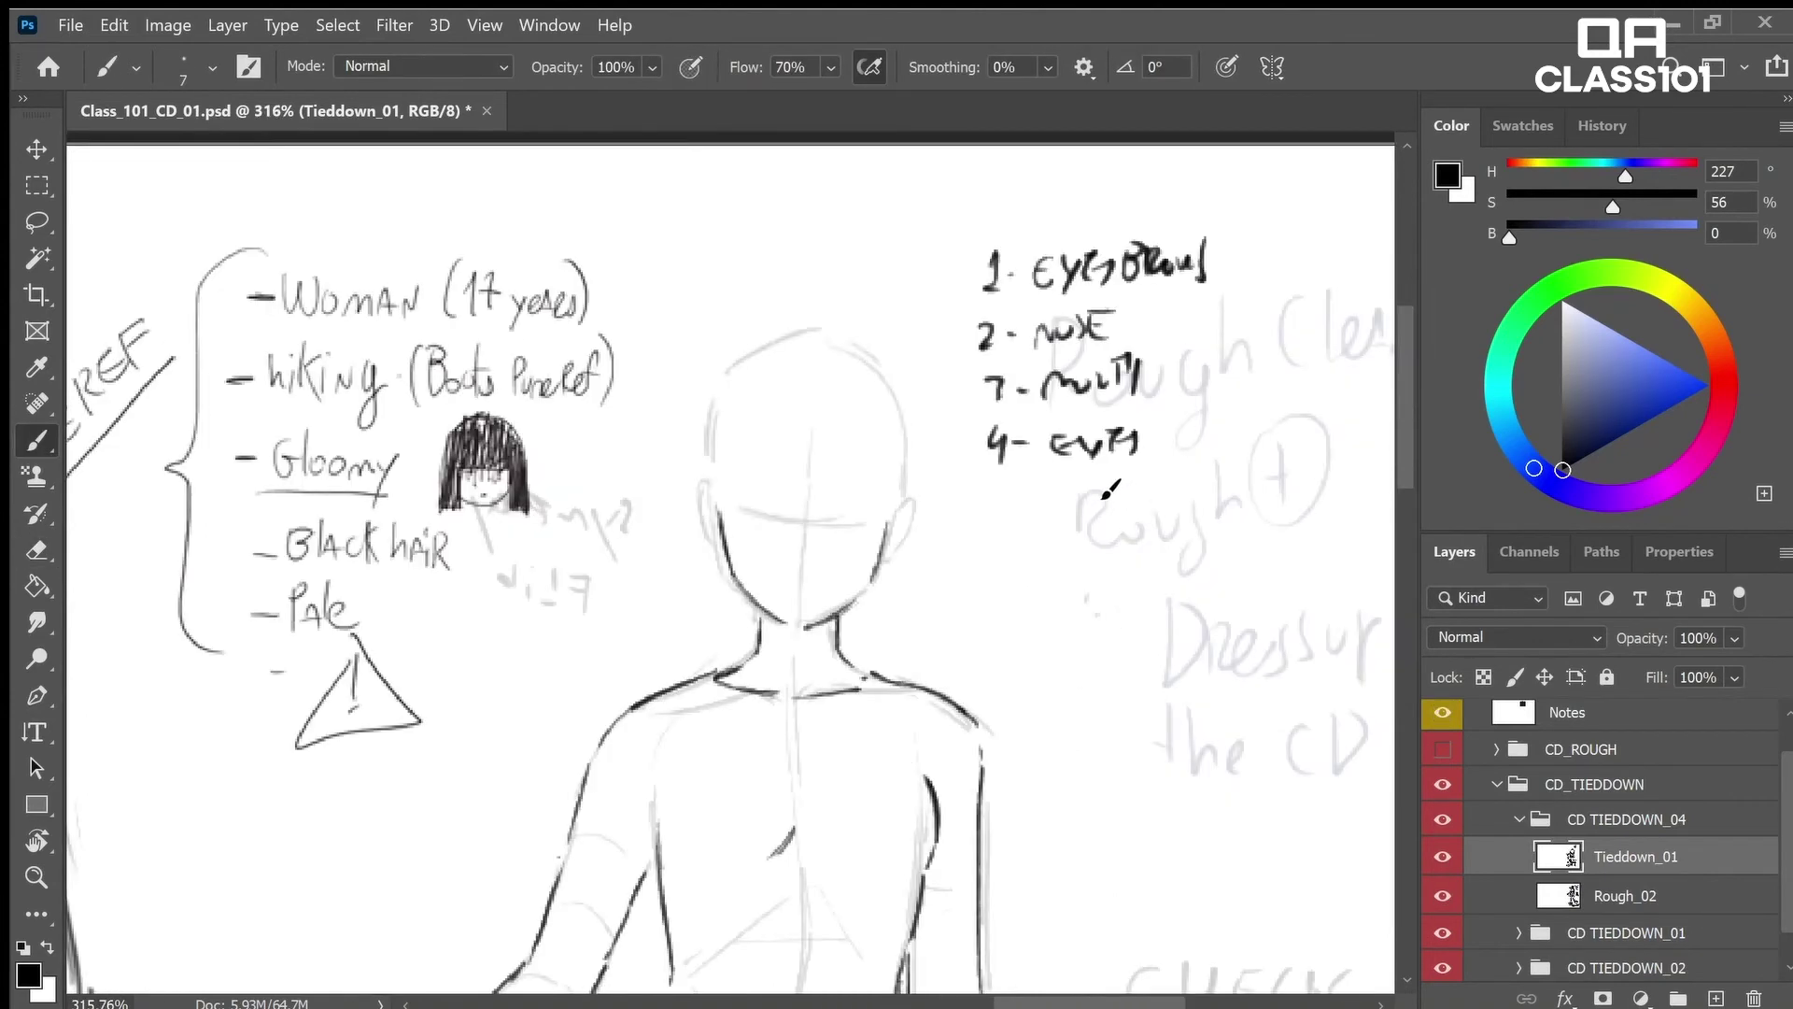
# Frame the fourth entry, EYES, in the facial-feature list and write the framed note "PRIORITY" beside it
pyautogui.moveTo(1104, 496); pyautogui.dragTo(1031, 464)
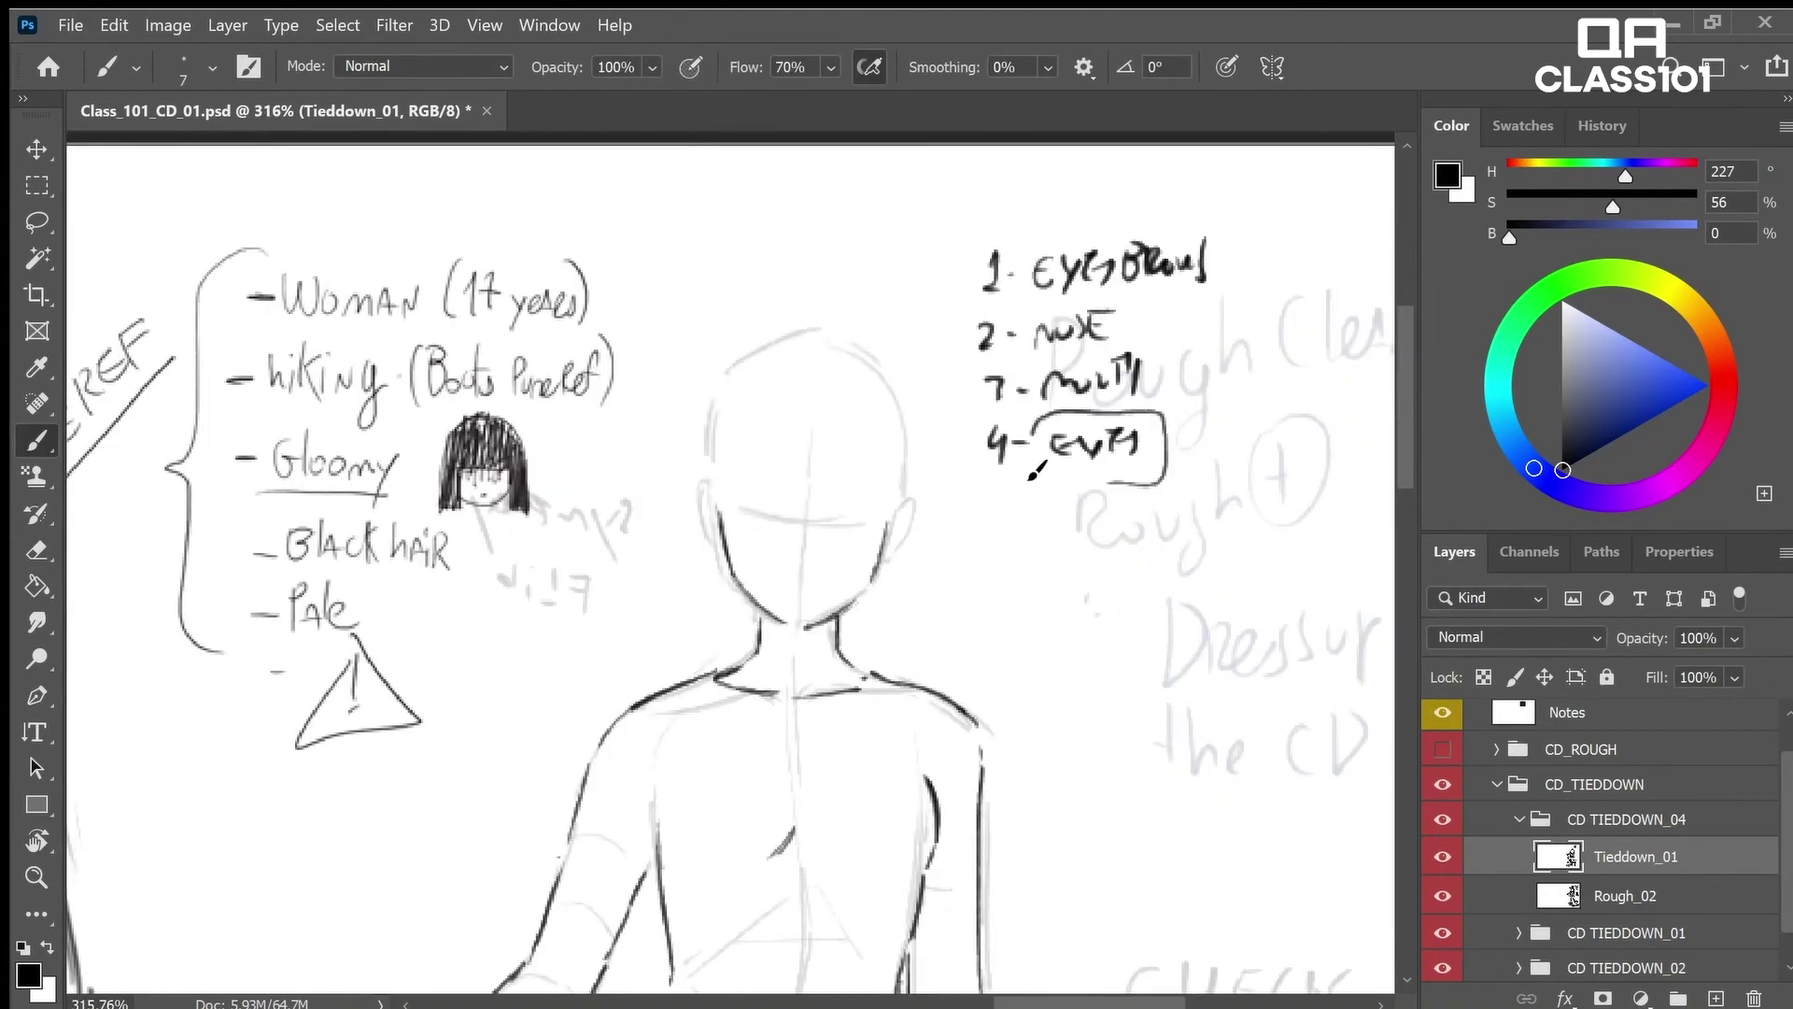
pyautogui.moveTo(1192, 488)
pyautogui.mouseDown()
pyautogui.moveTo(1203, 459)
pyautogui.moveTo(1226, 457)
pyautogui.moveTo(1195, 471)
pyautogui.mouseUp()
pyautogui.press('e')
pyautogui.press('b')
pyautogui.moveTo(1195, 436)
pyautogui.mouseDown()
pyautogui.moveTo(1210, 465)
pyautogui.moveTo(1268, 446)
pyautogui.moveTo(1295, 464)
pyautogui.mouseUp()
pyautogui.moveTo(1308, 430); pyautogui.dragTo(1306, 469)
pyautogui.moveTo(1316, 435); pyautogui.dragTo(1311, 481)
pyautogui.click(1299, 429)
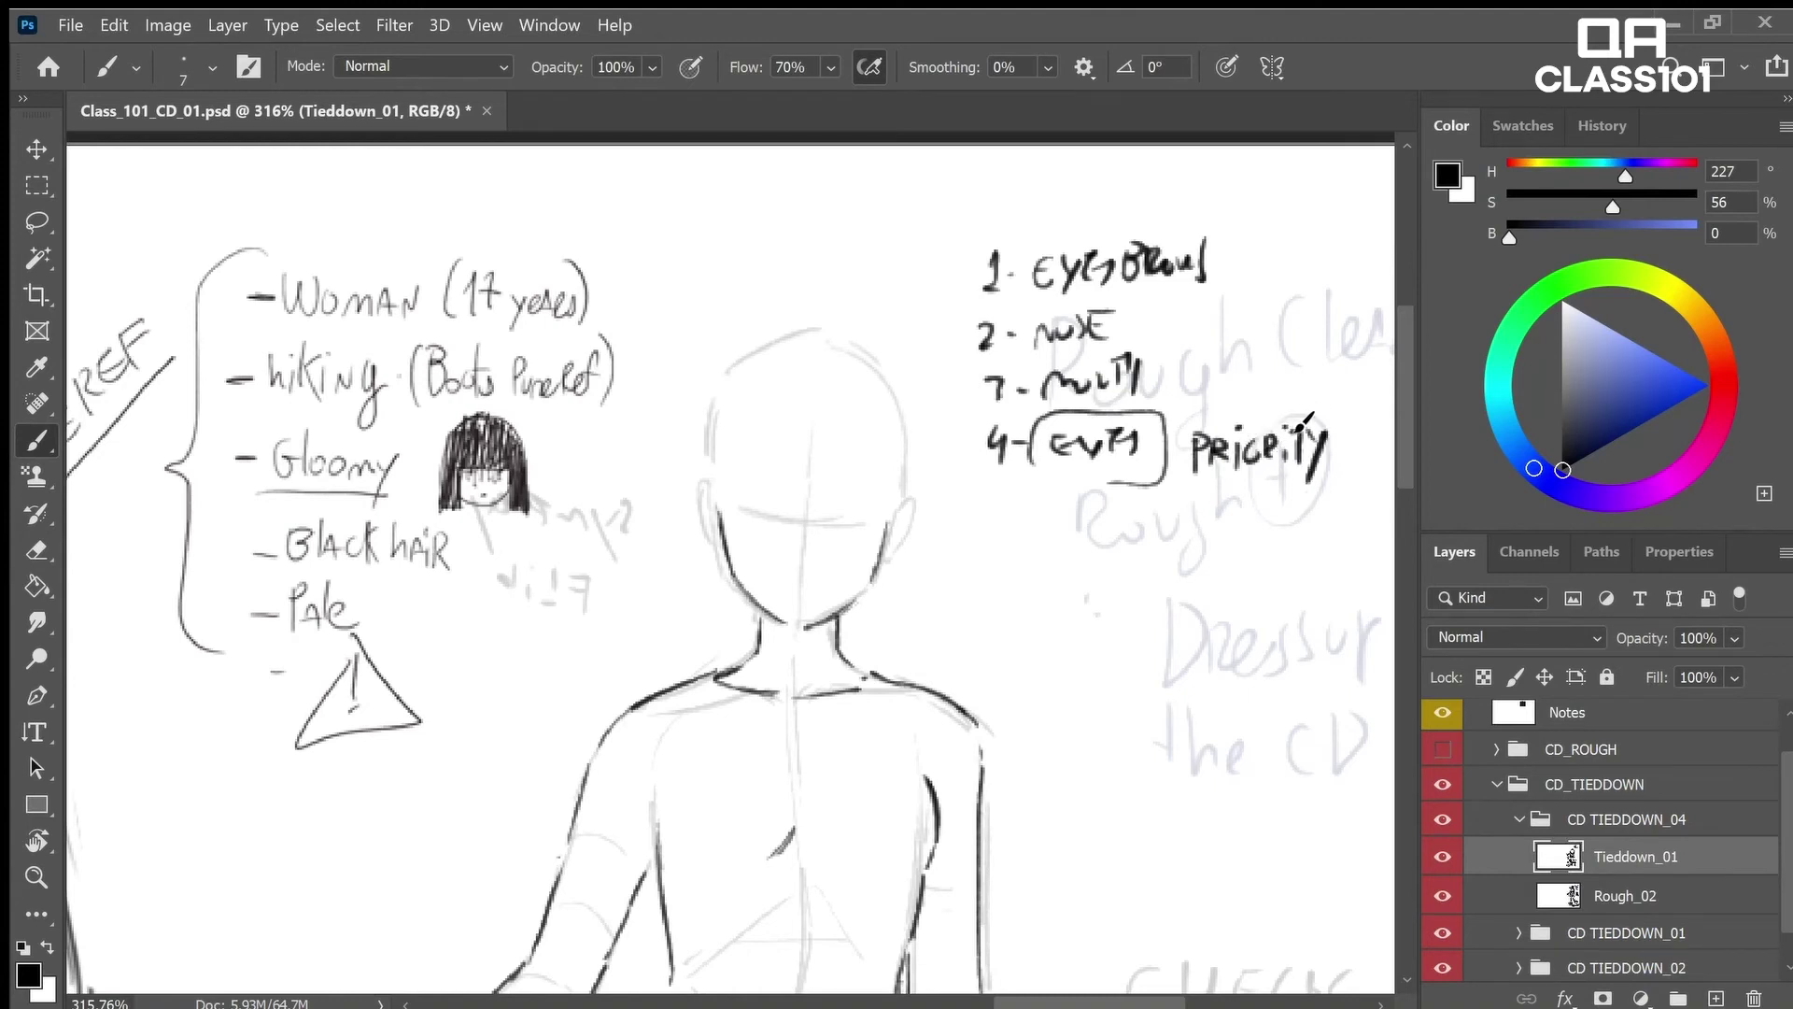
pyautogui.moveTo(1328, 411)
pyautogui.mouseDown()
pyautogui.moveTo(1205, 420)
pyautogui.moveTo(1325, 492)
pyautogui.moveTo(1327, 420)
pyautogui.mouseUp()
pyautogui.moveTo(1208, 505); pyautogui.dragTo(1313, 526)
# Draw both ears at the sides of the fourth character's head over the rough
pyautogui.press('z')
pyautogui.moveTo(807, 516); pyautogui.dragTo(828, 518)
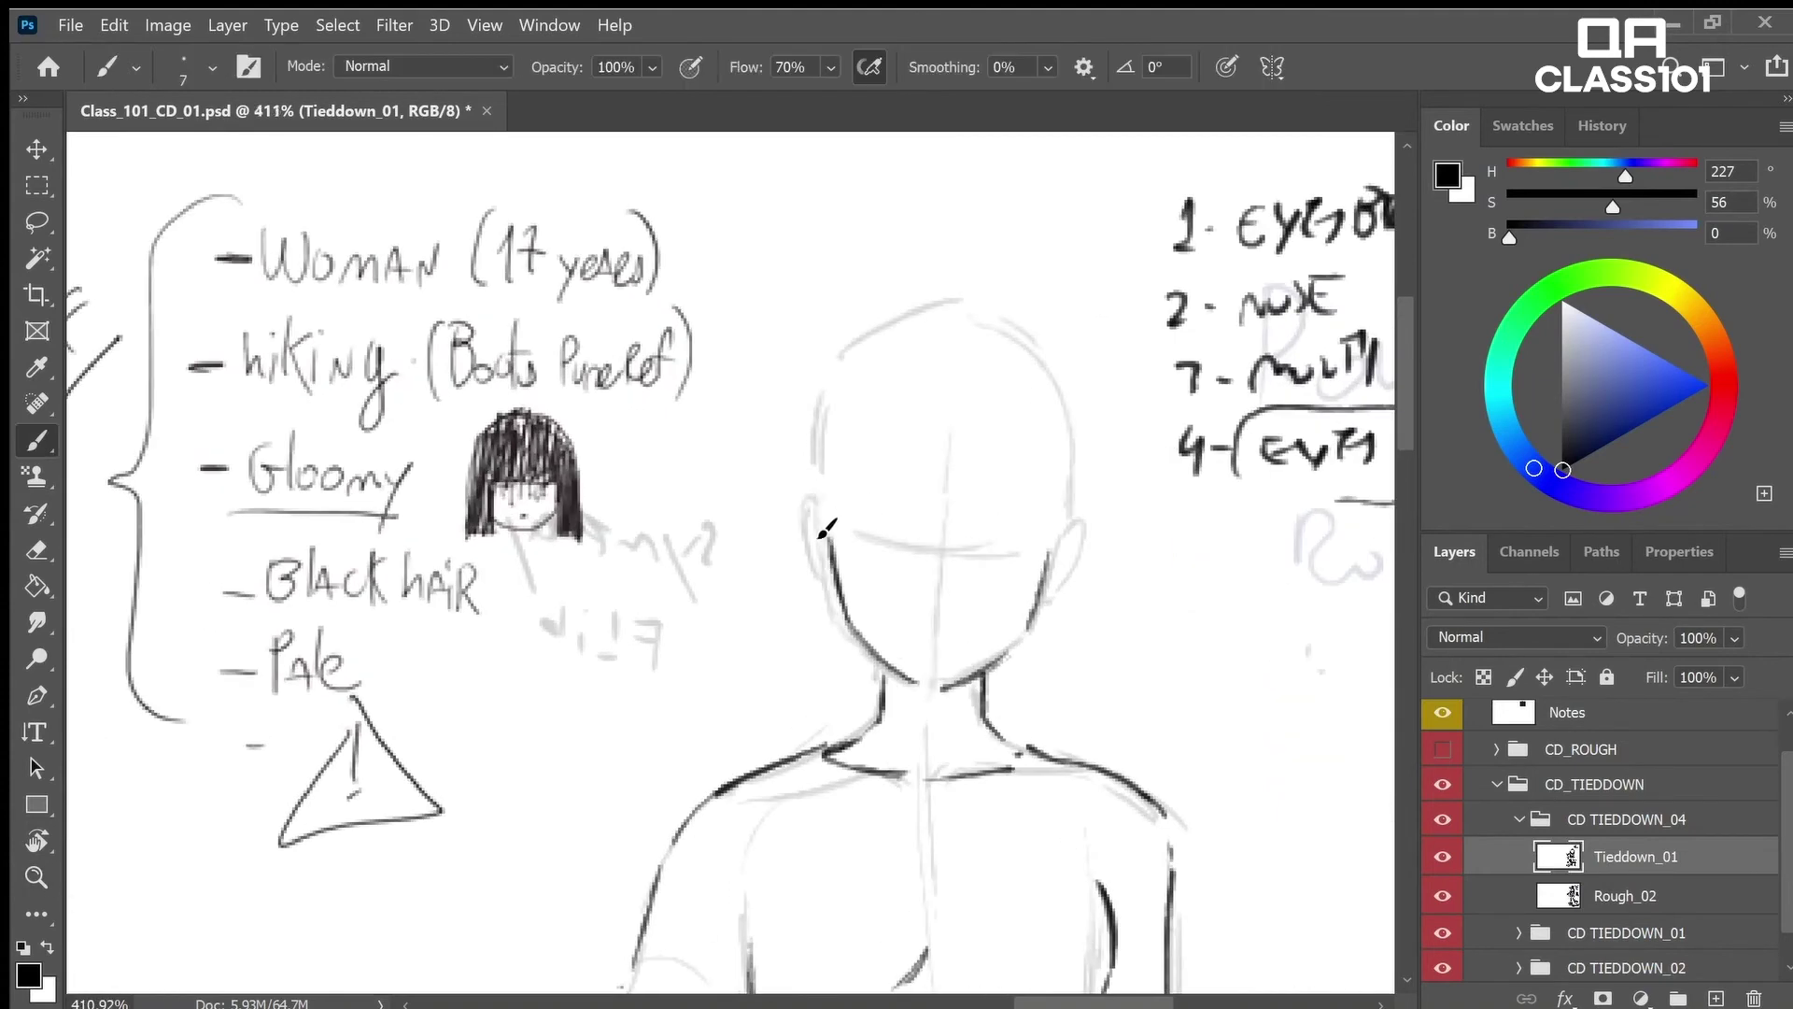
pyautogui.moveTo(818, 498)
pyautogui.mouseDown()
pyautogui.moveTo(792, 530)
pyautogui.moveTo(826, 598)
pyautogui.mouseUp()
pyautogui.moveTo(1053, 619)
pyautogui.mouseDown()
pyautogui.moveTo(1081, 574)
pyautogui.moveTo(1073, 519)
pyautogui.mouseUp()
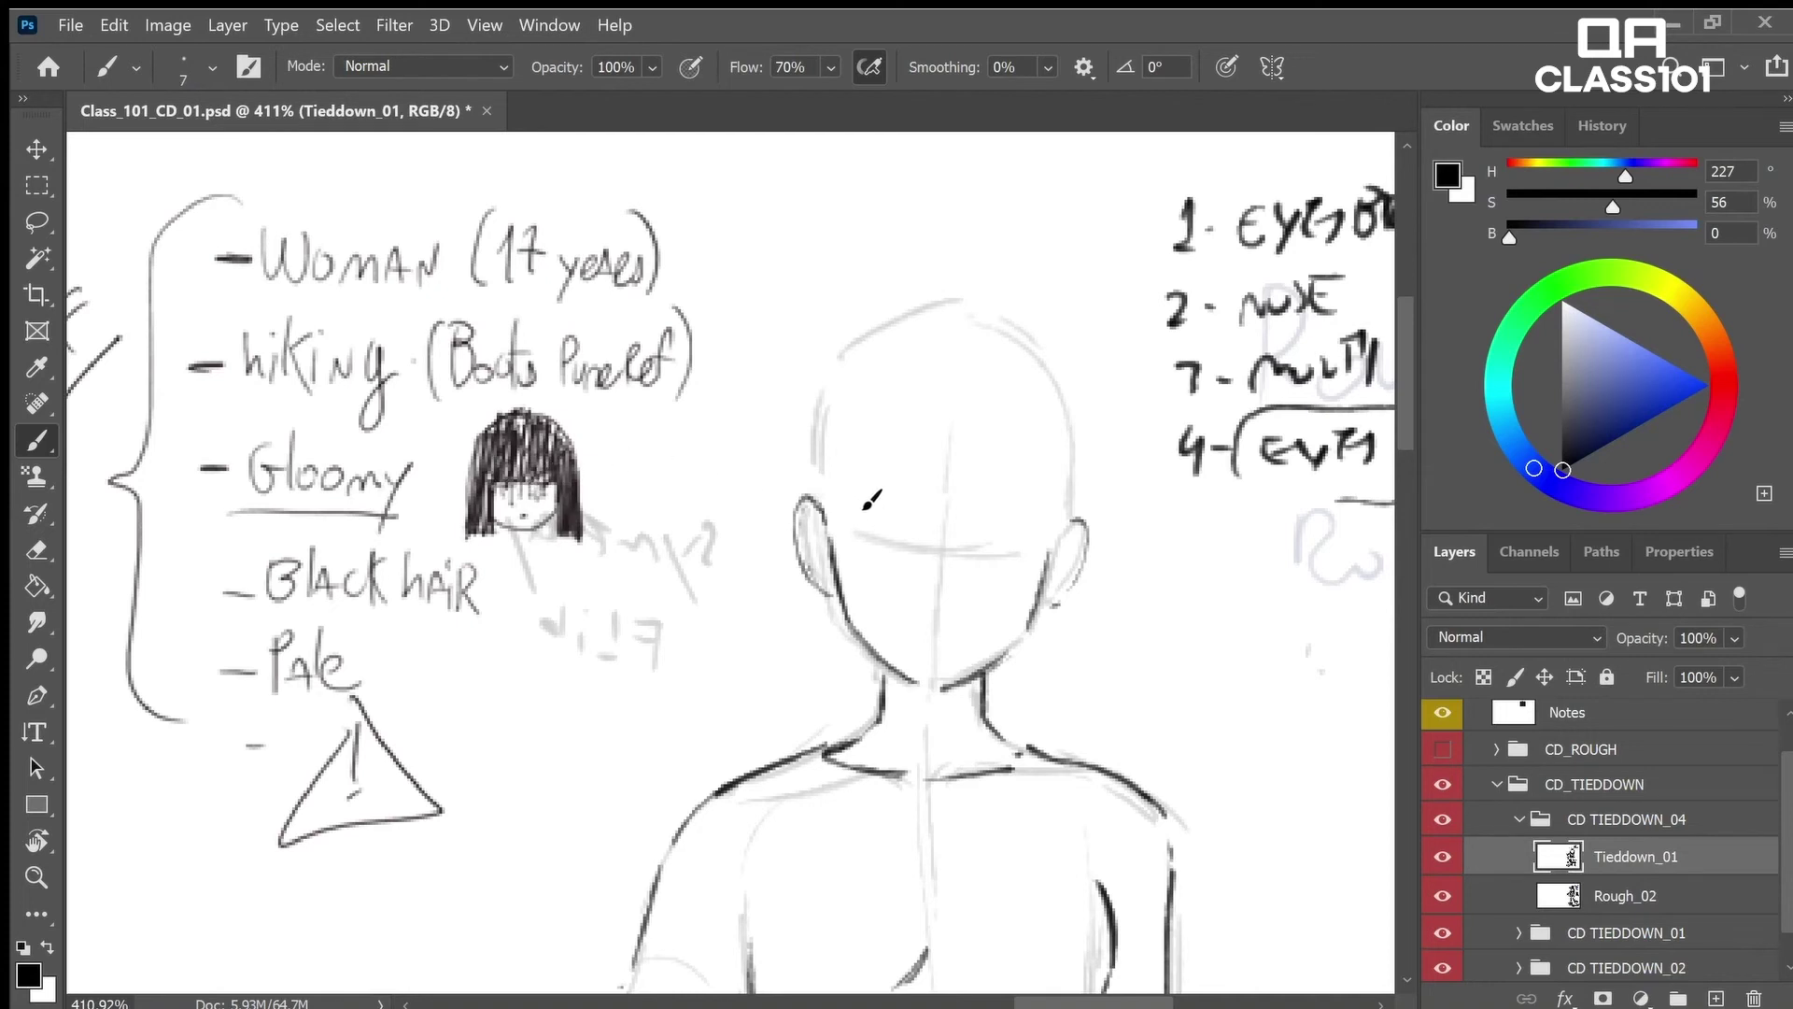
# Draw the two slanted eyebrows just above the face's horizontal guide line
pyautogui.moveTo(857, 488)
pyautogui.mouseDown()
pyautogui.moveTo(923, 540)
pyautogui.moveTo(850, 505)
pyautogui.moveTo(930, 533)
pyautogui.moveTo(1021, 522)
pyautogui.moveTo(869, 514)
pyautogui.moveTo(1045, 518)
pyautogui.mouseUp()
pyautogui.press('e')
pyautogui.press('b')
# Sketch a small example head beside the character with a centre line, jaw, ears and an eye line with marks
pyautogui.moveTo(1156, 665)
pyautogui.mouseDown()
pyautogui.moveTo(1259, 643)
pyautogui.moveTo(1175, 720)
pyautogui.moveTo(1253, 657)
pyautogui.moveTo(1214, 740)
pyautogui.mouseUp()
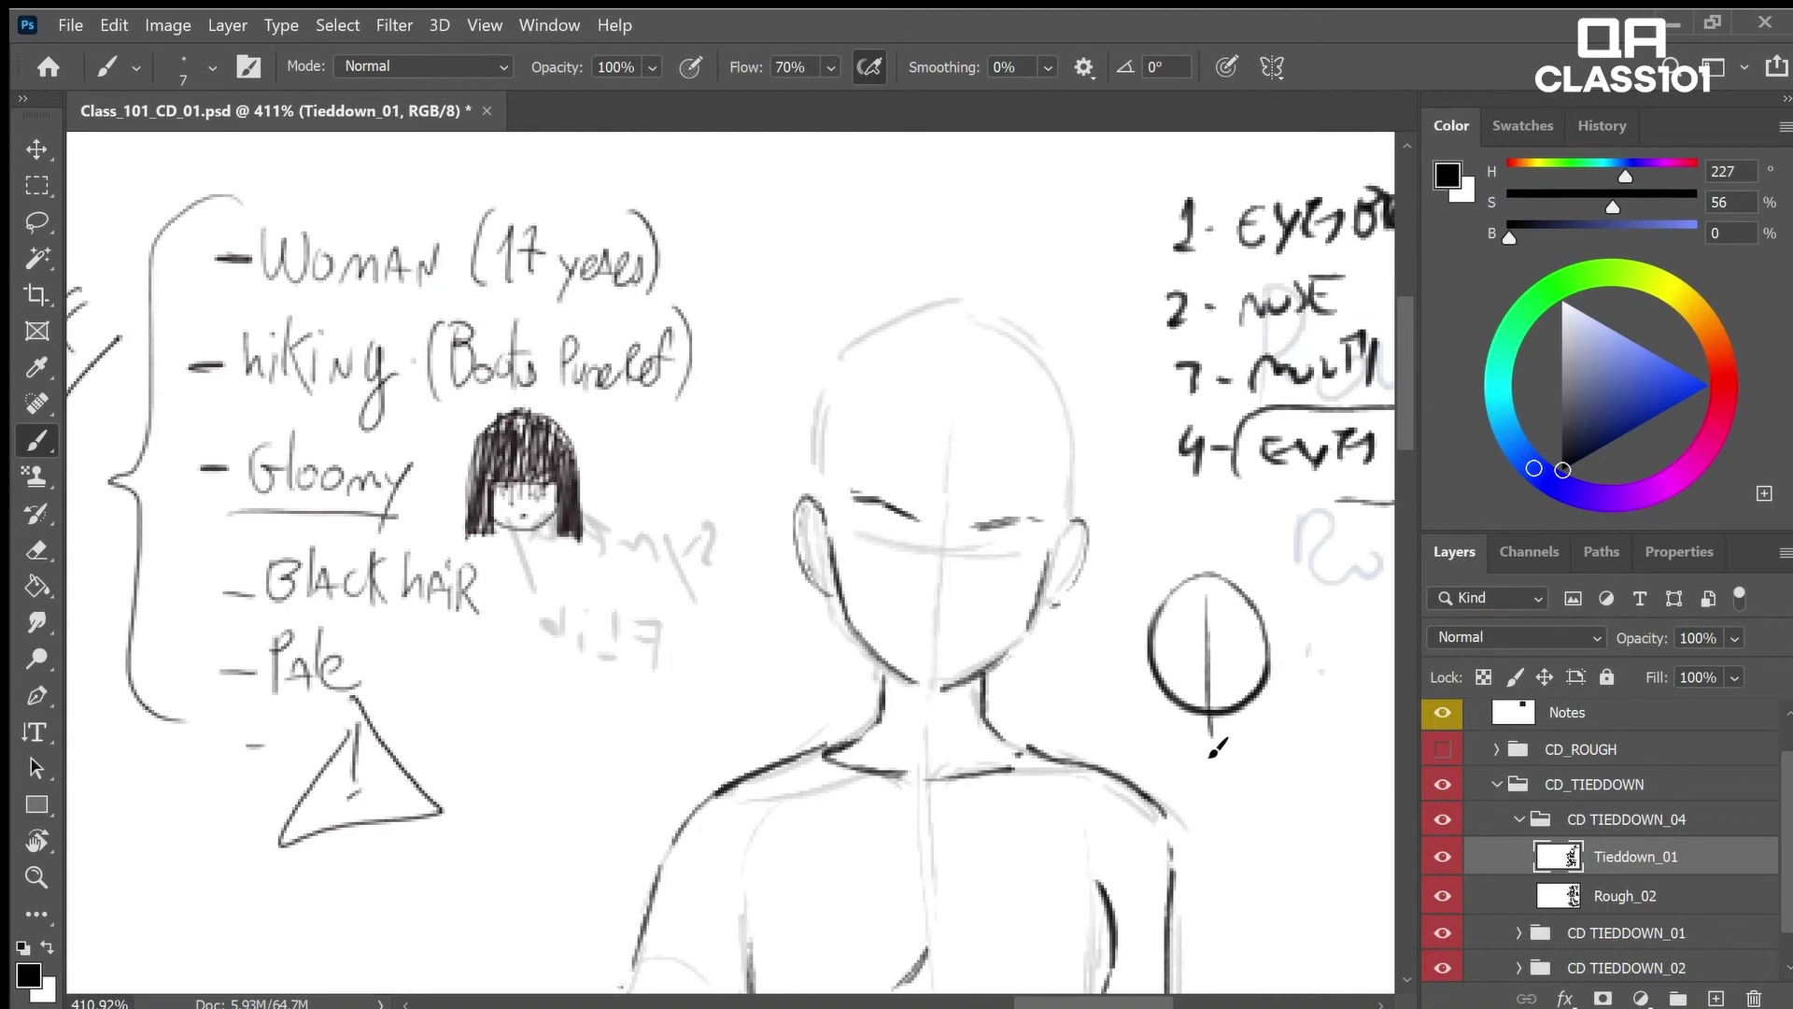
pyautogui.moveTo(1251, 654)
pyautogui.mouseDown()
pyautogui.moveTo(1144, 670)
pyautogui.moveTo(1267, 681)
pyautogui.mouseUp()
pyautogui.moveTo(1152, 678)
pyautogui.mouseDown()
pyautogui.moveTo(1211, 751)
pyautogui.moveTo(1257, 684)
pyautogui.moveTo(1188, 664)
pyautogui.mouseUp()
pyautogui.moveTo(1231, 648); pyautogui.dragTo(1231, 665)
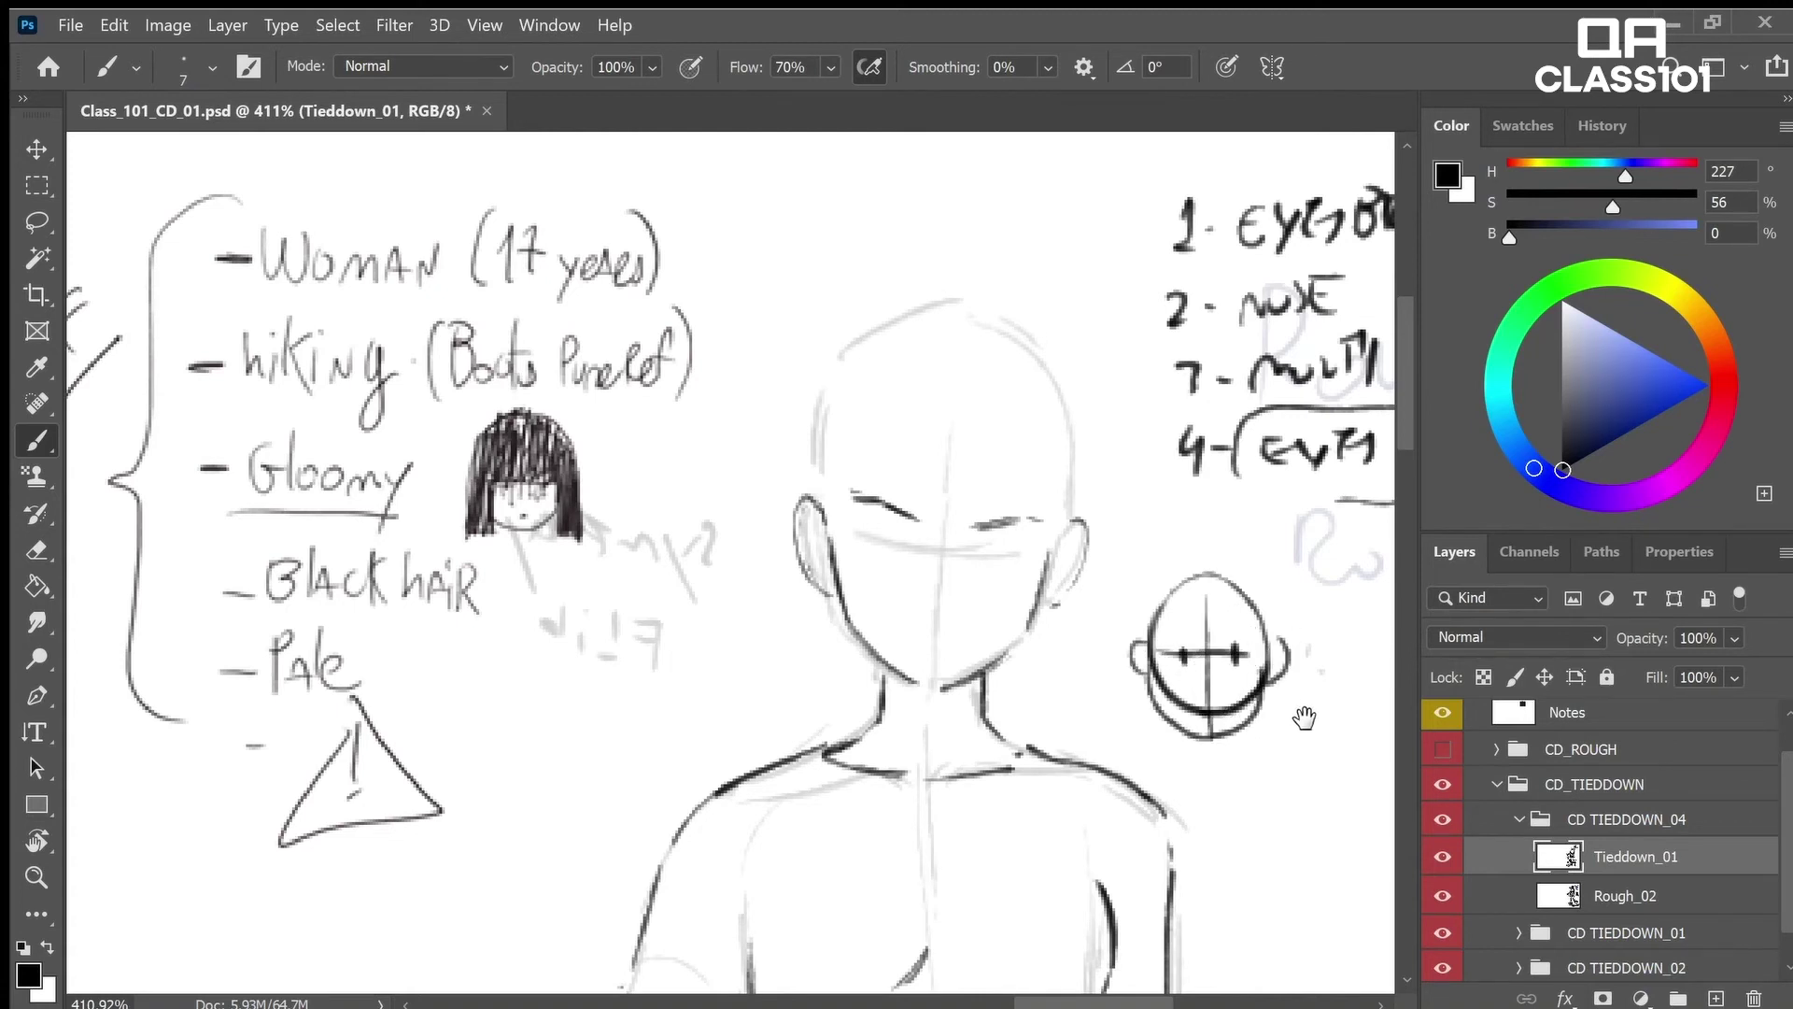
# Clean up the example head's lower face, redraw its jaw contour and reinforce the ears level with the eye line
pyautogui.moveTo(1301, 720); pyautogui.dragTo(1249, 692)
pyautogui.press('e')
pyautogui.moveTo(1068, 655)
pyautogui.mouseDown()
pyautogui.moveTo(1131, 687)
pyautogui.moveTo(1144, 665)
pyautogui.moveTo(1147, 695)
pyautogui.moveTo(1156, 648)
pyautogui.moveTo(1114, 666)
pyautogui.mouseUp()
pyautogui.press('b')
pyautogui.moveTo(1048, 602)
pyautogui.mouseDown()
pyautogui.moveTo(1032, 624)
pyautogui.moveTo(1048, 642)
pyautogui.mouseUp()
pyautogui.moveTo(1048, 601)
pyautogui.mouseDown()
pyautogui.moveTo(1033, 625)
pyautogui.moveTo(1047, 642)
pyautogui.mouseUp()
pyautogui.moveTo(1053, 645); pyautogui.dragTo(1058, 698)
pyautogui.hotkey('ctrl', 'z')
pyautogui.moveTo(1173, 642); pyautogui.dragTo(1171, 600)
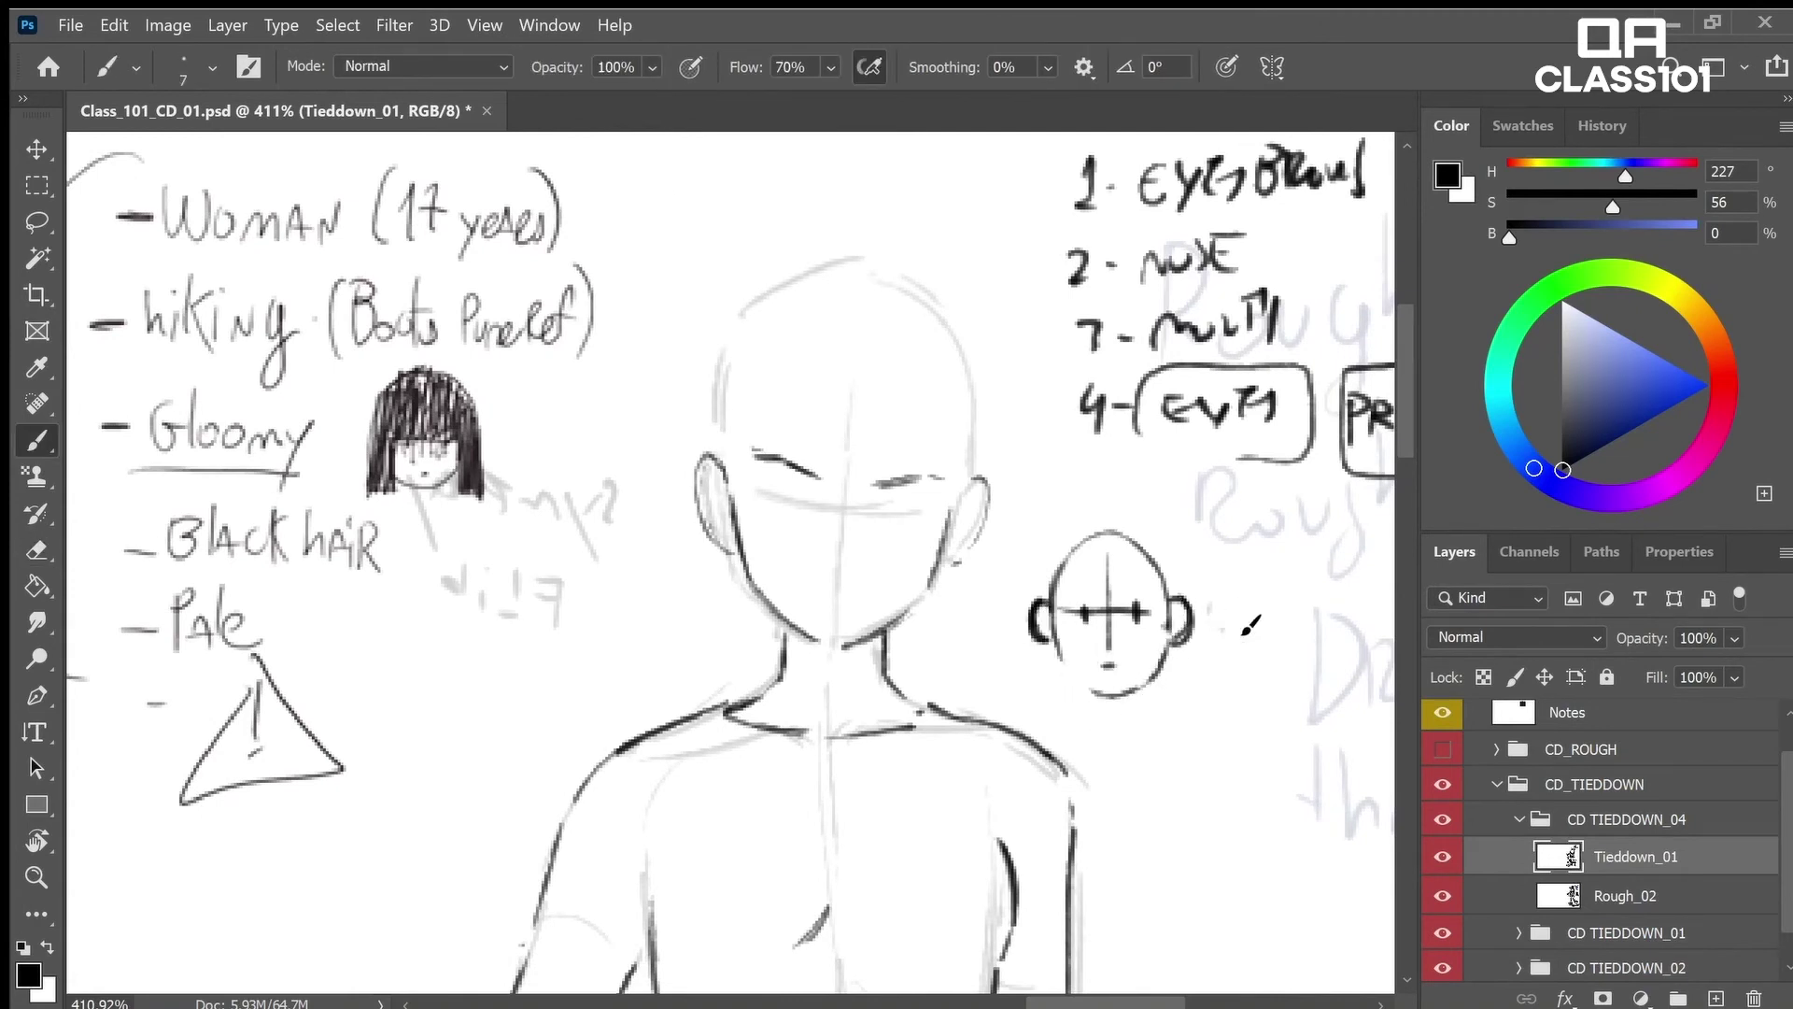
# Sketch a second, round example head with a vertical centre line and a raised curved eye line, then erase the middle of the guides
pyautogui.moveTo(1285, 671); pyautogui.dragTo(1132, 620)
pyautogui.moveTo(1135, 488)
pyautogui.mouseDown()
pyautogui.moveTo(1152, 642)
pyautogui.moveTo(1171, 476)
pyautogui.mouseUp()
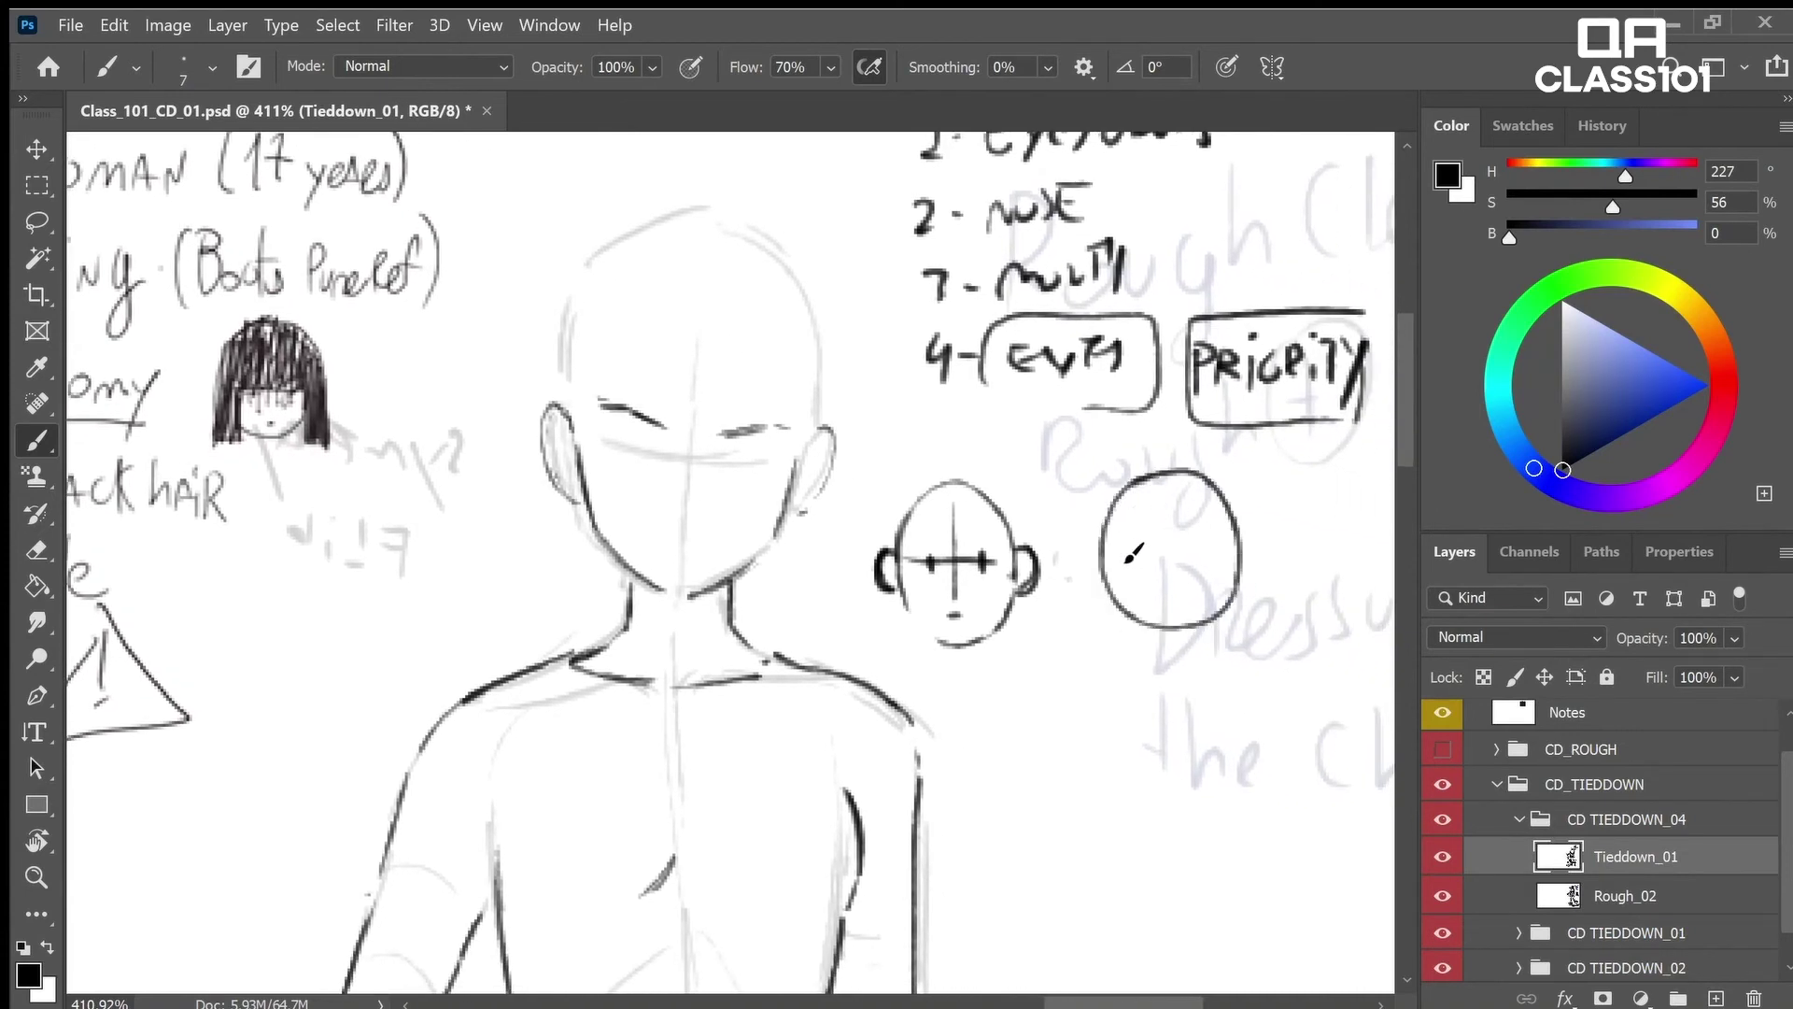
pyautogui.moveTo(1117, 541)
pyautogui.mouseDown()
pyautogui.moveTo(1220, 540)
pyautogui.moveTo(1171, 609)
pyautogui.mouseUp()
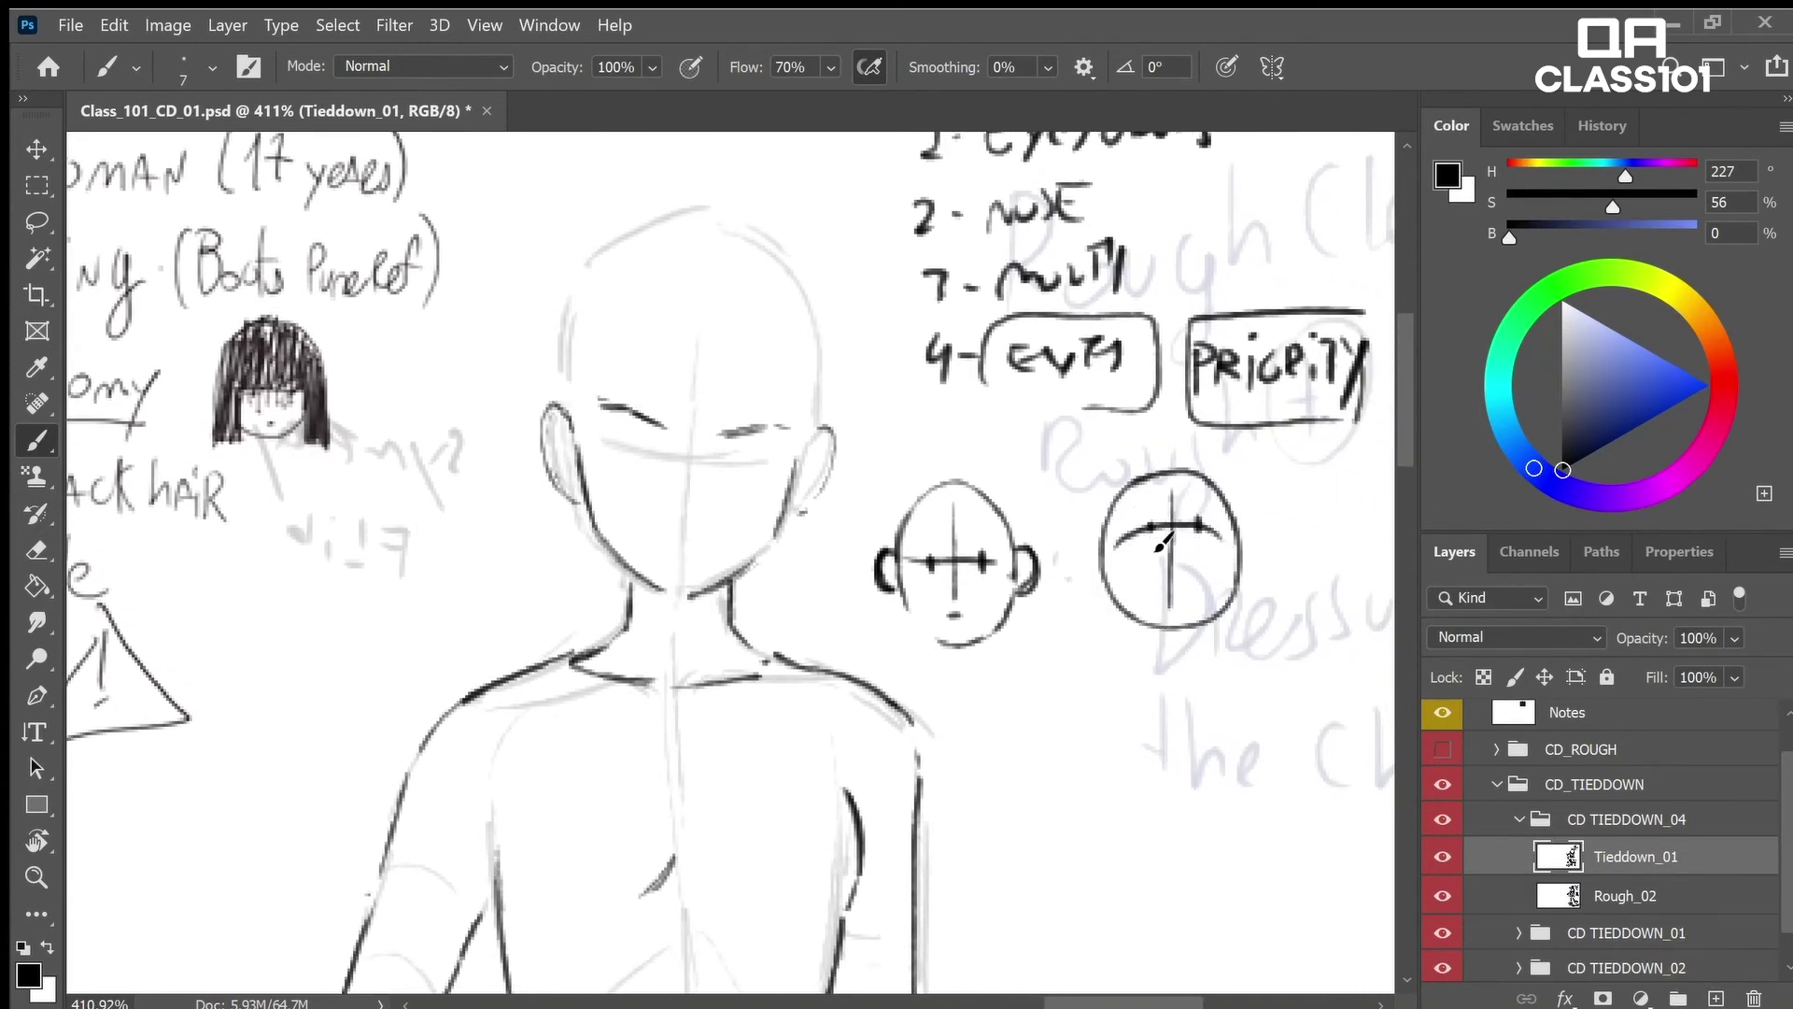
pyautogui.press('e')
pyautogui.moveTo(1207, 528)
pyautogui.mouseDown()
pyautogui.moveTo(1121, 561)
pyautogui.moveTo(1195, 539)
pyautogui.moveTo(1185, 516)
pyautogui.mouseUp()
pyautogui.press('b')
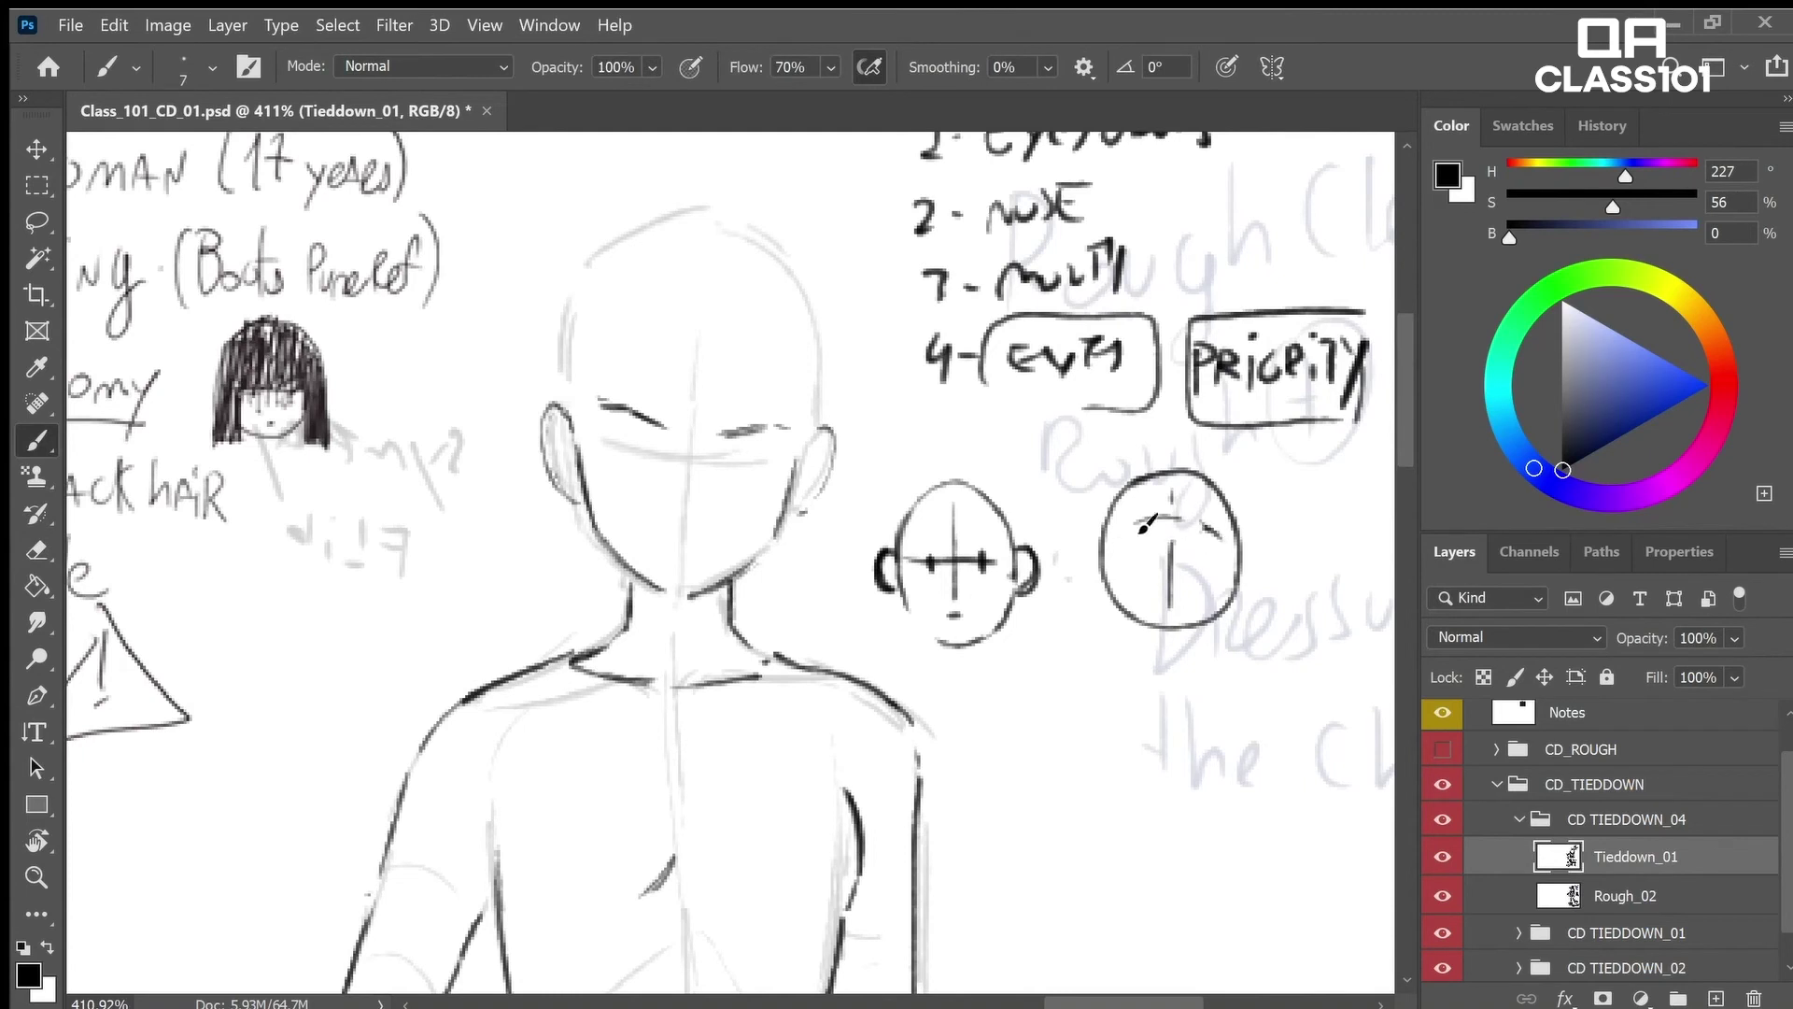
# Add low-set ears, high eye marks, a nose mark, a neck and a curved guide to the upward-looking example head
pyautogui.moveTo(1097, 555); pyautogui.dragTo(1094, 595)
pyautogui.moveTo(1245, 563)
pyautogui.mouseDown()
pyautogui.moveTo(1243, 594)
pyautogui.moveTo(1143, 520)
pyautogui.mouseUp()
pyautogui.press('e')
pyautogui.press('b')
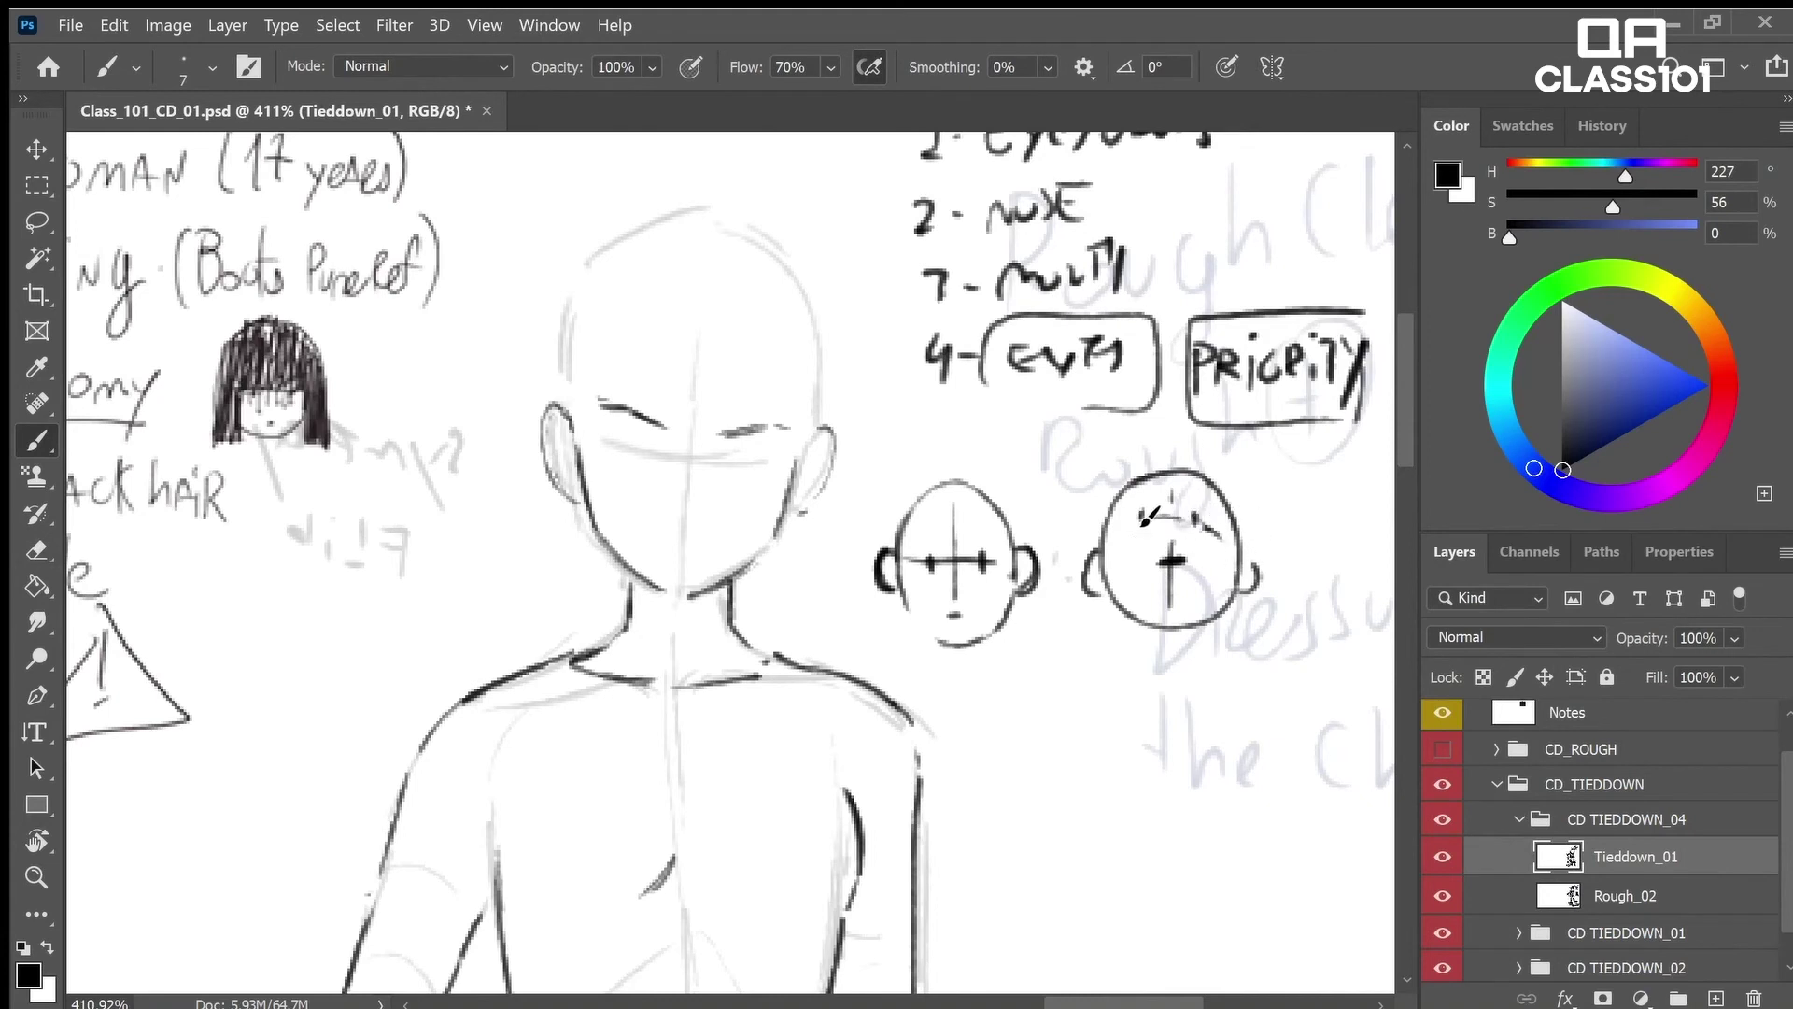
pyautogui.moveTo(1151, 624)
pyautogui.mouseDown()
pyautogui.moveTo(1149, 654)
pyautogui.moveTo(1199, 667)
pyautogui.mouseUp()
pyautogui.moveTo(1111, 546); pyautogui.dragTo(1210, 534)
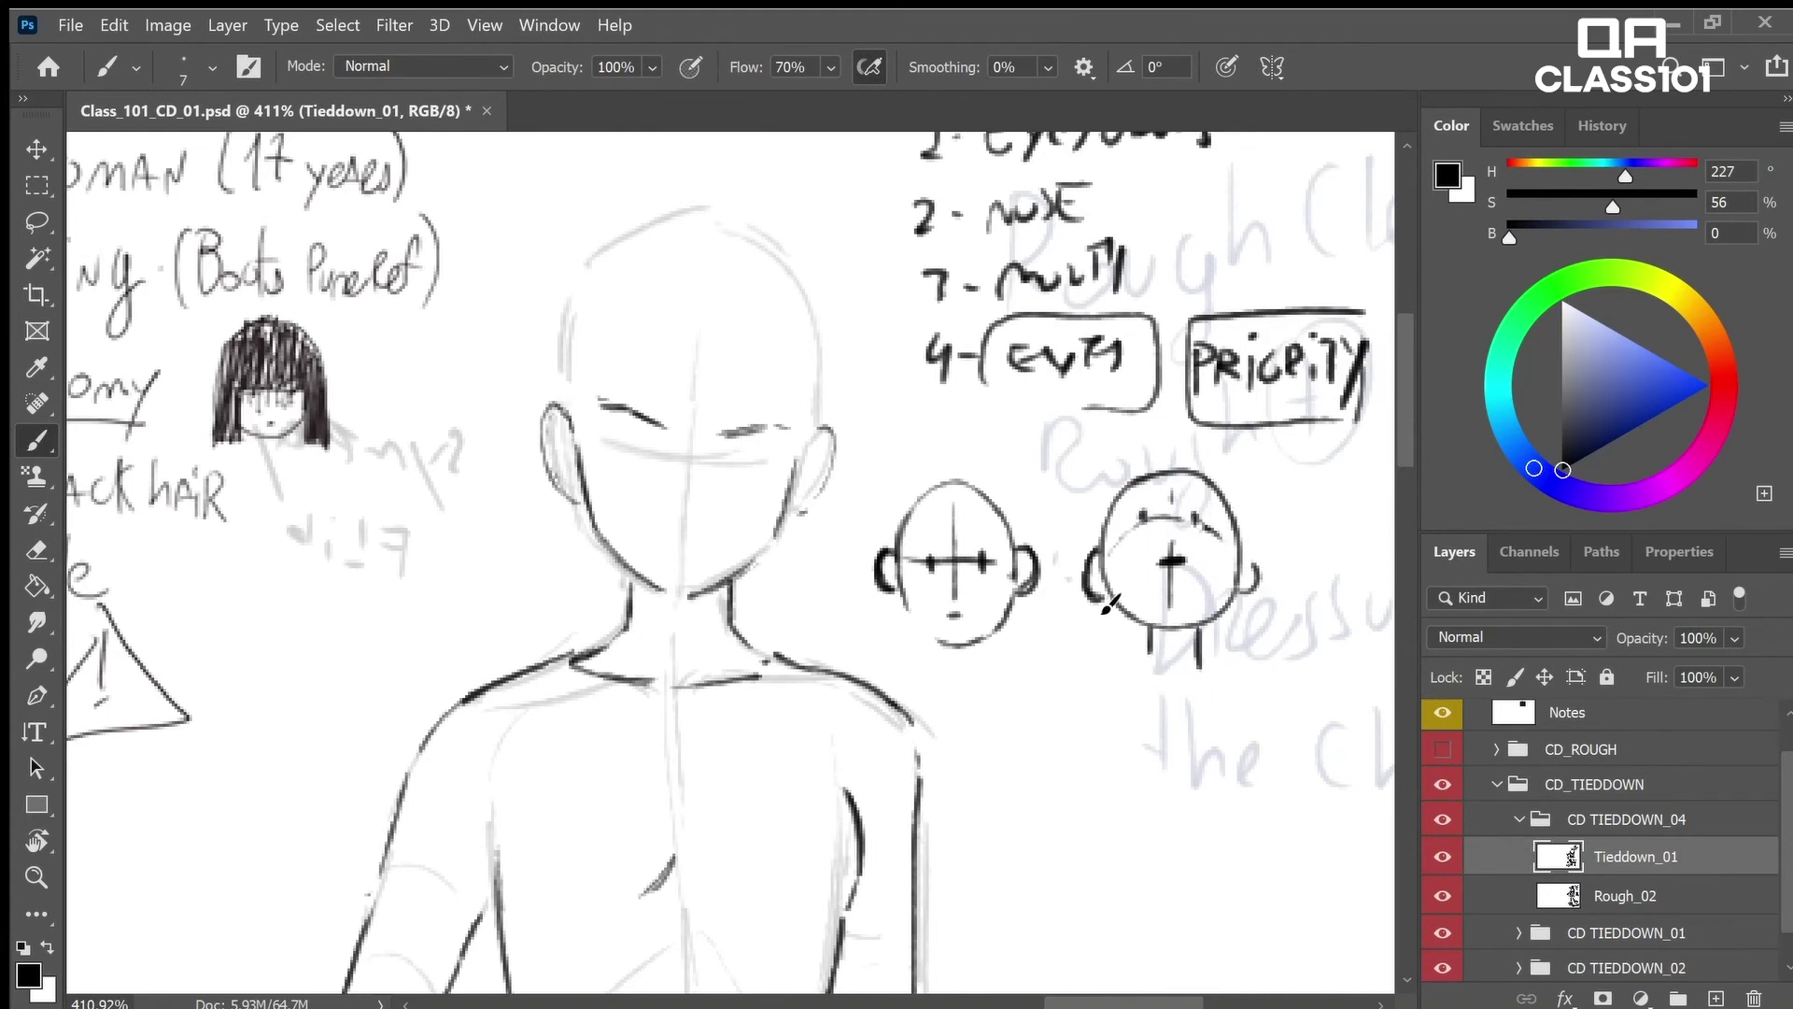
# Sketch a third example head looking down, with high-set ears, a low curved eye line and a neck
pyautogui.moveTo(1245, 598)
pyautogui.mouseDown()
pyautogui.moveTo(1257, 578)
pyautogui.moveTo(1210, 563)
pyautogui.moveTo(1225, 573)
pyautogui.moveTo(1317, 523)
pyautogui.moveTo(1242, 518)
pyautogui.moveTo(1216, 579)
pyautogui.moveTo(1337, 505)
pyautogui.moveTo(1287, 488)
pyautogui.moveTo(1256, 633)
pyautogui.moveTo(1335, 518)
pyautogui.moveTo(1303, 493)
pyautogui.mouseUp()
pyautogui.hotkey('ctrl', 'z')
pyautogui.hotkey('ctrl', 'z')
pyautogui.hotkey('ctrl', 'z')
pyautogui.moveTo(1230, 562)
pyautogui.mouseDown()
pyautogui.moveTo(1270, 598)
pyautogui.moveTo(1346, 577)
pyautogui.moveTo(1264, 597)
pyautogui.moveTo(1323, 604)
pyautogui.mouseUp()
pyautogui.moveTo(1276, 620); pyautogui.dragTo(1287, 620)
pyautogui.press('e')
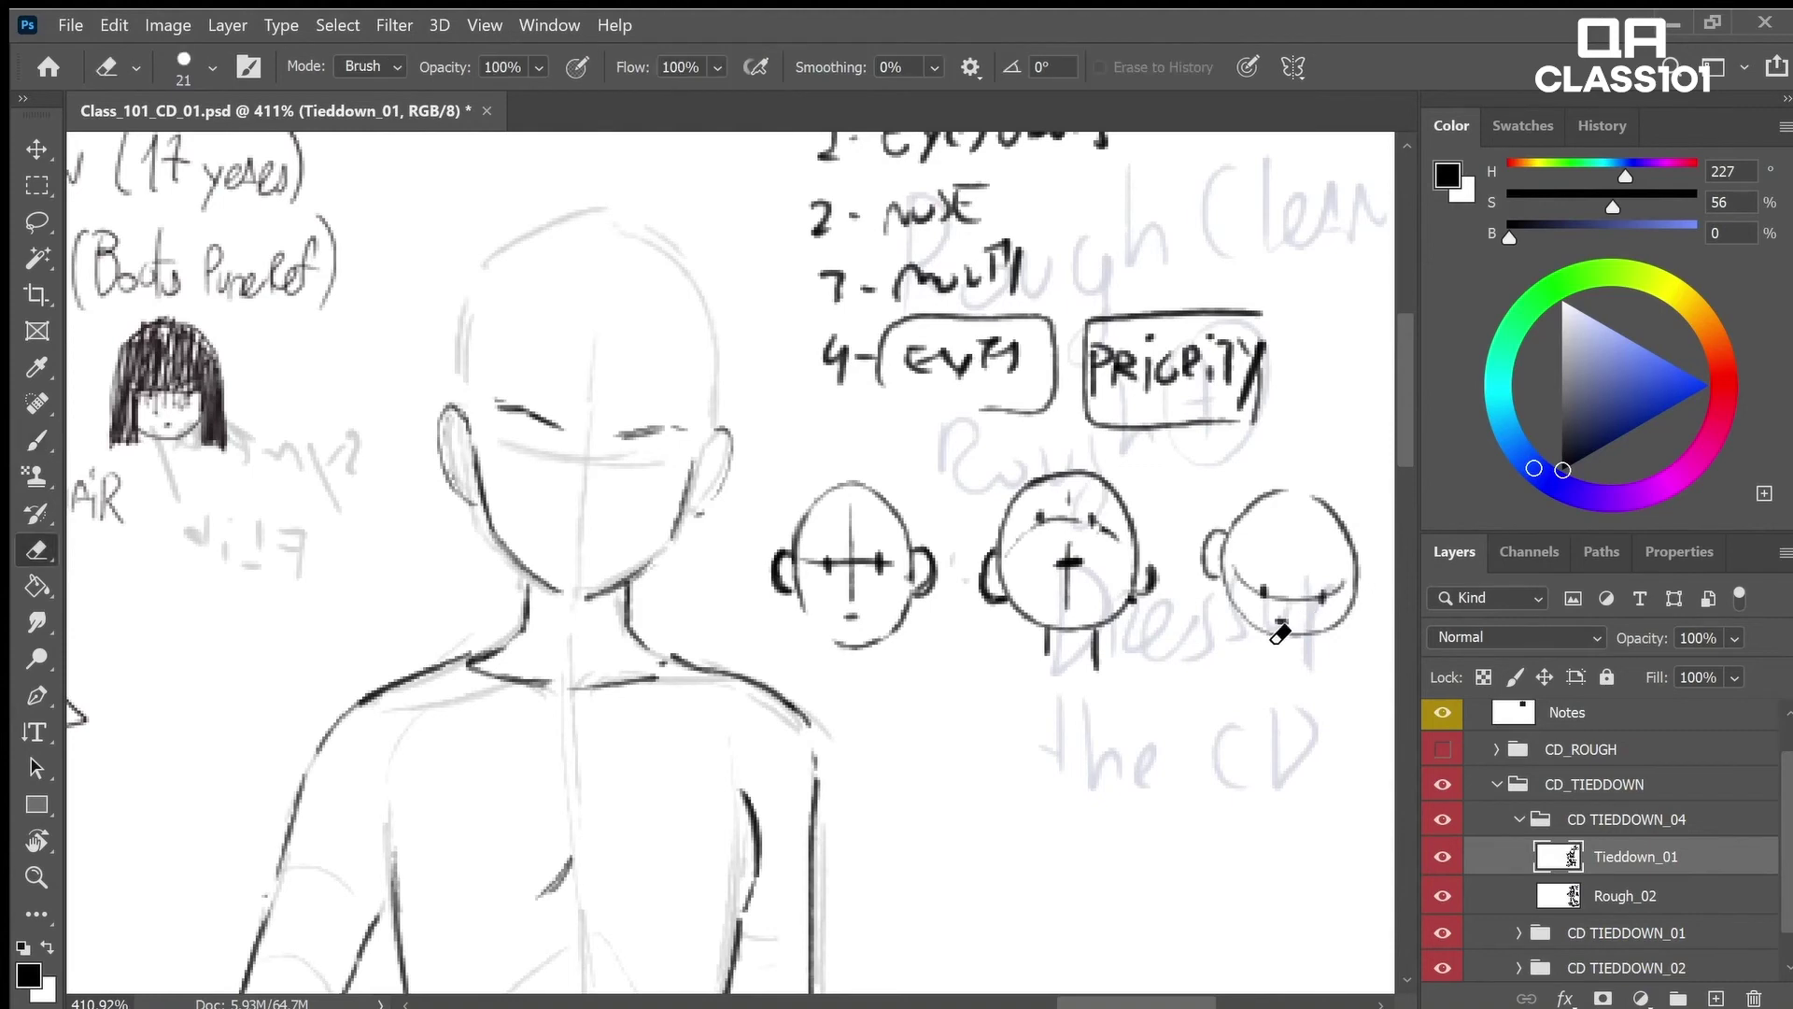
pyautogui.press('b')
pyautogui.moveTo(1355, 612); pyautogui.dragTo(1365, 542)
pyautogui.moveTo(1277, 643)
pyautogui.mouseDown()
pyautogui.moveTo(1278, 673)
pyautogui.moveTo(1303, 684)
pyautogui.moveTo(1256, 588)
pyautogui.mouseUp()
pyautogui.hotkey('ctrl', 'space')
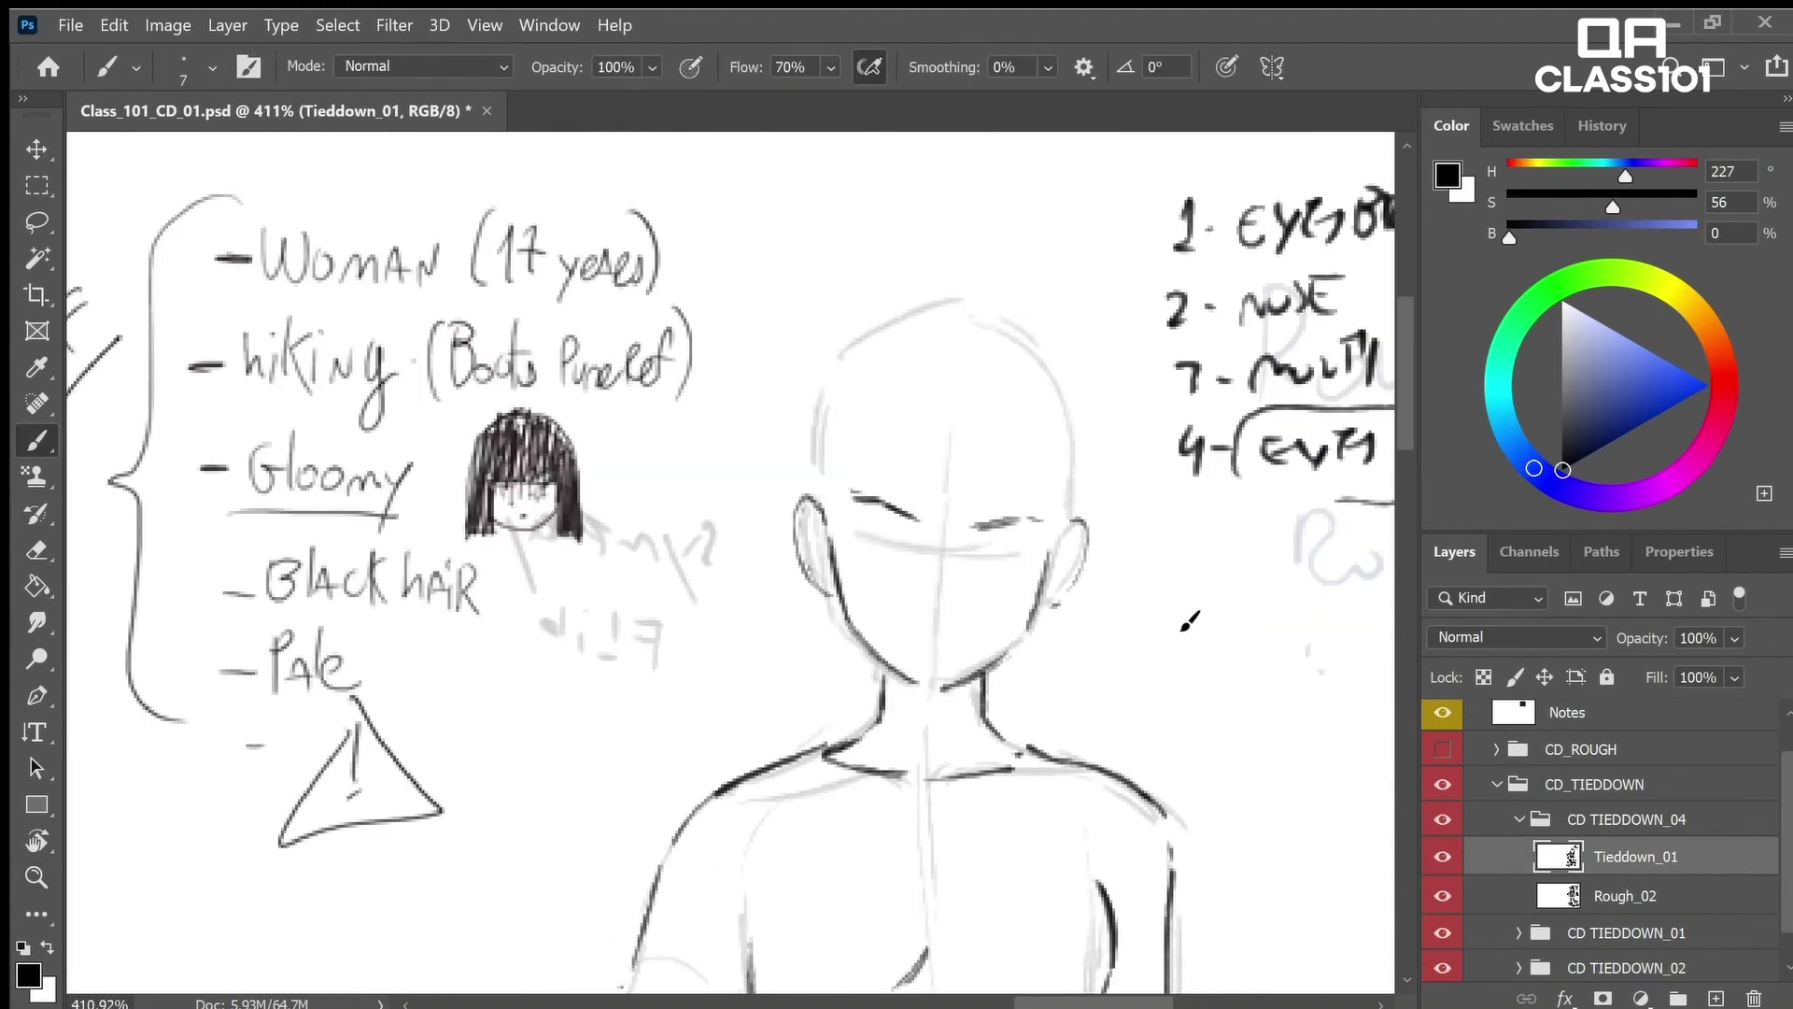
# Draw a front-facing example head beside the character with a centre line, a marked eye line, a jaw contour and ears
pyautogui.moveTo(1200, 574)
pyautogui.mouseDown()
pyautogui.moveTo(1163, 700)
pyautogui.moveTo(1203, 574)
pyautogui.moveTo(1212, 737)
pyautogui.mouseUp()
pyautogui.moveTo(1151, 652)
pyautogui.mouseDown()
pyautogui.moveTo(1242, 654)
pyautogui.moveTo(1149, 673)
pyautogui.mouseUp()
pyautogui.moveTo(1262, 683); pyautogui.dragTo(1278, 638)
pyautogui.moveTo(1149, 663)
pyautogui.mouseDown()
pyautogui.moveTo(1151, 702)
pyautogui.moveTo(1265, 669)
pyautogui.moveTo(1183, 663)
pyautogui.mouseUp()
pyautogui.moveTo(1236, 643); pyautogui.dragTo(1236, 665)
pyautogui.press('space')
pyautogui.moveTo(1362, 744); pyautogui.dragTo(1265, 704)
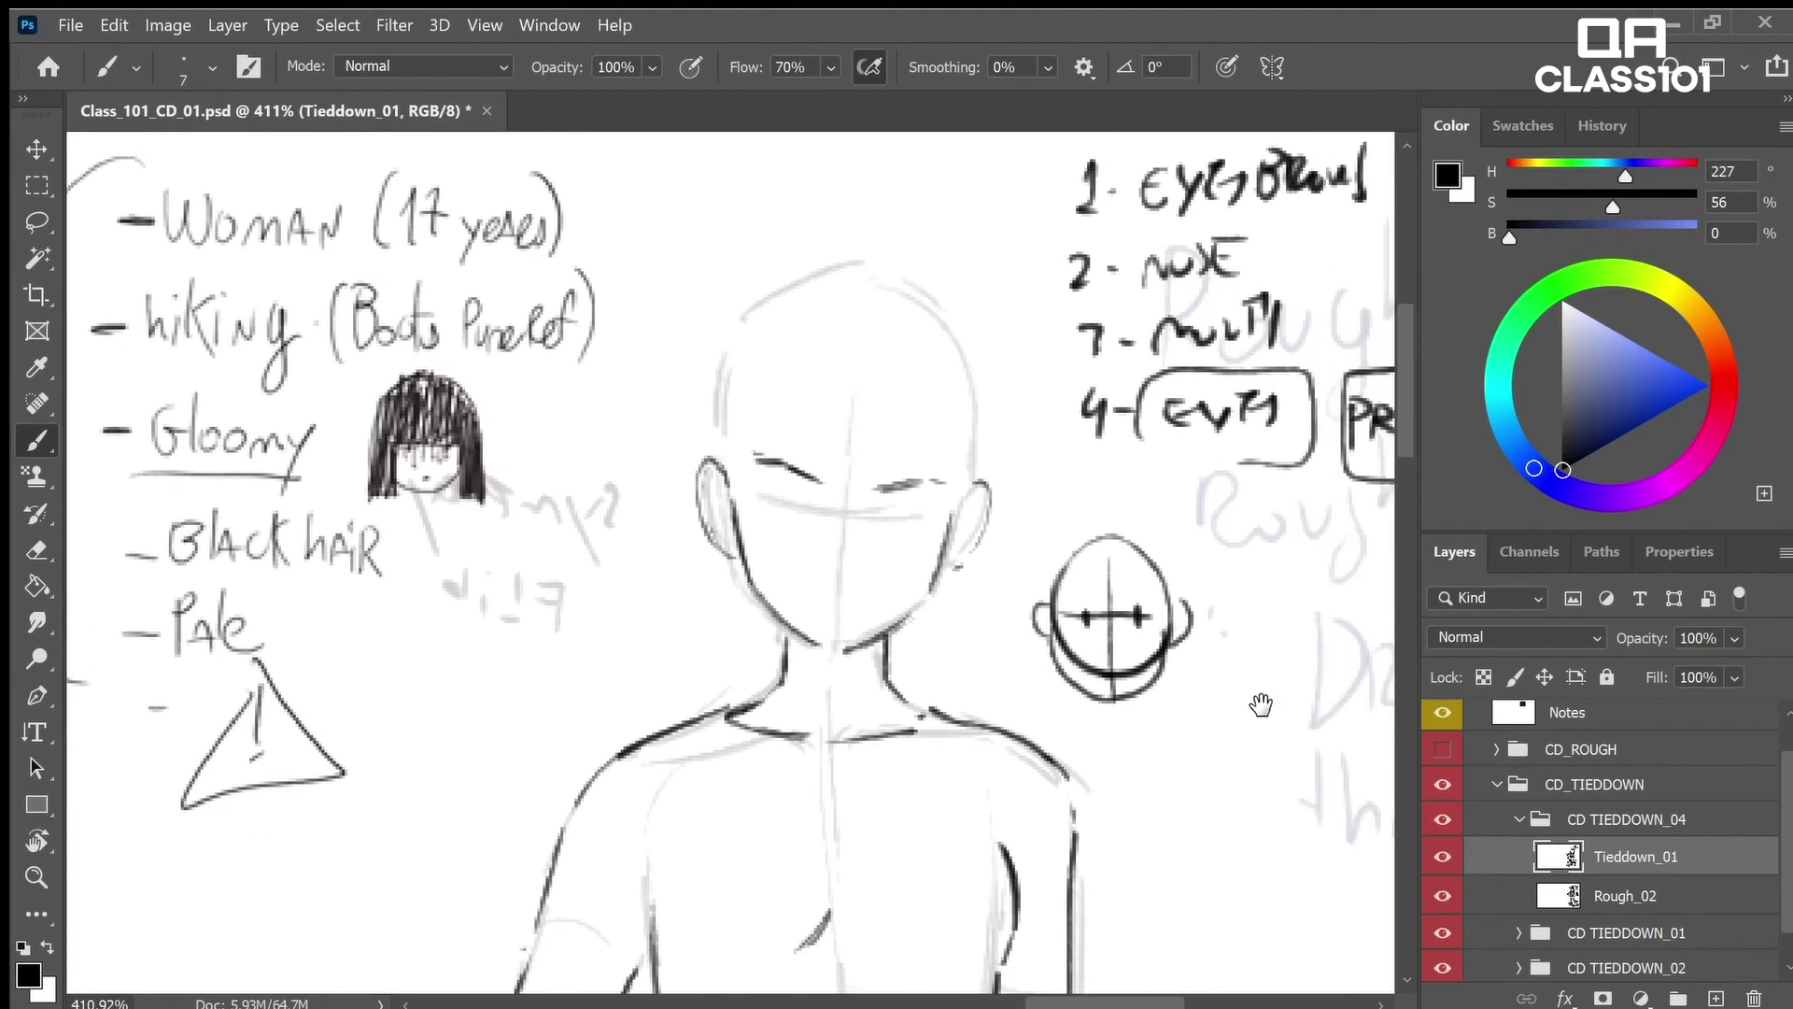
# Erase the front-facing example head's thick lower curve, redraw its chin and mouth mark, and reinforce the ears at eye level
pyautogui.press('e')
pyautogui.moveTo(1069, 655)
pyautogui.mouseDown()
pyautogui.moveTo(1156, 666)
pyautogui.moveTo(1168, 636)
pyautogui.mouseUp()
pyautogui.press('b')
pyautogui.moveTo(1053, 612); pyautogui.dragTo(1061, 659)
pyautogui.moveTo(1091, 691)
pyautogui.mouseDown()
pyautogui.moveTo(1133, 695)
pyautogui.moveTo(1169, 642)
pyautogui.moveTo(1117, 665)
pyautogui.mouseUp()
pyautogui.moveTo(1043, 605)
pyautogui.mouseDown()
pyautogui.moveTo(1031, 624)
pyautogui.moveTo(1057, 699)
pyautogui.mouseUp()
pyautogui.hotkey('ctrl', 'z')
# Draw a round example head next to it with a centre line and high curved eye line, then clear part of the guides
pyautogui.moveTo(1283, 670); pyautogui.dragTo(1216, 649)
pyautogui.moveTo(1110, 533)
pyautogui.mouseDown()
pyautogui.moveTo(1126, 516)
pyautogui.moveTo(1221, 543)
pyautogui.moveTo(1169, 605)
pyautogui.mouseUp()
pyautogui.press('e')
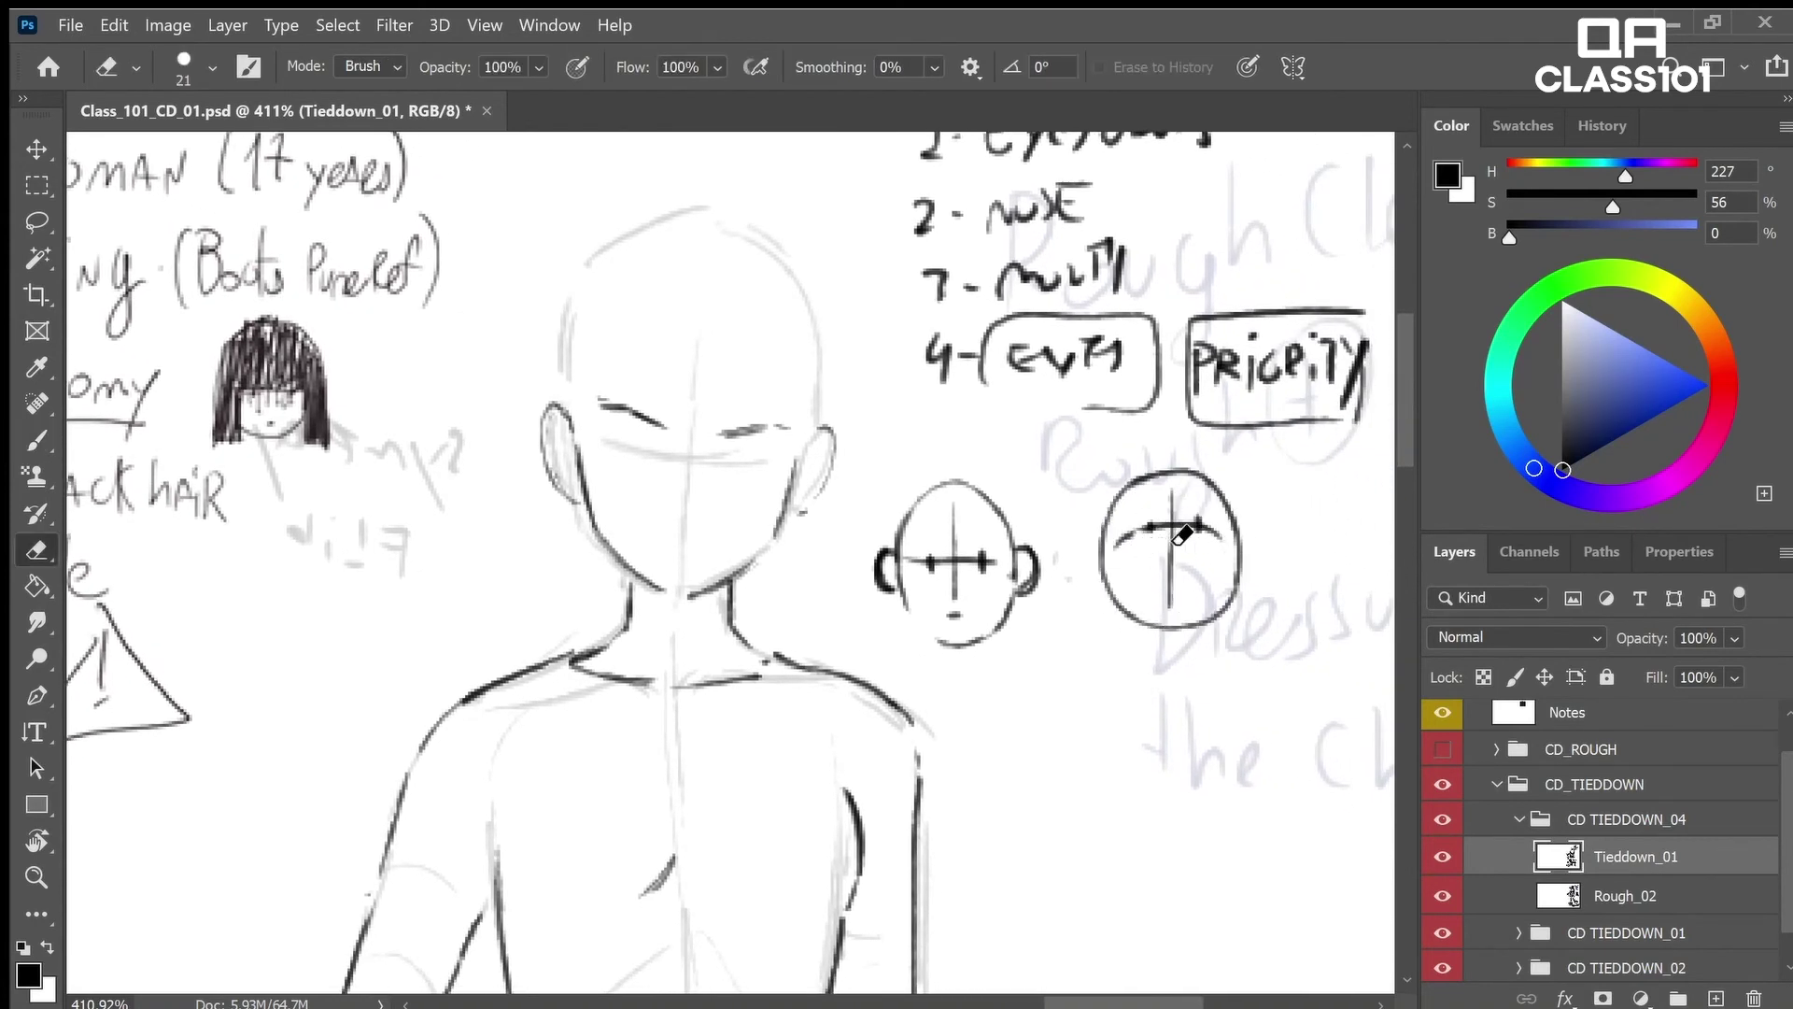
pyautogui.moveTo(1205, 531)
pyautogui.mouseDown()
pyautogui.moveTo(1135, 551)
pyautogui.moveTo(1165, 515)
pyautogui.moveTo(1195, 519)
pyautogui.moveTo(1132, 528)
pyautogui.moveTo(1196, 526)
pyautogui.mouseUp()
pyautogui.press('b')
# Complete the upward-looking example head with darkened low ears, eye and nose marks, a neck and a curved guide
pyautogui.moveTo(1098, 553); pyautogui.dragTo(1095, 591)
pyautogui.moveTo(1250, 563)
pyautogui.mouseDown()
pyautogui.moveTo(1246, 593)
pyautogui.moveTo(1140, 522)
pyautogui.mouseUp()
pyautogui.press('e')
pyautogui.press('b')
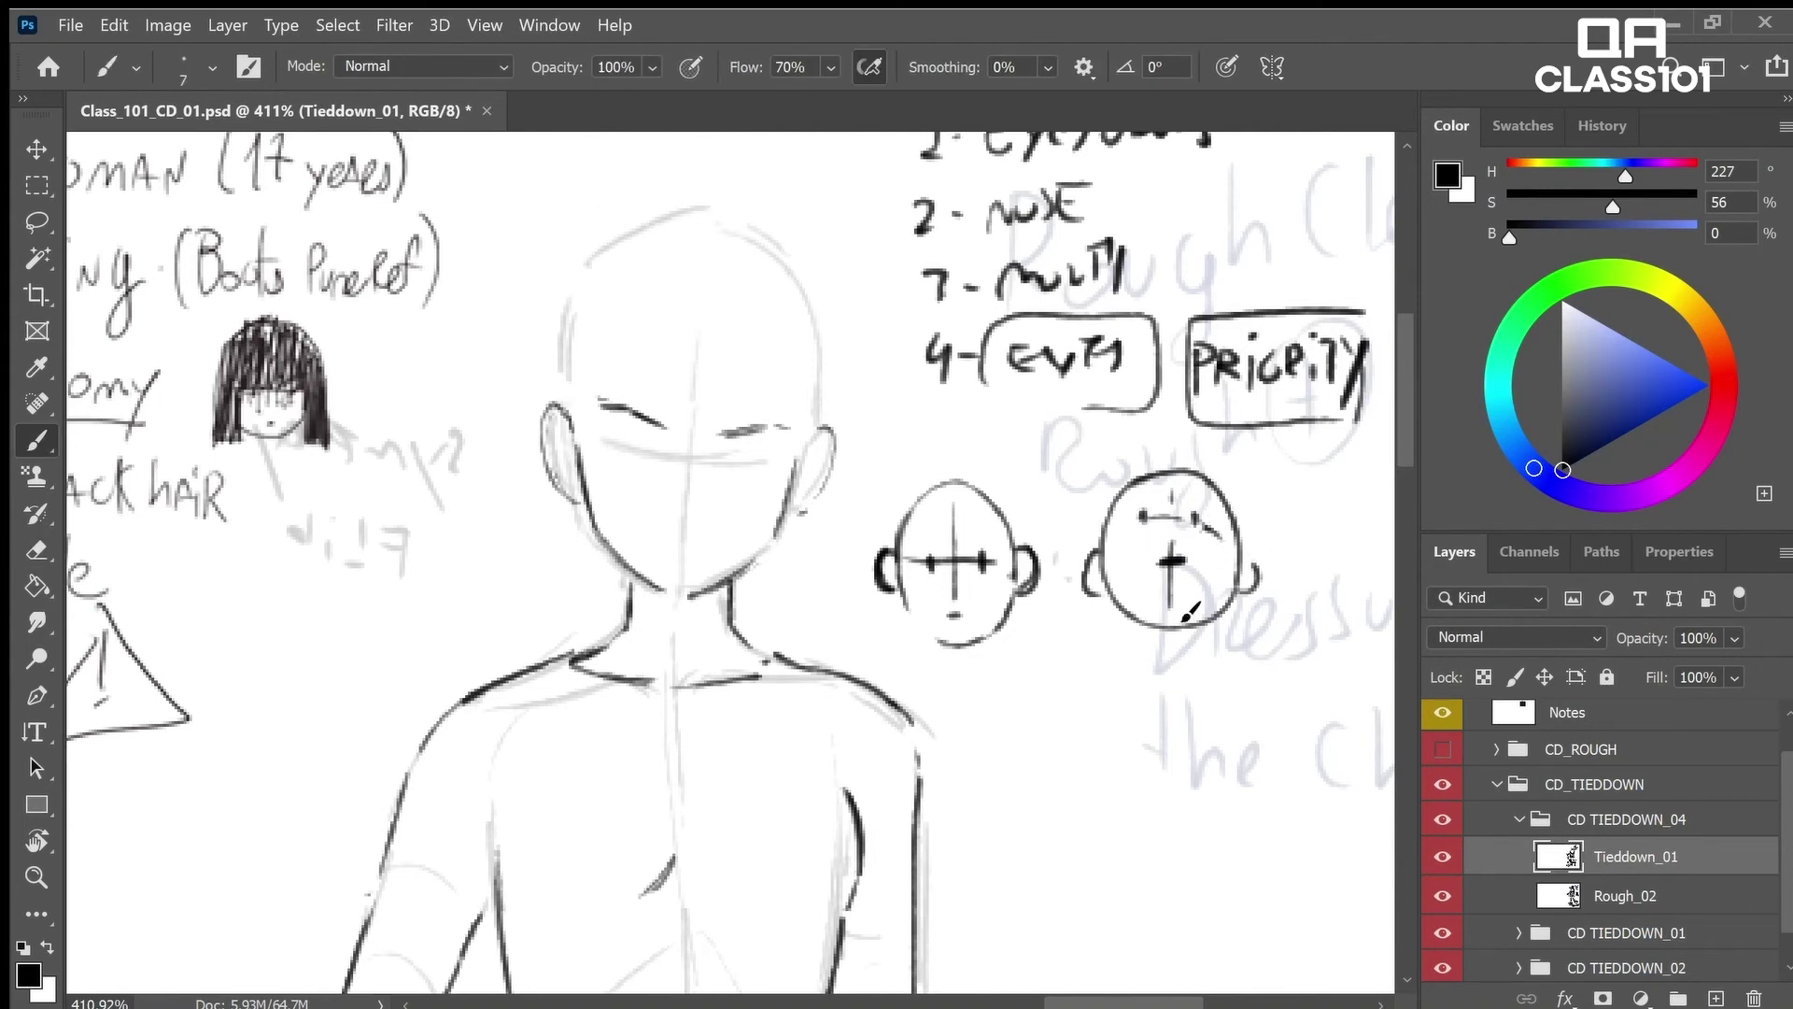
pyautogui.moveTo(1150, 629)
pyautogui.mouseDown()
pyautogui.moveTo(1148, 670)
pyautogui.moveTo(1199, 668)
pyautogui.mouseUp()
pyautogui.moveTo(1096, 552)
pyautogui.mouseDown()
pyautogui.moveTo(1122, 593)
pyautogui.moveTo(1139, 535)
pyautogui.moveTo(1179, 518)
pyautogui.mouseUp()
pyautogui.moveTo(1087, 603); pyautogui.dragTo(1093, 559)
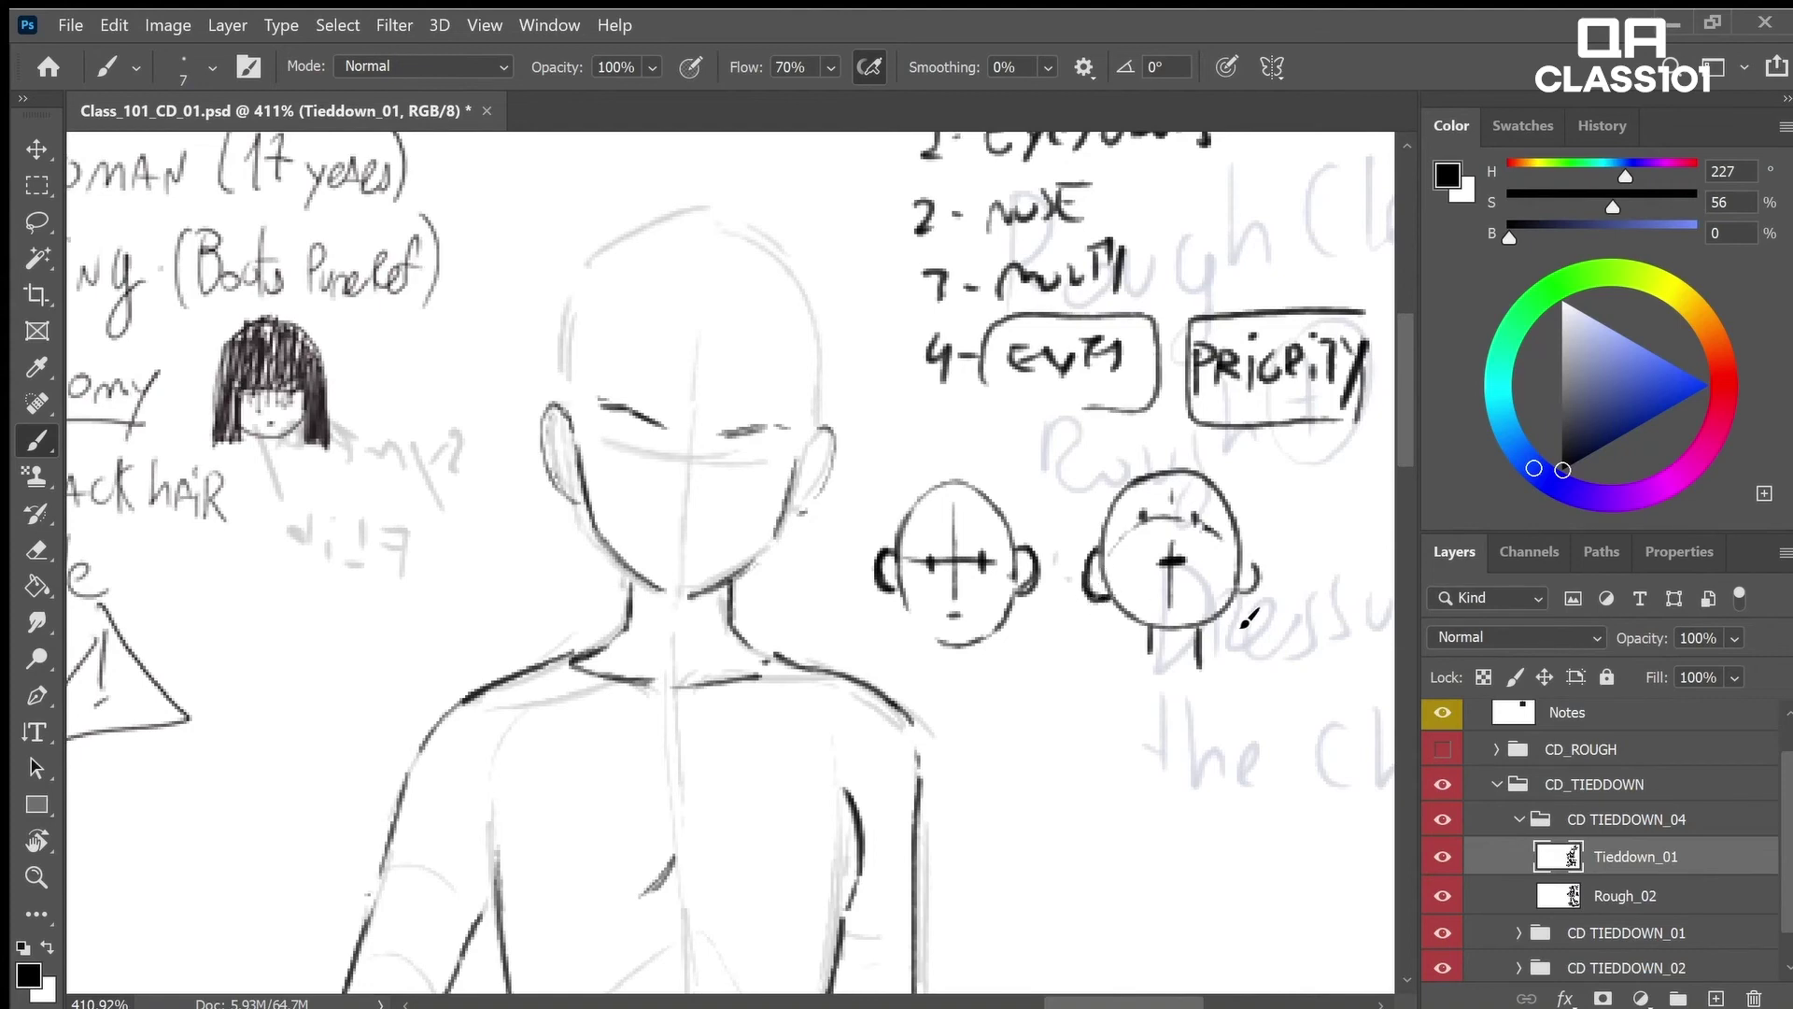
pyautogui.moveTo(1246, 612)
pyautogui.mouseDown()
pyautogui.moveTo(1254, 563)
pyautogui.moveTo(1220, 590)
pyautogui.mouseUp()
pyautogui.moveTo(1251, 523); pyautogui.dragTo(1230, 598)
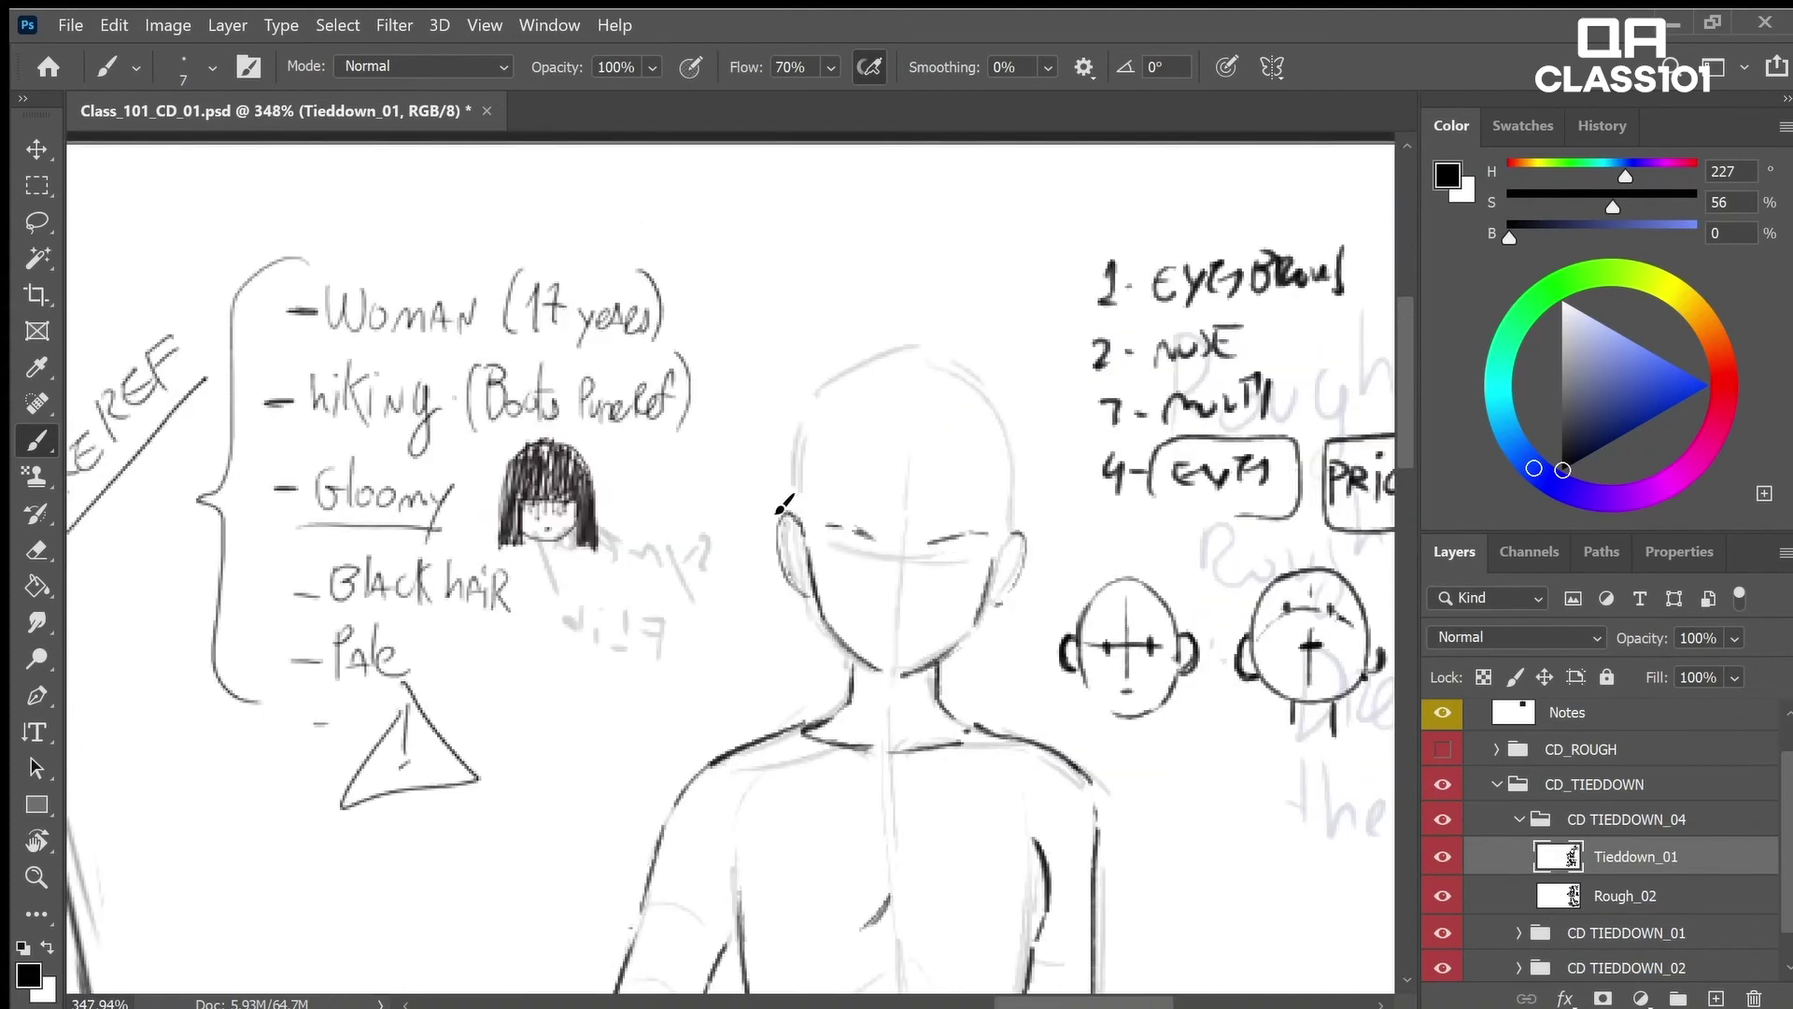
# Trace the fourth character's skull outline from ear to ear over the rough
pyautogui.moveTo(779, 504)
pyautogui.mouseDown()
pyautogui.moveTo(787, 419)
pyautogui.moveTo(860, 355)
pyautogui.mouseUp()
pyautogui.moveTo(793, 409)
pyautogui.mouseDown()
pyautogui.moveTo(899, 344)
pyautogui.moveTo(1004, 397)
pyautogui.moveTo(1024, 469)
pyautogui.moveTo(1019, 422)
pyautogui.mouseUp()
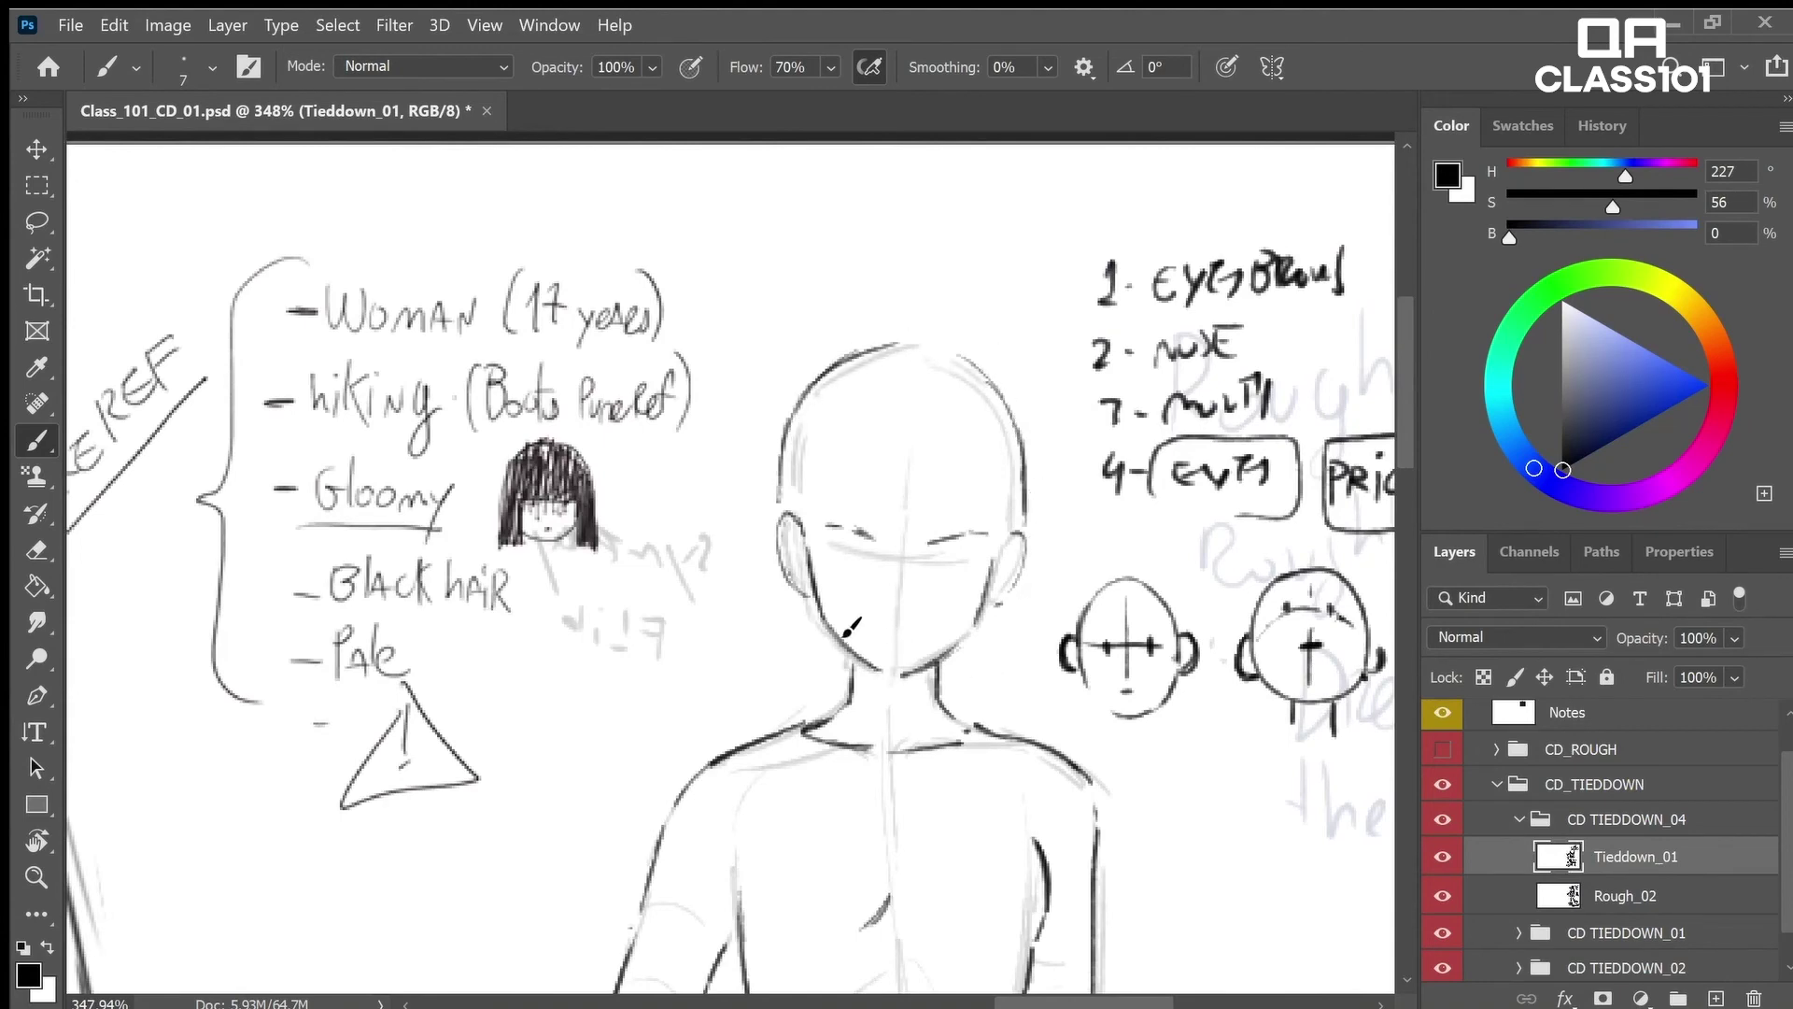
pyautogui.scroll(1, 892, 607)
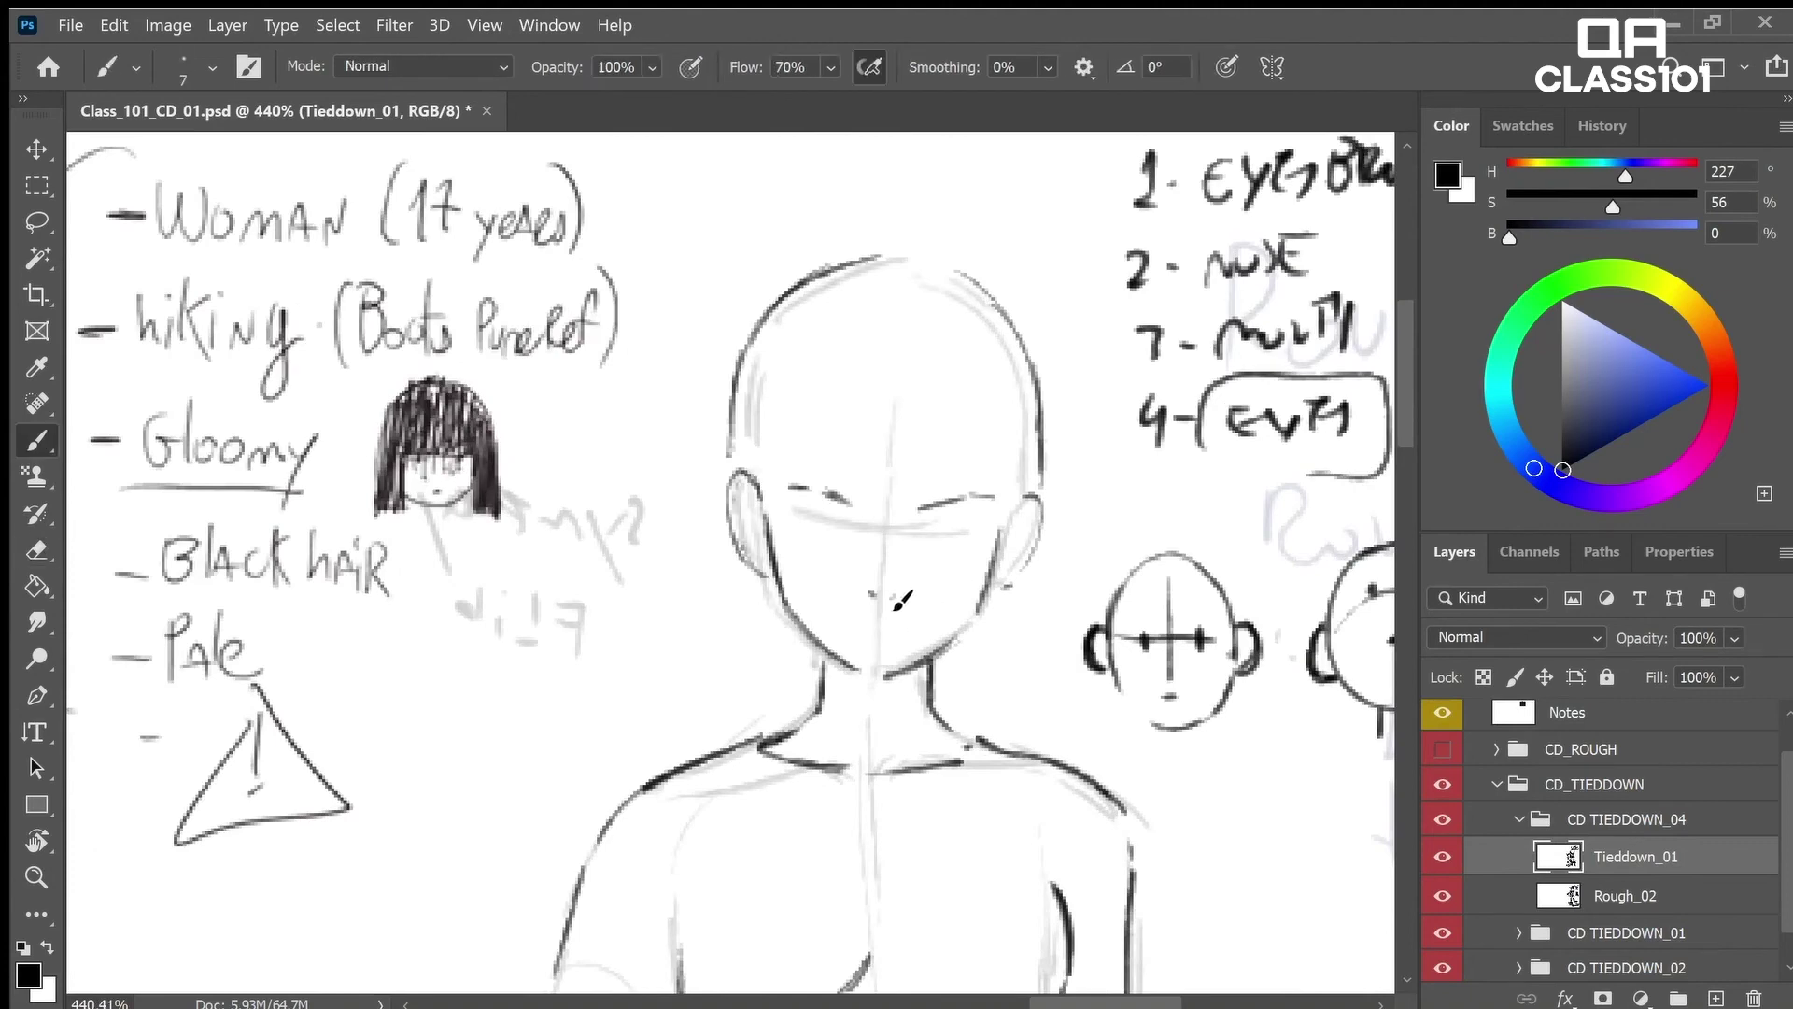
# Place and refine two tiny nostril marks on either side of the fourth character's face centre line
pyautogui.press('z')
pyautogui.moveTo(910, 584)
pyautogui.mouseDown()
pyautogui.moveTo(1023, 561)
pyautogui.moveTo(900, 620)
pyautogui.moveTo(1111, 592)
pyautogui.moveTo(1089, 601)
pyautogui.moveTo(1090, 567)
pyautogui.mouseUp()
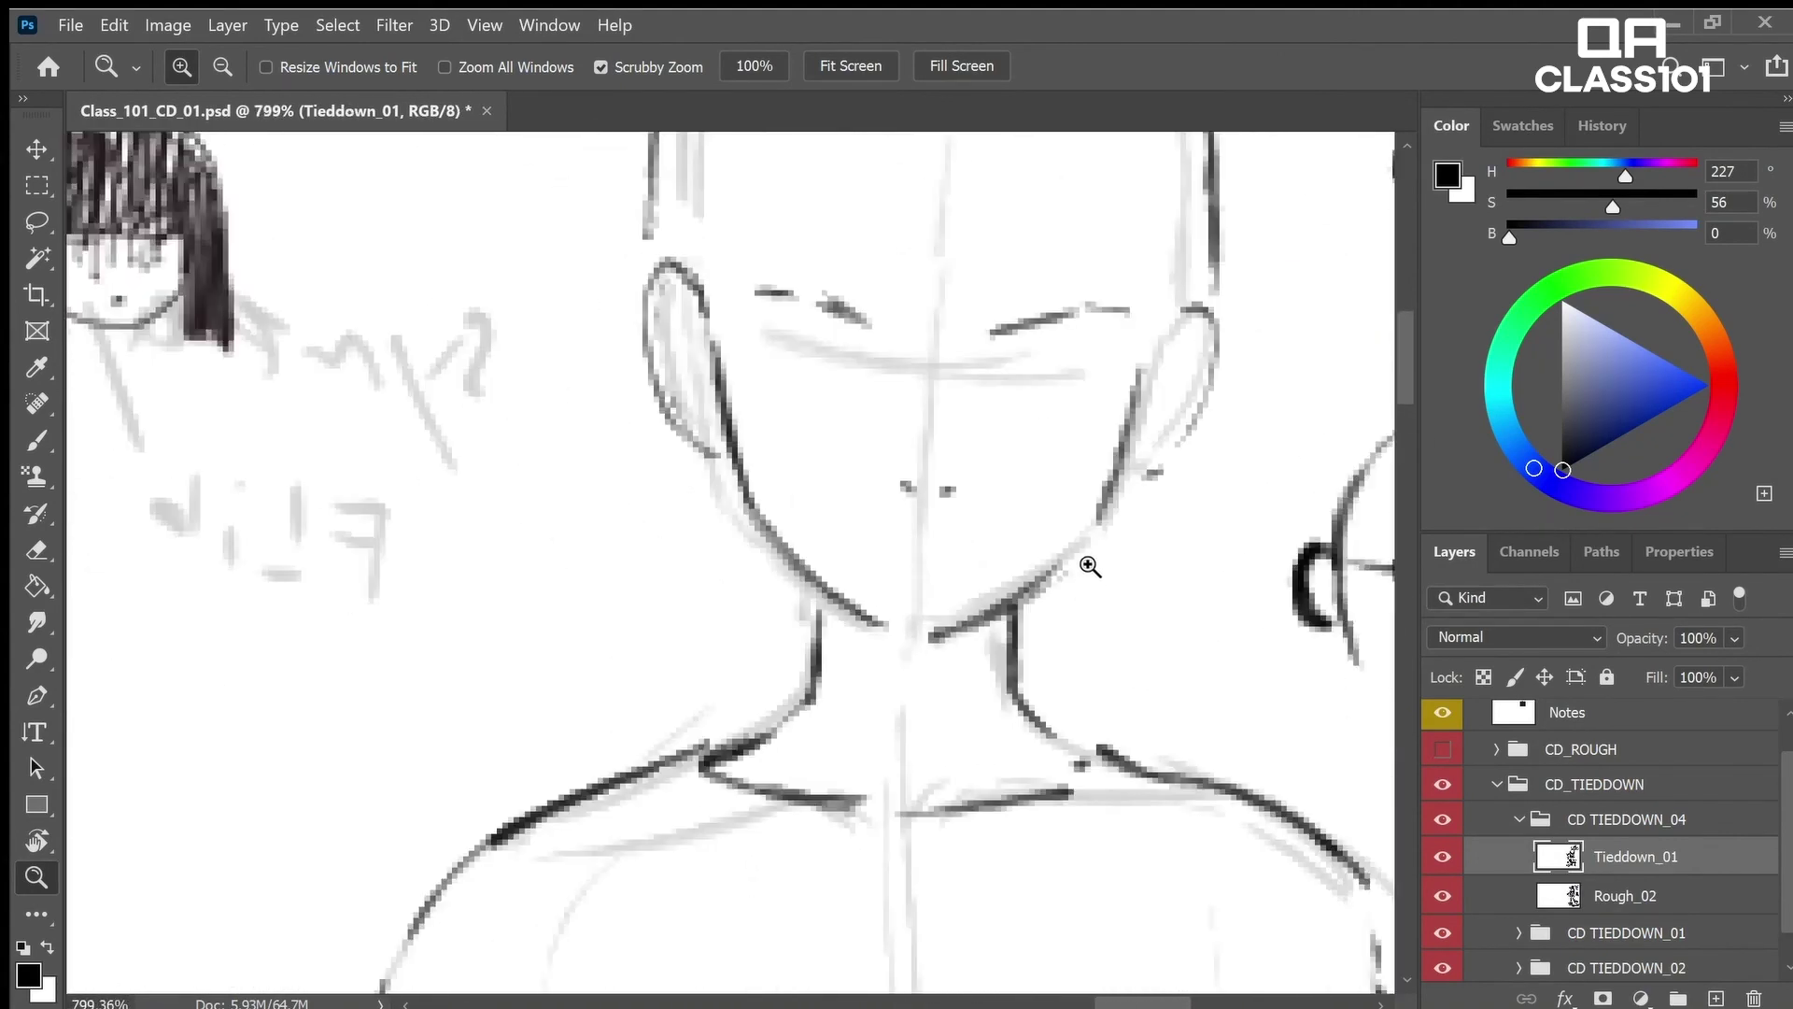
pyautogui.press('e')
pyautogui.press('b')
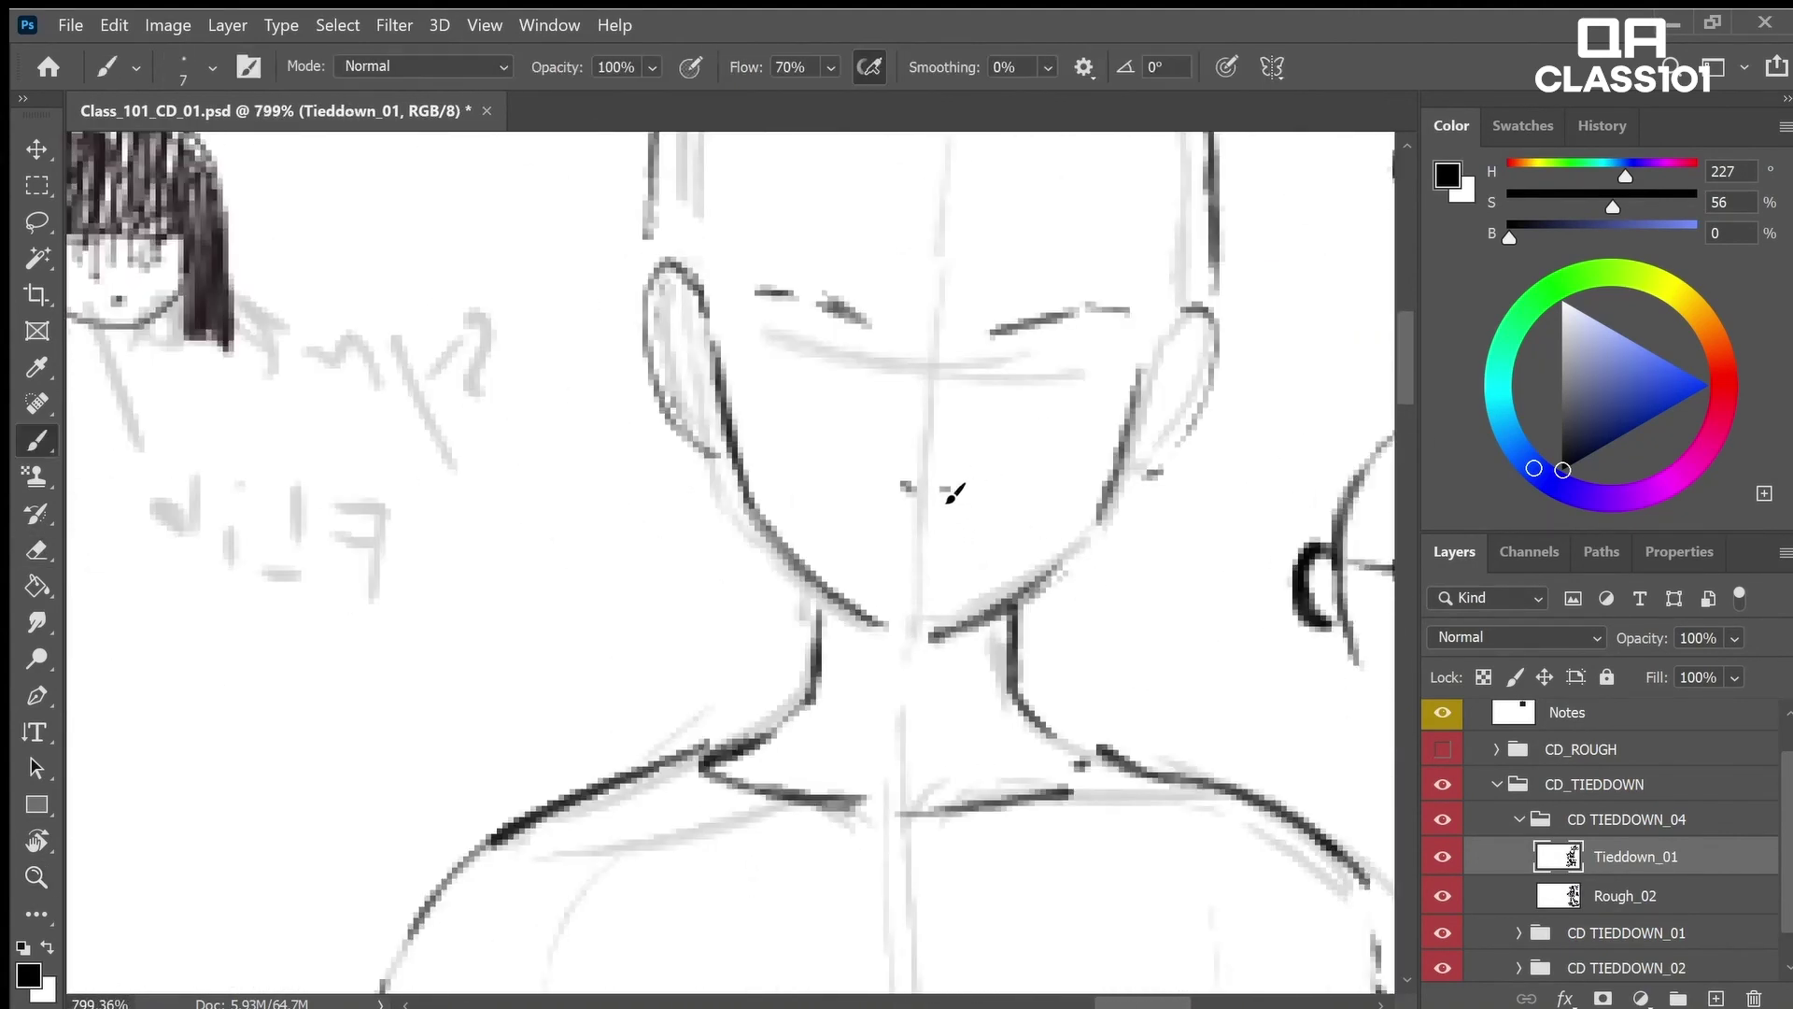
pyautogui.click(945, 493)
pyautogui.press('e')
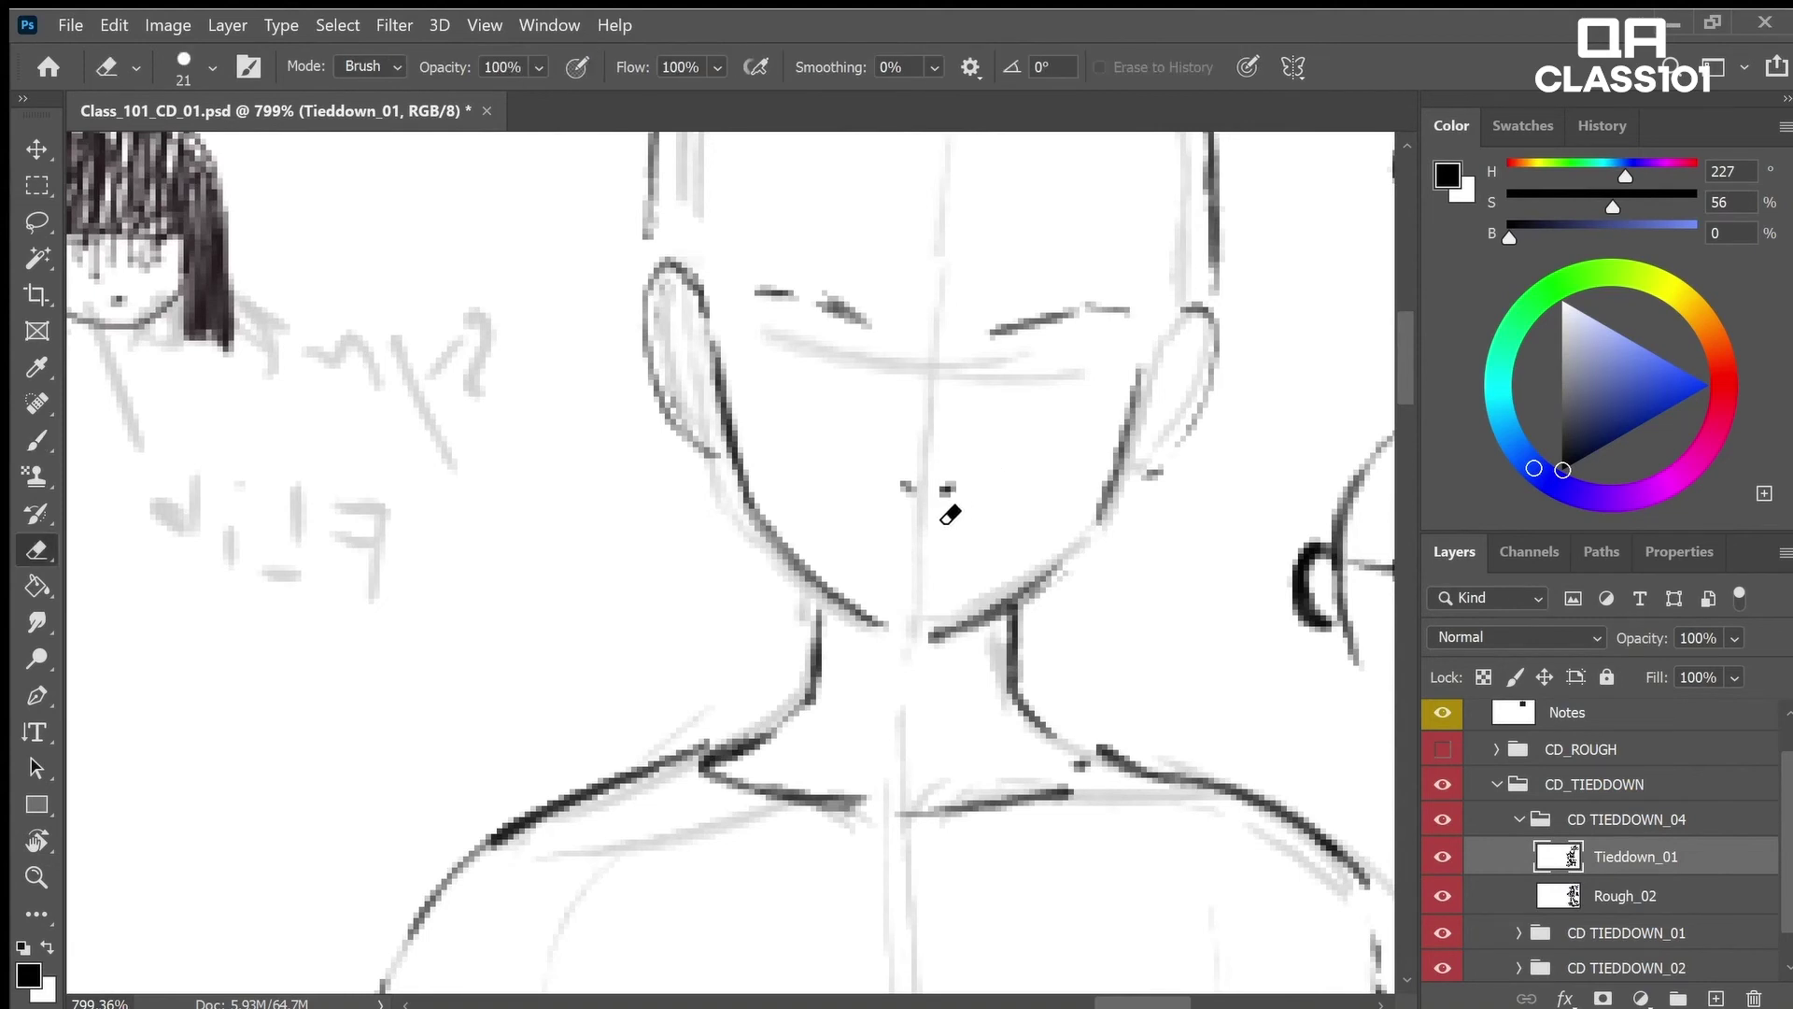
pyautogui.click(947, 490)
# Draw the fourth character's mouth as two short strokes beneath the nostrils, erasing and correcting the line
pyautogui.press('z')
pyautogui.moveTo(996, 490); pyautogui.dragTo(973, 488)
pyautogui.moveTo(1142, 435); pyautogui.dragTo(1114, 460)
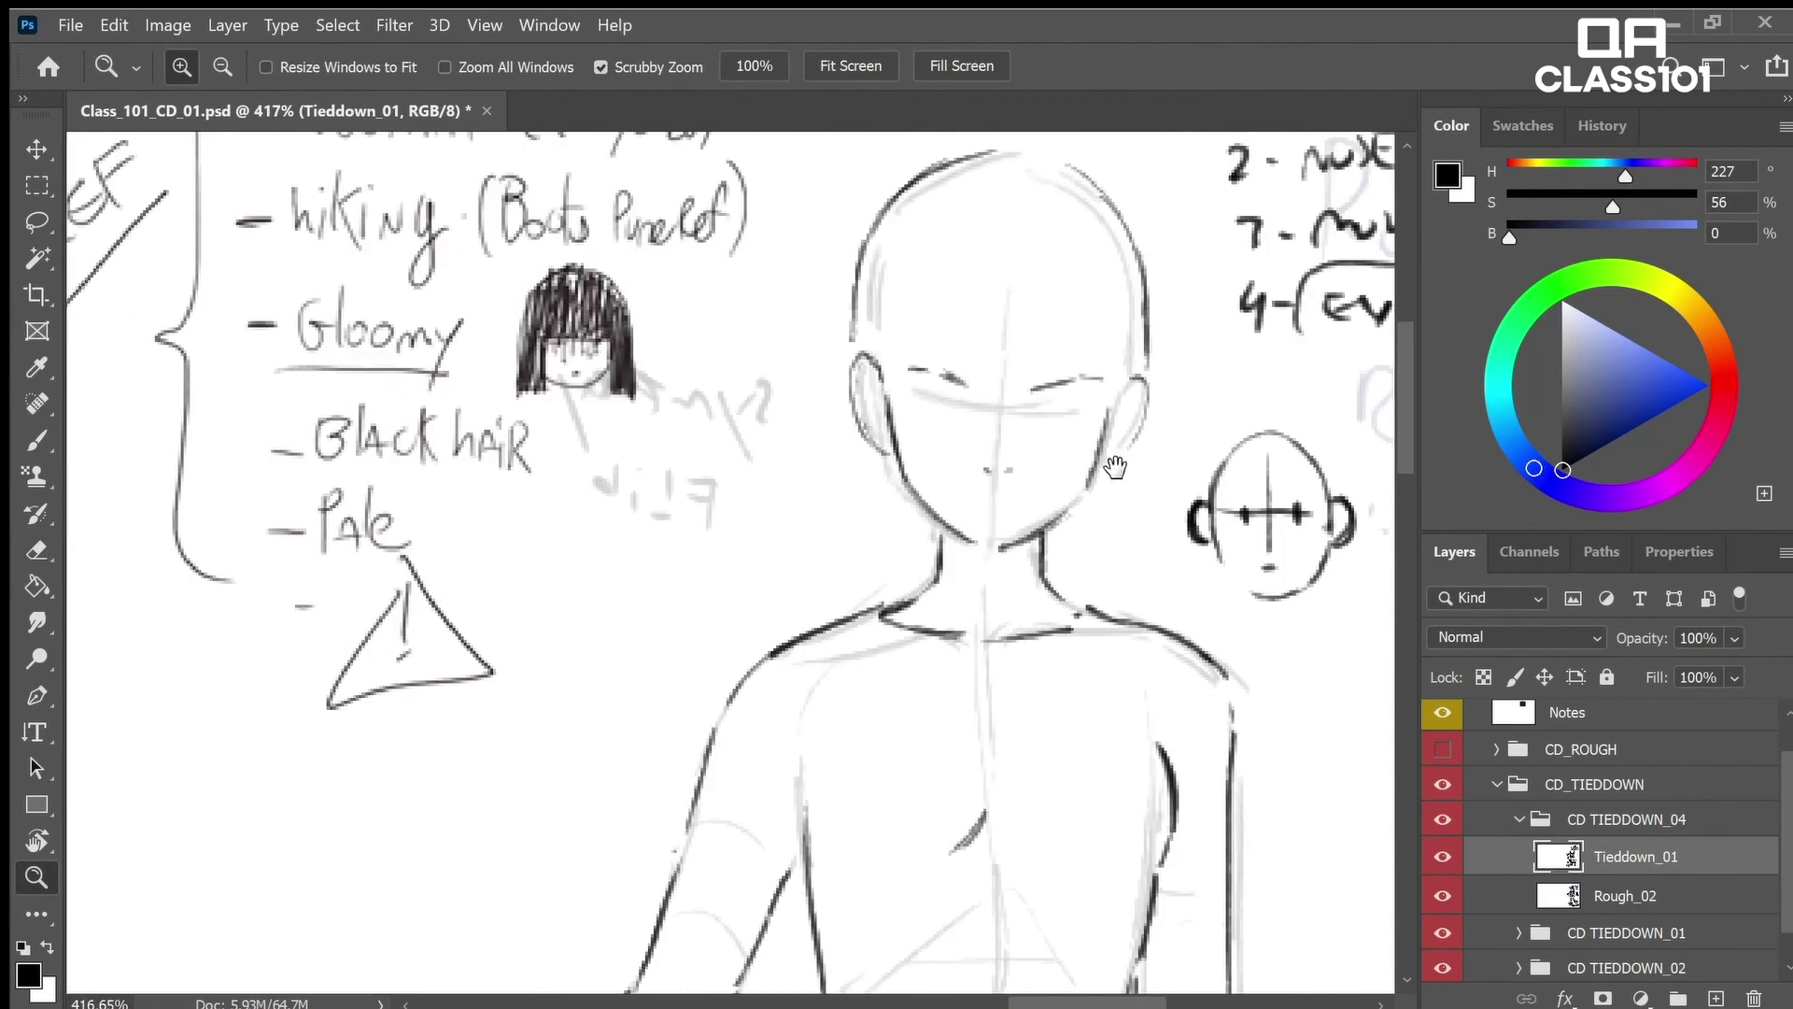
pyautogui.moveTo(1159, 374); pyautogui.dragTo(1109, 491)
pyautogui.moveTo(1357, 335); pyautogui.dragTo(1284, 355)
pyautogui.press('b')
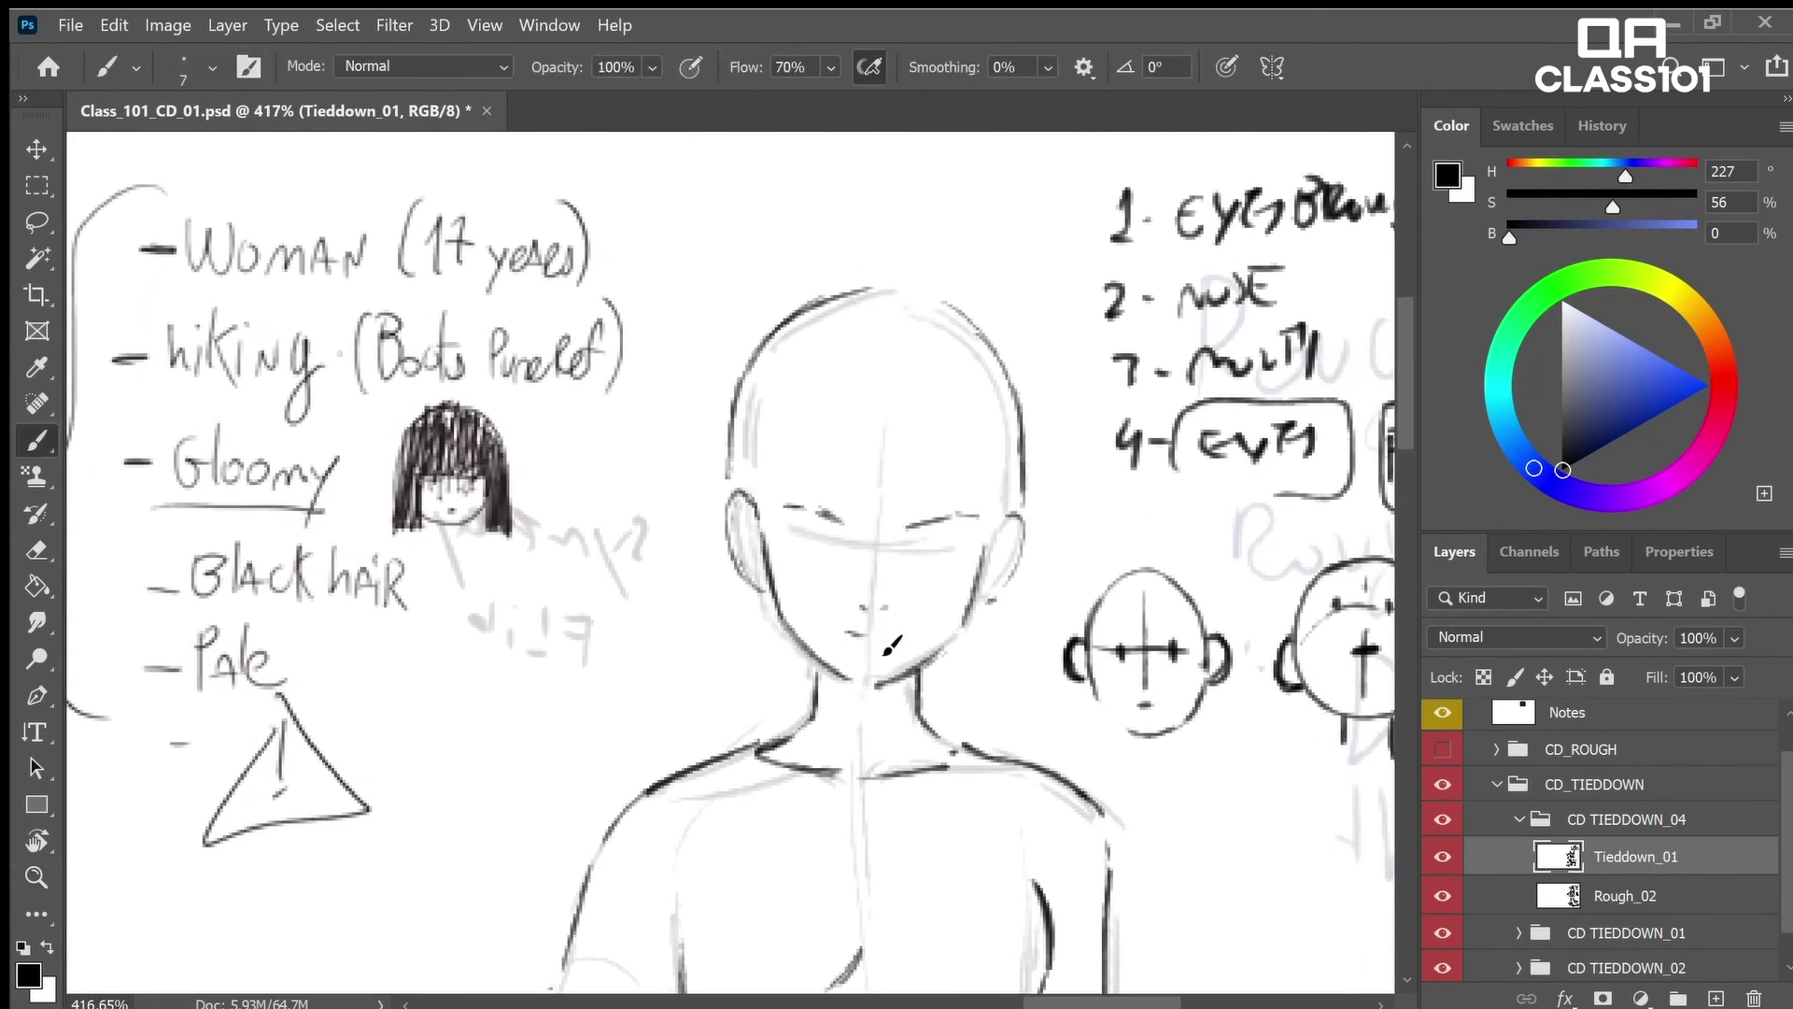
pyautogui.press('e')
pyautogui.moveTo(845, 633); pyautogui.dragTo(864, 636)
pyautogui.press('b')
pyautogui.press('e')
pyautogui.press('b')
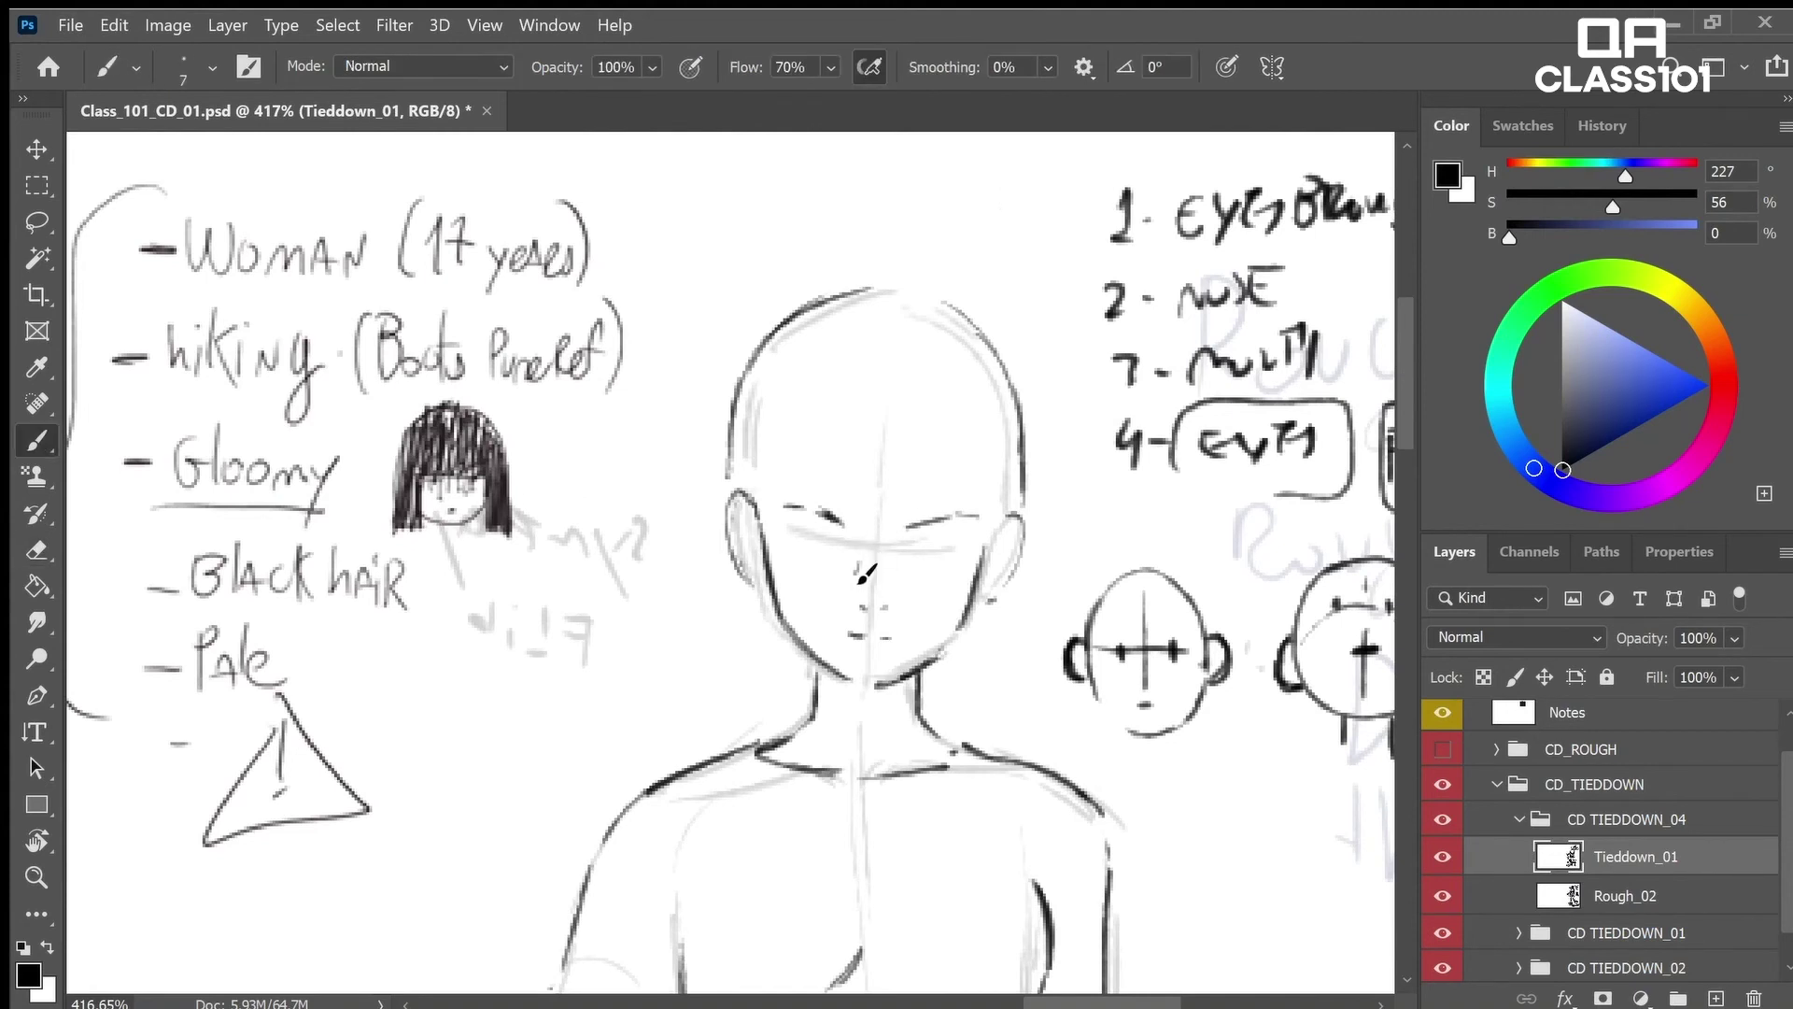
# Draw a short stroke for the bridge of the nose between the eyebrows and the nostrils
pyautogui.moveTo(863, 564); pyautogui.dragTo(853, 589)
pyautogui.press('e')
pyautogui.press('b')
# Try a short curved line across the fourth character's forehead for the fringe
pyautogui.hscroll(5, 1289, 447)
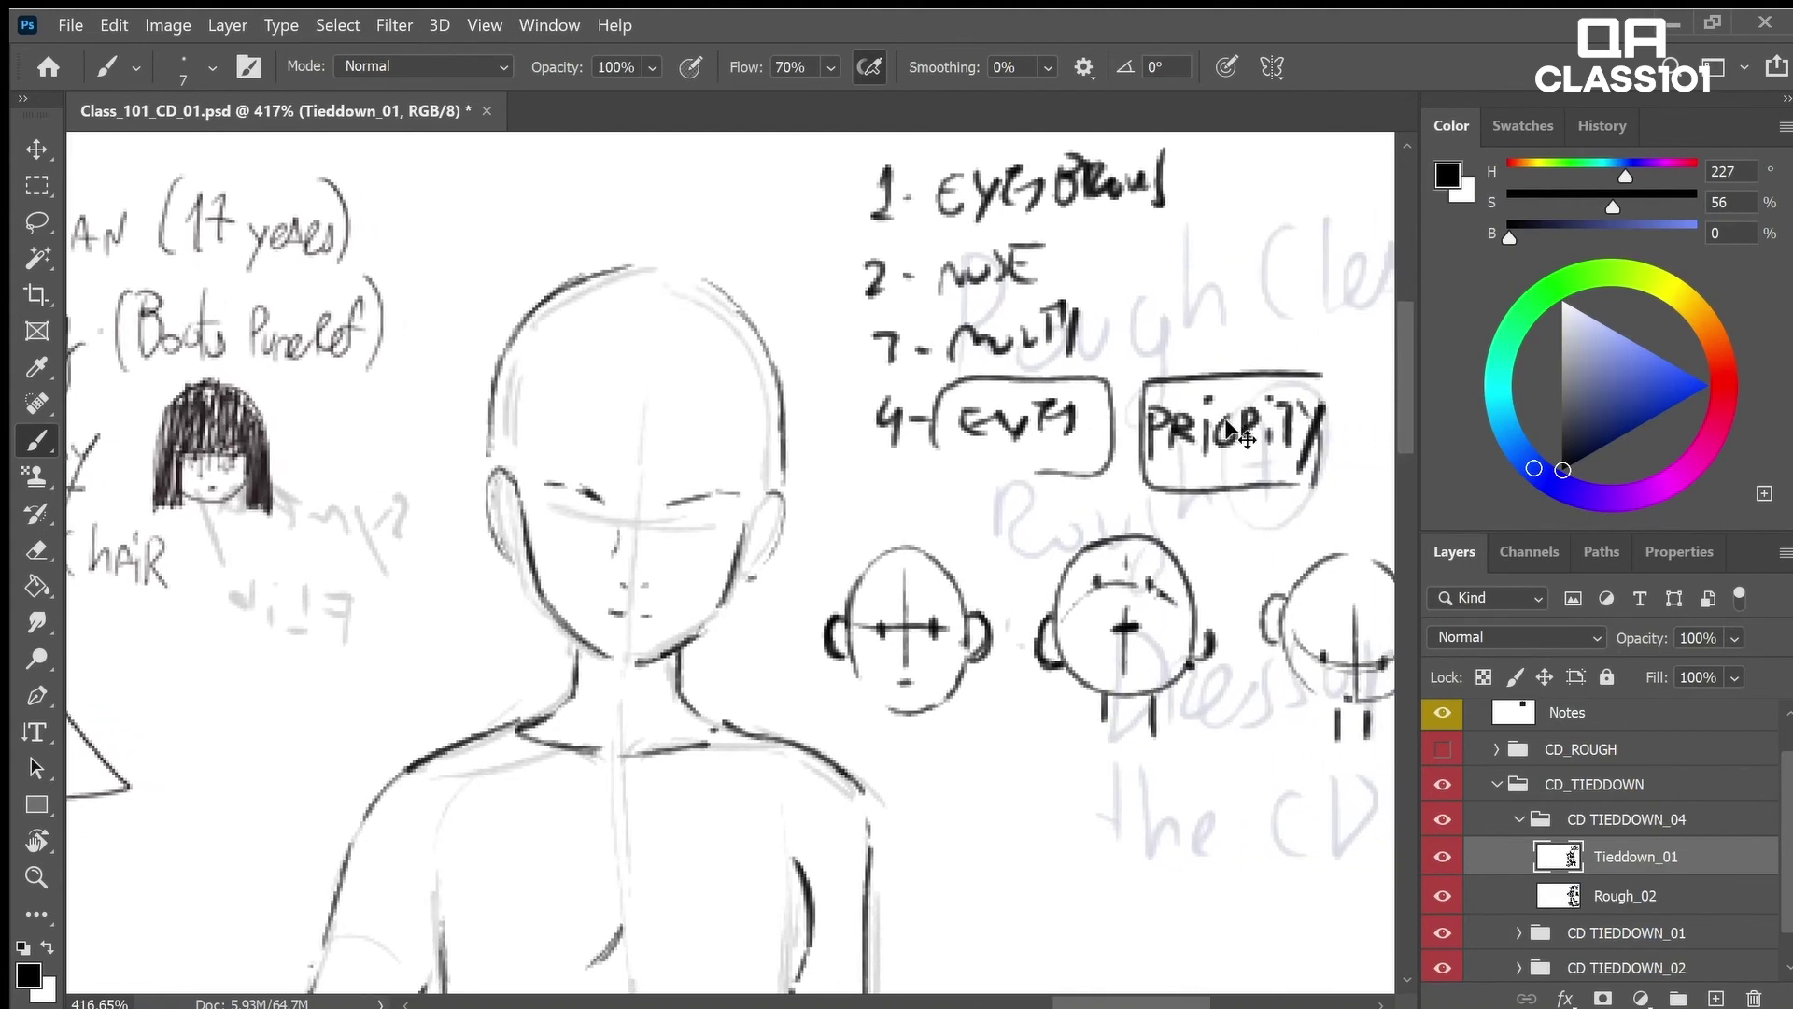
pyautogui.moveTo(716, 550); pyautogui.dragTo(917, 598)
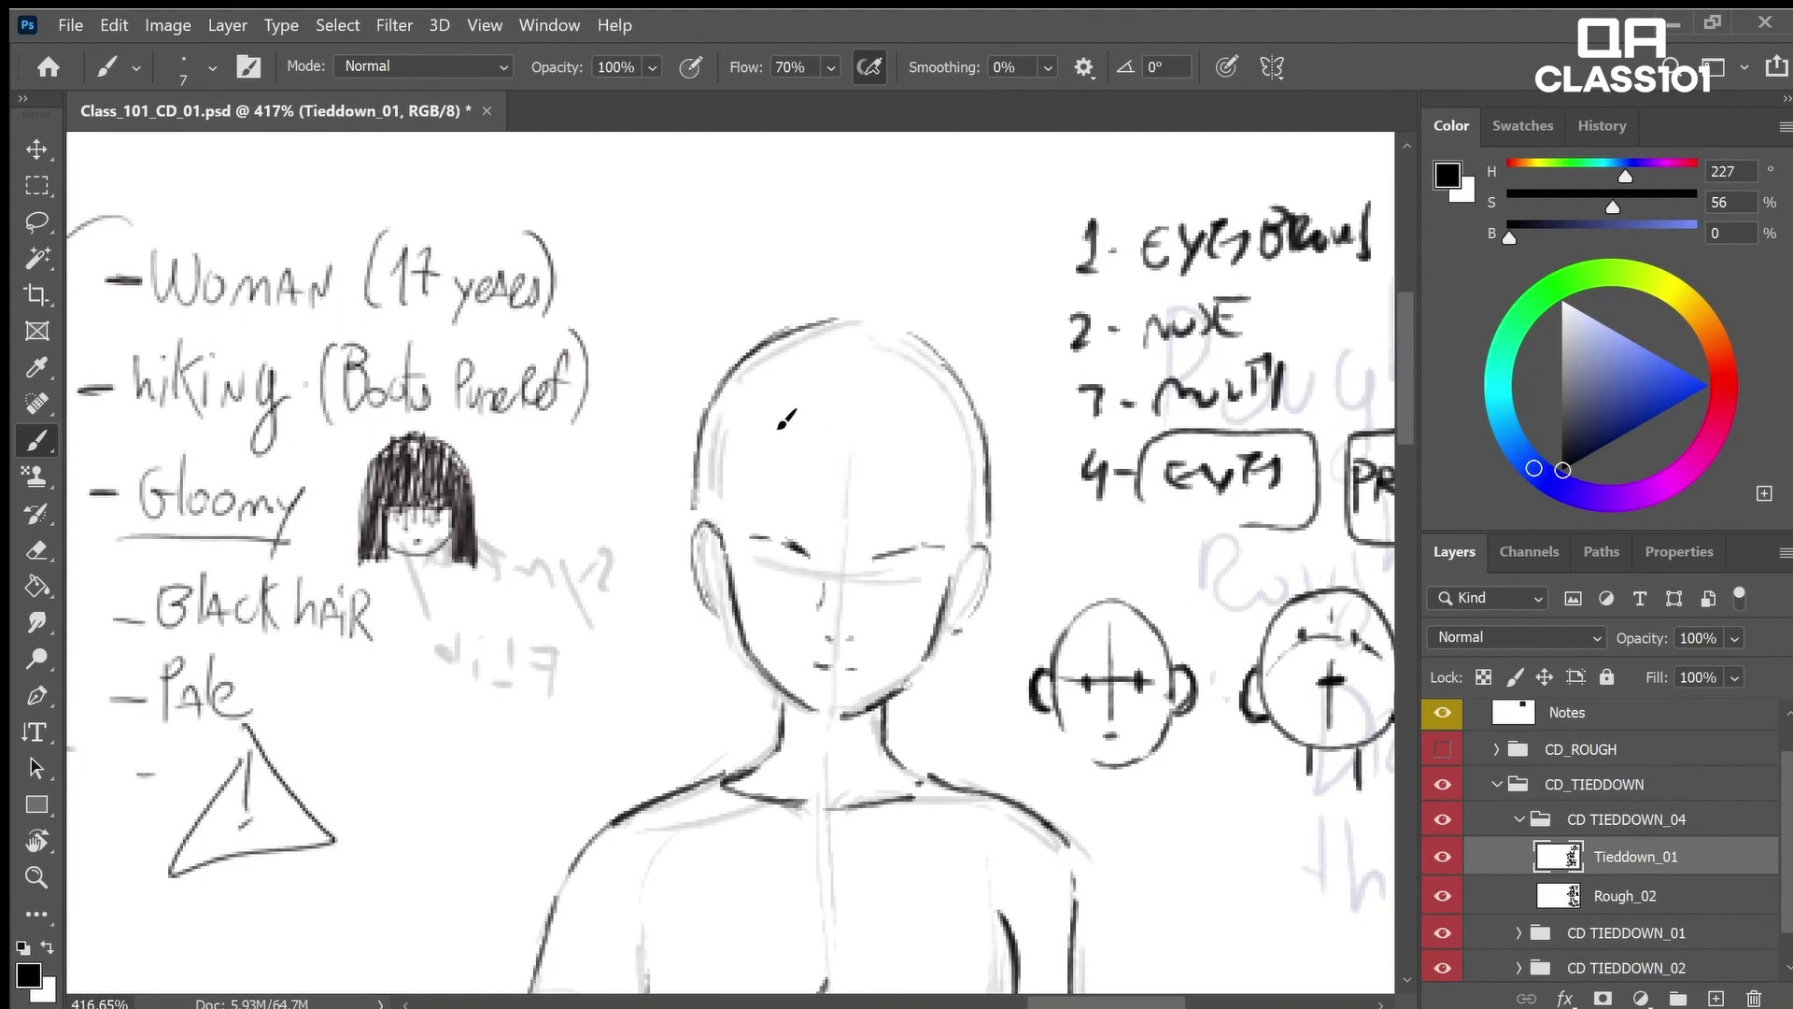
pyautogui.moveTo(815, 469)
pyautogui.mouseDown()
pyautogui.moveTo(887, 467)
pyautogui.moveTo(707, 465)
pyautogui.mouseUp()
pyautogui.press('e')
pyautogui.press('b')
pyautogui.hotkey('ctrl', 'z')
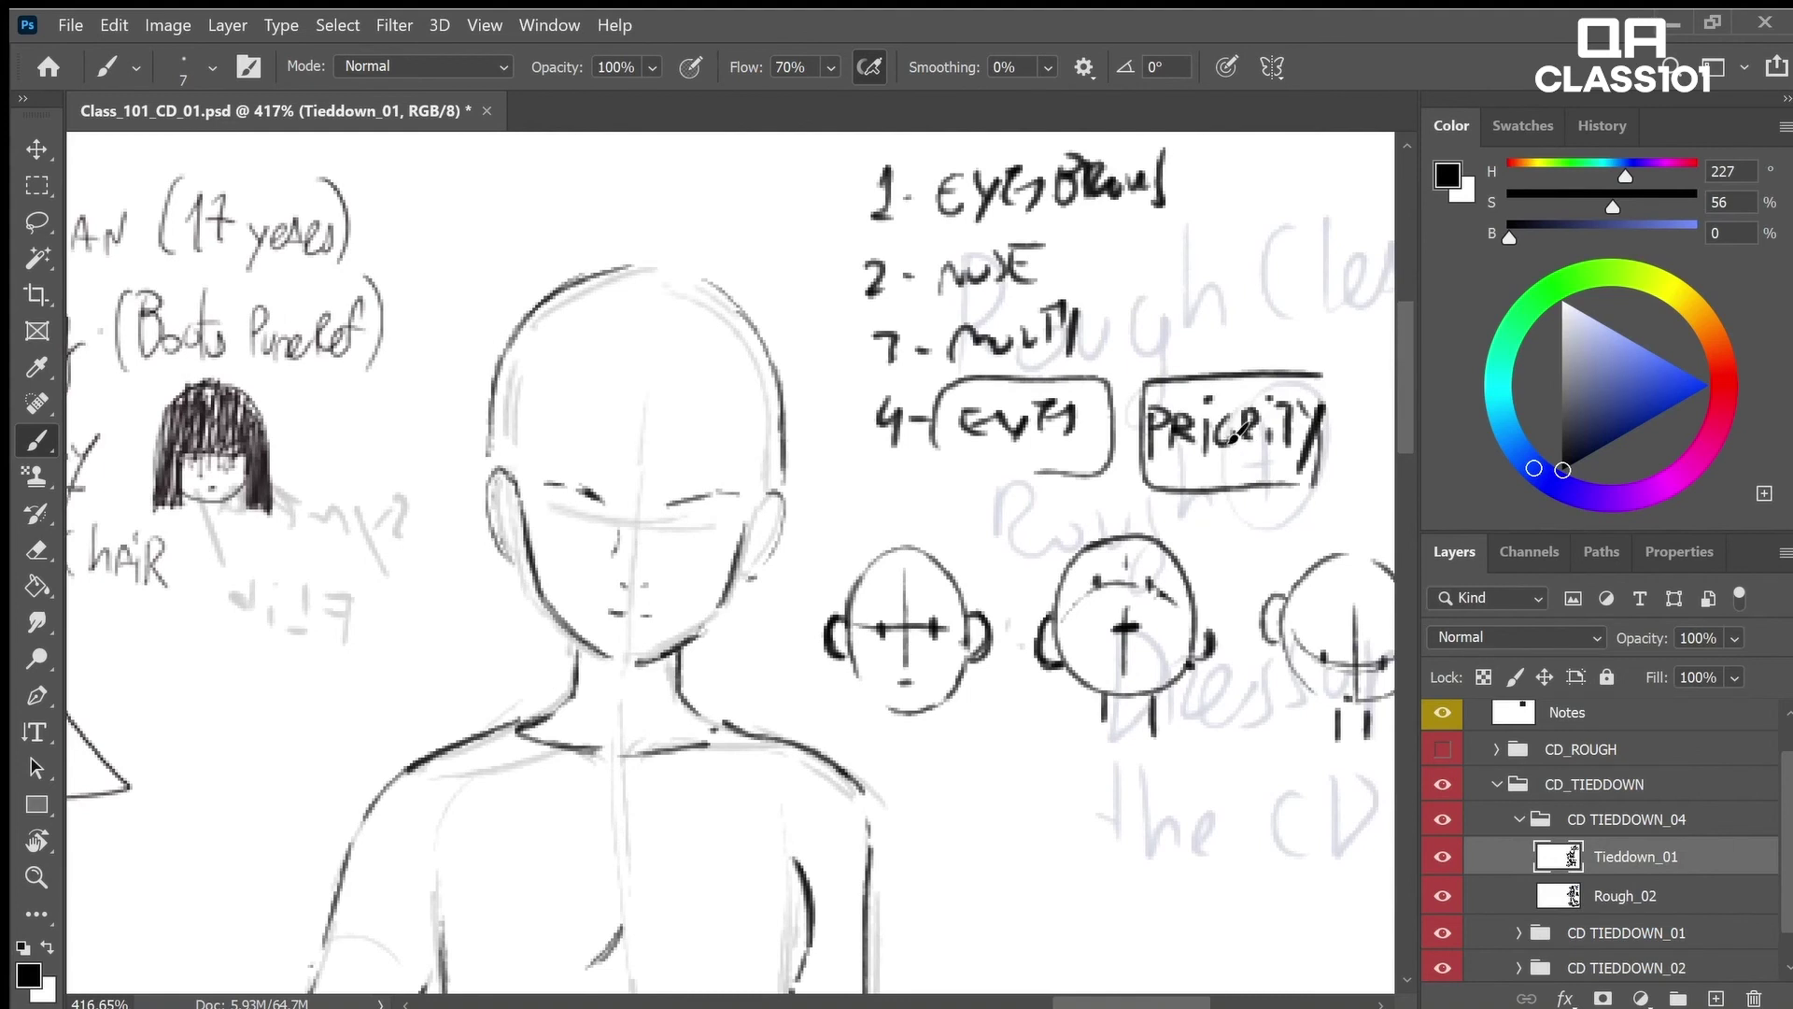
# Draw a short, slightly curved fringe line across the middle of the fourth character's forehead
pyautogui.moveTo(715, 547); pyautogui.dragTo(920, 600)
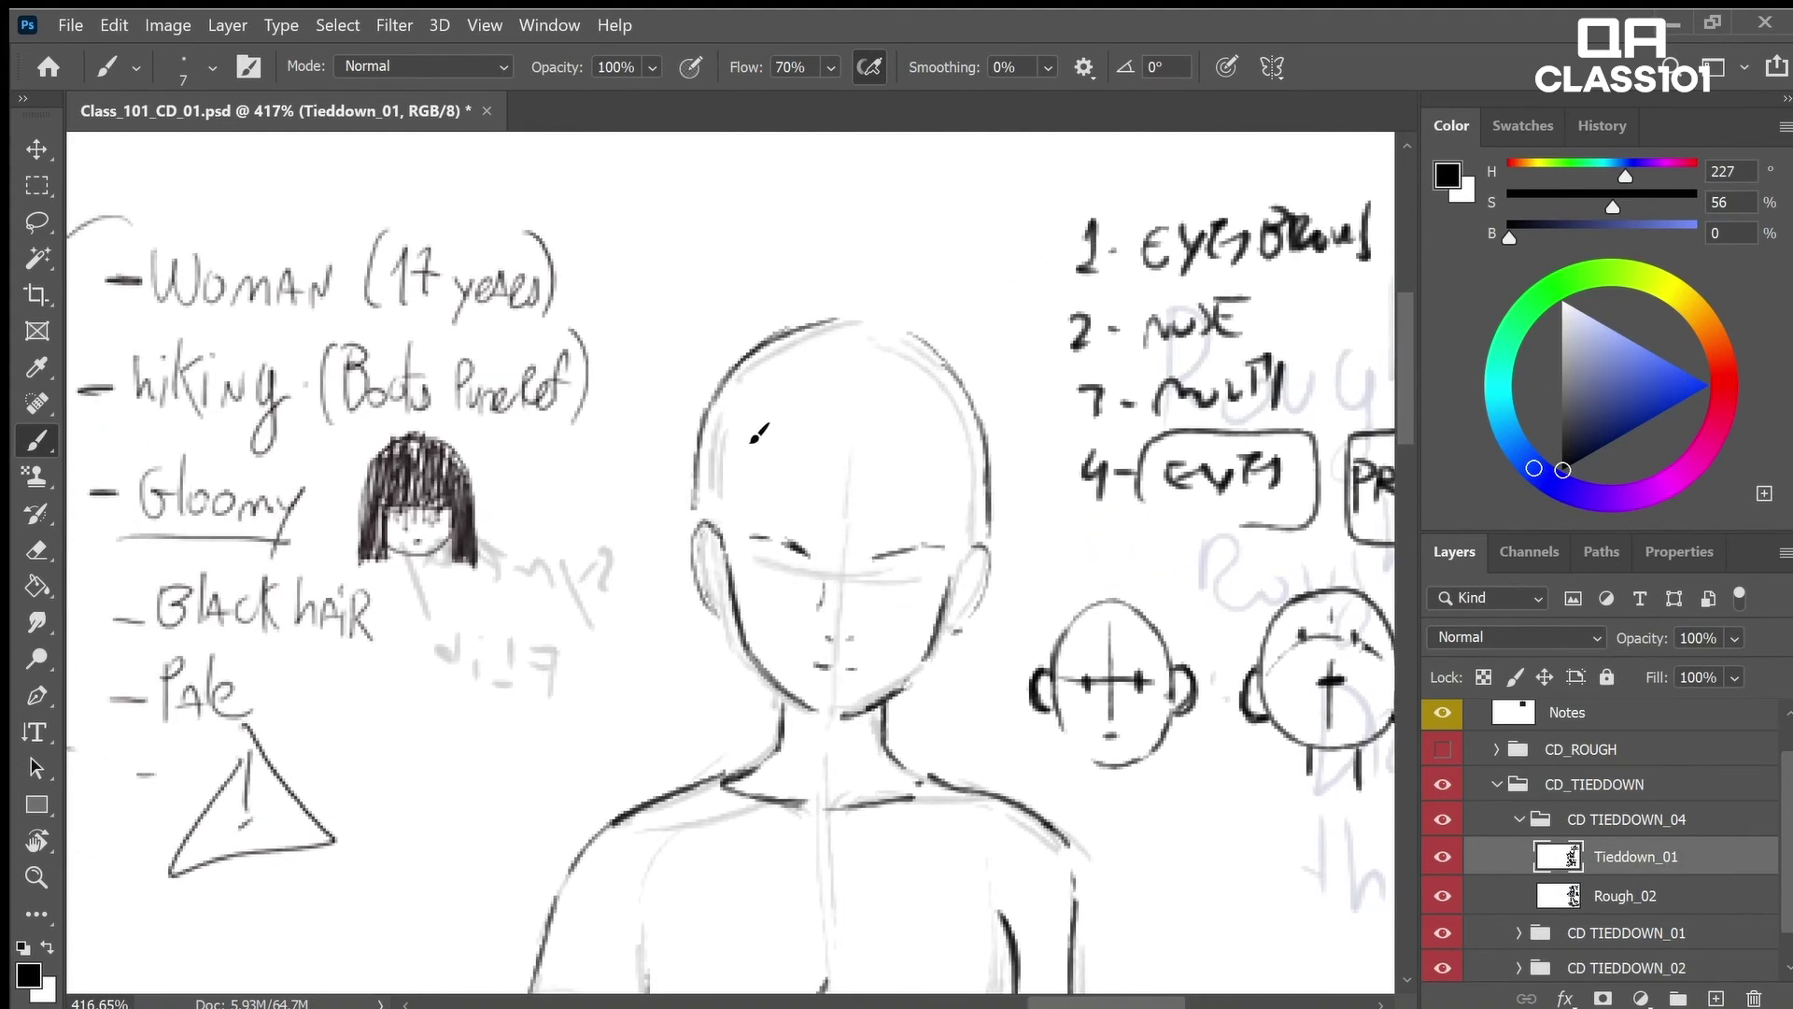
pyautogui.moveTo(817, 466); pyautogui.dragTo(887, 465)
# Examine the faces and eyes of the other tied-down characters for comparison
pyautogui.press('z')
pyautogui.moveTo(798, 547); pyautogui.dragTo(748, 584)
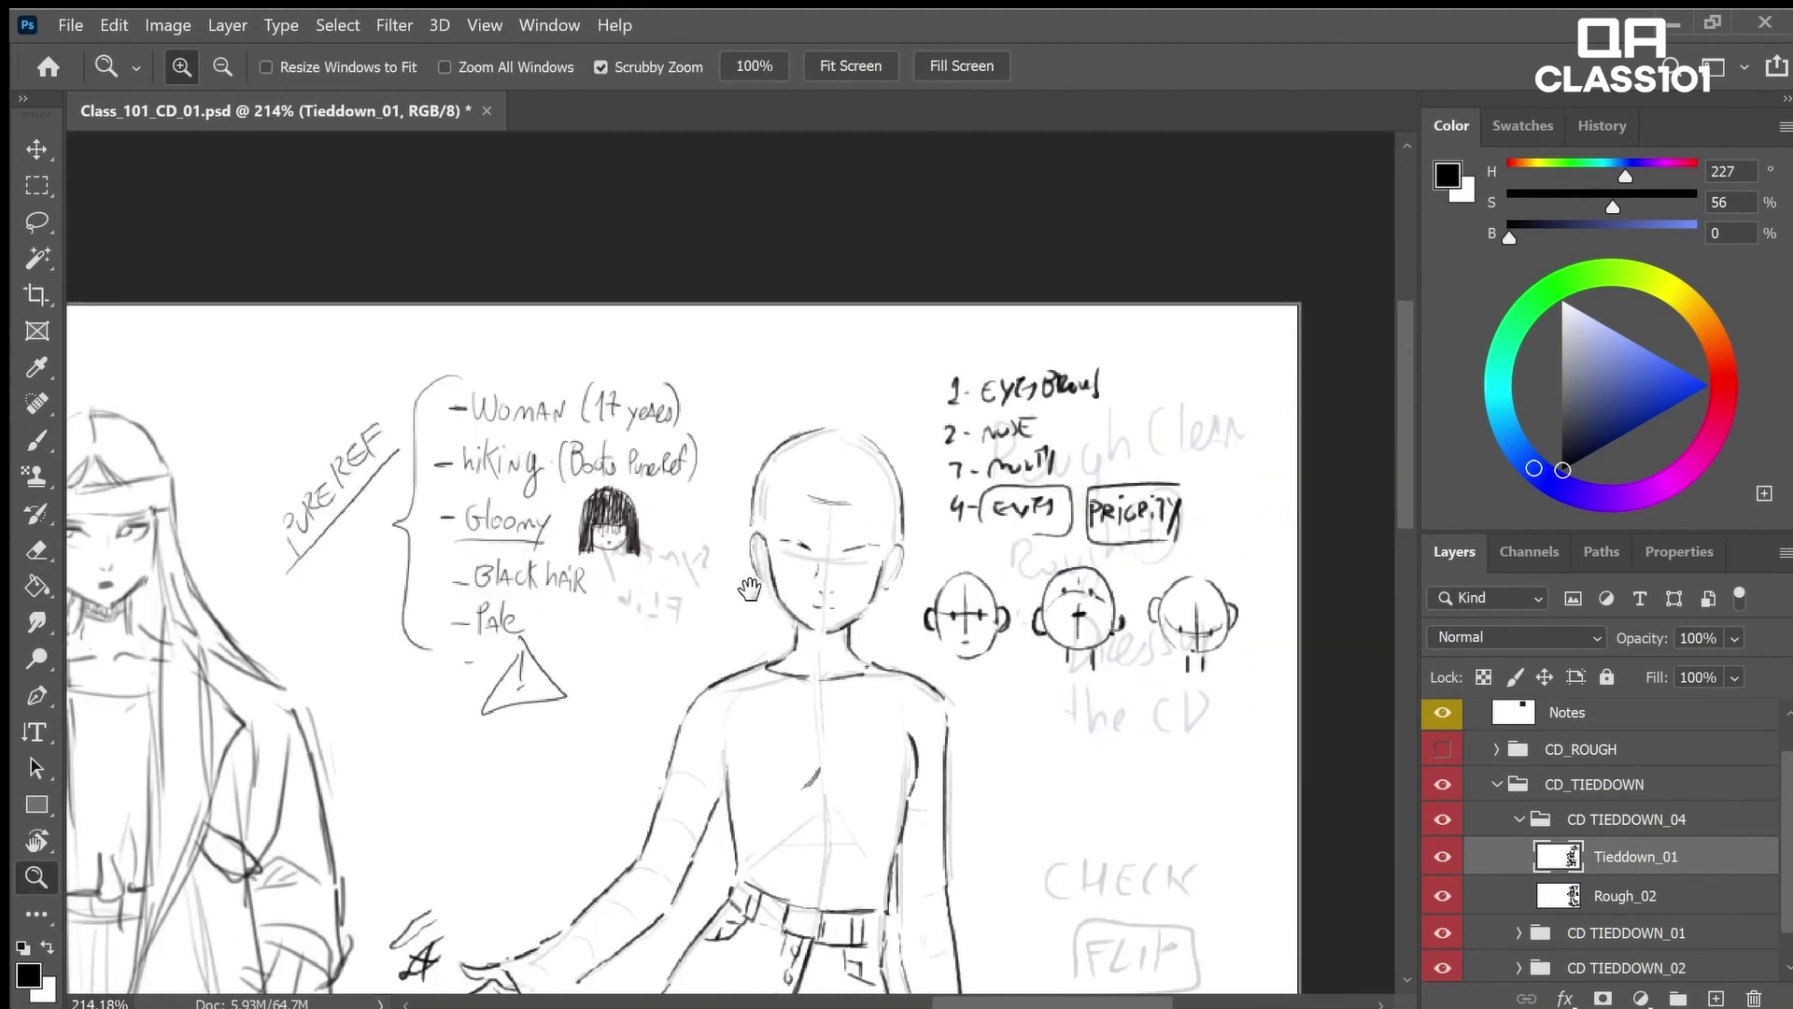
pyautogui.moveTo(645, 612); pyautogui.dragTo(893, 596)
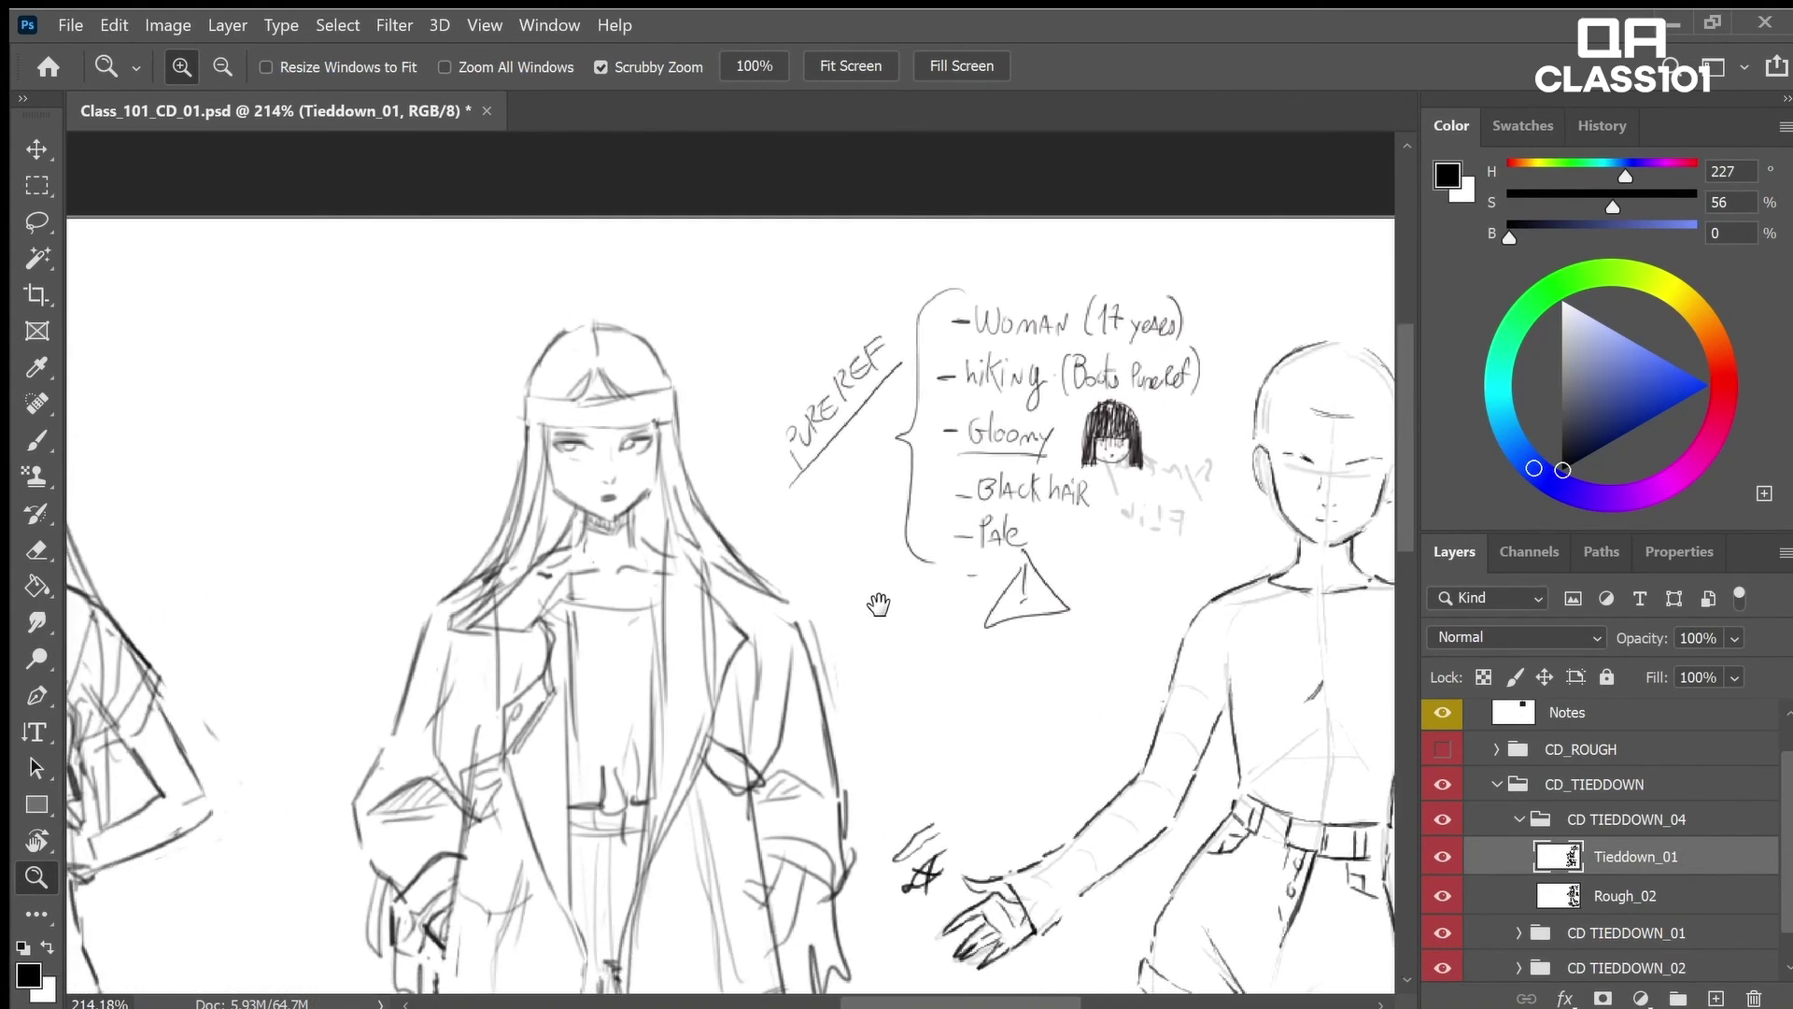
pyautogui.moveTo(777, 604); pyautogui.dragTo(913, 643)
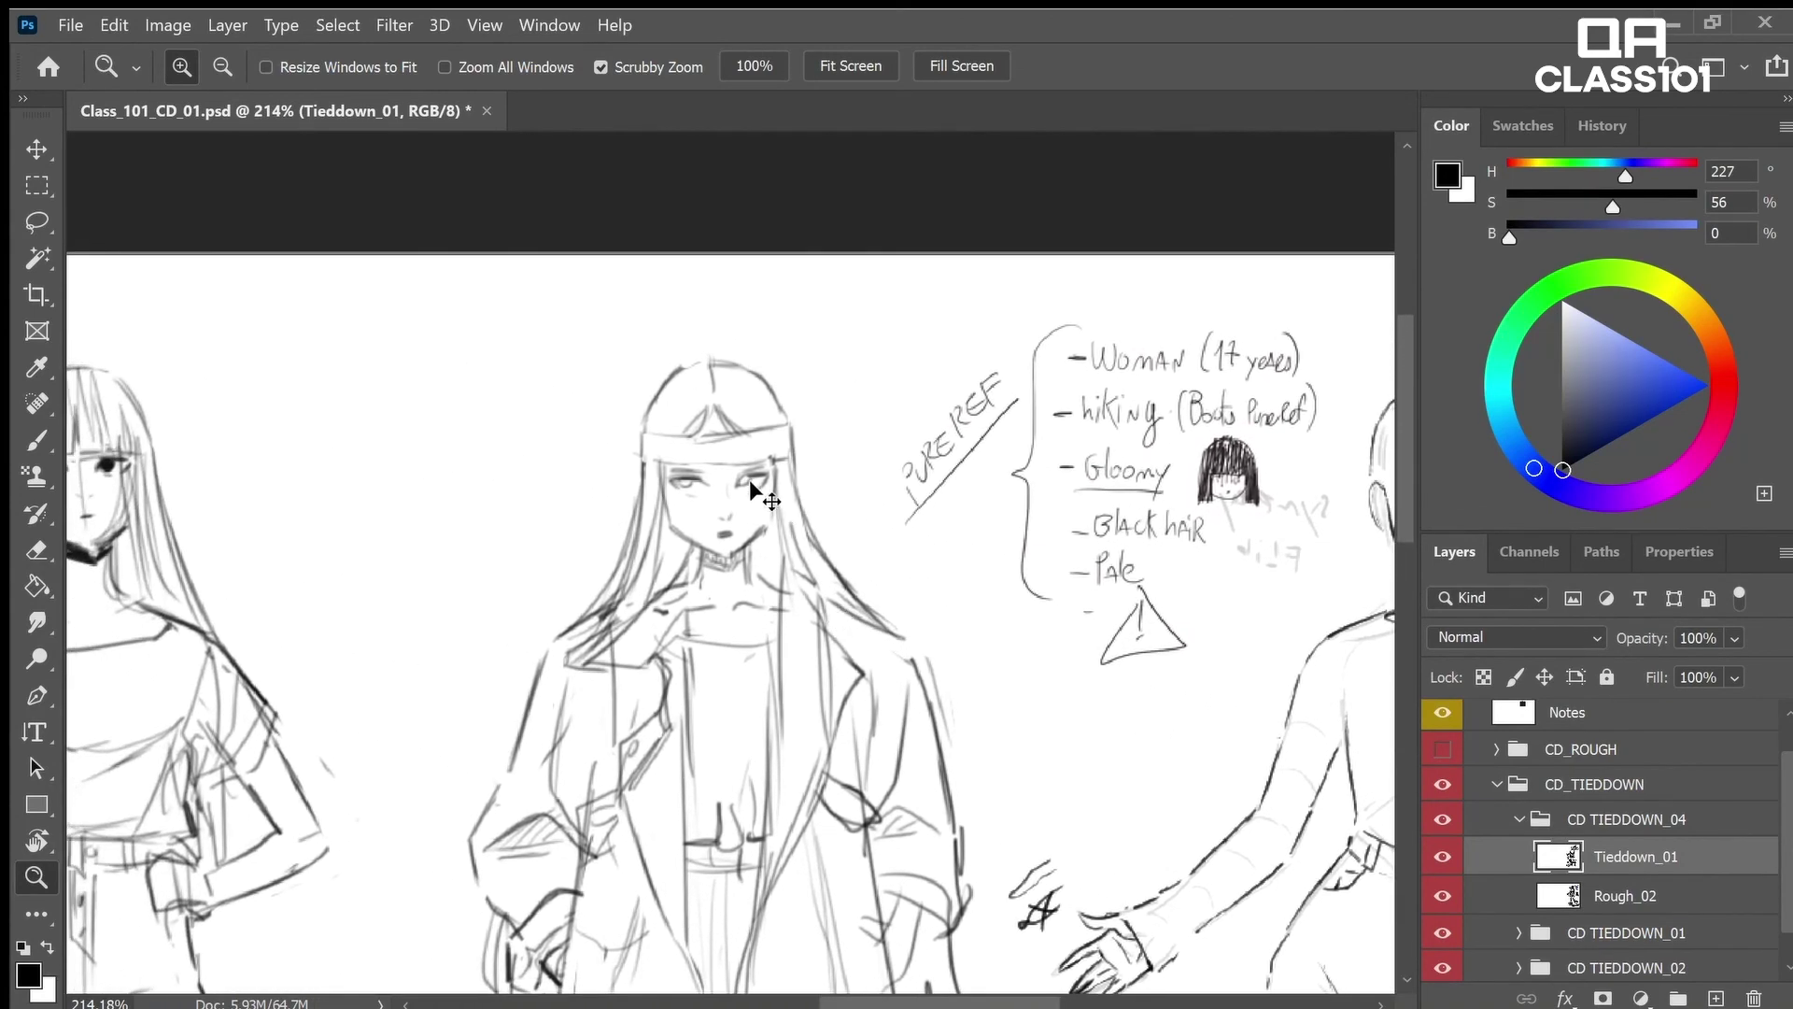
pyautogui.moveTo(417, 500); pyautogui.dragTo(894, 566)
pyautogui.moveTo(654, 616); pyautogui.dragTo(934, 551)
pyautogui.moveTo(598, 633); pyautogui.dragTo(853, 605)
pyautogui.moveTo(995, 559); pyautogui.dragTo(897, 561)
# Draw the fourth character's two narrow eyes with dark upper lids just below the eyebrows
pyautogui.moveTo(1026, 600); pyautogui.dragTo(206, 633)
pyautogui.moveTo(802, 566); pyautogui.dragTo(878, 550)
pyautogui.press('b')
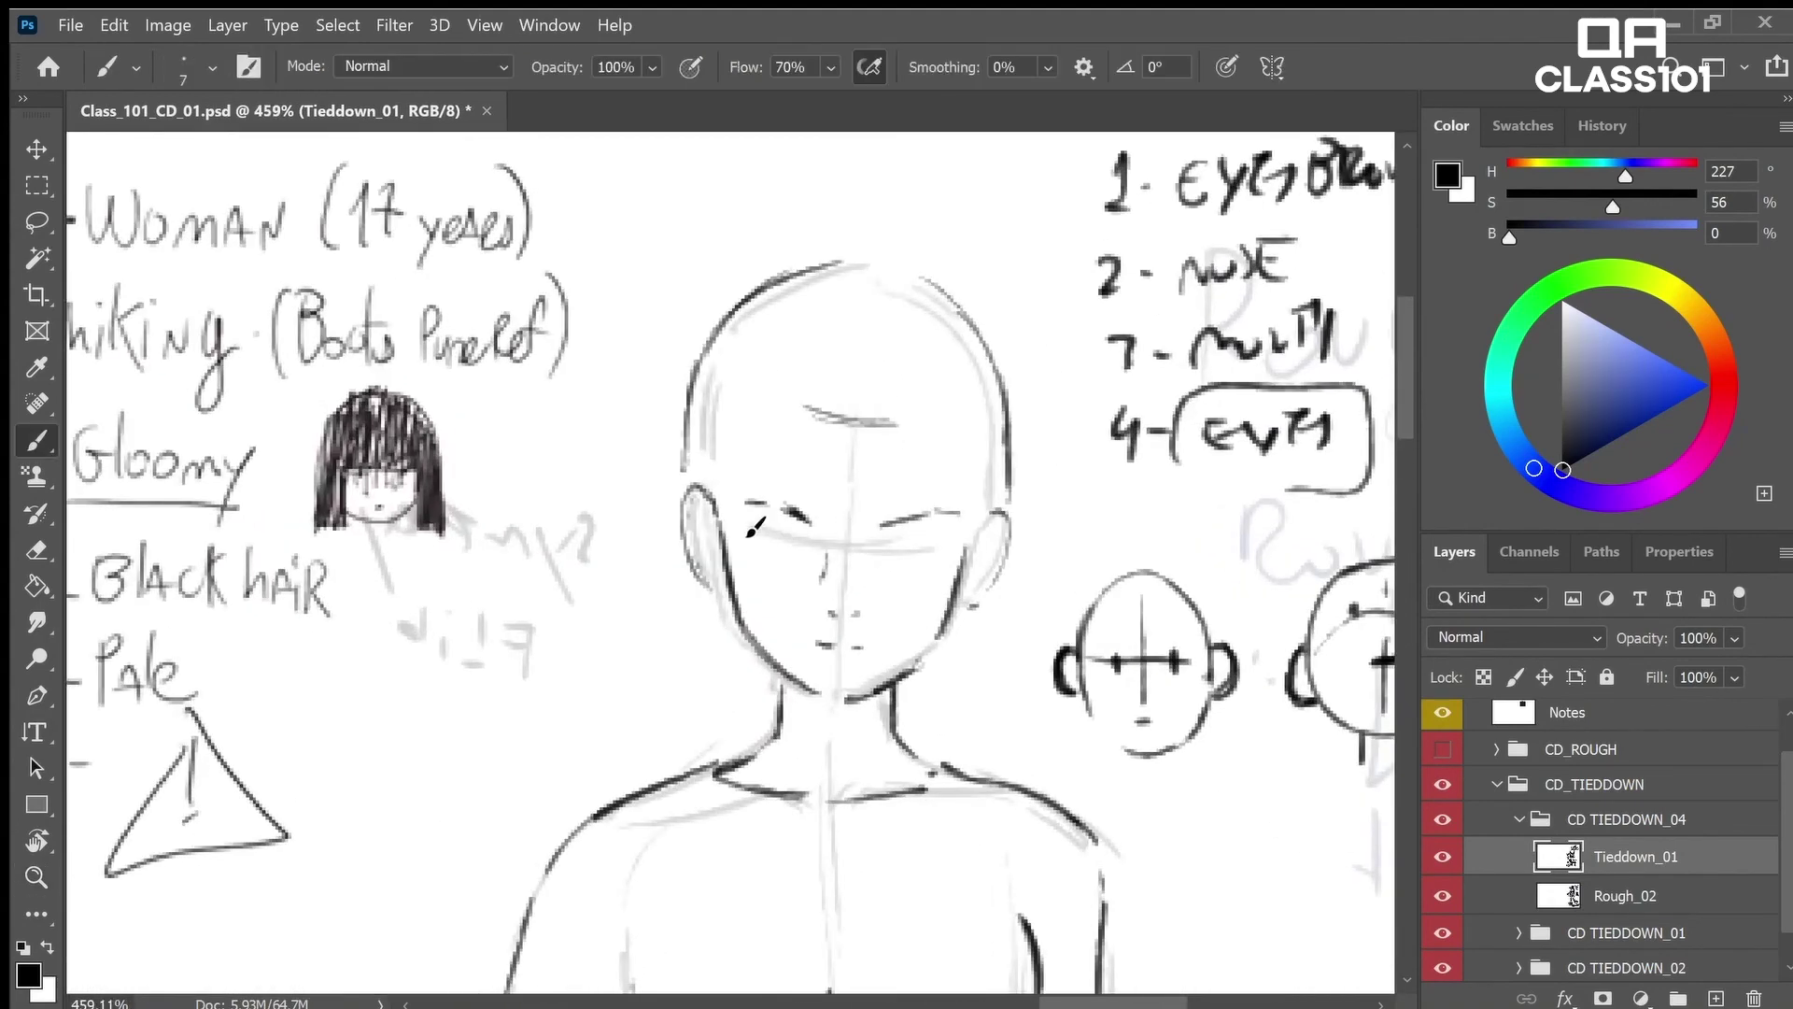
pyautogui.moveTo(743, 534); pyautogui.dragTo(793, 545)
pyautogui.moveTo(744, 528)
pyautogui.mouseDown()
pyautogui.moveTo(798, 540)
pyautogui.moveTo(777, 544)
pyautogui.mouseUp()
pyautogui.moveTo(888, 541); pyautogui.dragTo(942, 535)
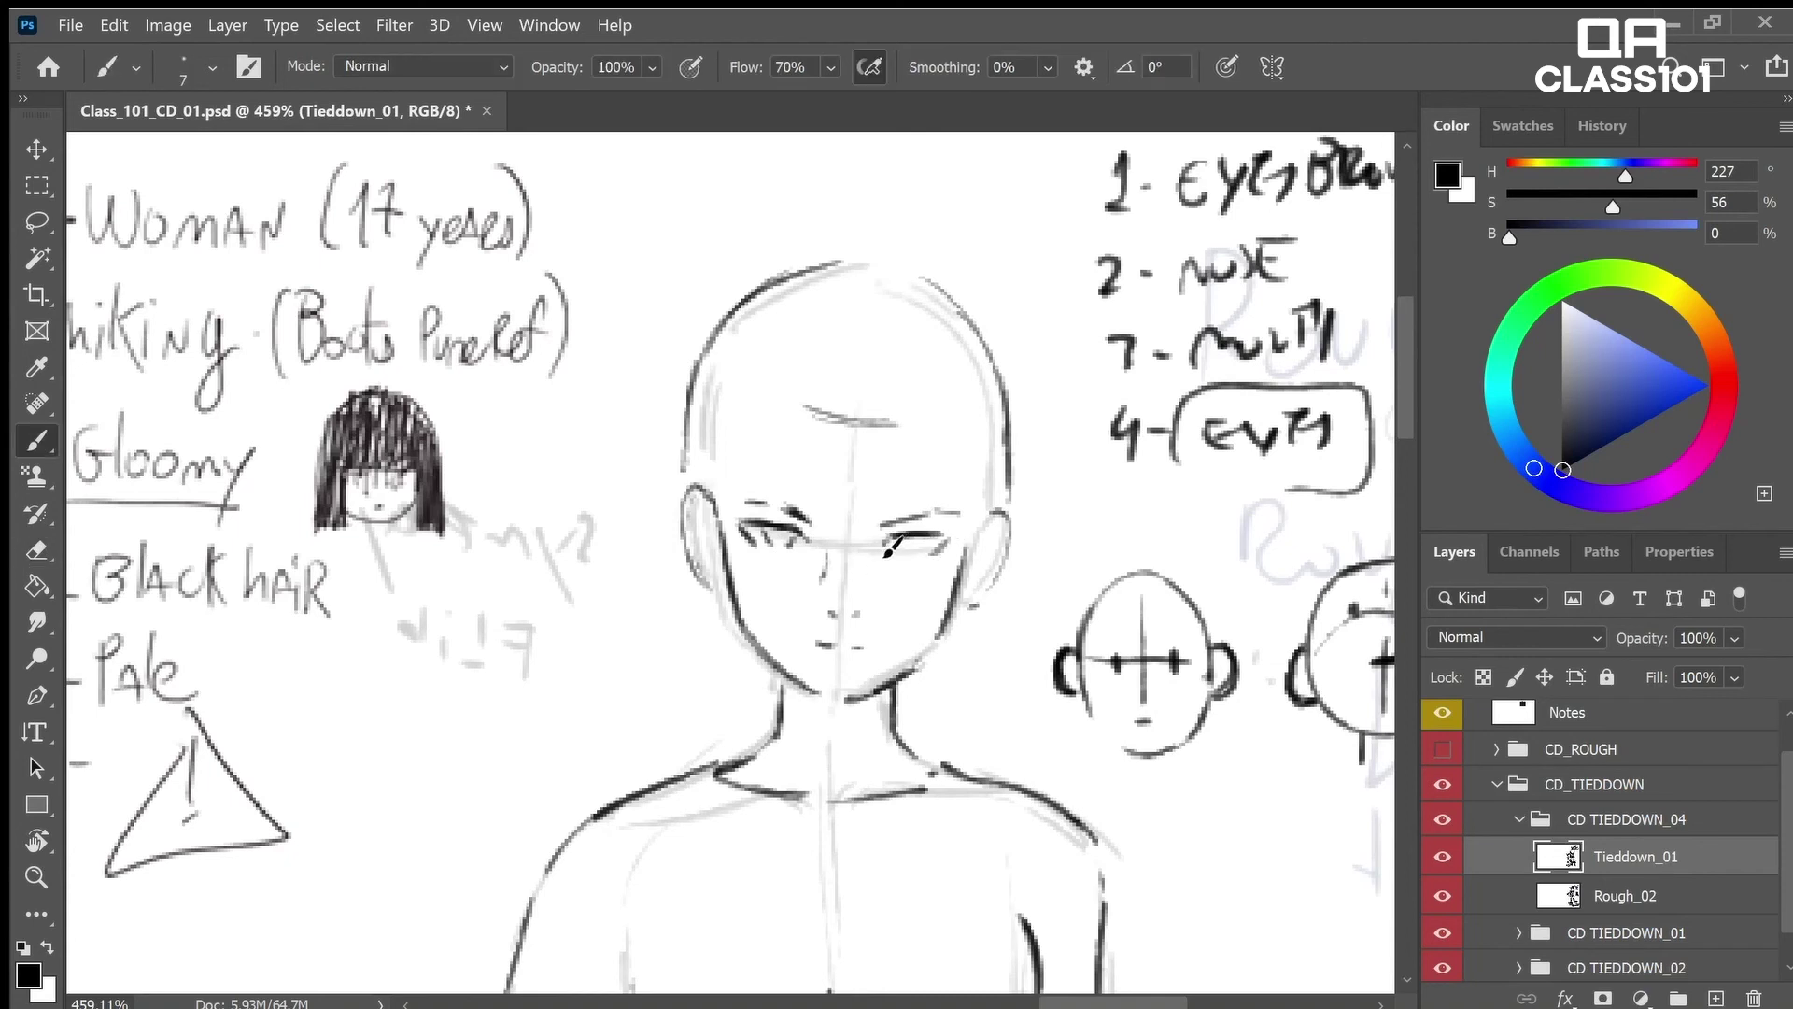
pyautogui.press('e')
pyautogui.press('b')
# Draw stepped hairline strokes down both sides of the forehead from the fringe line towards the ears
pyautogui.moveTo(758, 462); pyautogui.dragTo(758, 483)
pyautogui.moveTo(947, 428); pyautogui.dragTo(973, 491)
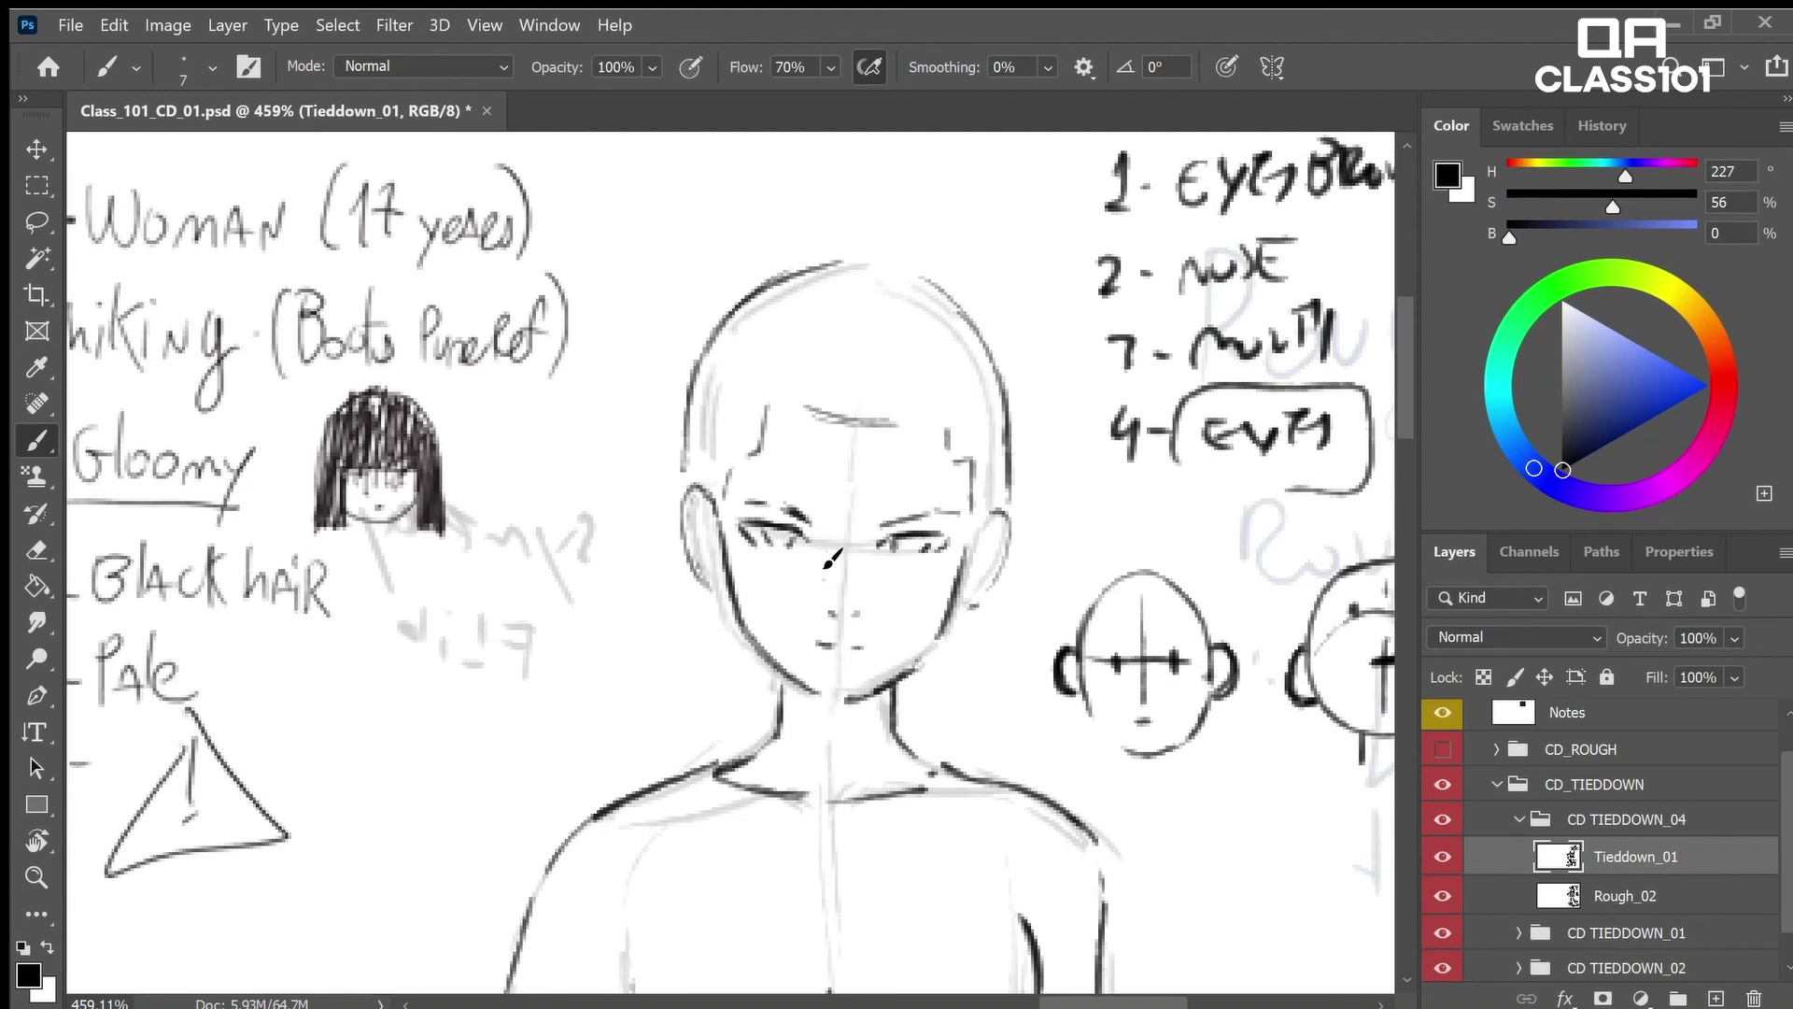
pyautogui.press('e')
pyautogui.press('b')
pyautogui.moveTo(947, 430)
pyautogui.mouseDown()
pyautogui.moveTo(947, 479)
pyautogui.moveTo(971, 512)
pyautogui.mouseUp()
# Lasso the eye and eyebrow on the face's left side, shift them slightly towards the nose and deselect
pyautogui.press('z')
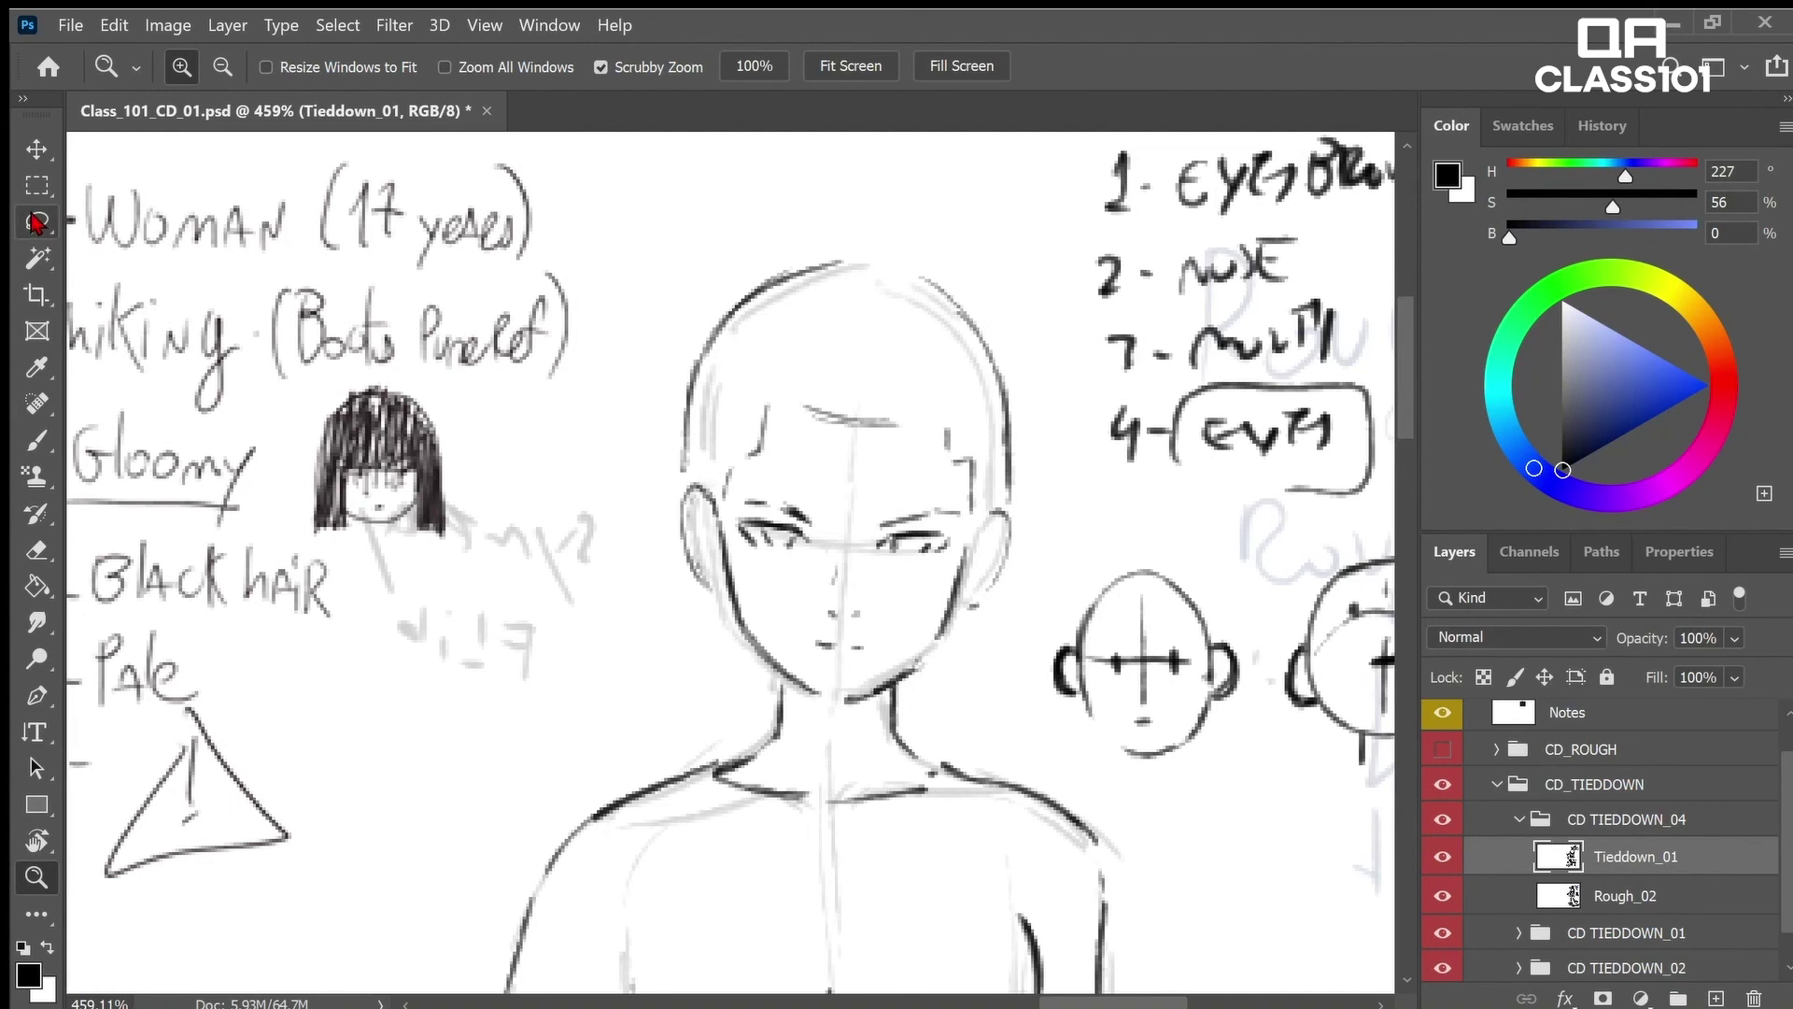
pyautogui.click(38, 222)
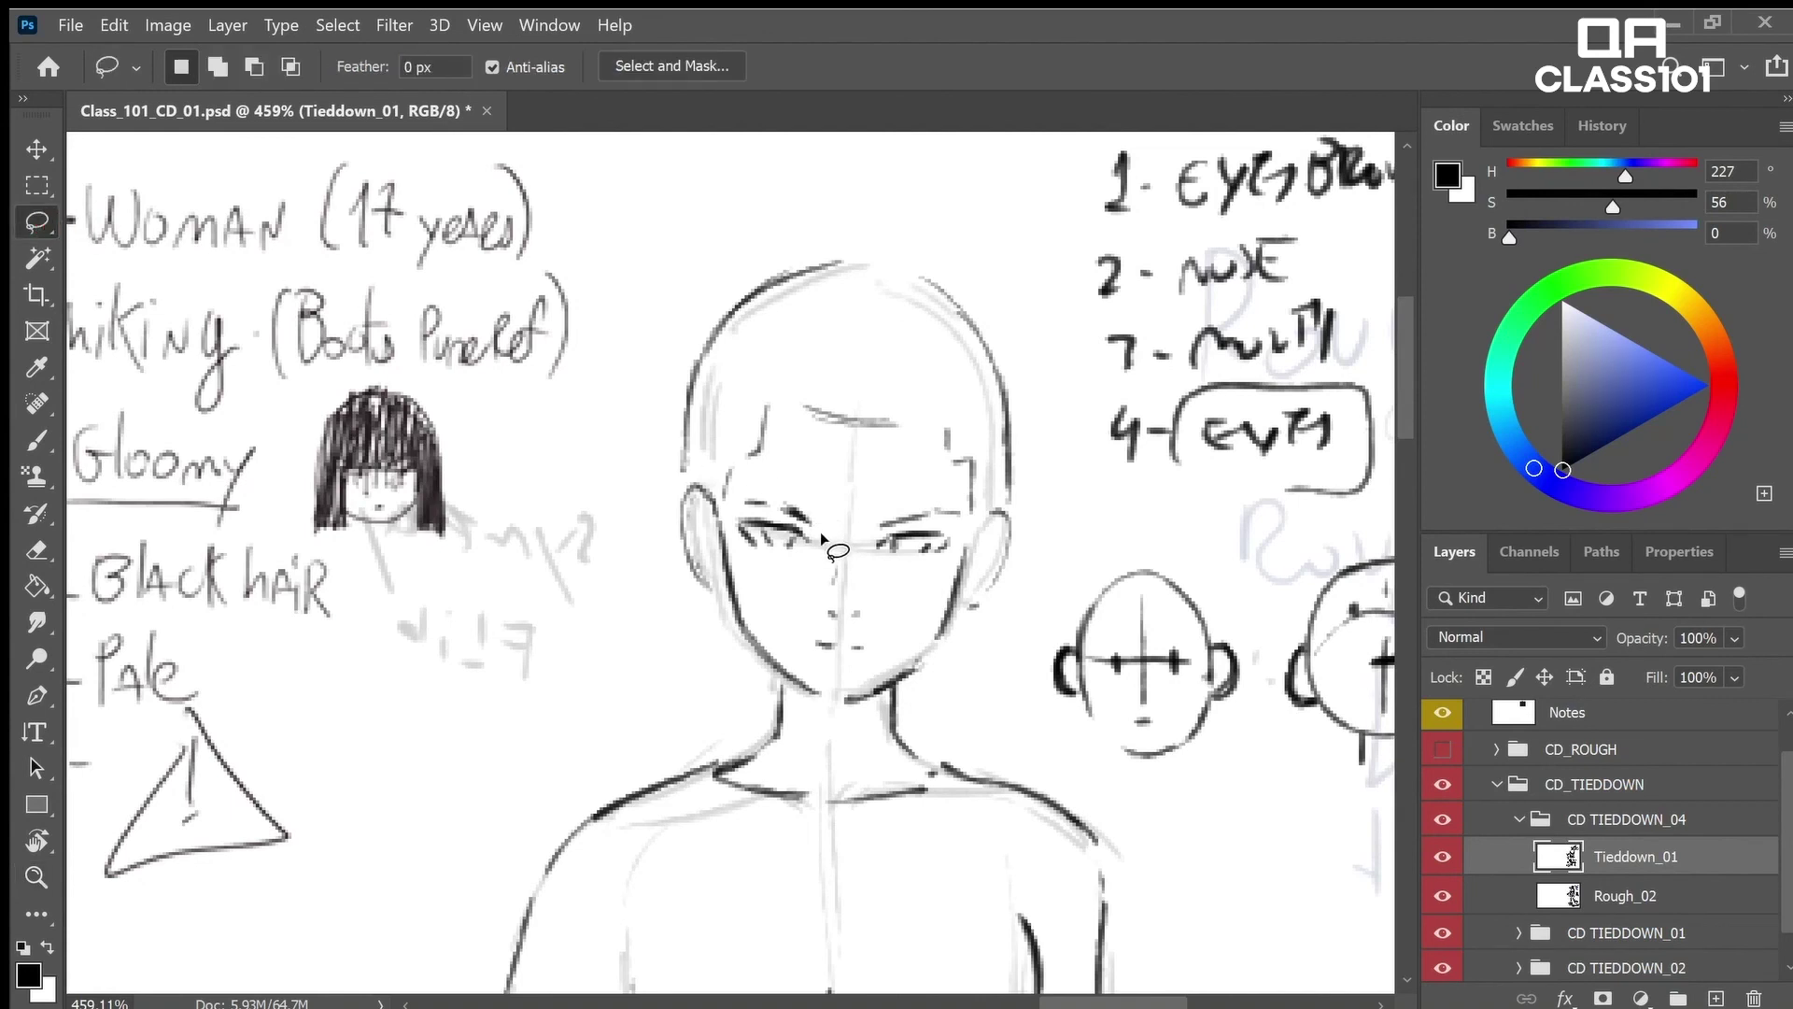
pyautogui.moveTo(827, 538)
pyautogui.mouseDown()
pyautogui.moveTo(737, 546)
pyautogui.moveTo(814, 560)
pyautogui.mouseUp()
pyautogui.press('v')
pyautogui.press('Delete')
pyautogui.hotkey('ctrl', 'd')
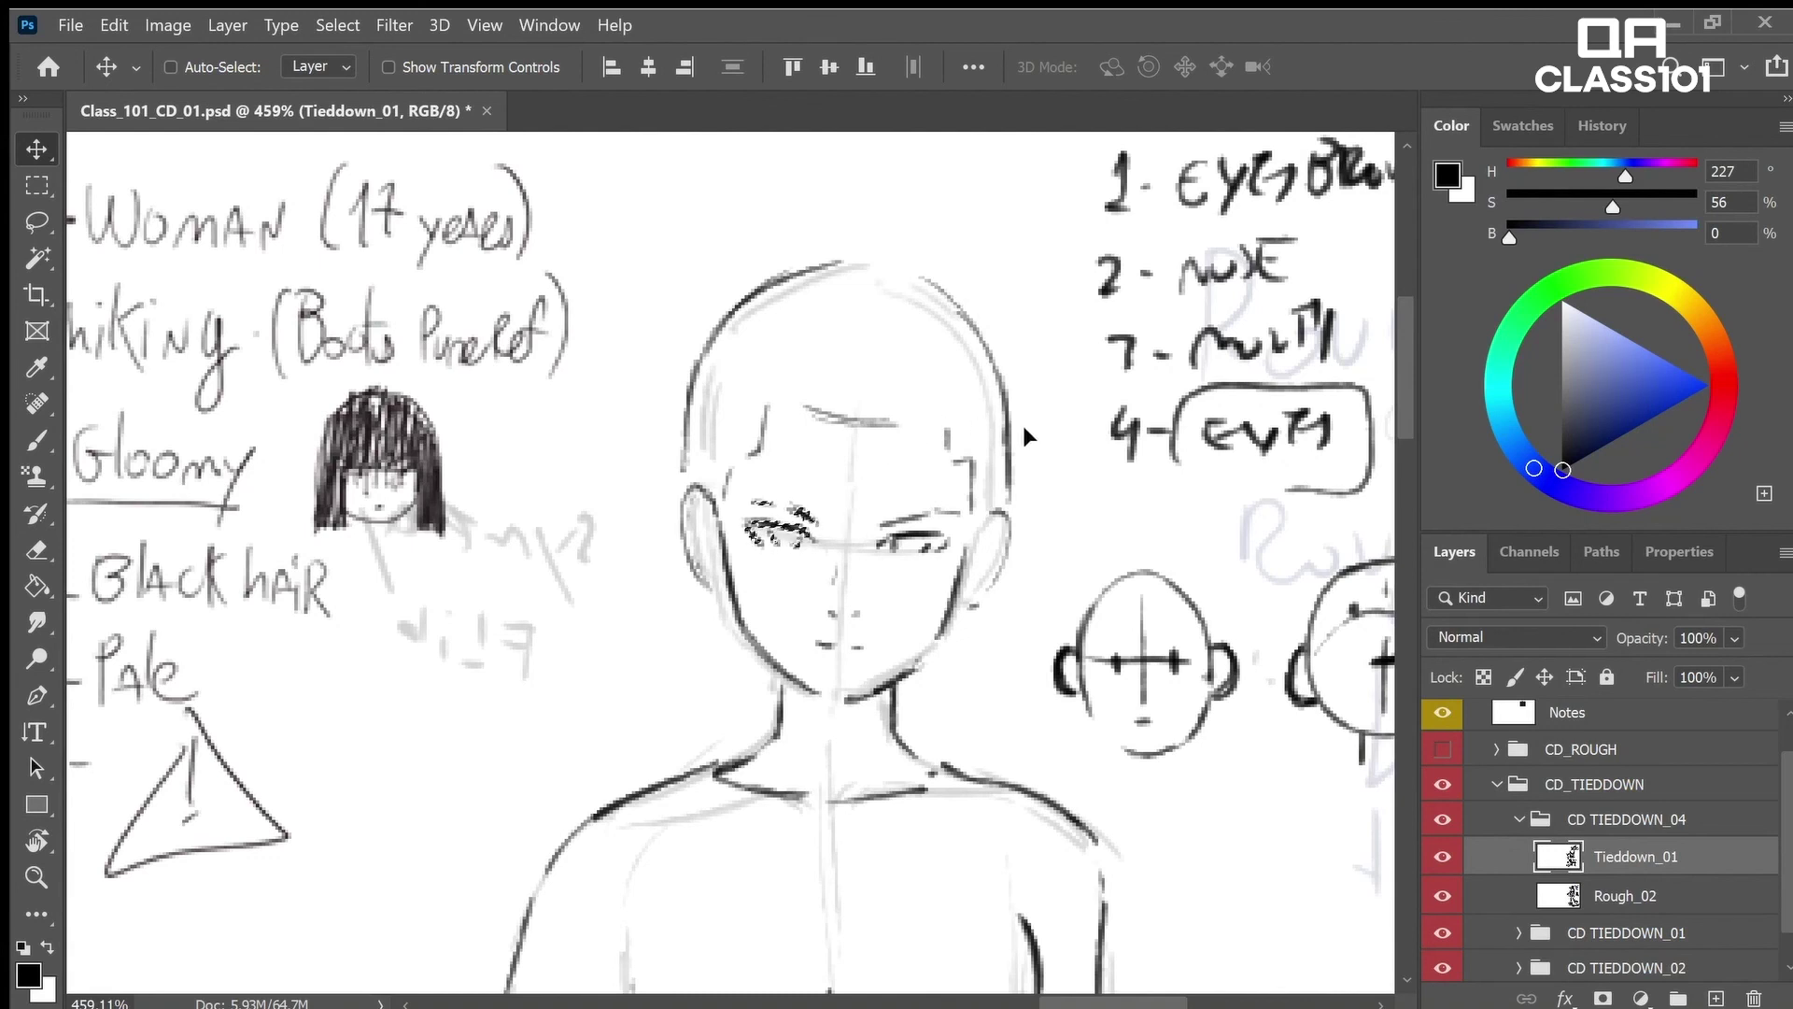
# Draw long hair strands falling from both sides of the fourth character's head to the shoulders and reinforce the head's upper outline
pyautogui.press('z')
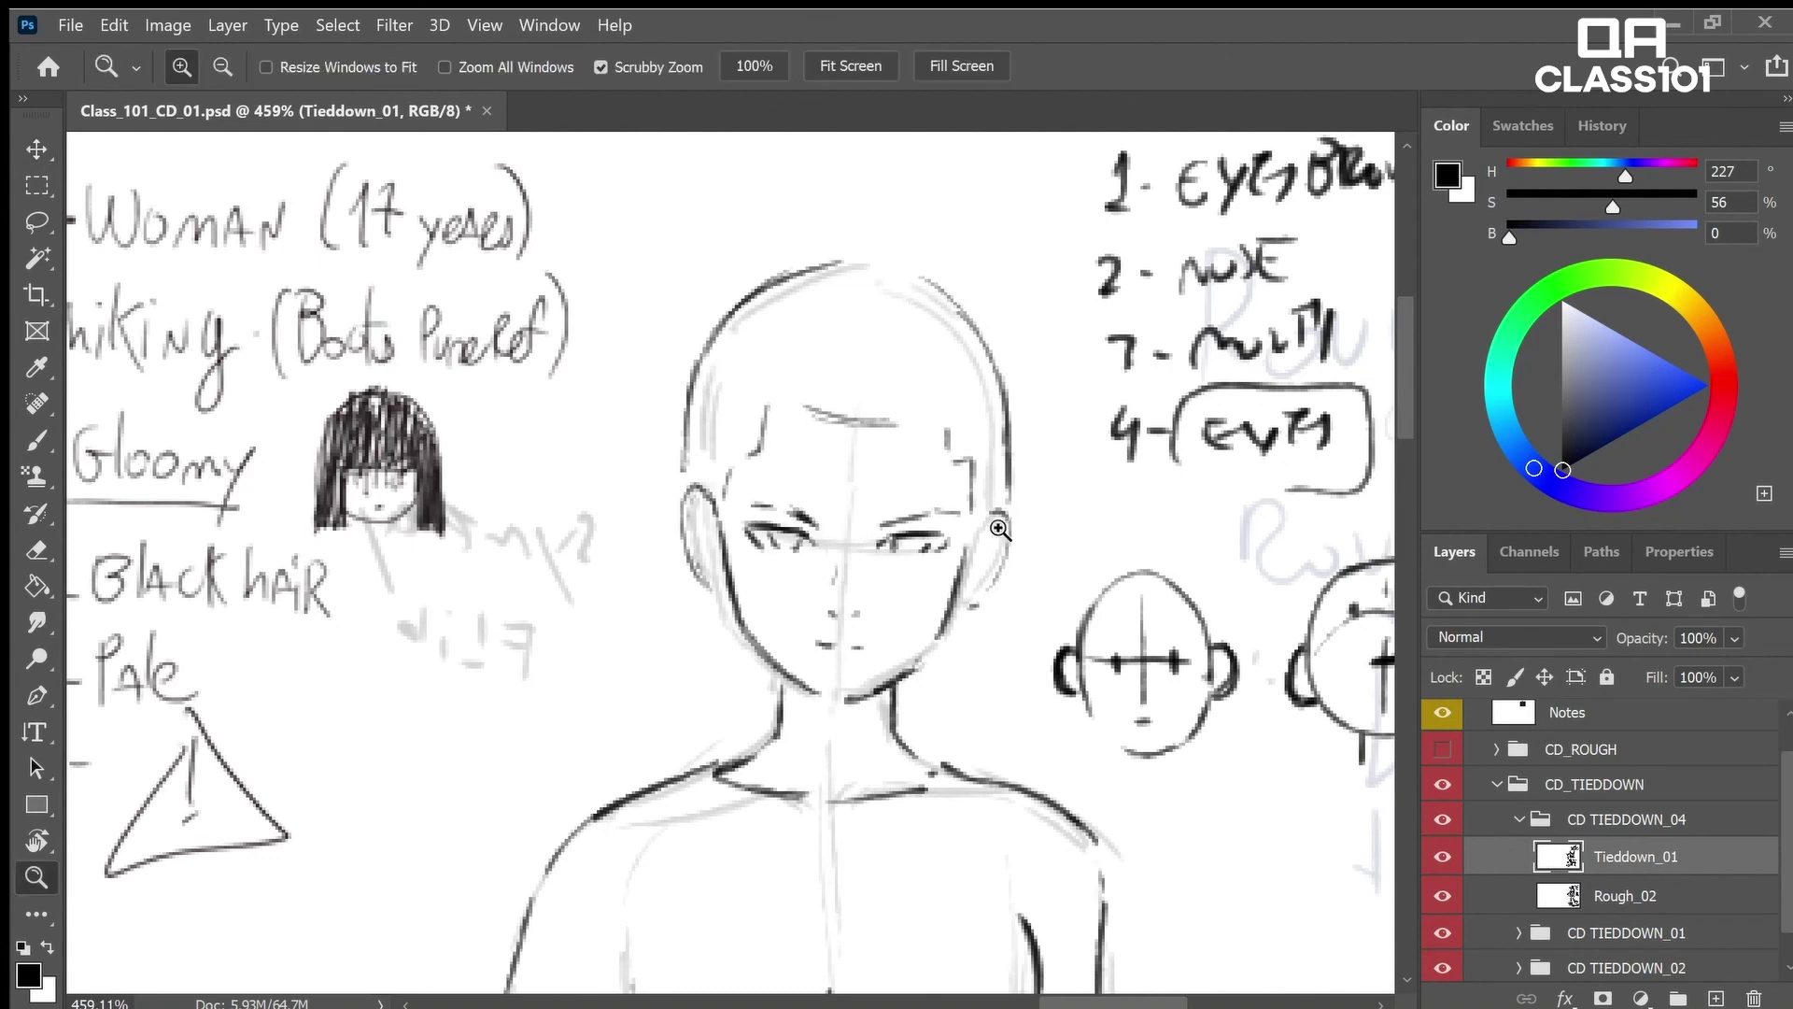
pyautogui.press('e')
pyautogui.press('b')
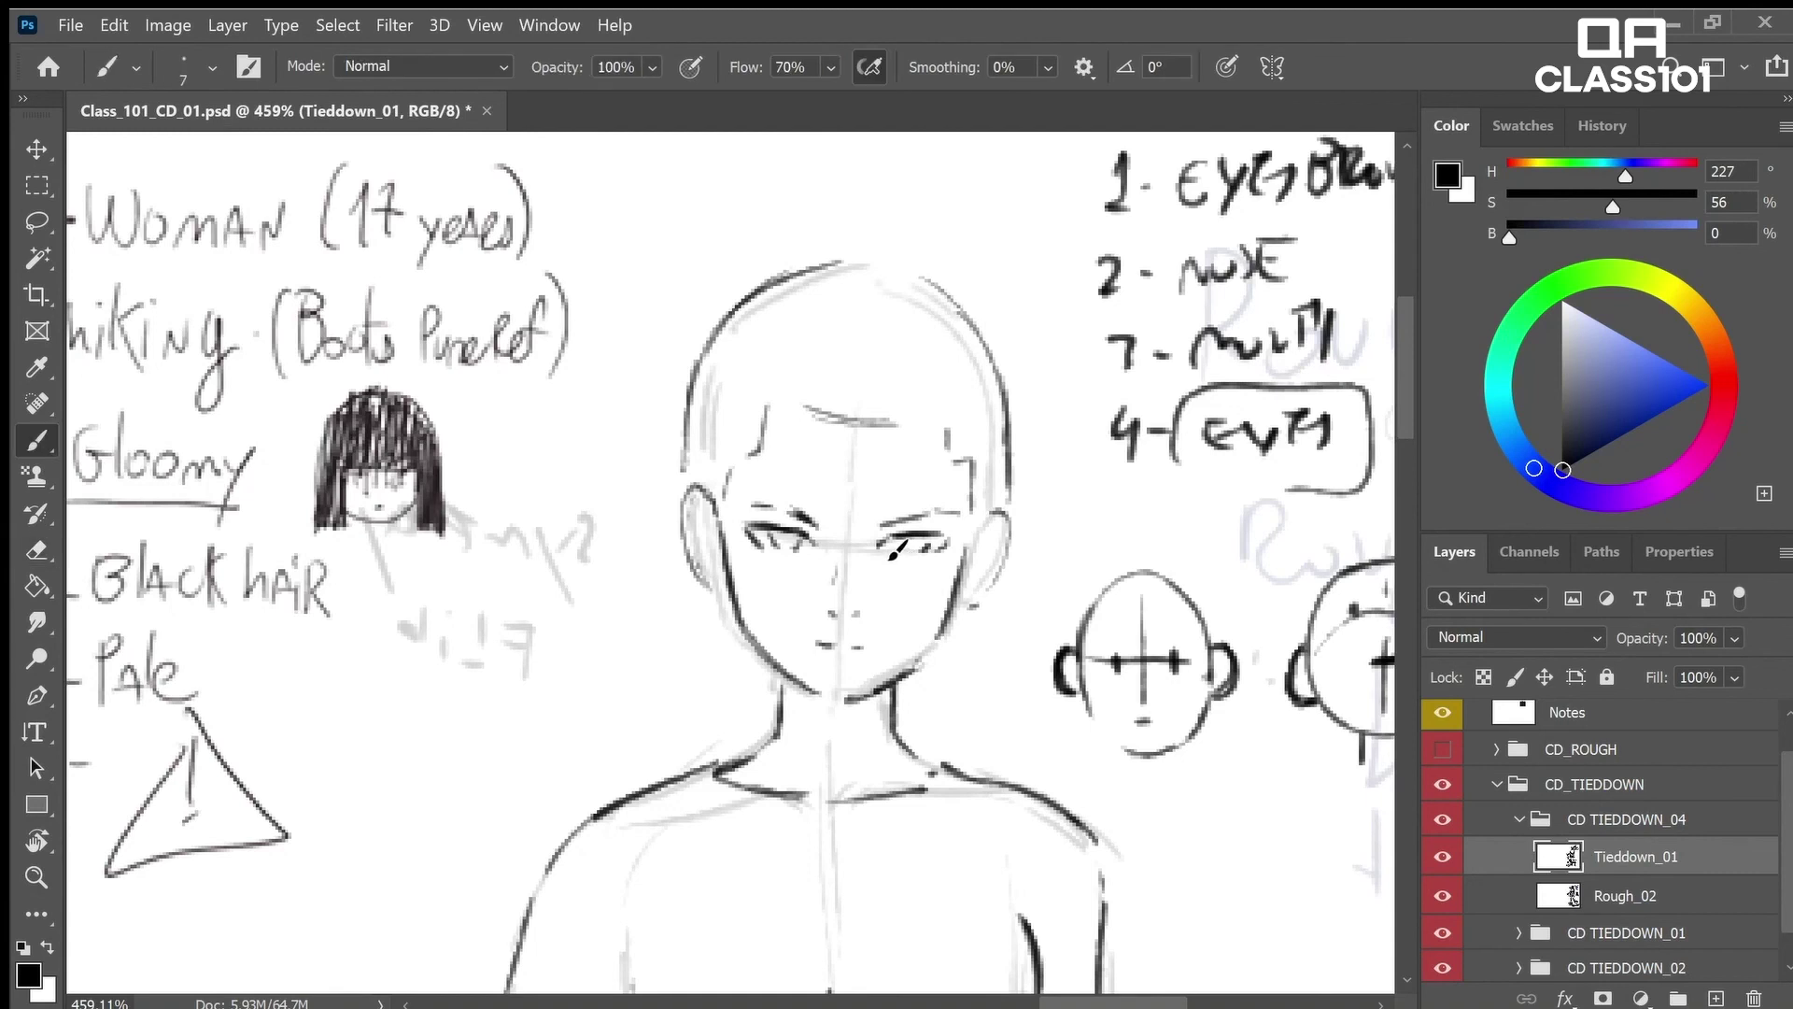
pyautogui.moveTo(935, 544); pyautogui.dragTo(921, 561)
pyautogui.moveTo(681, 462); pyautogui.dragTo(613, 793)
pyautogui.moveTo(661, 642); pyautogui.dragTo(599, 804)
pyautogui.moveTo(1002, 600); pyautogui.dragTo(1040, 789)
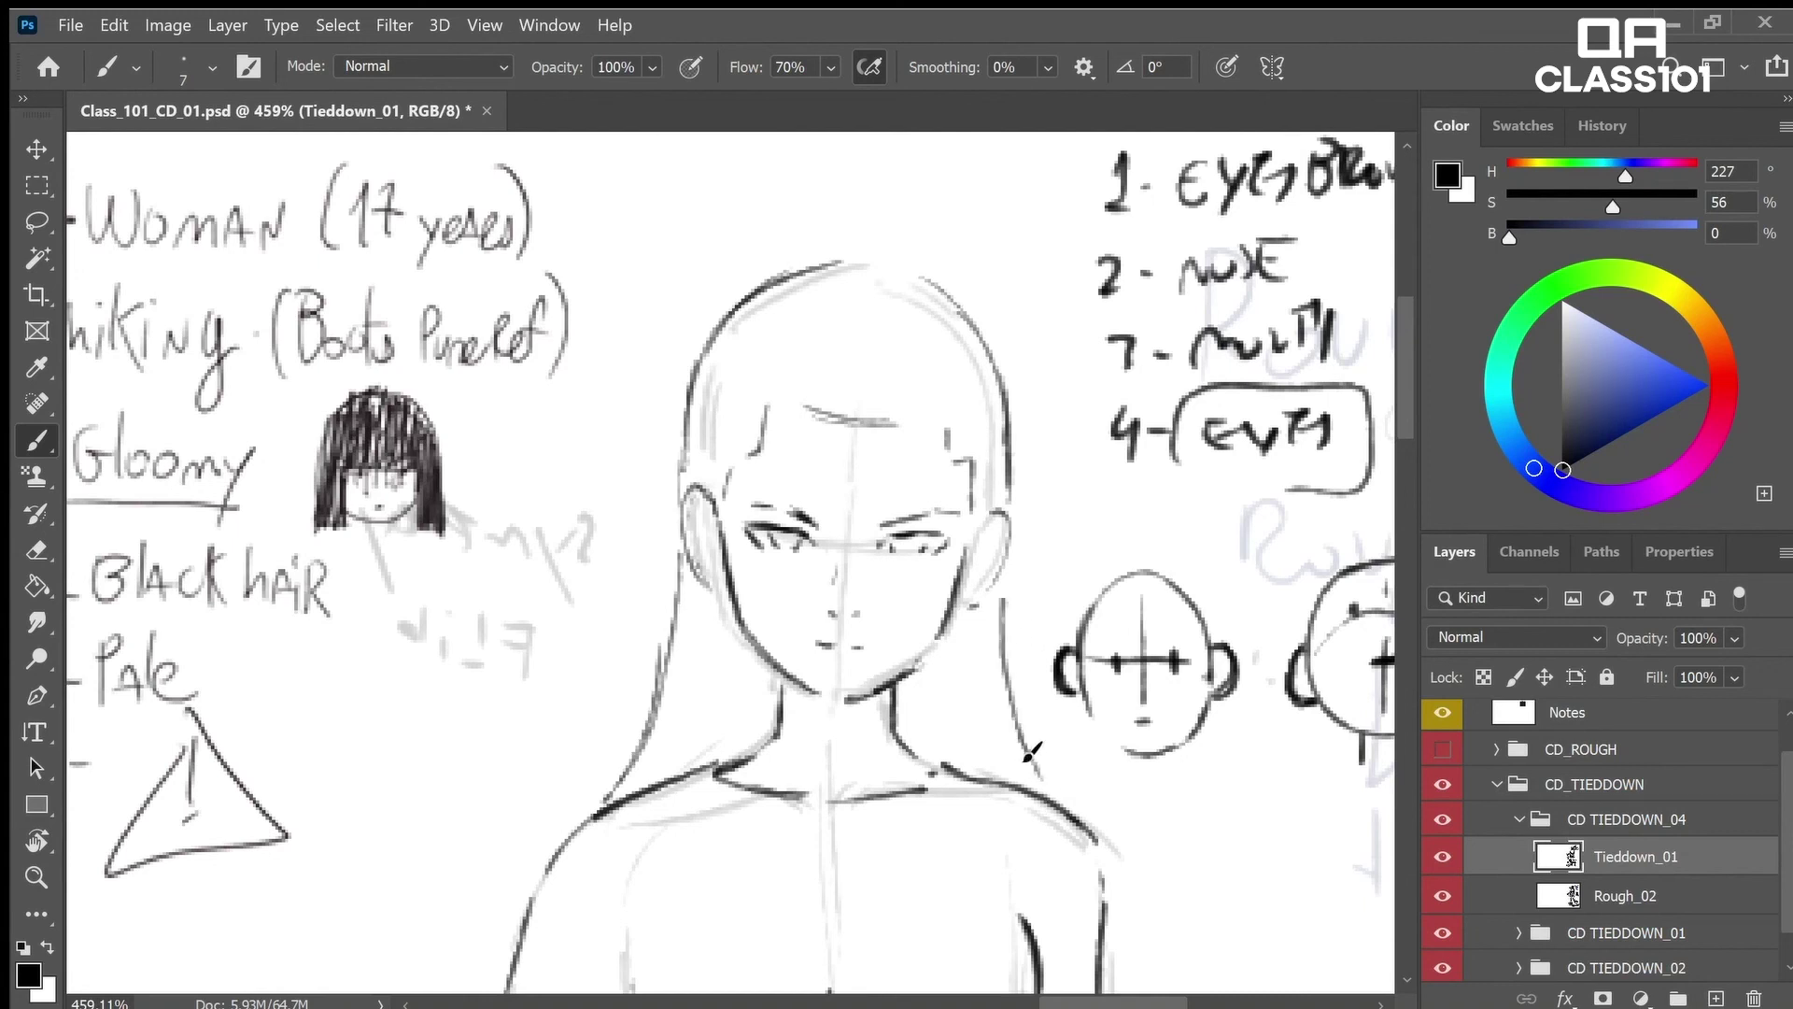
pyautogui.moveTo(1013, 654); pyautogui.dragTo(1044, 788)
pyautogui.moveTo(725, 342); pyautogui.dragTo(836, 264)
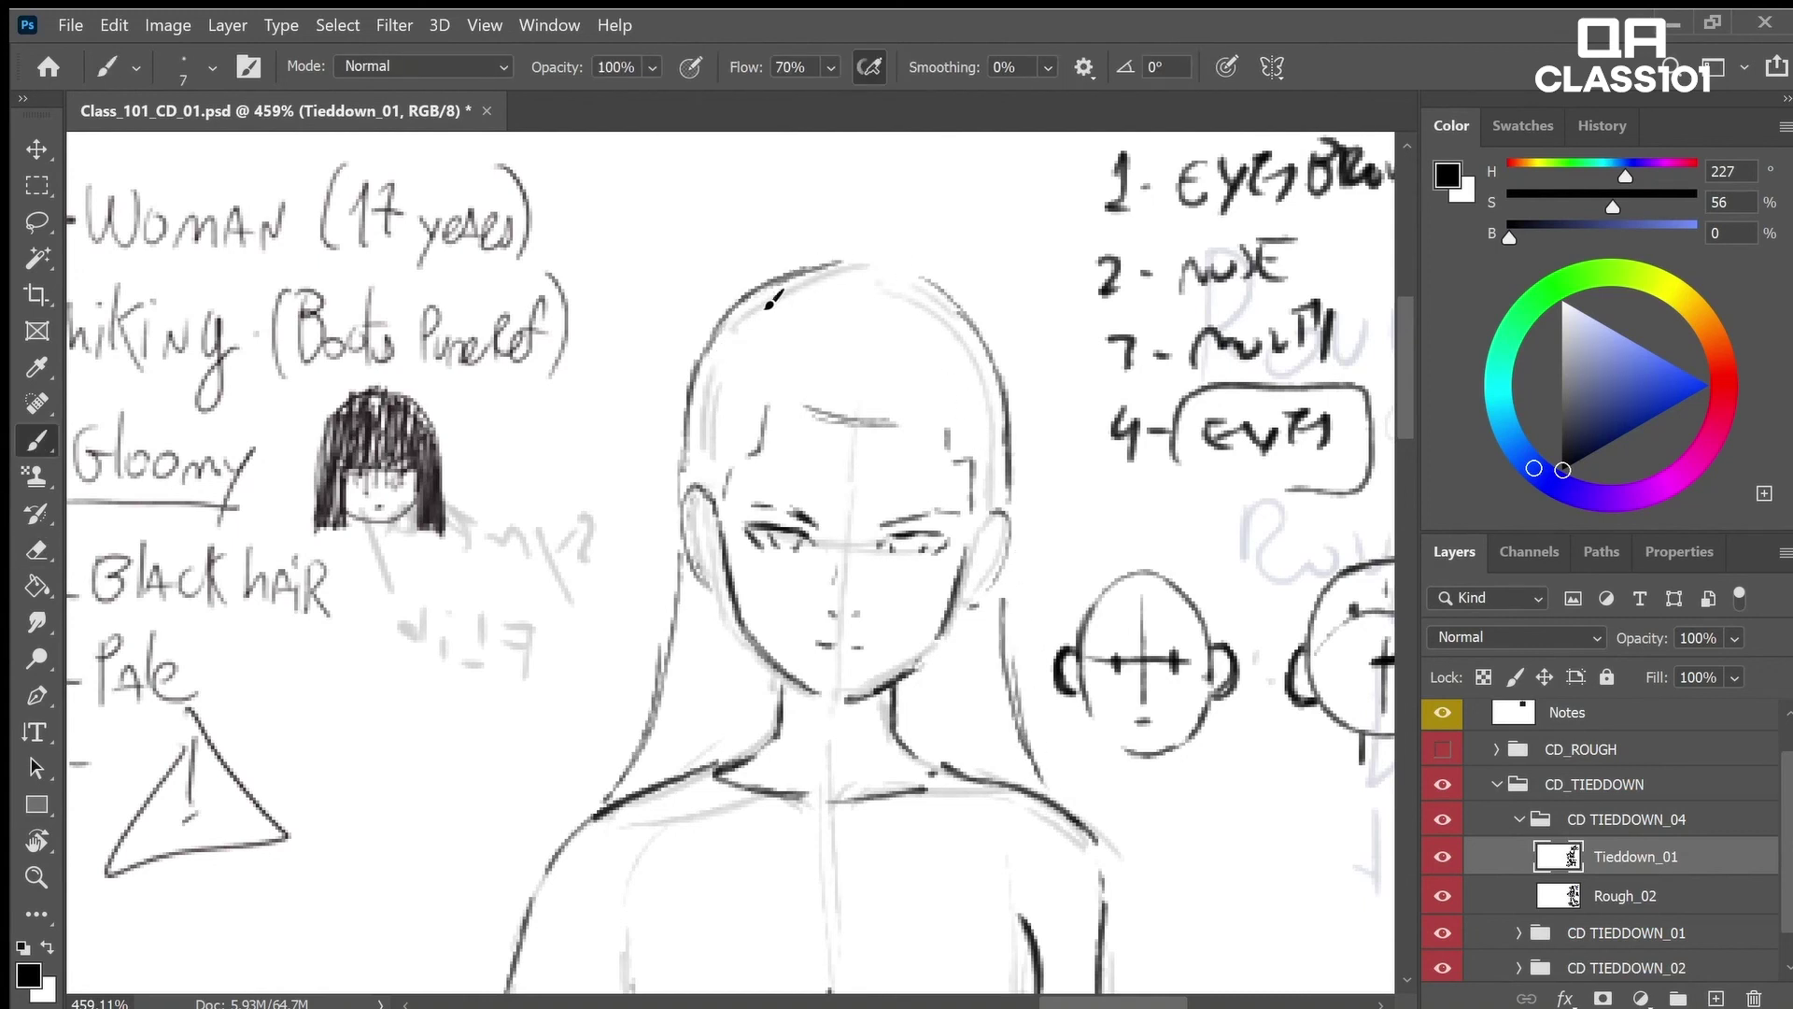
# Trim the hairline stroke on the forehead's left side and write the note "SHY" beneath the small black-hair sketch
pyautogui.press('e')
pyautogui.moveTo(769, 407)
pyautogui.mouseDown()
pyautogui.moveTo(745, 476)
pyautogui.moveTo(758, 454)
pyautogui.mouseUp()
pyautogui.press('b')
pyautogui.hotkey('ctrl', 'z')
pyautogui.press('e')
pyautogui.press('b')
pyautogui.moveTo(425, 609)
pyautogui.mouseDown()
pyautogui.moveTo(440, 670)
pyautogui.moveTo(464, 639)
pyautogui.moveTo(490, 672)
pyautogui.mouseUp()
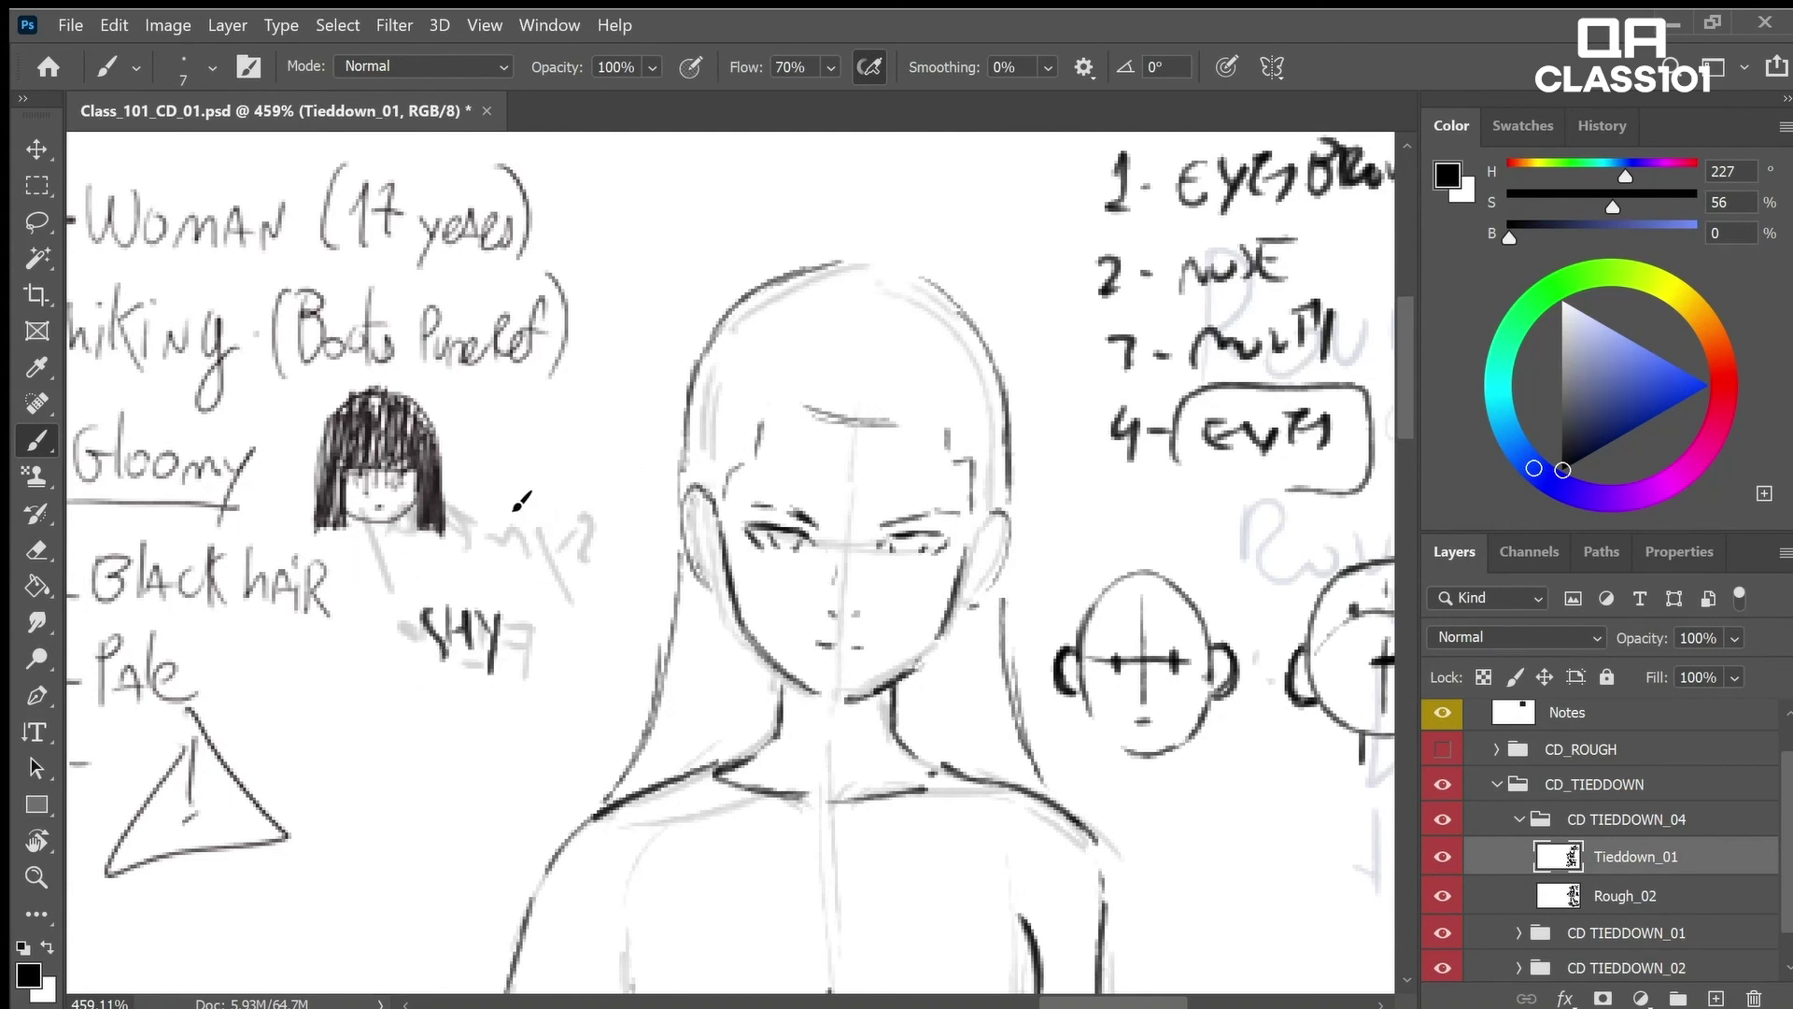
pyautogui.moveTo(344, 473)
pyautogui.mouseDown()
pyautogui.moveTo(338, 550)
pyautogui.moveTo(343, 482)
pyautogui.moveTo(410, 479)
pyautogui.moveTo(407, 570)
pyautogui.mouseUp()
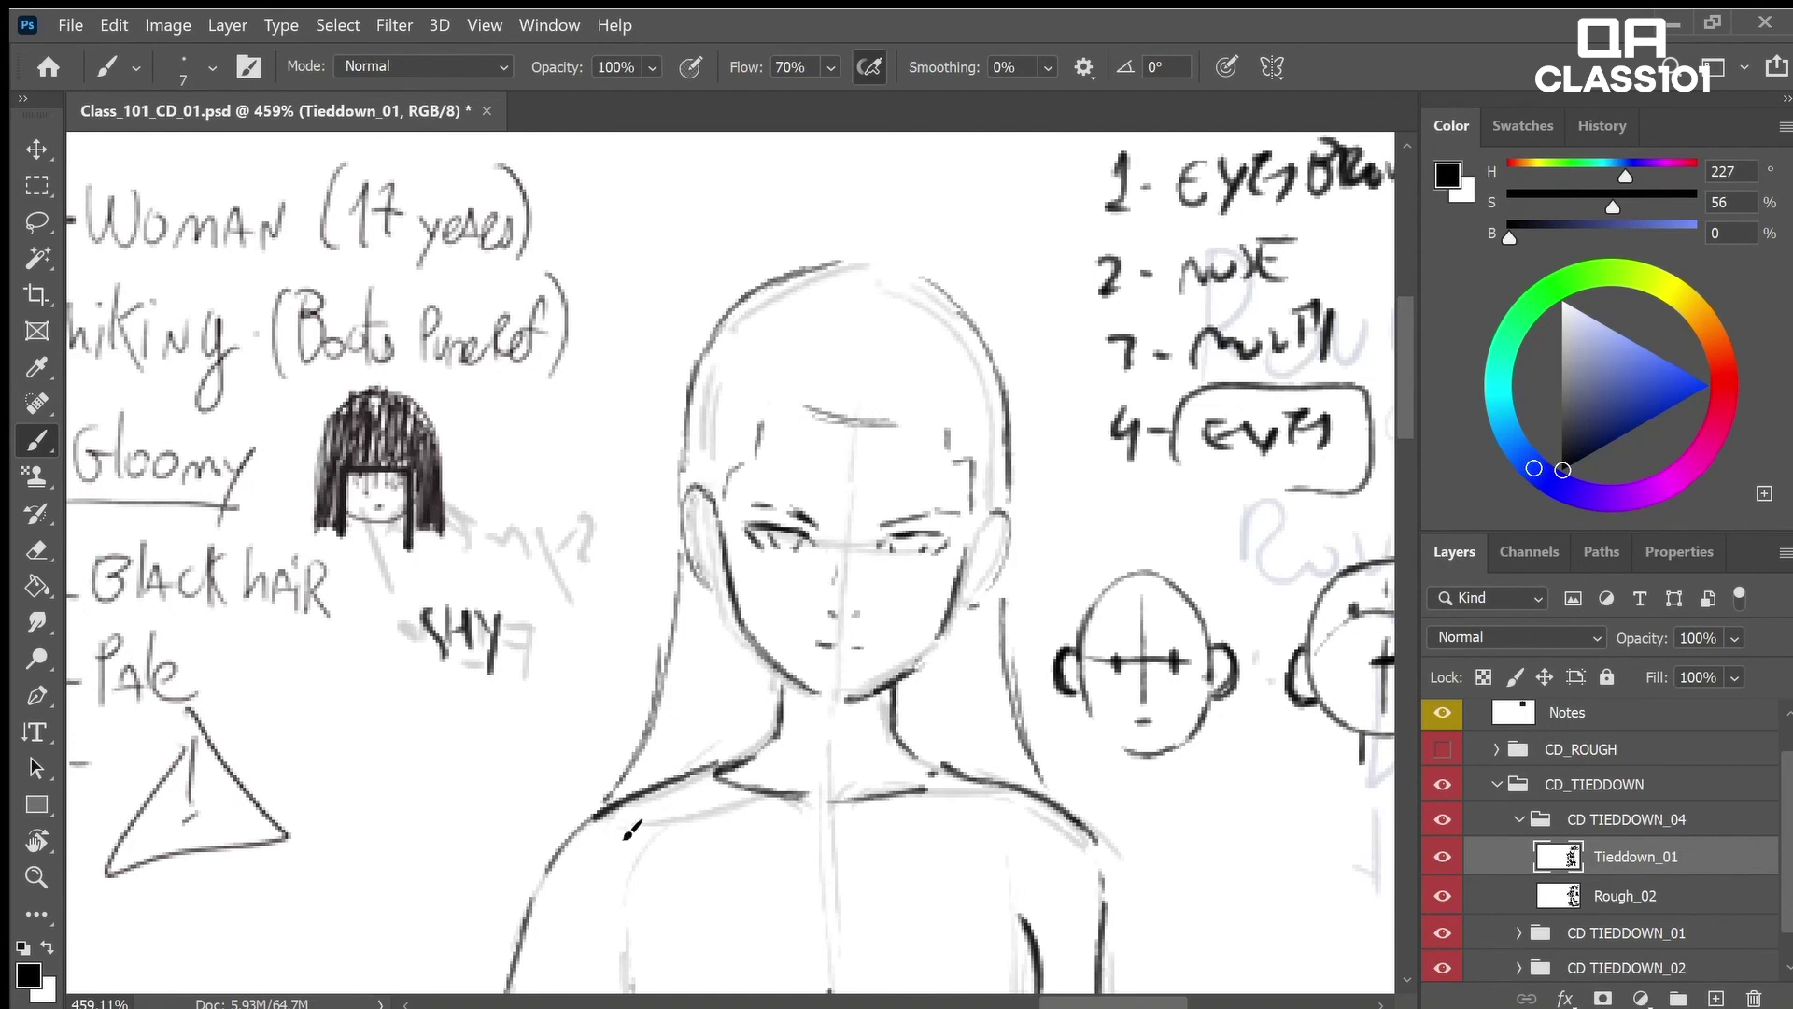
pyautogui.hotkey('ctrl', 'z')
pyautogui.hotkey('ctrl', 'z')
# Draw straight front locks down both sides of the face to the collar and erase the ear outlines the hair covers
pyautogui.moveTo(717, 761)
pyautogui.mouseDown()
pyautogui.moveTo(736, 464)
pyautogui.moveTo(733, 780)
pyautogui.mouseUp()
pyautogui.moveTo(953, 462); pyautogui.dragTo(962, 773)
pyautogui.press('e')
pyautogui.moveTo(696, 490); pyautogui.dragTo(700, 597)
pyautogui.press('b')
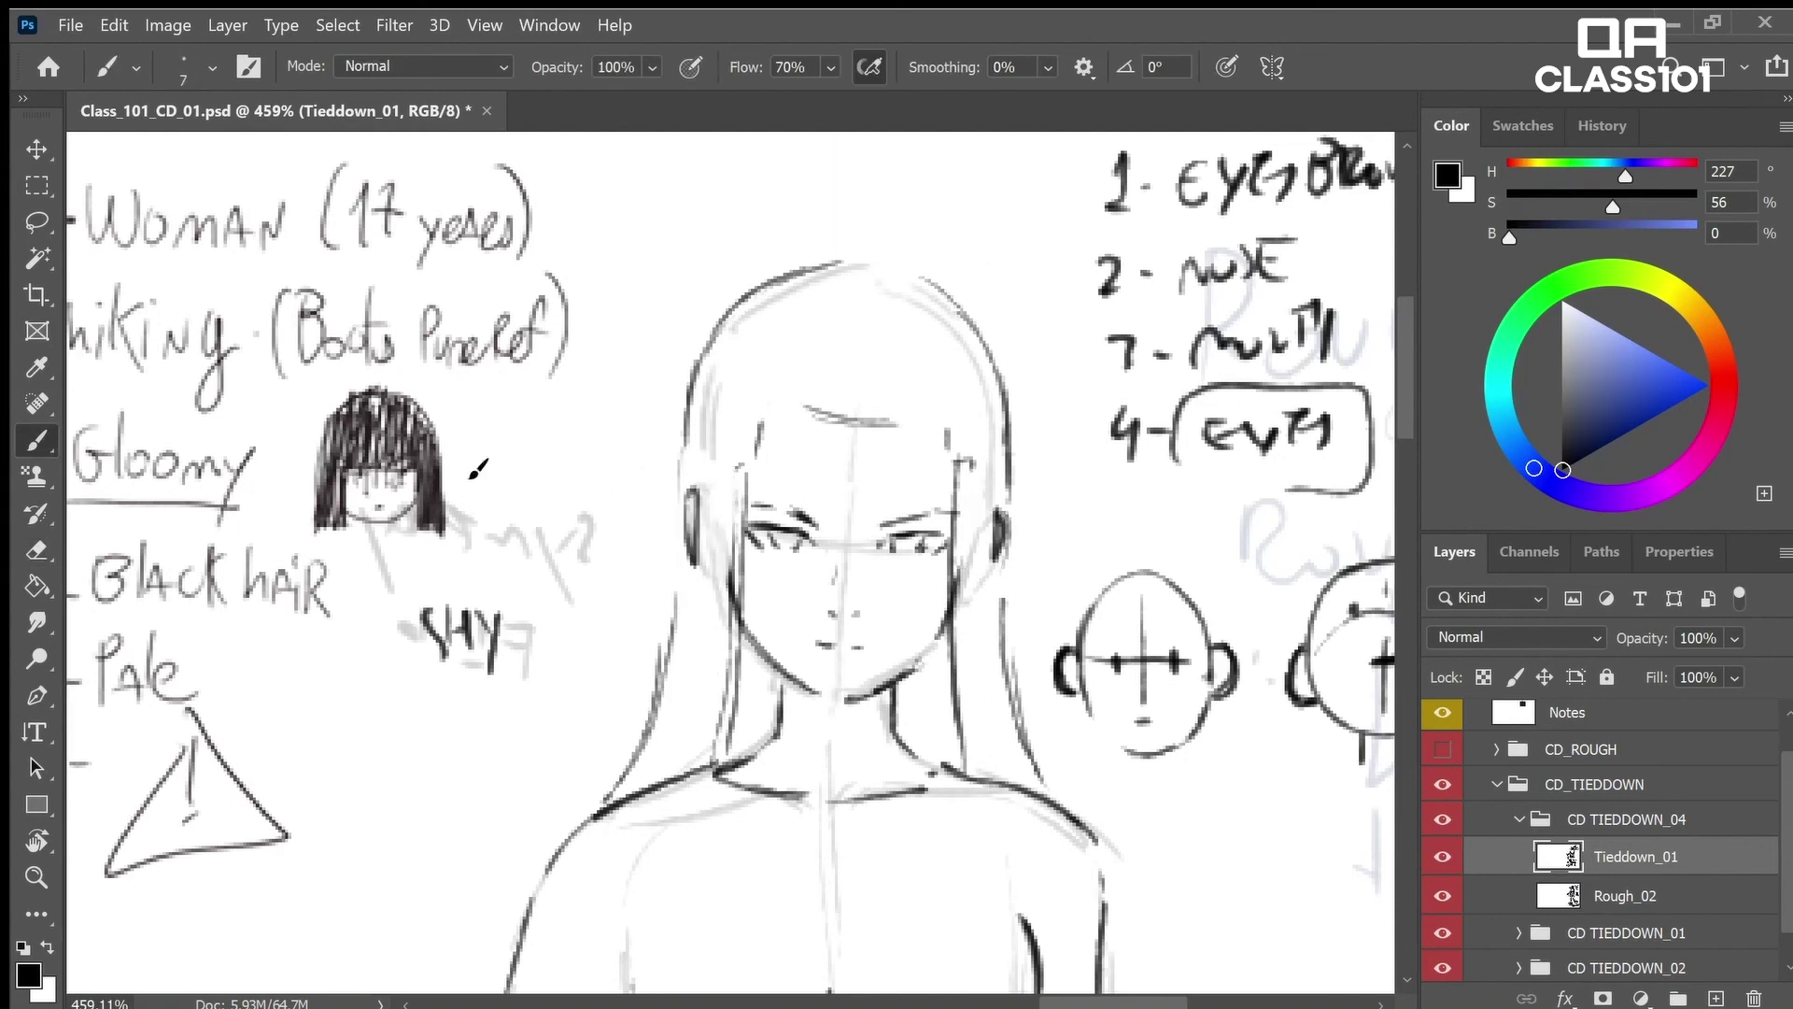
# Examine the fringes and hairstyles of the other tied-down characters for comparison
pyautogui.press('z')
pyautogui.moveTo(828, 472); pyautogui.dragTo(770, 480)
pyautogui.press('space')
pyautogui.moveTo(362, 441); pyautogui.dragTo(513, 457)
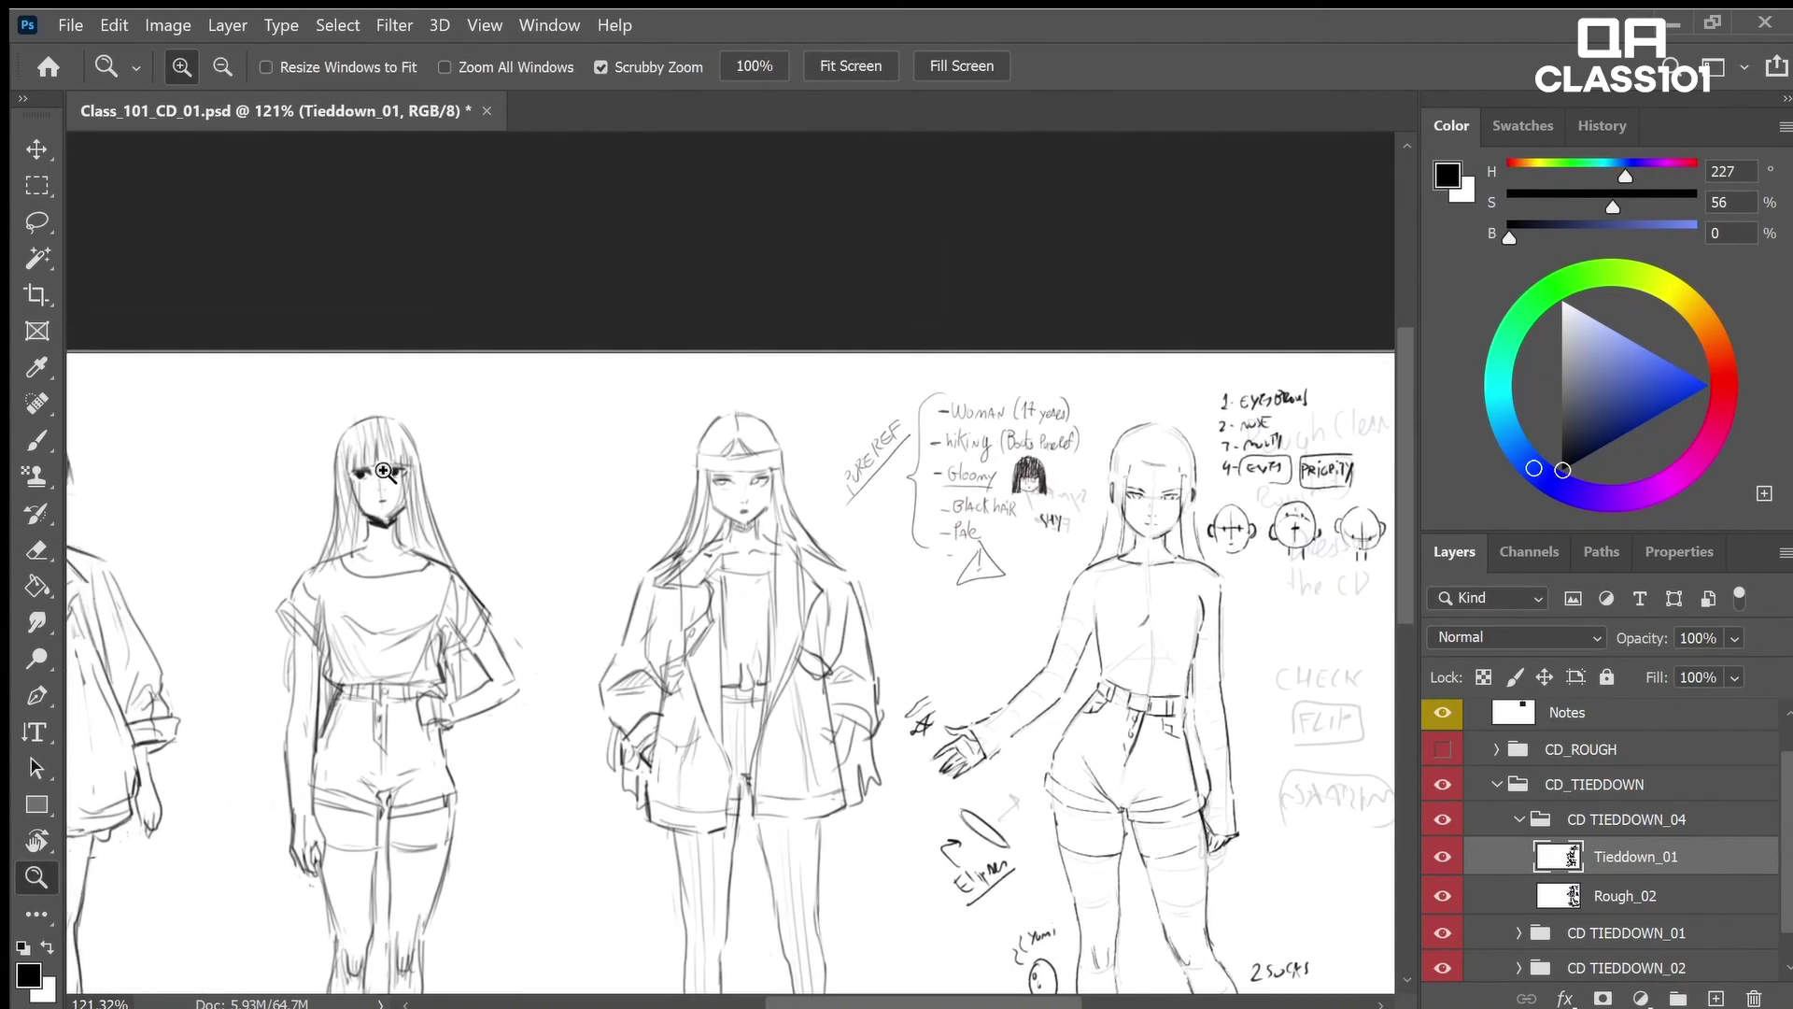
pyautogui.moveTo(392, 472); pyautogui.dragTo(822, 448)
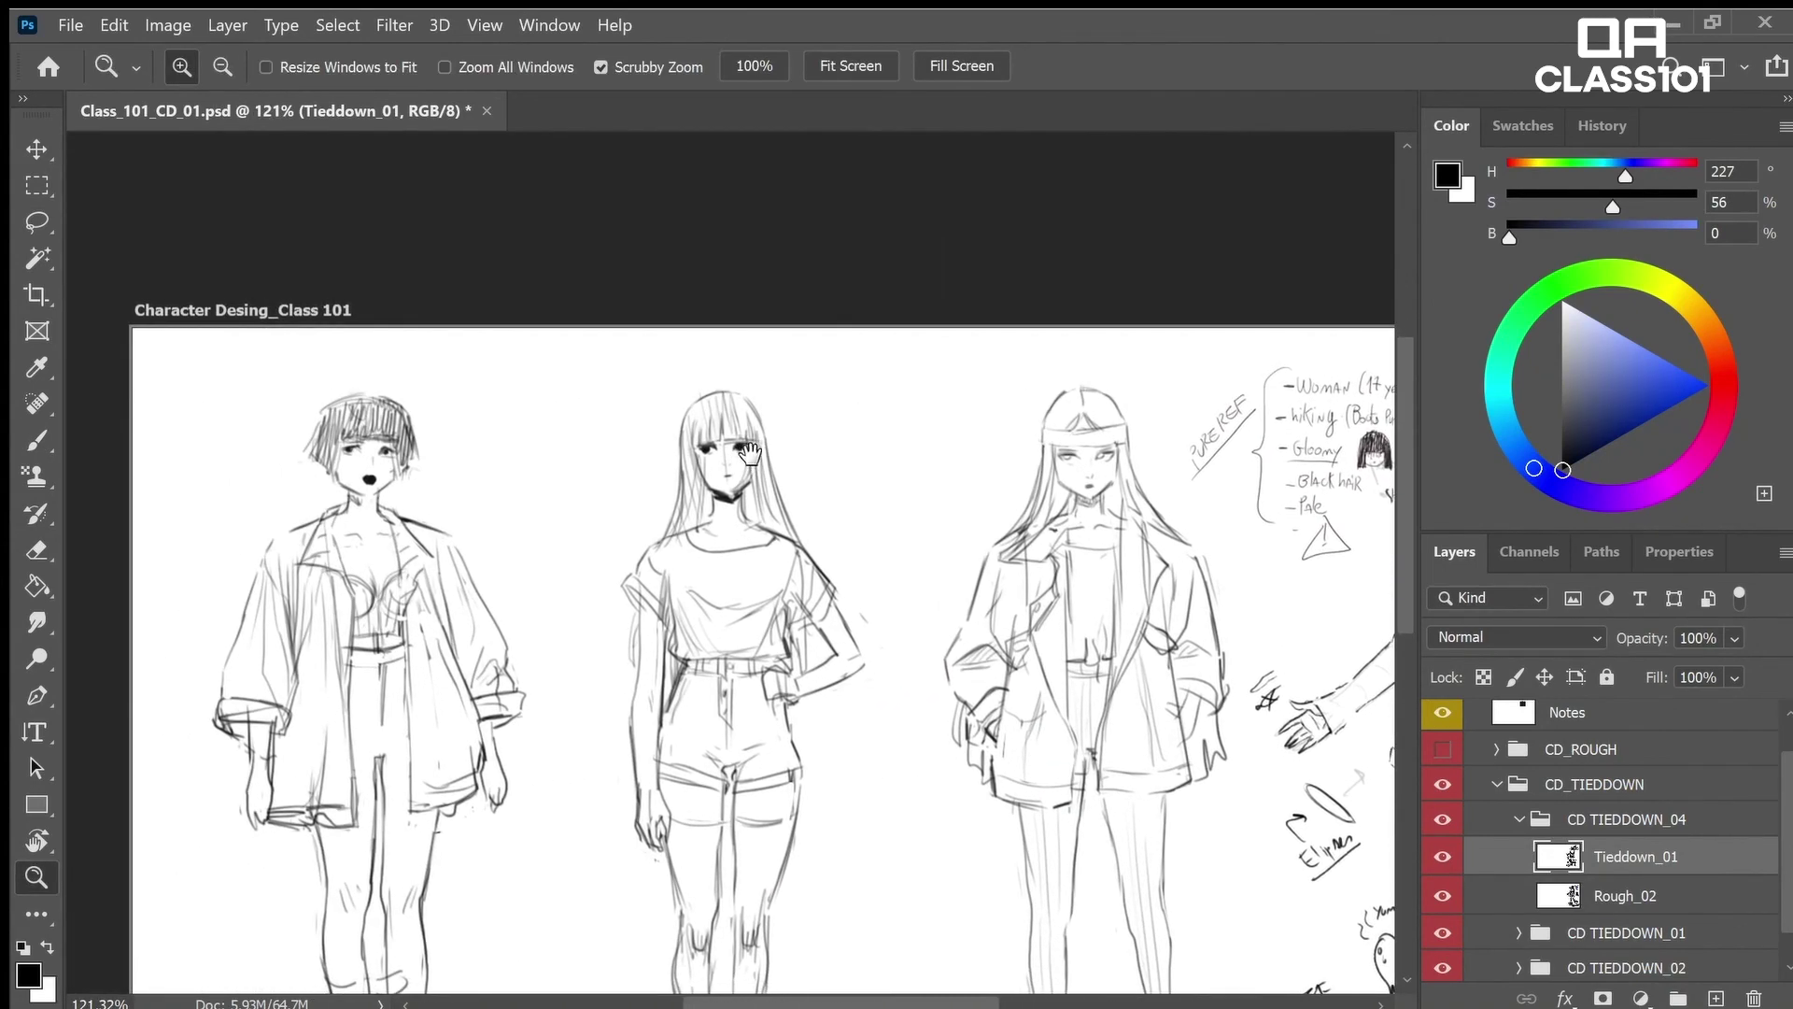
pyautogui.moveTo(1229, 422); pyautogui.dragTo(793, 518)
pyautogui.moveTo(1083, 568); pyautogui.dragTo(1091, 534)
# Draw a blunt fringe with vertical strands just above the eyes, clear the old forehead guide strokes and redraw the crown's left outline
pyautogui.press('b')
pyautogui.moveTo(864, 478)
pyautogui.mouseDown()
pyautogui.moveTo(863, 539)
pyautogui.moveTo(912, 543)
pyautogui.moveTo(860, 548)
pyautogui.moveTo(908, 549)
pyautogui.mouseUp()
pyautogui.moveTo(912, 466)
pyautogui.mouseDown()
pyautogui.moveTo(904, 531)
pyautogui.moveTo(954, 534)
pyautogui.mouseUp()
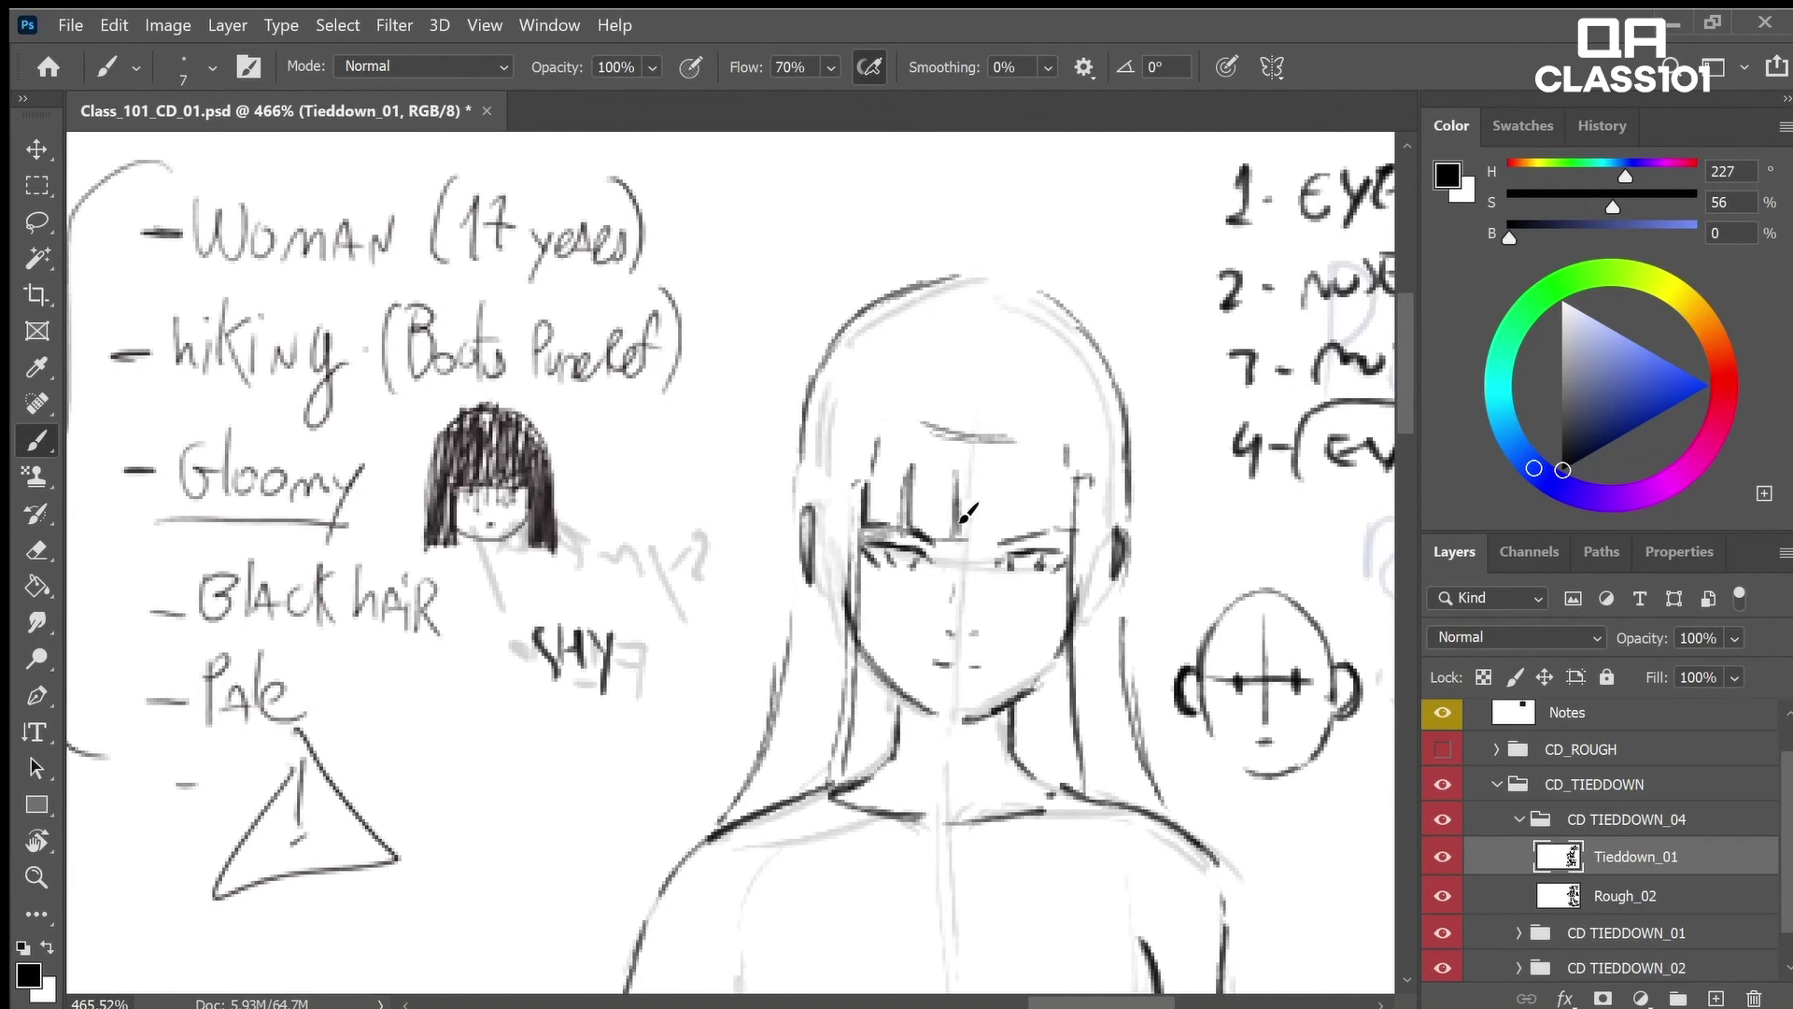
pyautogui.moveTo(968, 464)
pyautogui.mouseDown()
pyautogui.moveTo(968, 530)
pyautogui.moveTo(1046, 536)
pyautogui.moveTo(983, 545)
pyautogui.mouseUp()
pyautogui.moveTo(1039, 467); pyautogui.dragTo(1041, 529)
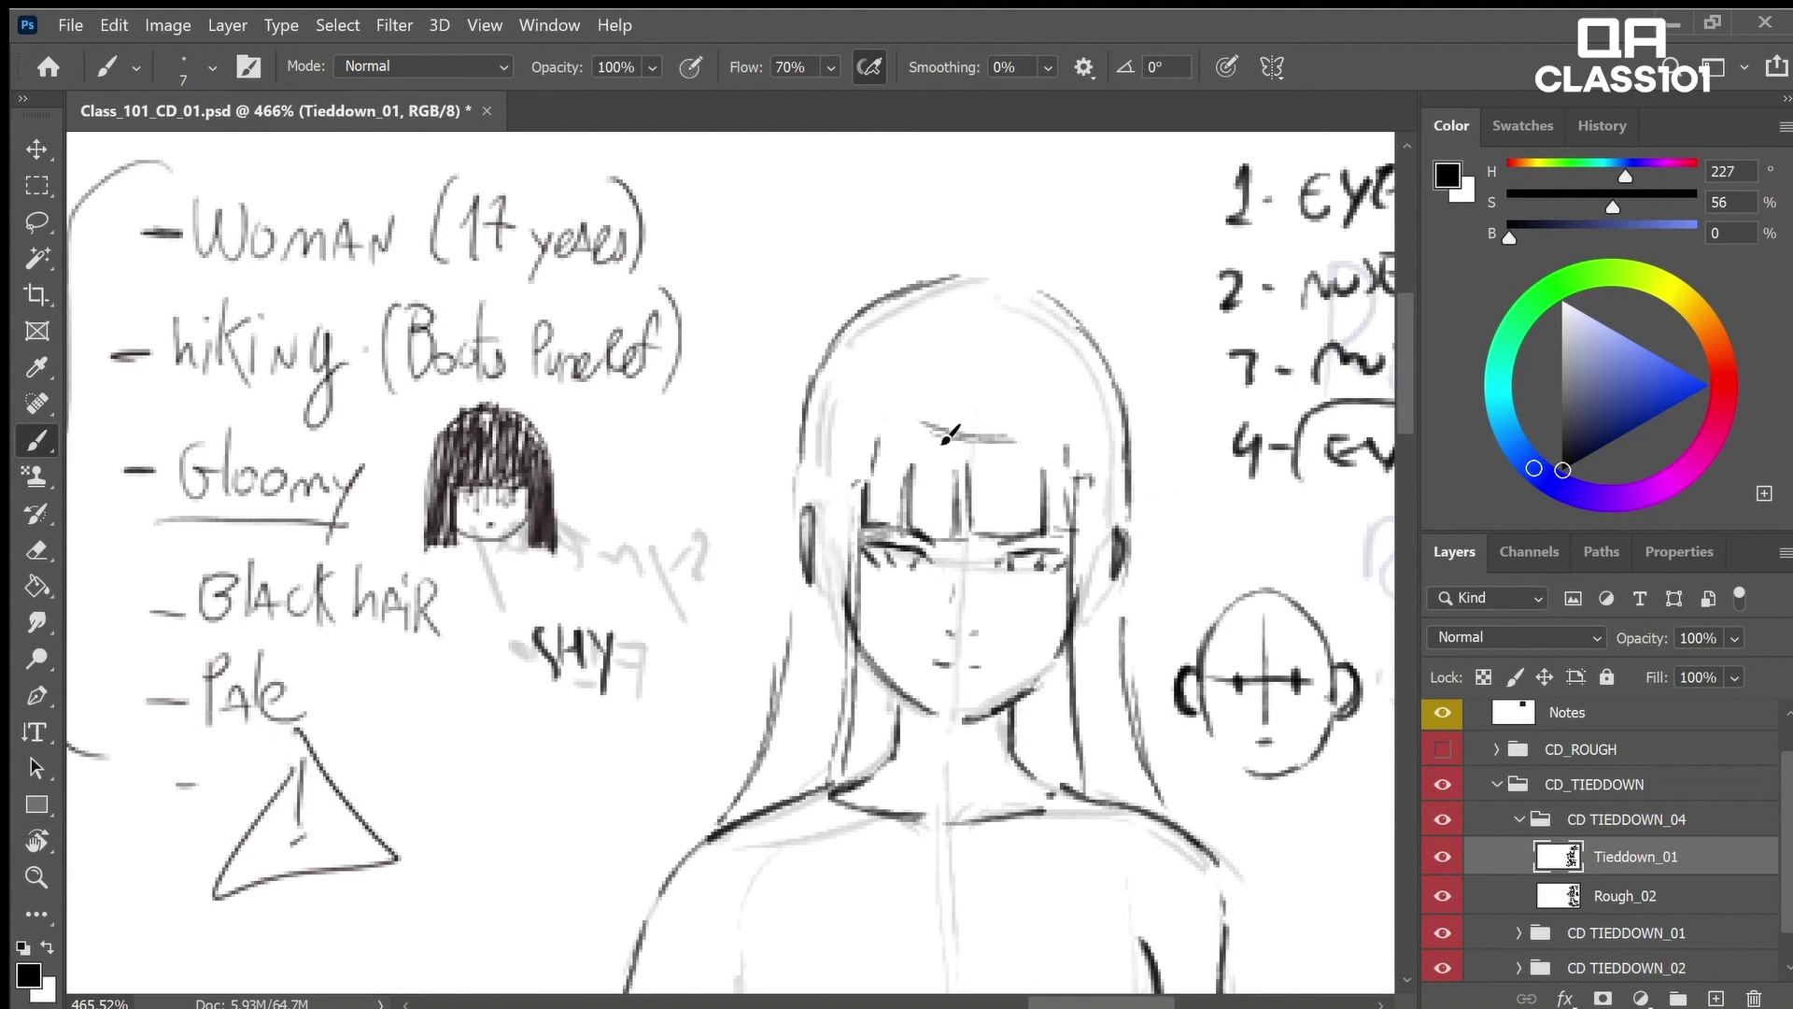
pyautogui.hotkey('ctrl', 'z')
pyautogui.hotkey('ctrl', 'z')
pyautogui.moveTo(822, 359)
pyautogui.mouseDown()
pyautogui.moveTo(889, 309)
pyautogui.moveTo(865, 339)
pyautogui.moveTo(941, 289)
pyautogui.mouseUp()
pyautogui.moveTo(809, 425); pyautogui.dragTo(793, 495)
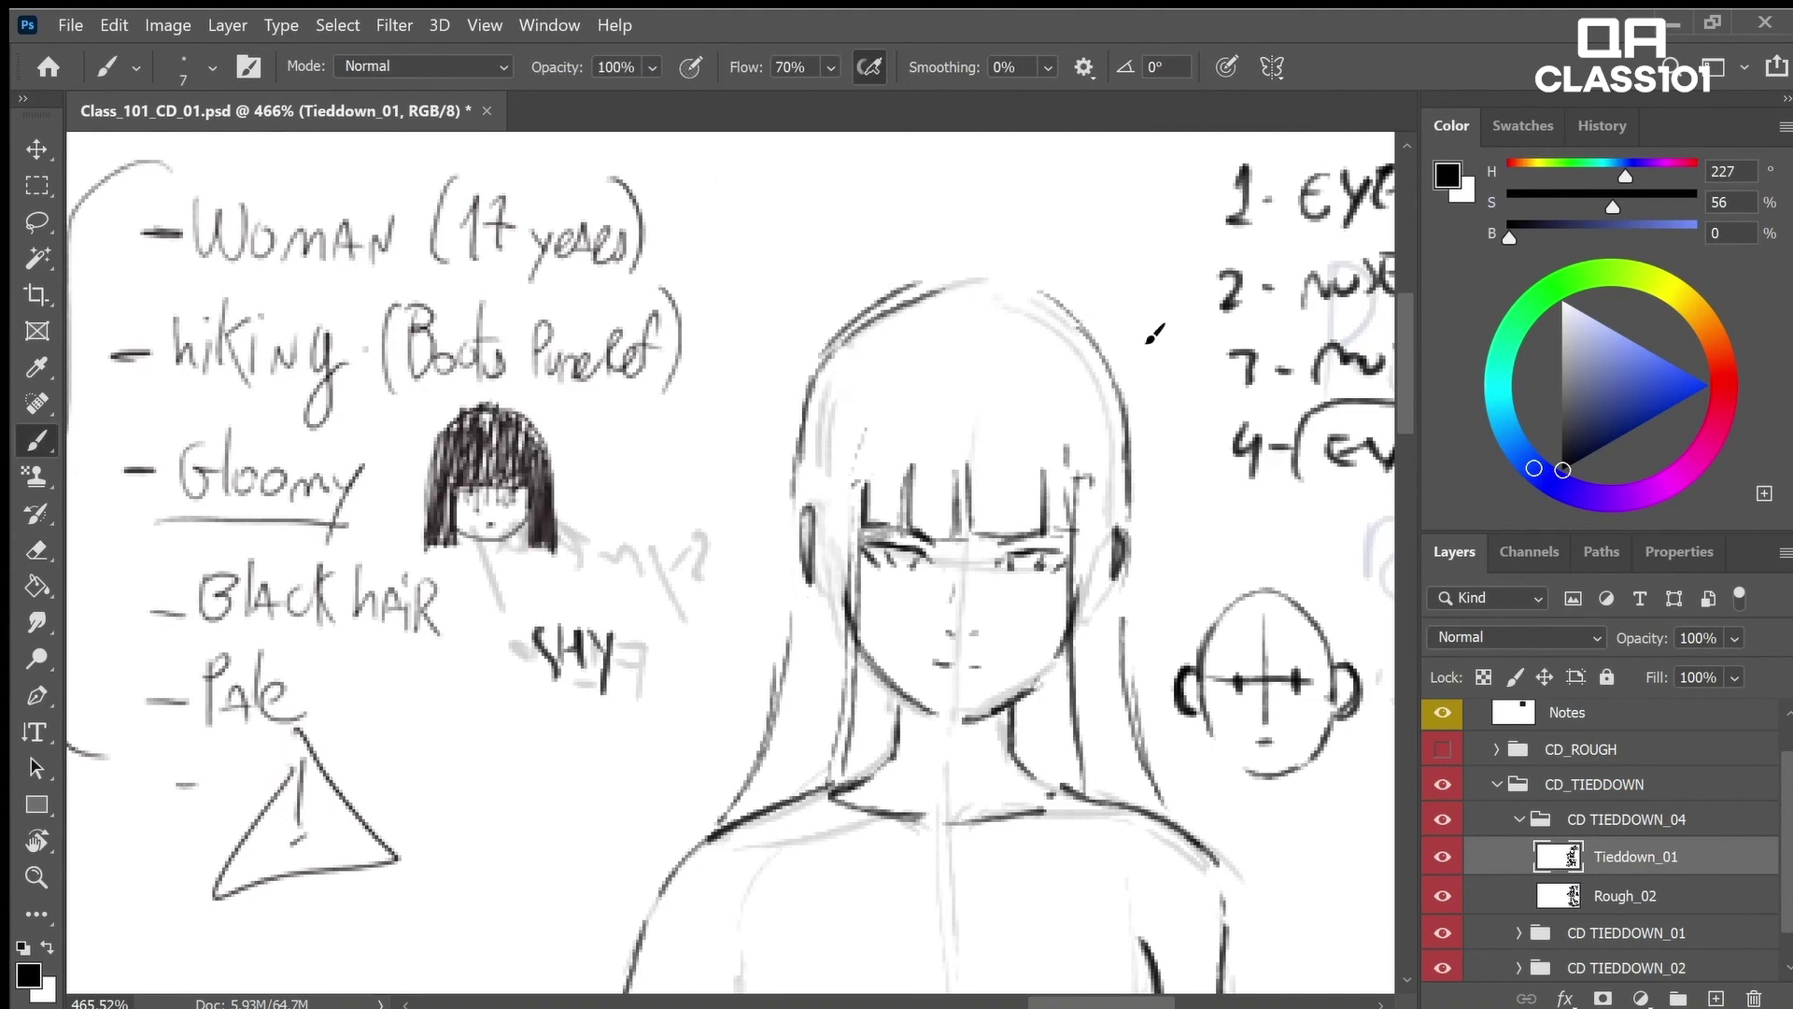
# Hide the Rough_02 layer and complete the hair outline over the crown
pyautogui.press('z')
pyautogui.moveTo(1091, 675); pyautogui.dragTo(943, 675)
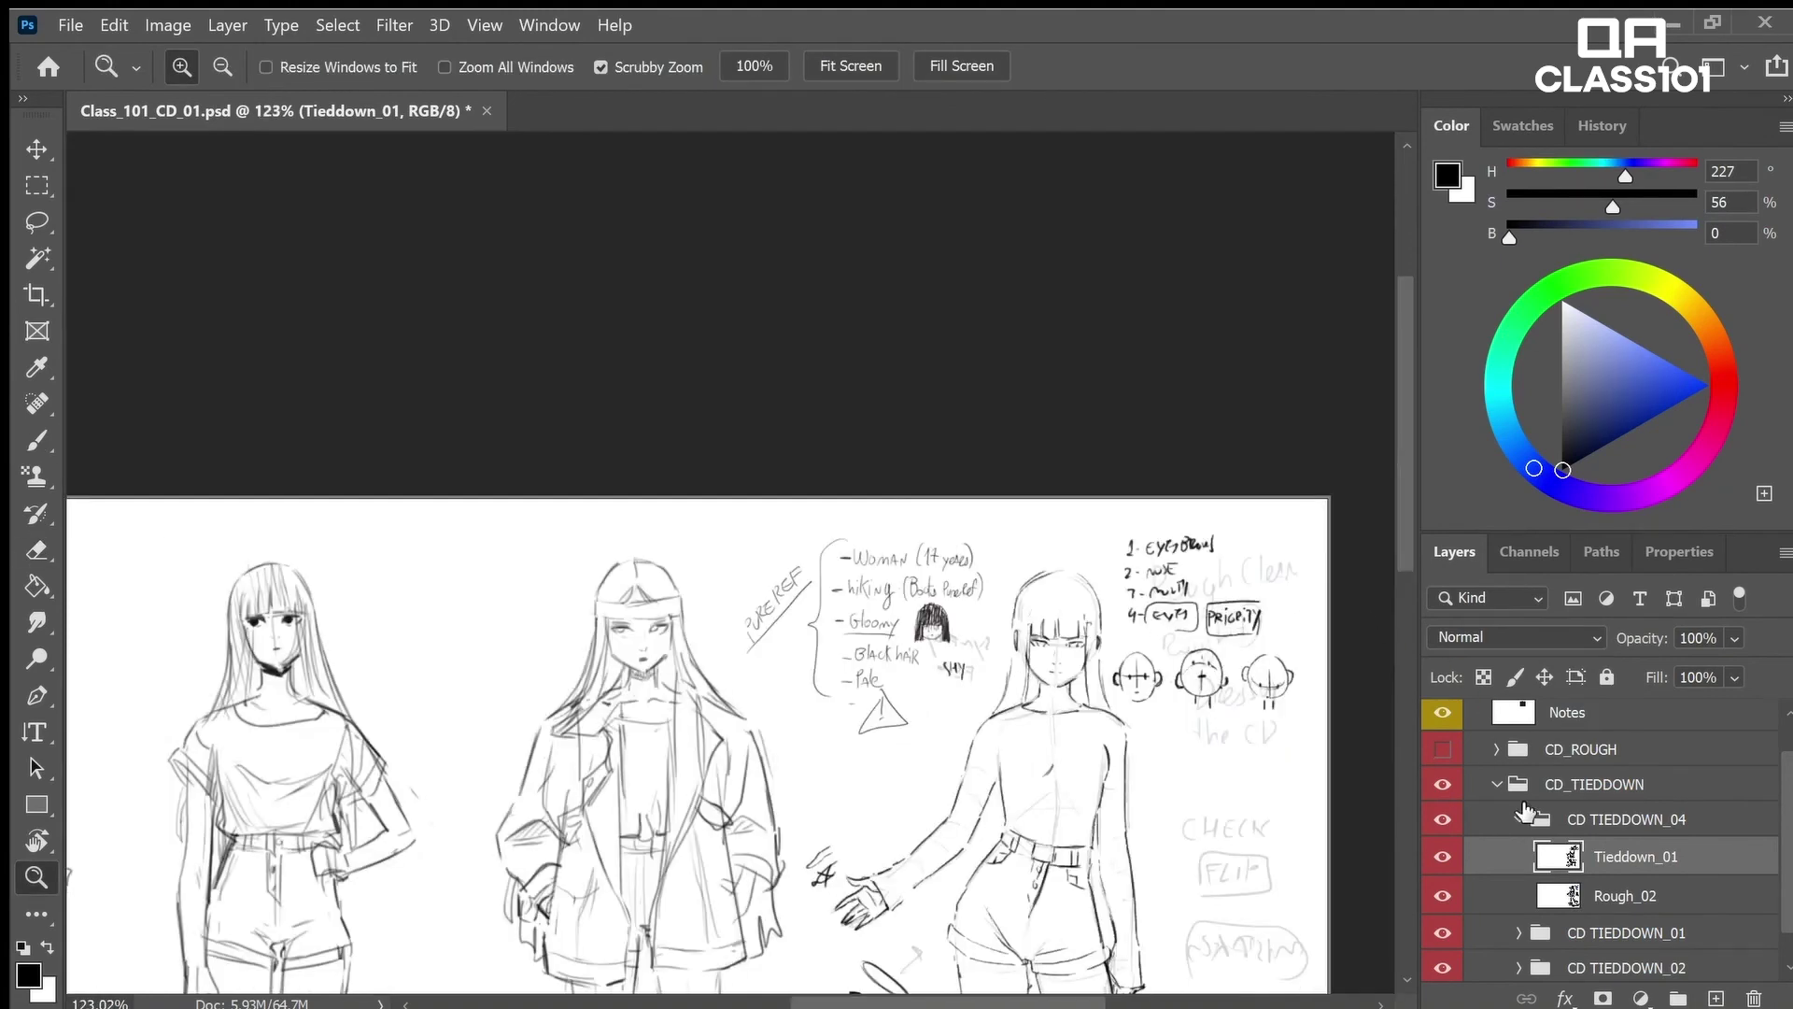
pyautogui.click(1443, 895)
pyautogui.scroll(4, 1047, 577)
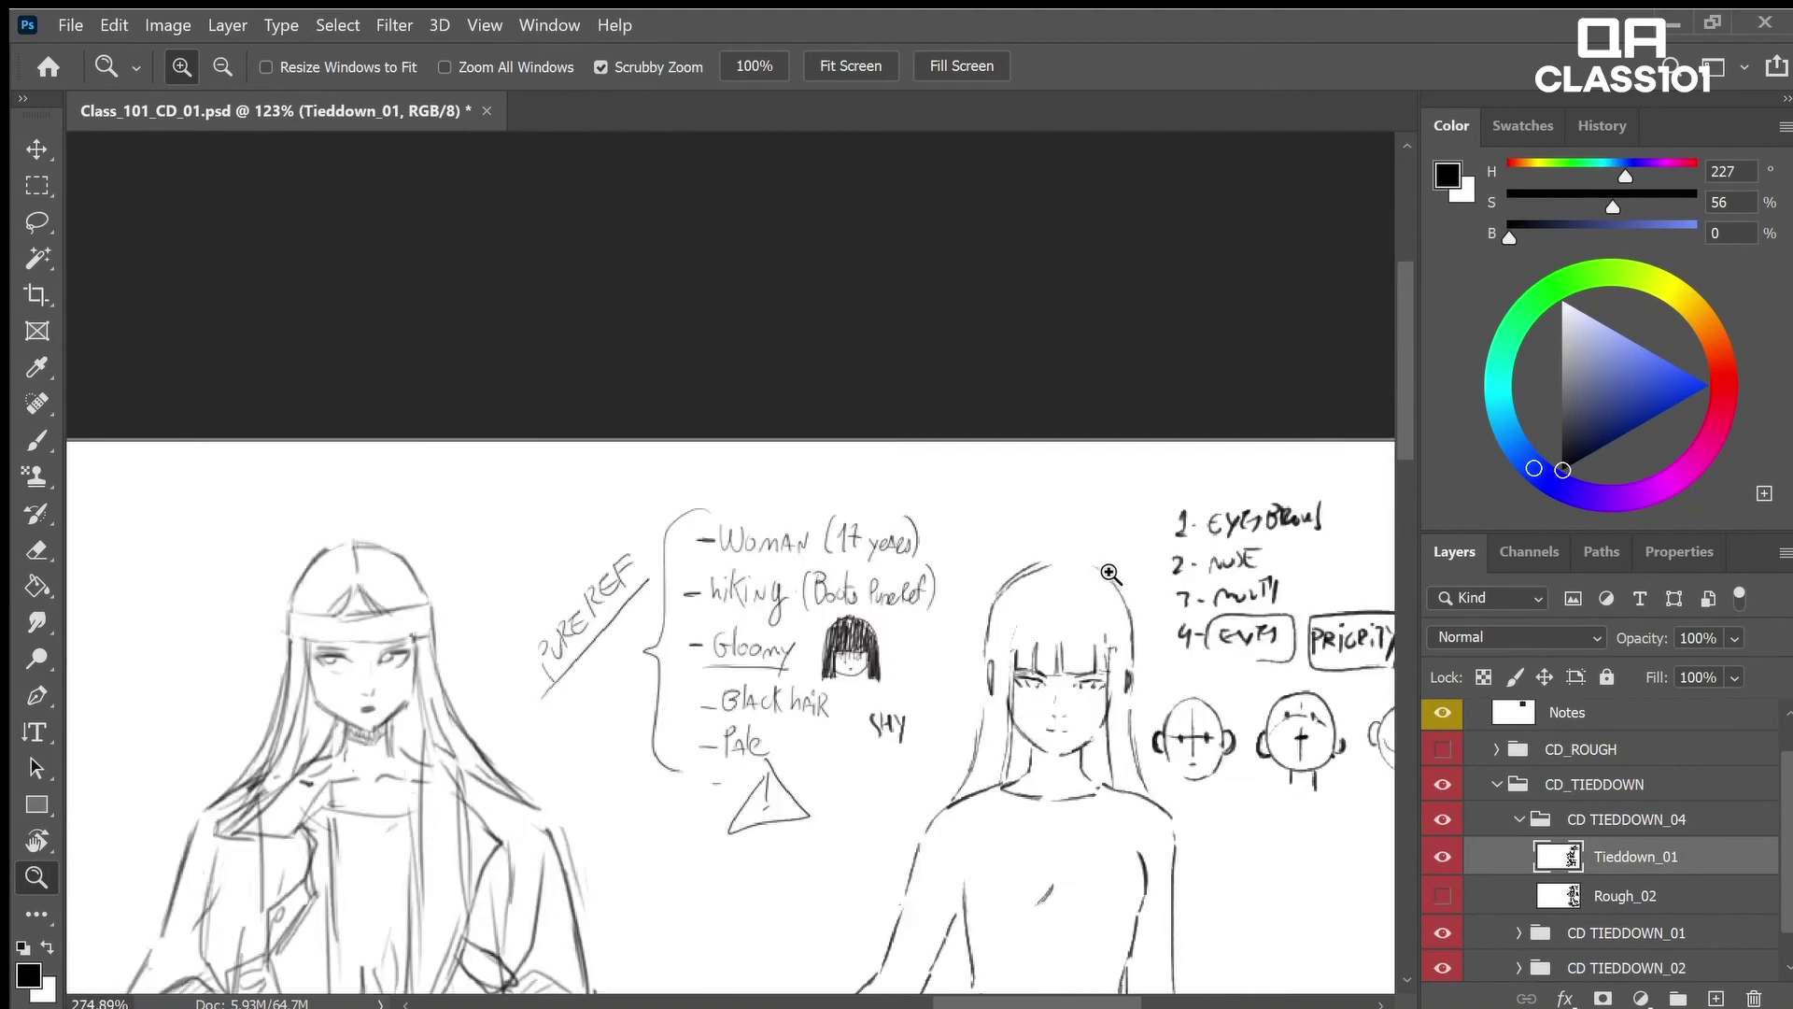
pyautogui.press('b')
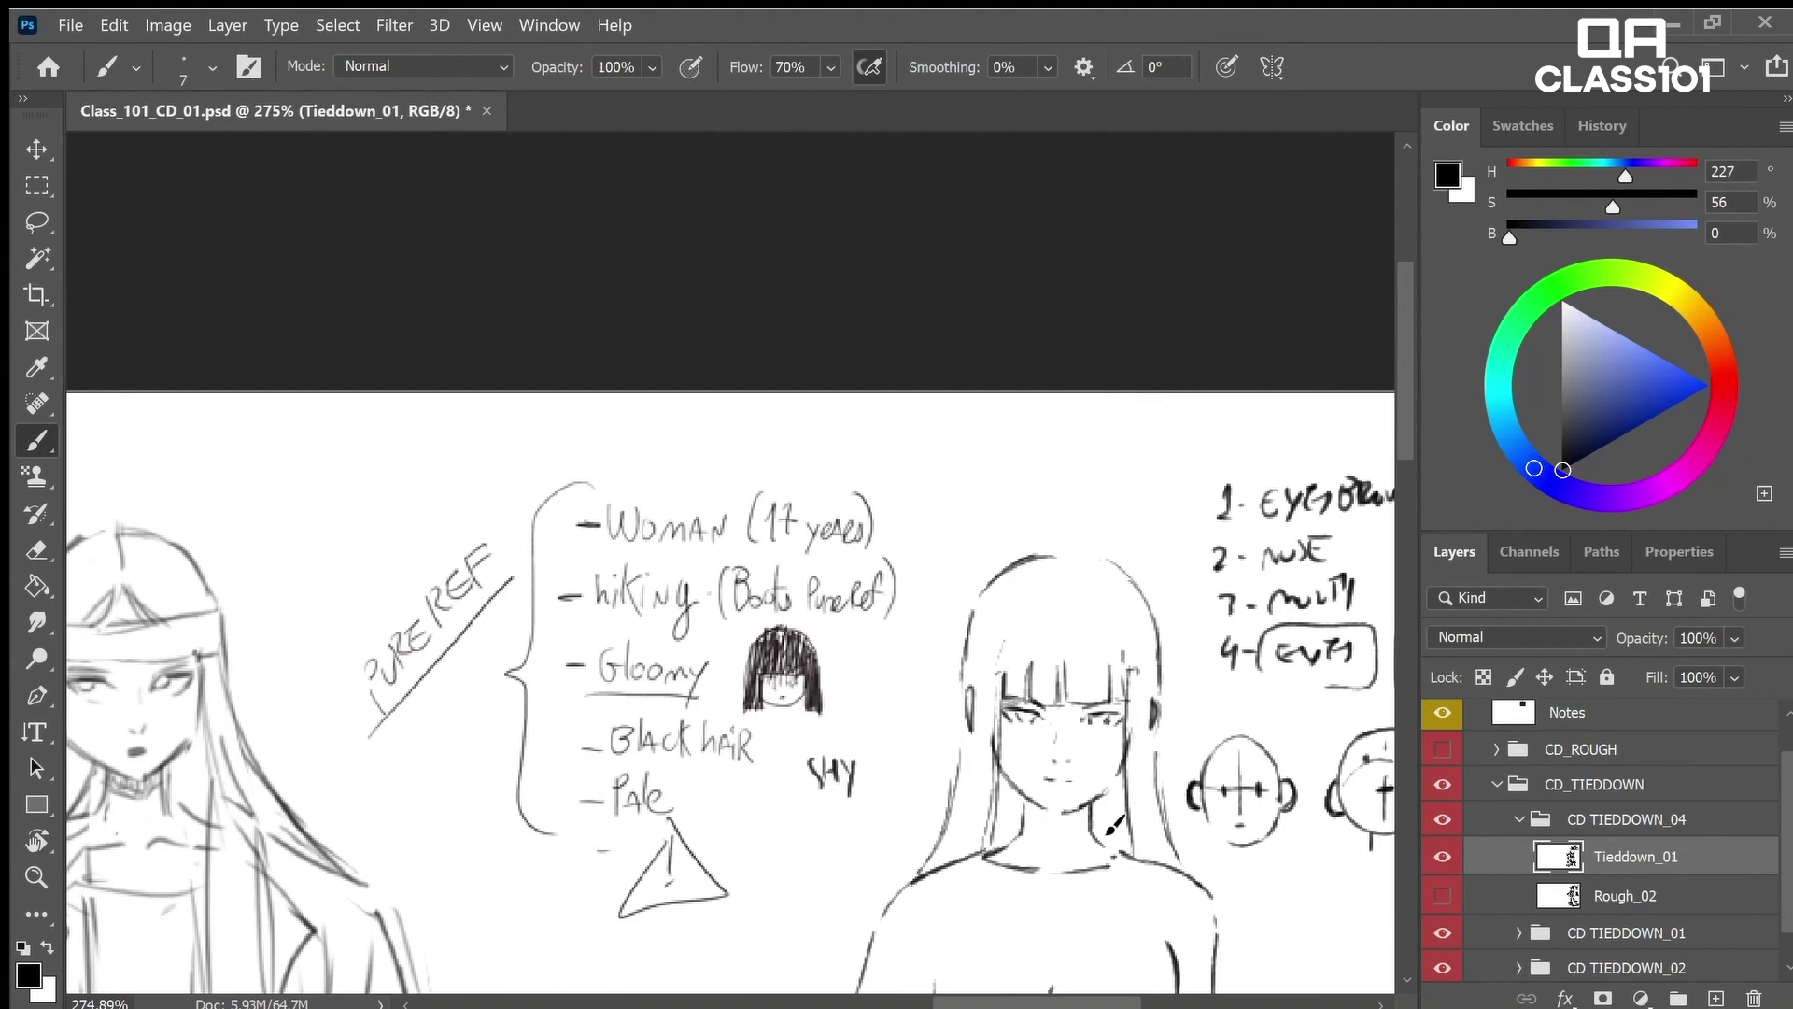
# Draw the long hair falling behind the shoulders and arms down to the waist on both sides of the torso
pyautogui.press('z')
pyautogui.scroll(-4, 1120, 822)
pyautogui.press('b')
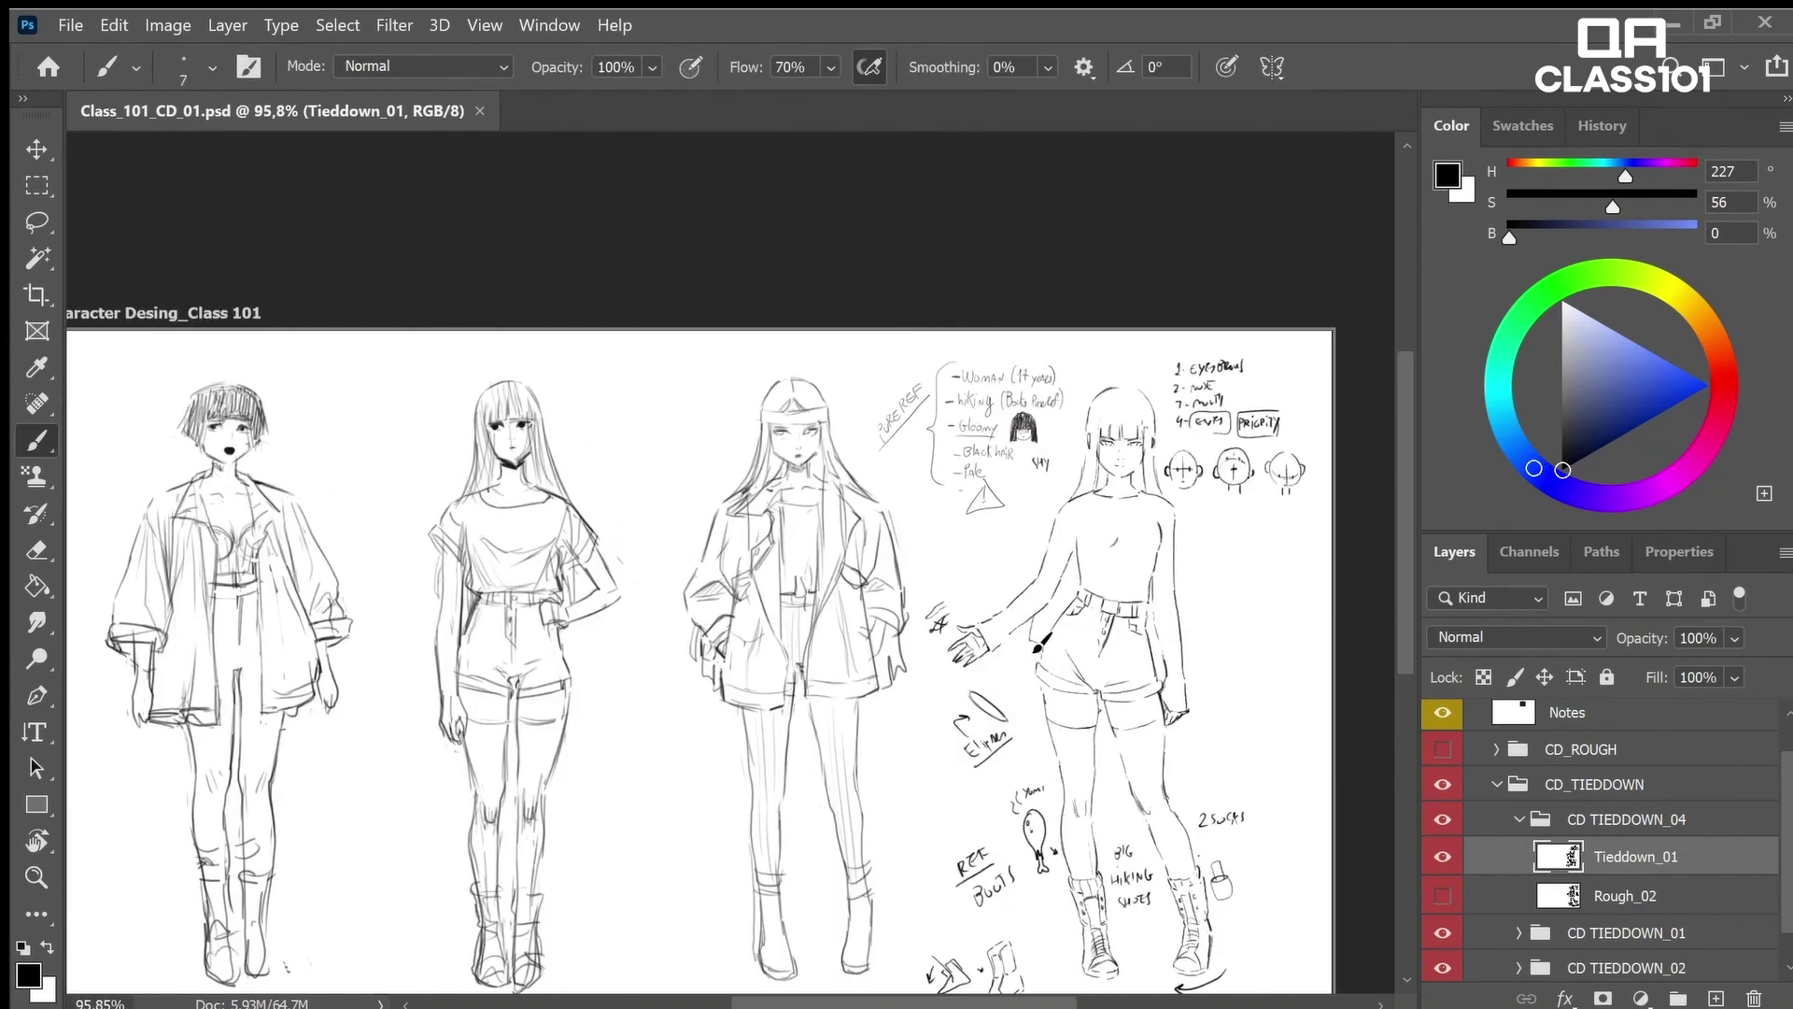
pyautogui.moveTo(1036, 648); pyautogui.dragTo(1040, 625)
pyautogui.press('z')
pyautogui.scroll(3, 1083, 485)
pyautogui.press('b')
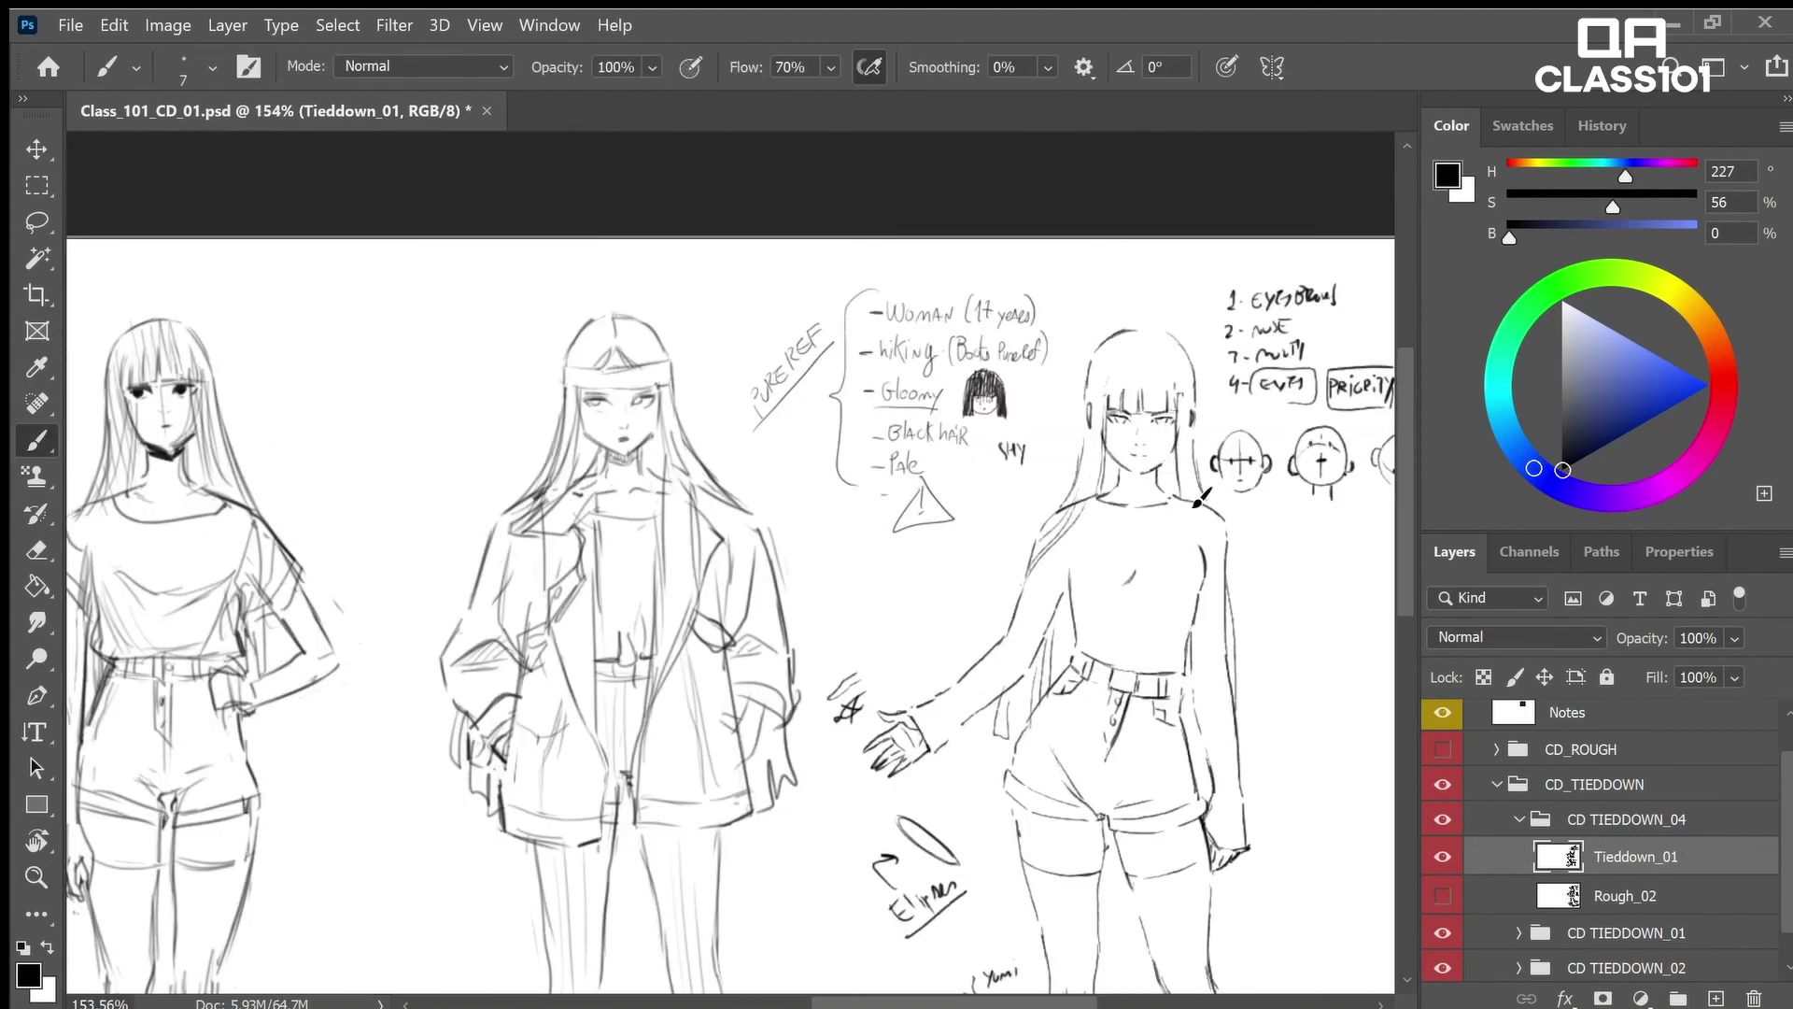
pyautogui.press('e')
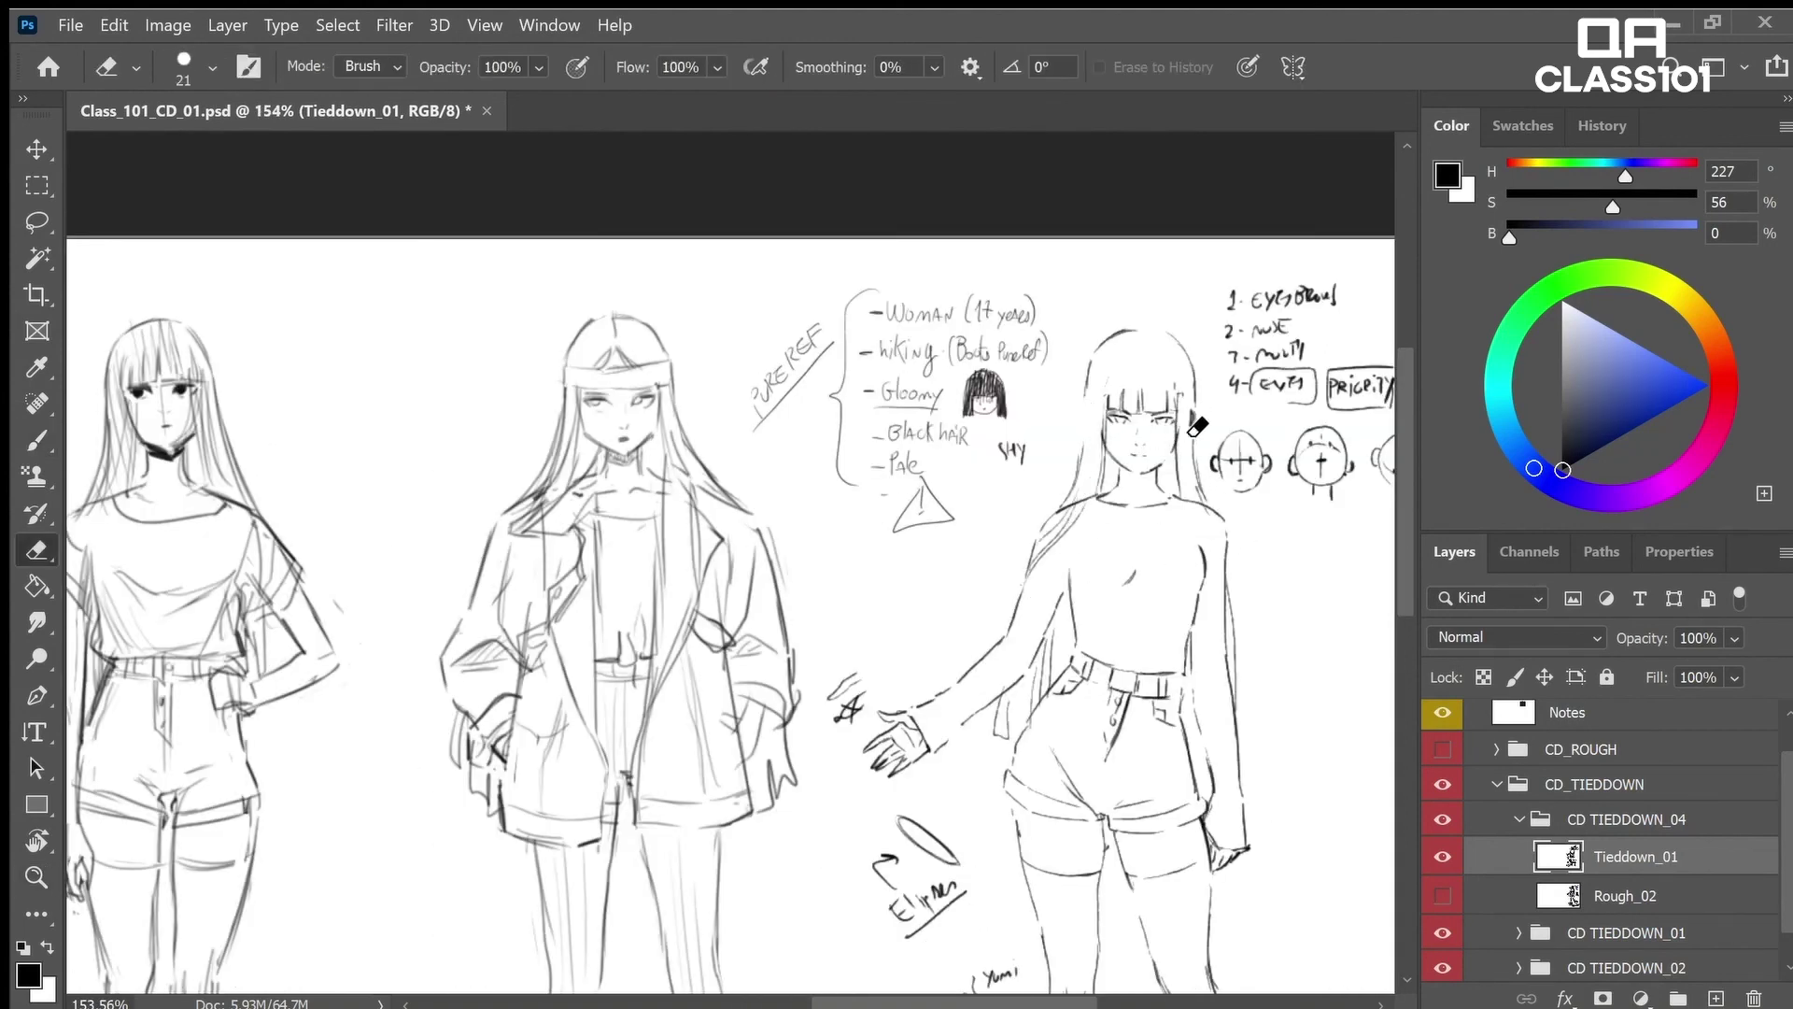
pyautogui.press('b')
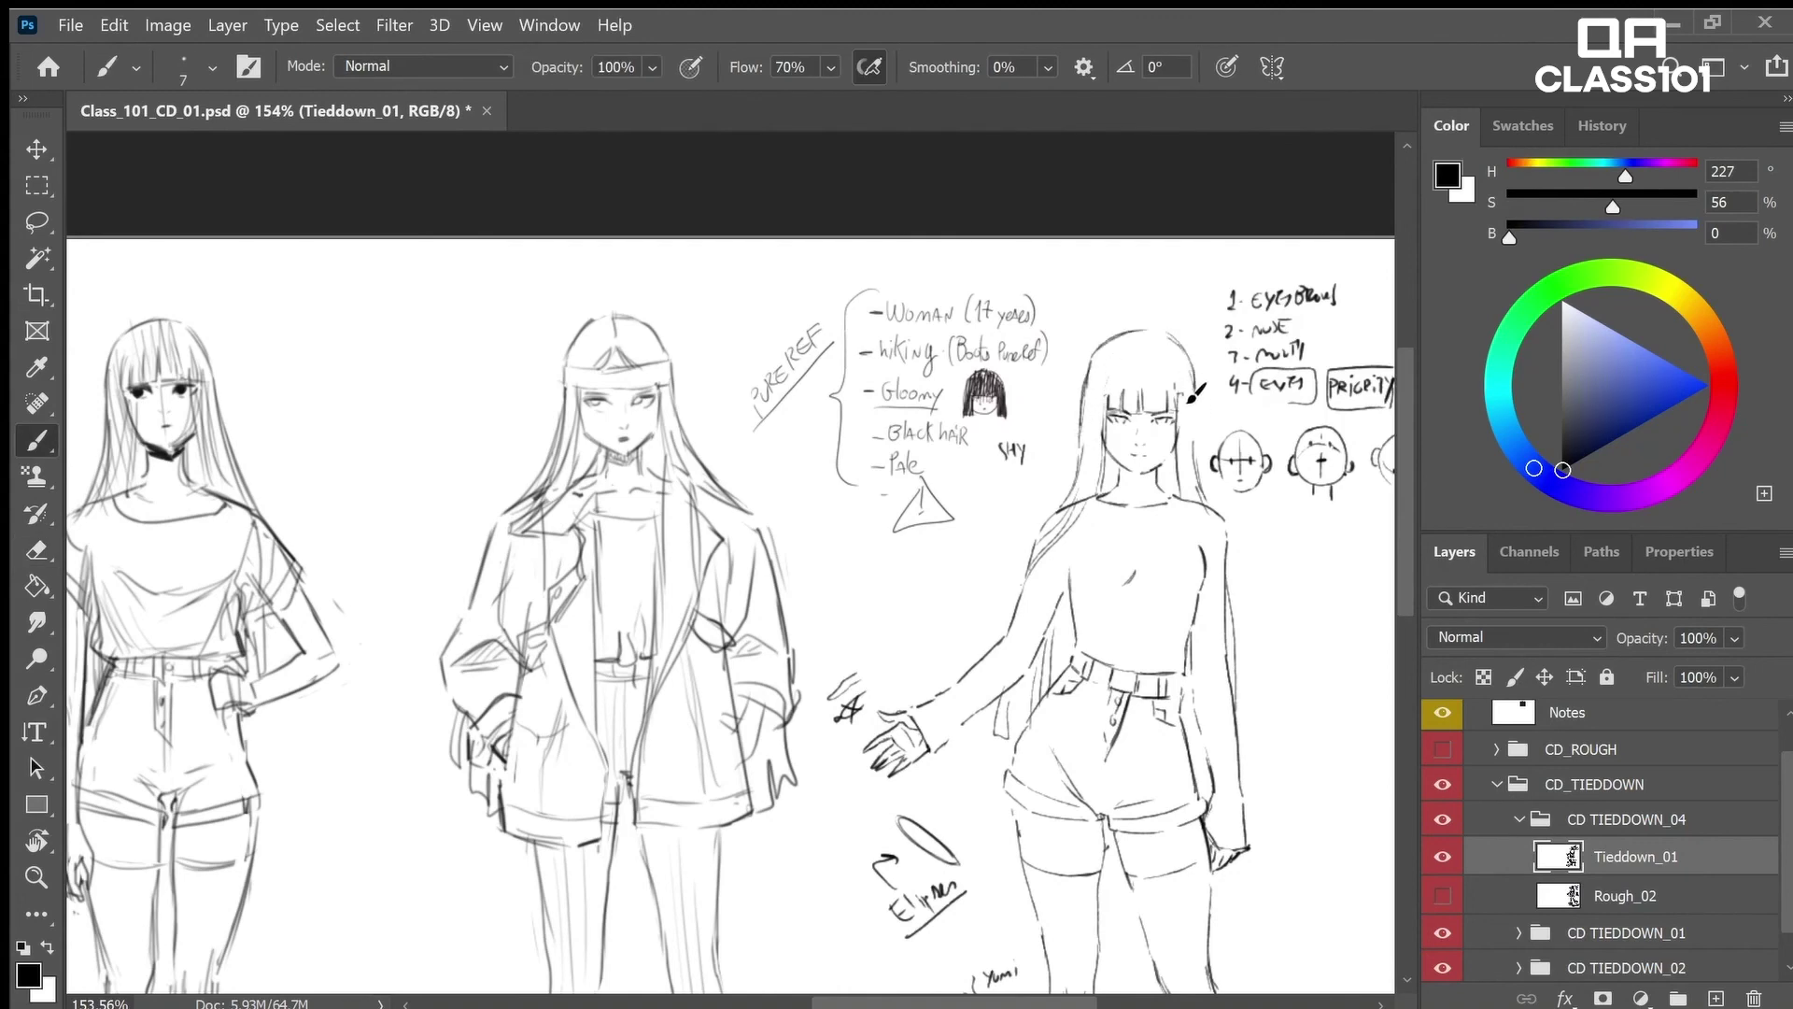
pyautogui.press('z')
pyautogui.moveTo(1242, 426); pyautogui.dragTo(1233, 427)
pyautogui.moveTo(1294, 538); pyautogui.dragTo(1248, 538)
pyautogui.moveTo(1298, 662); pyautogui.dragTo(1296, 643)
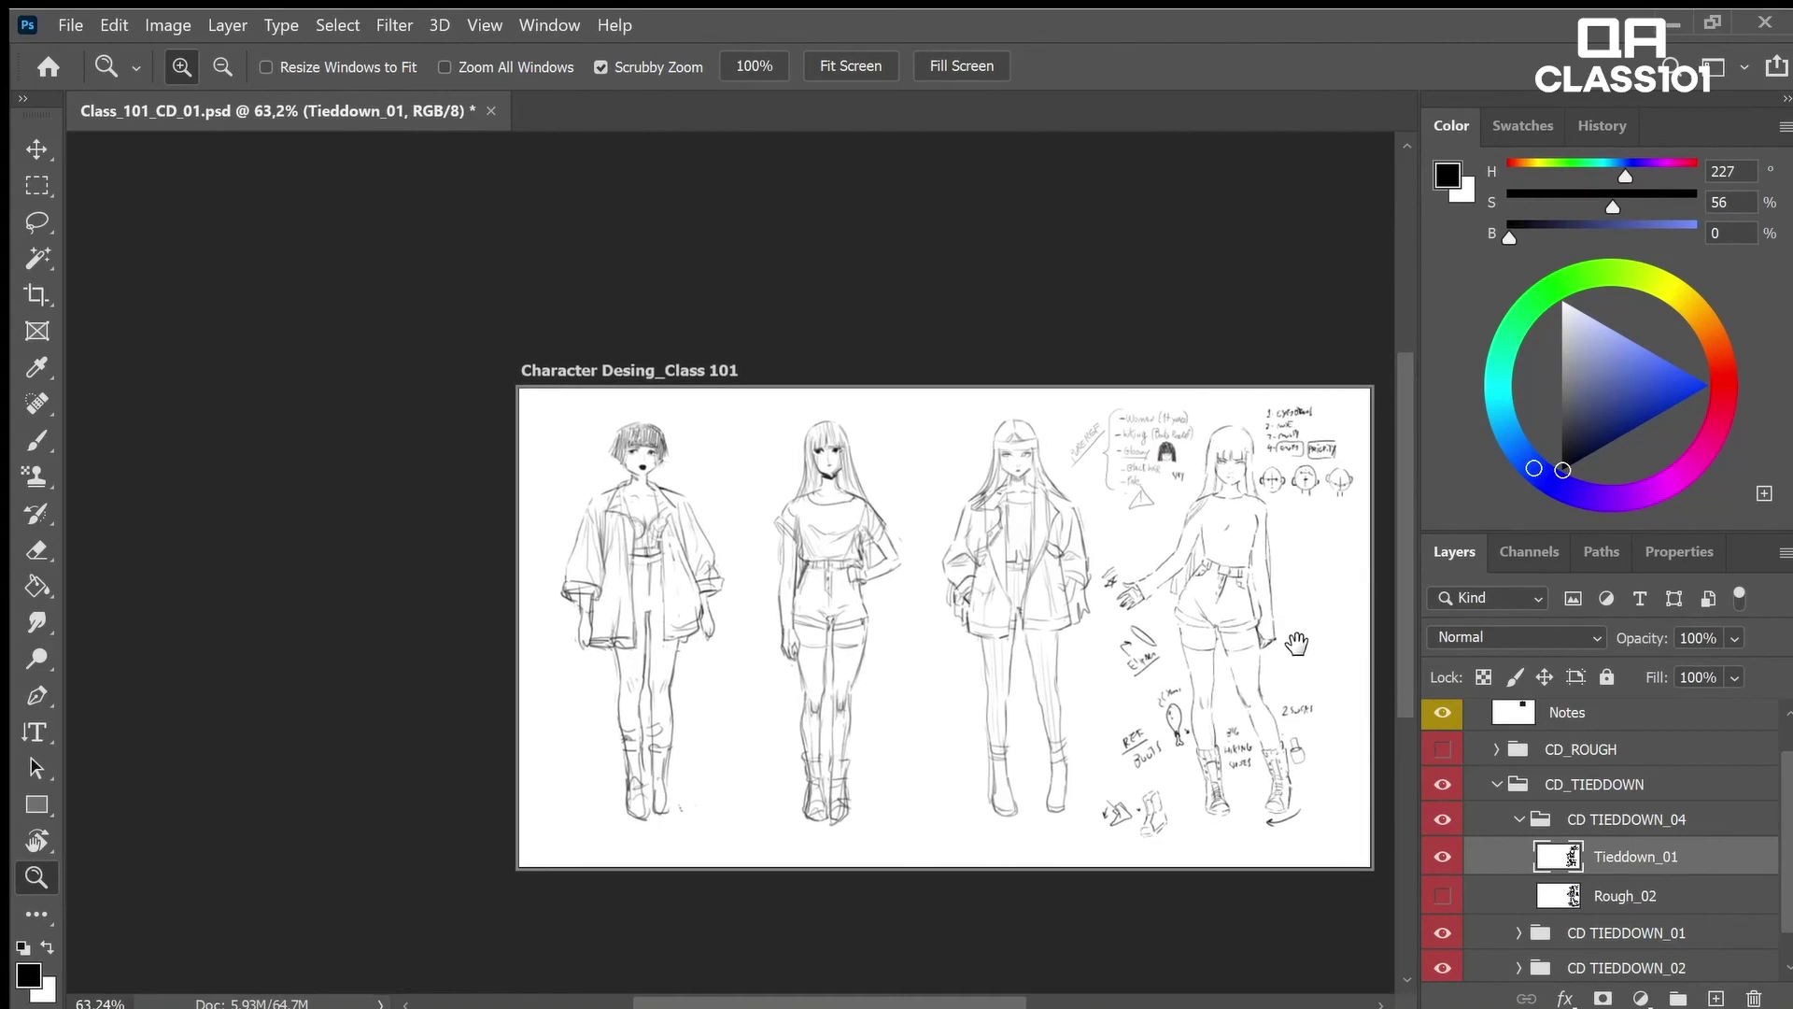
pyautogui.scroll(3, 1297, 642)
pyautogui.press('b')
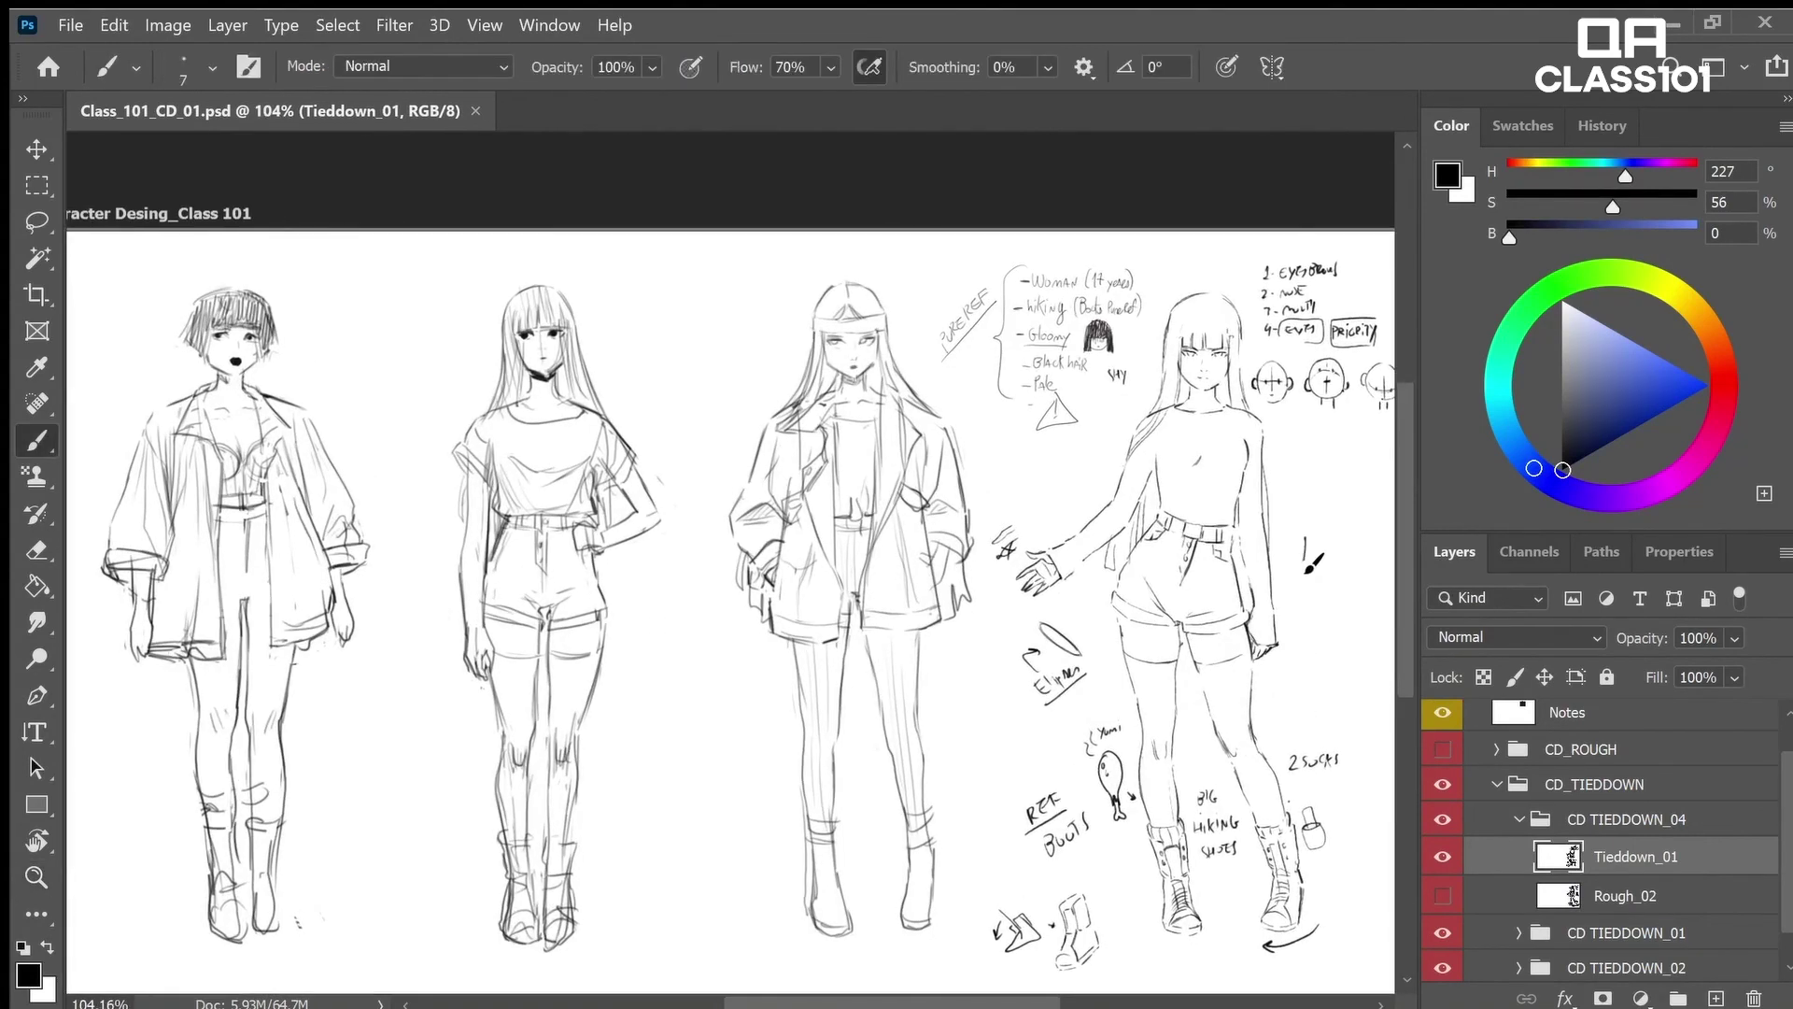
pyautogui.moveTo(1306, 572); pyautogui.dragTo(1335, 532)
pyautogui.moveTo(1338, 529)
pyautogui.mouseDown()
pyautogui.moveTo(1305, 528)
pyautogui.moveTo(1328, 517)
pyautogui.mouseUp()
pyautogui.hotkey('ctrl', 'z')
pyautogui.hotkey('ctrl', 'z')
# Save the document and show the whole canvas with all four characters
pyautogui.press('e')
pyautogui.press('b')
pyautogui.hotkey('ctrl', 's')
pyautogui.hotkey('ctrl', '0')
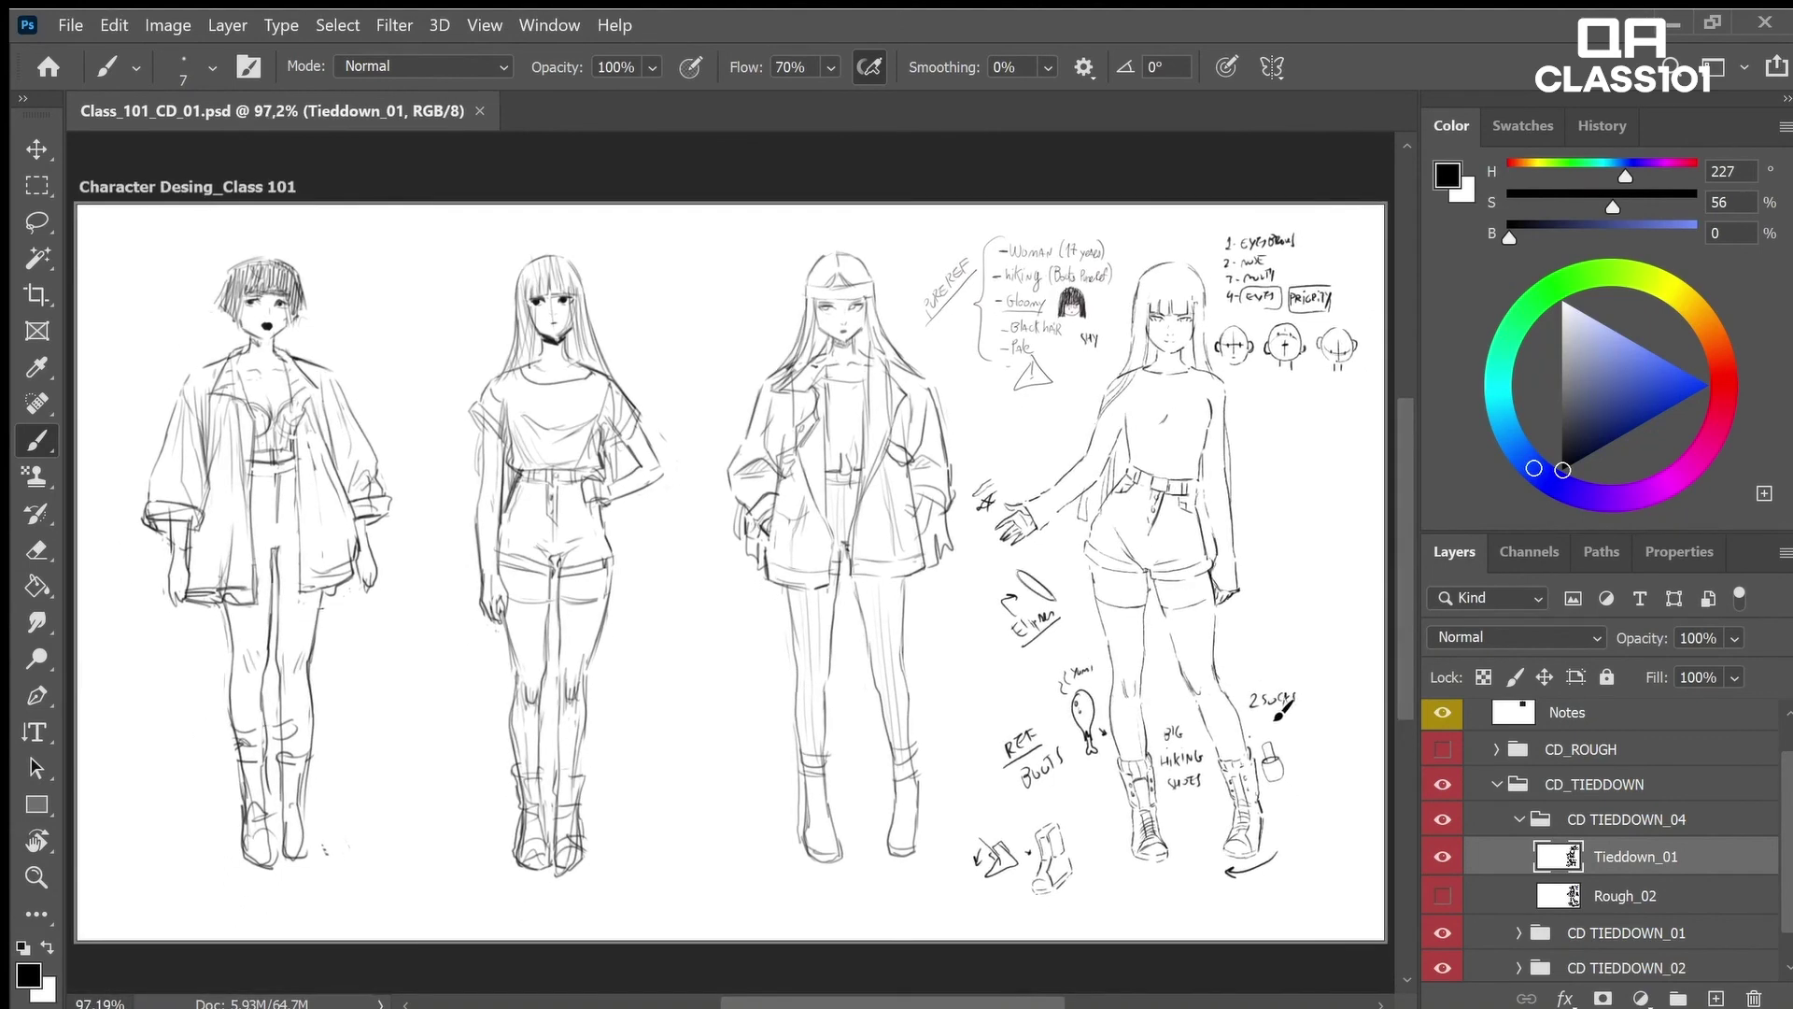